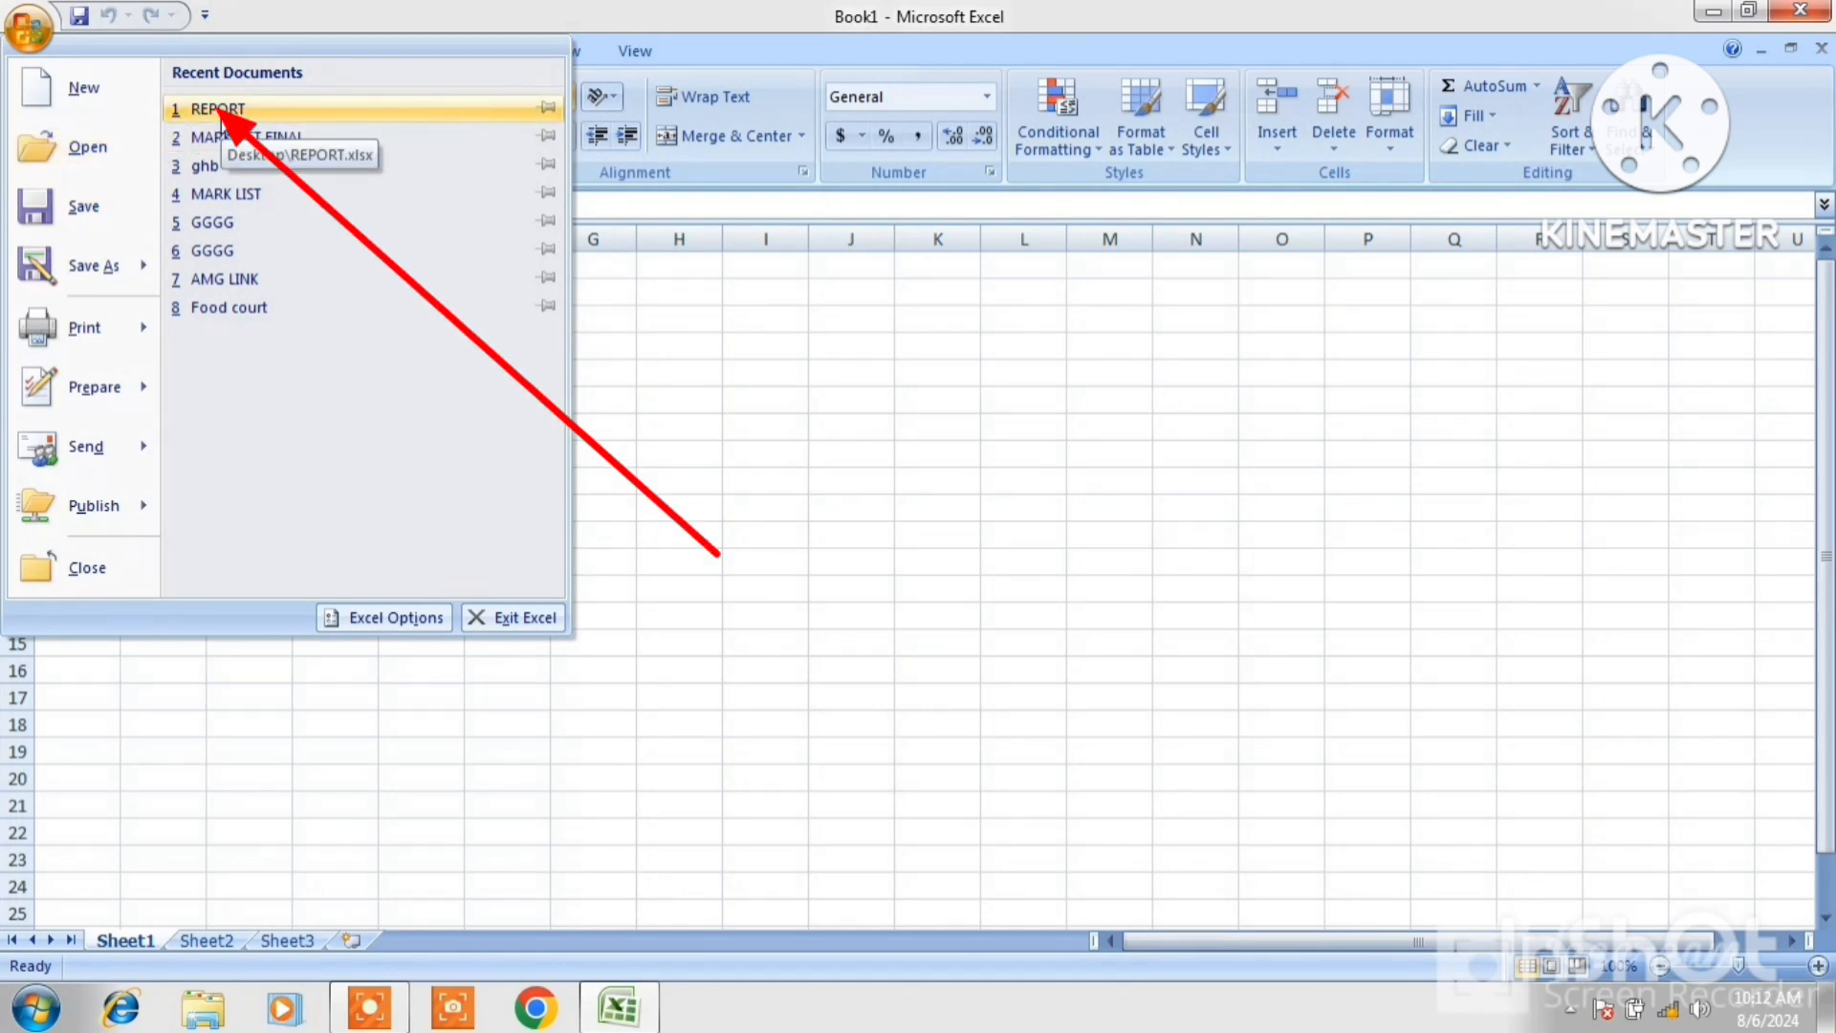
Open the REPORT workbook from recent documents and copy the whole table B4:F14.
{"action": "left_click", "coordinate": [221, 112]}
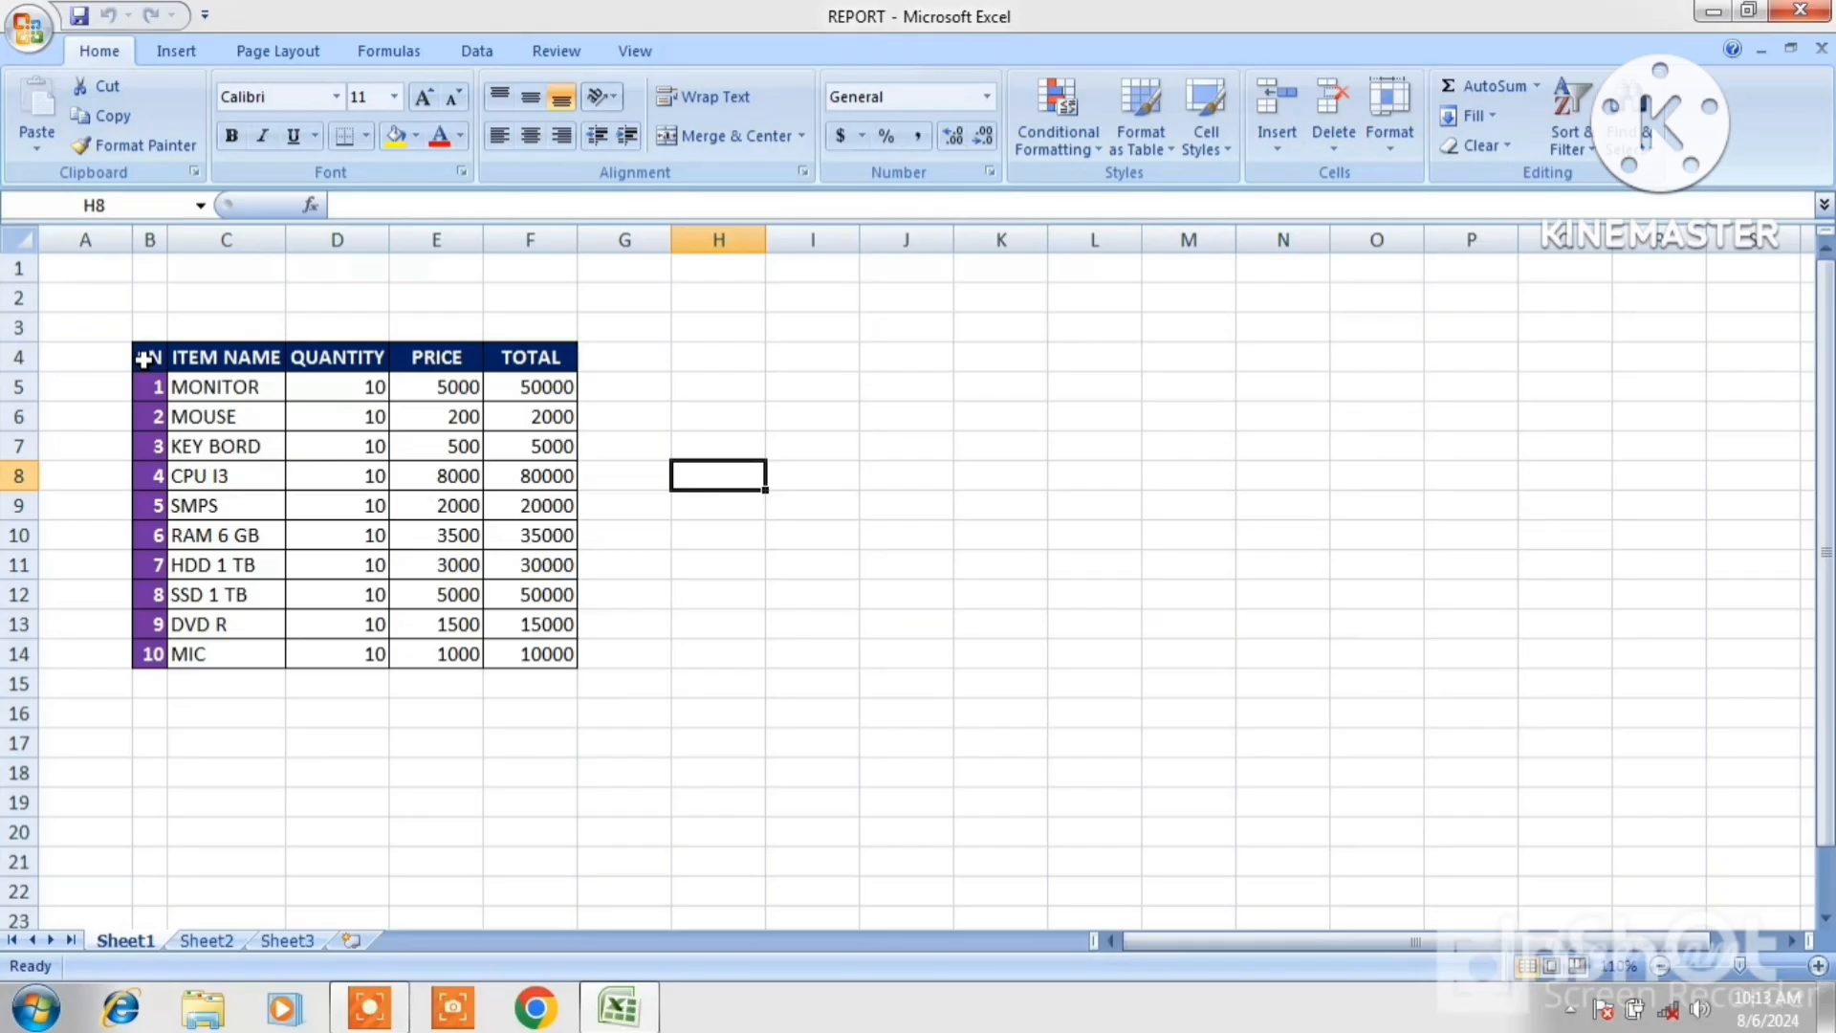
{"action": "left_click_drag", "start_coordinate": [230, 510], "coordinate": [745, 919]}
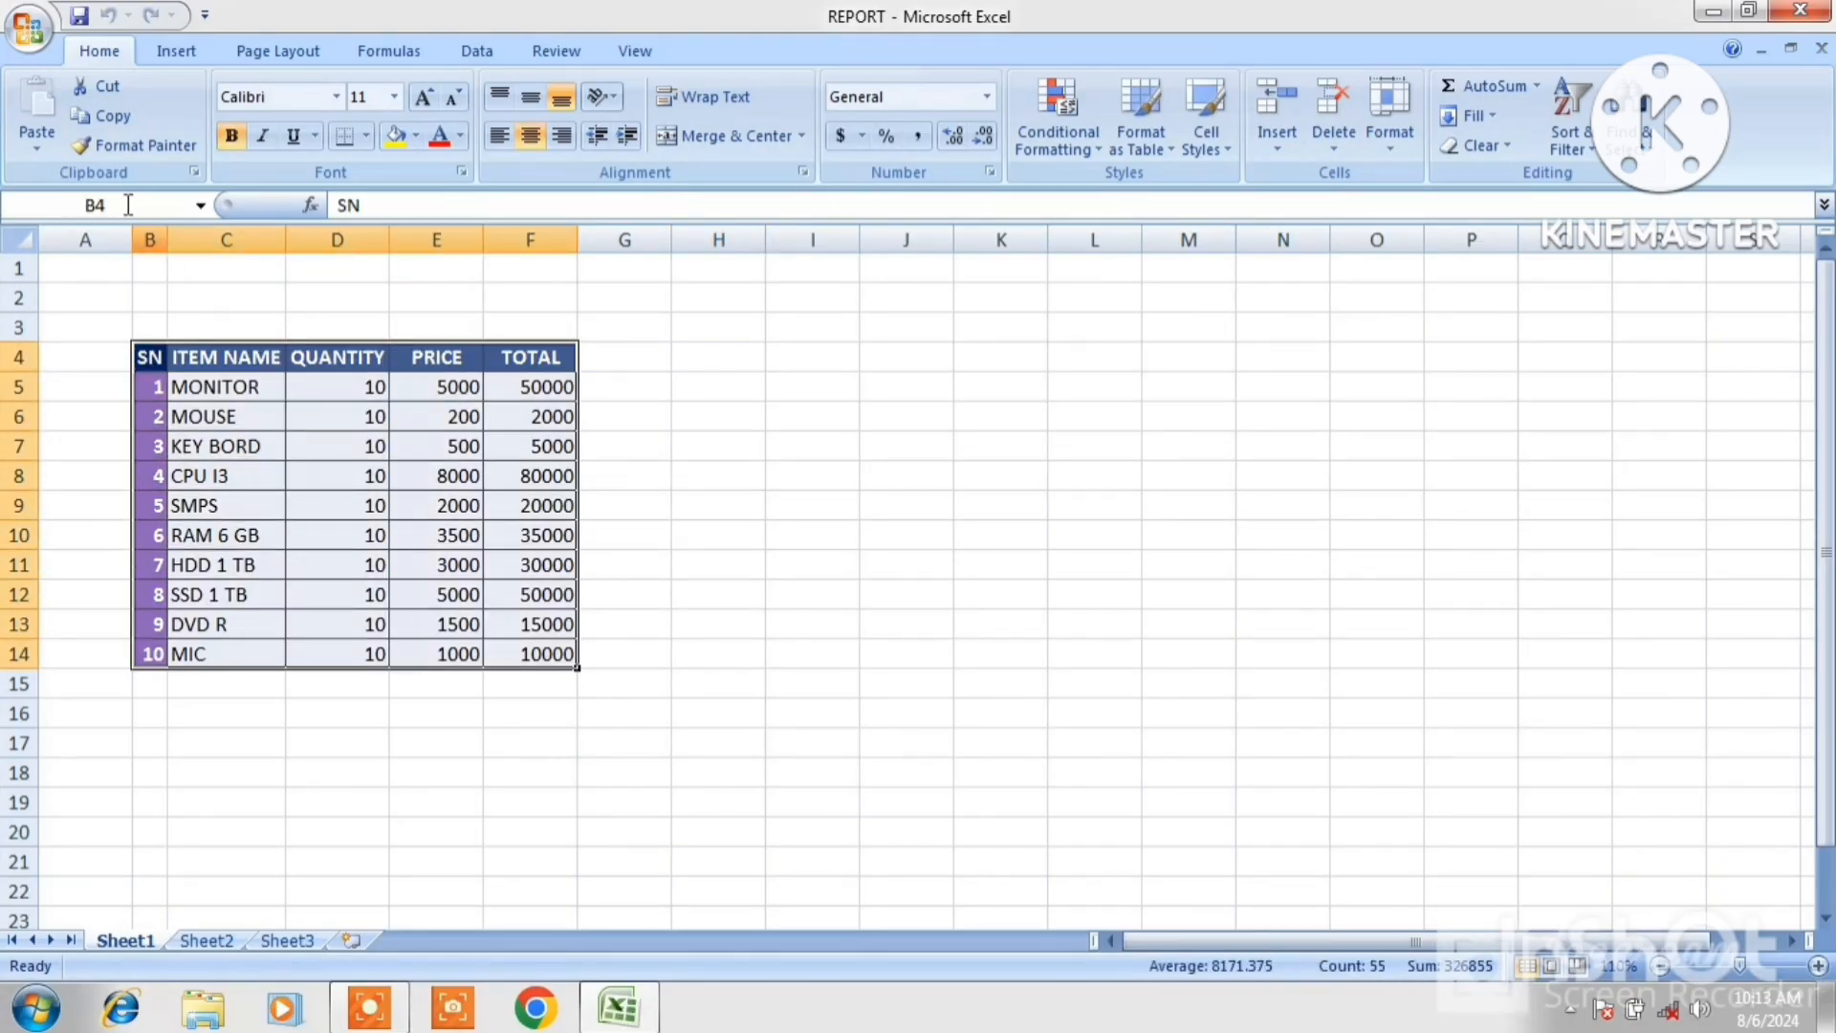
{"action": "left_click", "coordinate": [102, 126]}
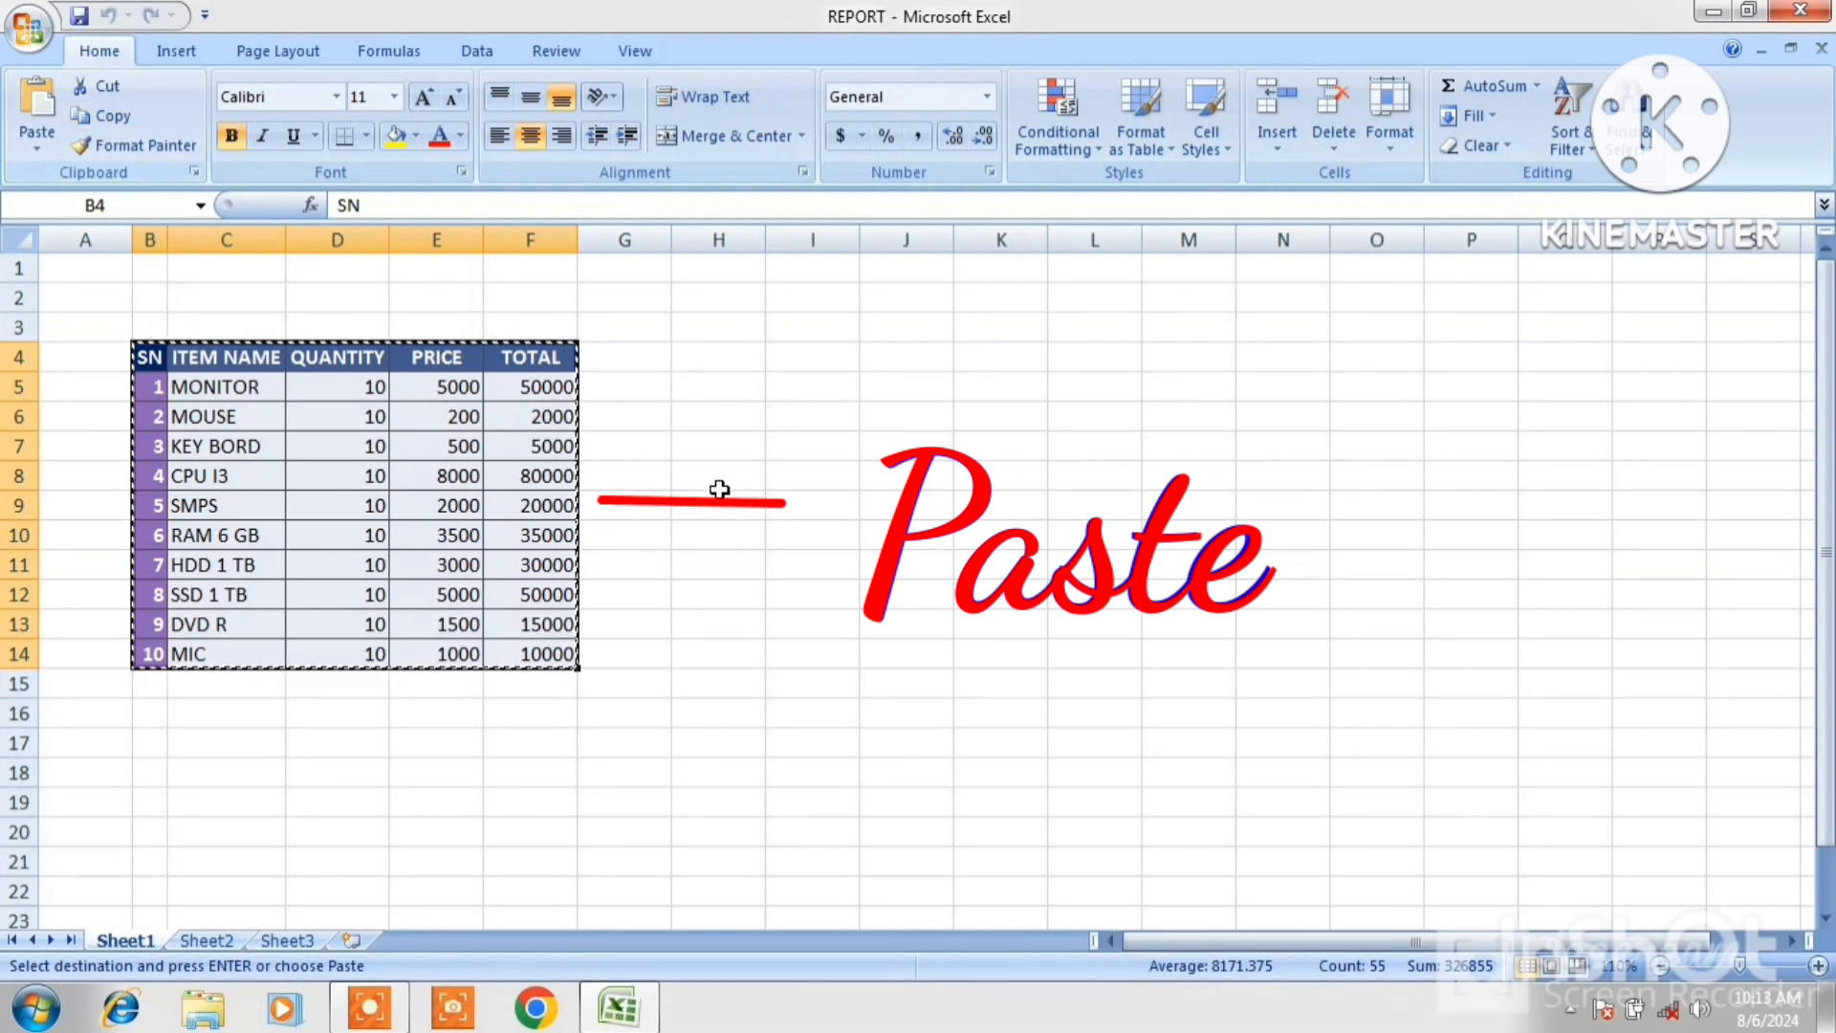
Paste the copied table at cell K4, then undo the paste.
{"action": "left_click", "coordinate": [1004, 365]}
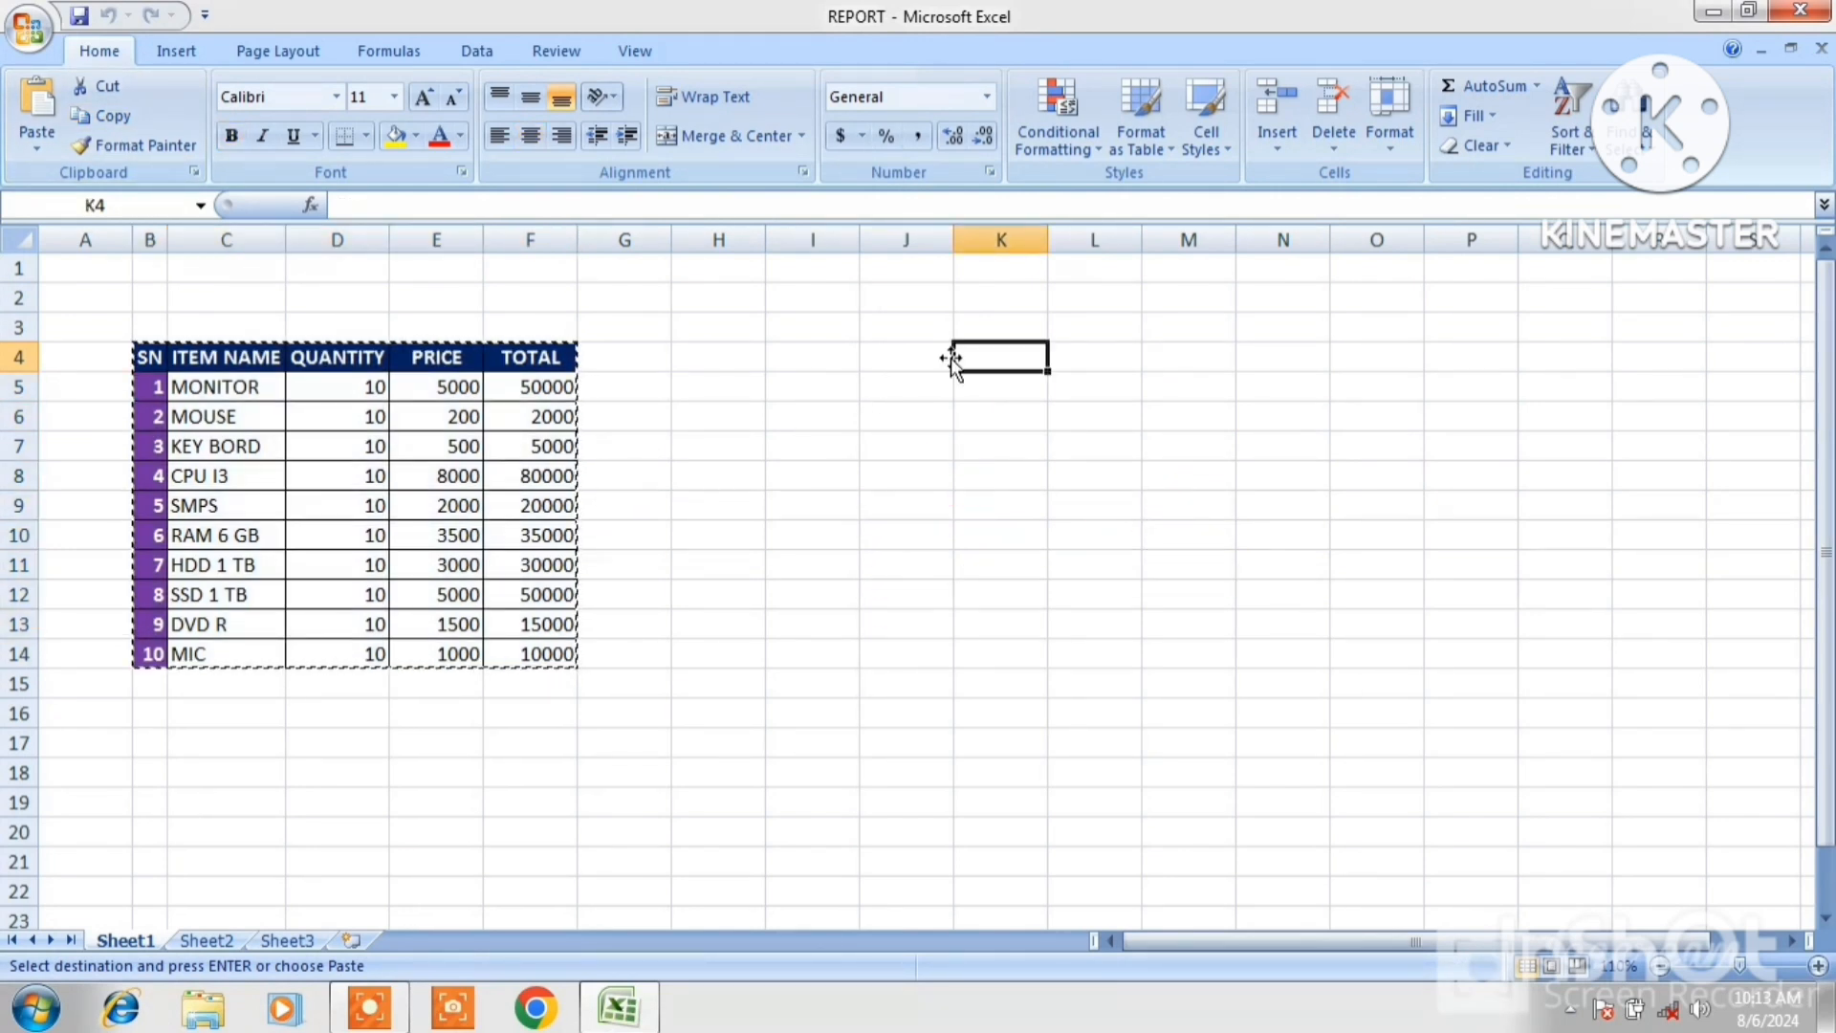
{"action": "left_click", "coordinate": [37, 139]}
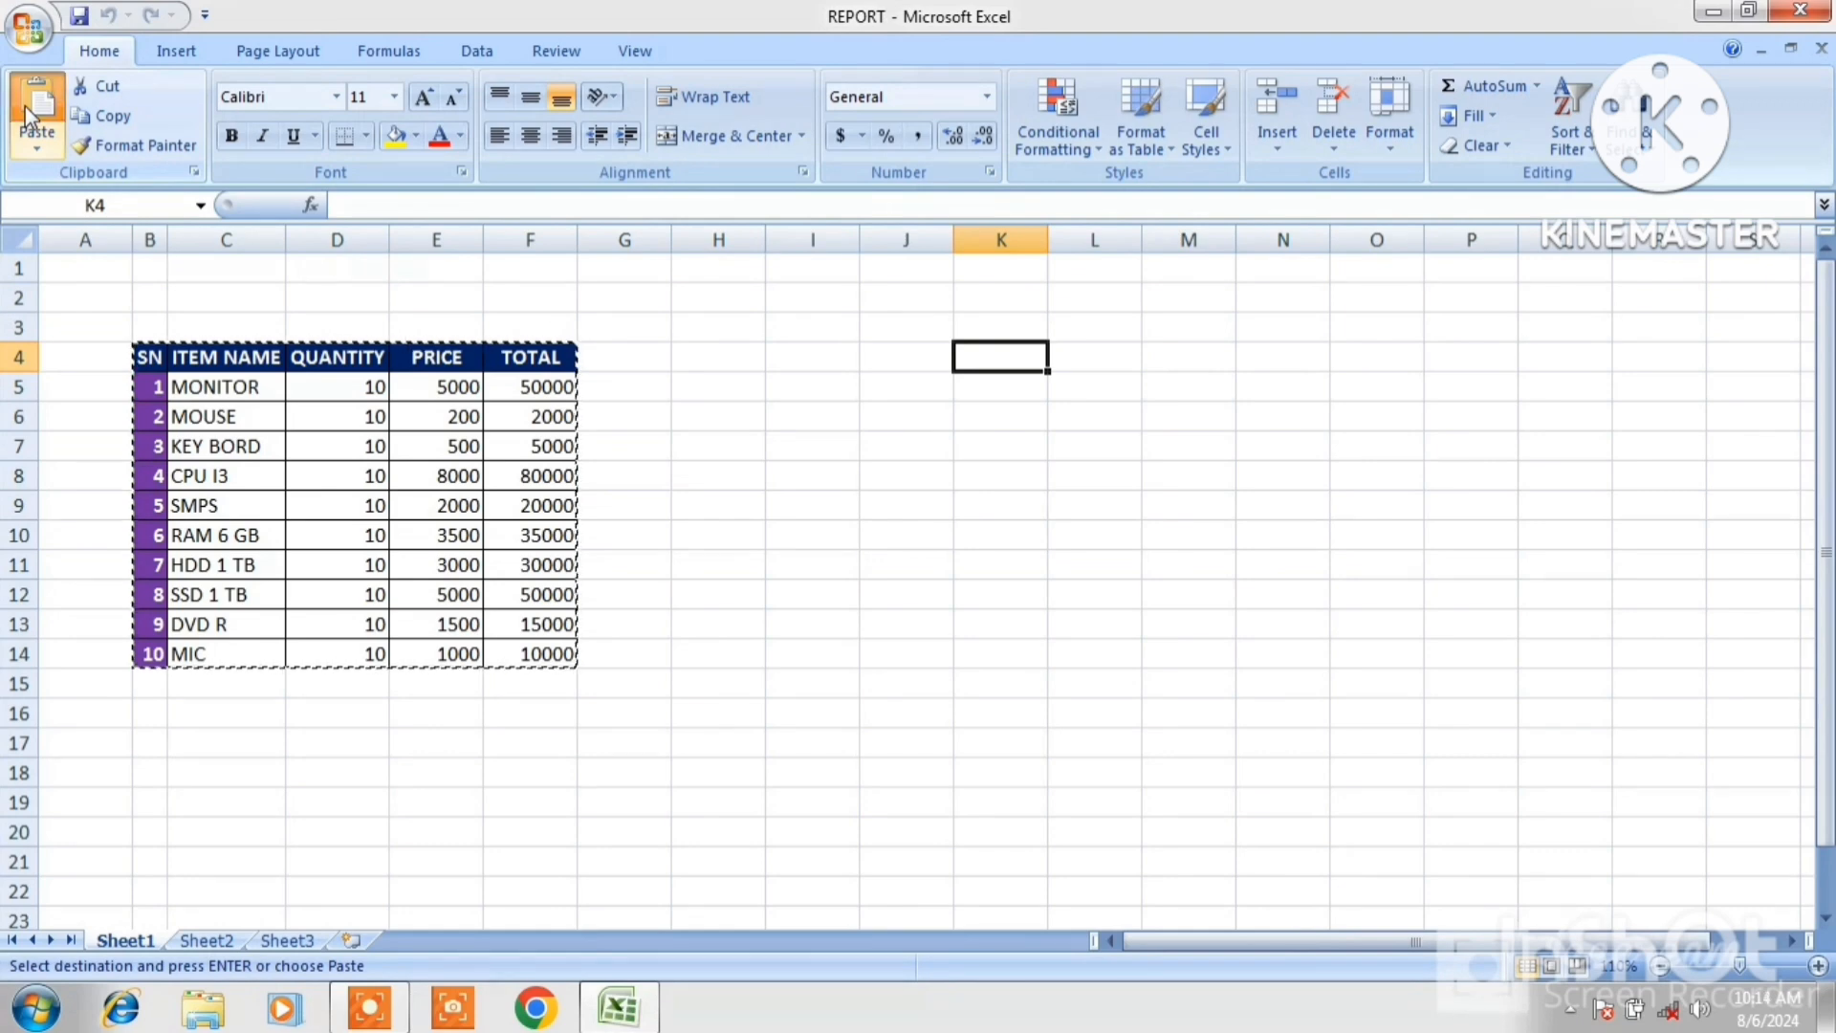
{"action": "left_click", "coordinate": [1207, 497]}
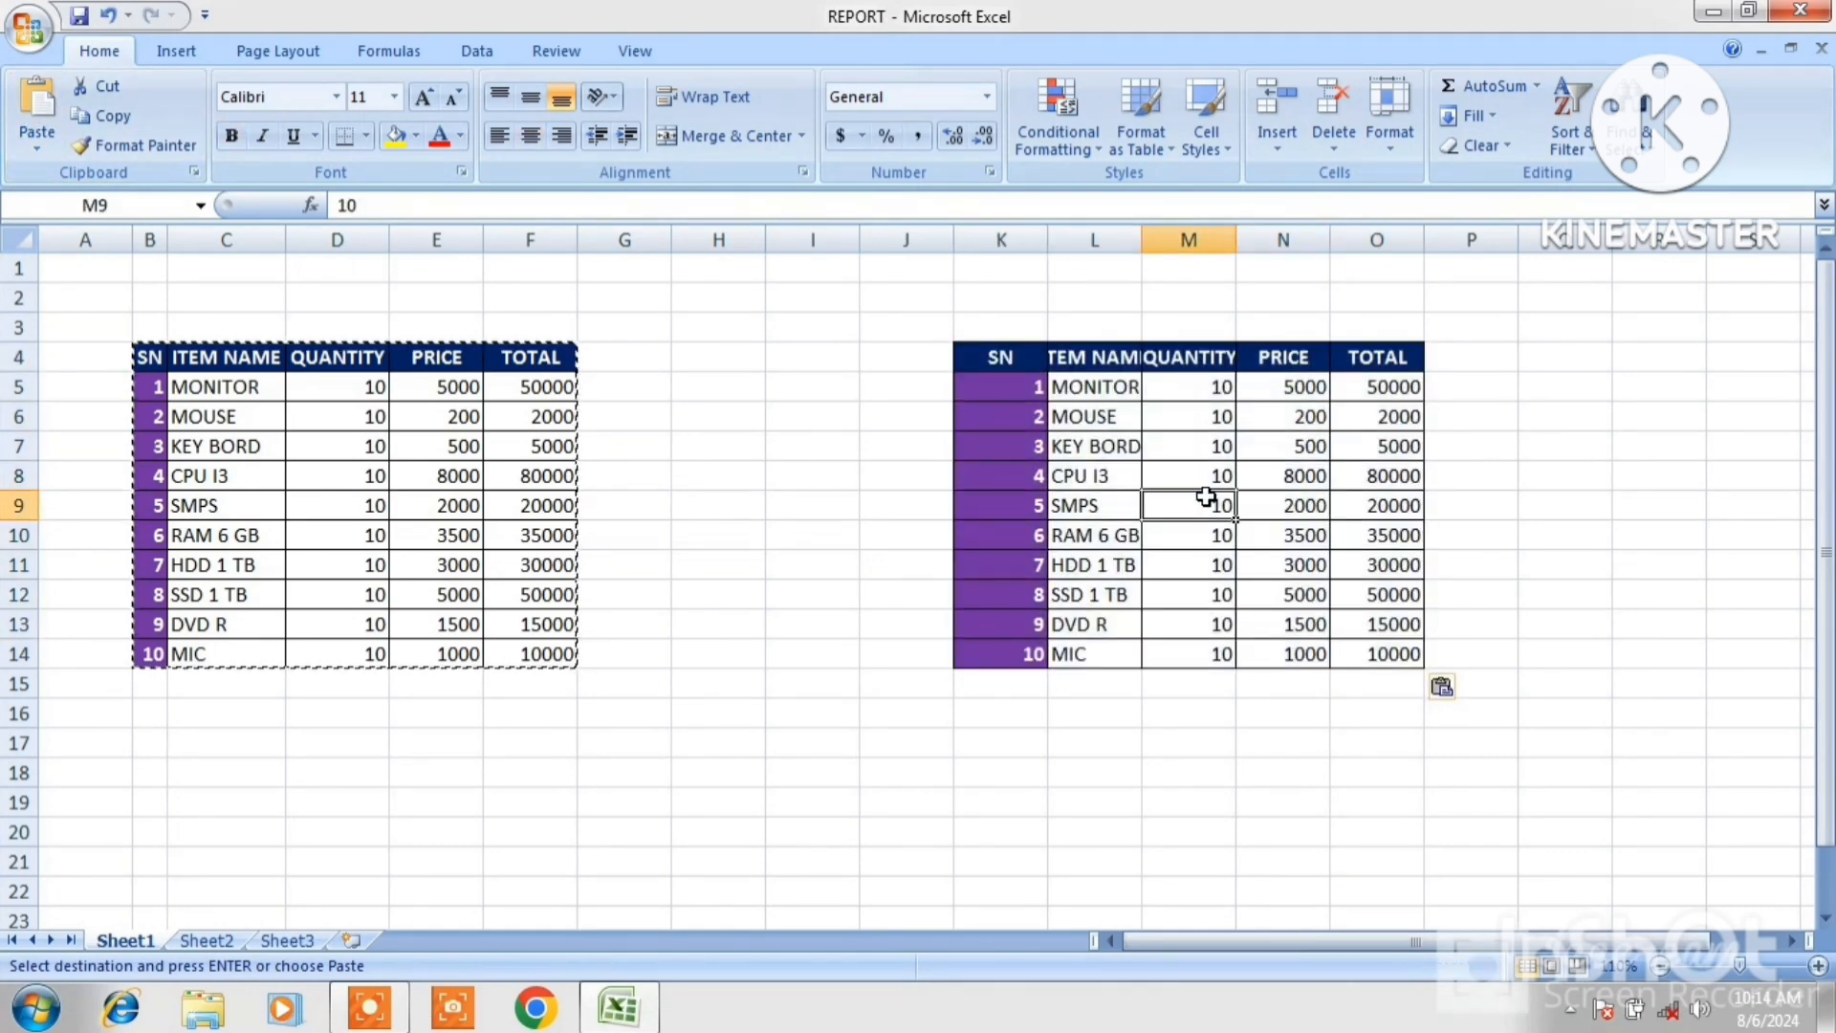
{"action": "key", "text": "ctrl+z"}
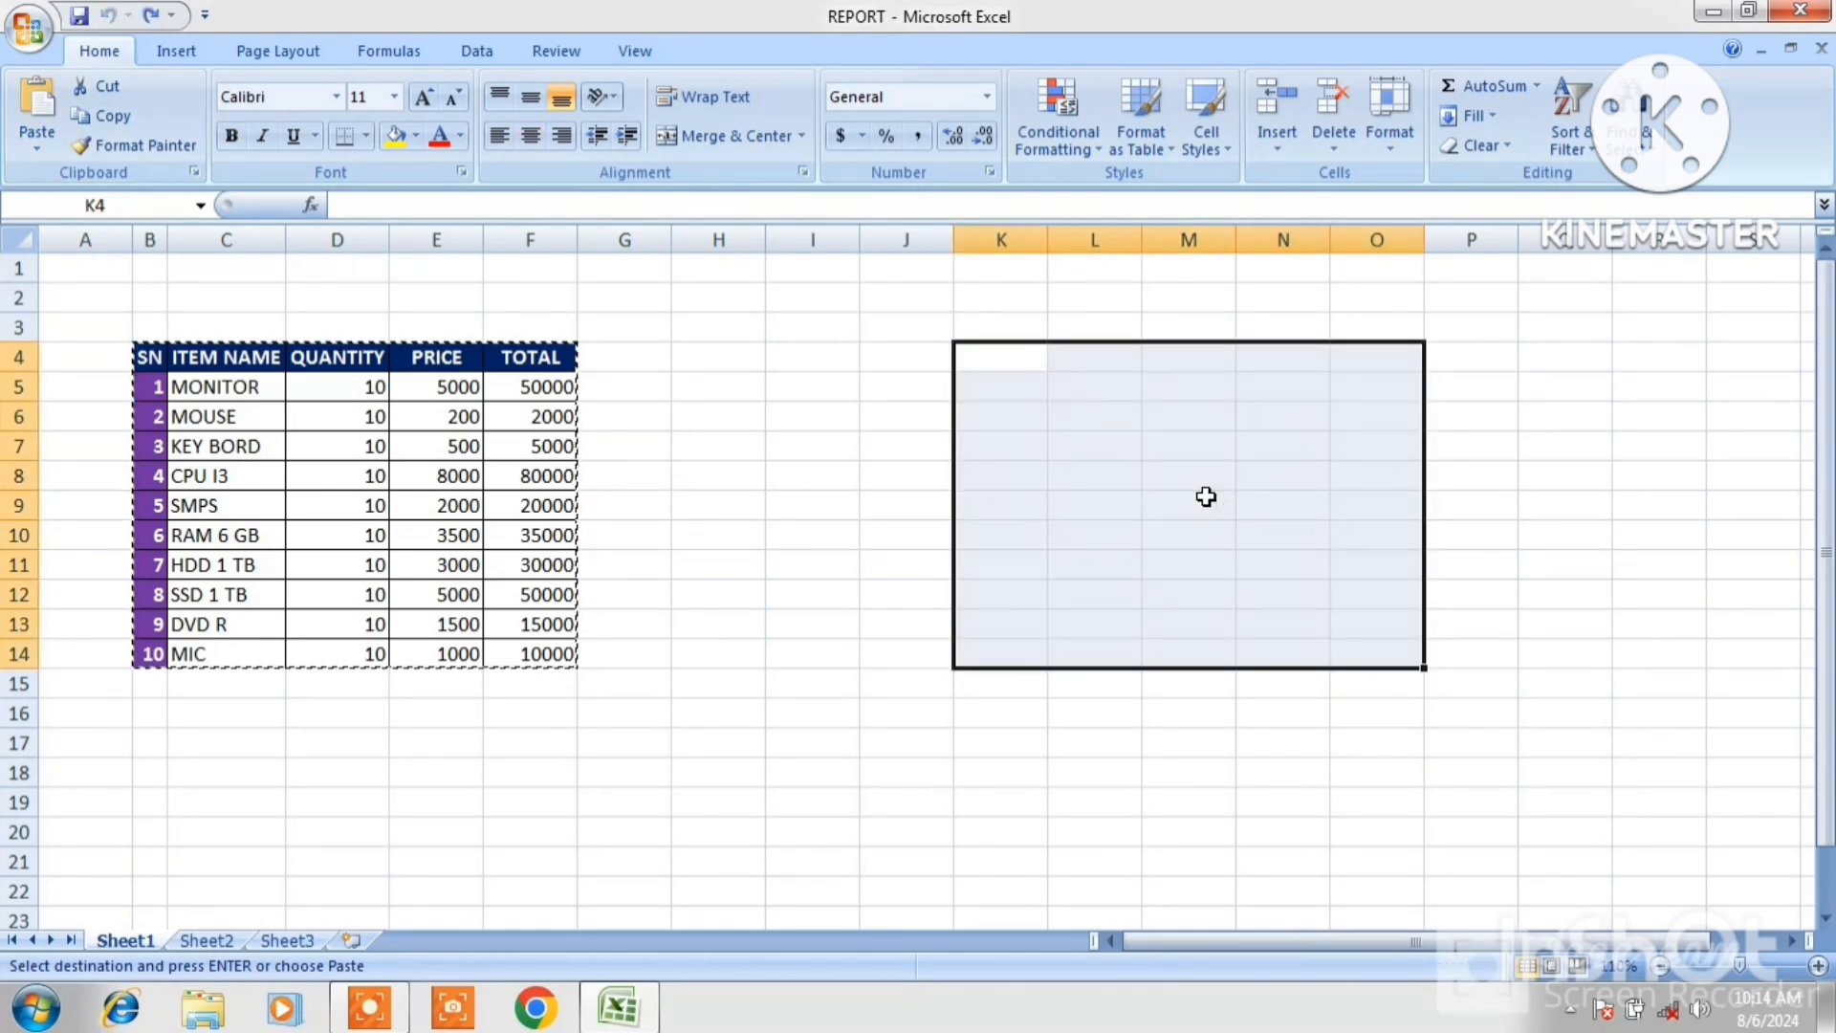
{"action": "left_click", "coordinate": [959, 479]}
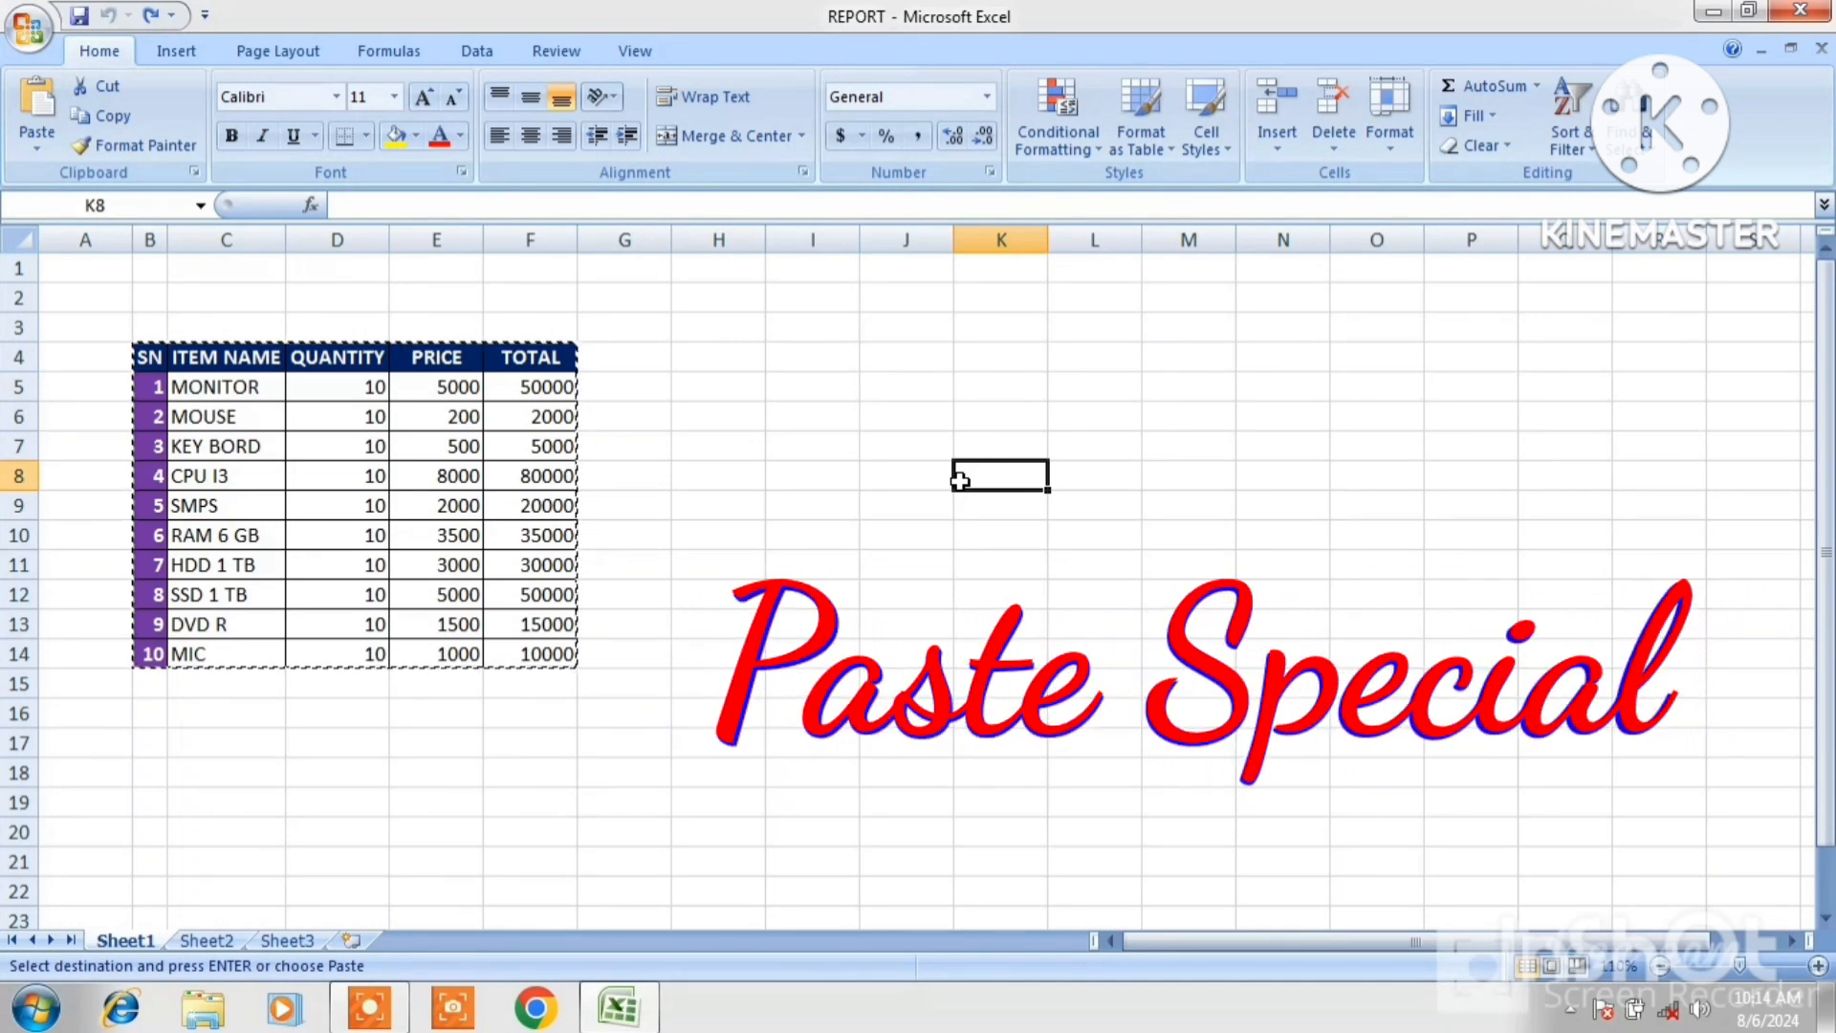
{"action": "key", "text": "Escape"}
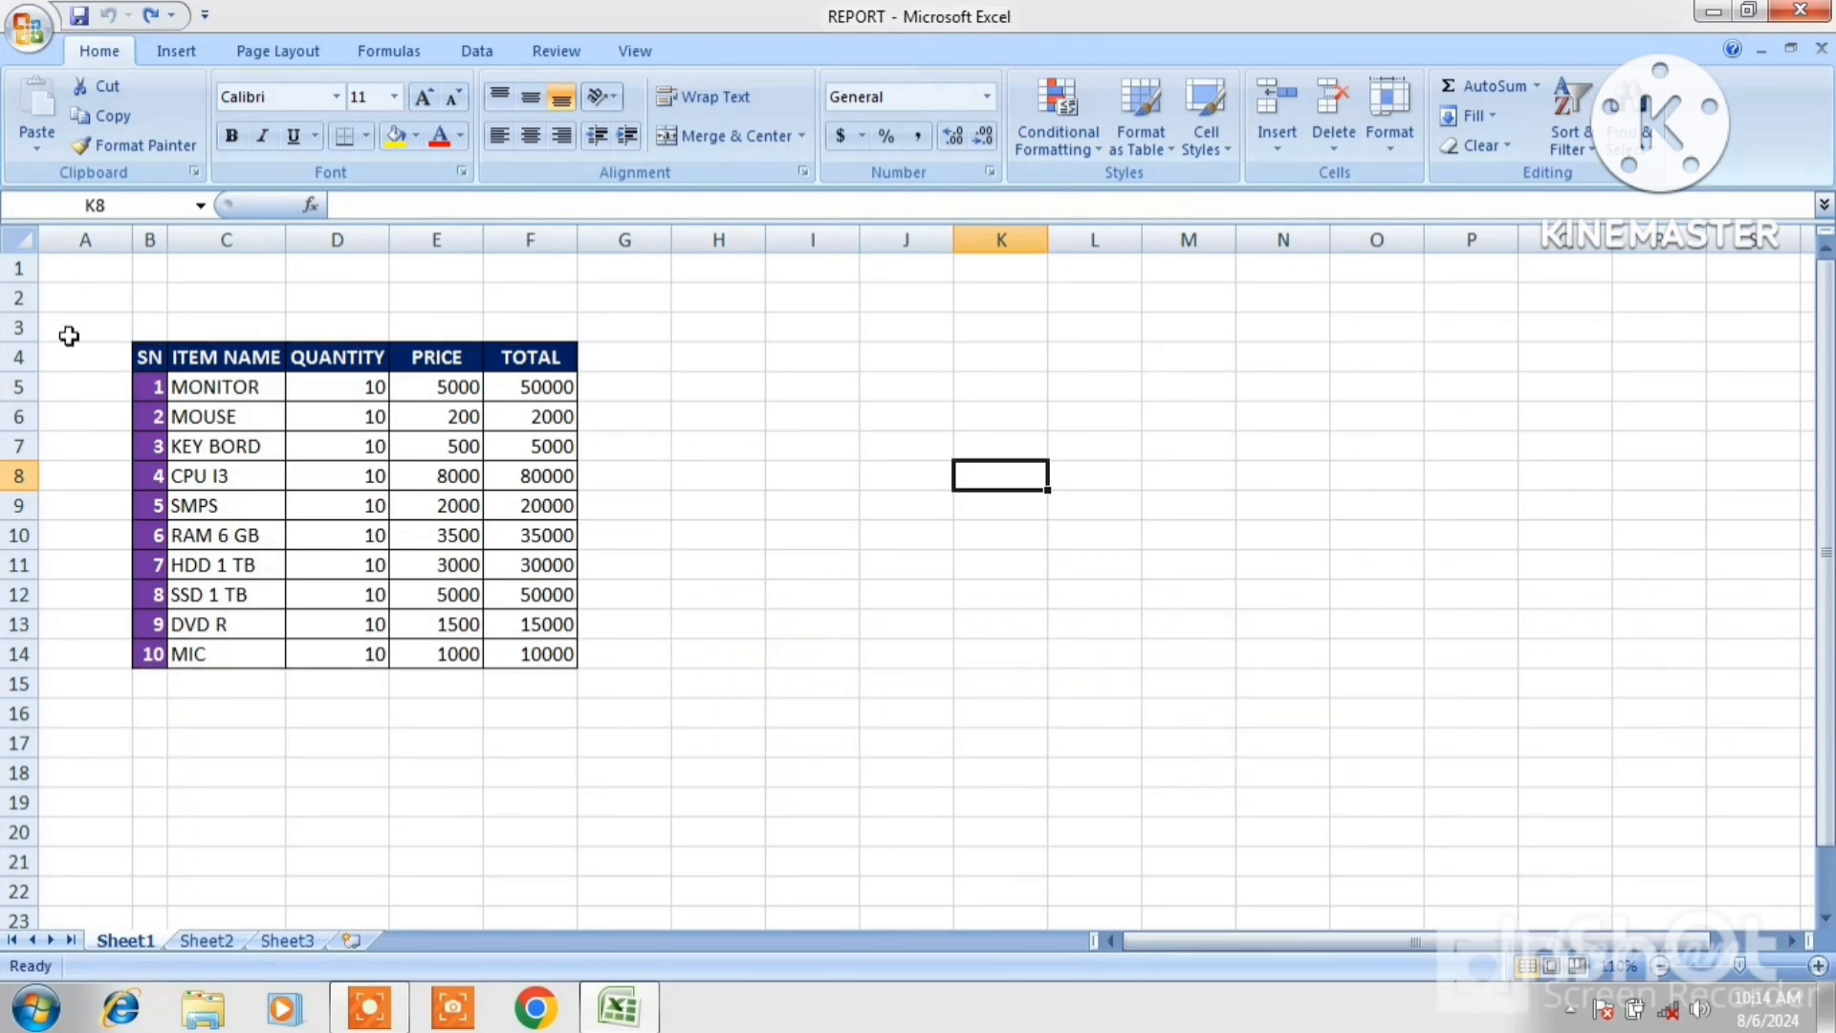
{"action": "left_click", "coordinate": [37, 150]}
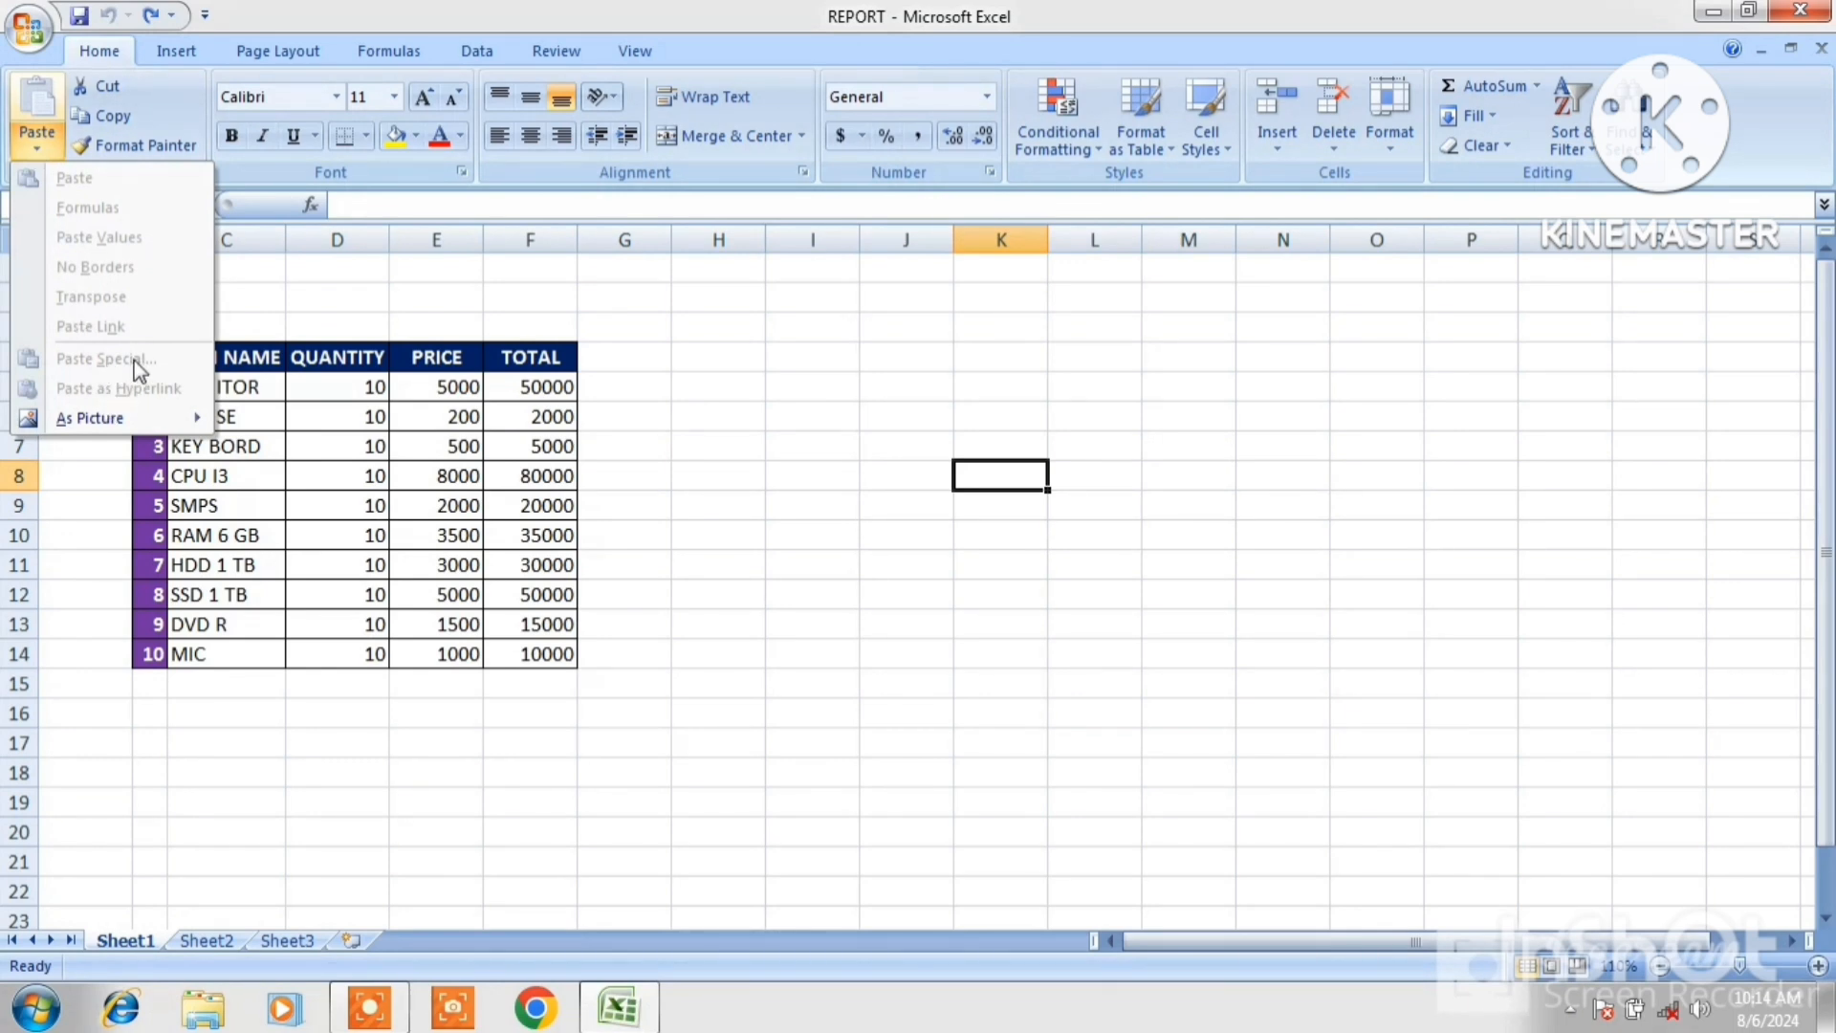
{"action": "left_click", "coordinate": [416, 408]}
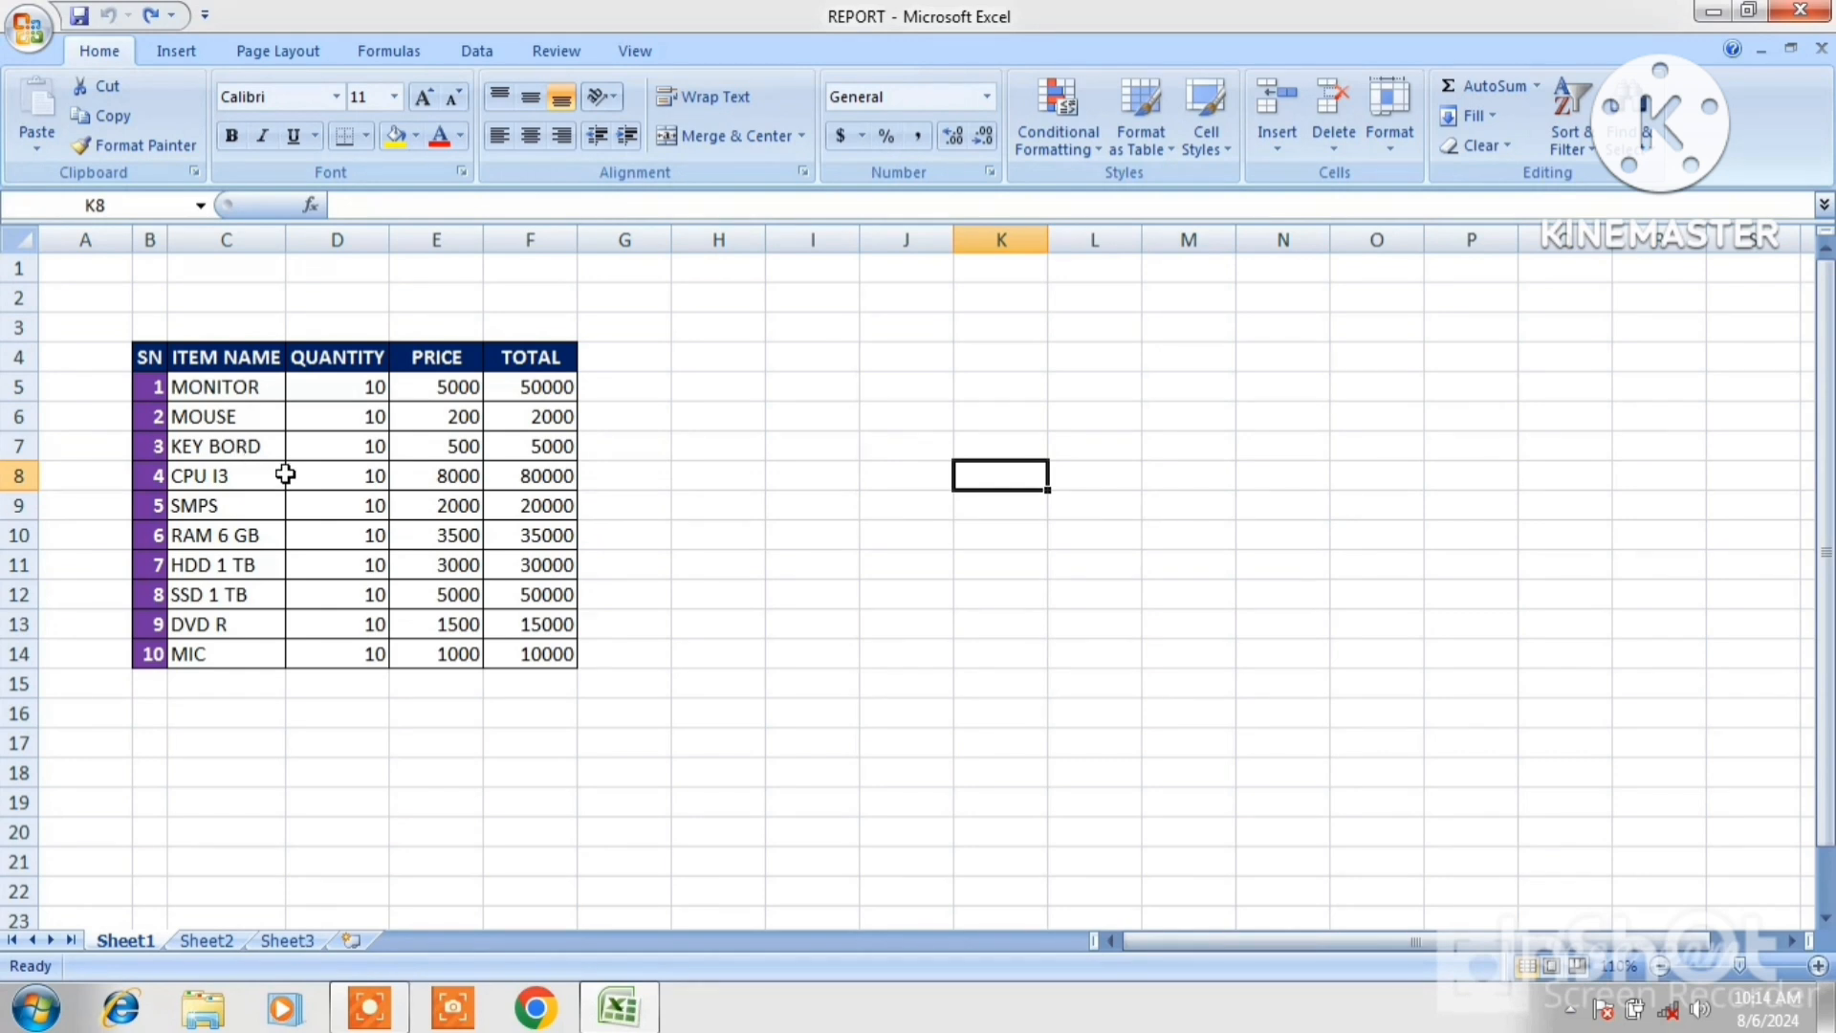
Change MONITOR's quantity in D5 to 15, then undo that change.
{"action": "left_click", "coordinate": [359, 386]}
{"action": "type", "text": "1"}
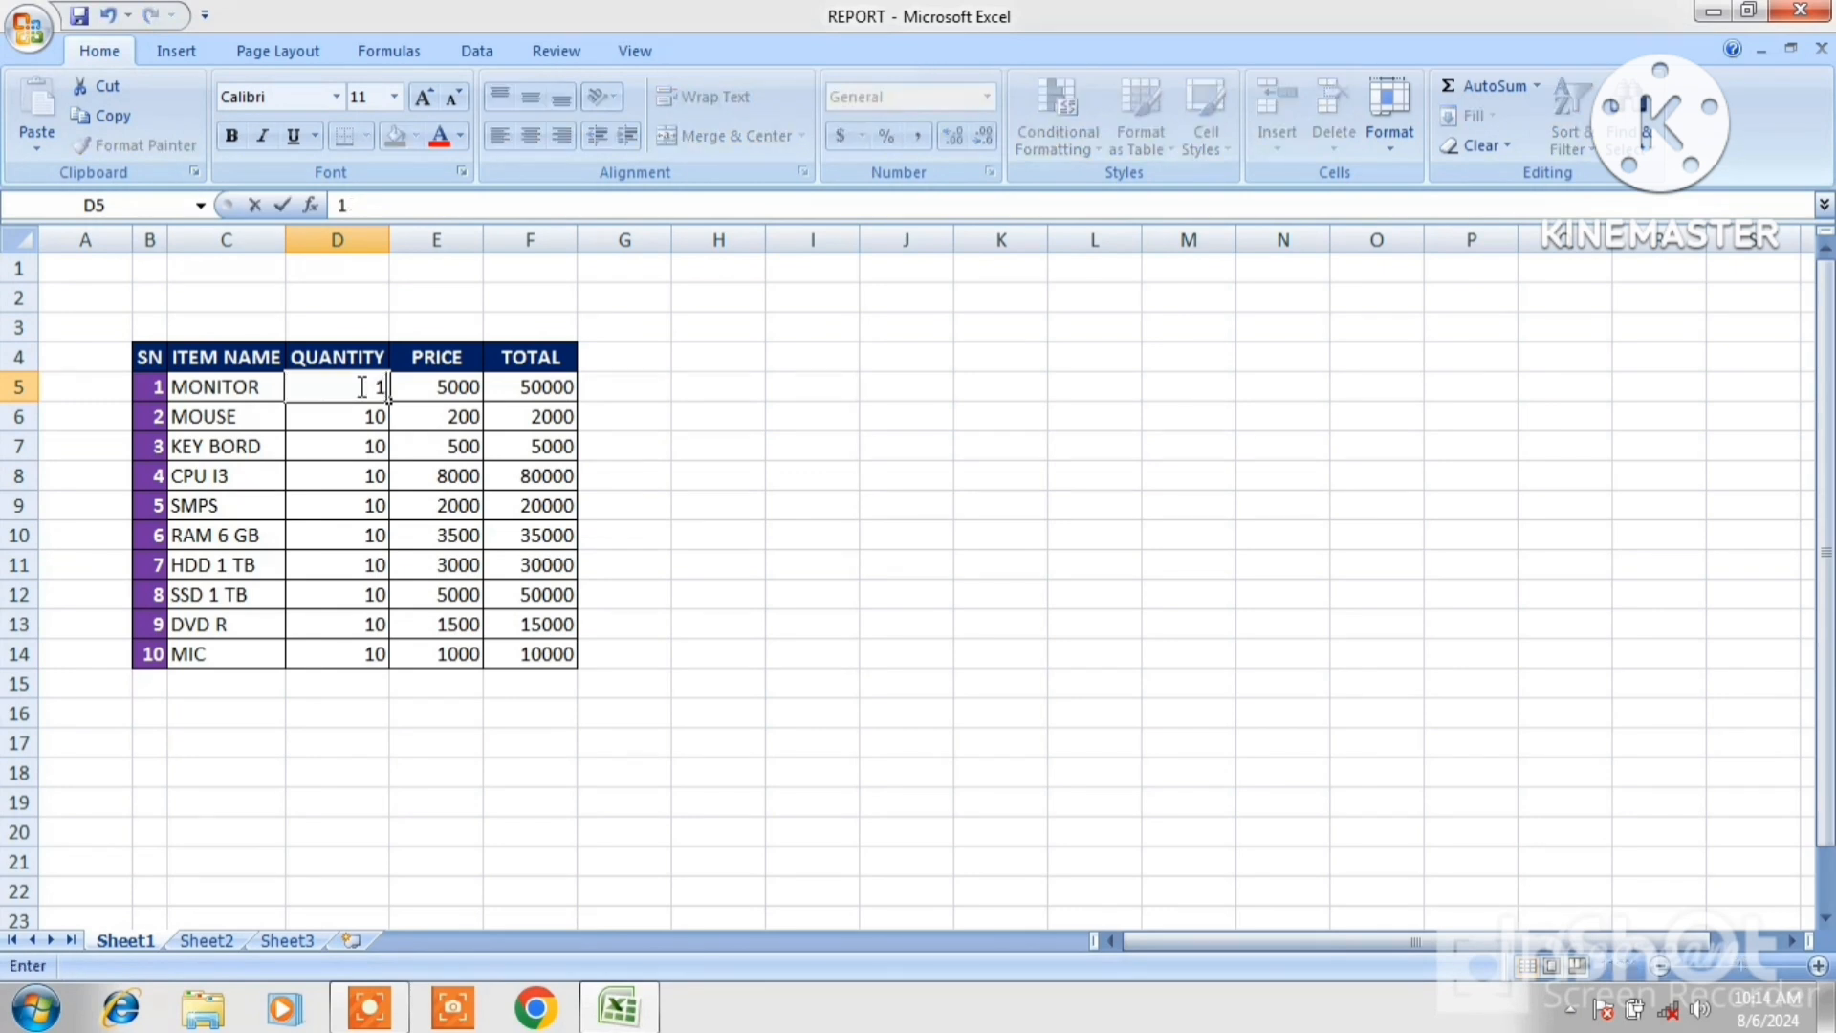
{"action": "type", "text": "5"}
{"action": "left_click", "coordinate": [838, 422]}
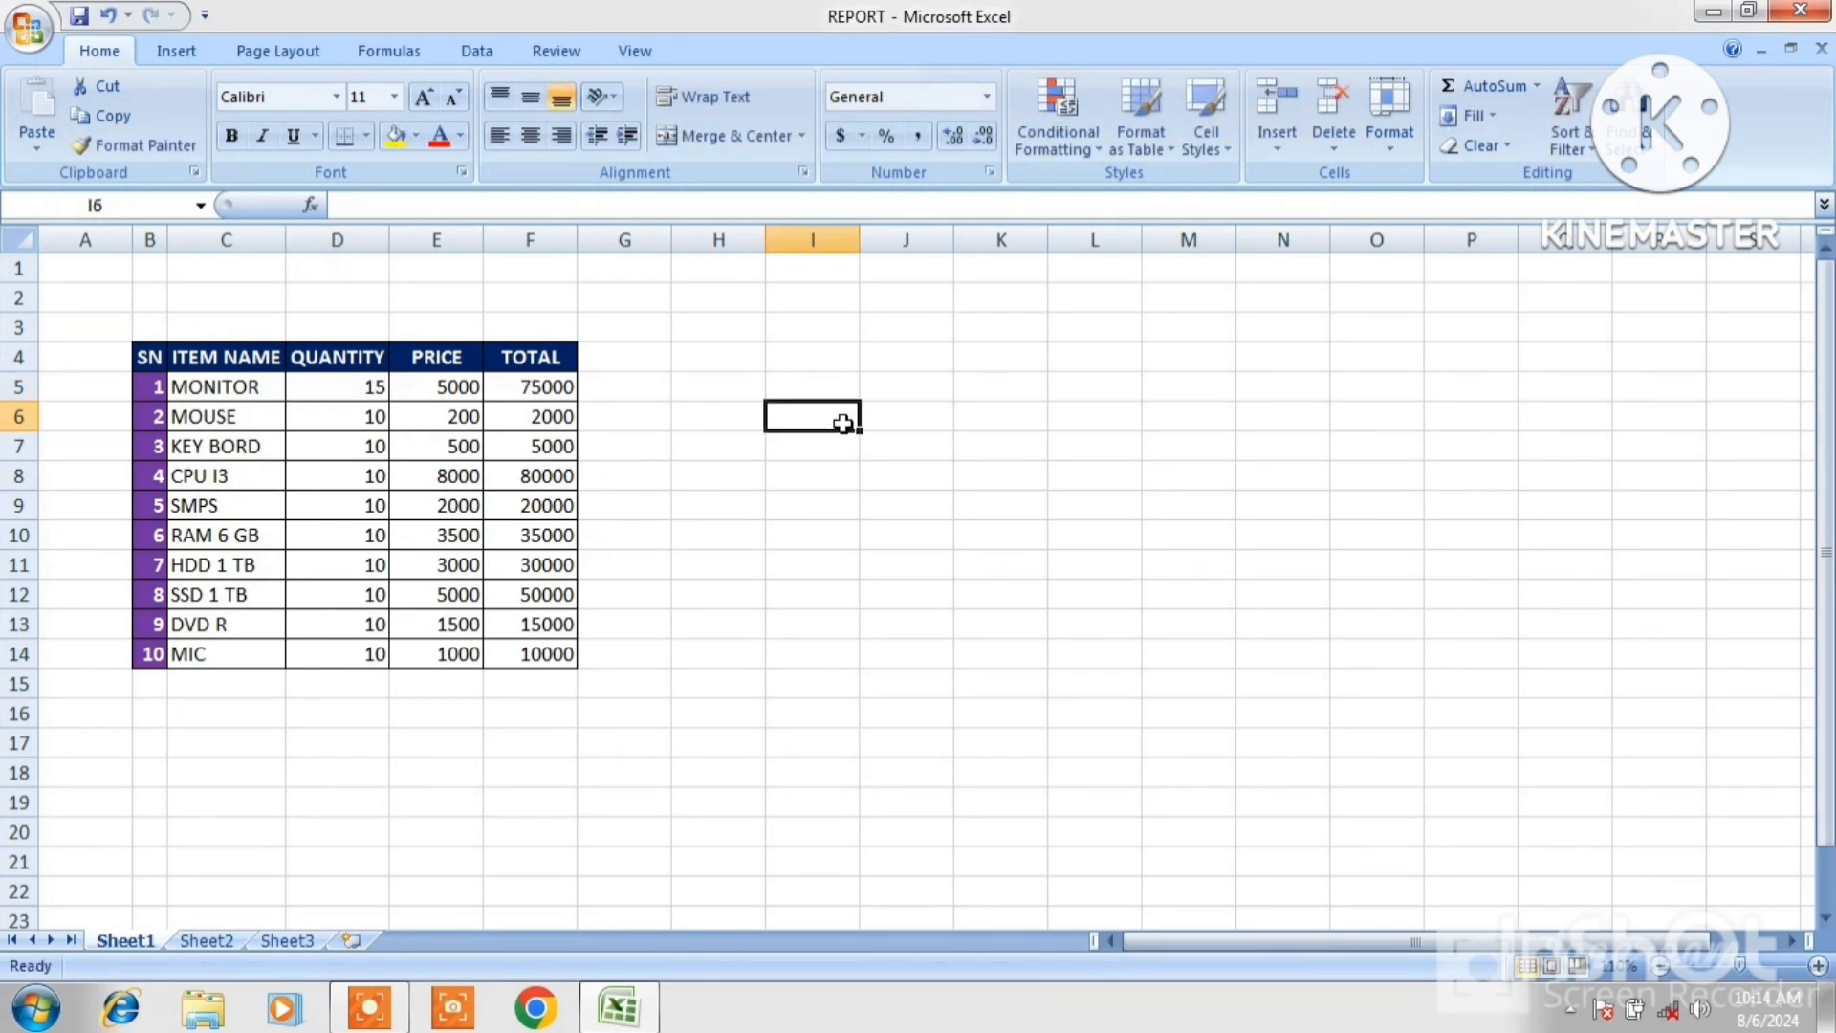
{"action": "left_click", "coordinate": [373, 386]}
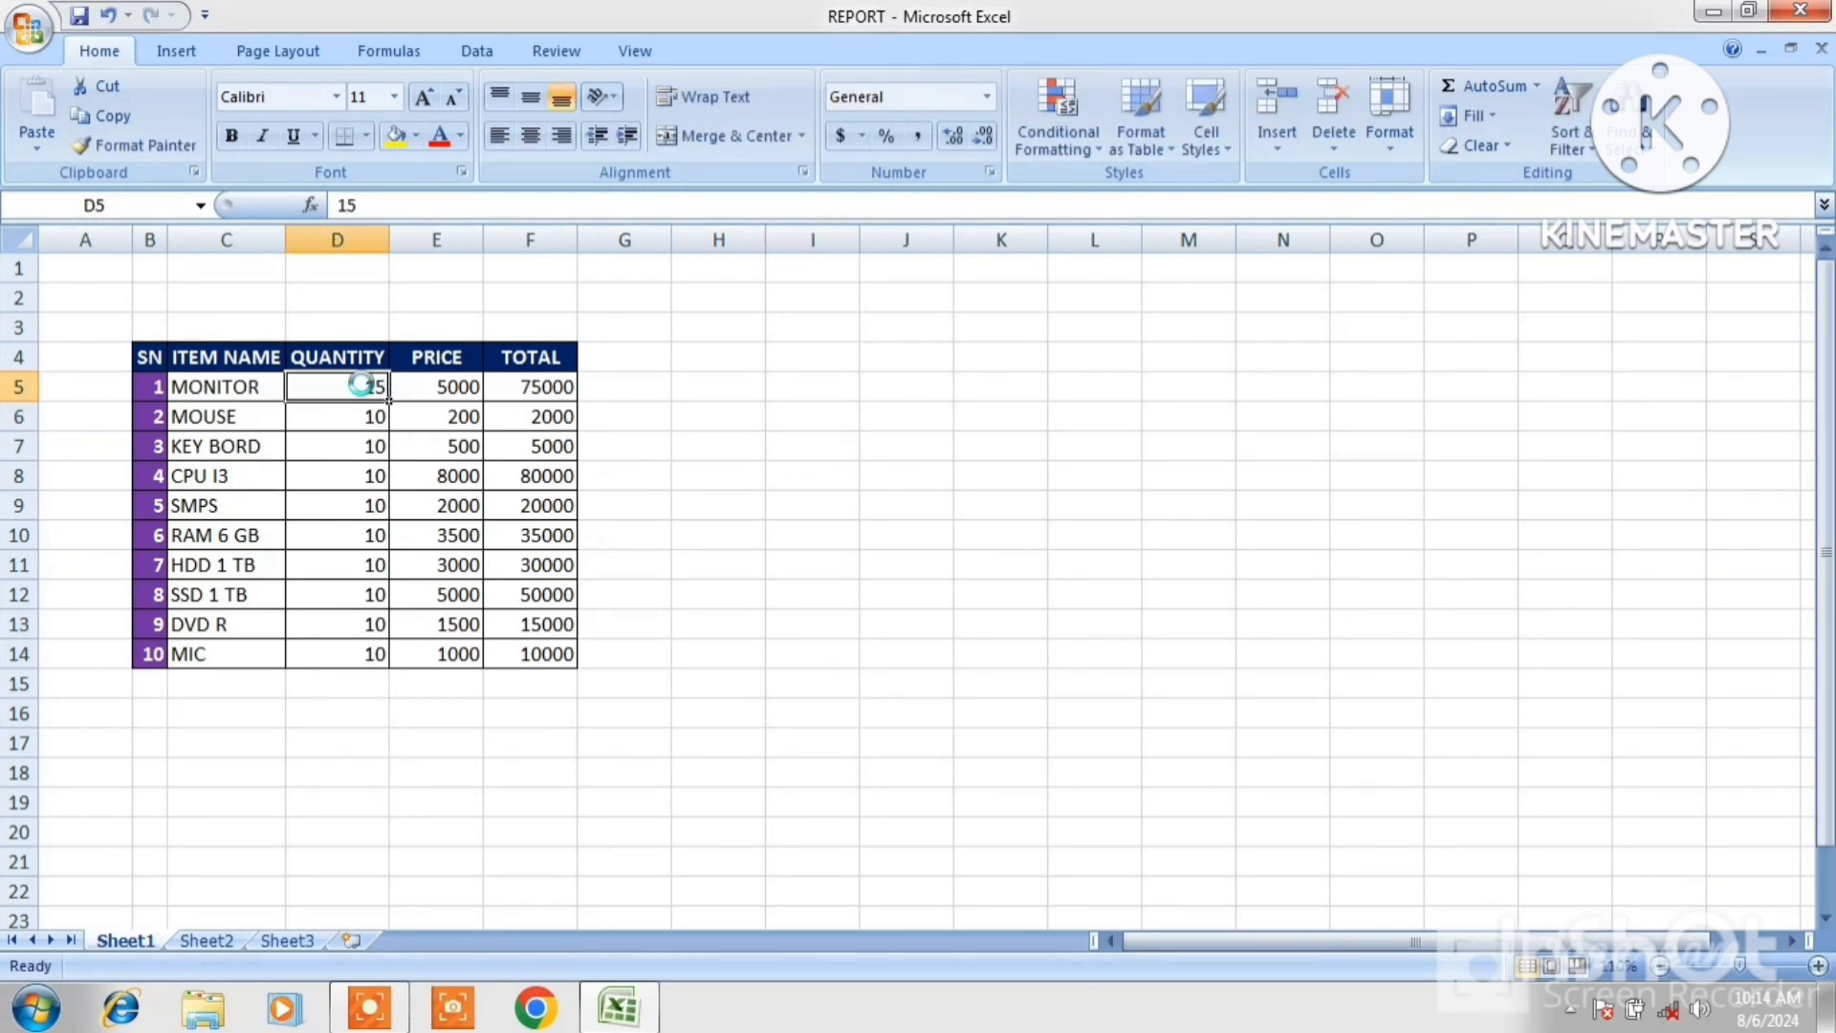
{"action": "key", "text": "ctrl+z"}
Enter the value 5 in cell K5.
{"action": "left_click", "coordinate": [994, 390]}
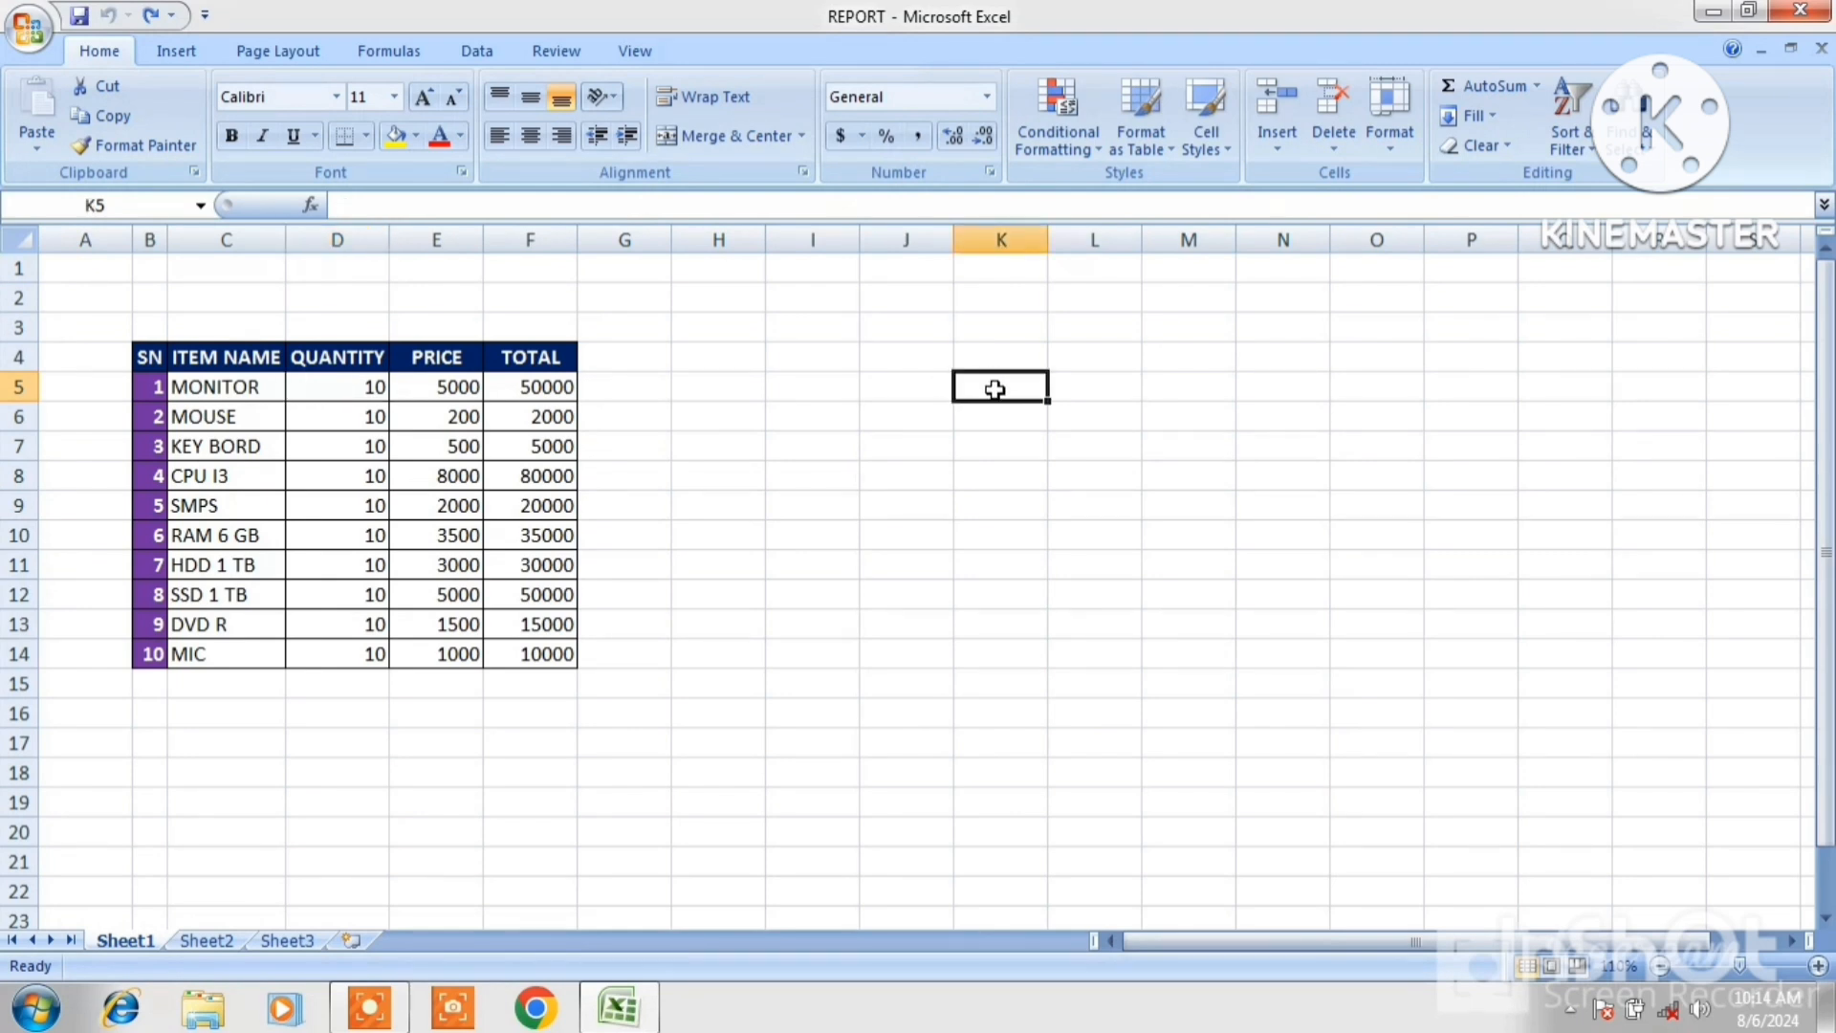
{"action": "type", "text": "5"}
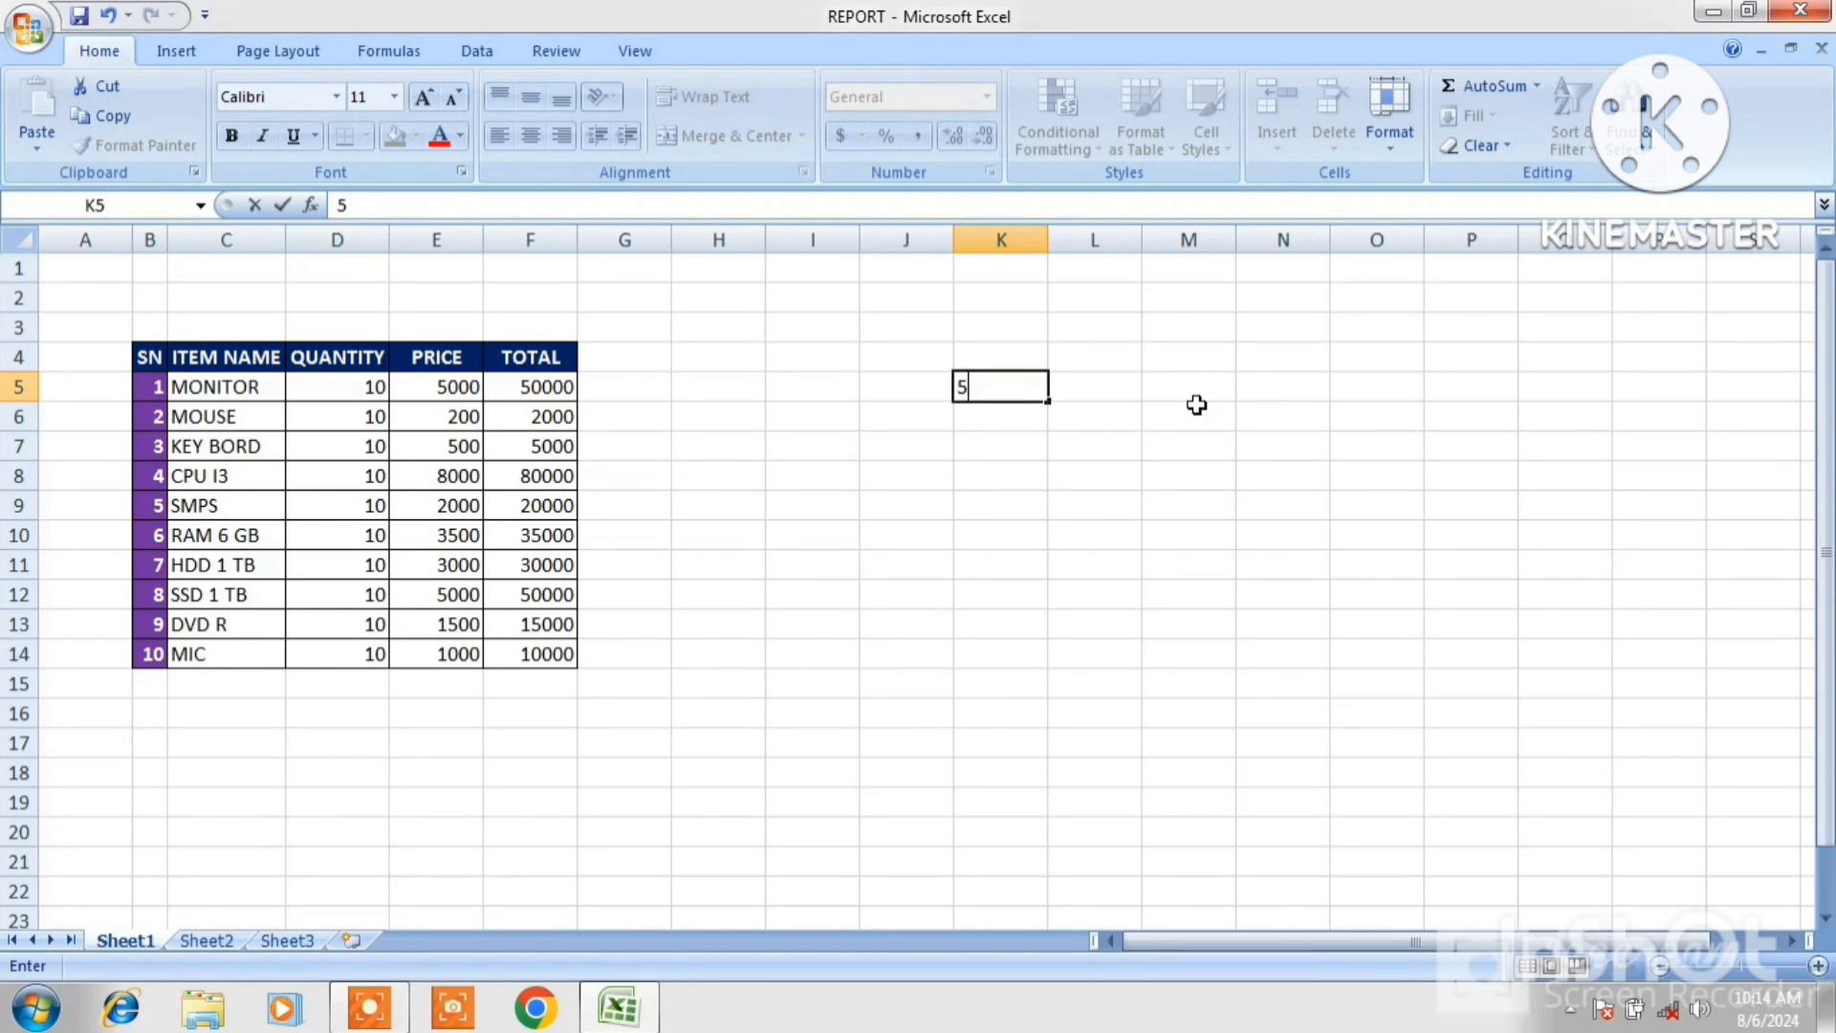
{"action": "left_click", "coordinate": [1112, 396]}
{"action": "left_click", "coordinate": [1004, 385]}
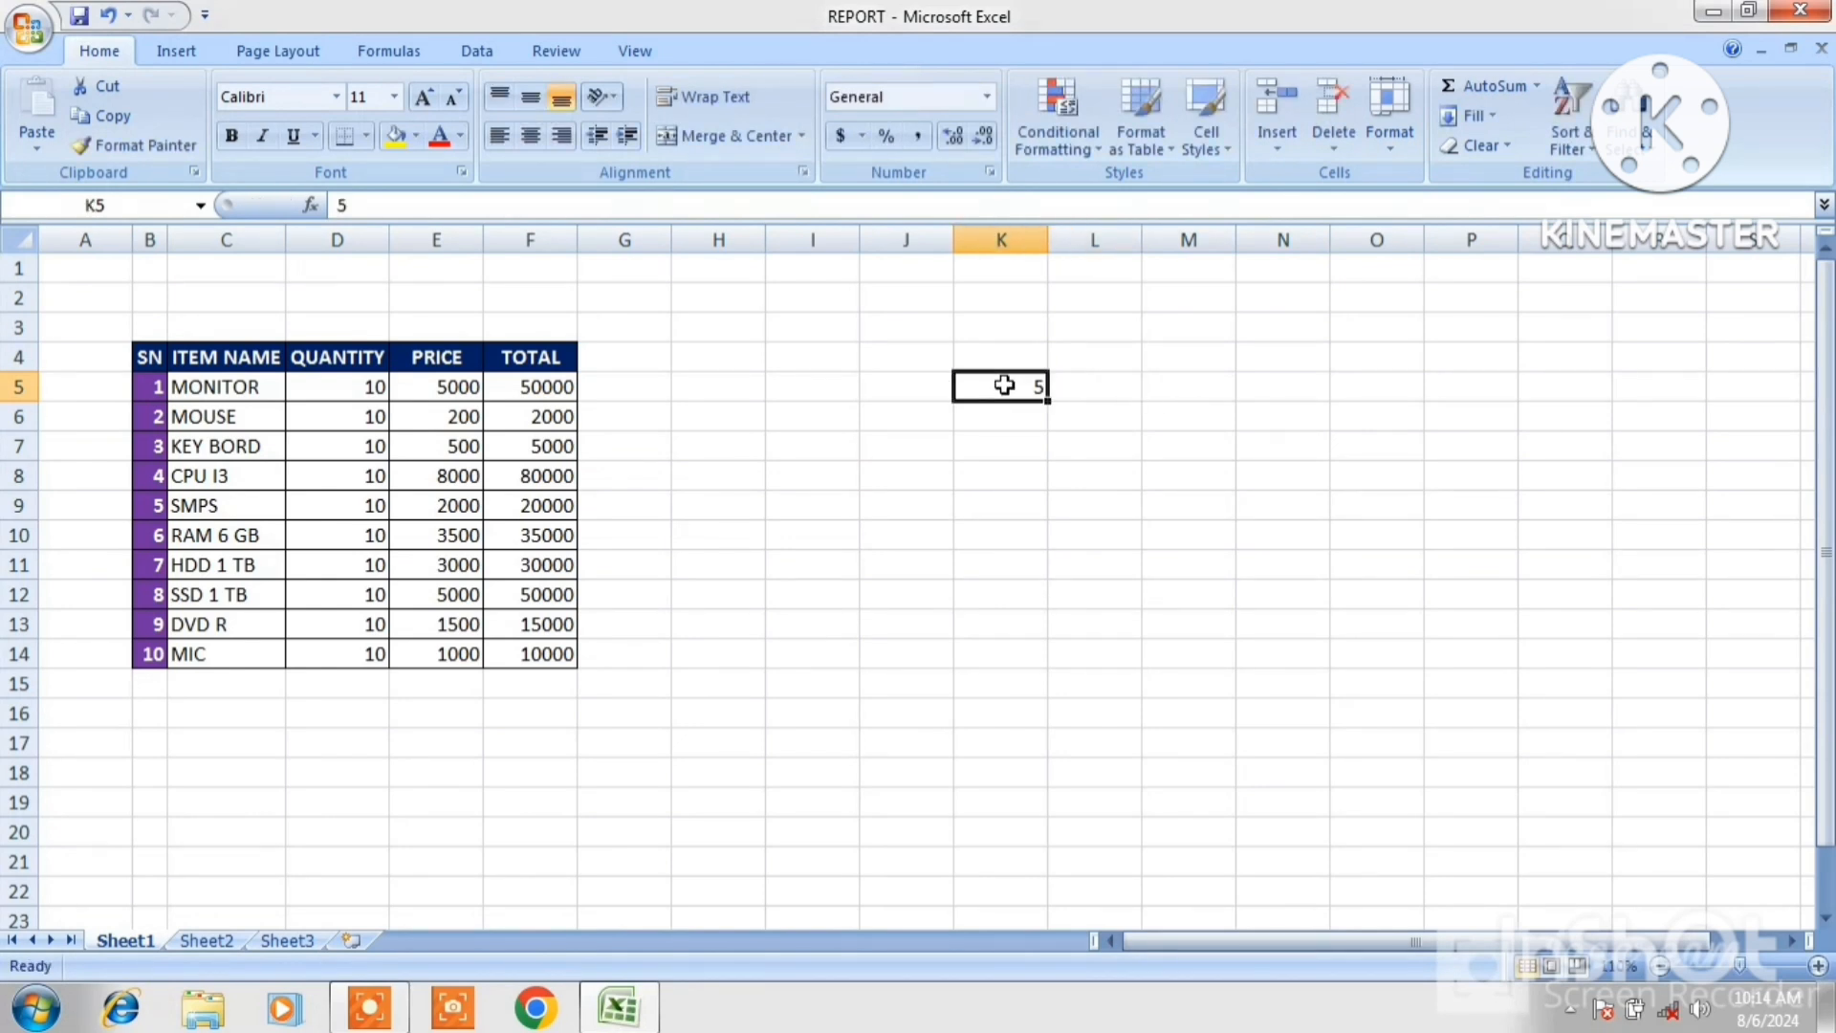
Copy cell K5.
{"action": "right_click", "coordinate": [1004, 385]}
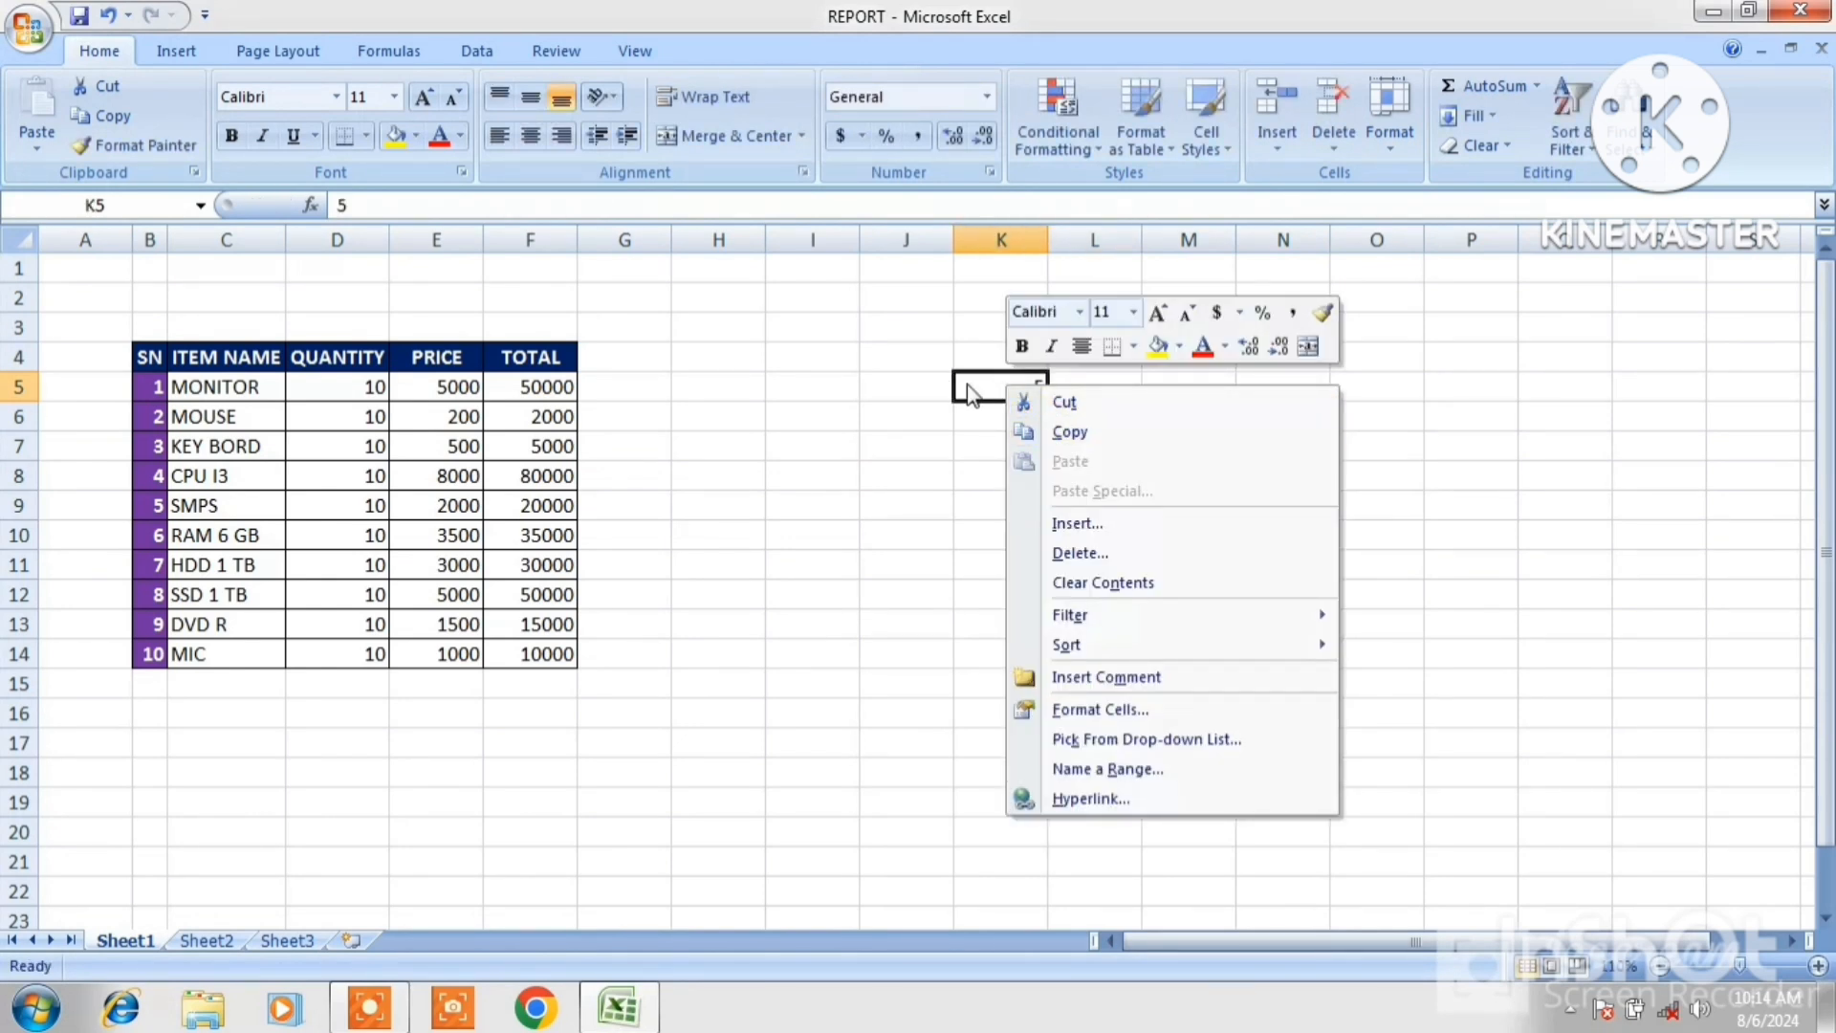
{"action": "left_click", "coordinate": [1060, 432]}
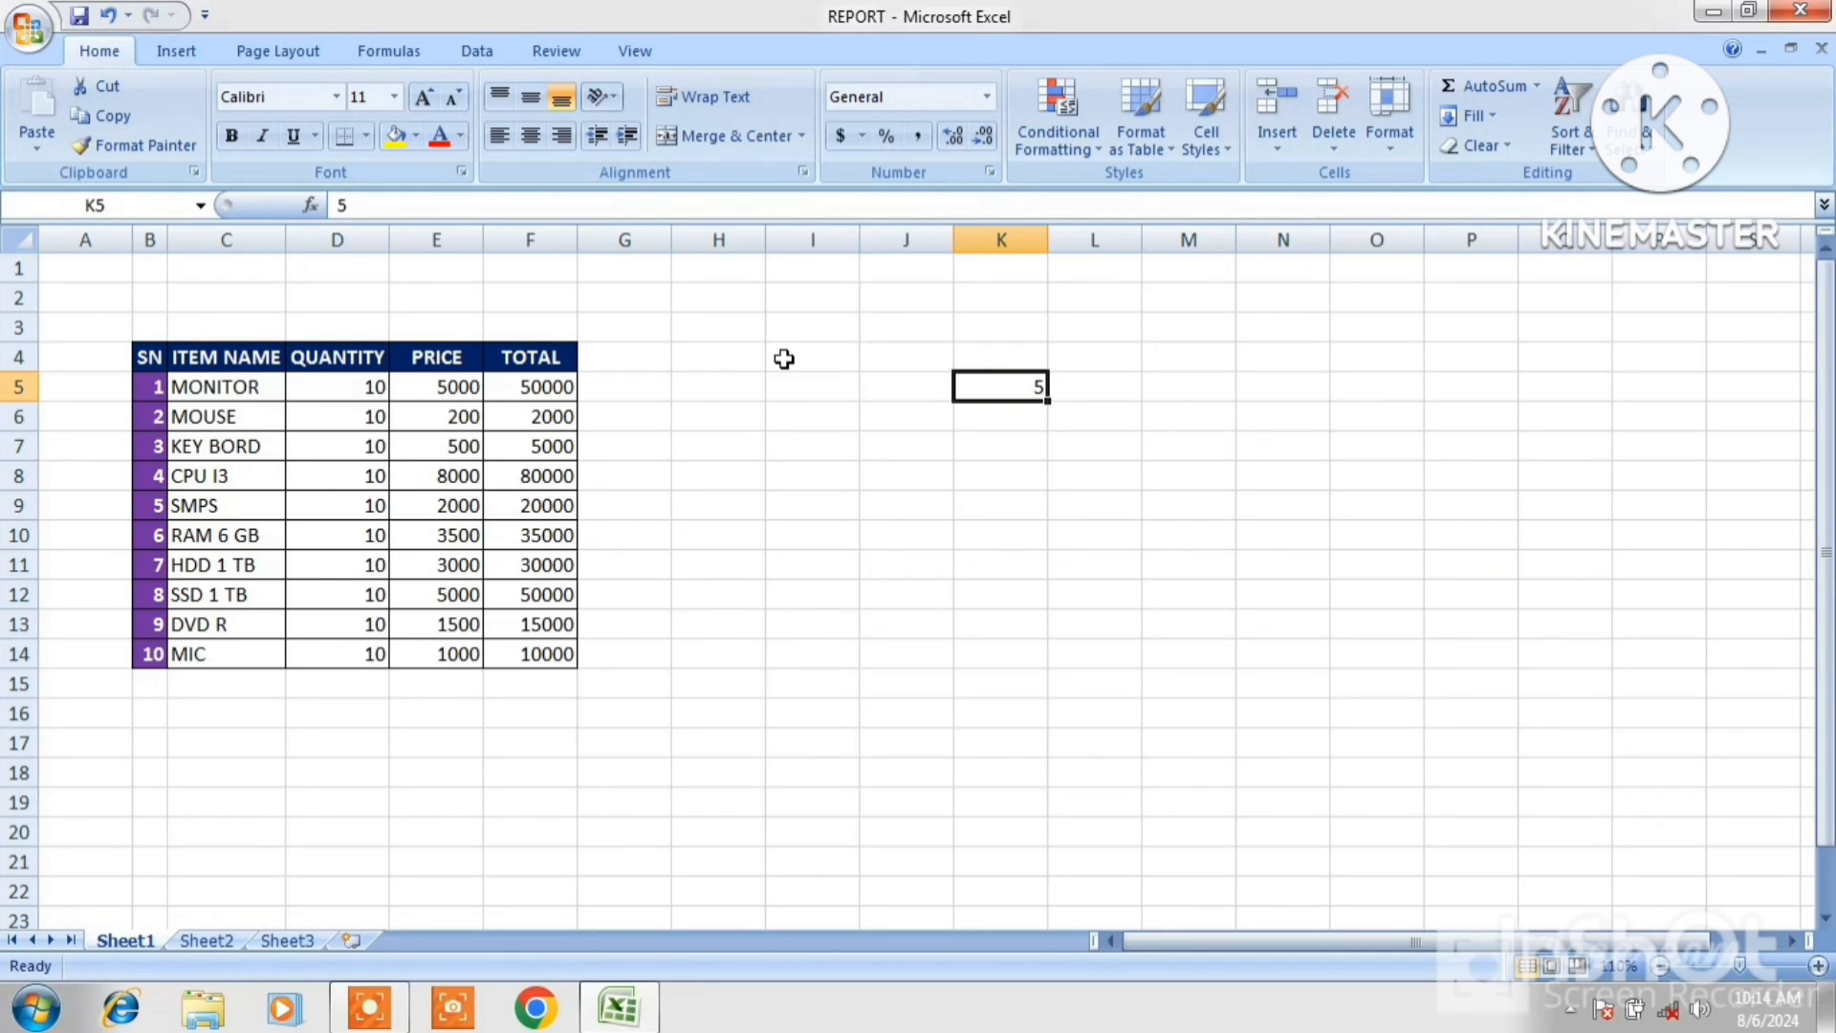
{"action": "left_click", "coordinate": [108, 124]}
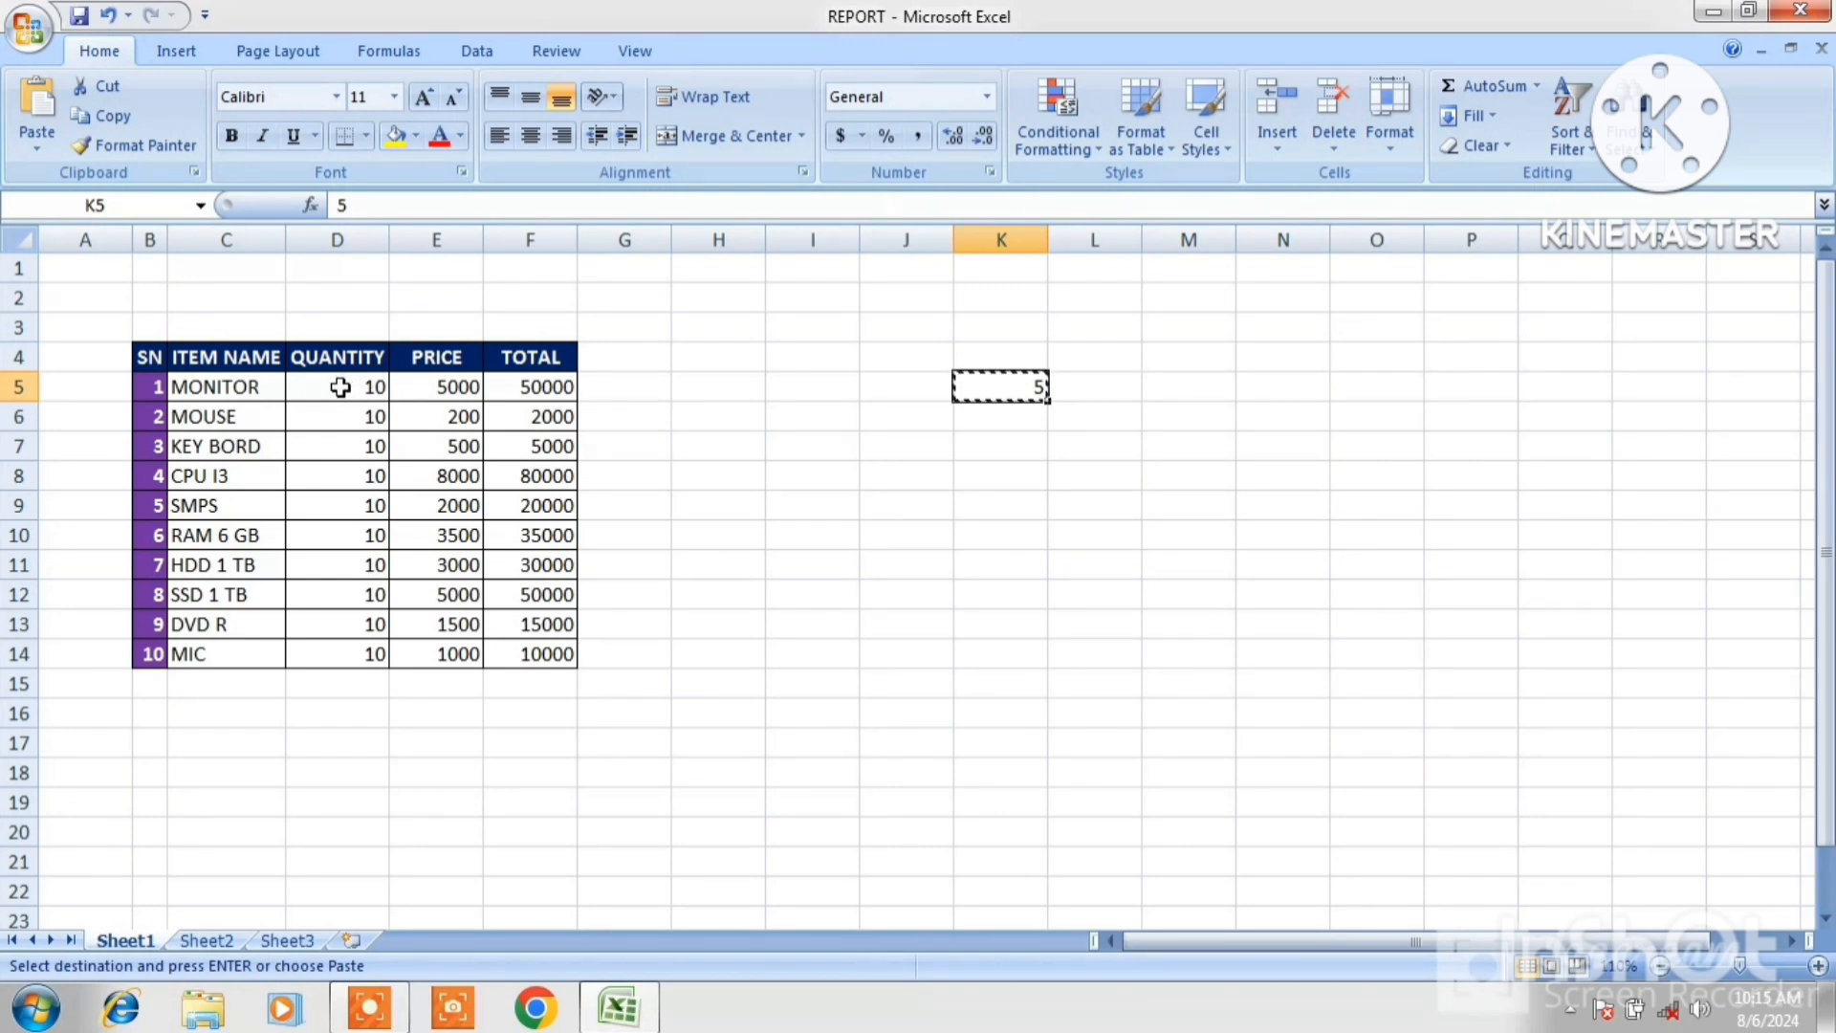
Paste Special the copied value onto the quantities D5:D14 using the Add operation.
{"action": "left_click_drag", "start_coordinate": [340, 386], "coordinate": [344, 650]}
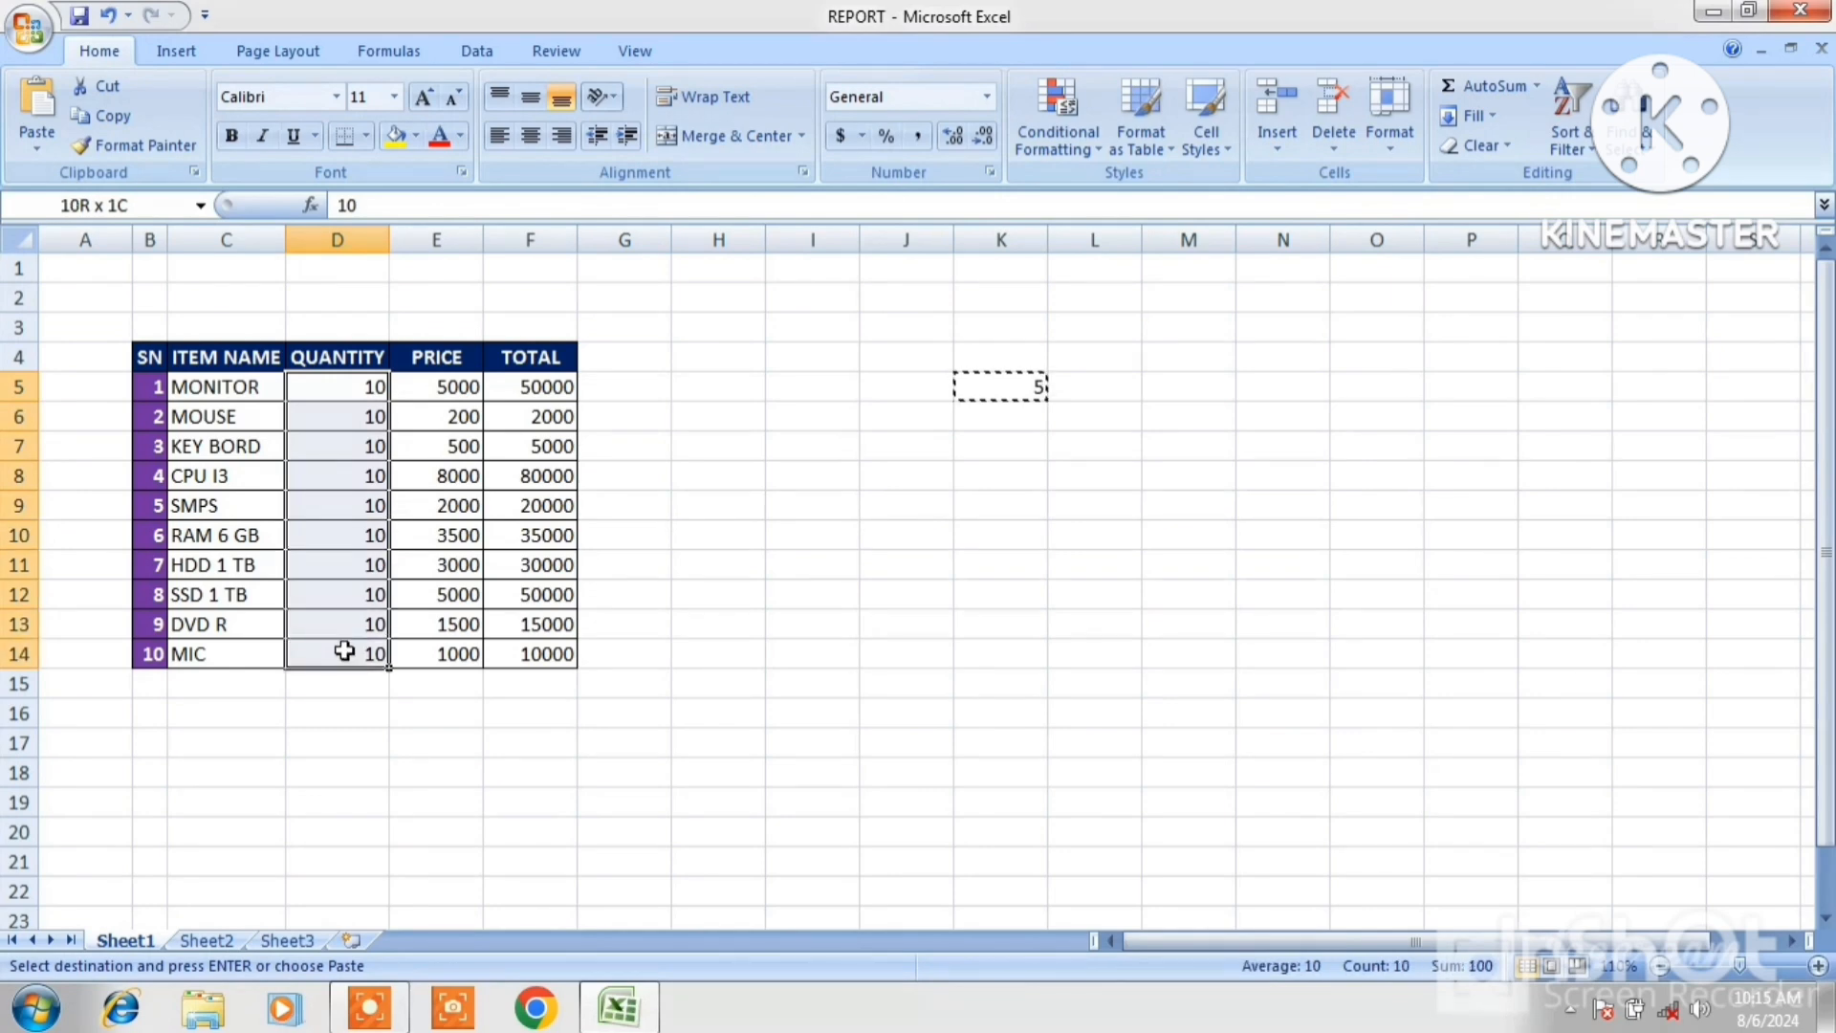
{"action": "left_click", "coordinate": [34, 149]}
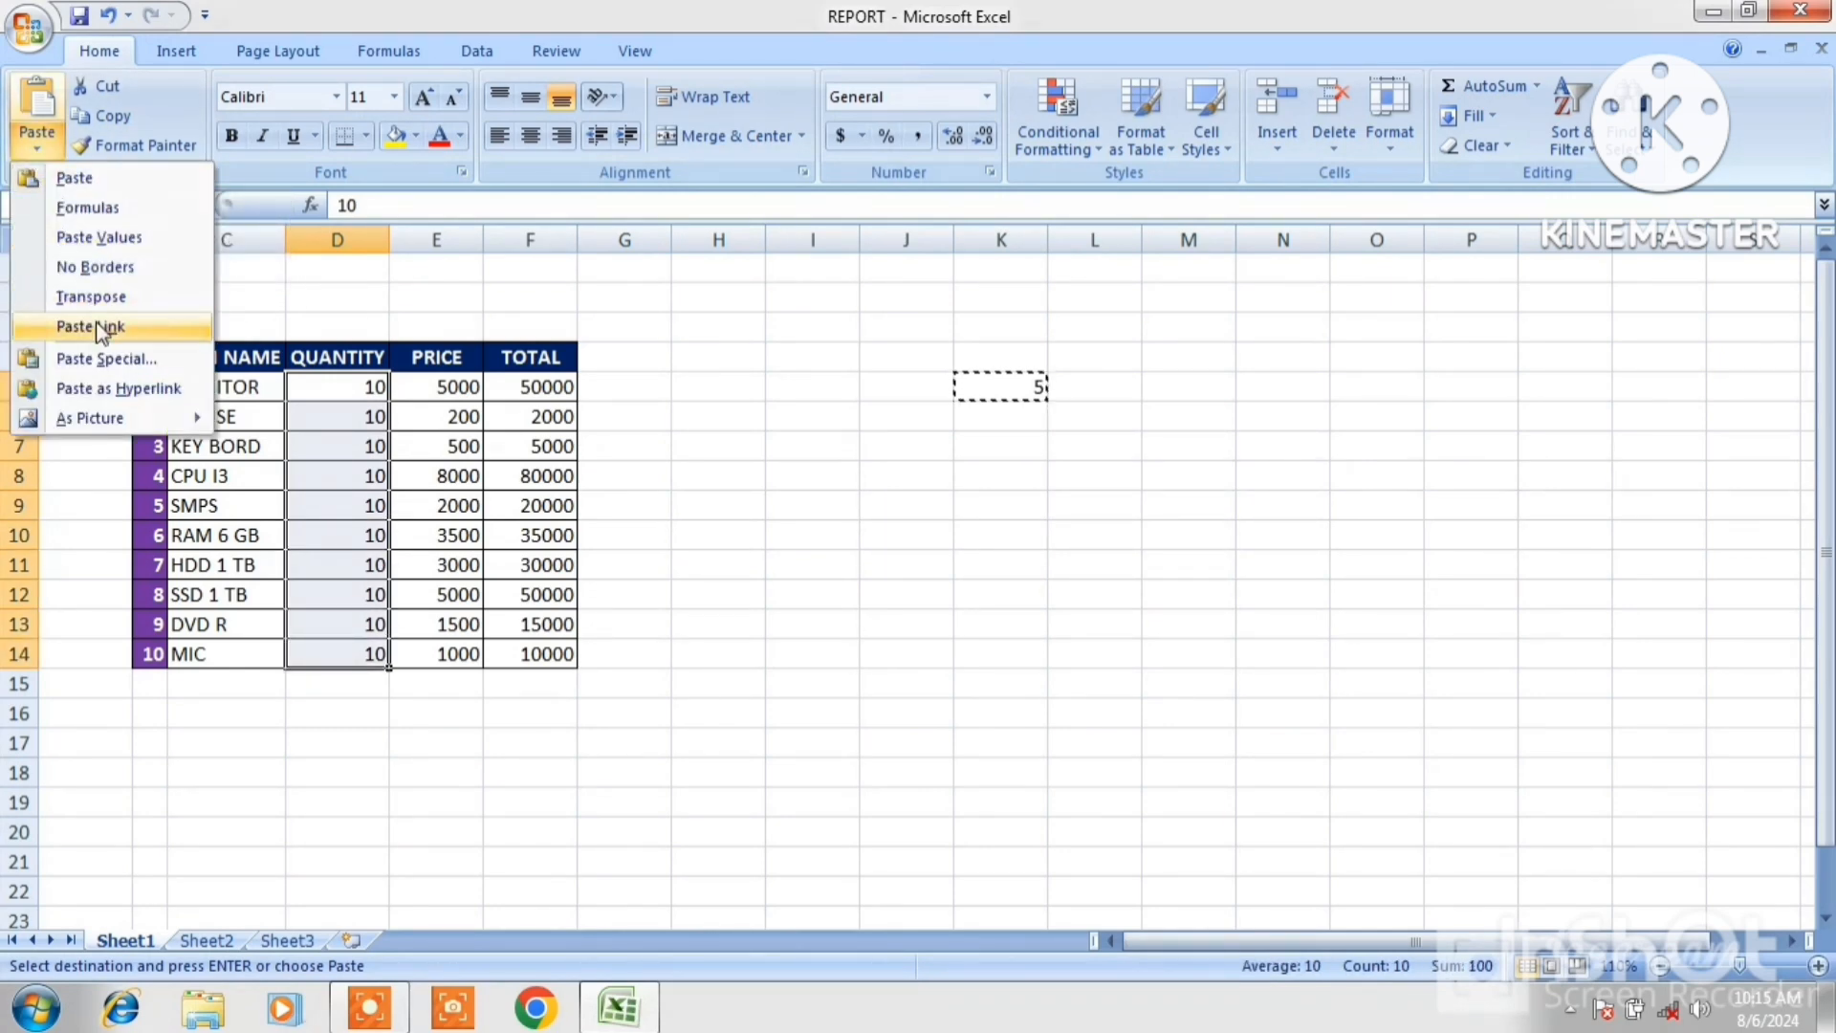
{"action": "left_click", "coordinate": [115, 360]}
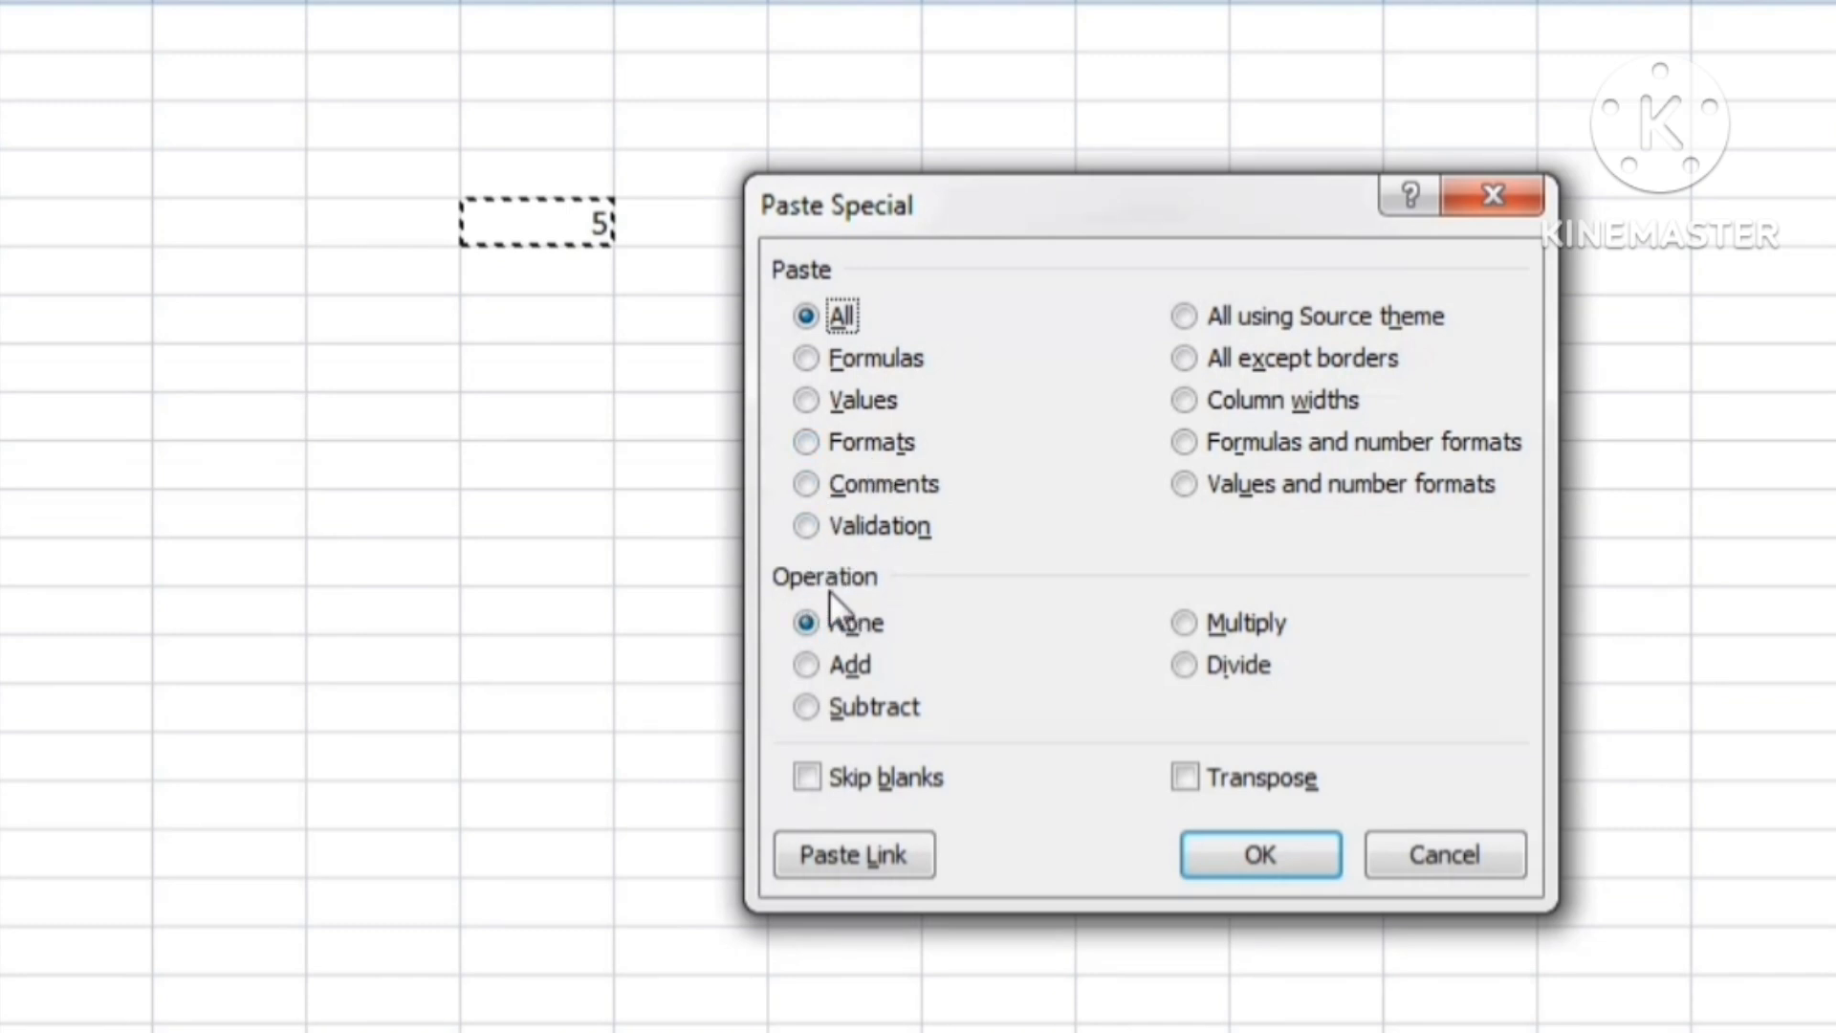
{"action": "left_click", "coordinate": [806, 665]}
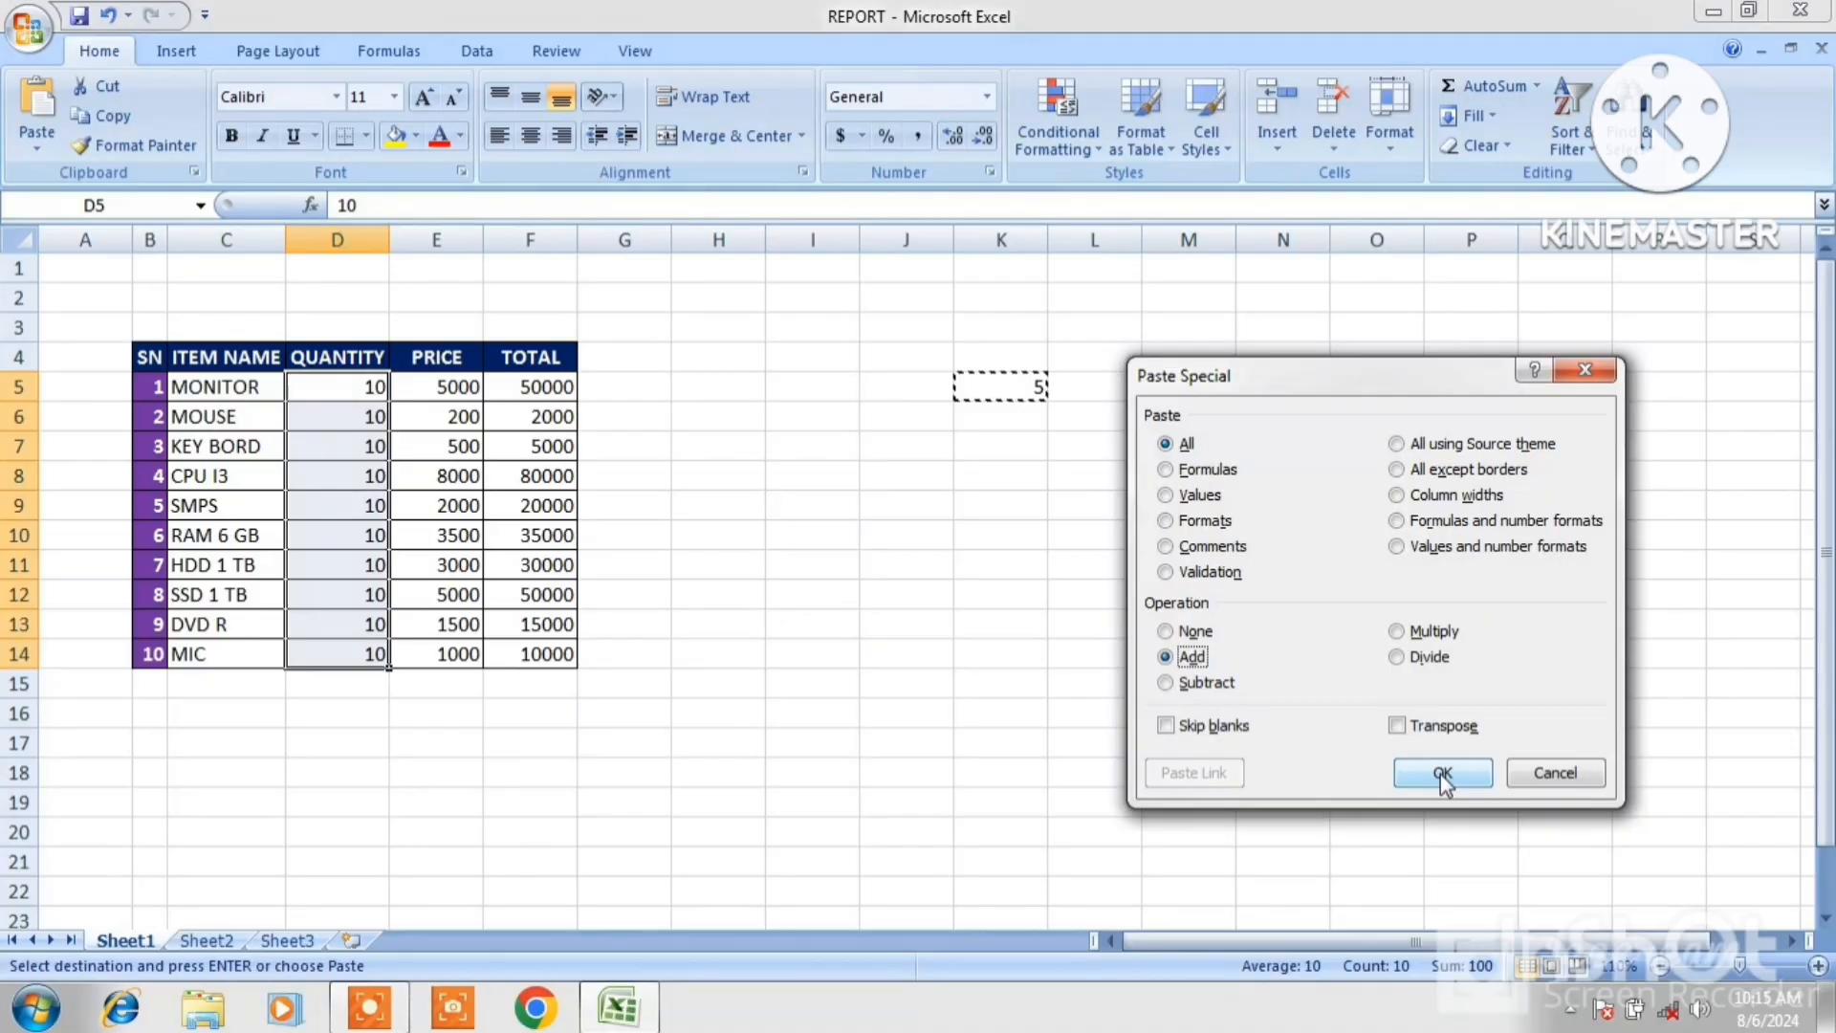
{"action": "left_click", "coordinate": [1442, 774]}
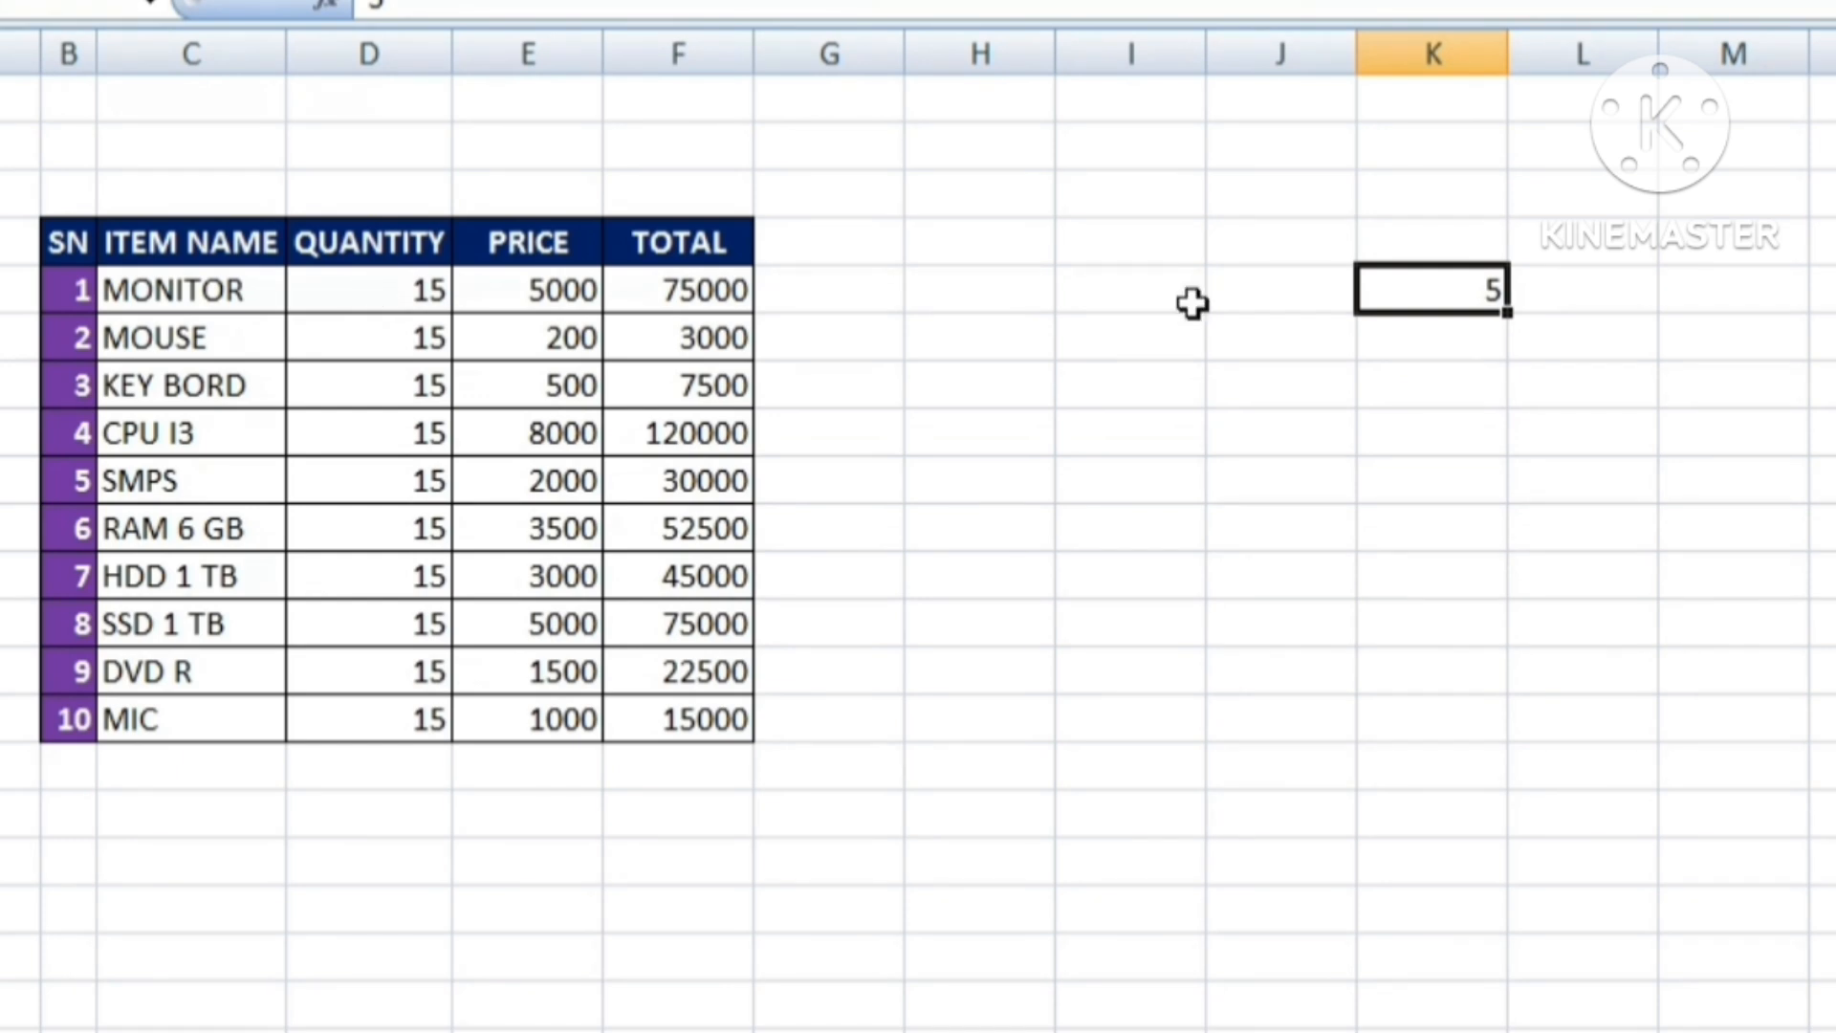
Replace the value in K5 with 10.
{"action": "key", "text": "Delete"}
{"action": "type", "text": "10"}
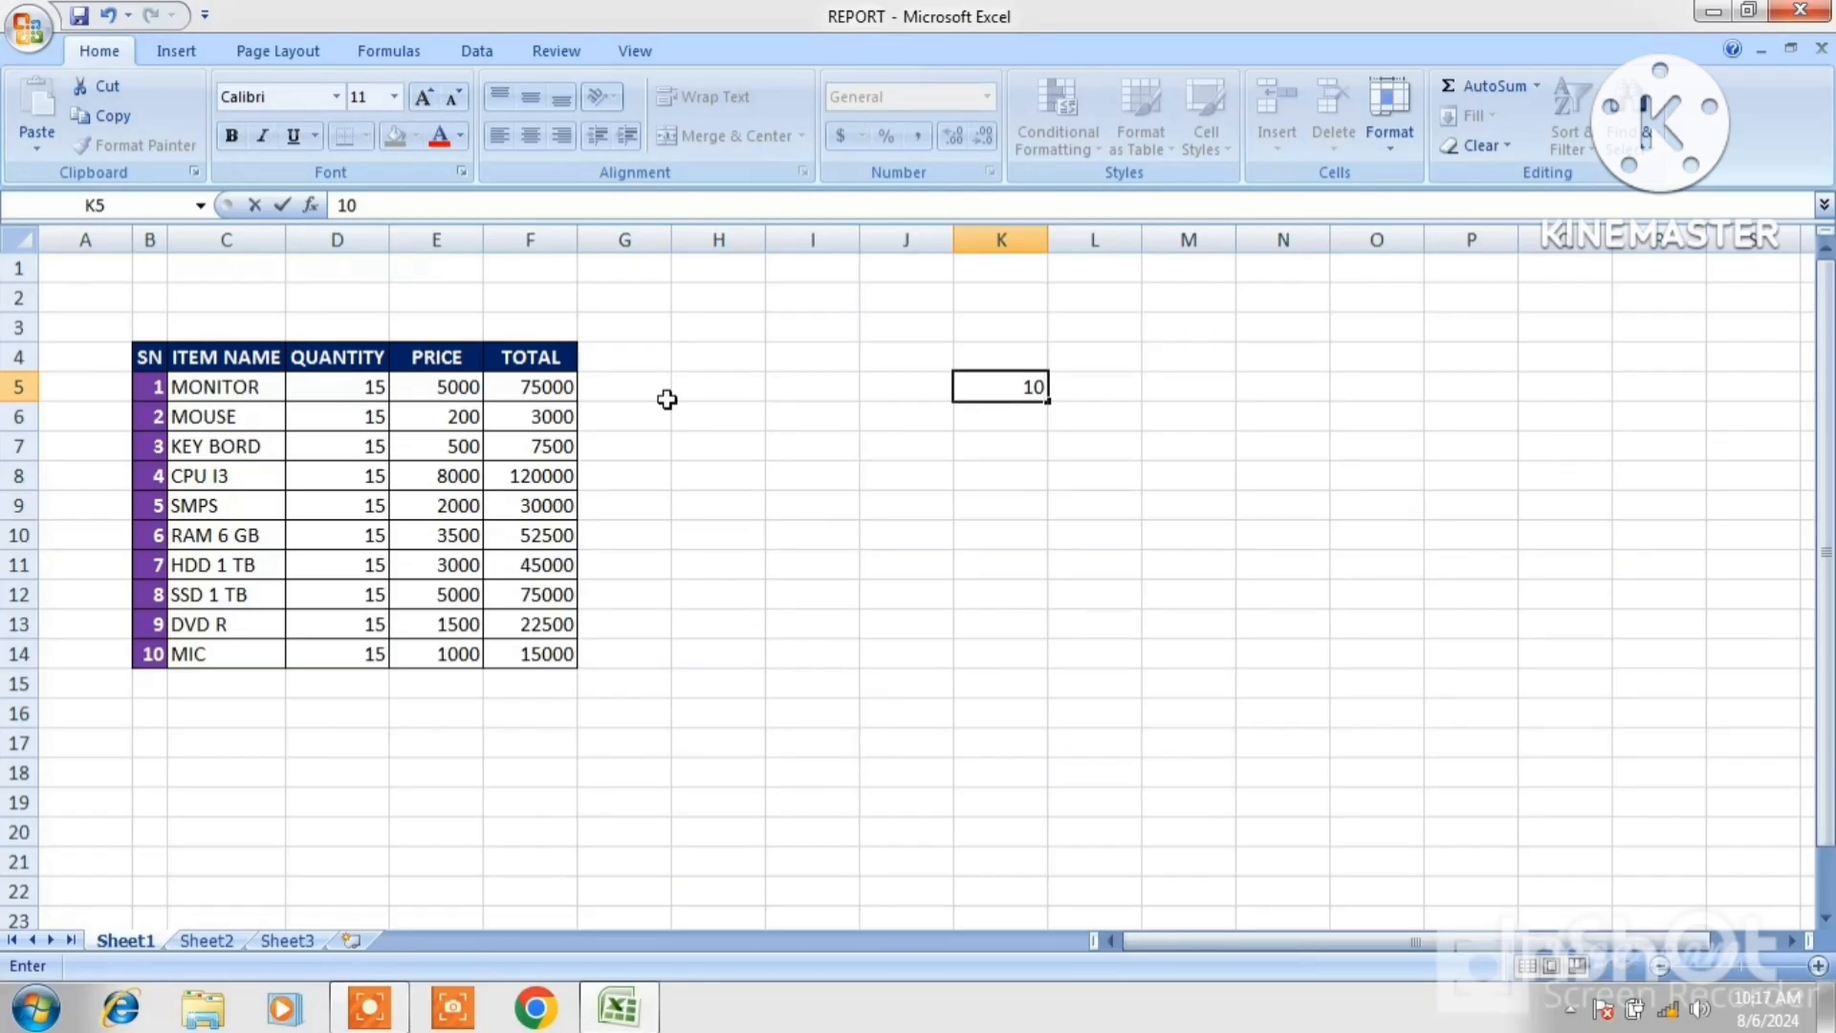
{"action": "left_click", "coordinate": [1263, 516]}
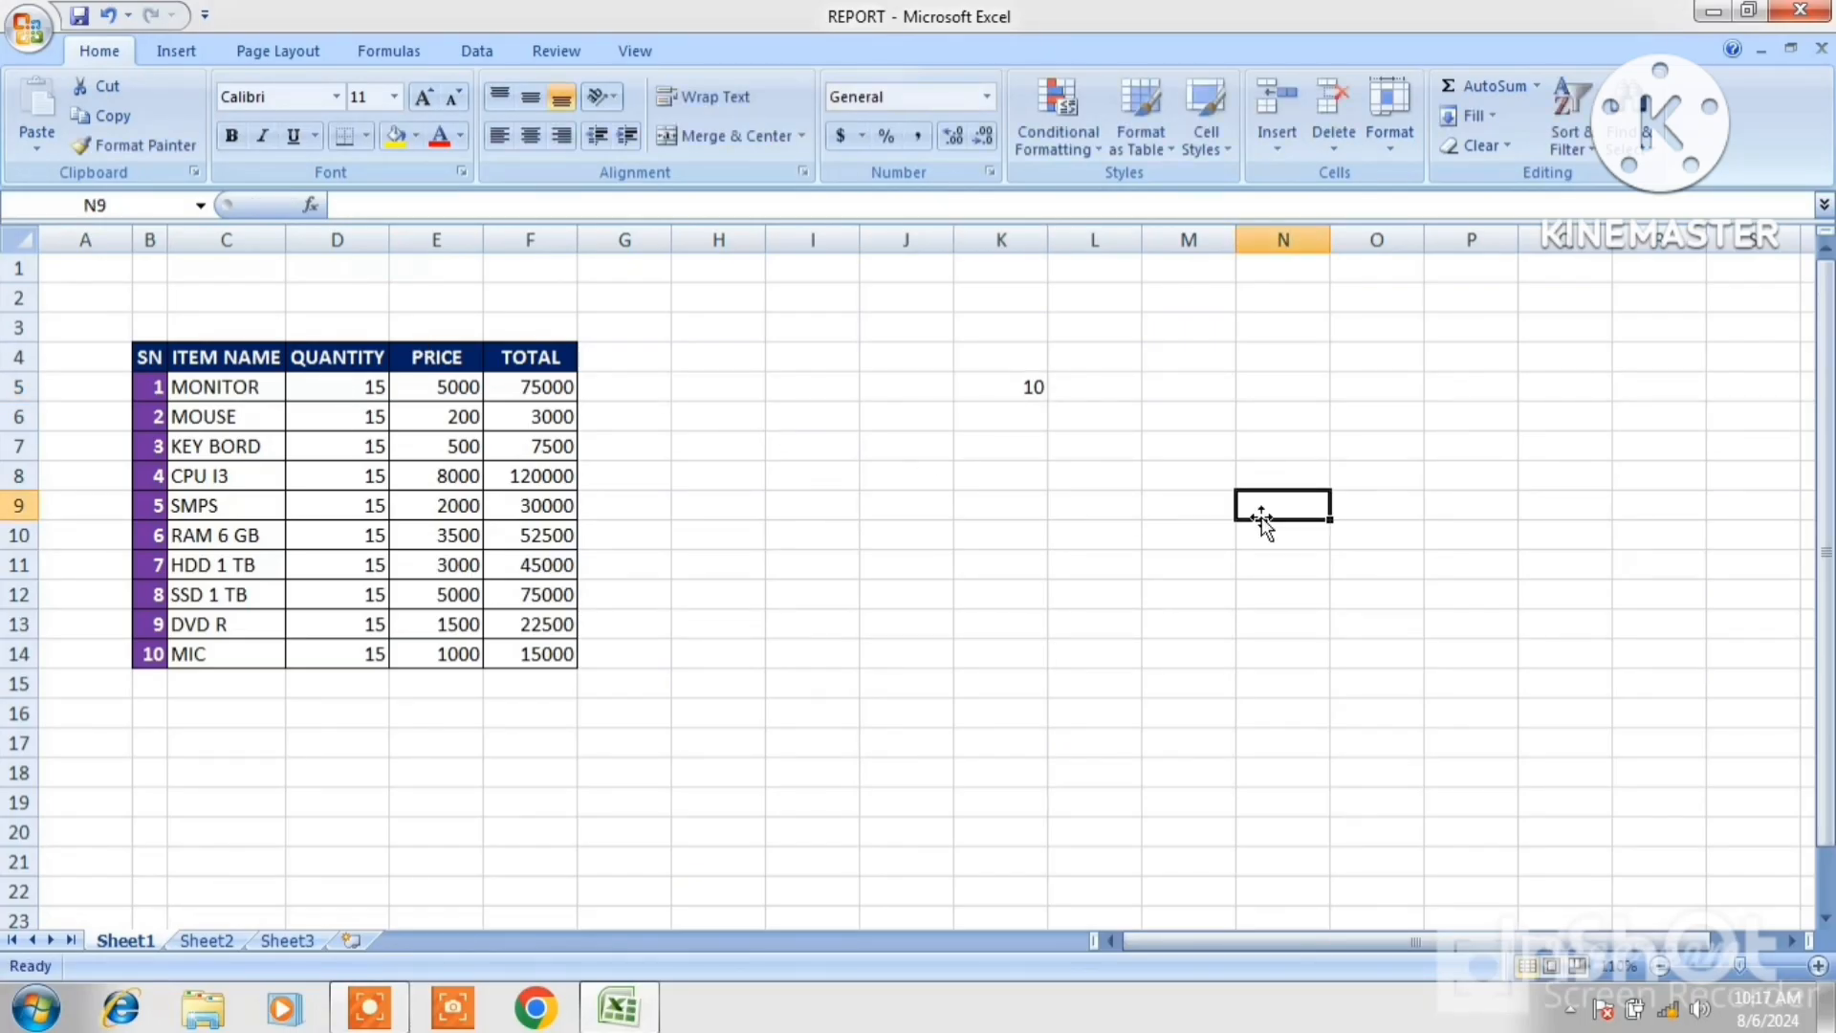
Copy K5 and Paste Special it onto the quantities D5:D14 using the Subtract operation.
{"action": "right_click", "coordinate": [1026, 387]}
{"action": "left_click", "coordinate": [1081, 437]}
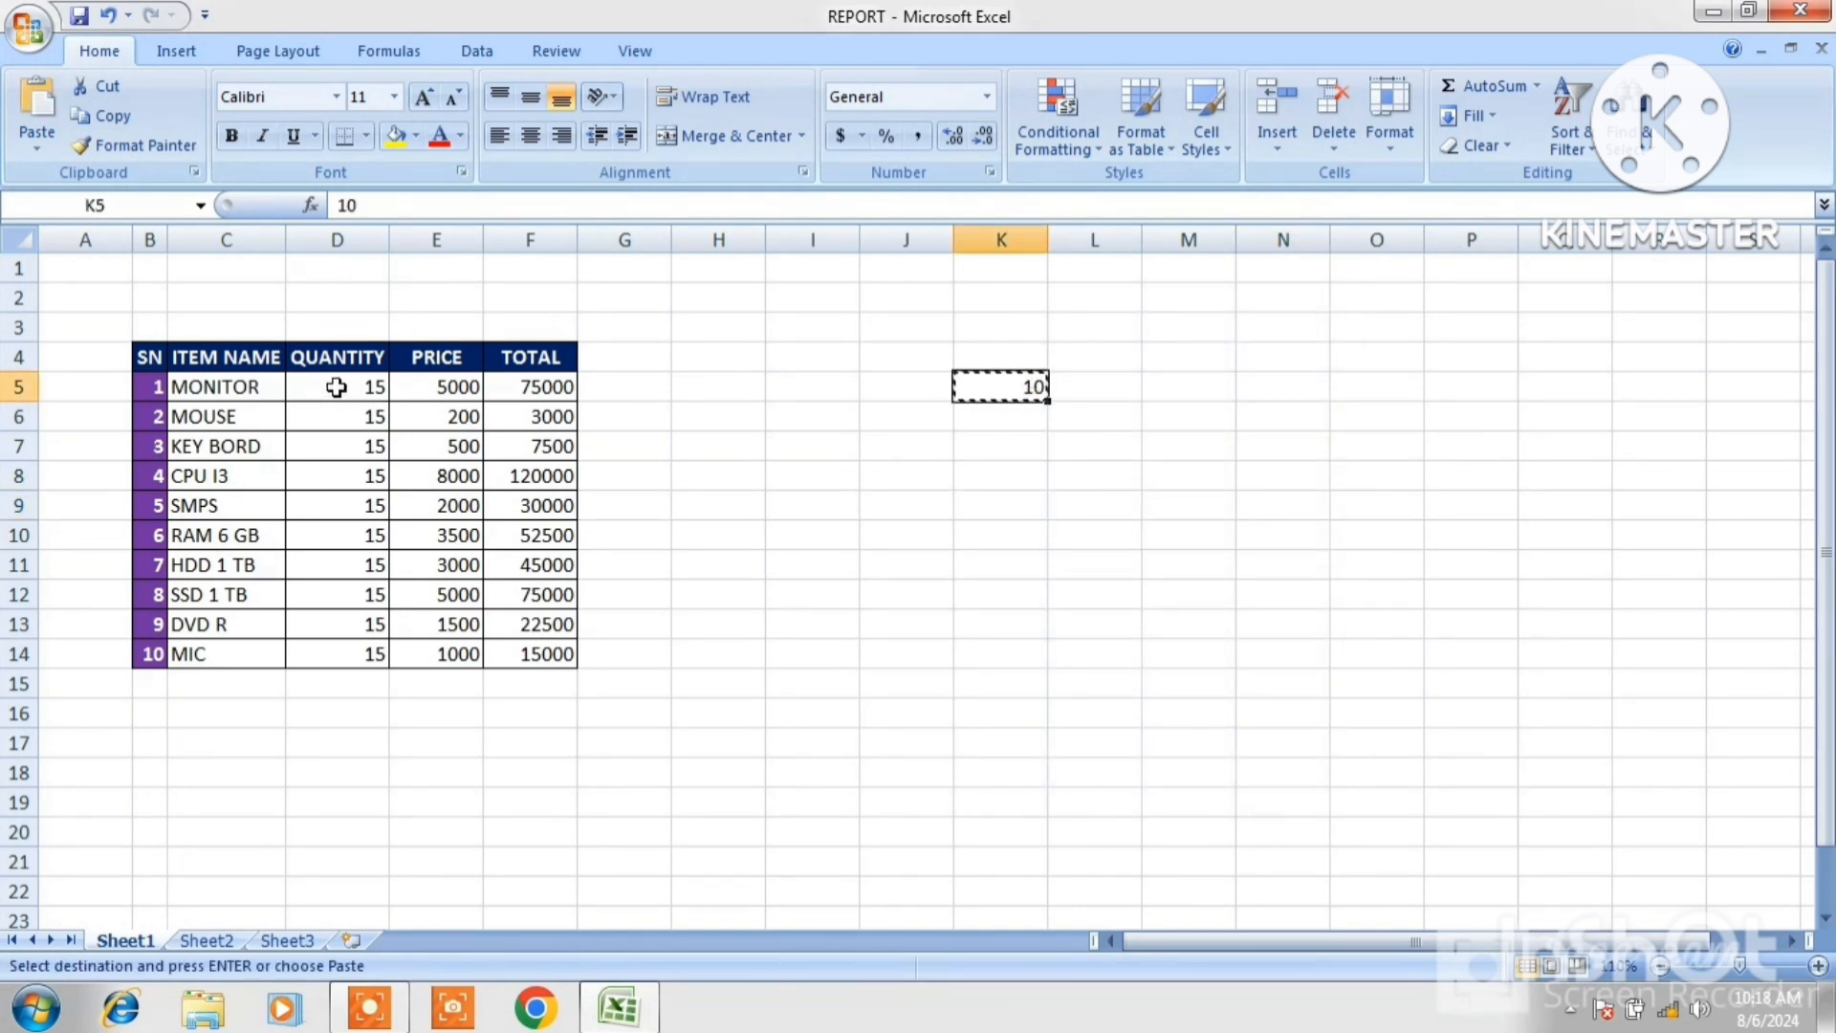
{"action": "left_click_drag", "start_coordinate": [337, 388], "coordinate": [352, 653]}
{"action": "left_click", "coordinate": [32, 141]}
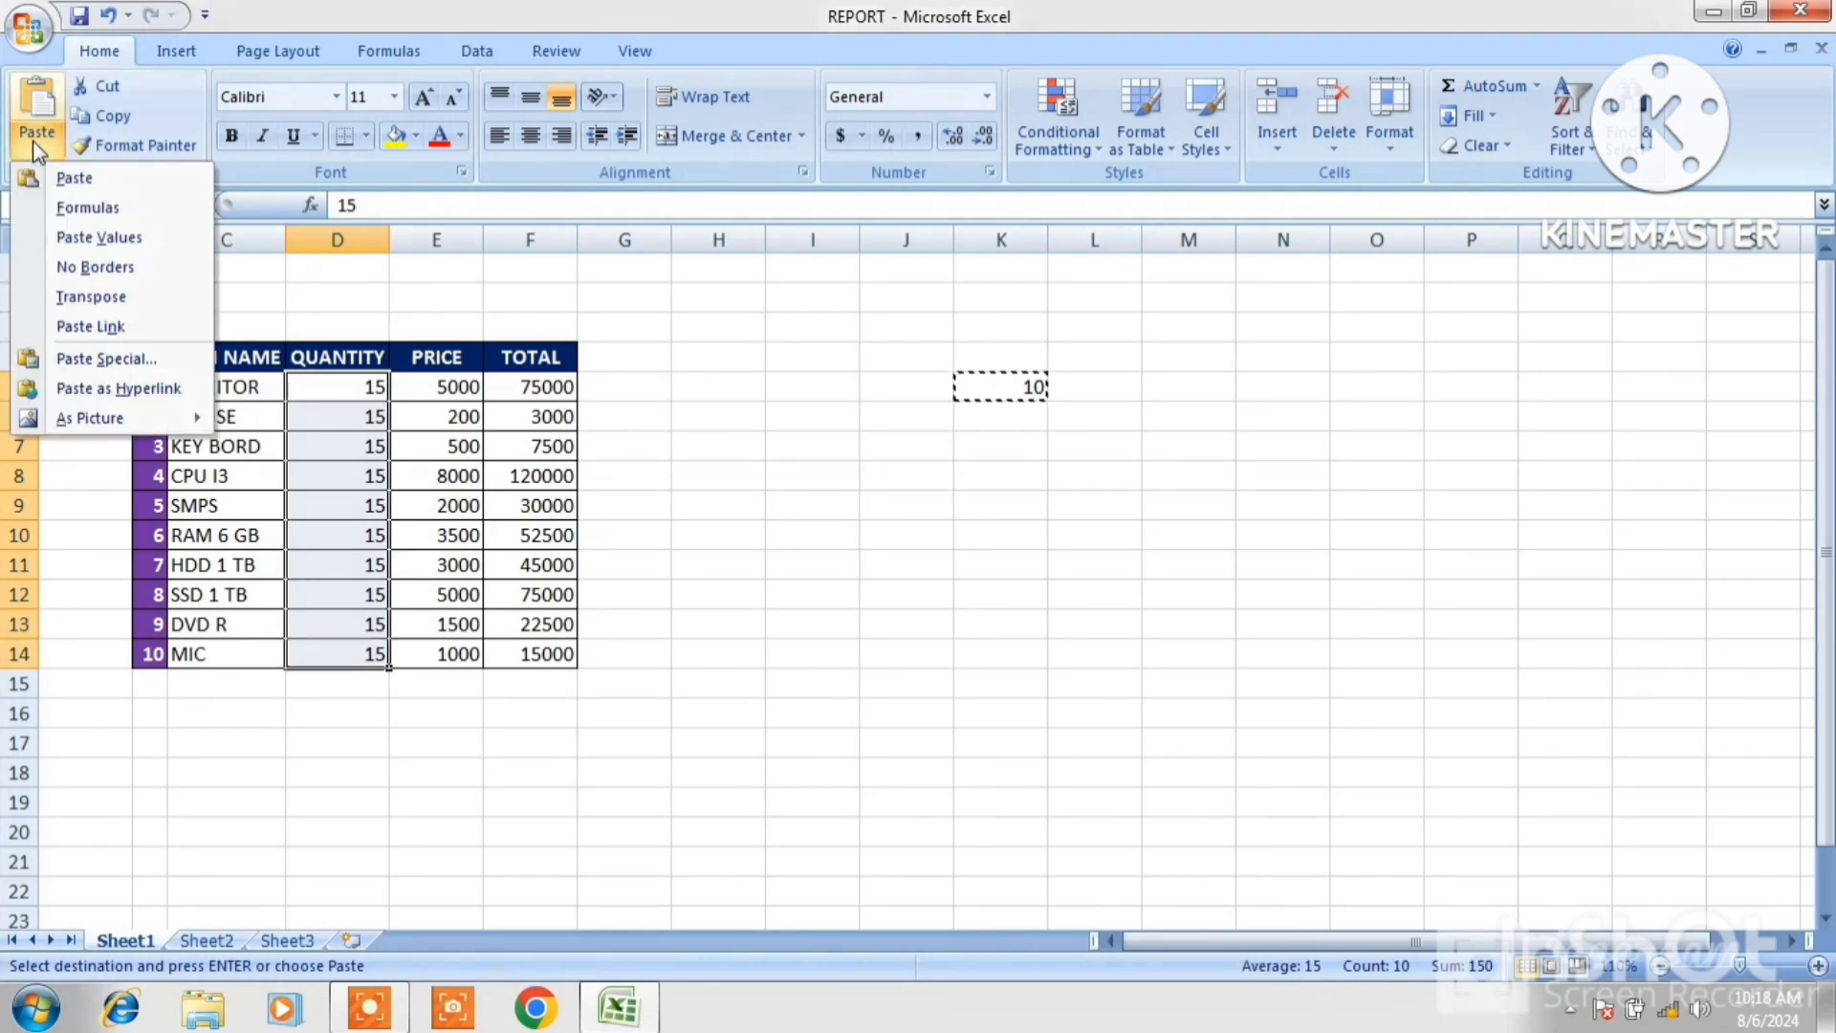
{"action": "left_click", "coordinate": [105, 359]}
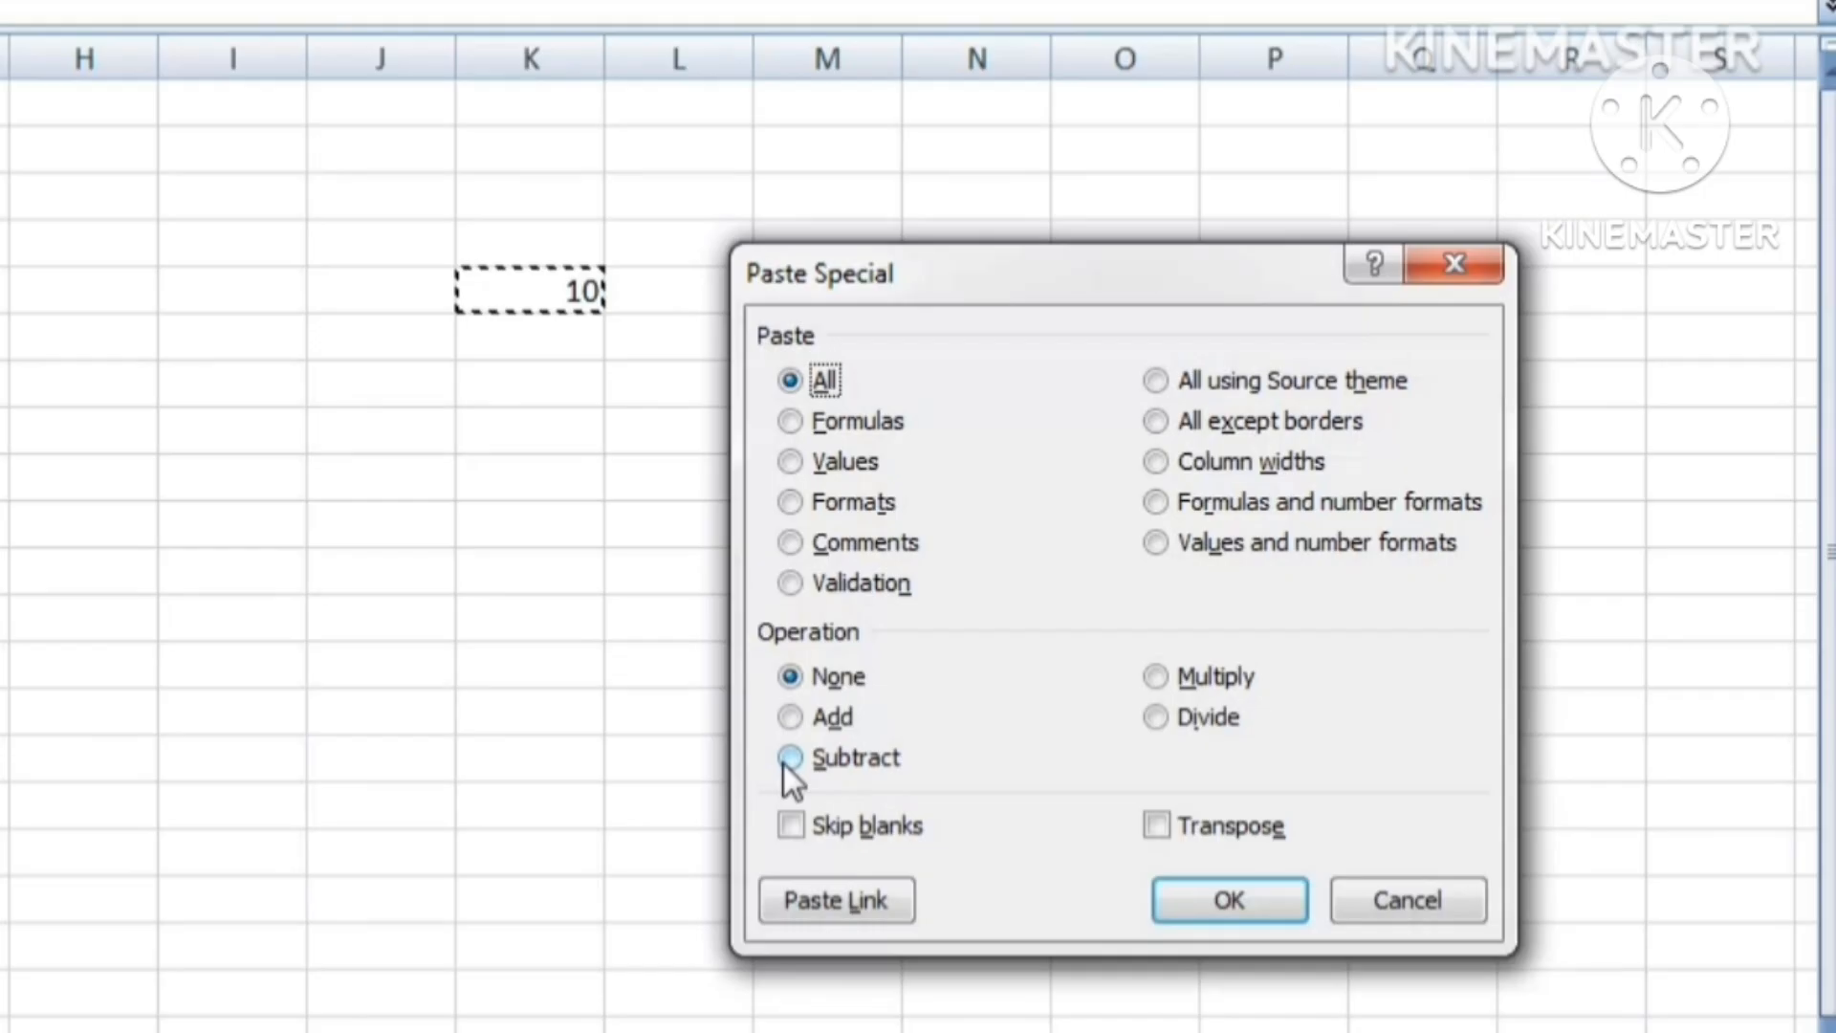
{"action": "left_click", "coordinate": [1162, 687]}
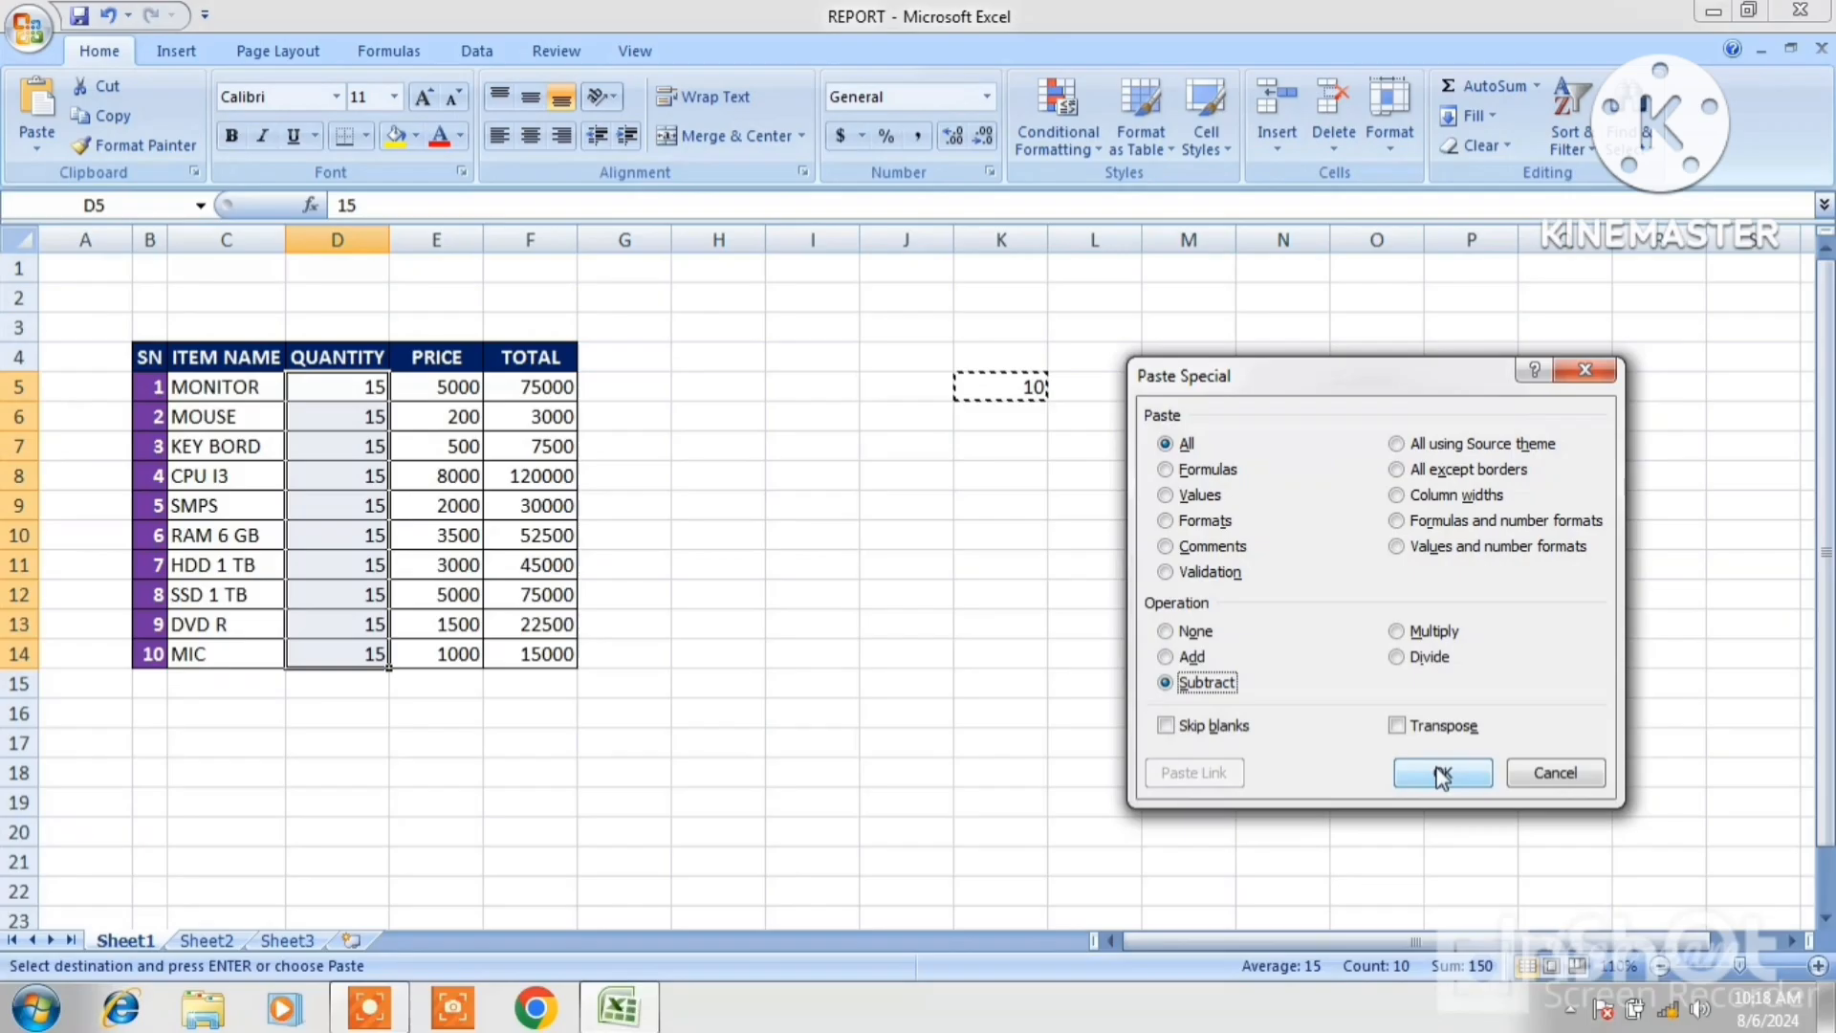
{"action": "left_click", "coordinate": [1213, 894]}
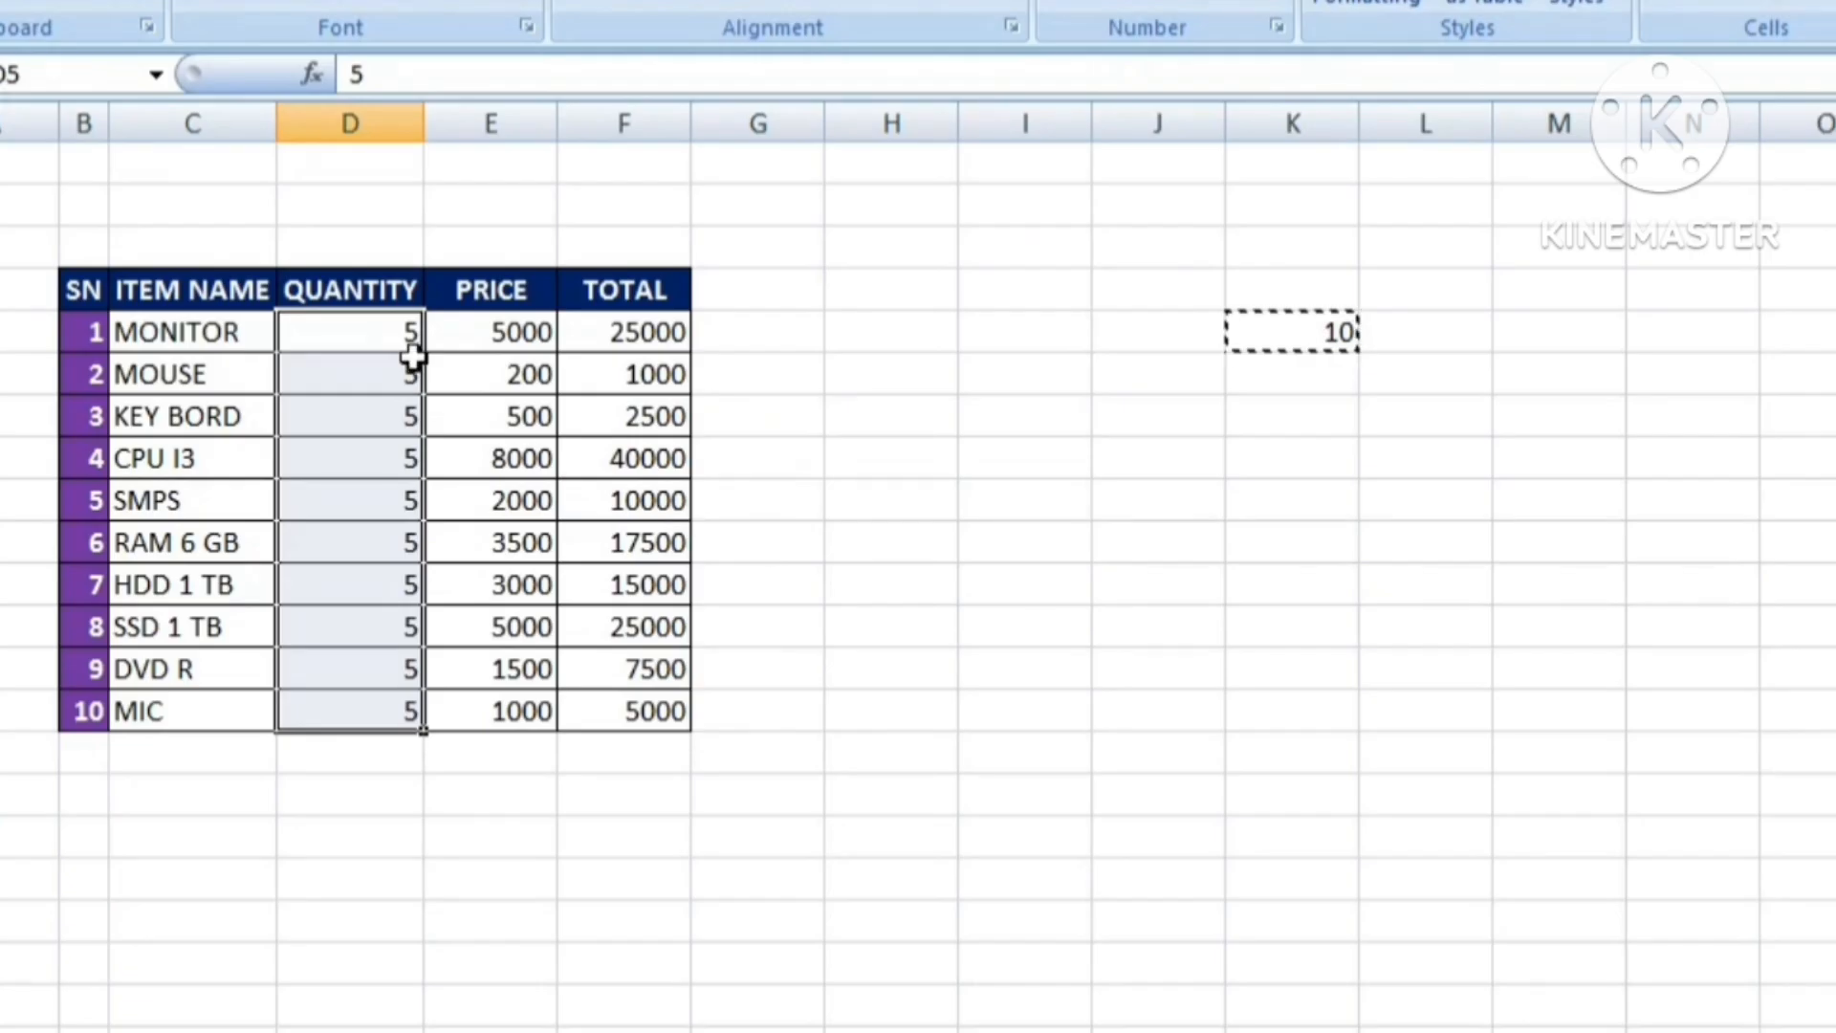
Cancel copy mode and clear the helper value from cell K5.
{"action": "left_click", "coordinate": [376, 350]}
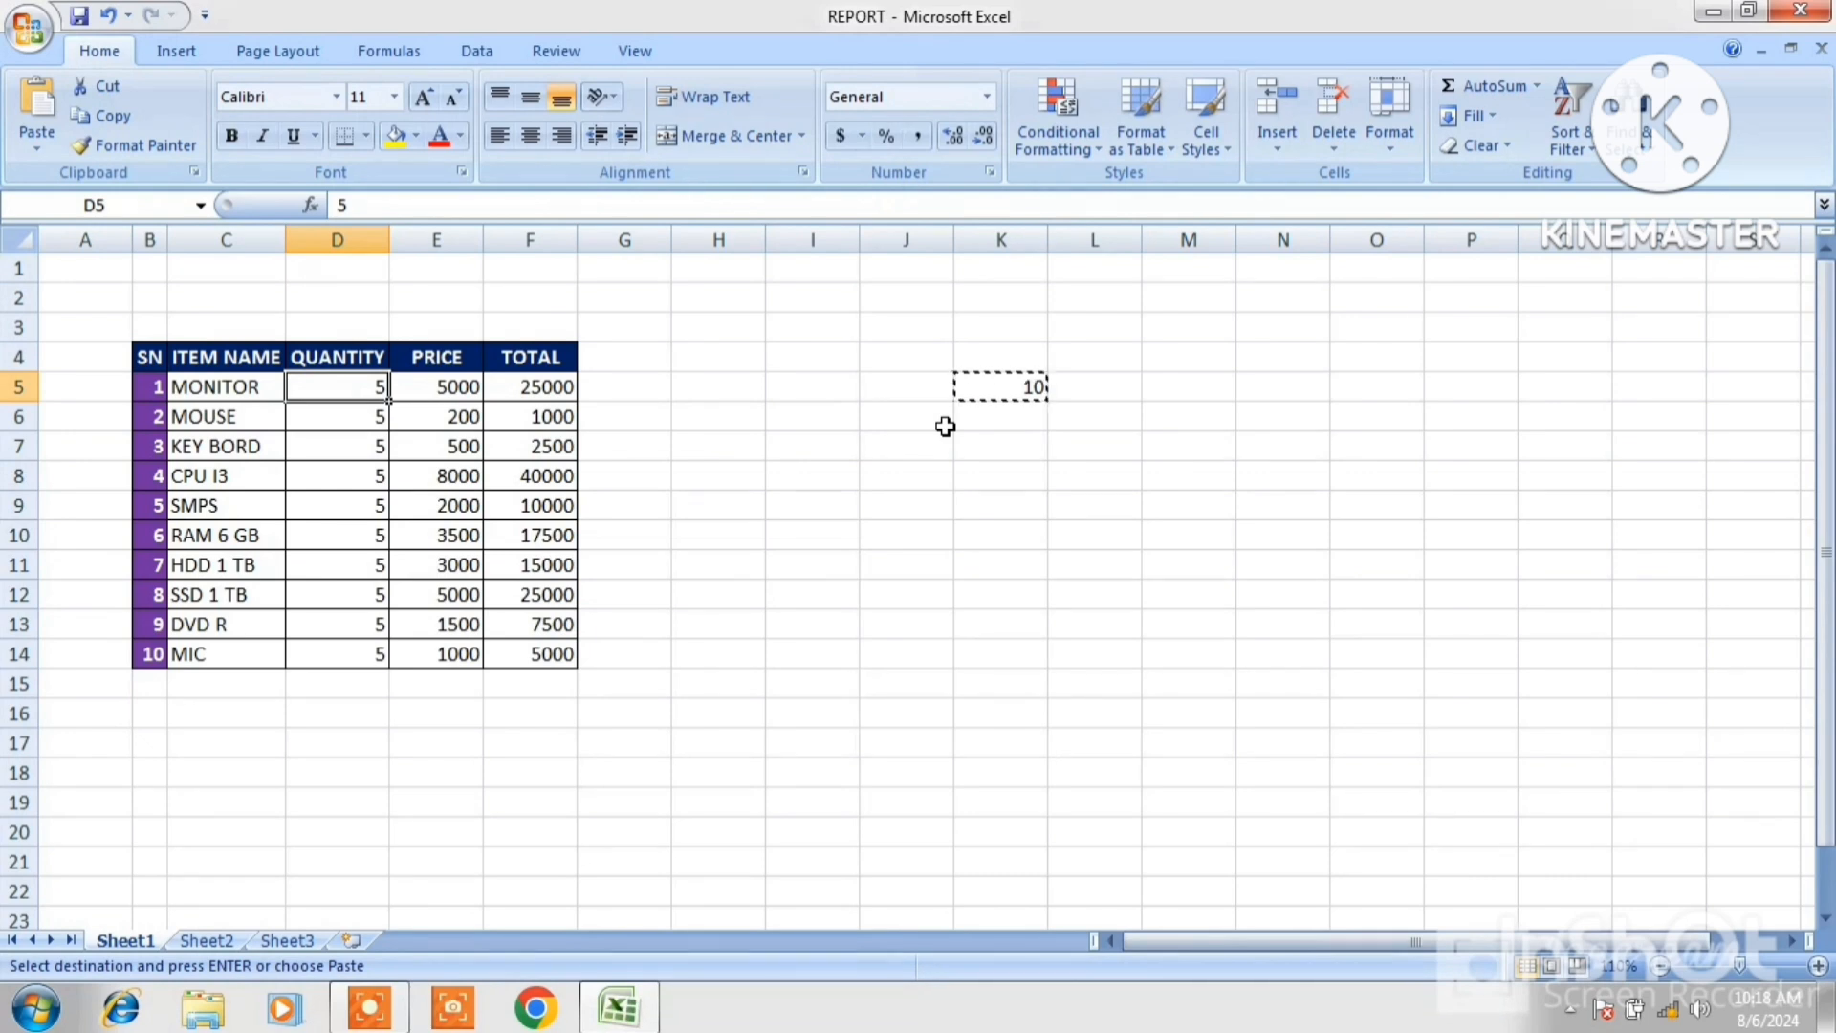
{"action": "left_click", "coordinate": [1013, 388]}
{"action": "key", "text": "Escape"}
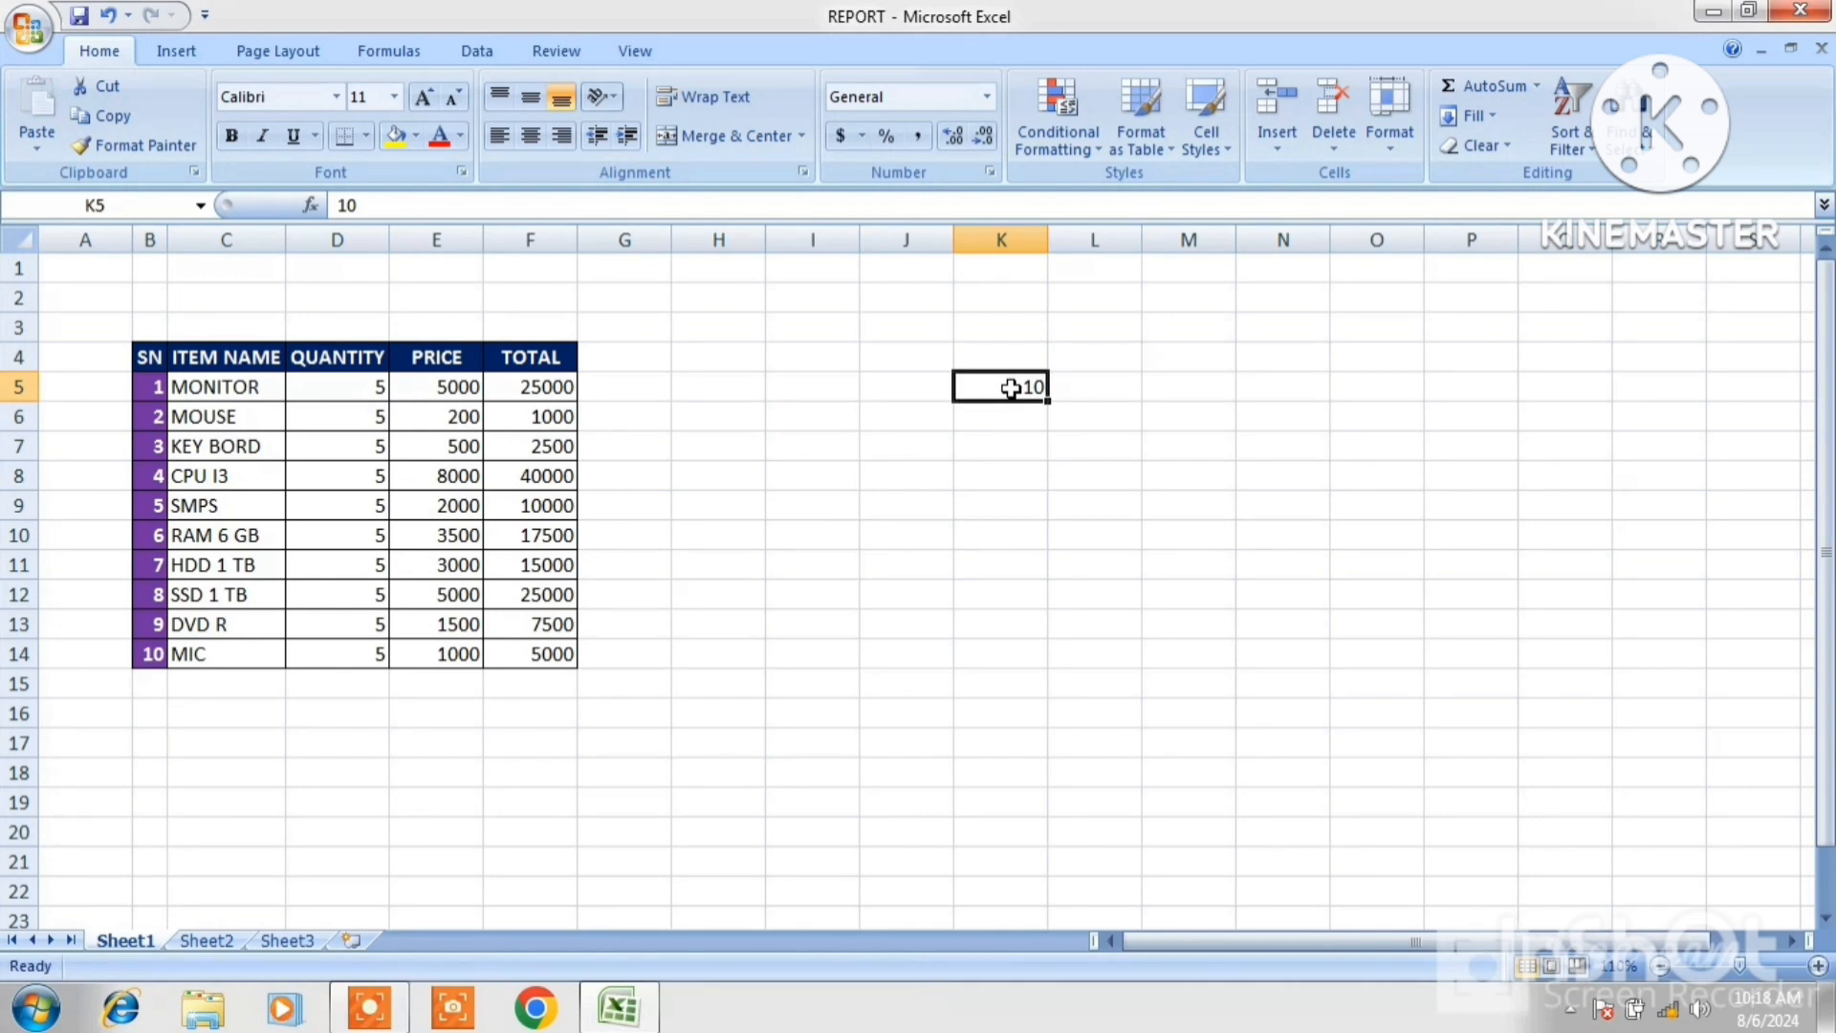
{"action": "key", "text": "Delete"}
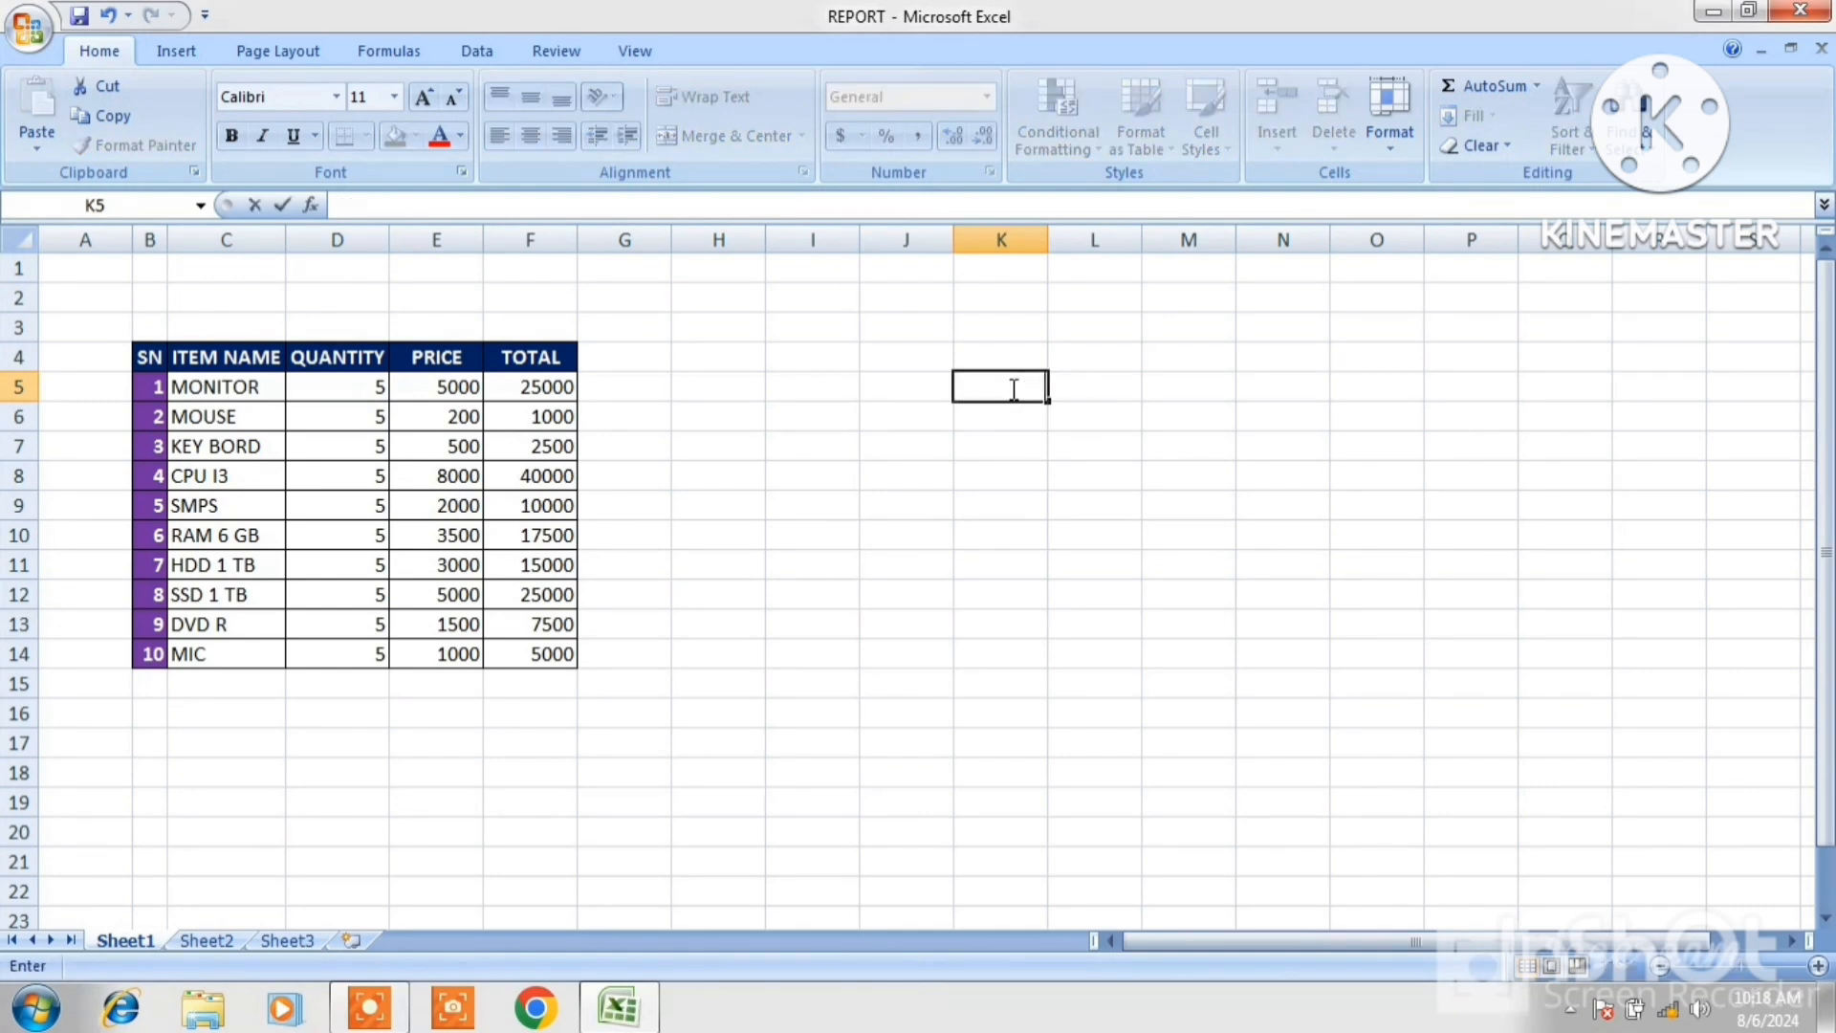
Enter the header TABLE in cell I4.
{"action": "left_click", "coordinate": [841, 361]}
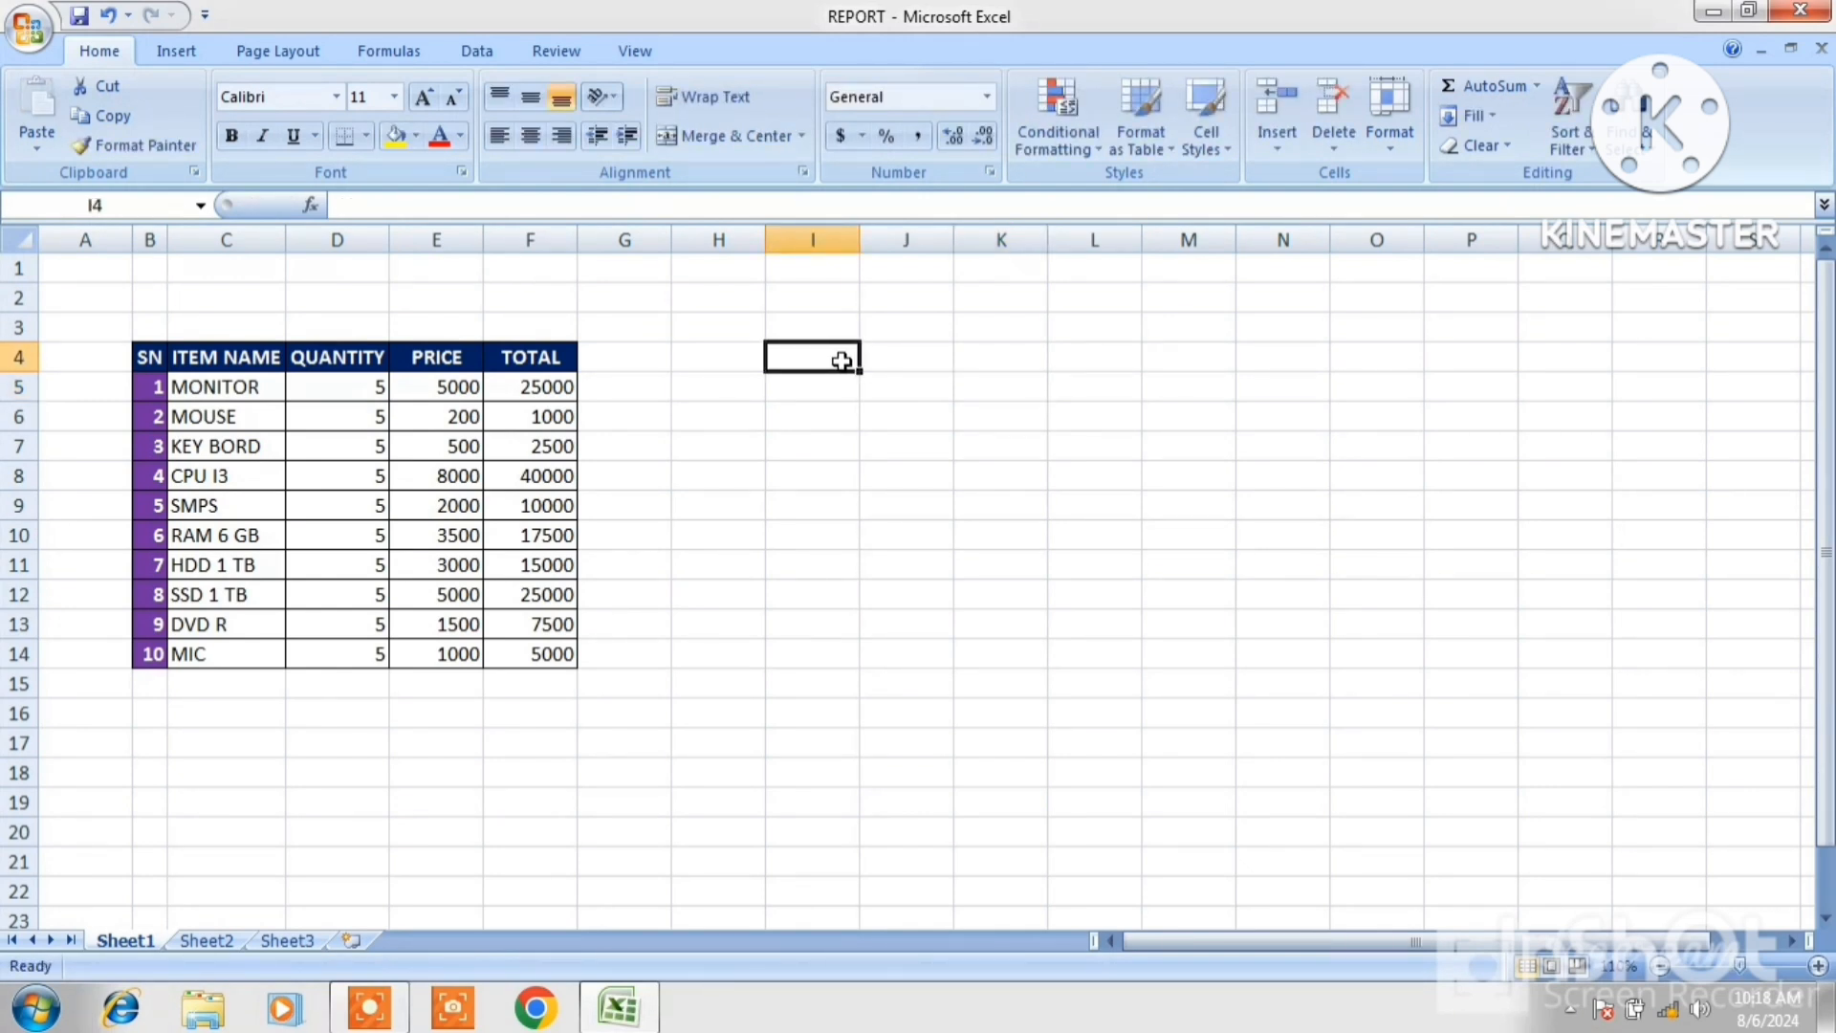
{"action": "type", "text": "TA"}
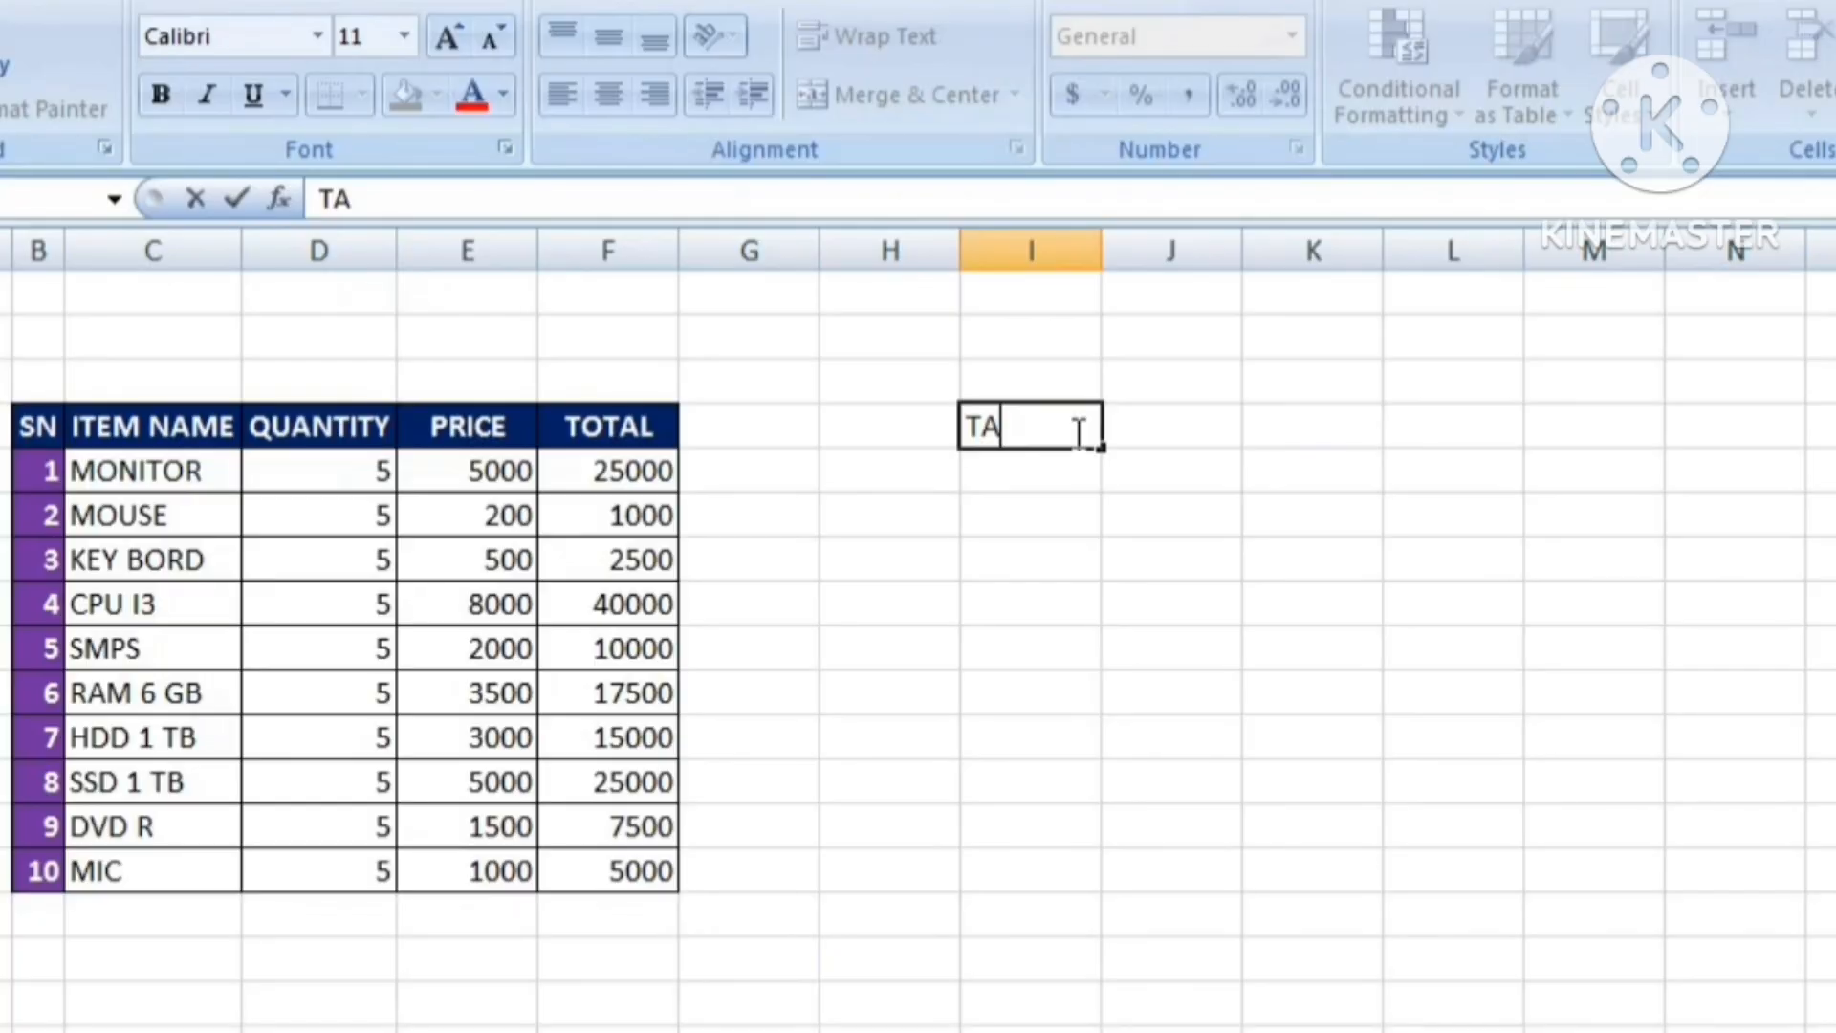
{"action": "type", "text": "BLE"}
{"action": "key", "text": "Return"}
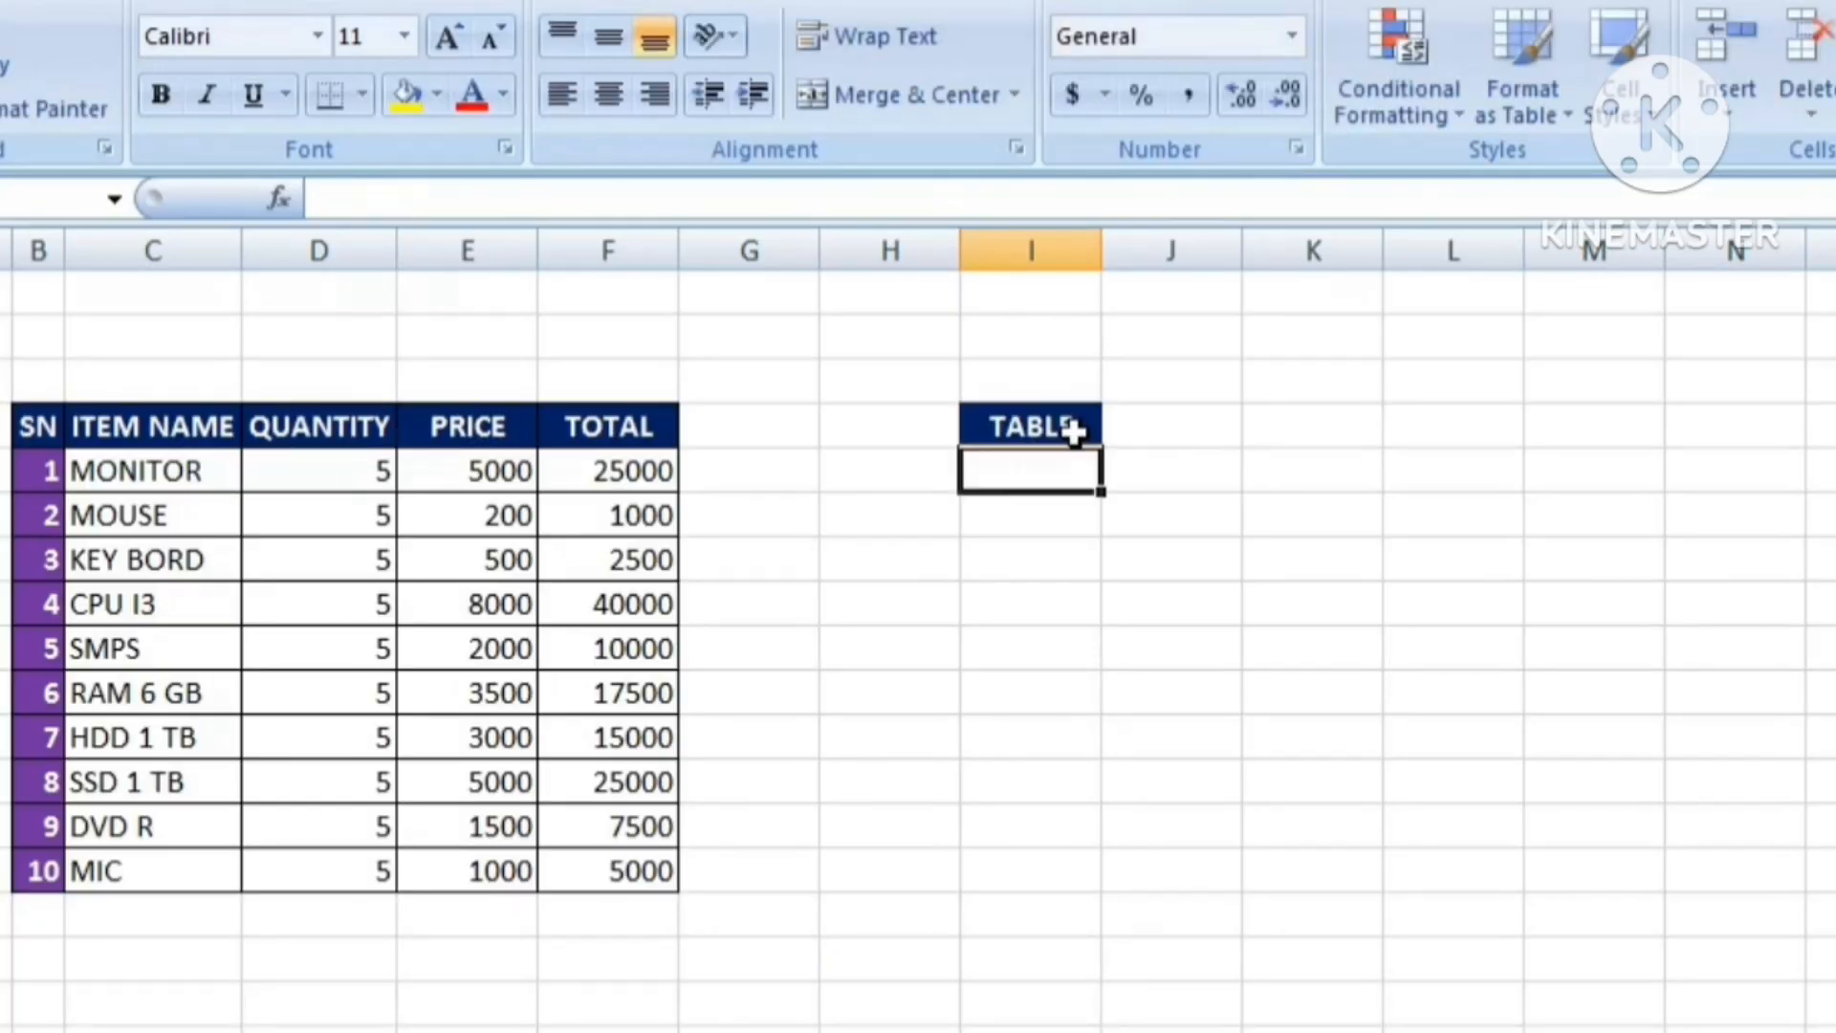
Enter 100 in I5 and 200 in I6 below the TABLE header.
{"action": "type", "text": "1000"}
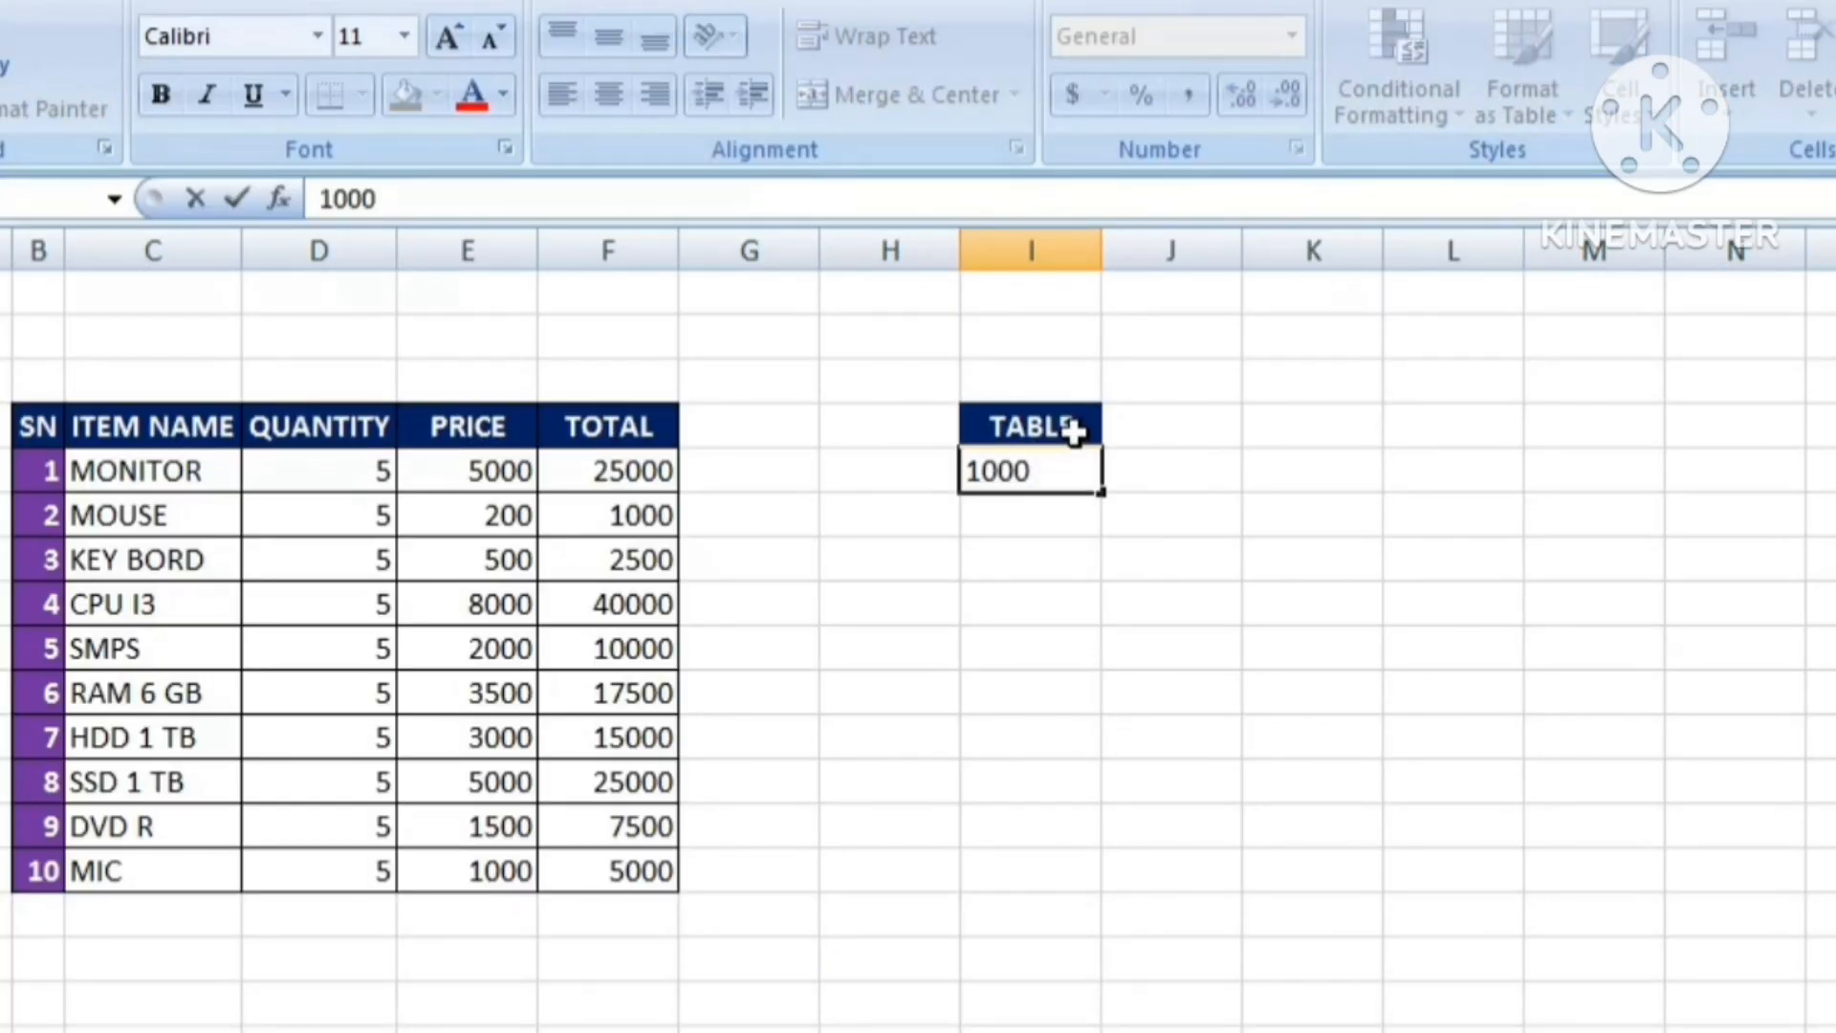
{"action": "key", "text": "BackSpace"}
{"action": "key", "text": "Return"}
{"action": "type", "text": "200"}
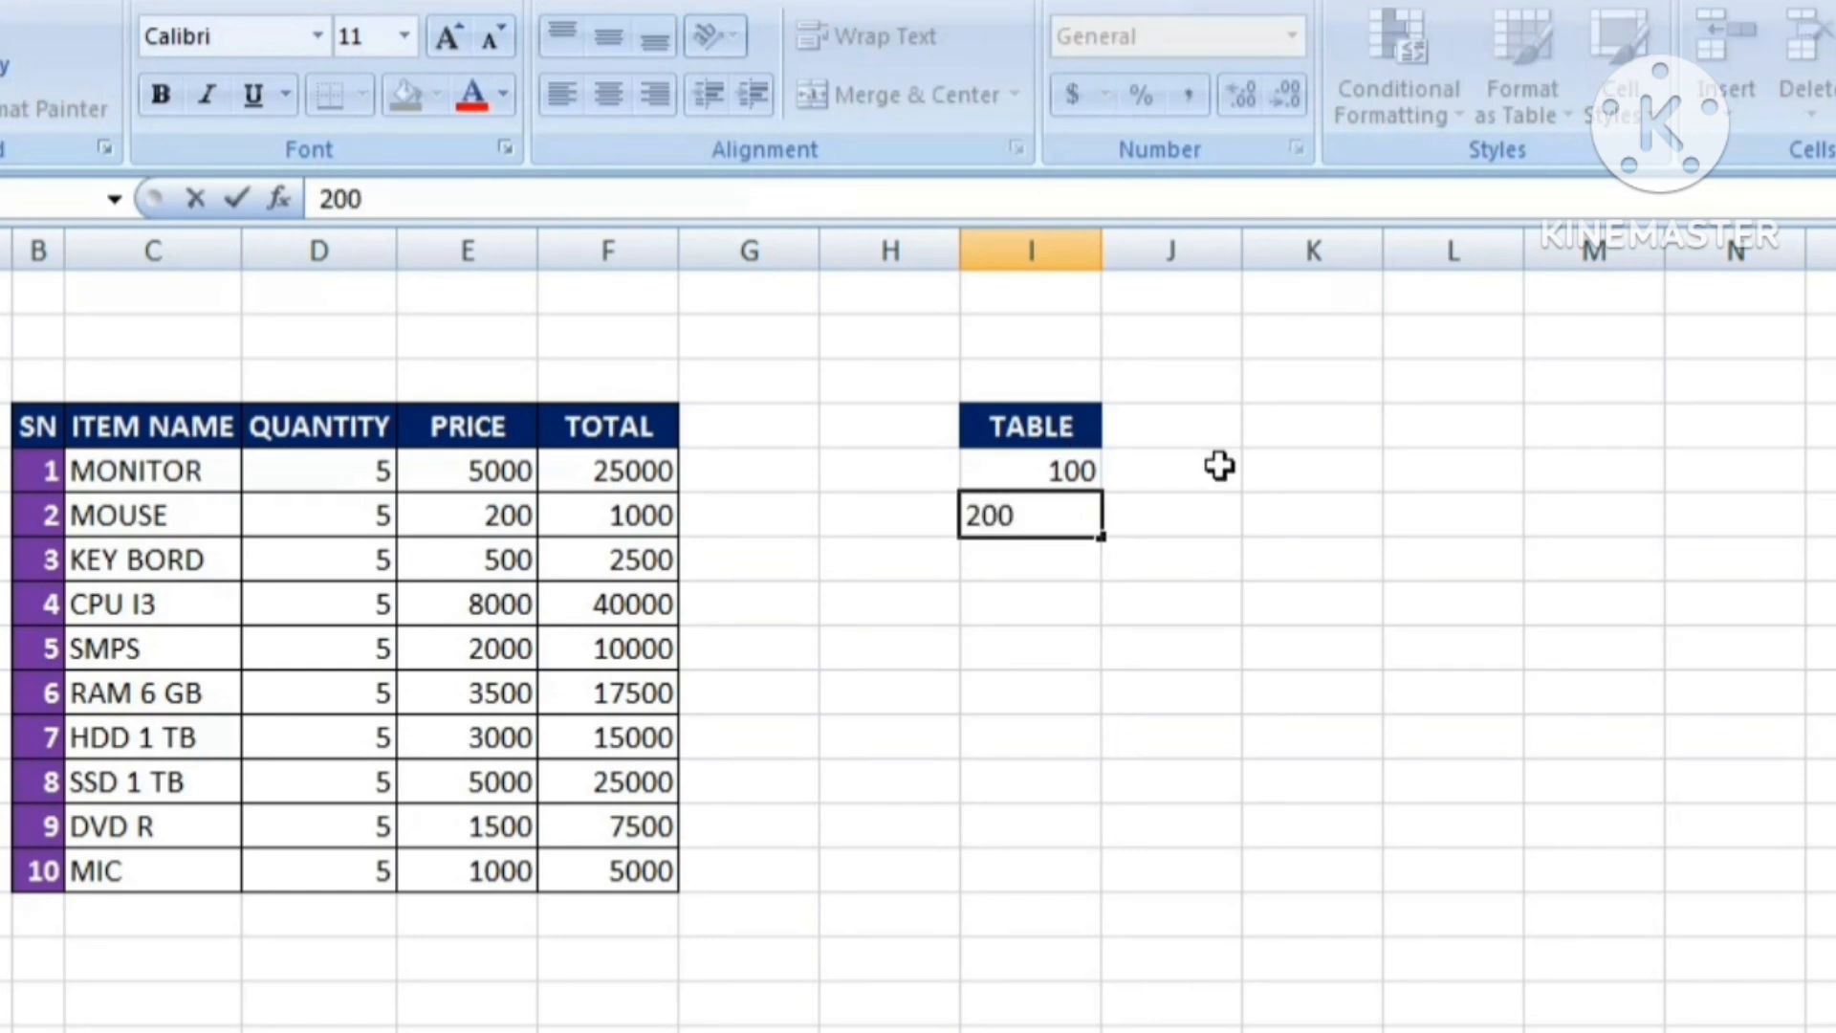
{"action": "left_click", "coordinate": [1389, 517]}
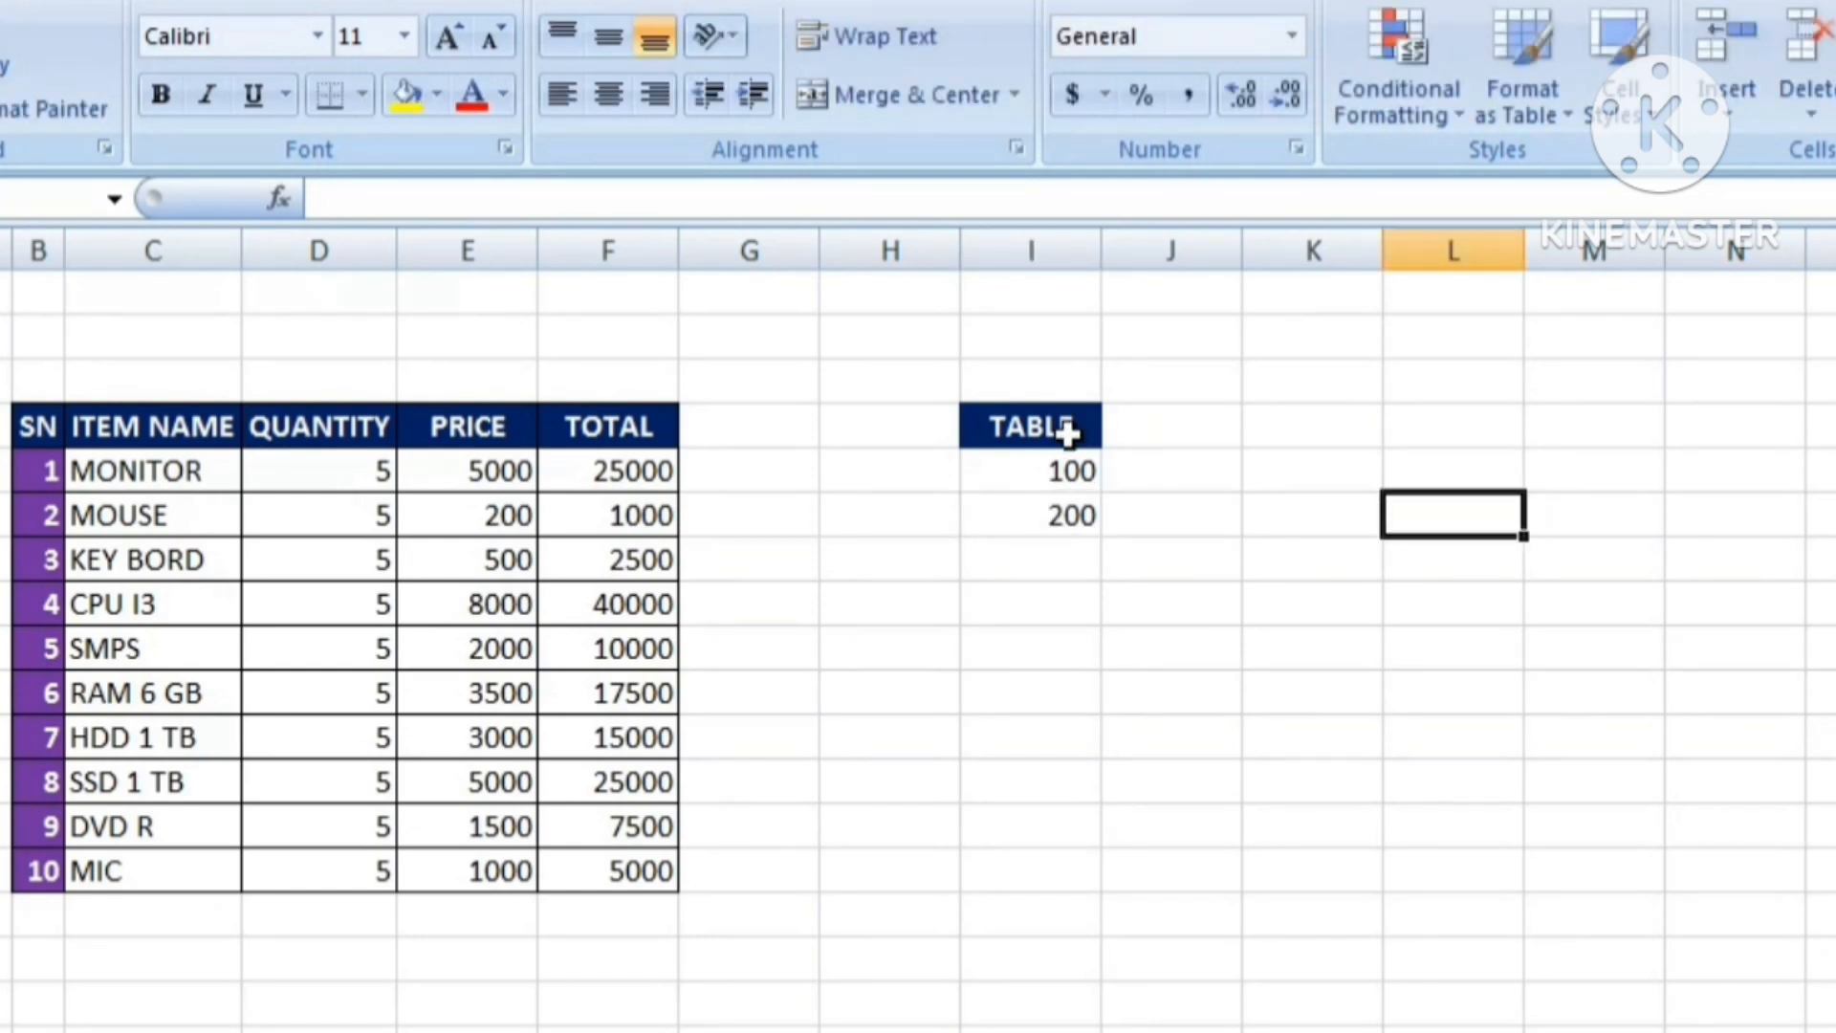
AutoFill the 100, 200 series down through I14.
{"action": "left_click", "coordinate": [1038, 476]}
{"action": "left_click_drag", "start_coordinate": [1038, 475], "coordinate": [1079, 882]}
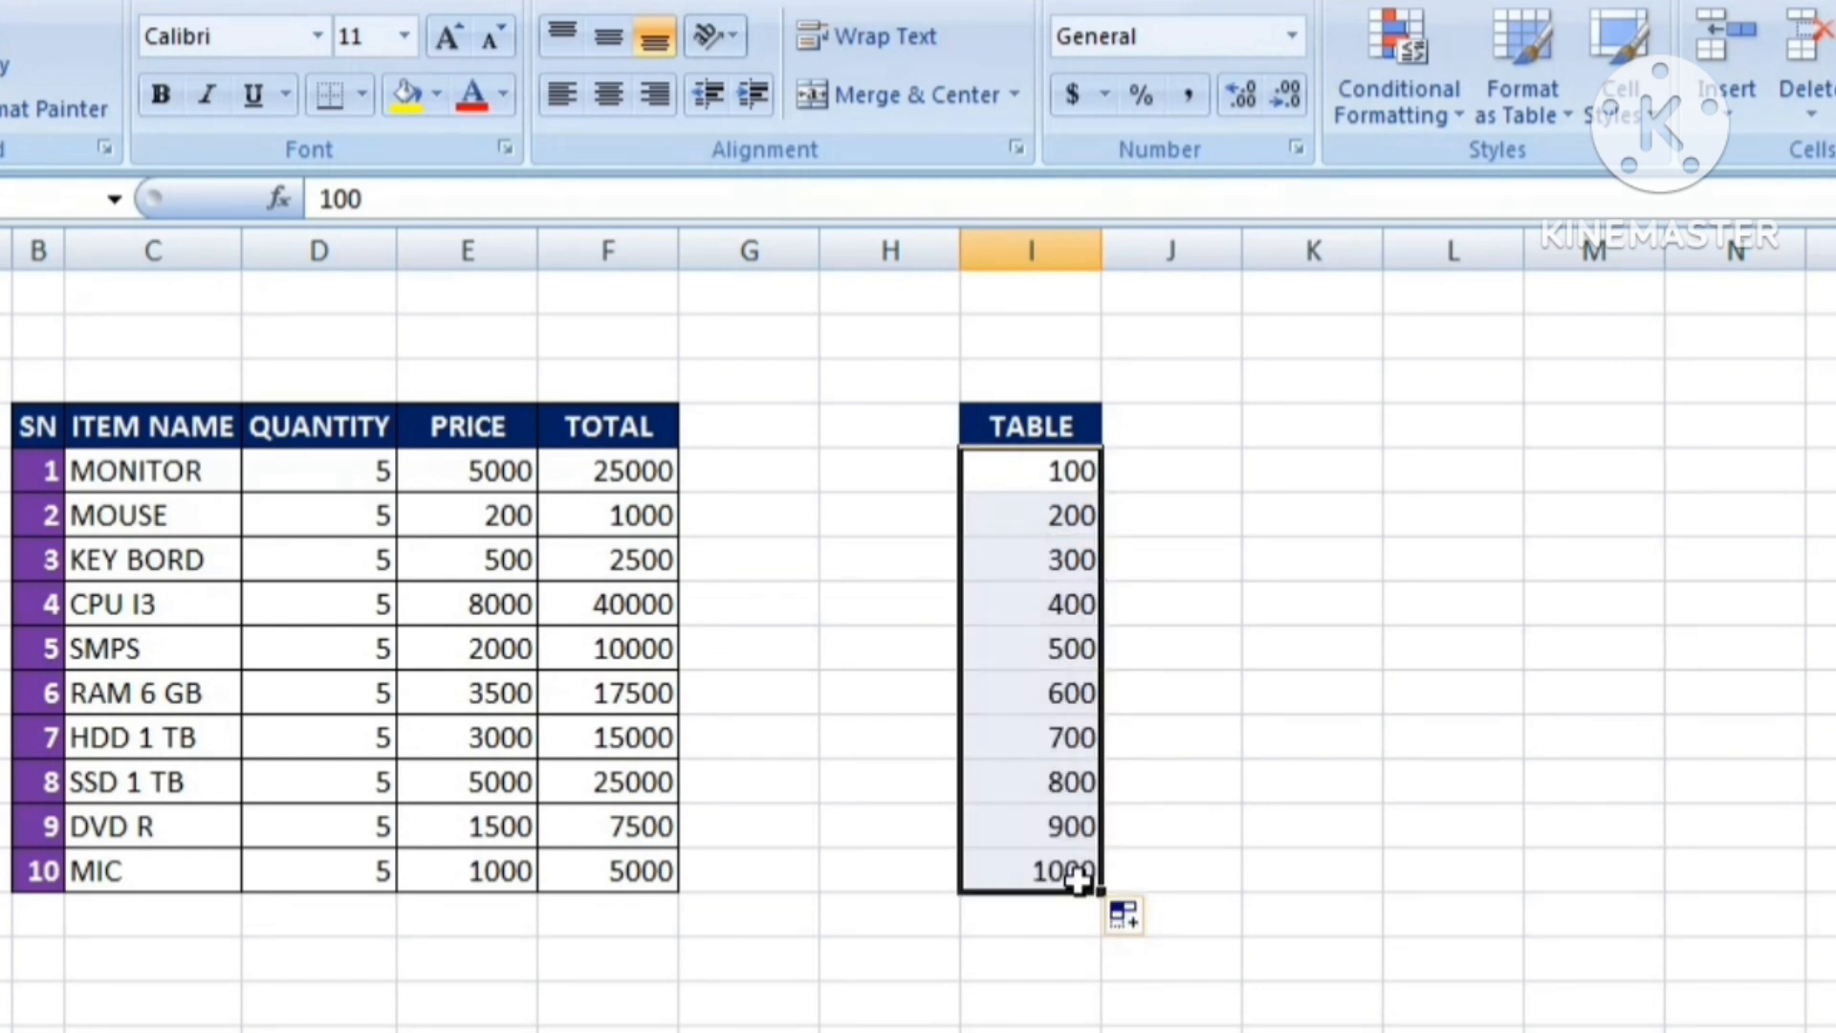
{"action": "left_click", "coordinate": [1565, 508]}
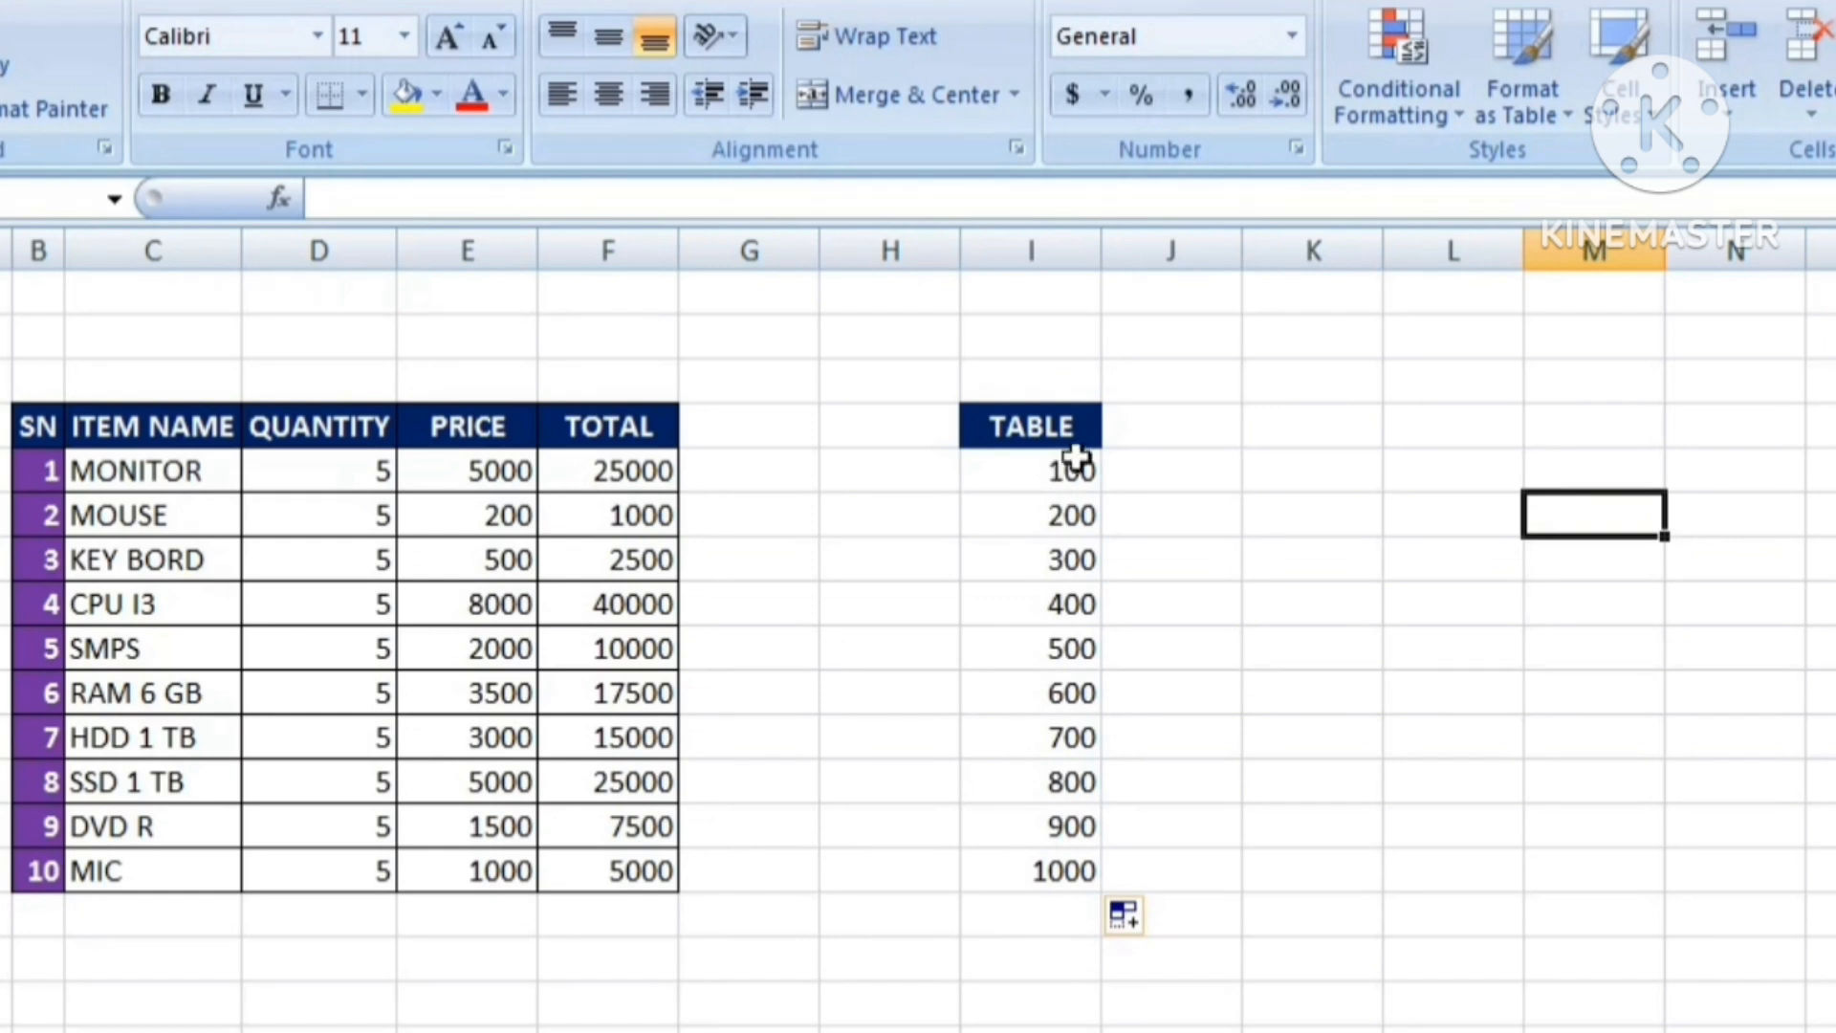
Enter 5 in cell L4 and copy it.
{"action": "left_click", "coordinate": [1489, 431]}
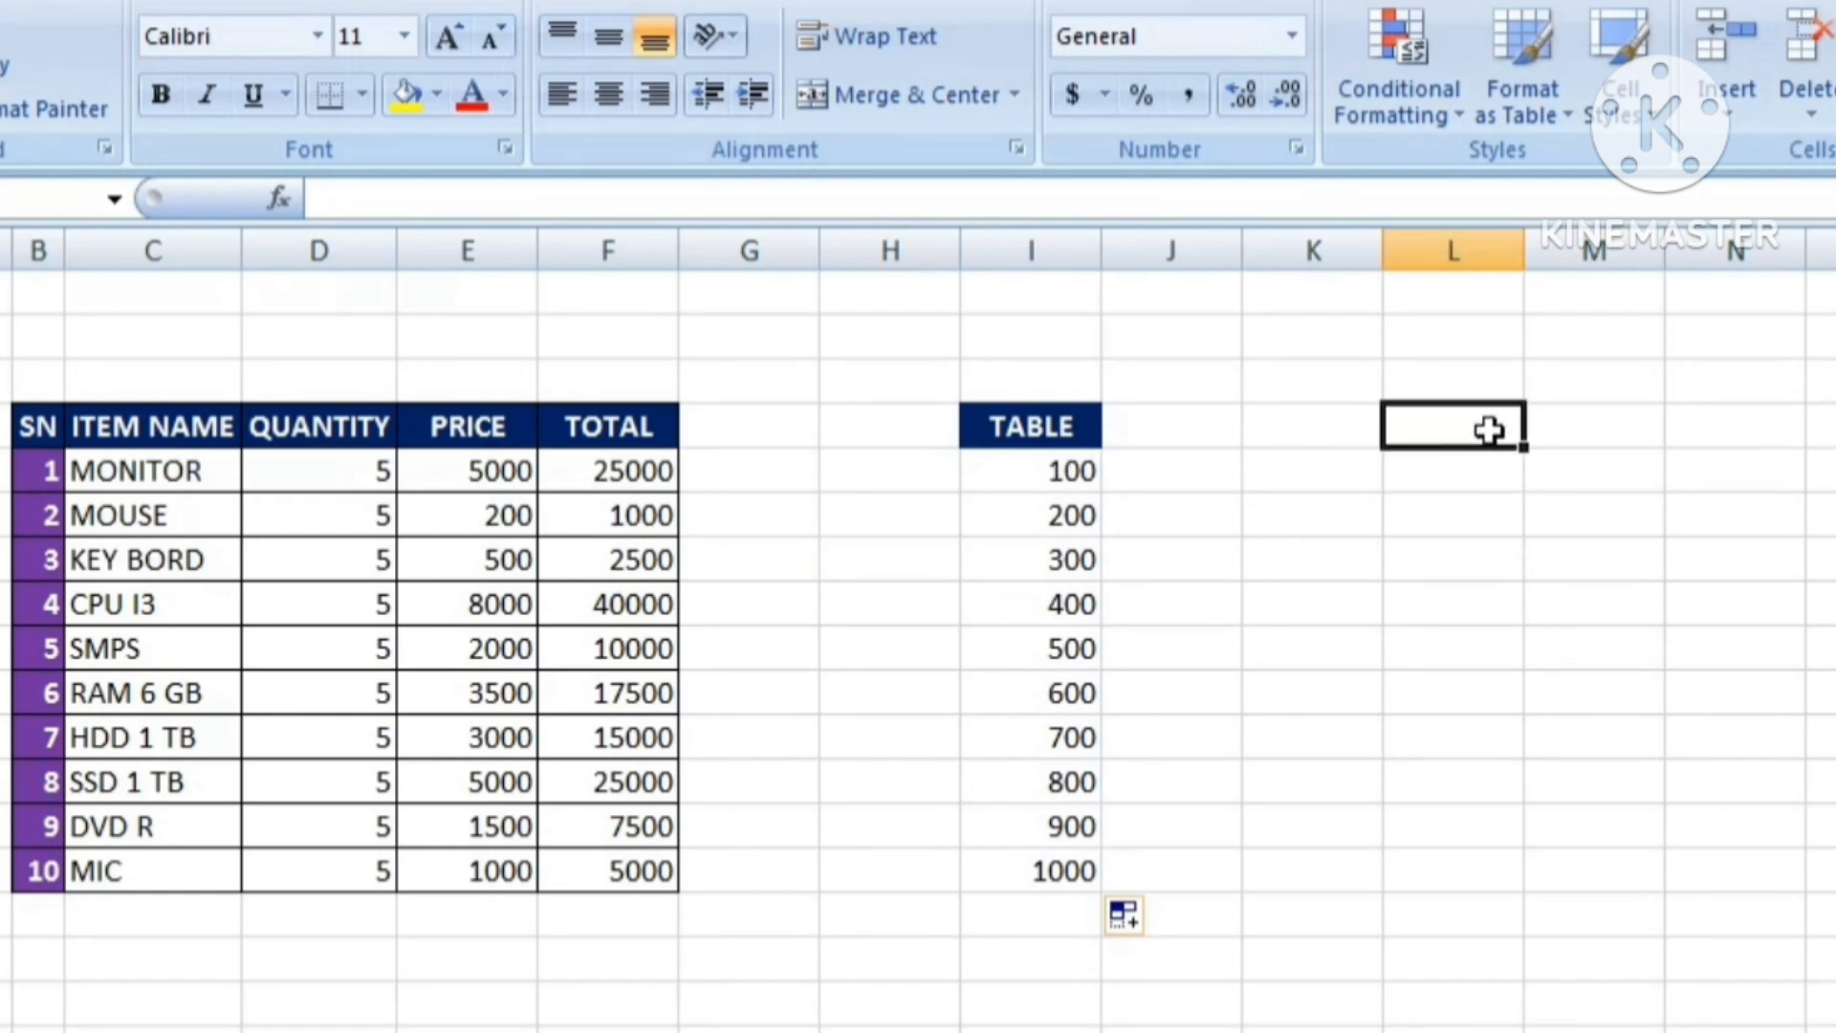
{"action": "type", "text": "5"}
{"action": "key", "text": "ctrl+Return"}
{"action": "right_click", "coordinate": [1473, 435]}
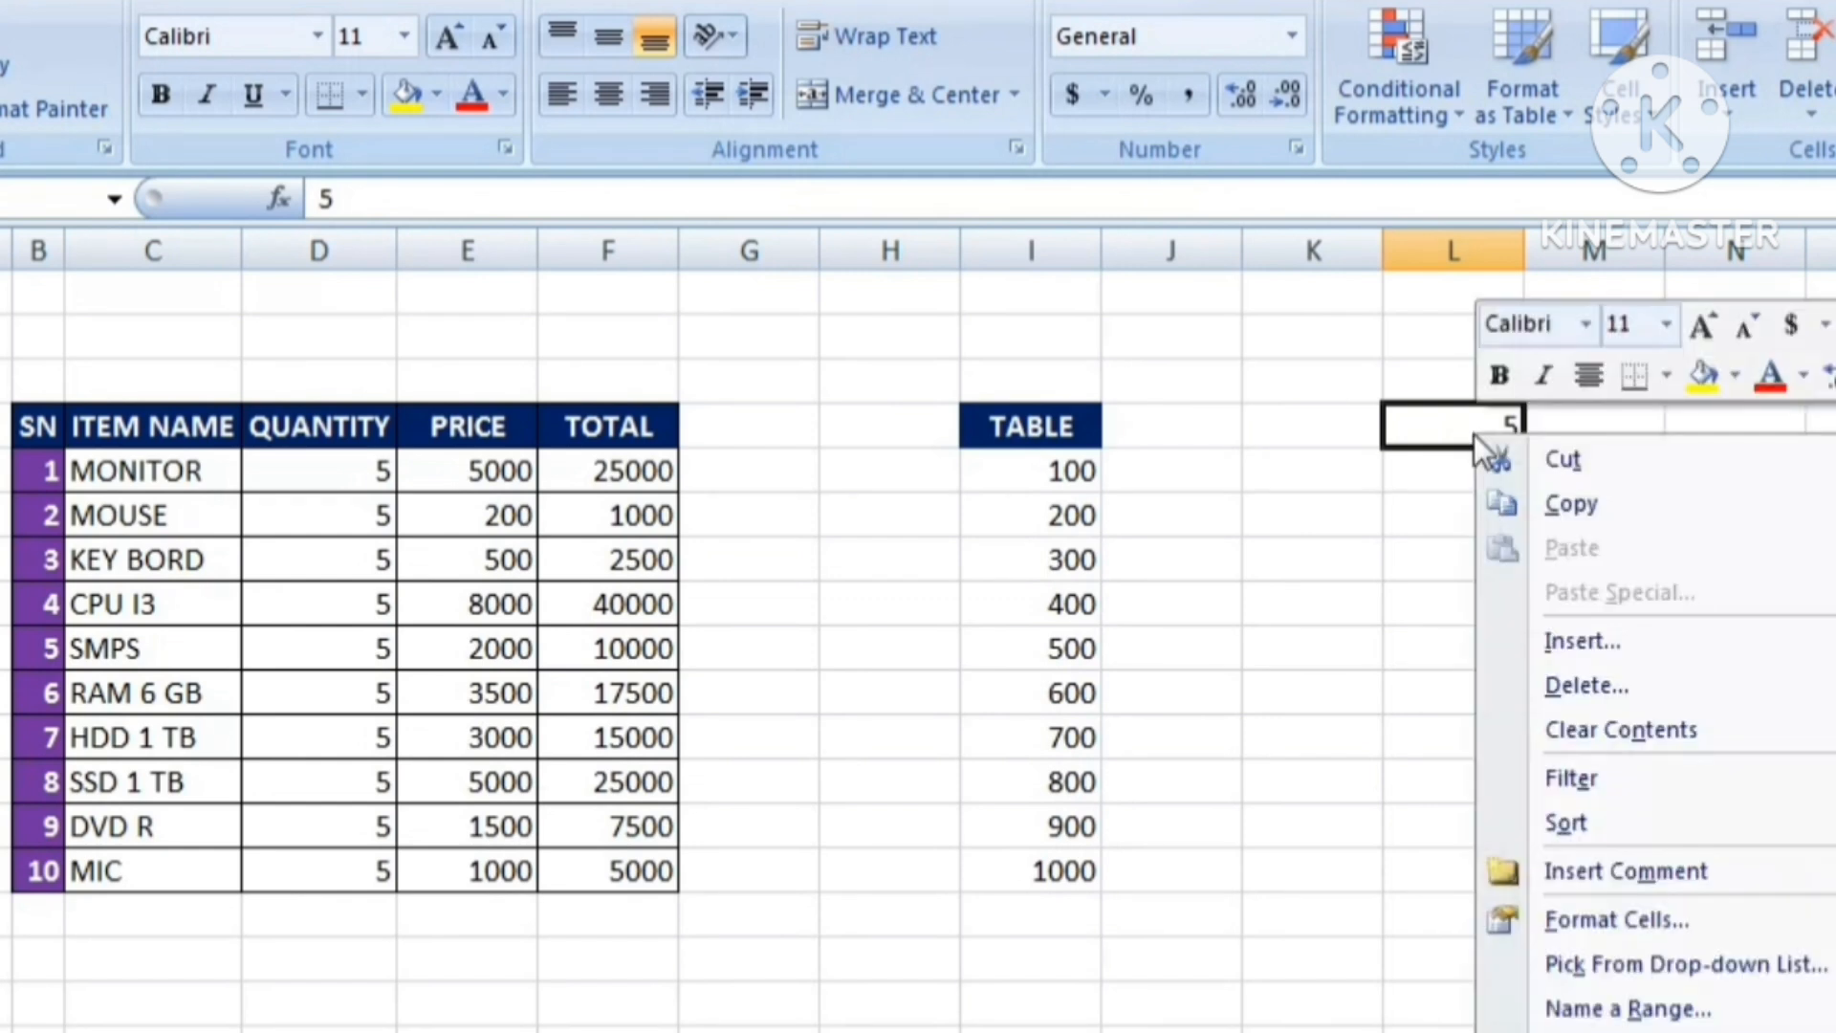
{"action": "left_click", "coordinate": [1549, 505]}
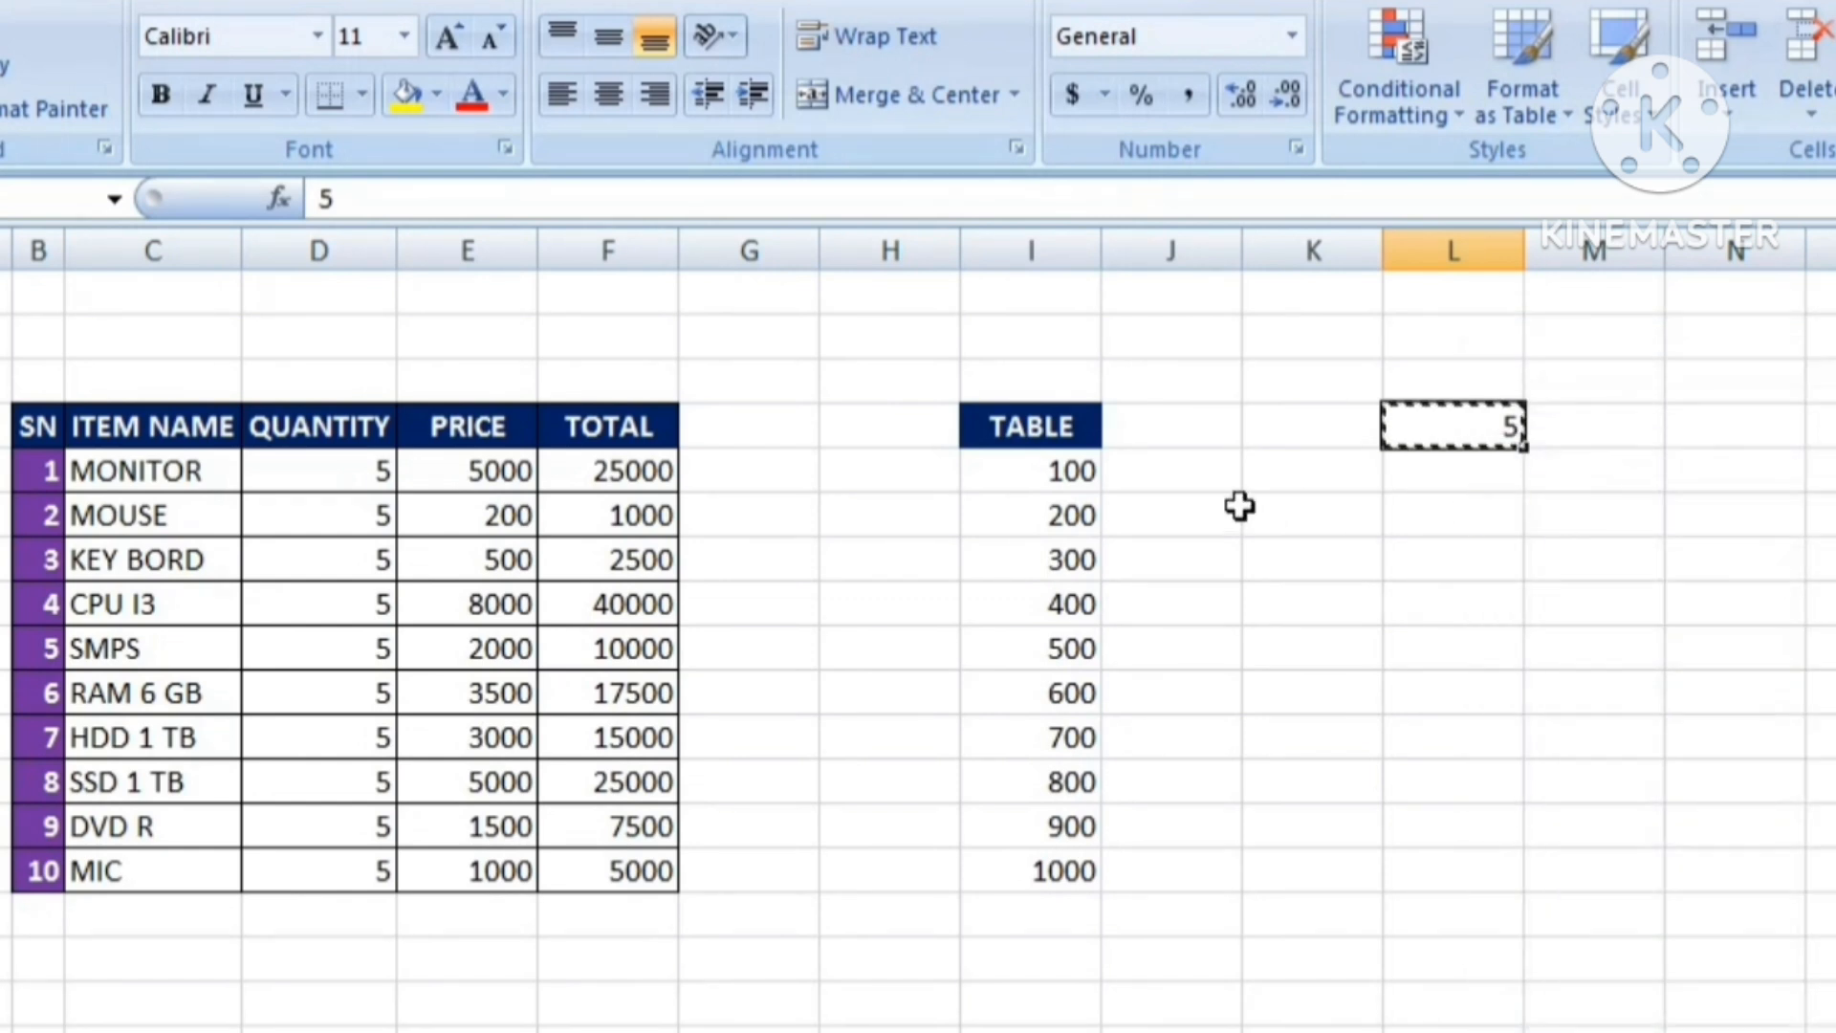
Paste Special the copied 5 onto the TABLE values I5:I14 using the Multiply operation.
{"action": "left_click_drag", "start_coordinate": [1008, 460], "coordinate": [1046, 856]}
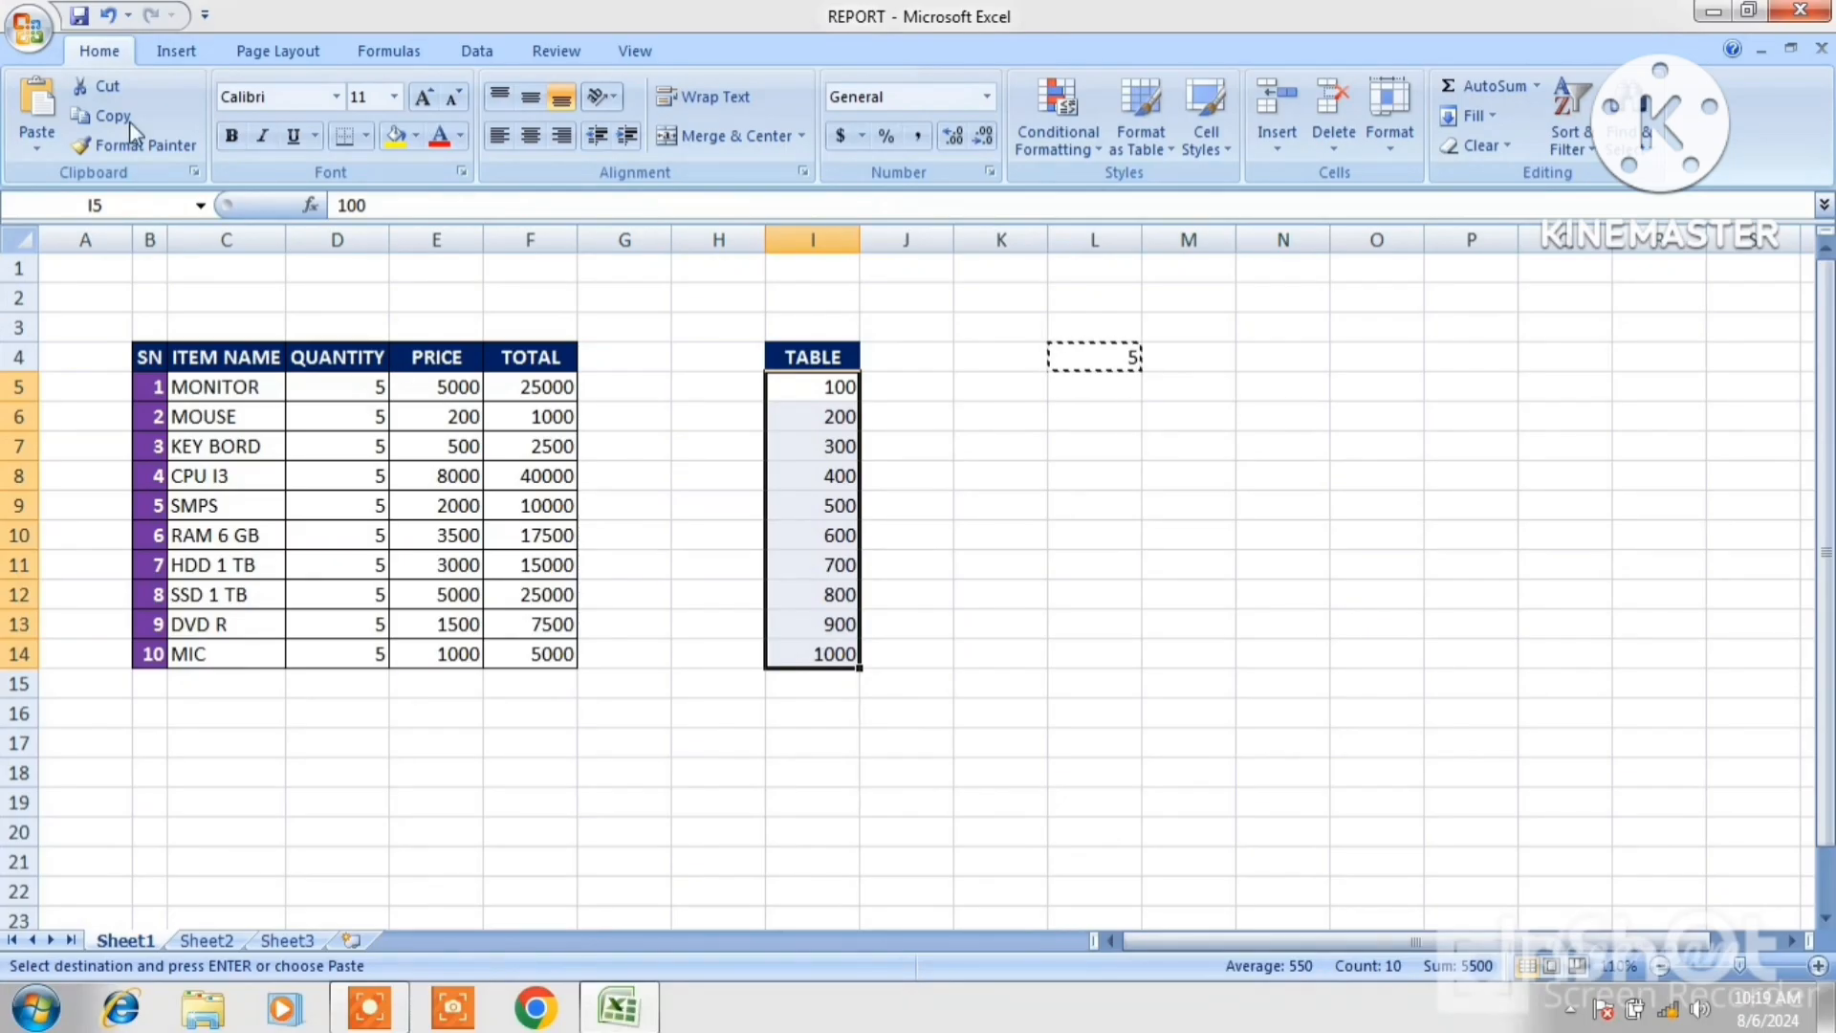
{"action": "left_click", "coordinate": [37, 142]}
{"action": "left_click", "coordinate": [88, 359]}
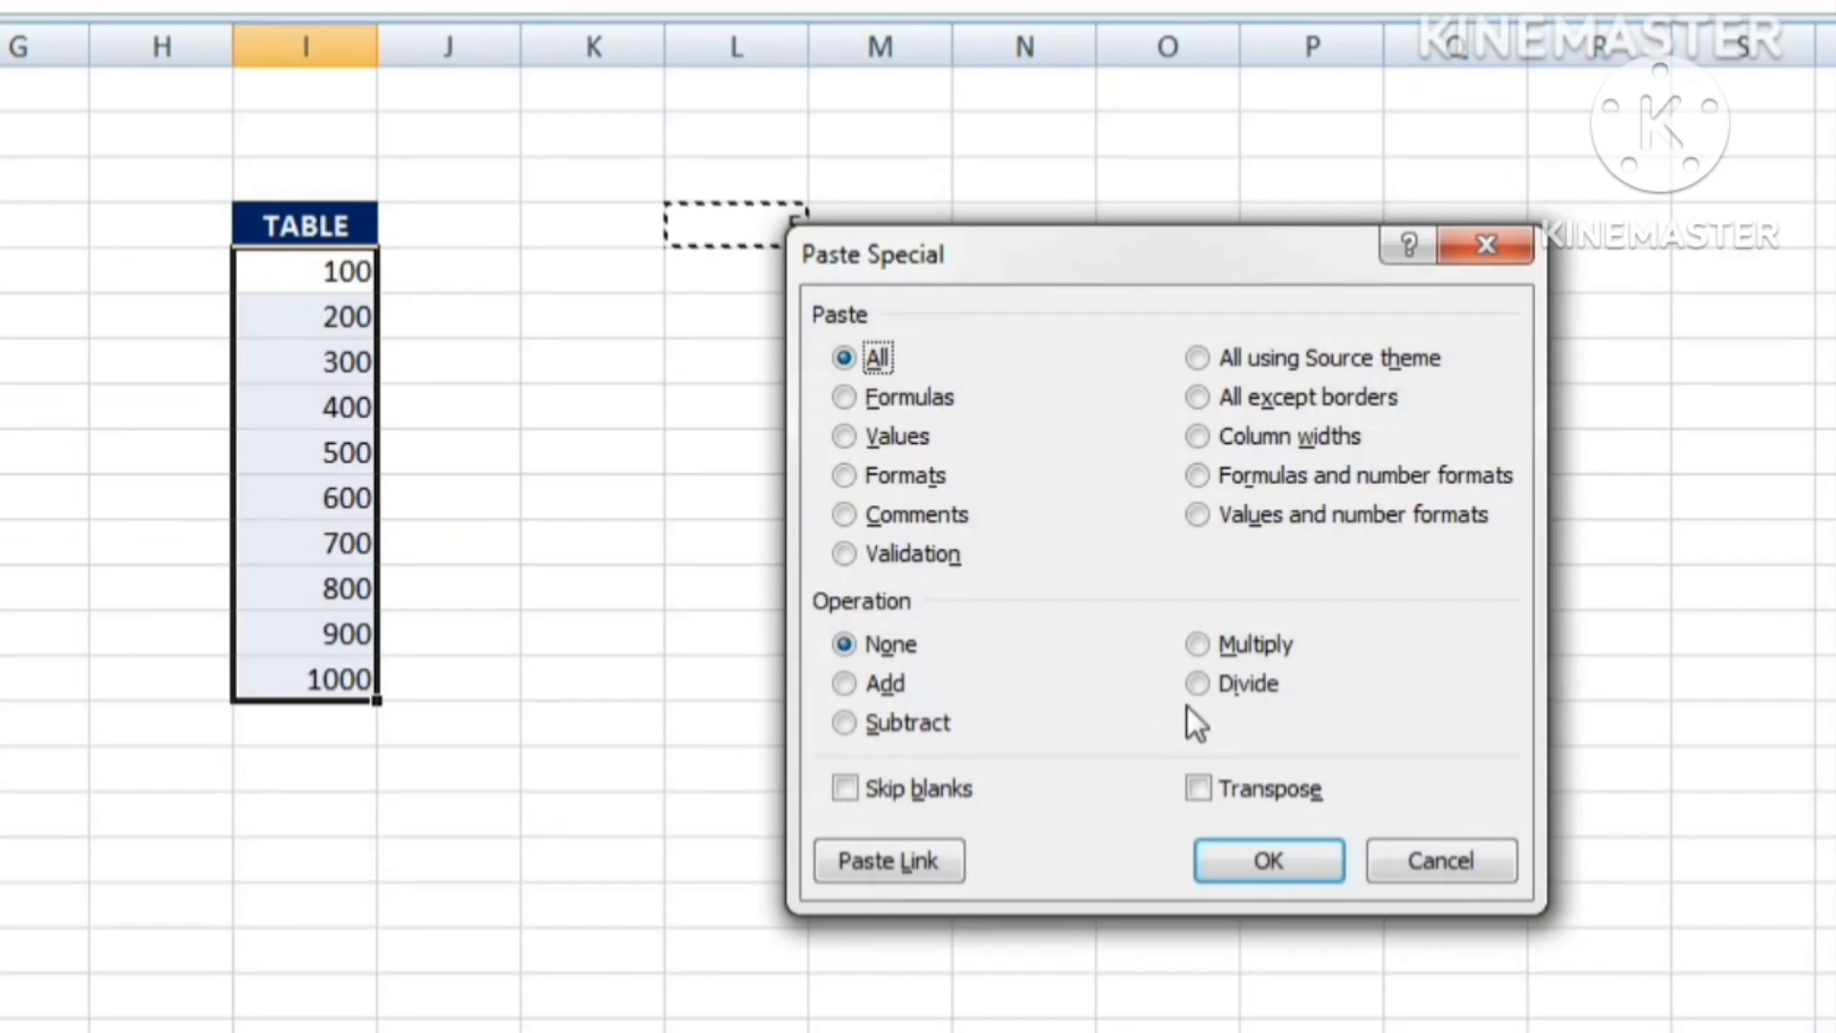
{"action": "left_click", "coordinate": [1199, 647]}
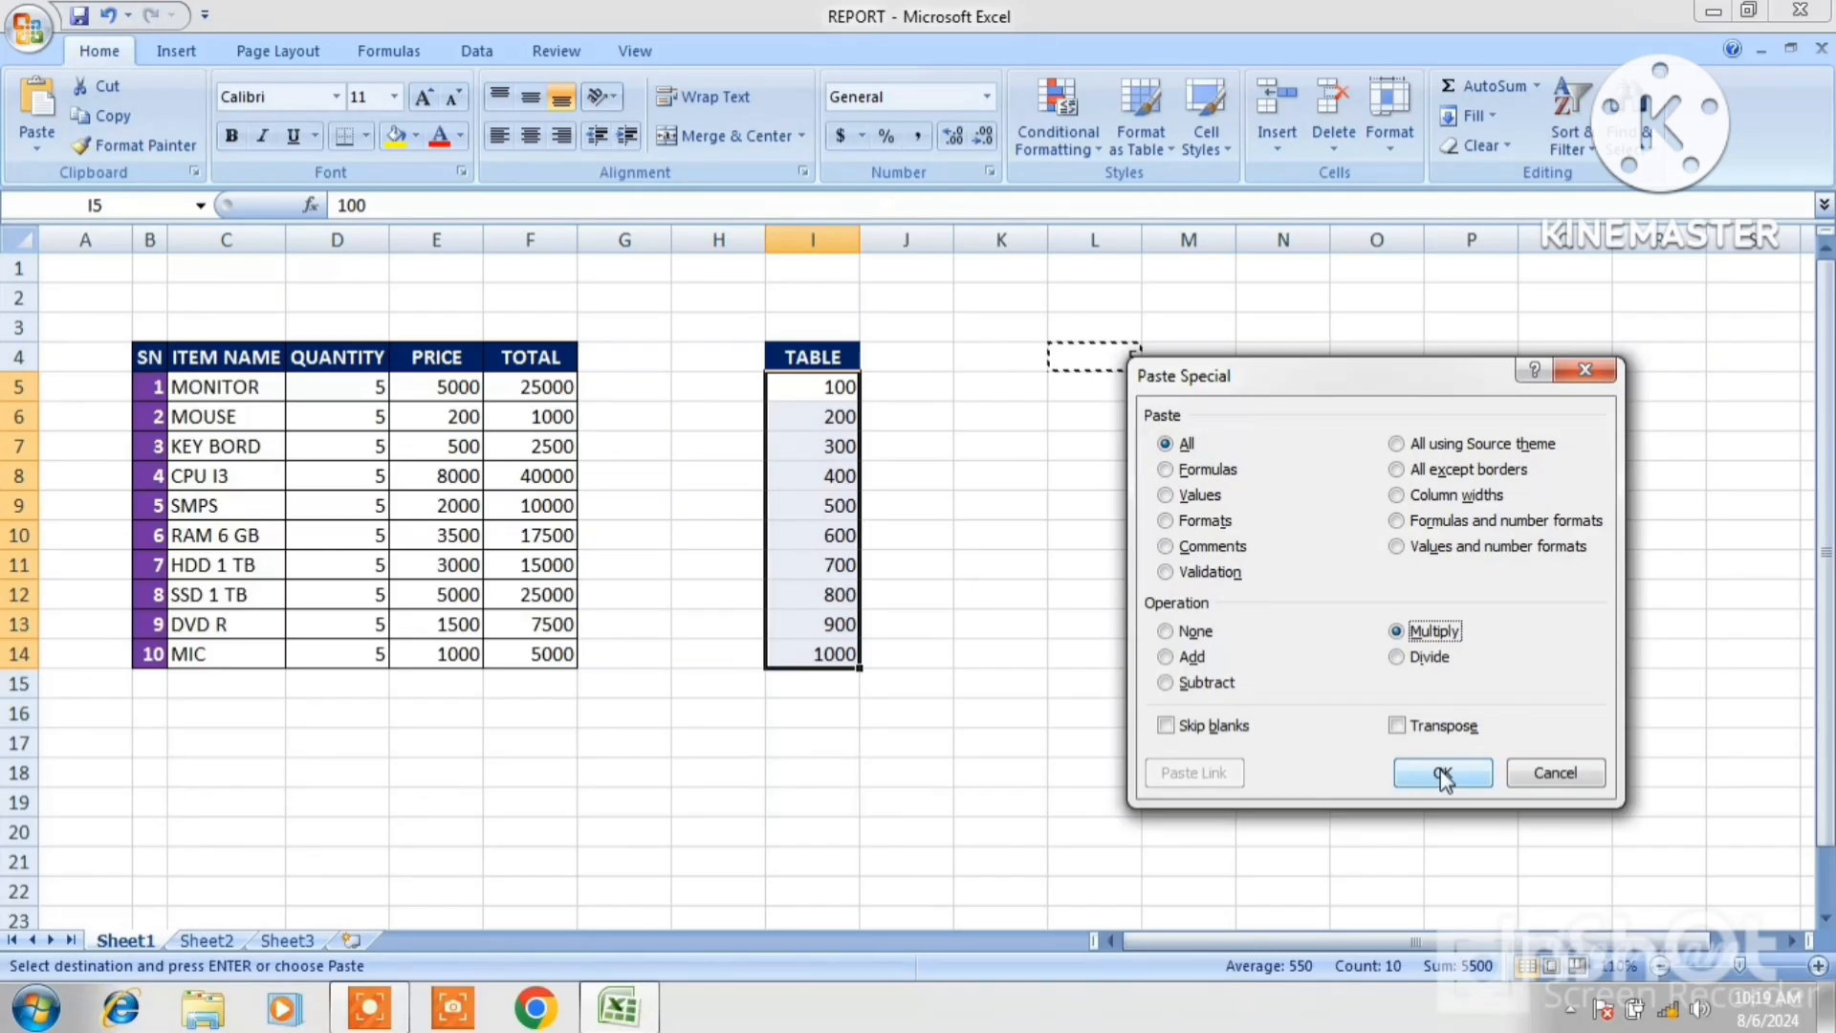
{"action": "left_click", "coordinate": [1442, 773]}
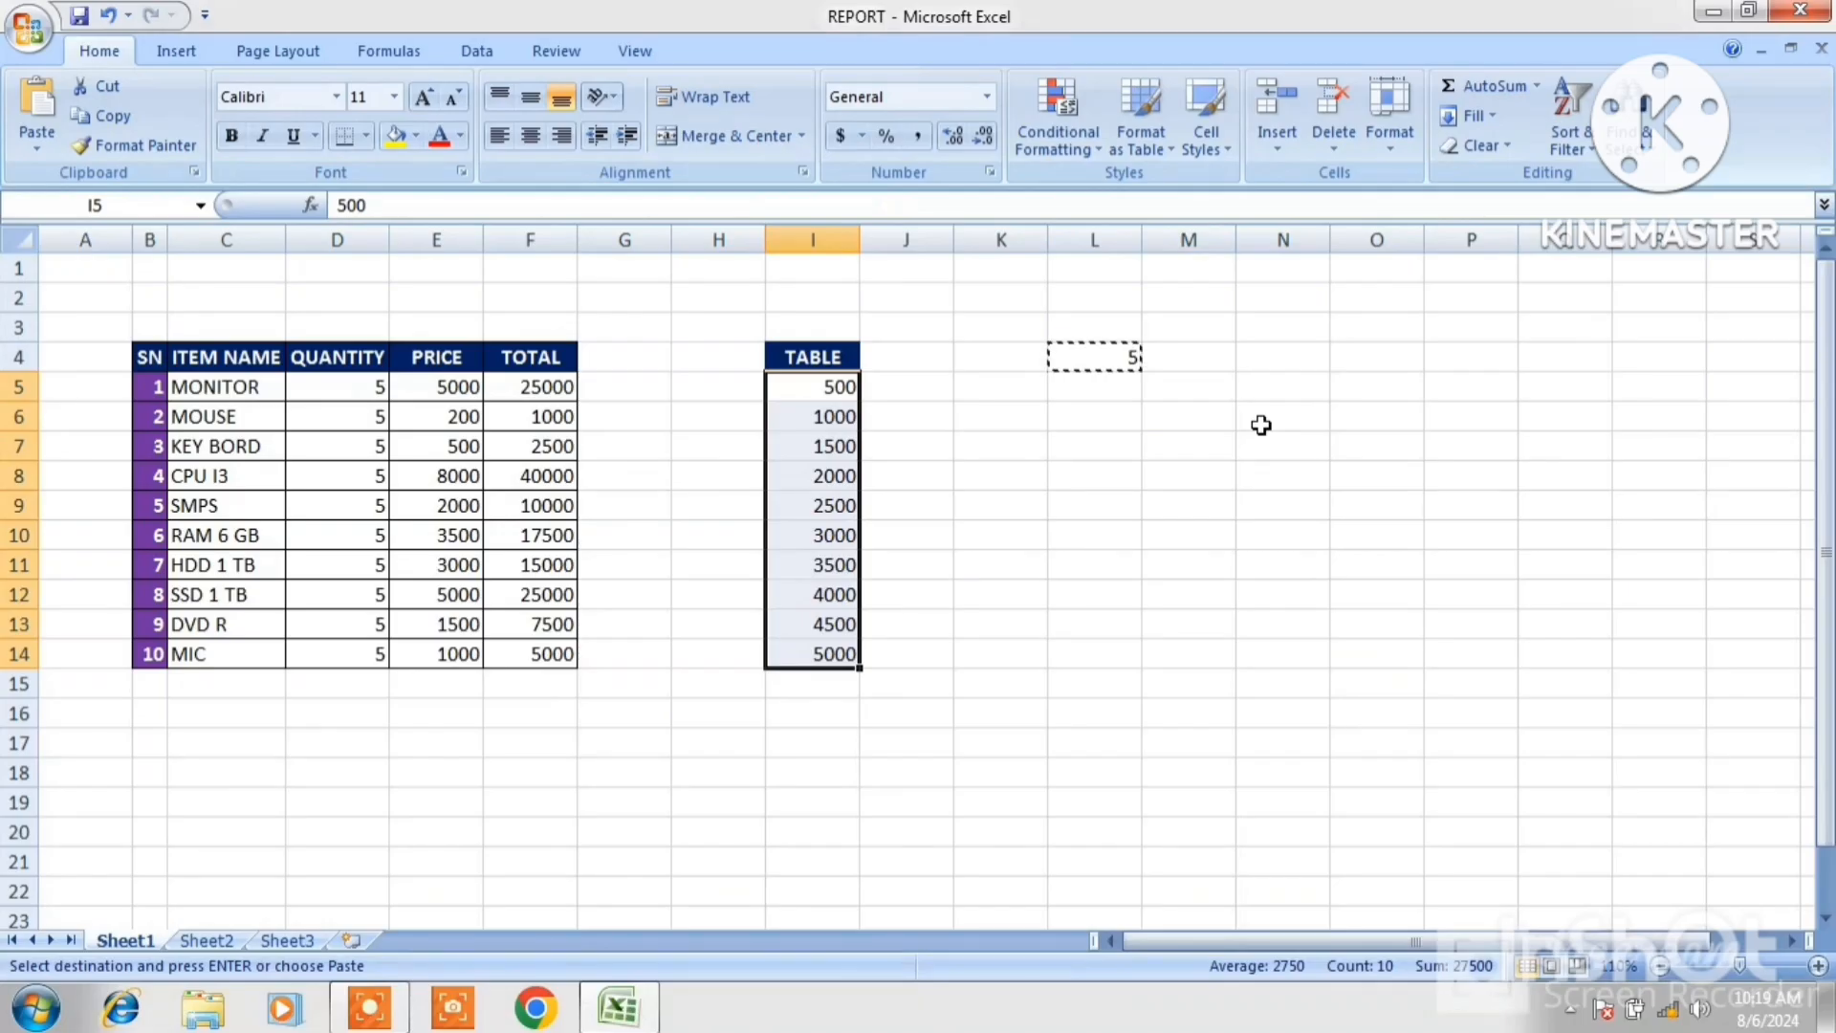
Undo the Multiply paste on the TABLE values and reselect L4.
{"action": "key", "text": "Escape"}
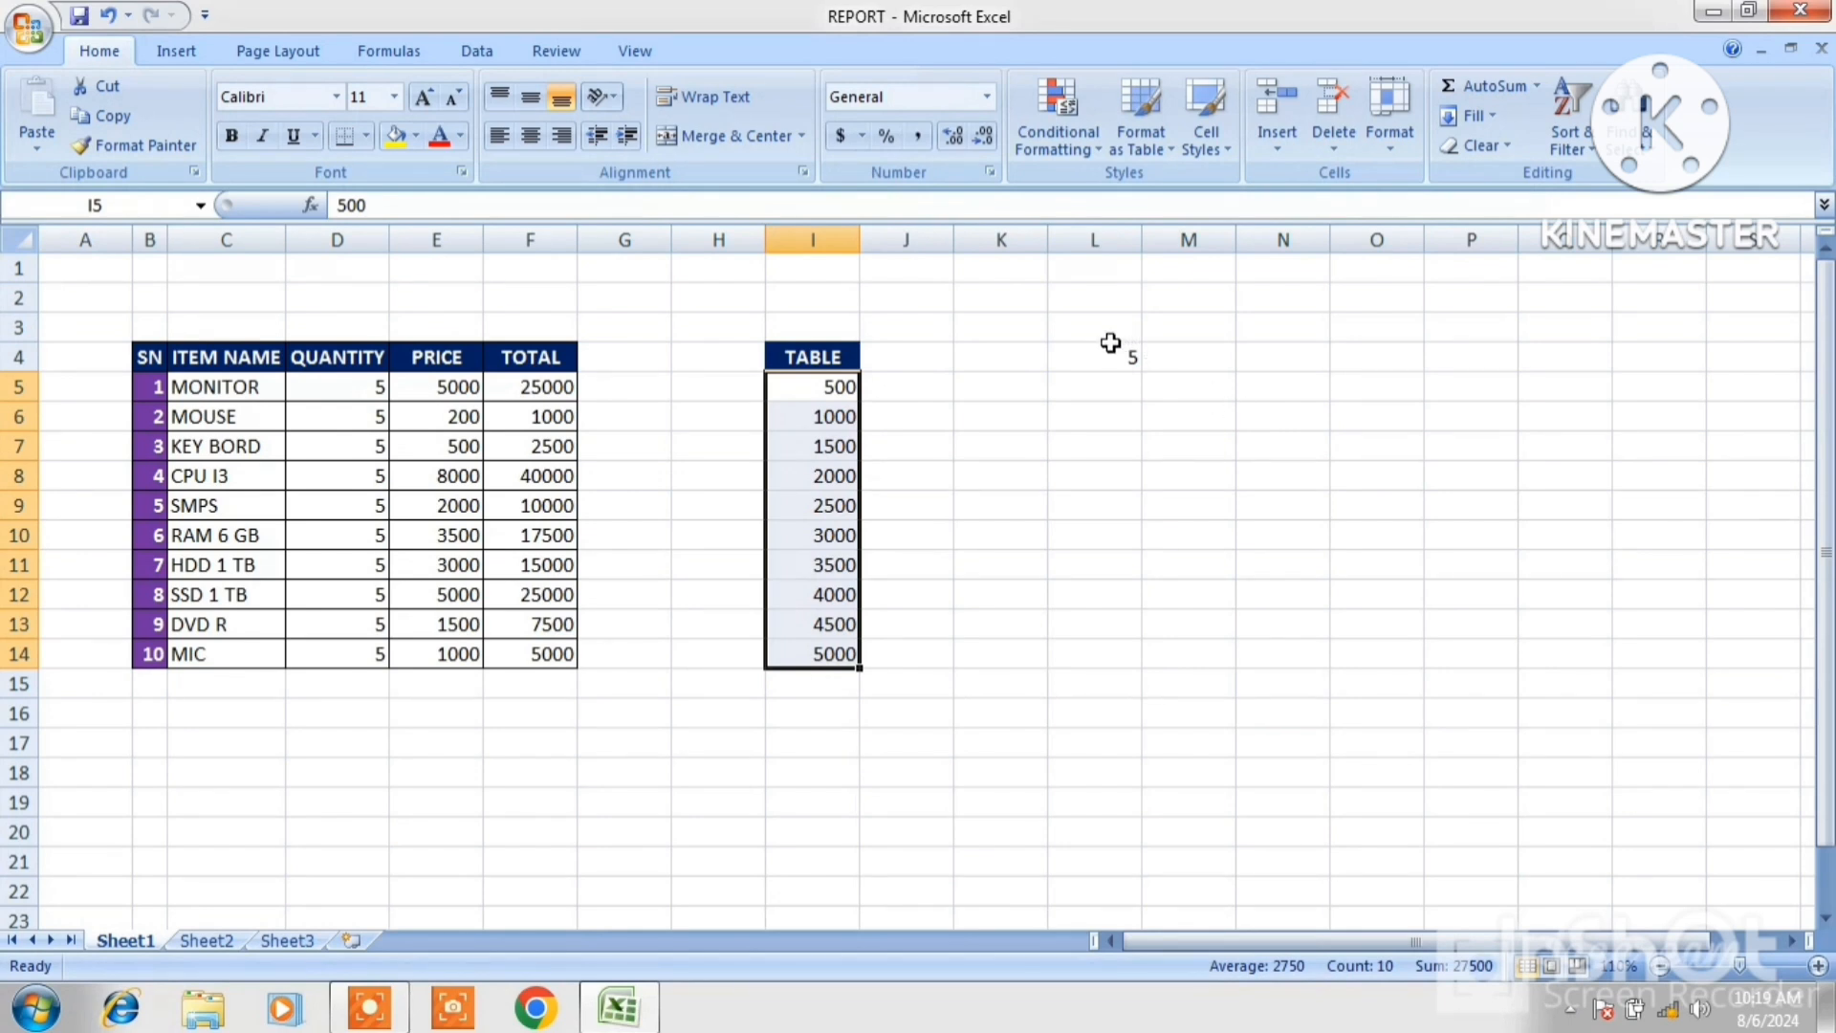
{"action": "key", "text": "ctrl+z"}
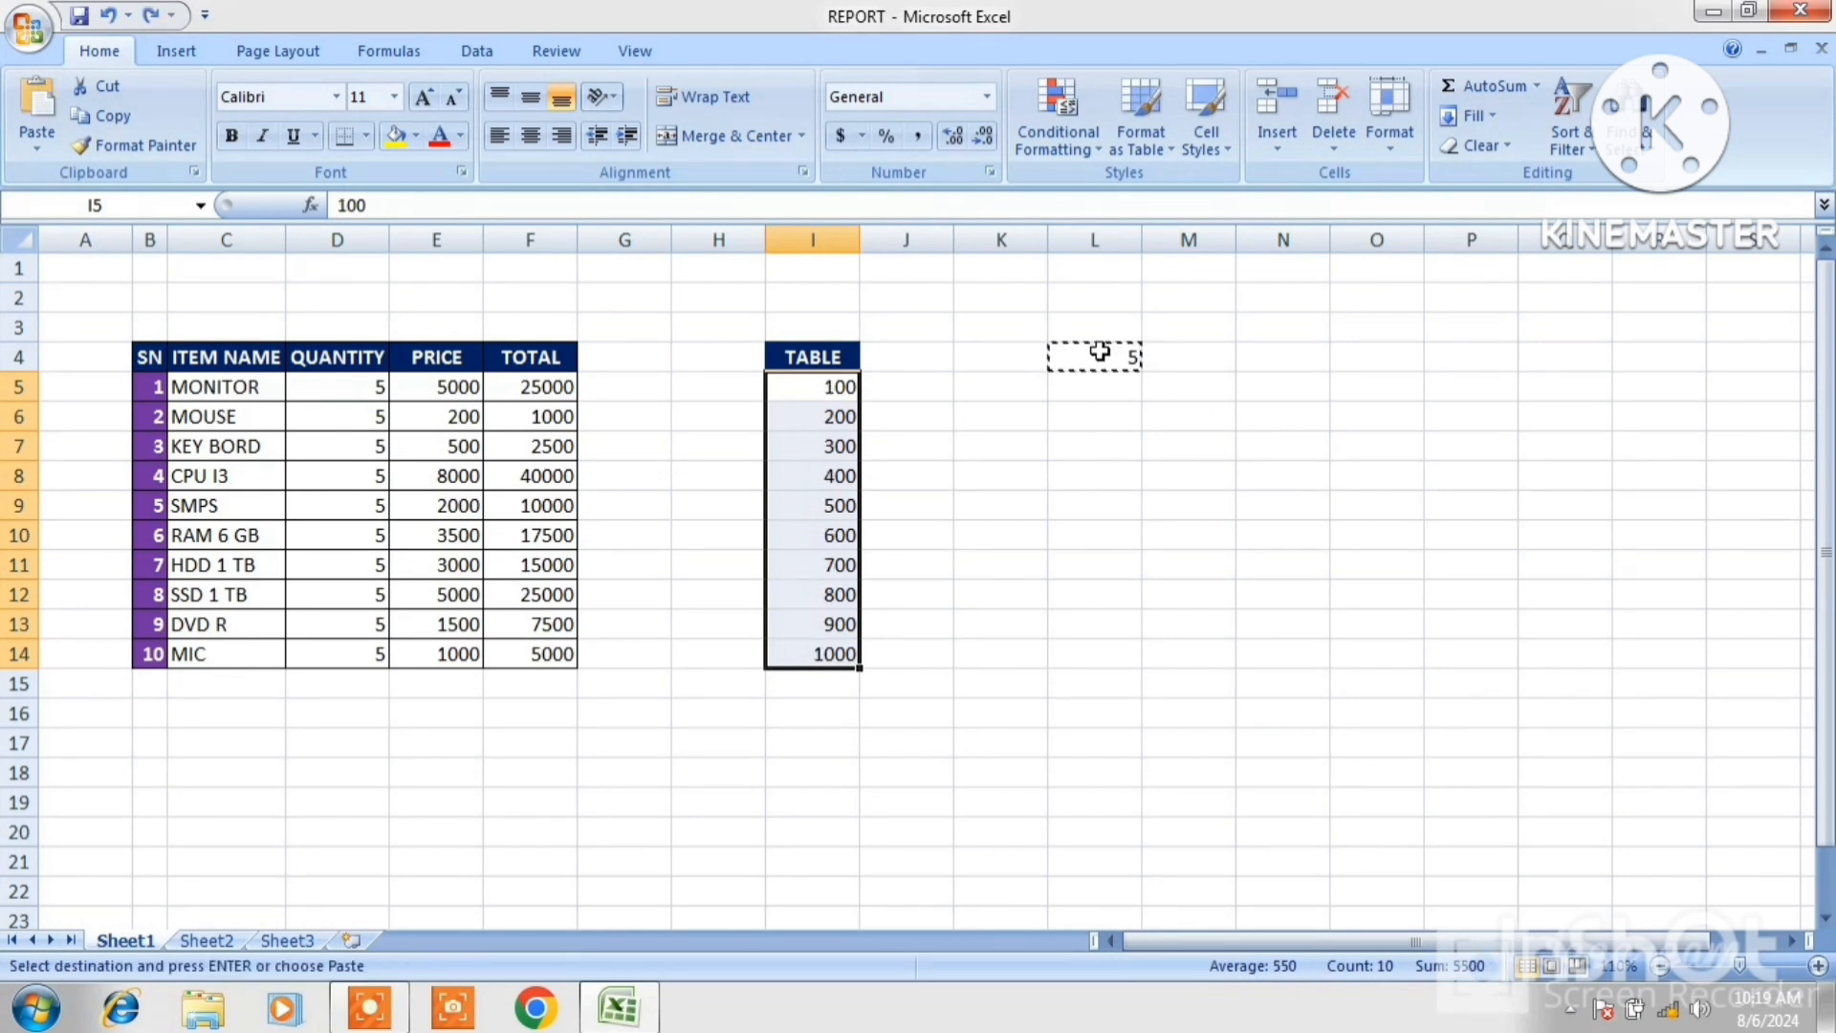
{"action": "left_click", "coordinate": [1260, 361]}
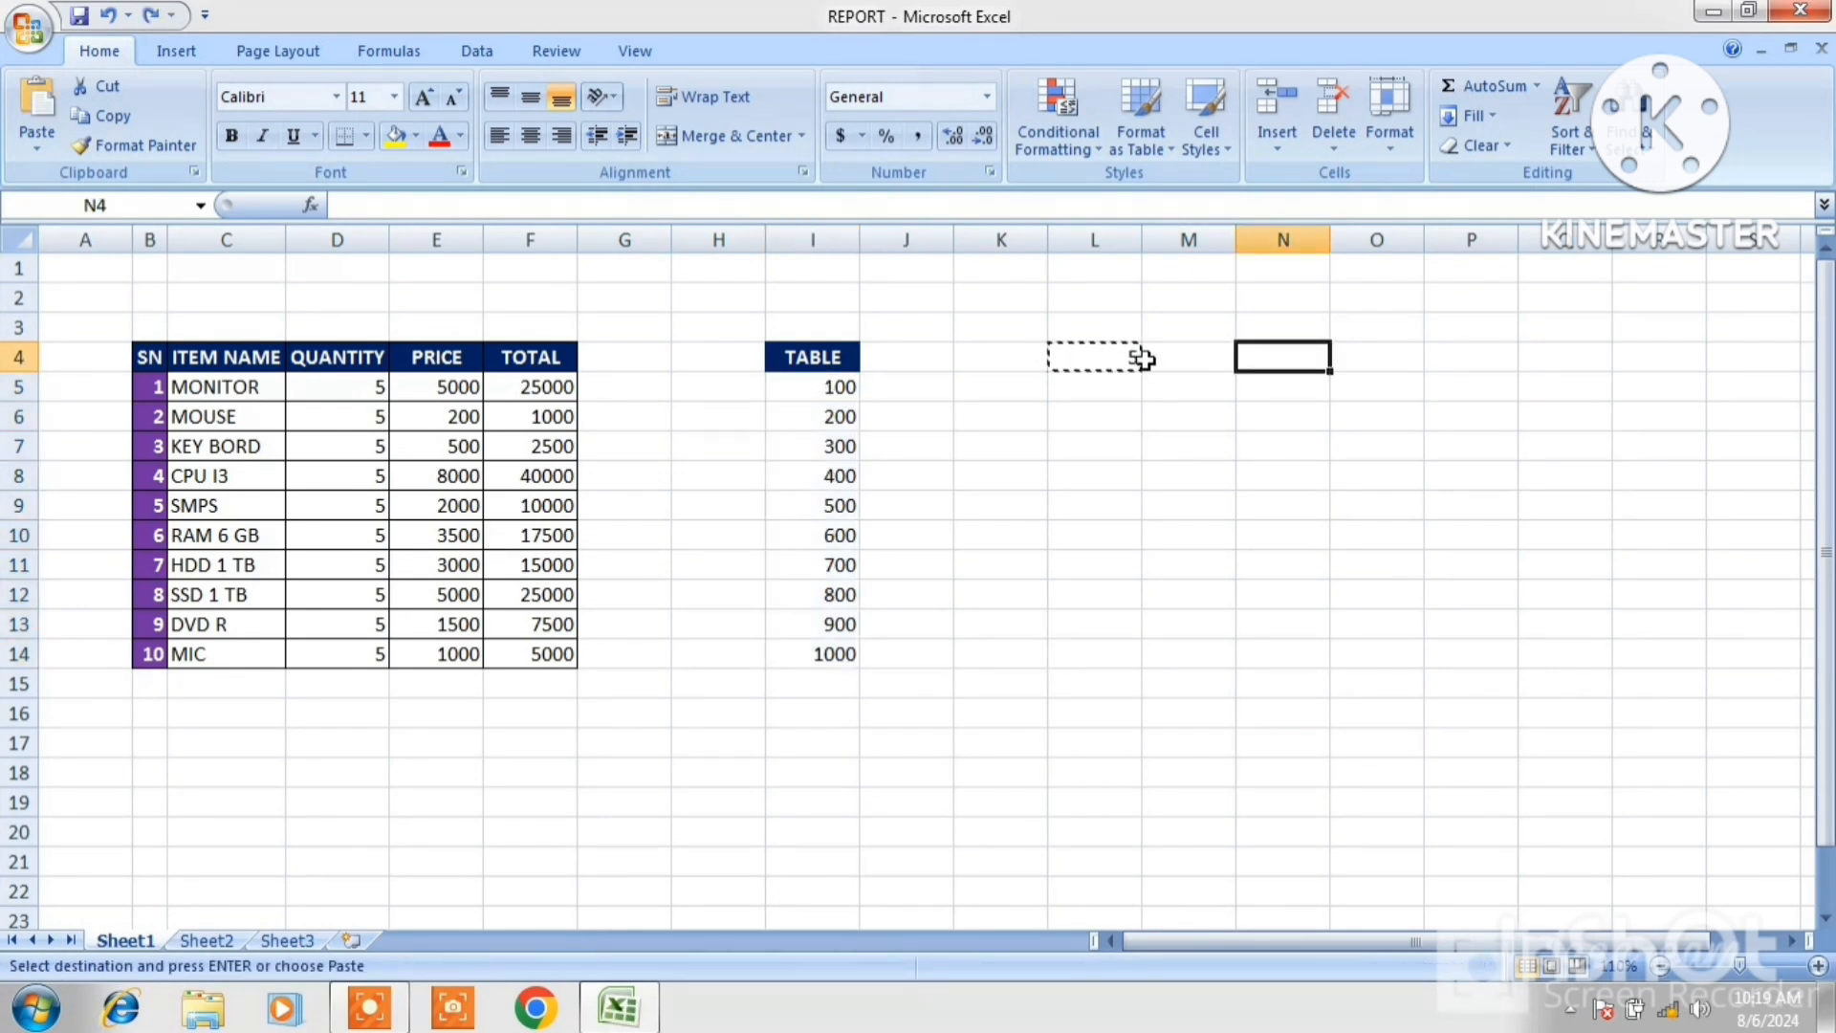
{"action": "left_click", "coordinate": [1100, 358]}
{"action": "key", "text": "Escape"}
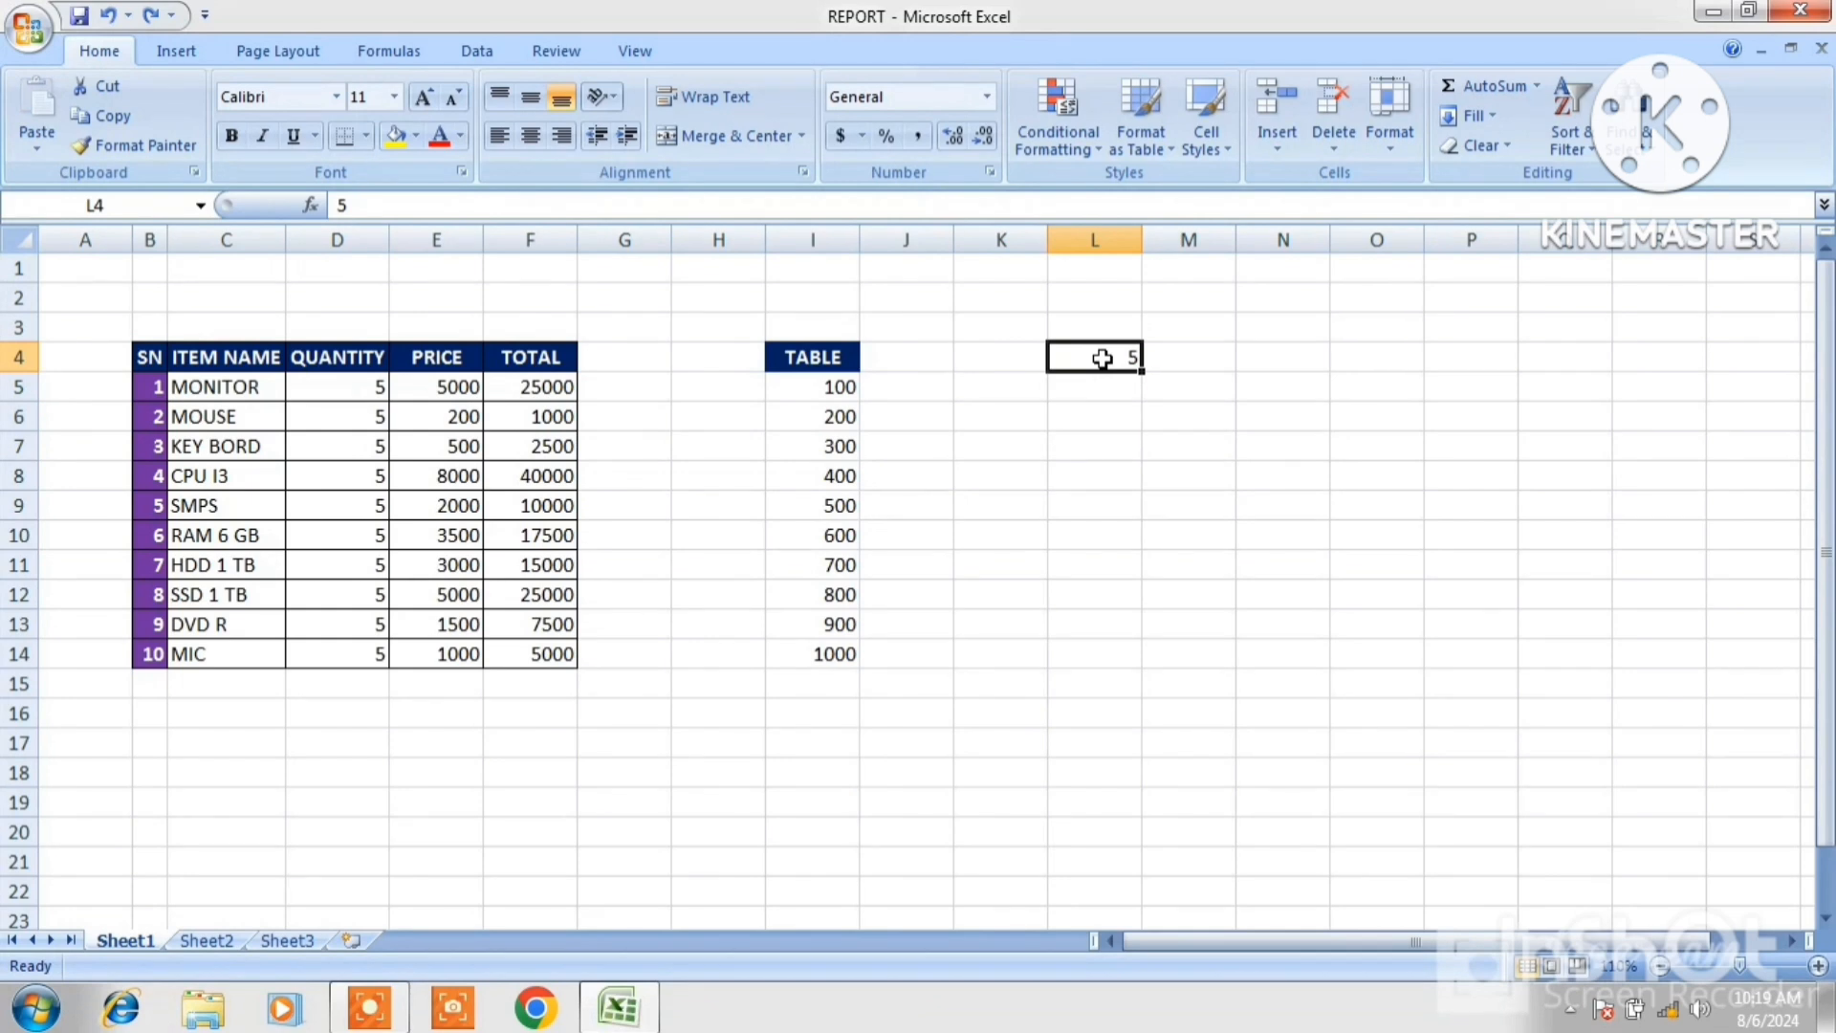
Replace the value in L4 with 10.
{"action": "right_click", "coordinate": [1103, 359]}
{"action": "key", "text": "Escape"}
{"action": "type", "text": "1"}
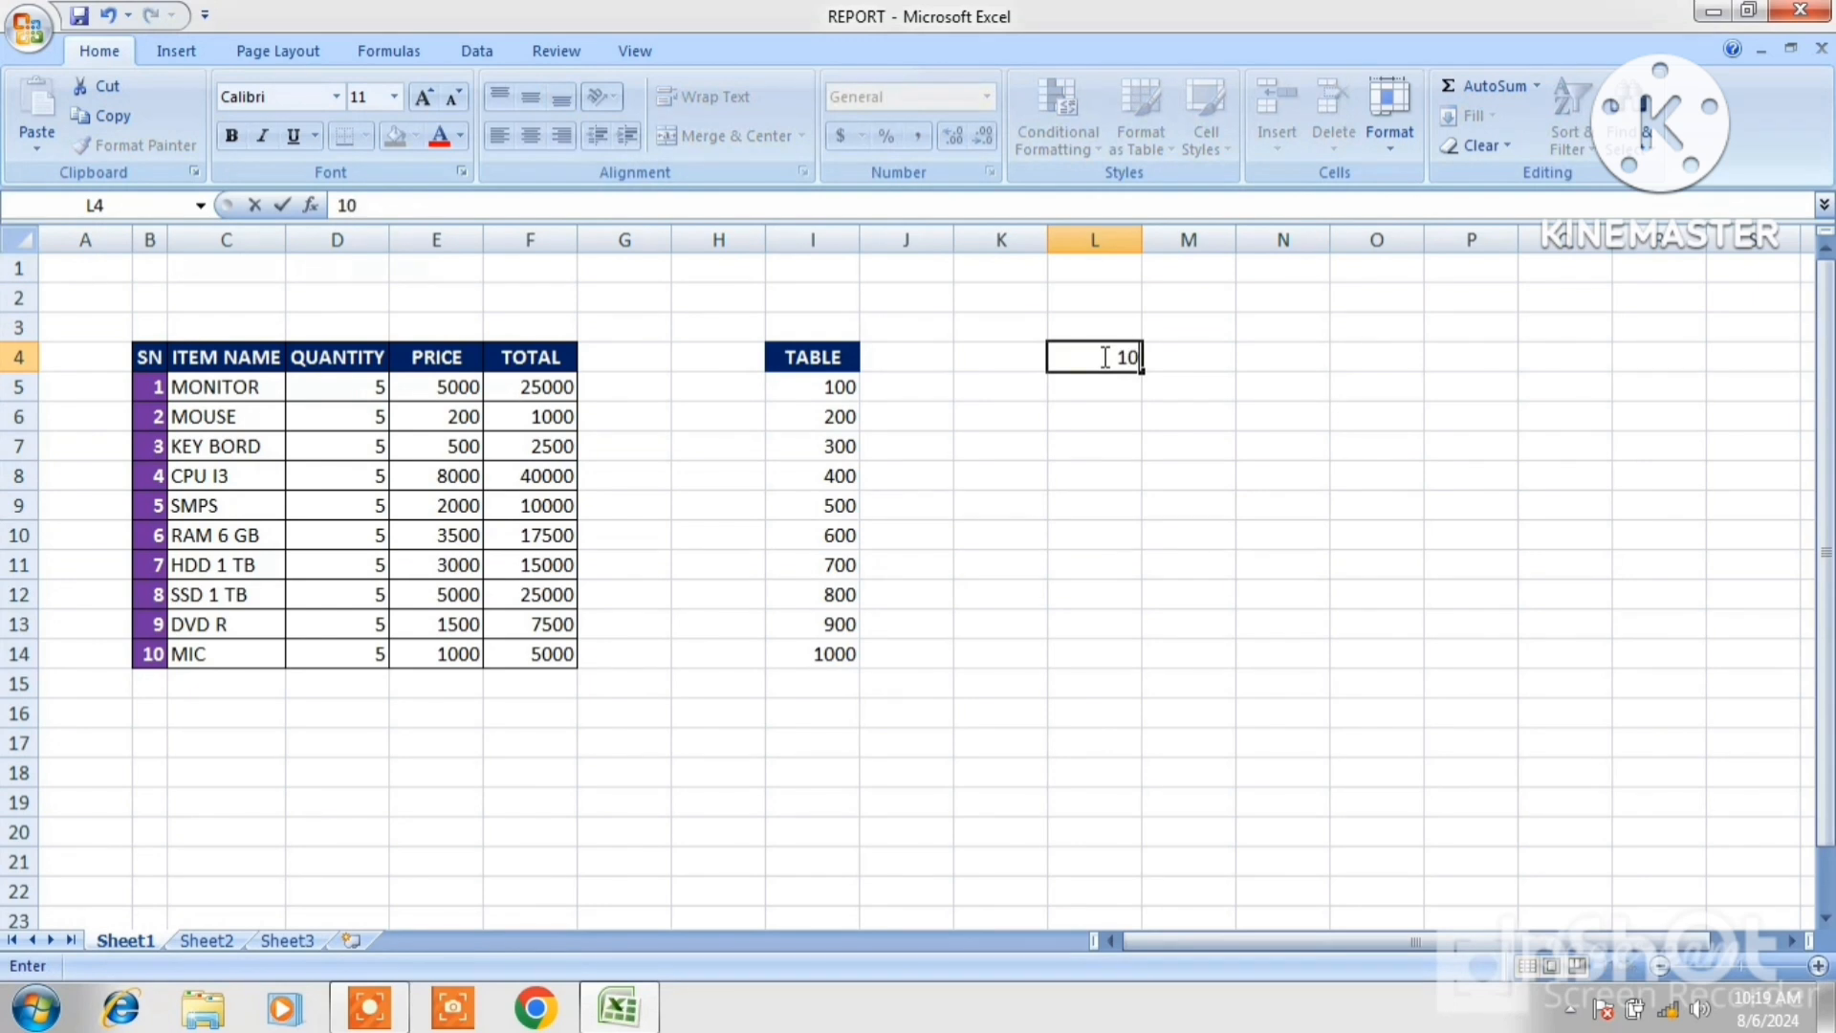
{"action": "type", "text": "0"}
{"action": "left_click", "coordinate": [1464, 418]}
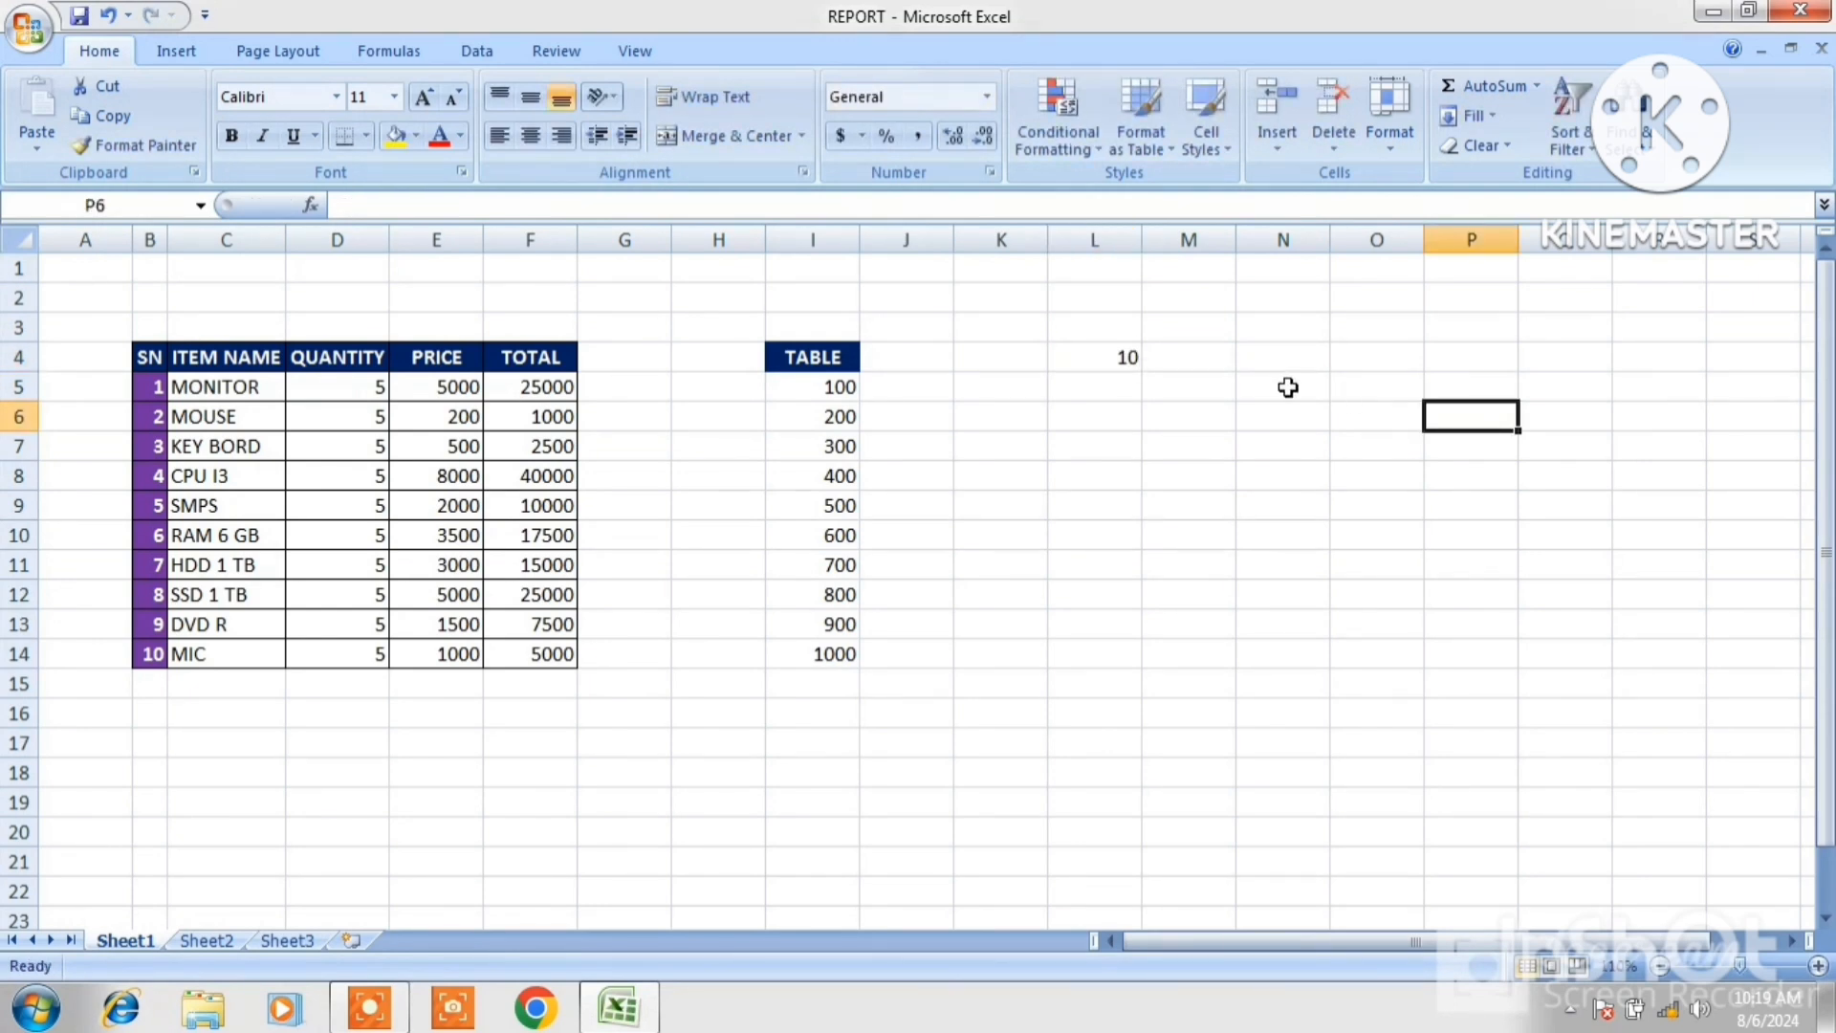
Copy L4 and Paste Special it onto the TABLE values I5:I14 using the Divide operation.
{"action": "left_click", "coordinate": [1109, 358]}
{"action": "right_click", "coordinate": [1110, 357]}
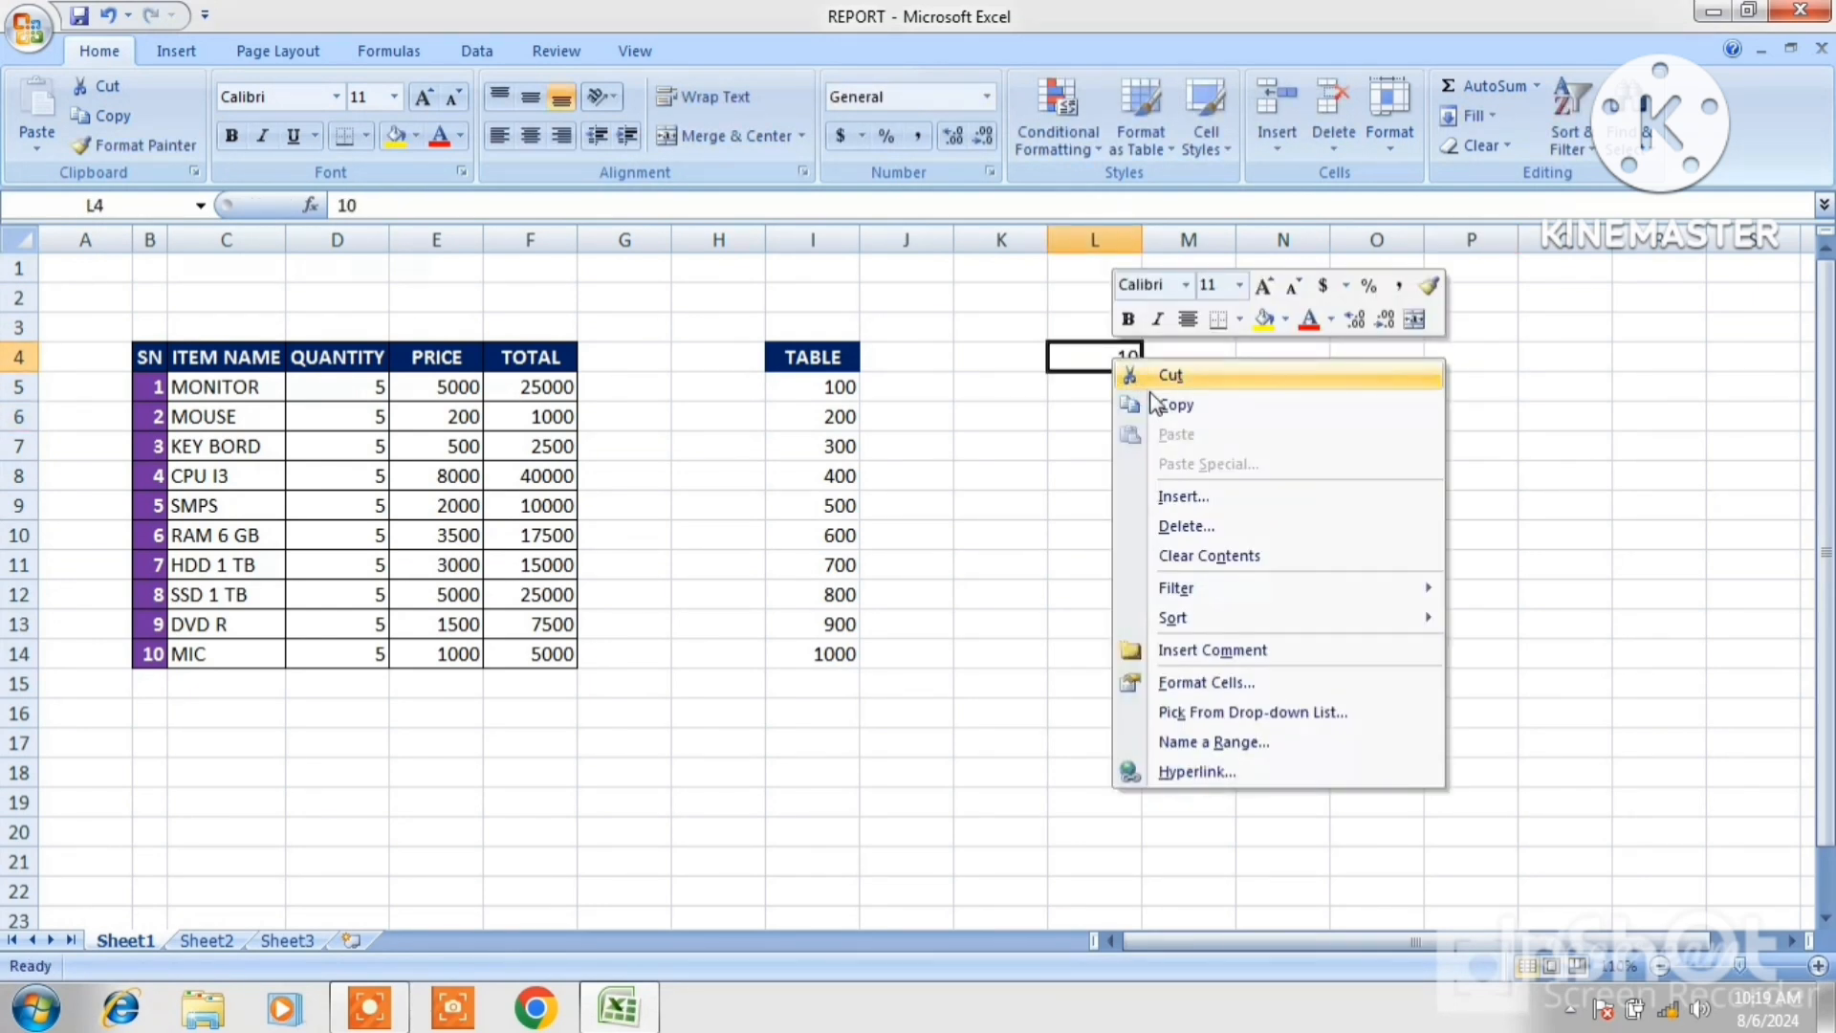
{"action": "left_click", "coordinate": [1179, 406]}
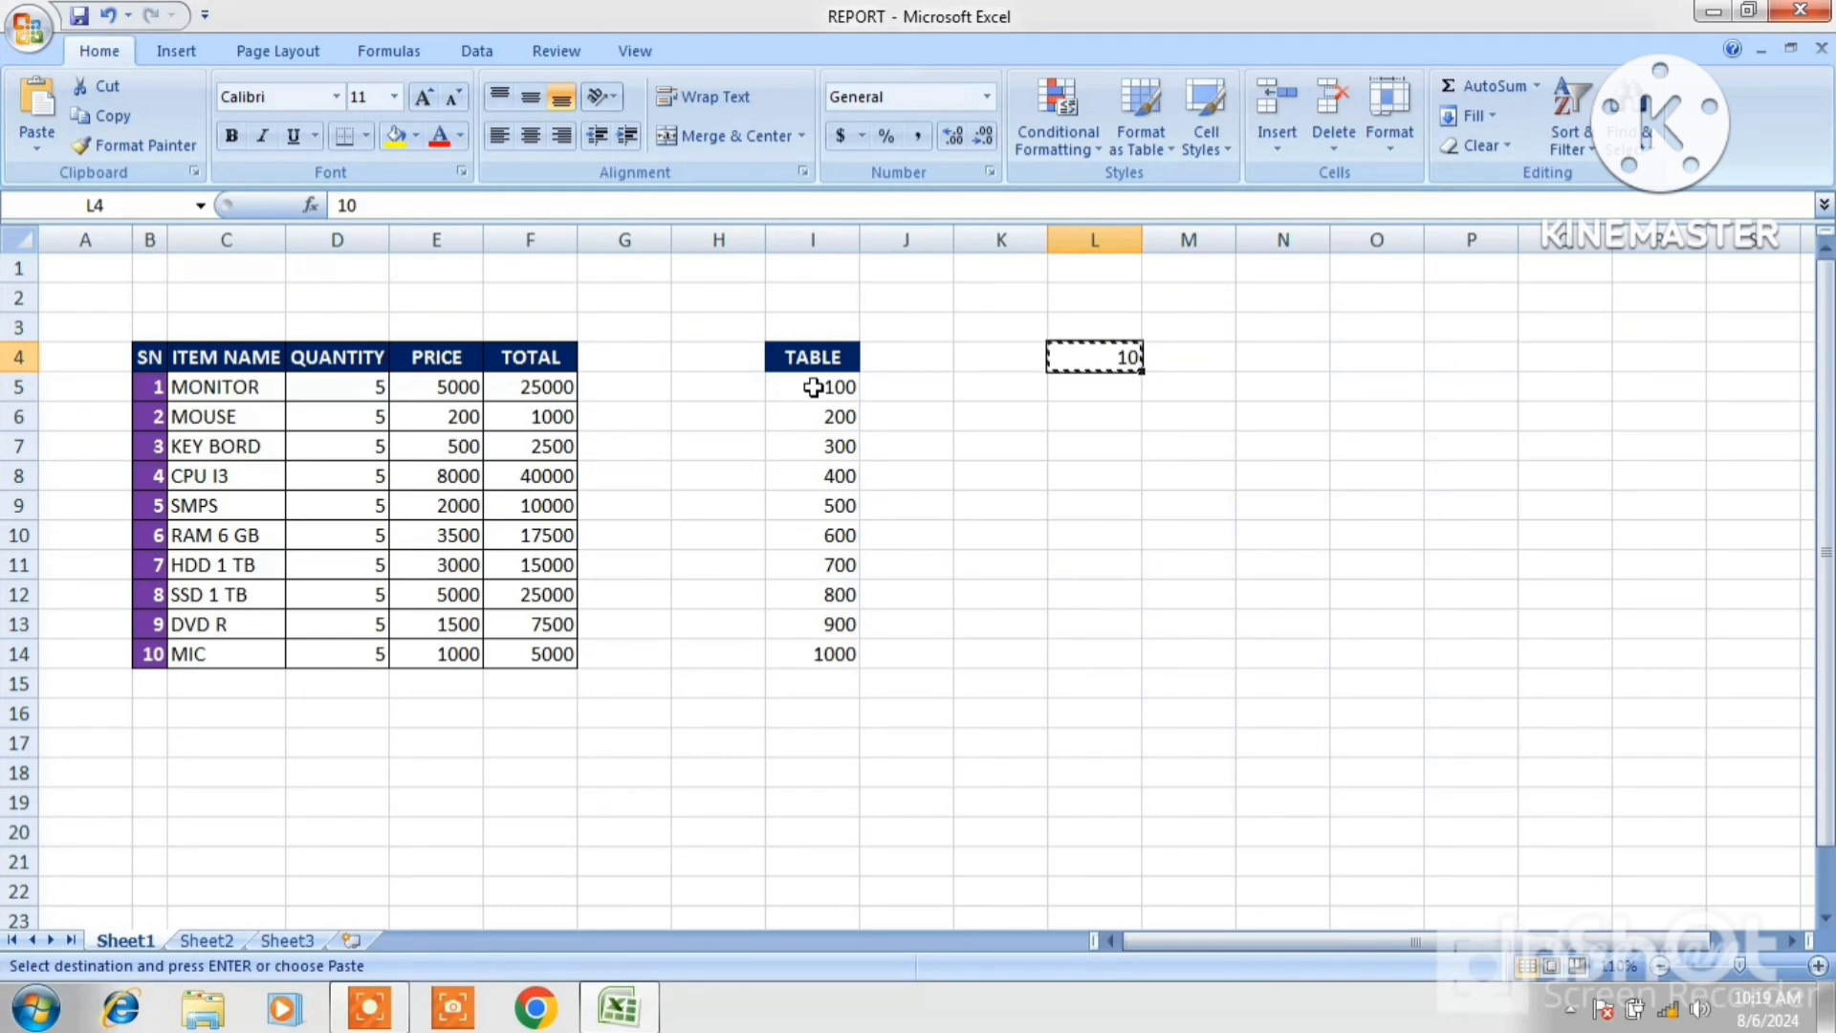
{"action": "left_click_drag", "start_coordinate": [775, 386], "coordinate": [829, 655]}
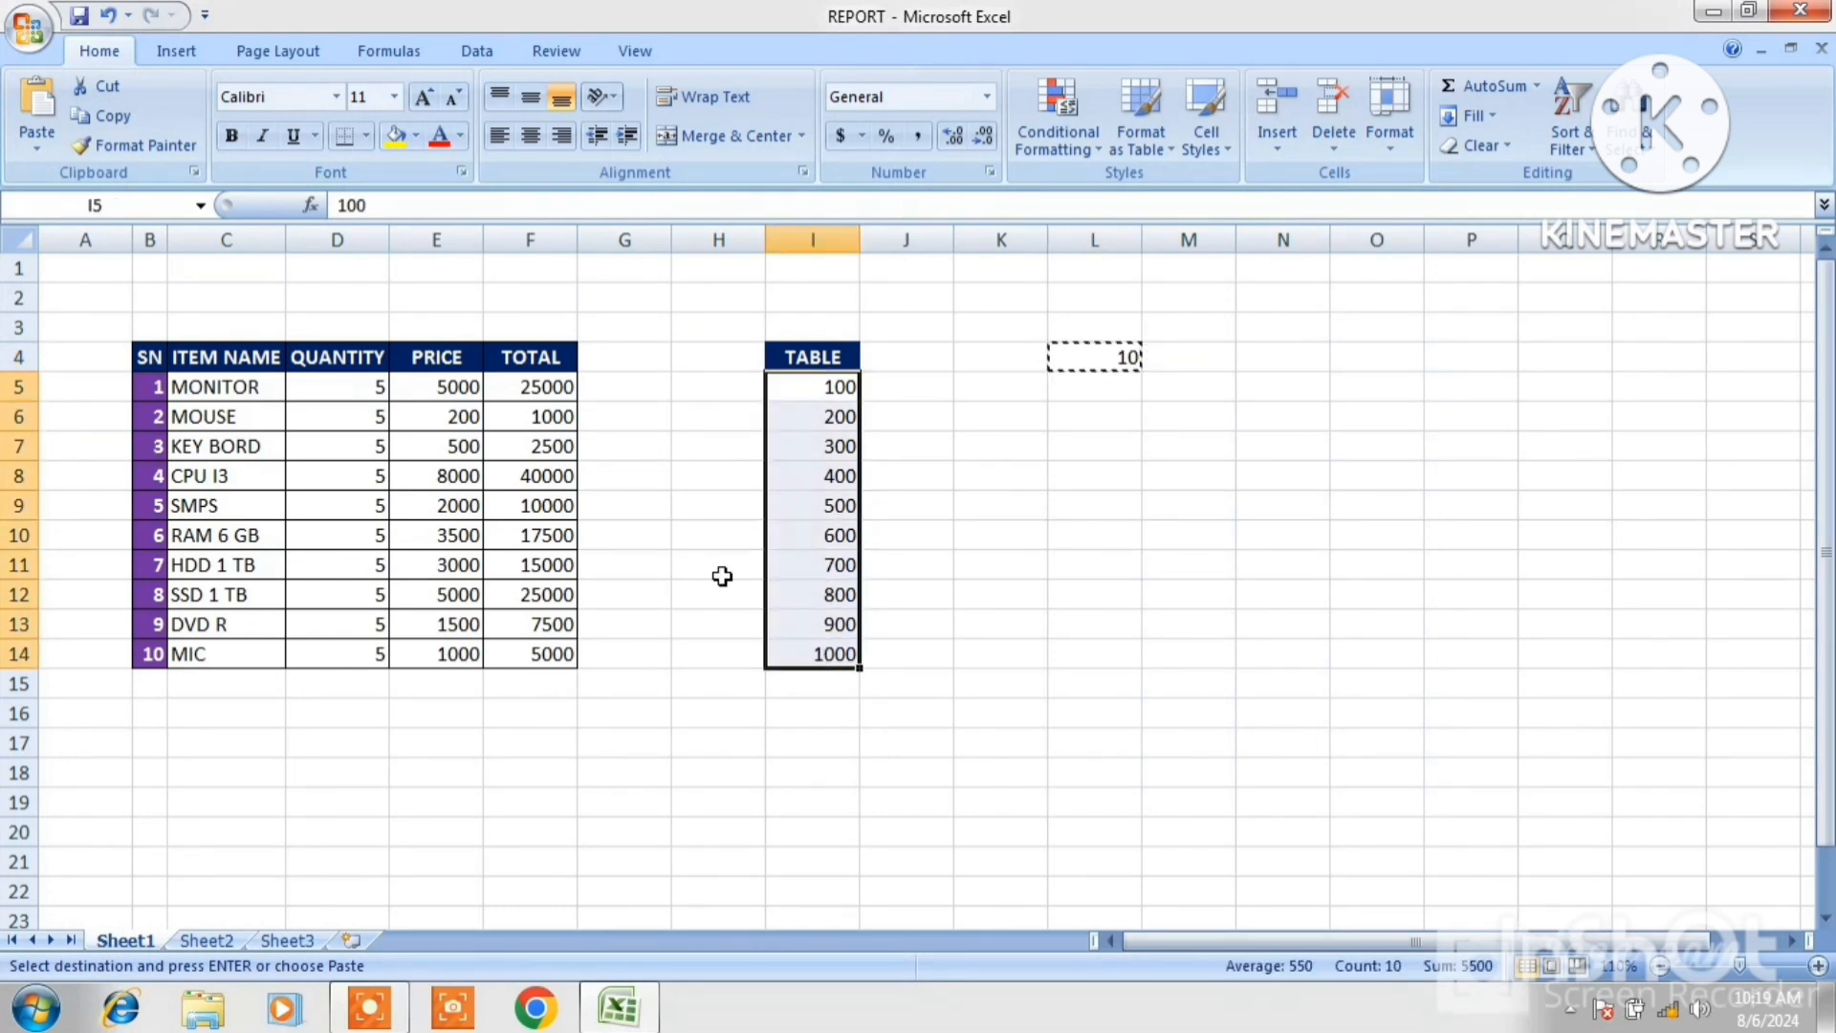
{"action": "left_click", "coordinate": [38, 155]}
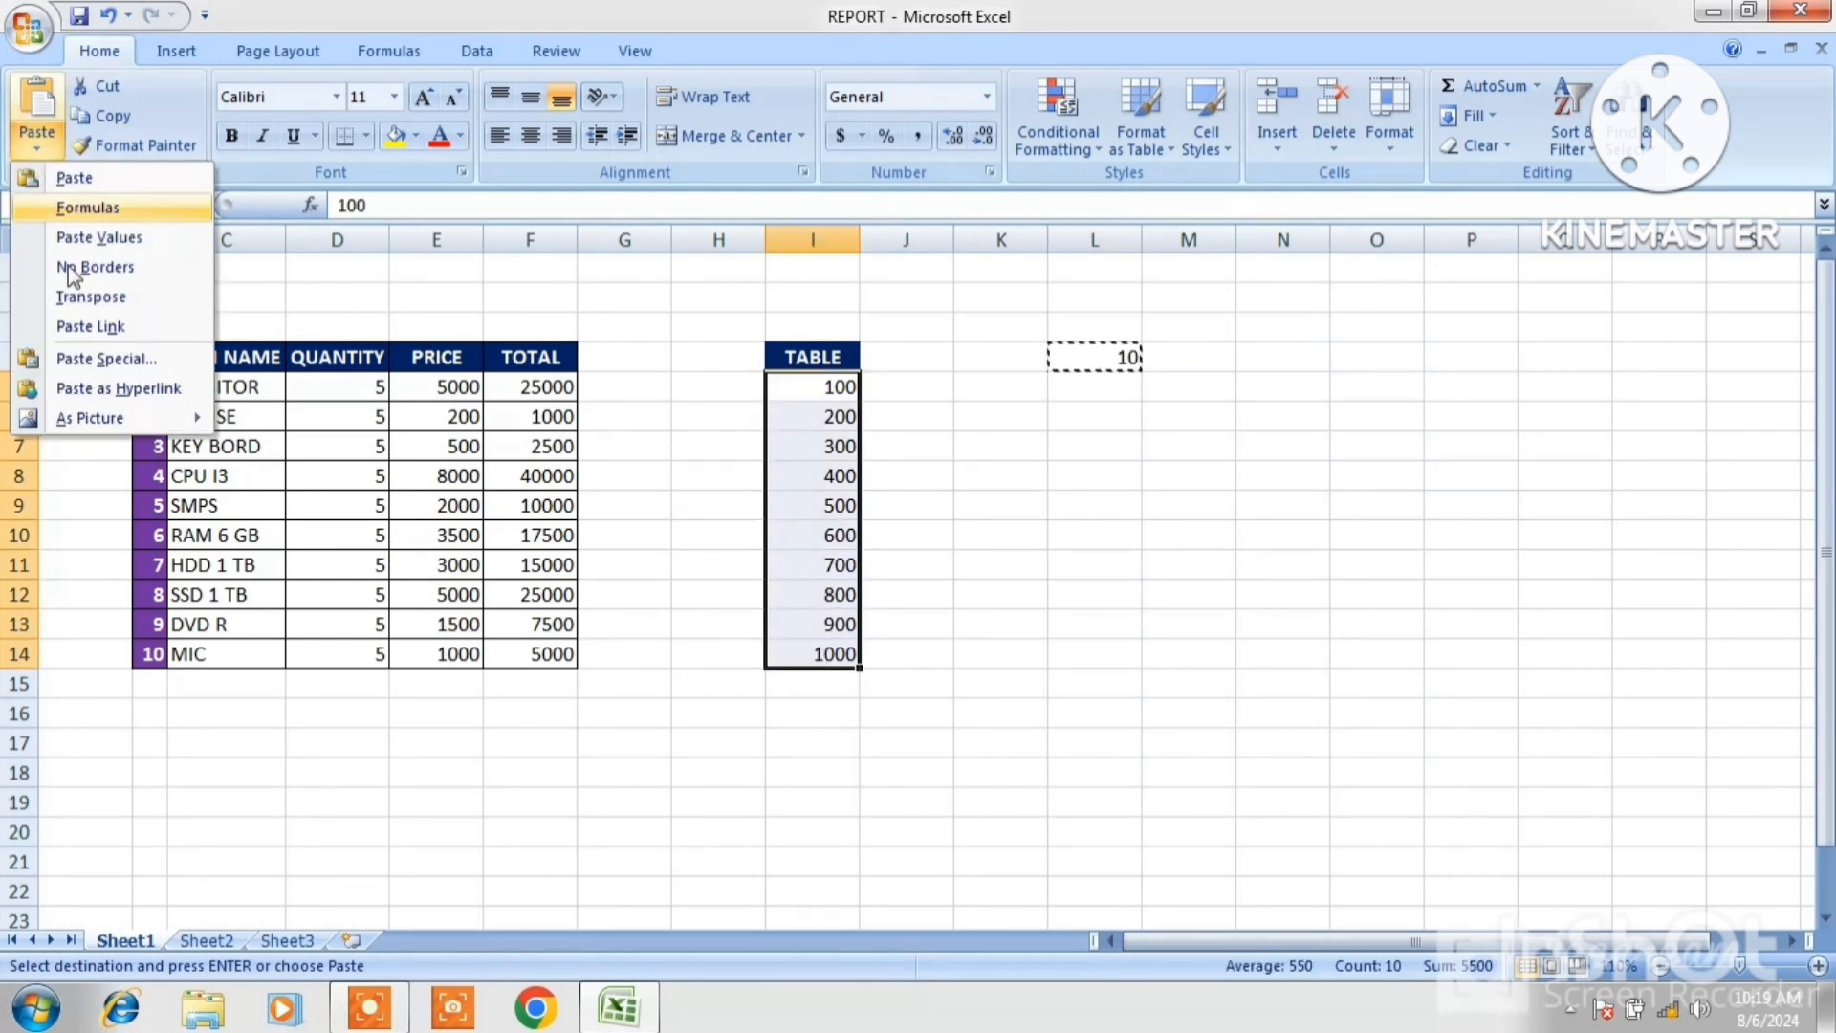
{"action": "left_click", "coordinate": [107, 360]}
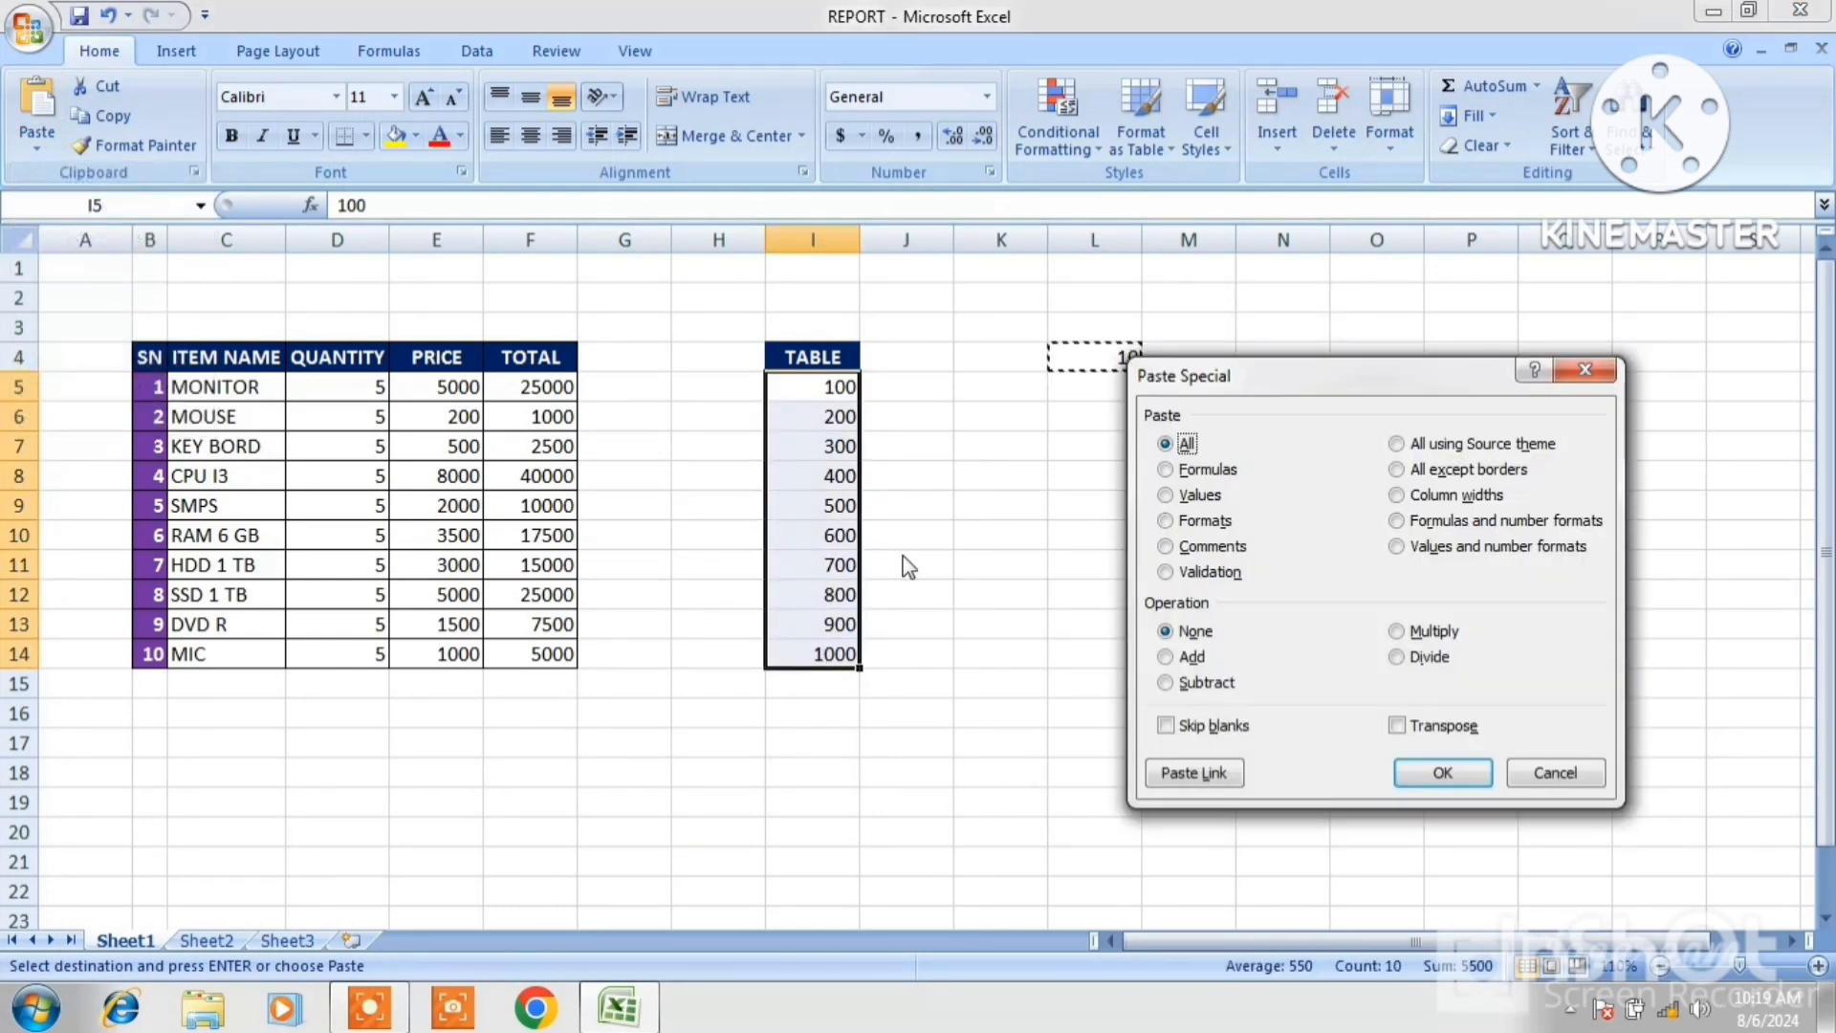
{"action": "left_click", "coordinate": [1400, 659]}
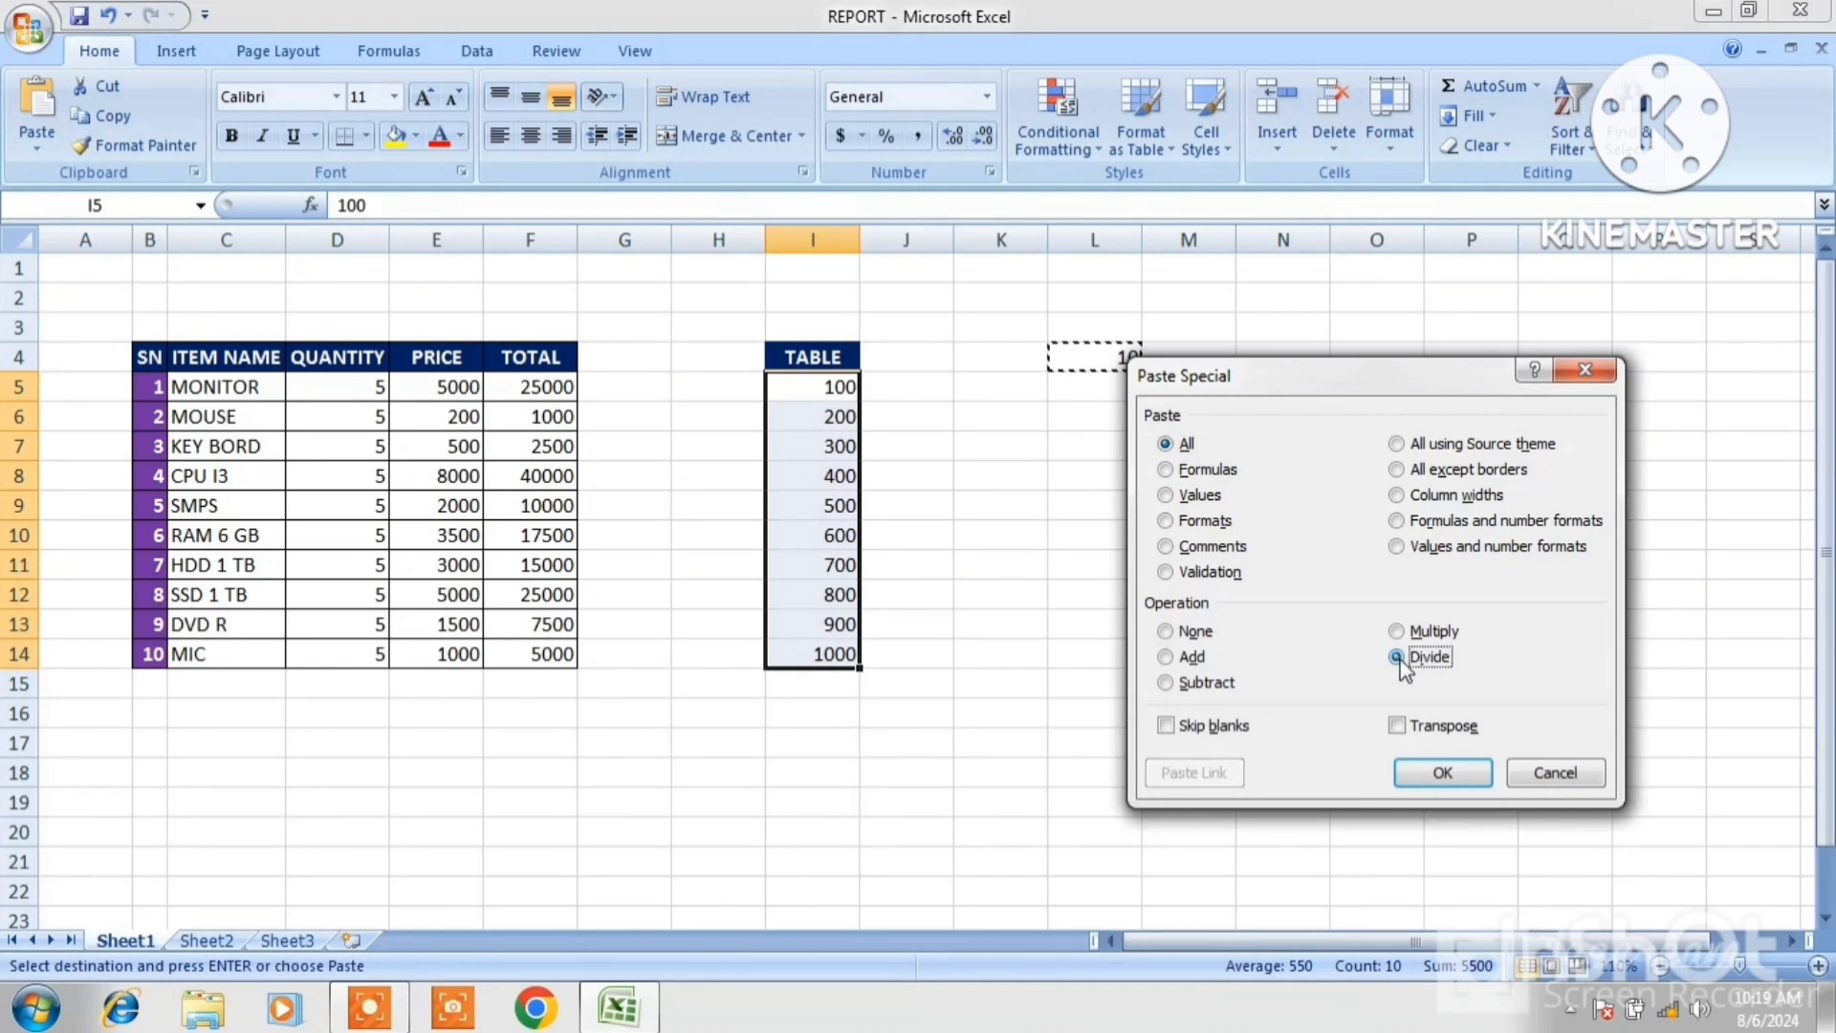
{"action": "left_click", "coordinate": [1446, 781]}
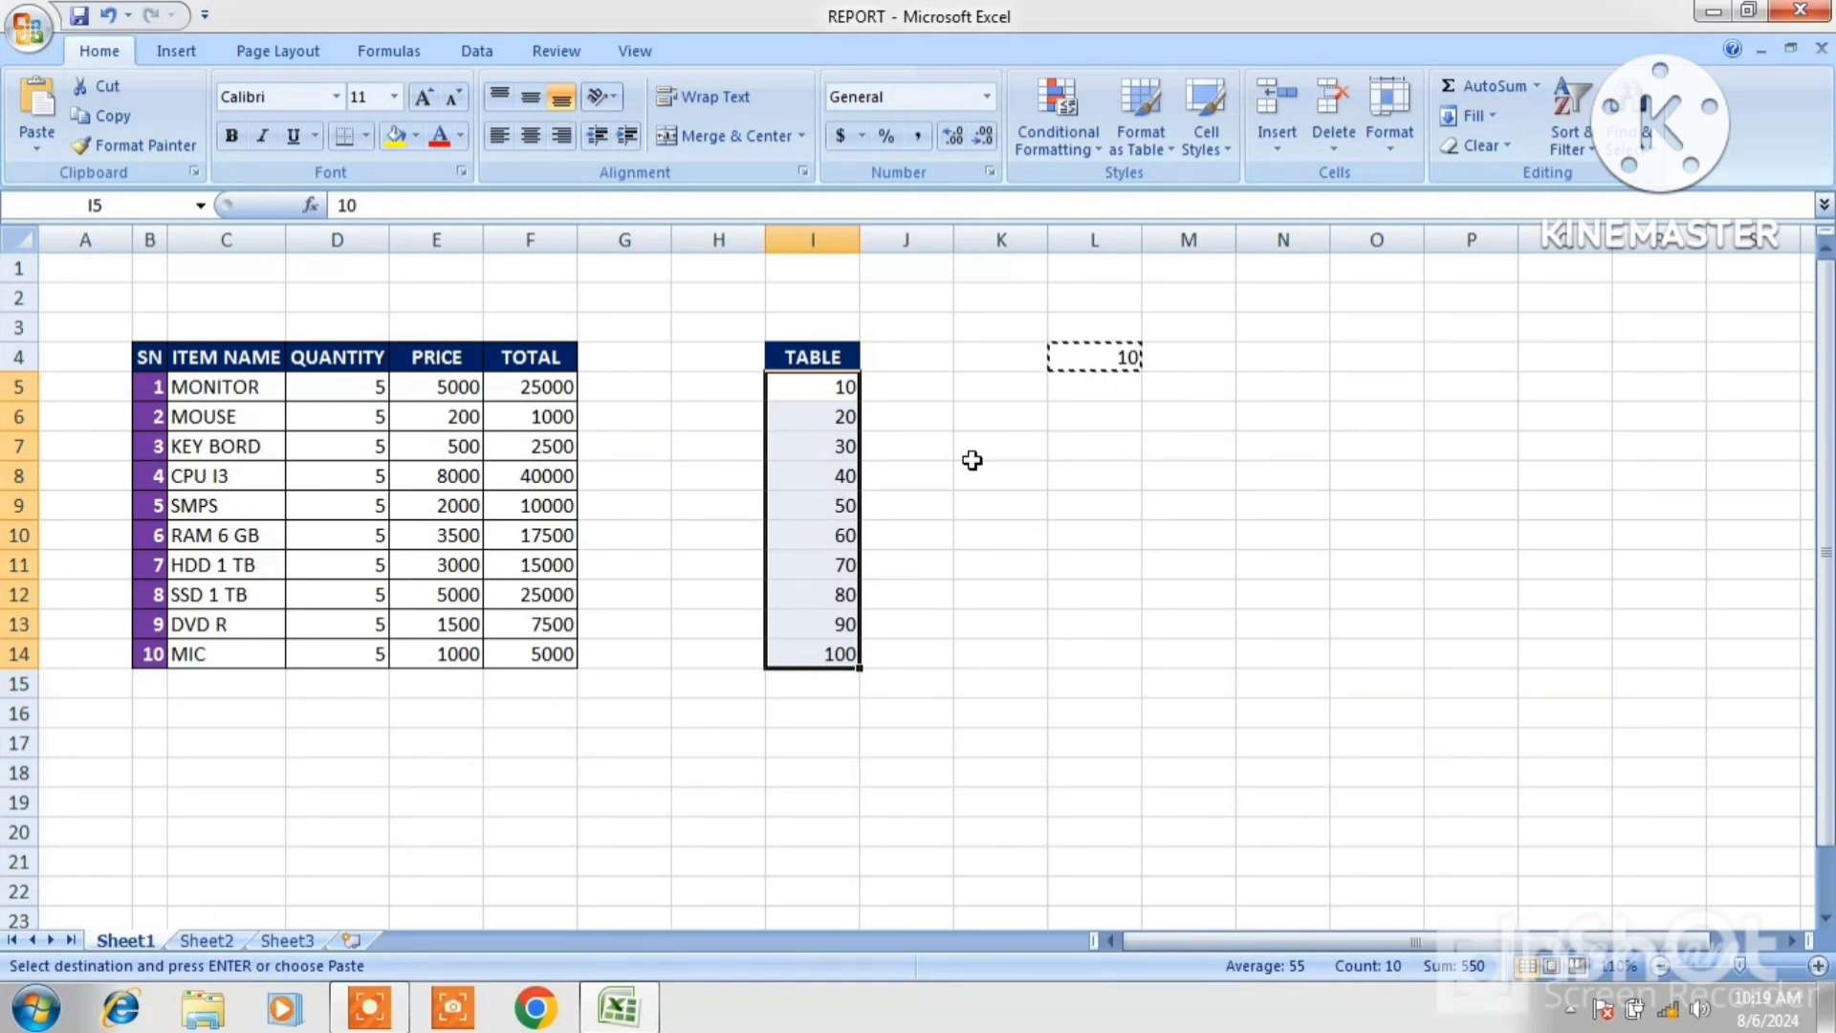
{"action": "left_click", "coordinate": [1125, 360]}
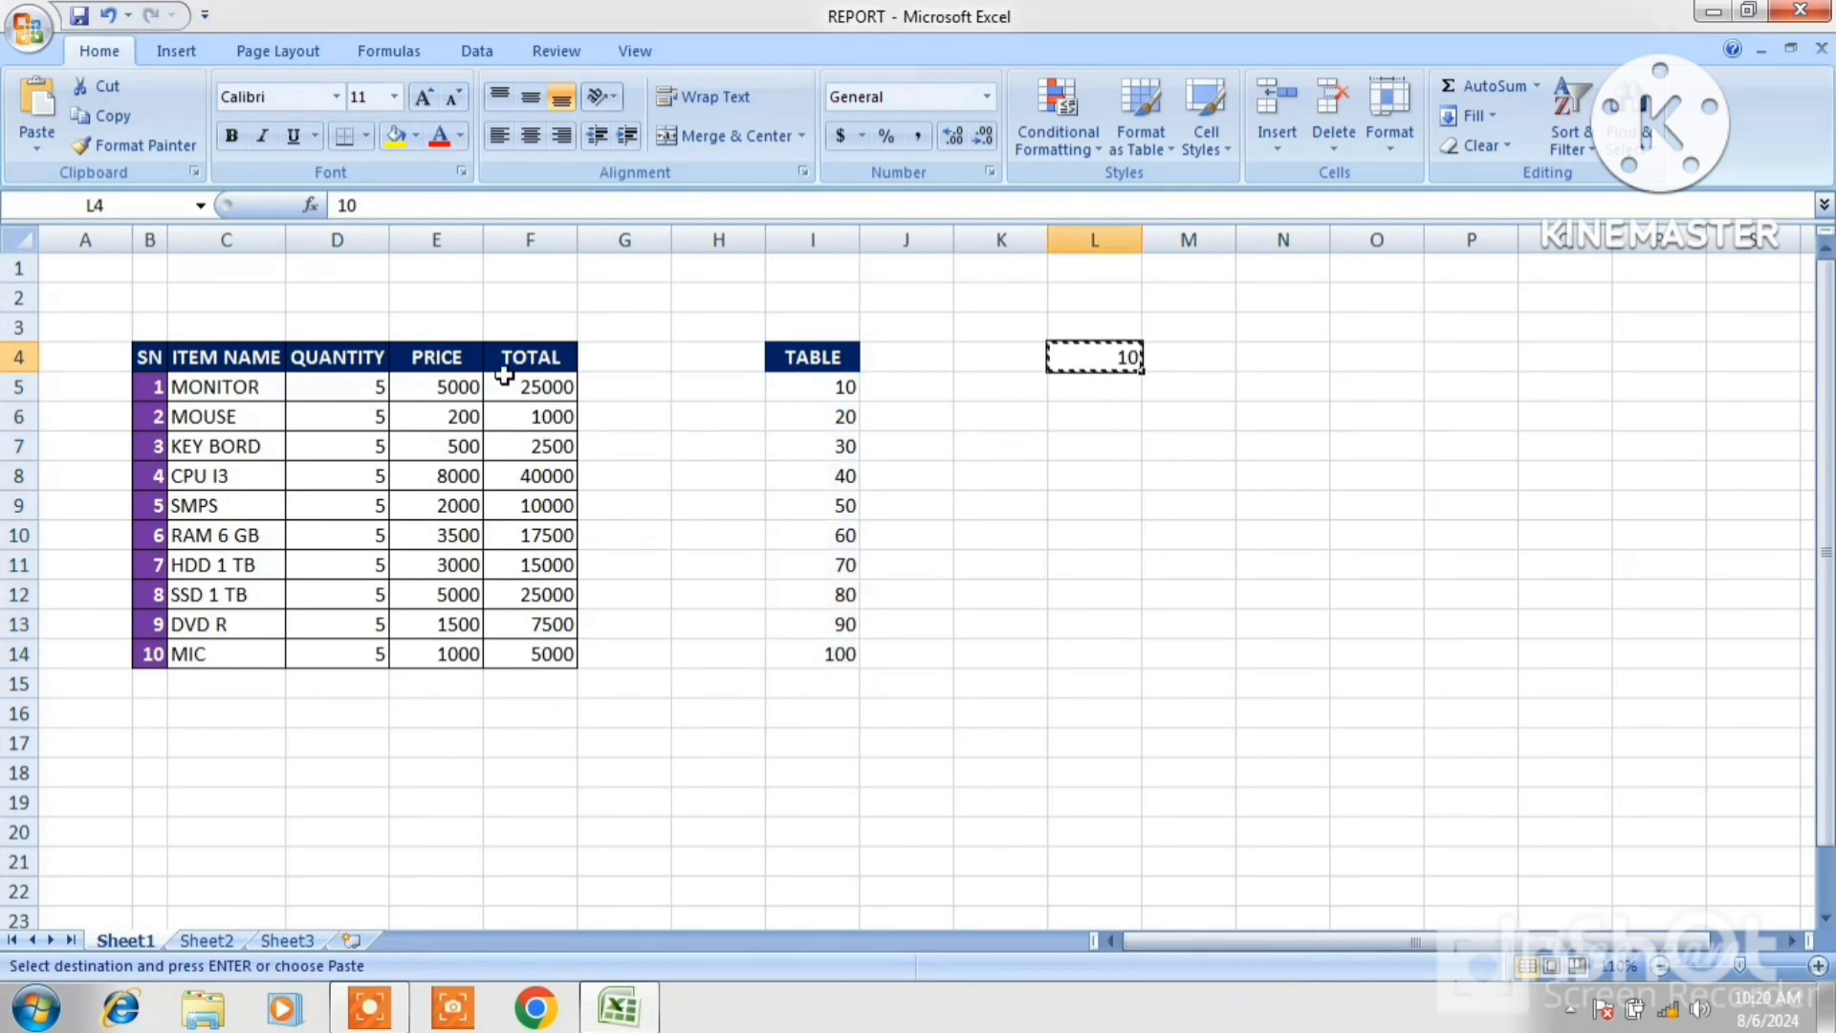
{"action": "left_click", "coordinate": [37, 150]}
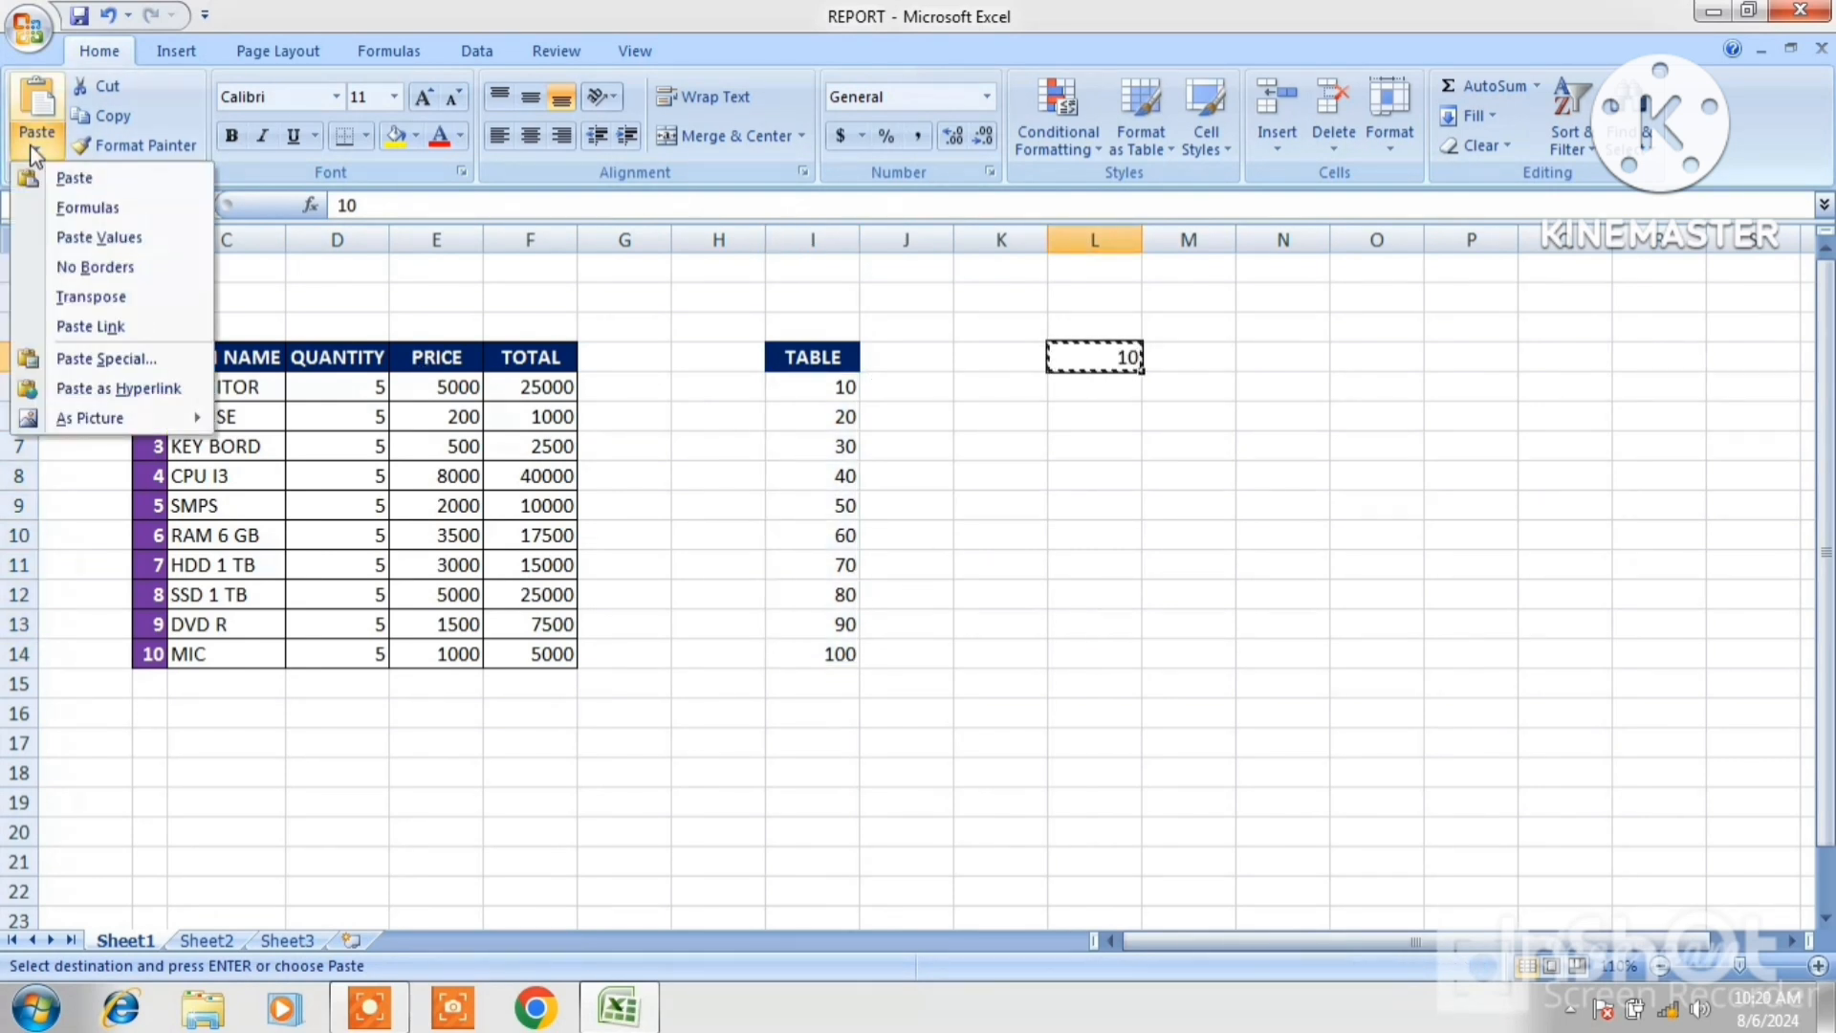
{"action": "left_click", "coordinate": [129, 362]}
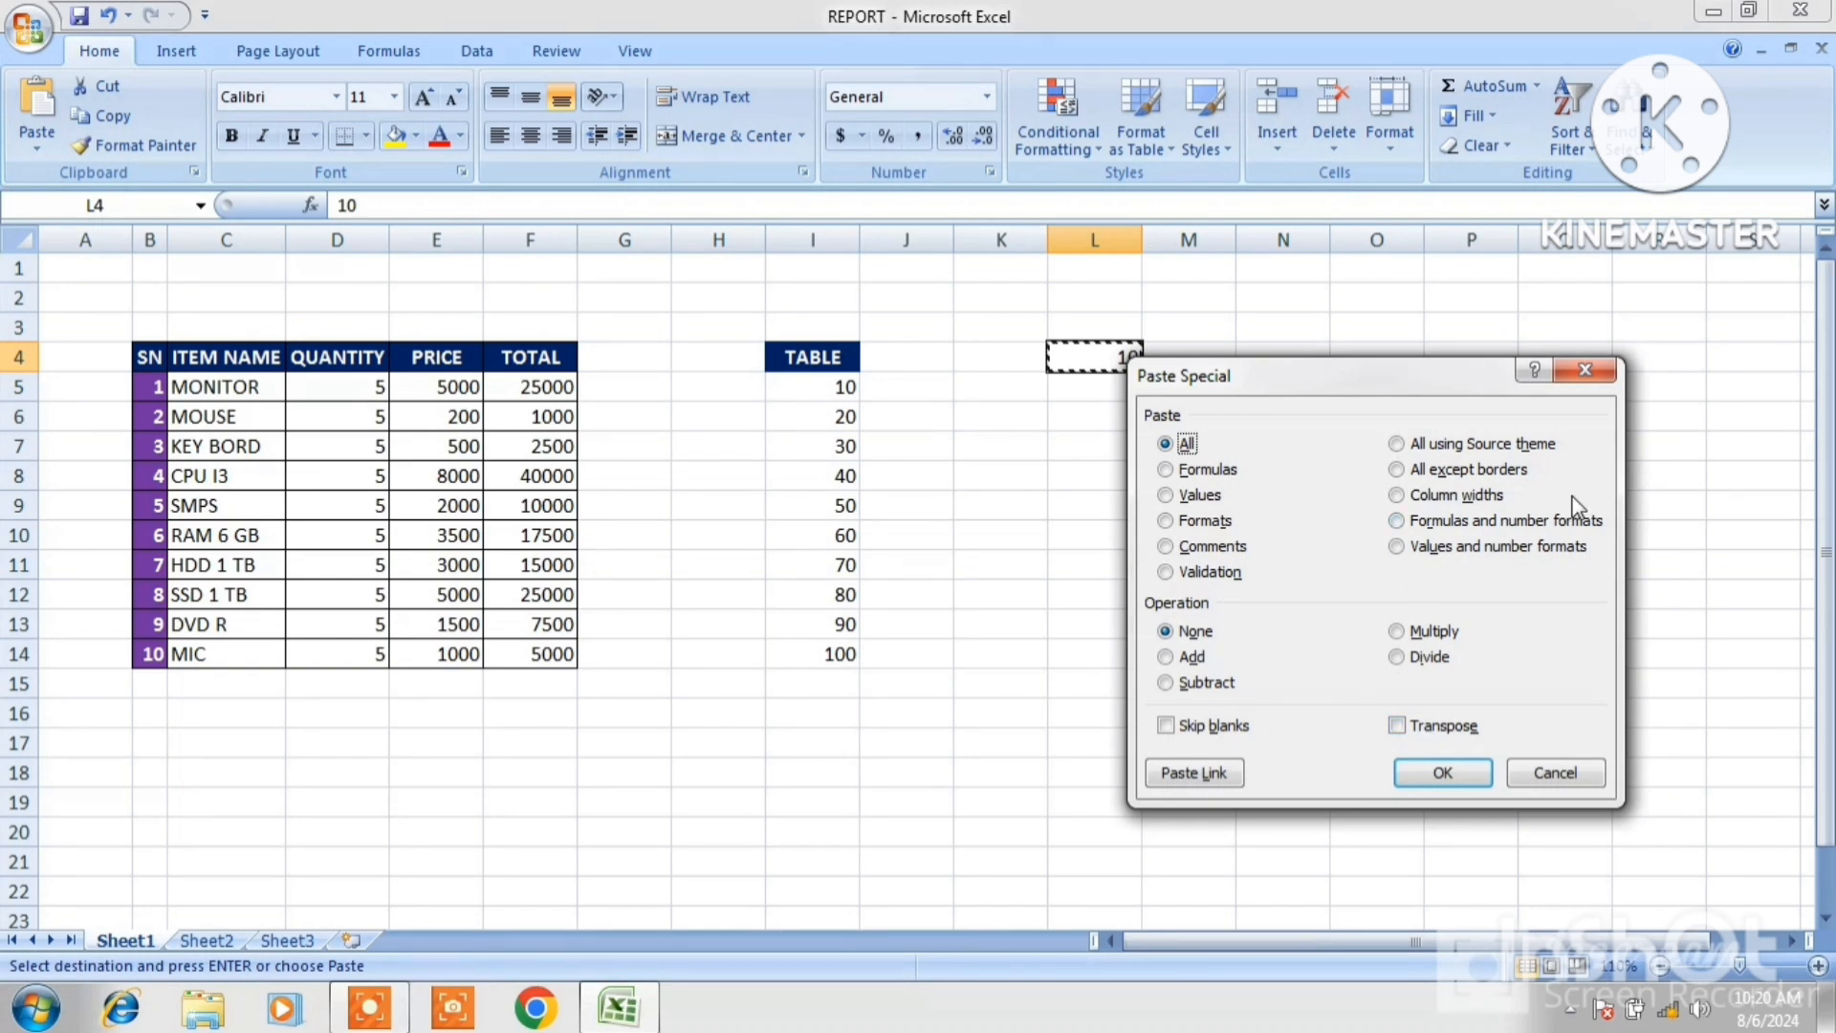
{"action": "left_click", "coordinate": [1585, 373]}
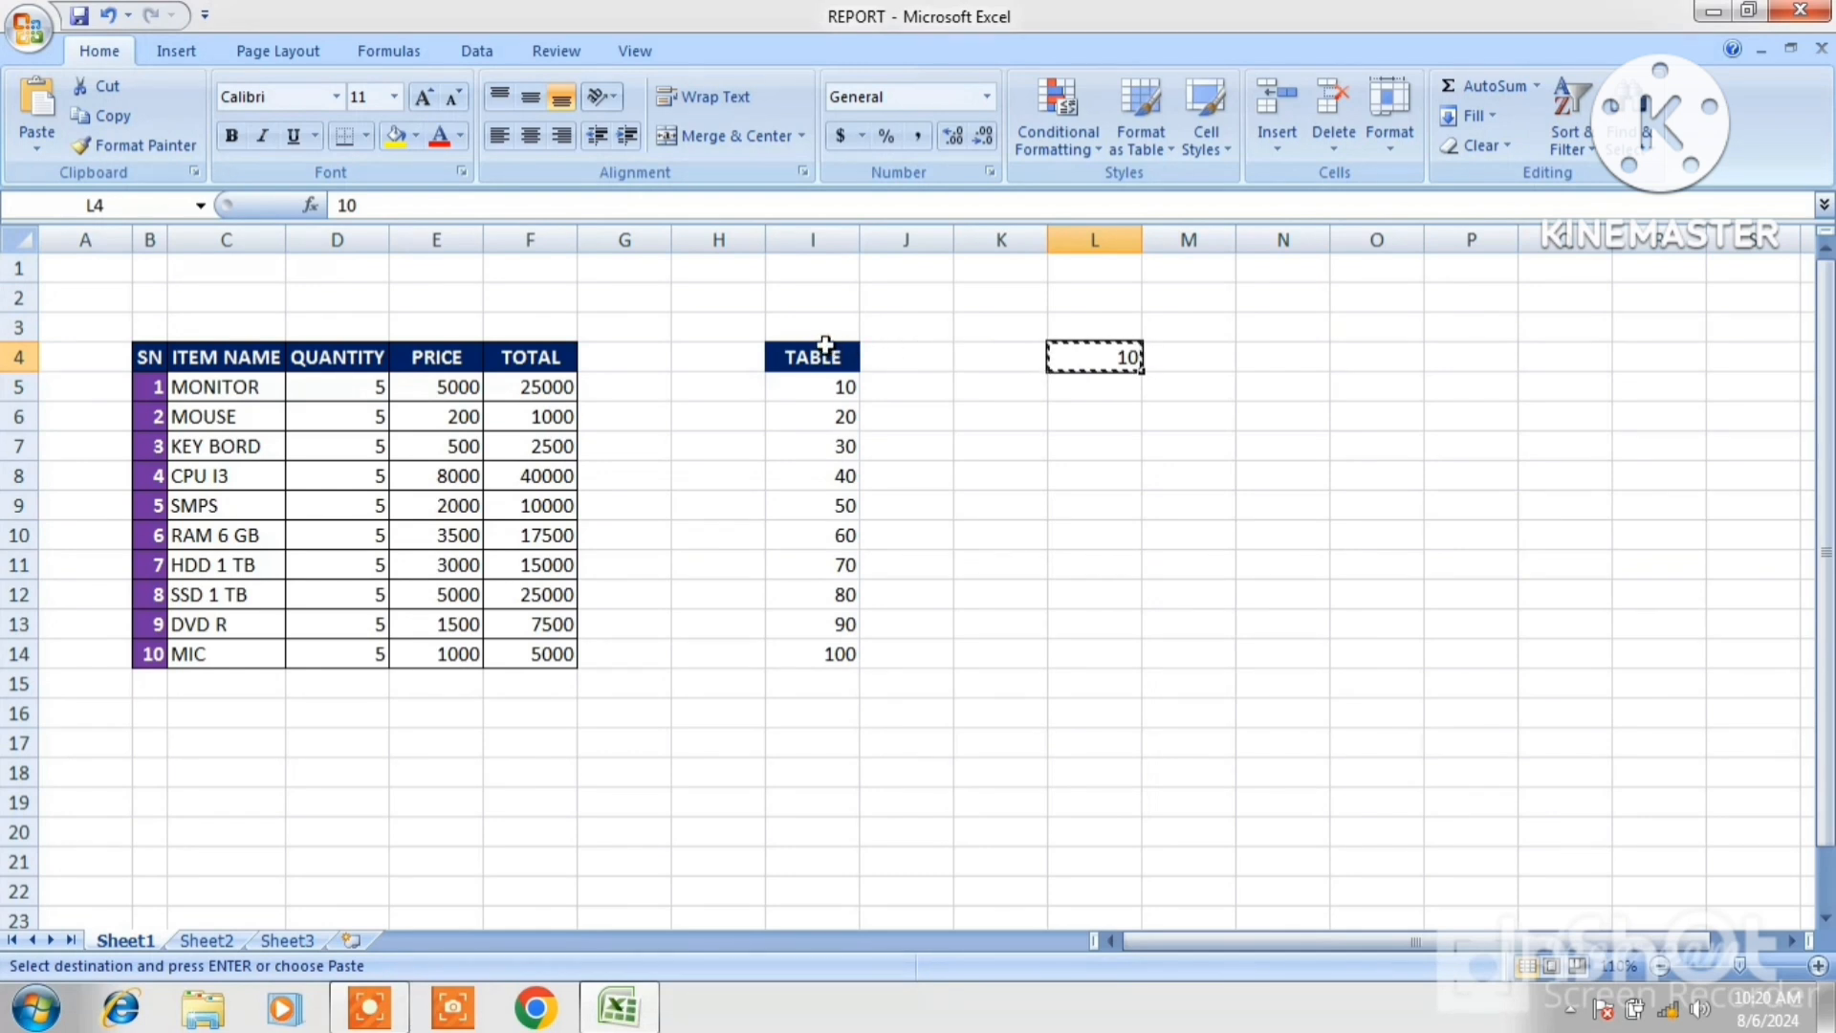
Delete the TABLE range I4:I14, shifting the remaining cells left.
{"action": "left_click_drag", "start_coordinate": [823, 344], "coordinate": [830, 651]}
{"action": "right_click", "coordinate": [834, 572]}
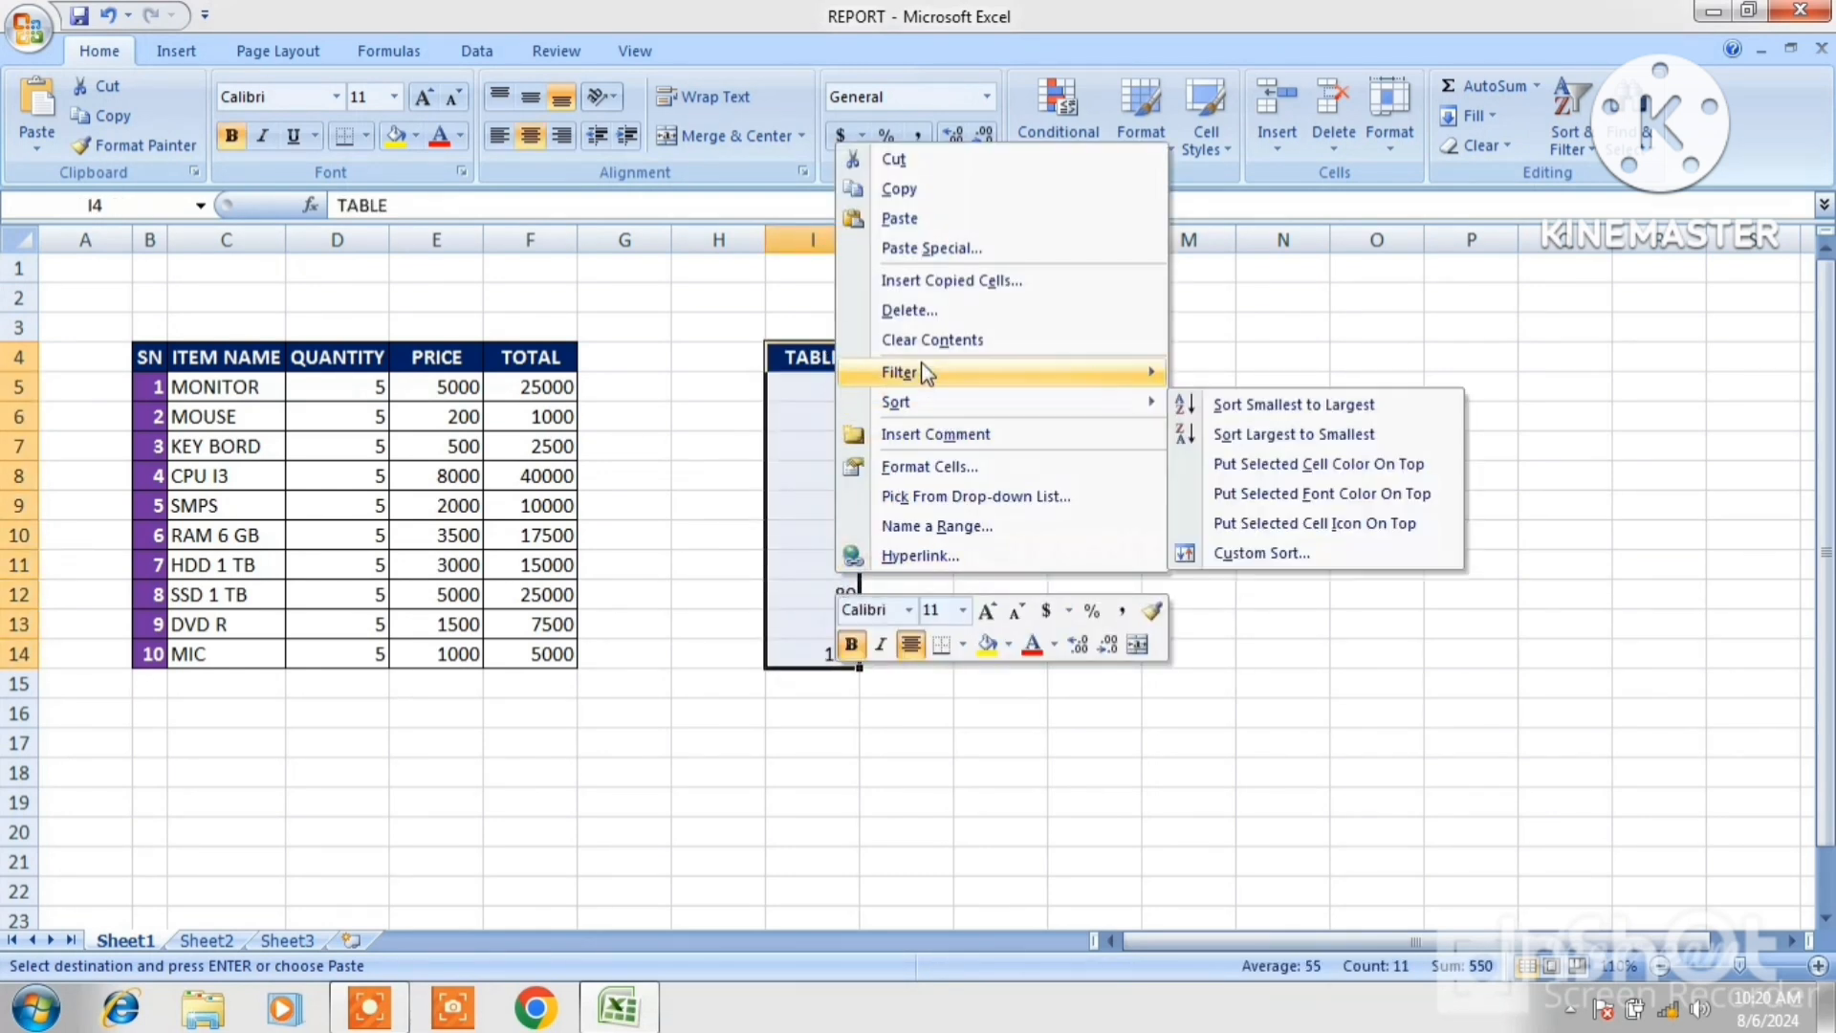
{"action": "left_click", "coordinate": [914, 311]}
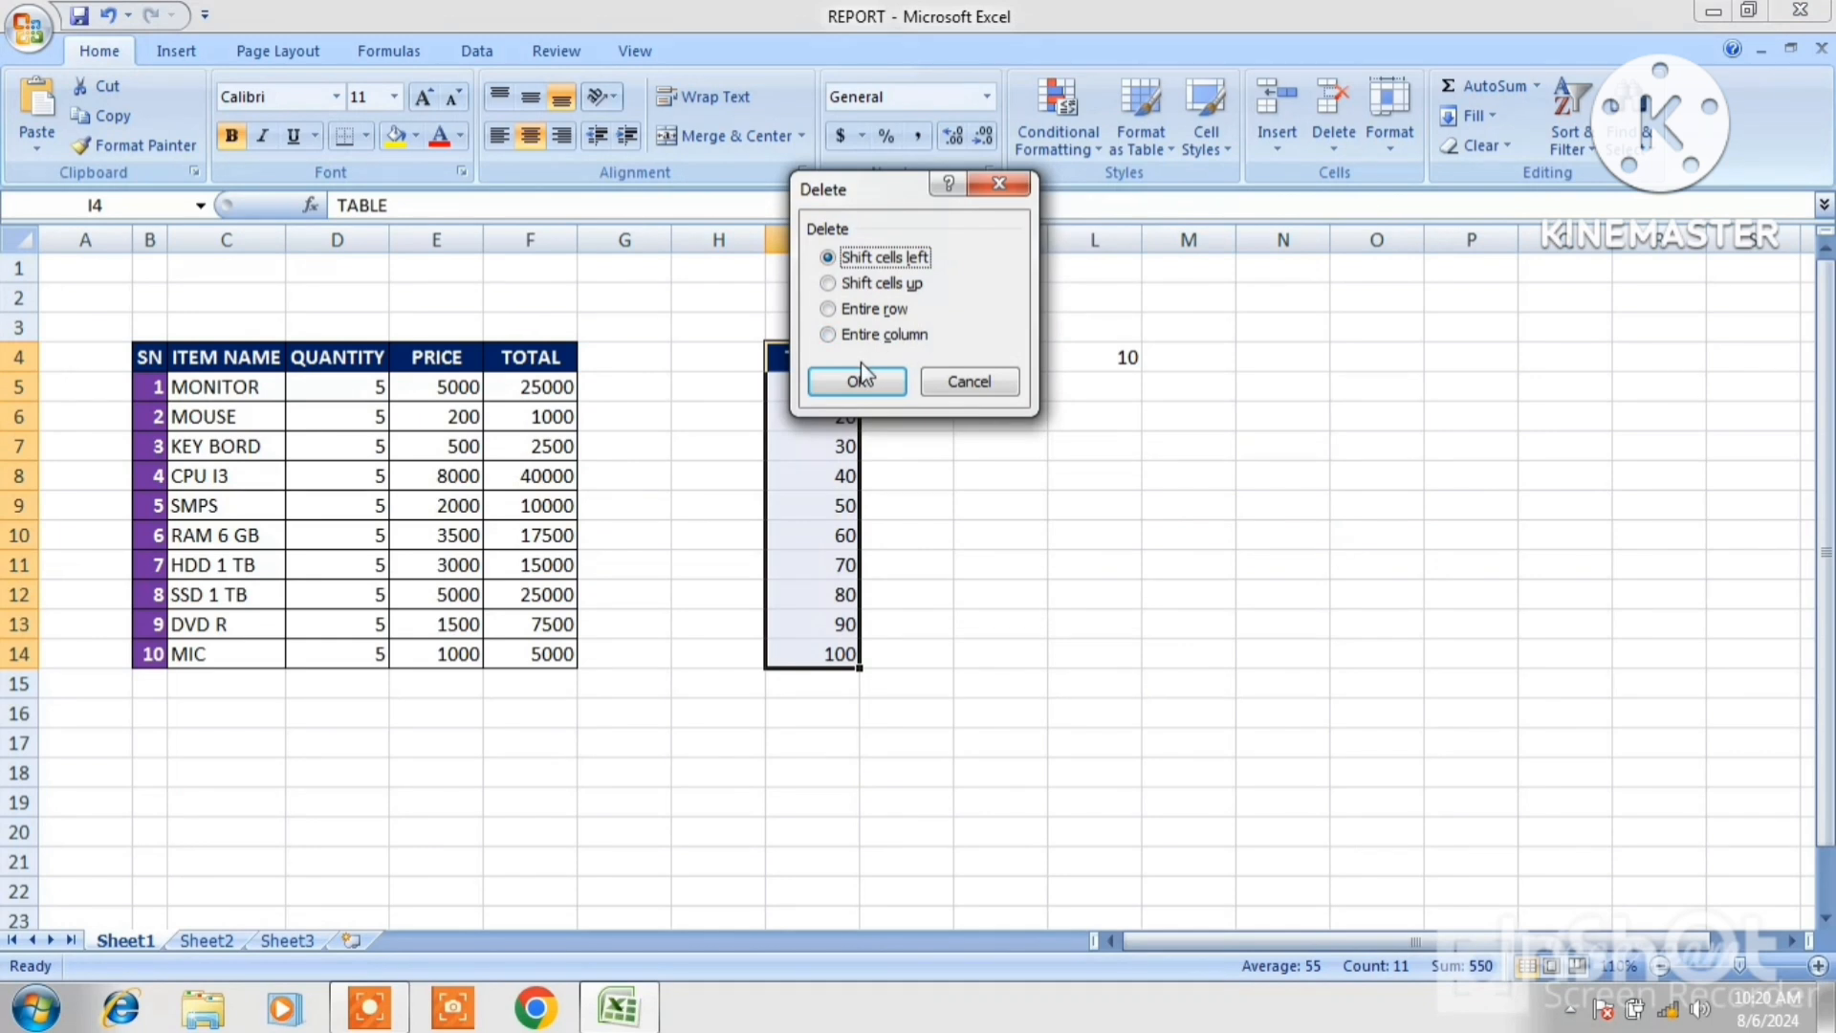
{"action": "left_click", "coordinate": [861, 379]}
{"action": "left_click", "coordinate": [1016, 352]}
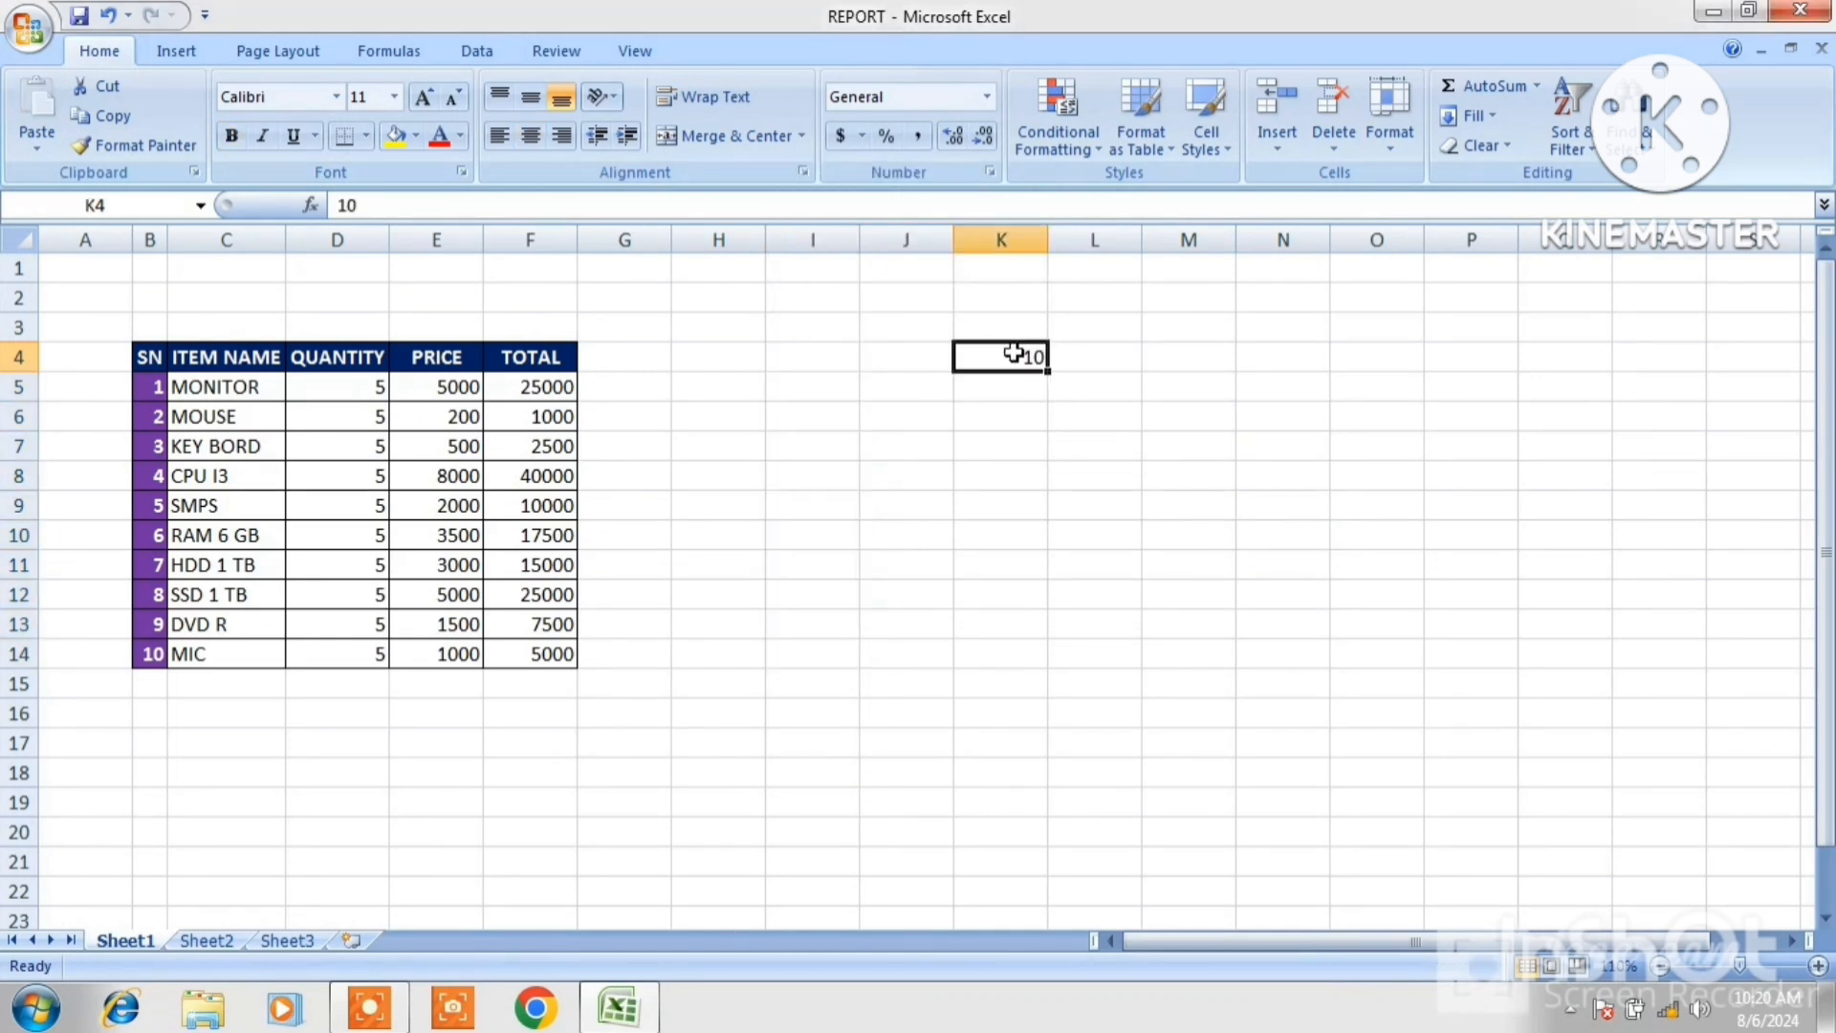
Clear the constant 10 from cell K4.
{"action": "key", "text": "BackSpace"}
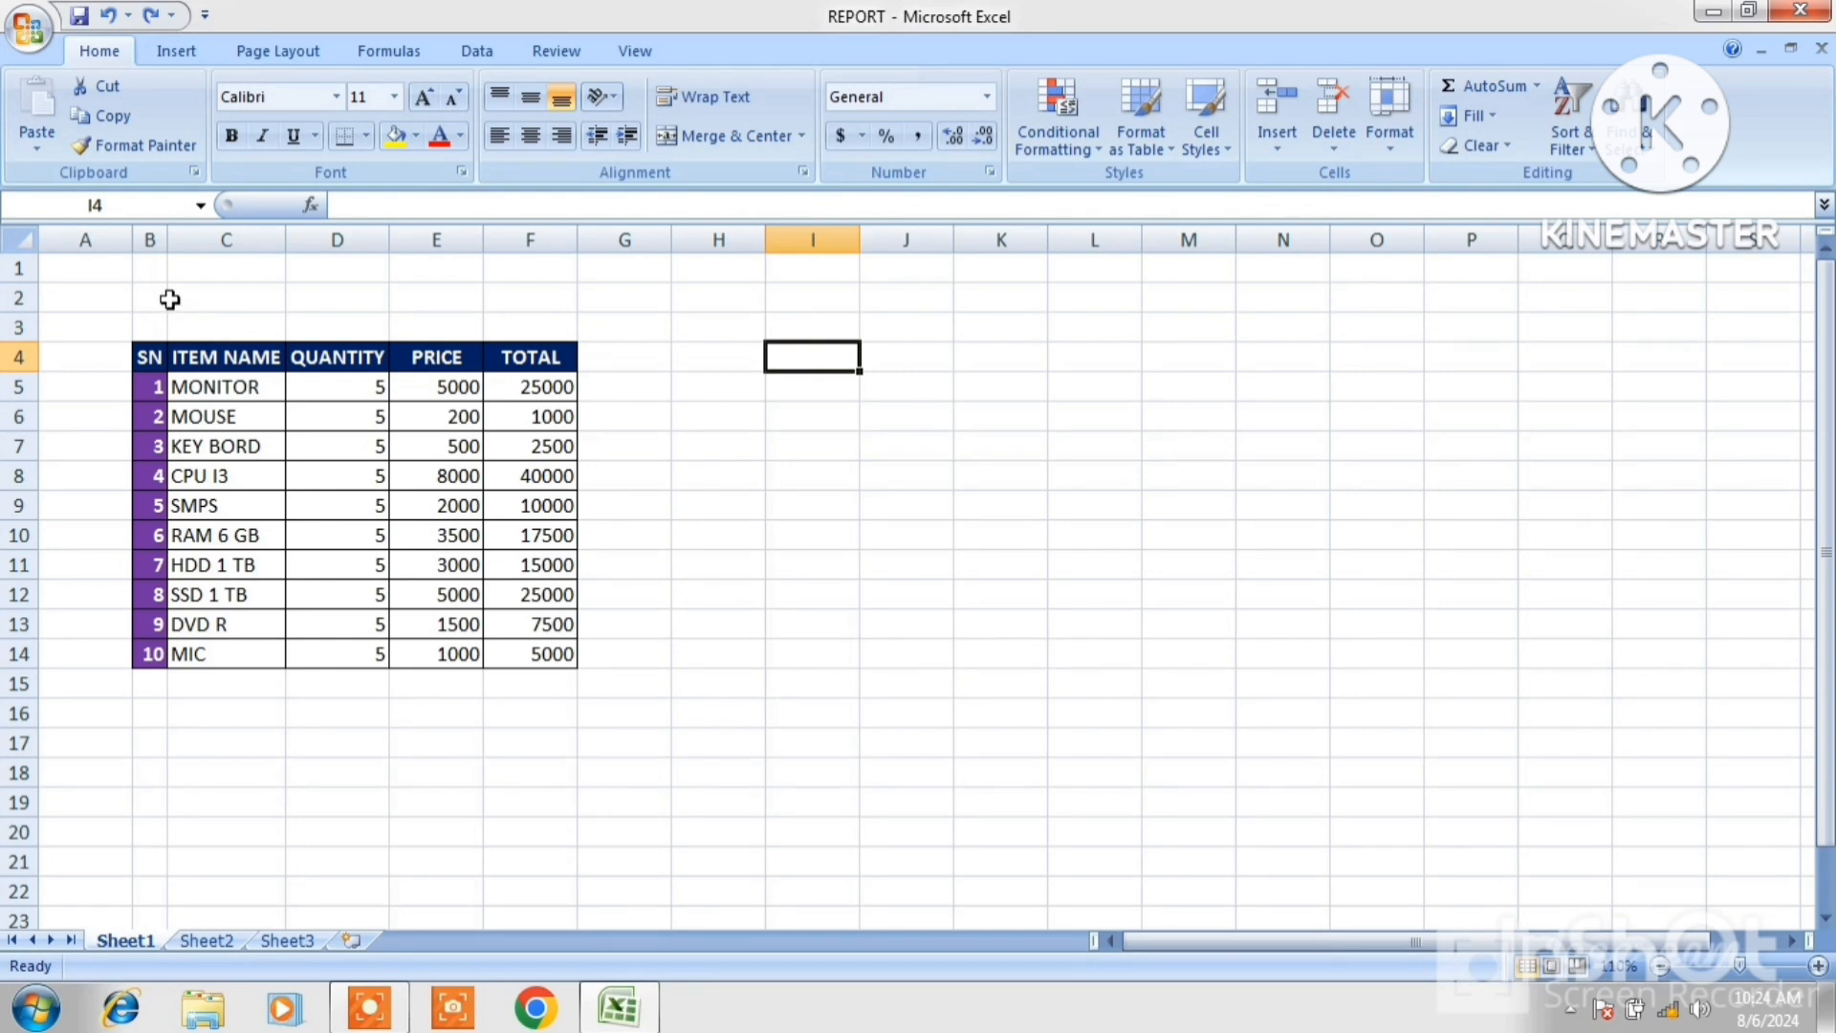
{"action": "left_click", "coordinate": [229, 386]}
{"action": "left_click", "coordinate": [221, 416]}
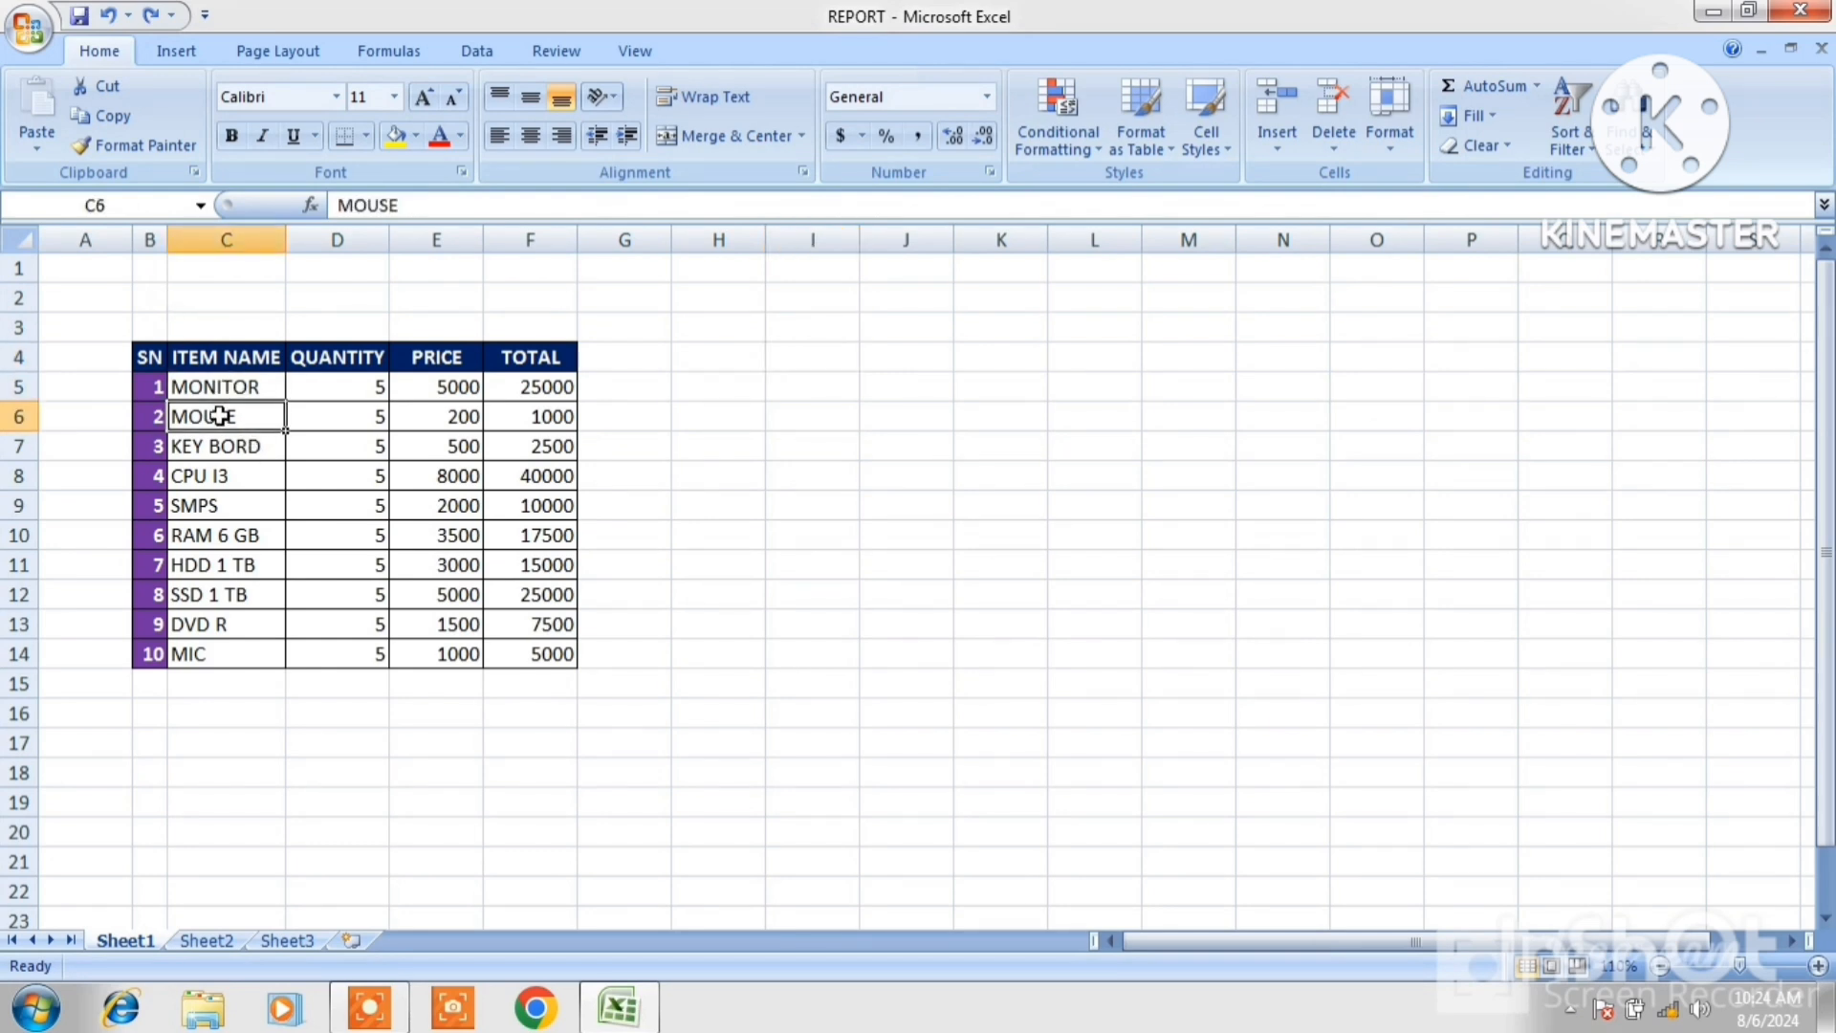
{"action": "left_click", "coordinate": [214, 507]}
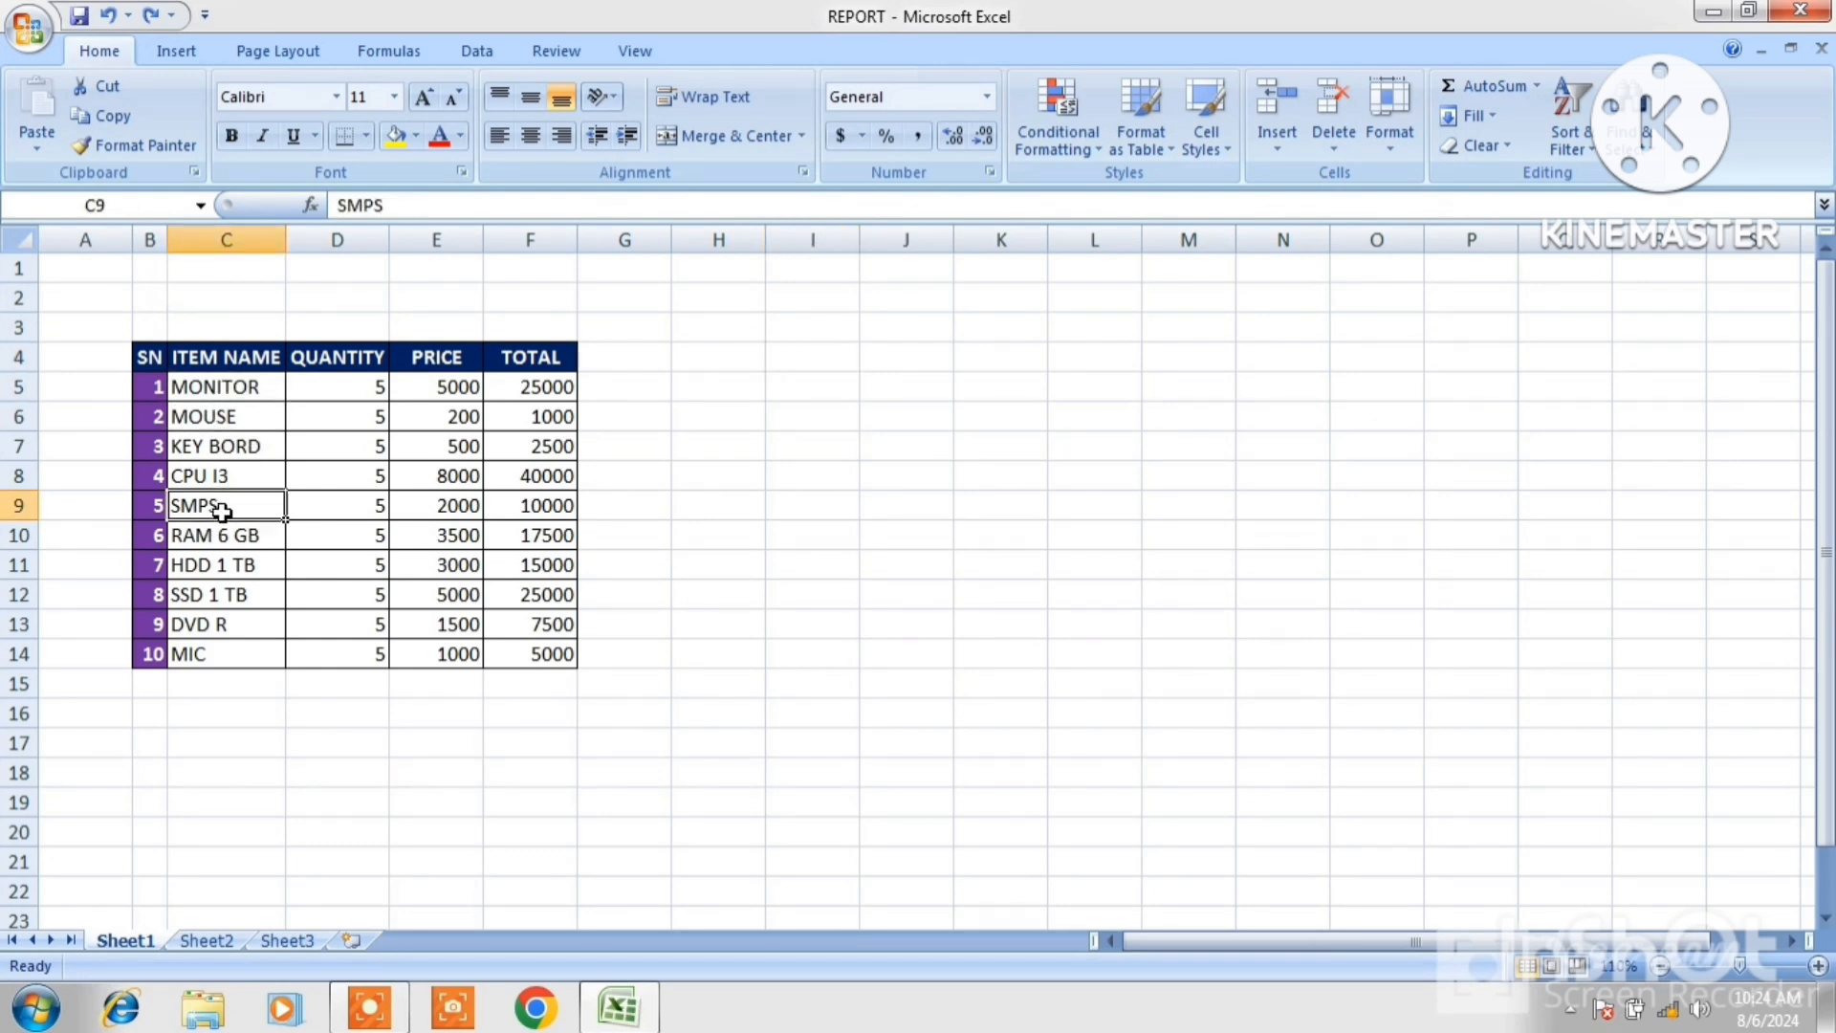
Enter FDD in I9 and CD W in I13.
{"action": "left_click", "coordinate": [781, 509]}
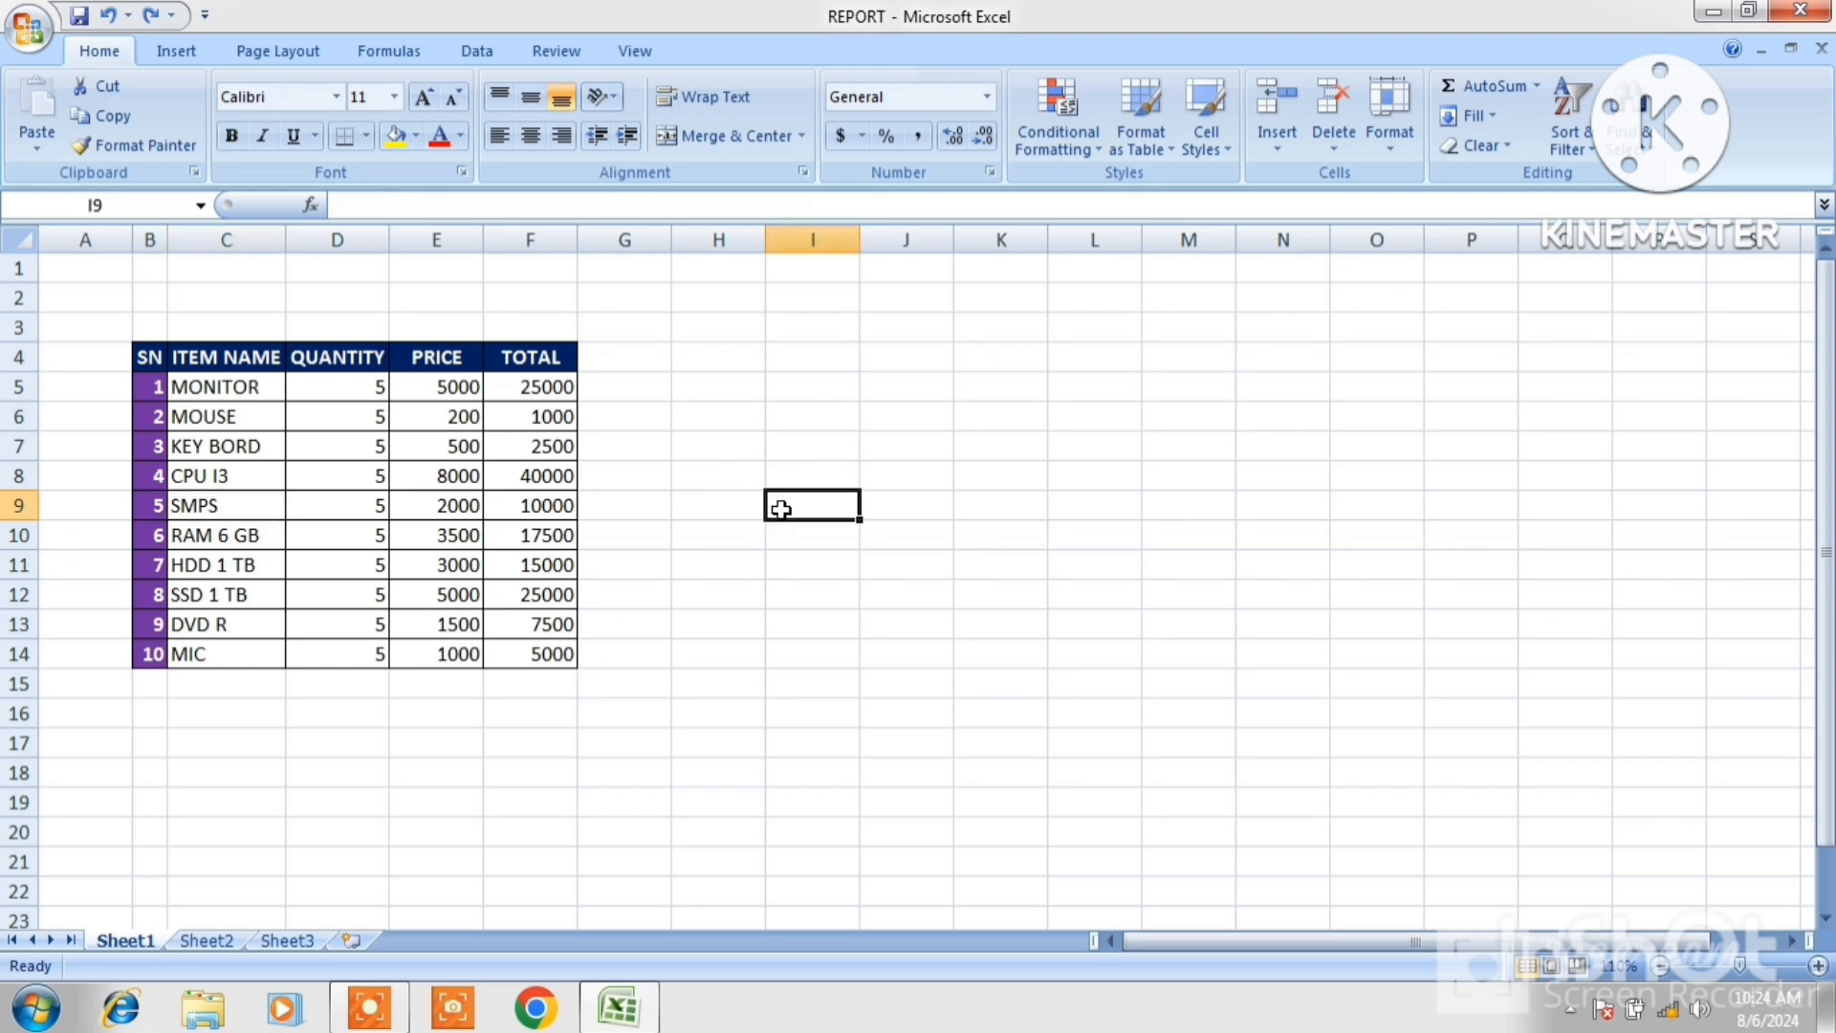
{"action": "type", "text": "F"}
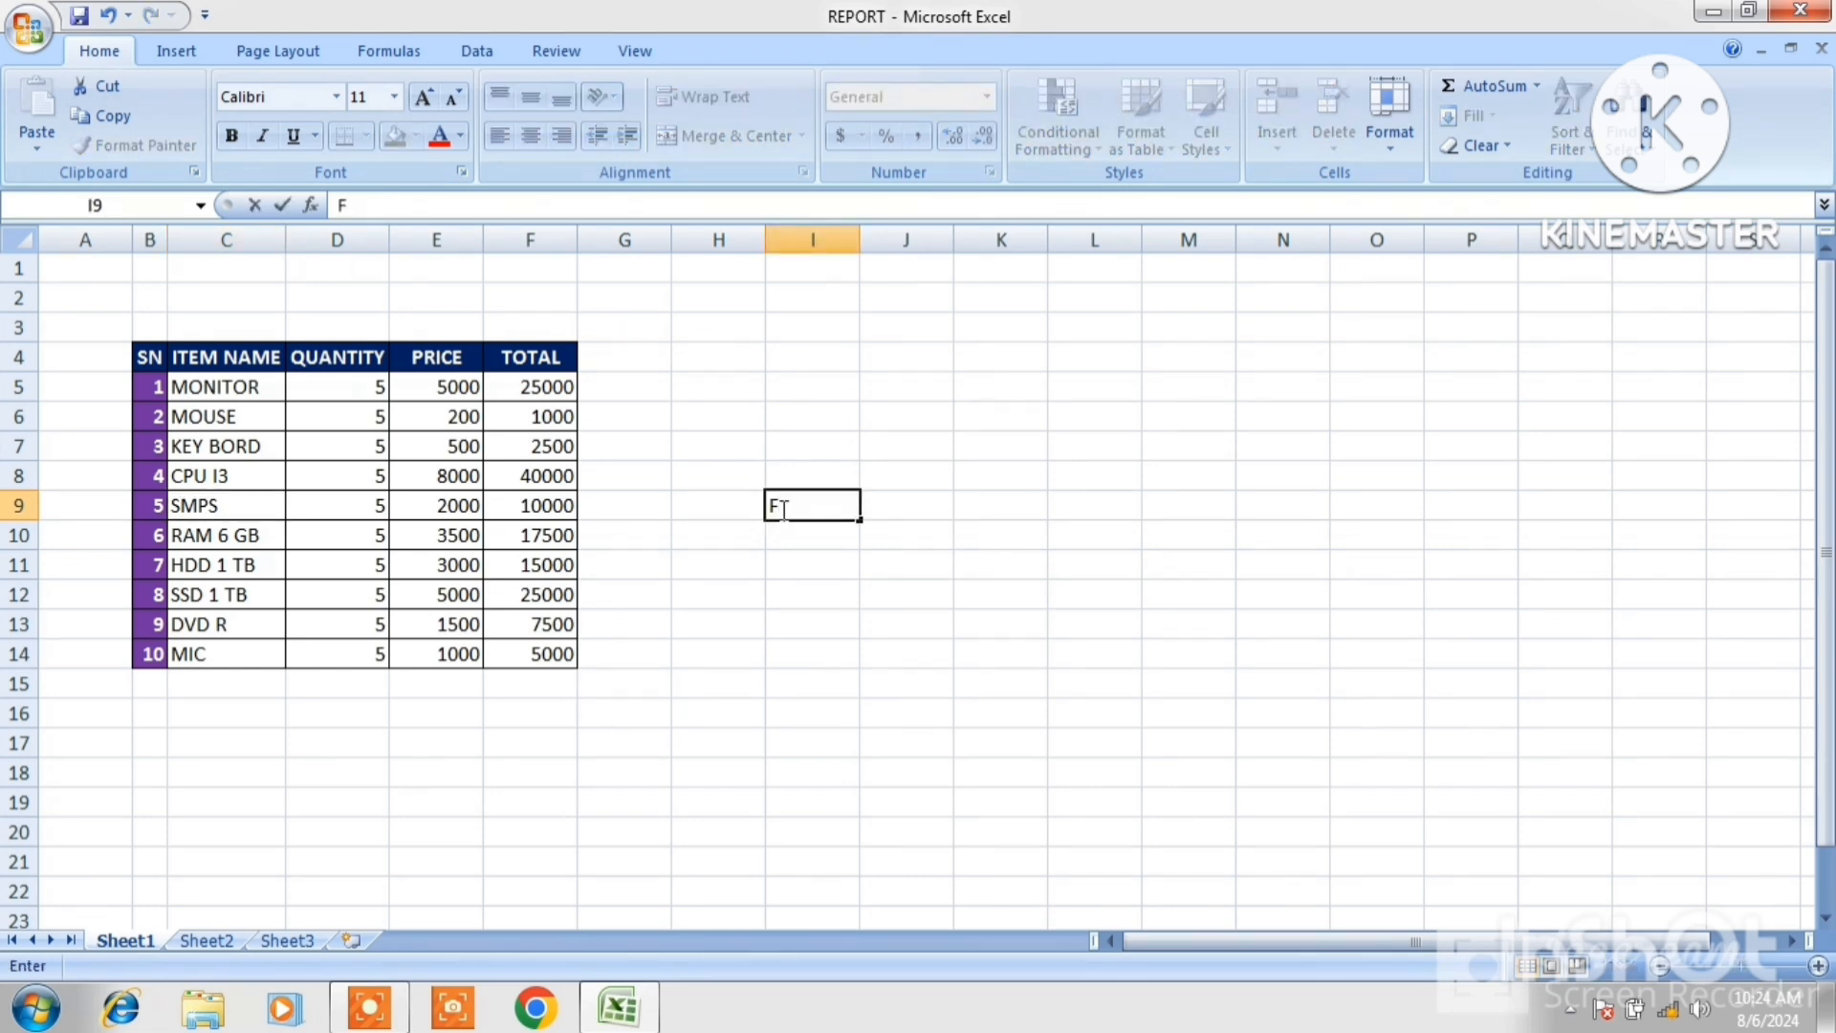
{"action": "type", "text": "DD"}
{"action": "left_click", "coordinate": [792, 620]}
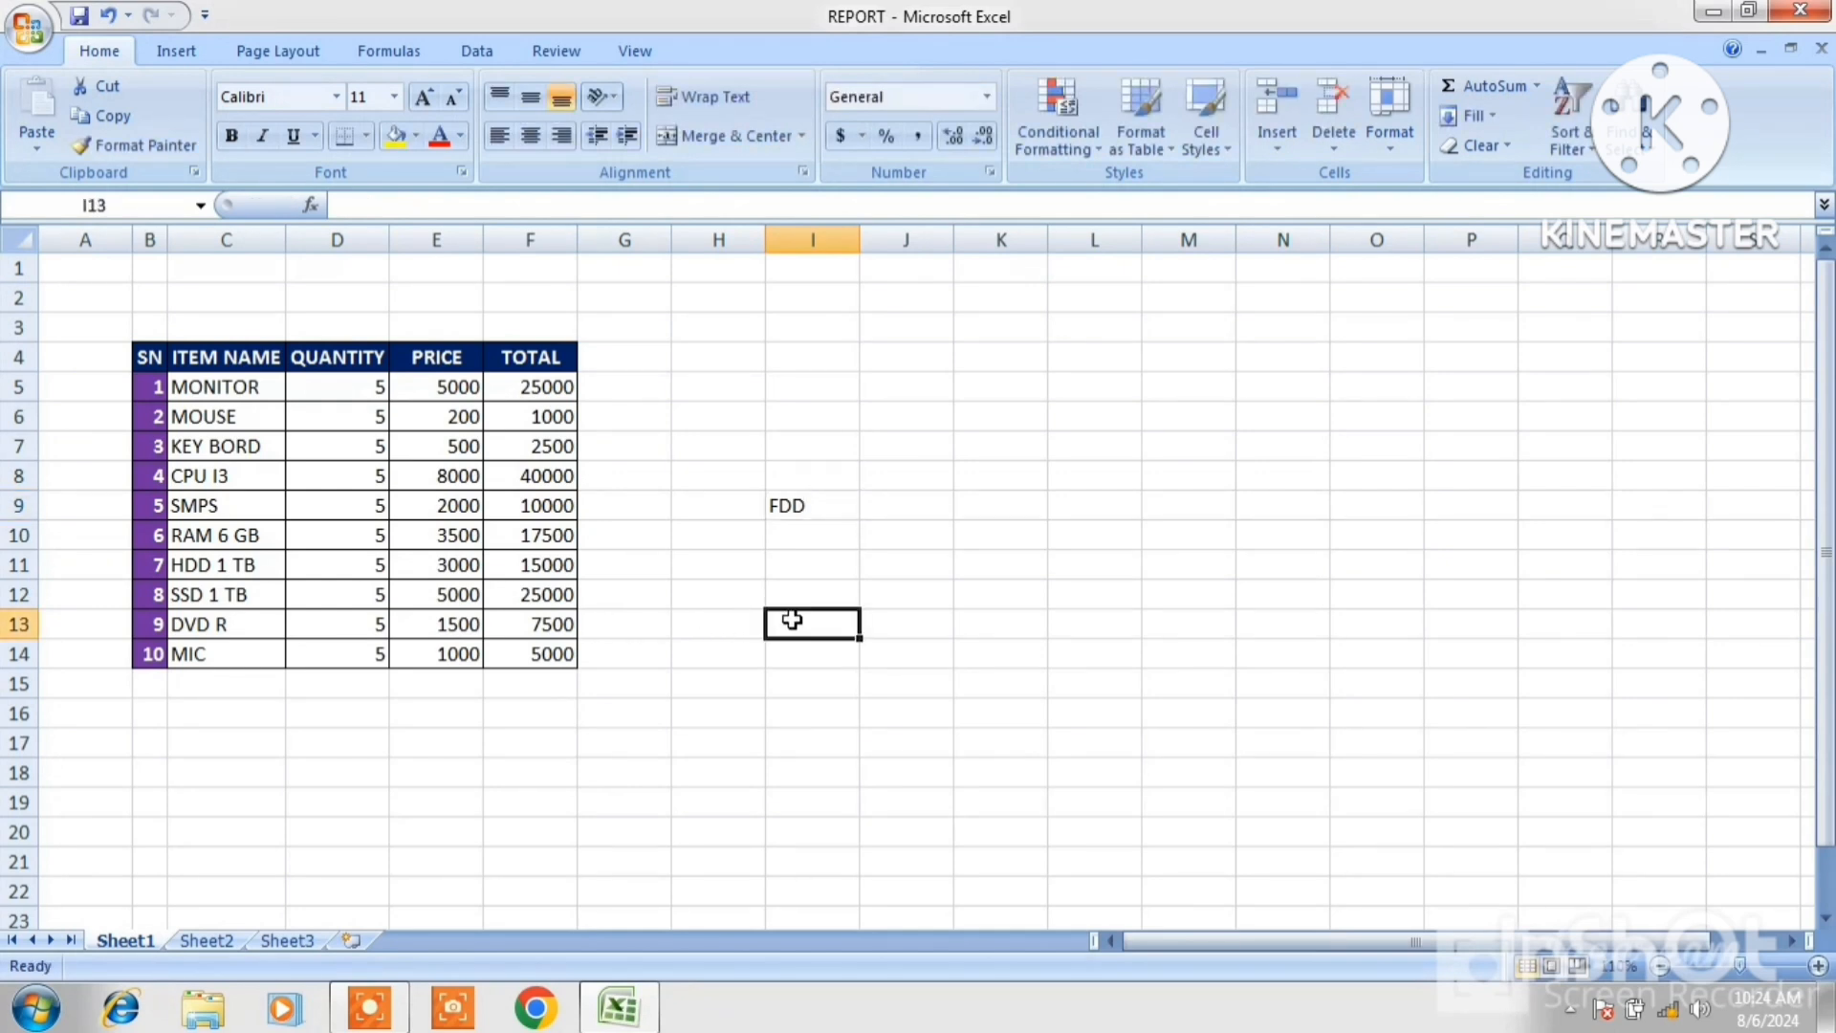
{"action": "type", "text": "CD"}
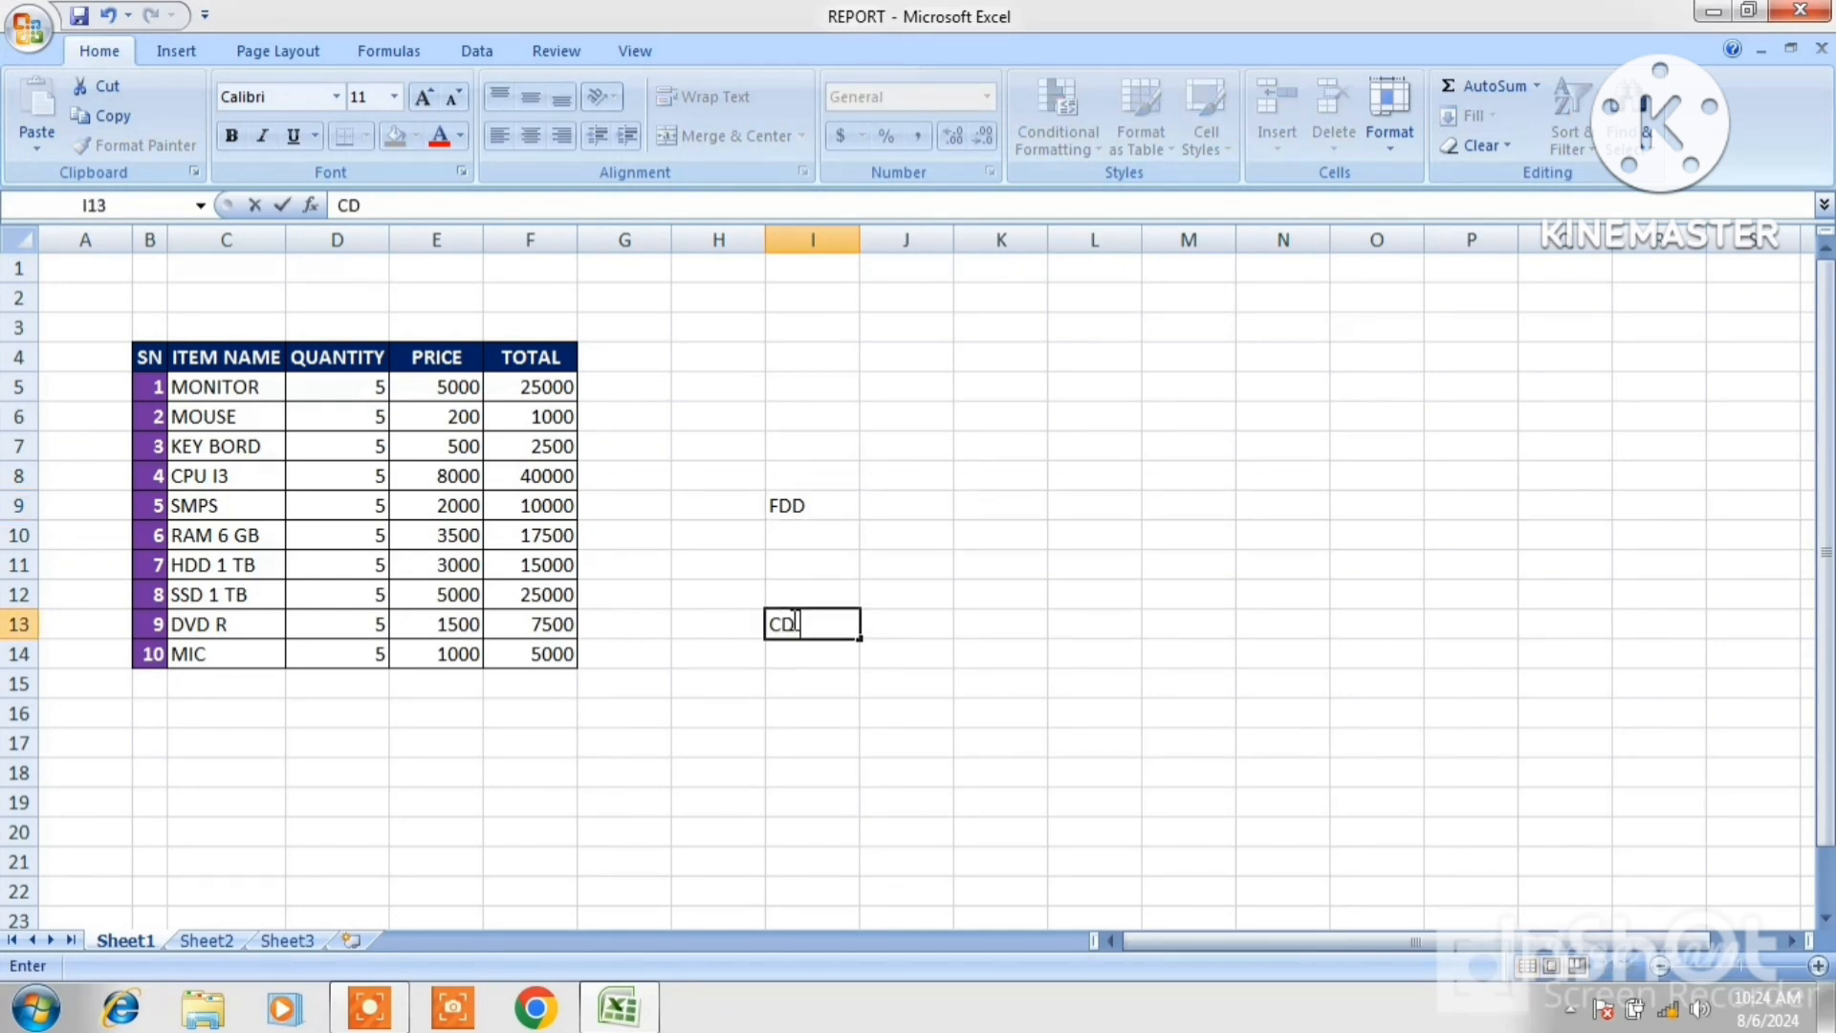
{"action": "type", "text": " W"}
Enter POWER CABLE in I14.
{"action": "left_click", "coordinate": [802, 656]}
{"action": "type", "text": "CA"}
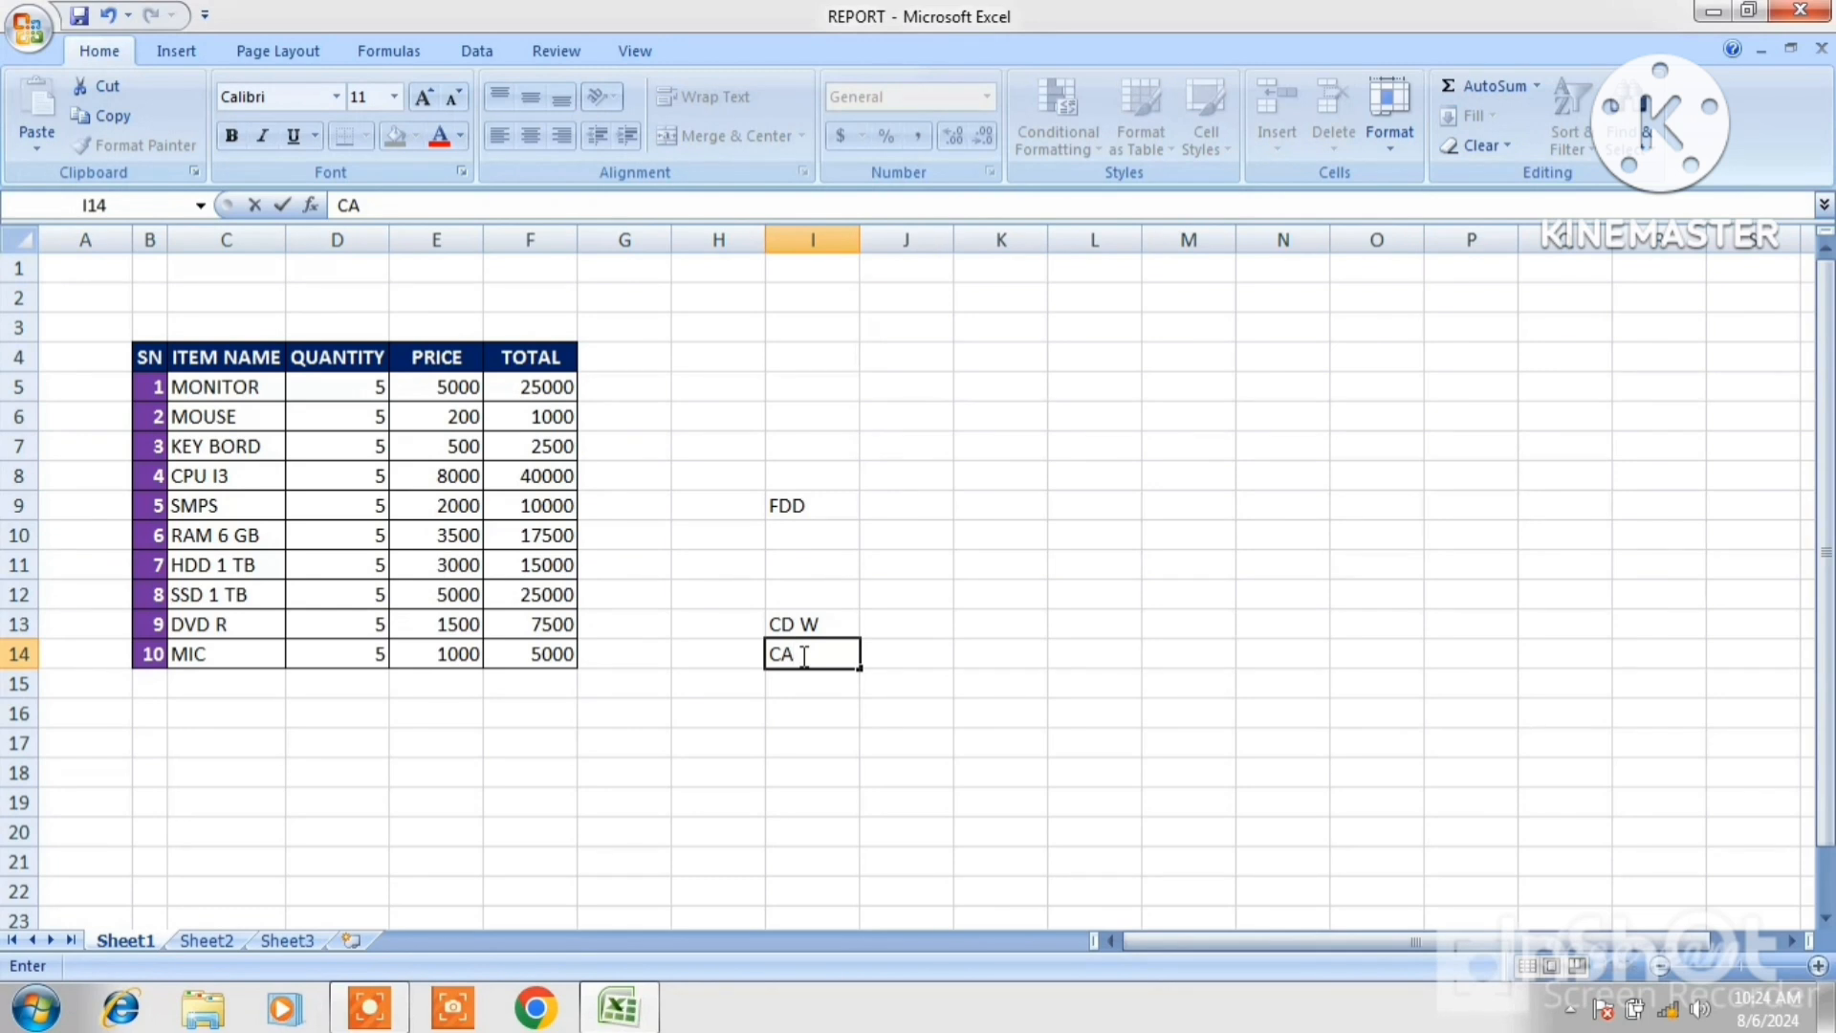
{"action": "key", "text": "BackSpace"}
{"action": "key", "text": "BackSpace"}
{"action": "type", "text": "OWER"}
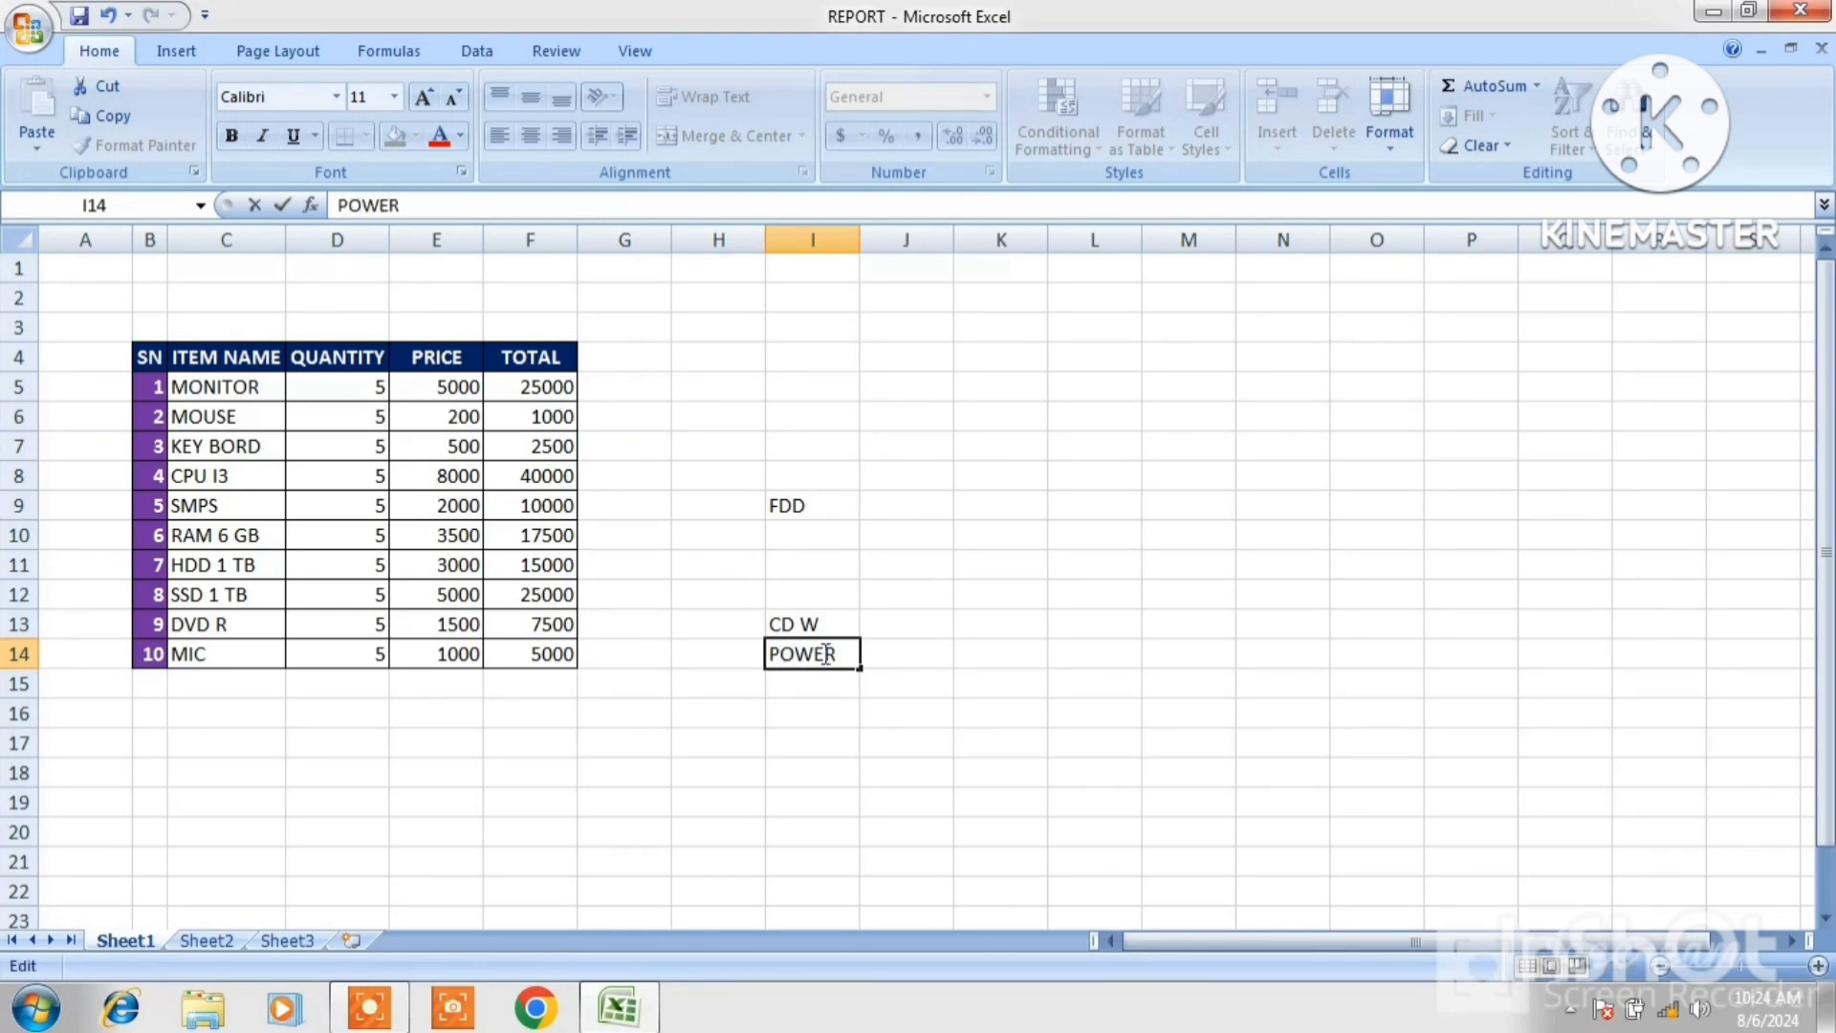
{"action": "type", "text": " CABLE"}
{"action": "left_click", "coordinate": [1051, 624]}
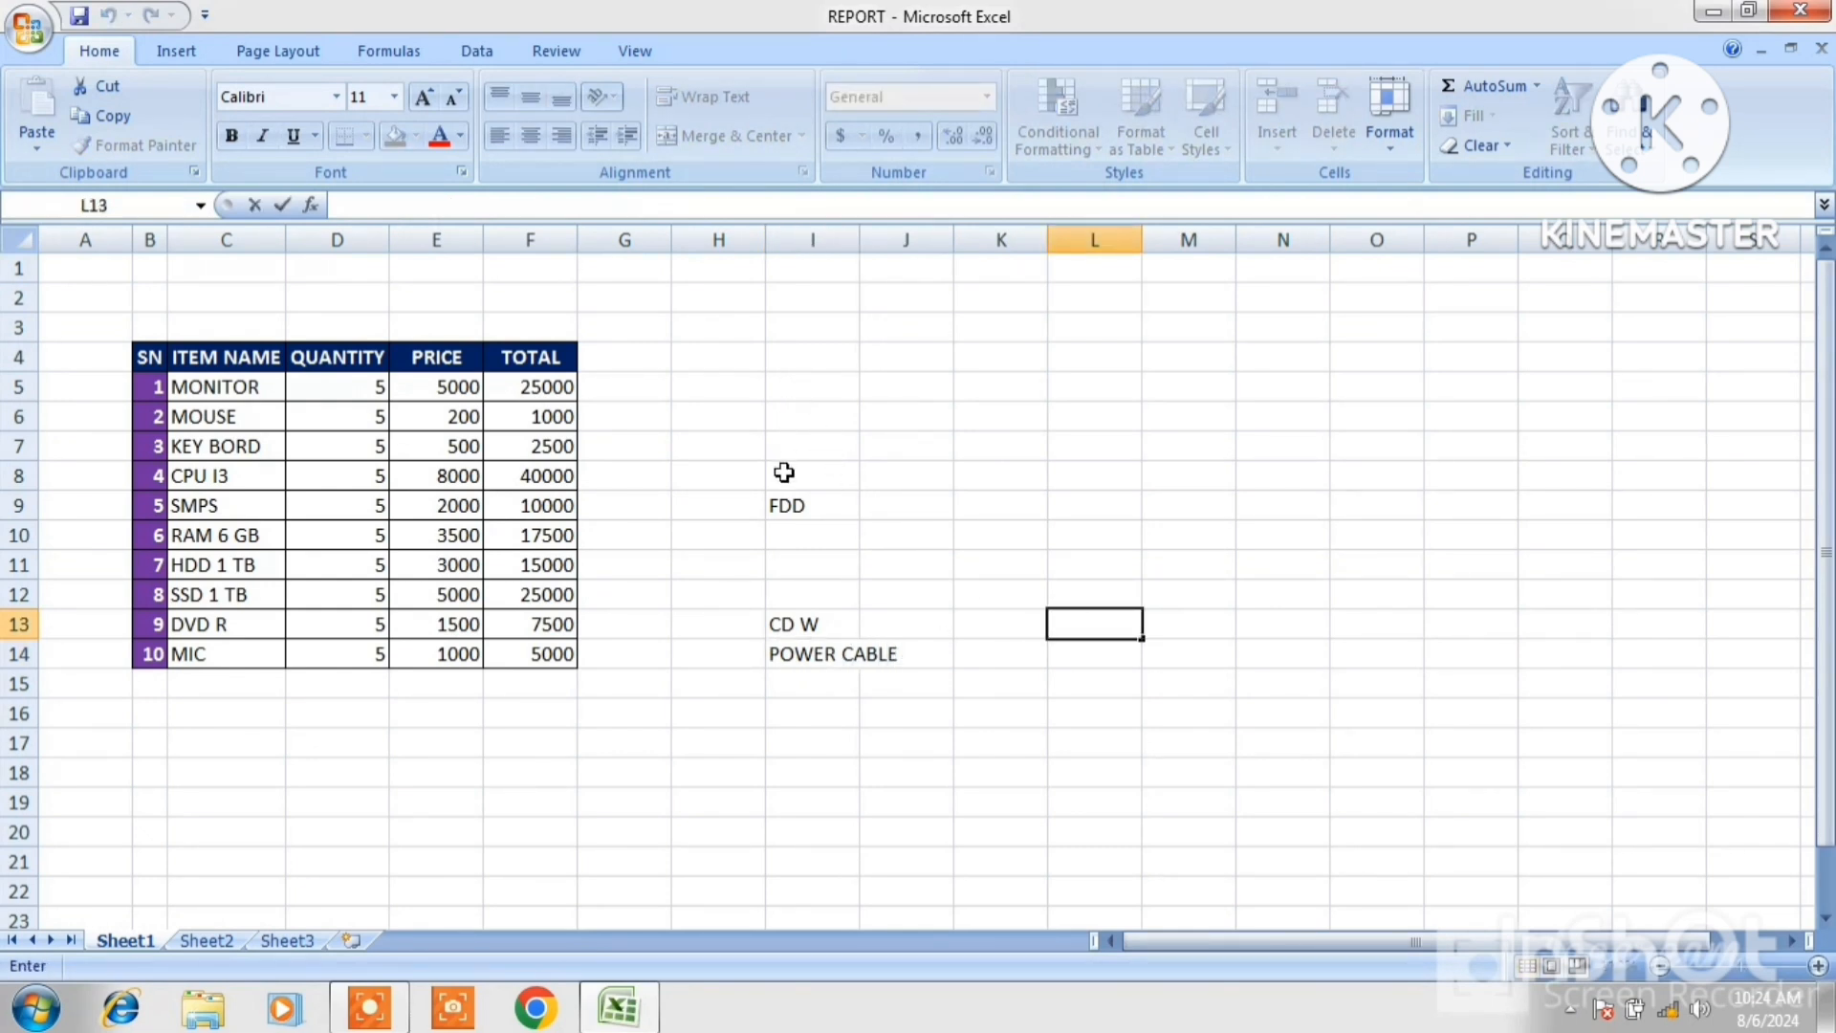
Try copying I8:I14 and pasting it over C8 in the ITEM NAME column, then undo the paste.
{"action": "left_click_drag", "start_coordinate": [784, 475], "coordinate": [847, 650]}
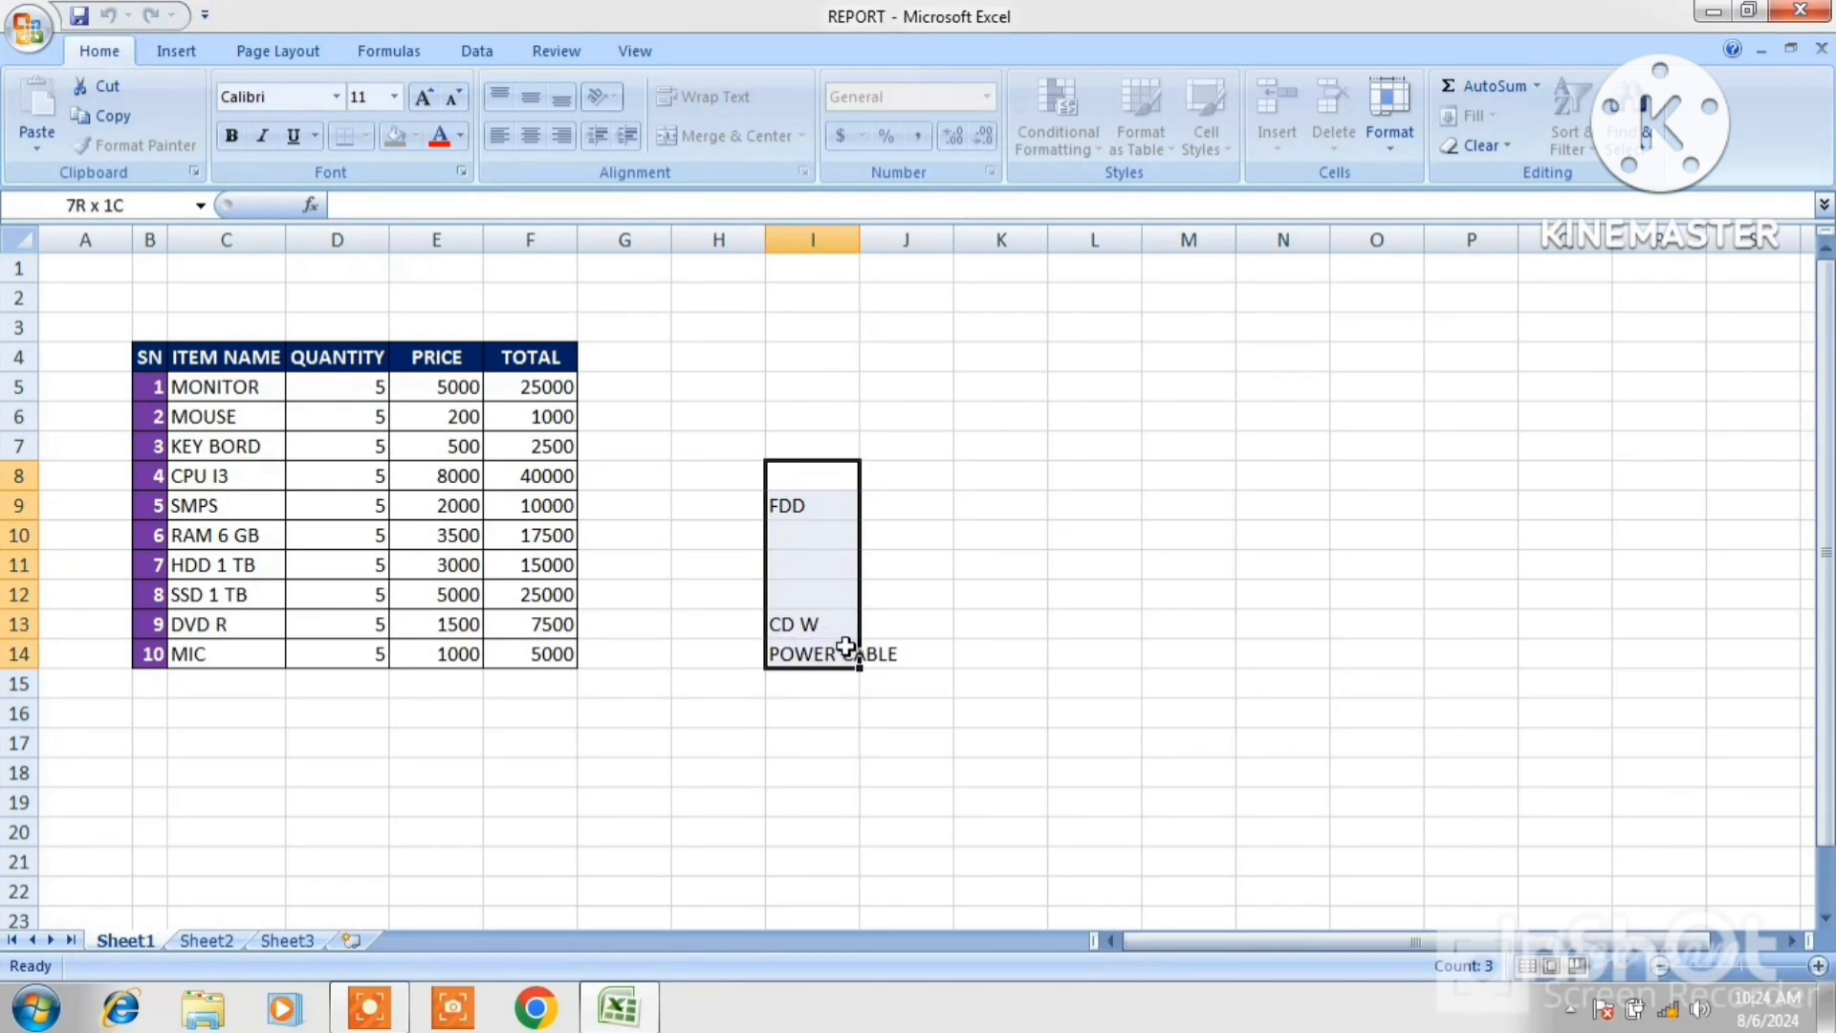
{"action": "right_click", "coordinate": [820, 593]}
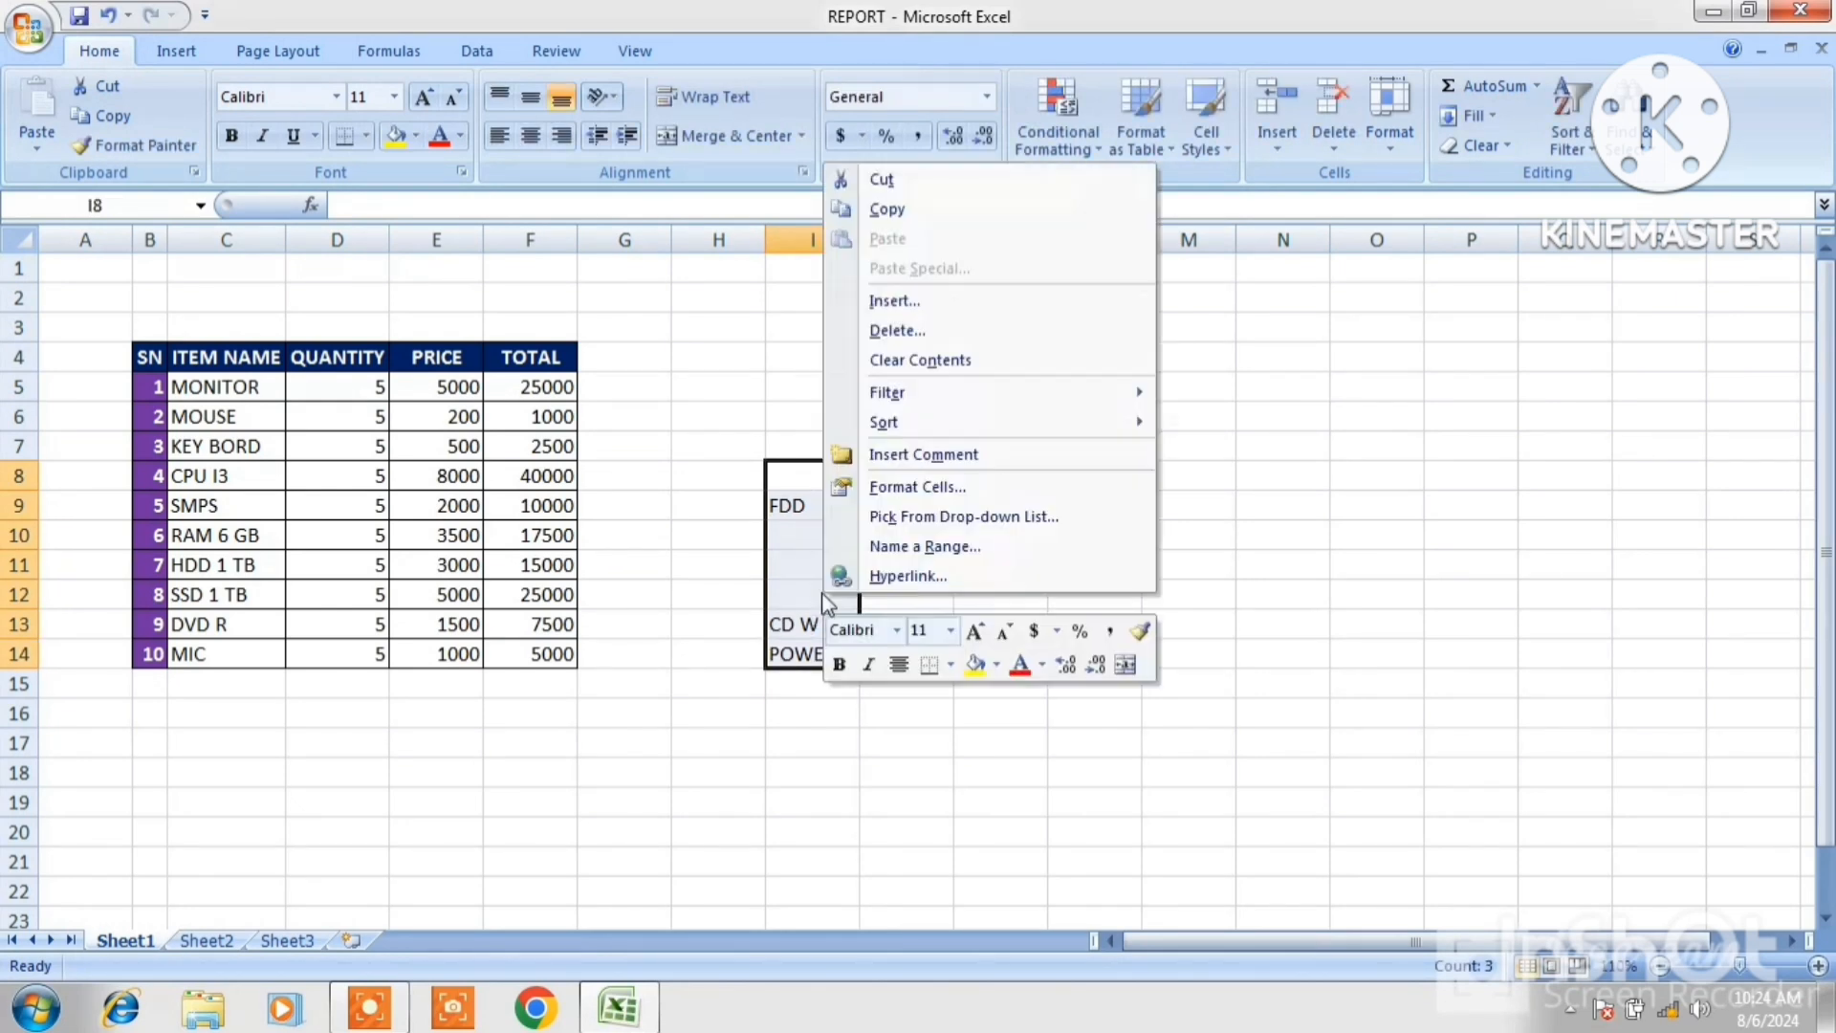
{"action": "left_click", "coordinate": [888, 210]}
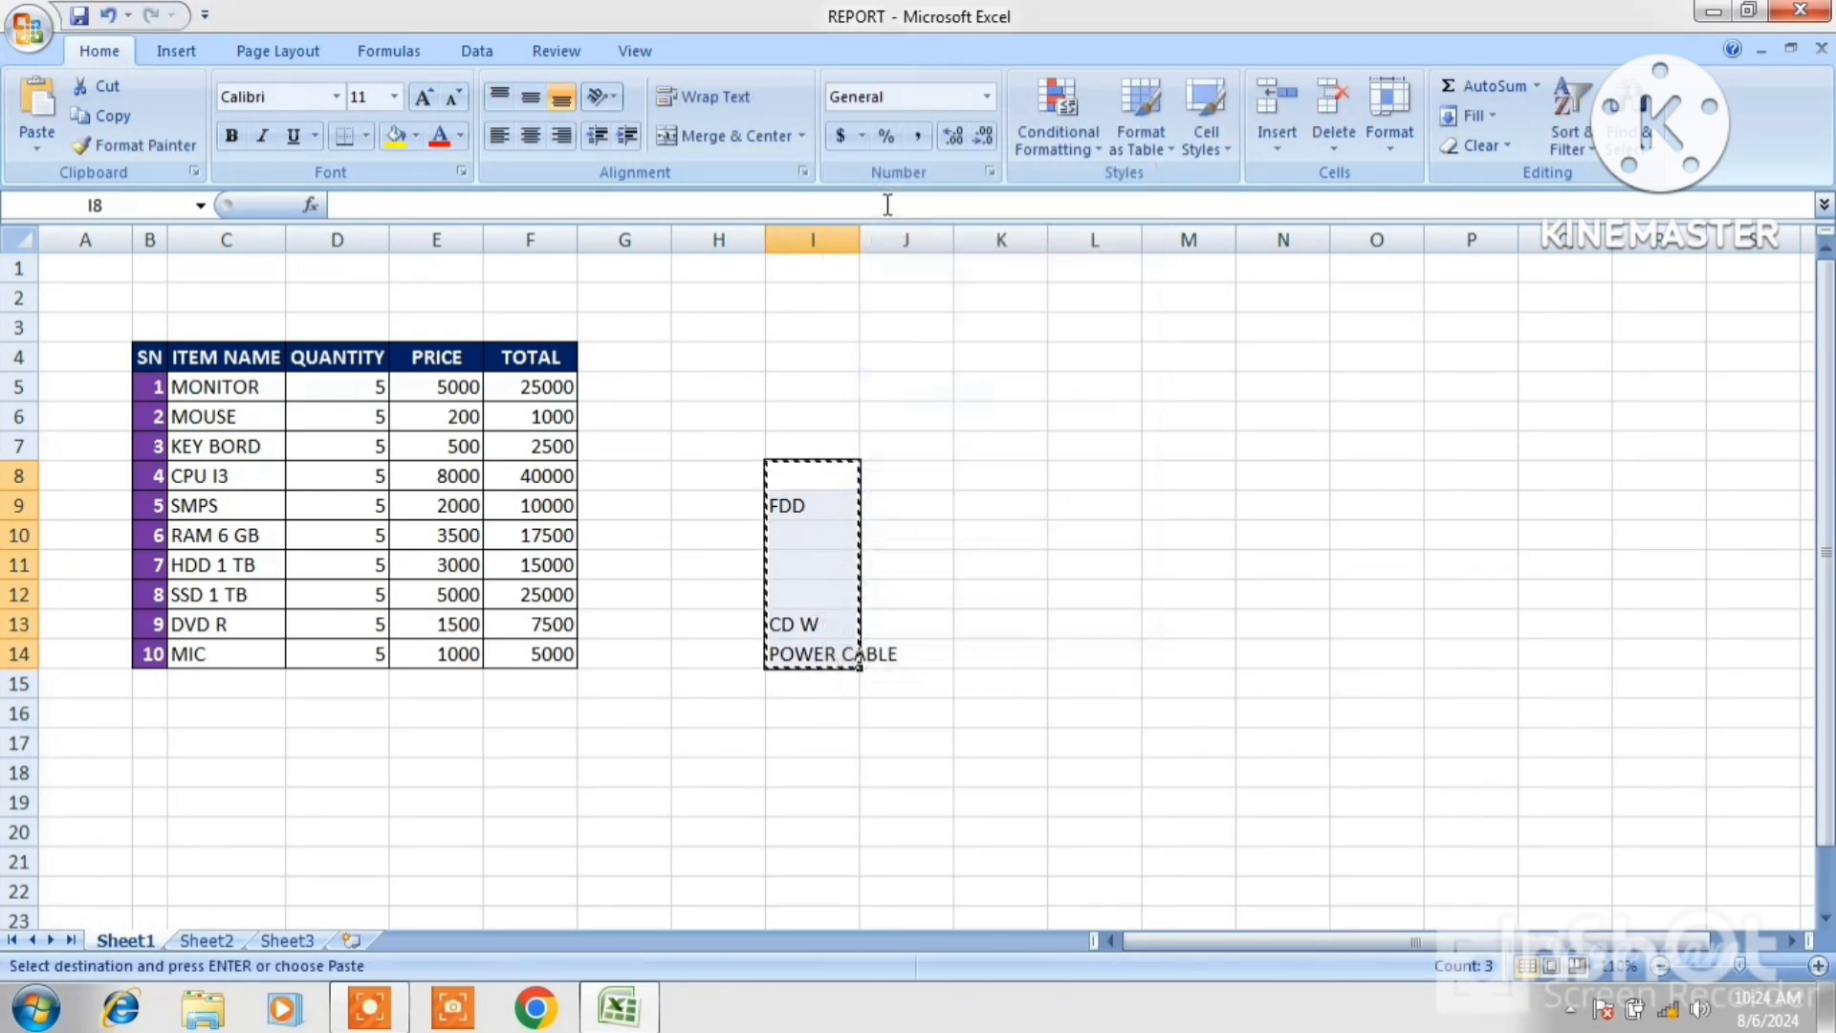
{"action": "left_click", "coordinate": [208, 478]}
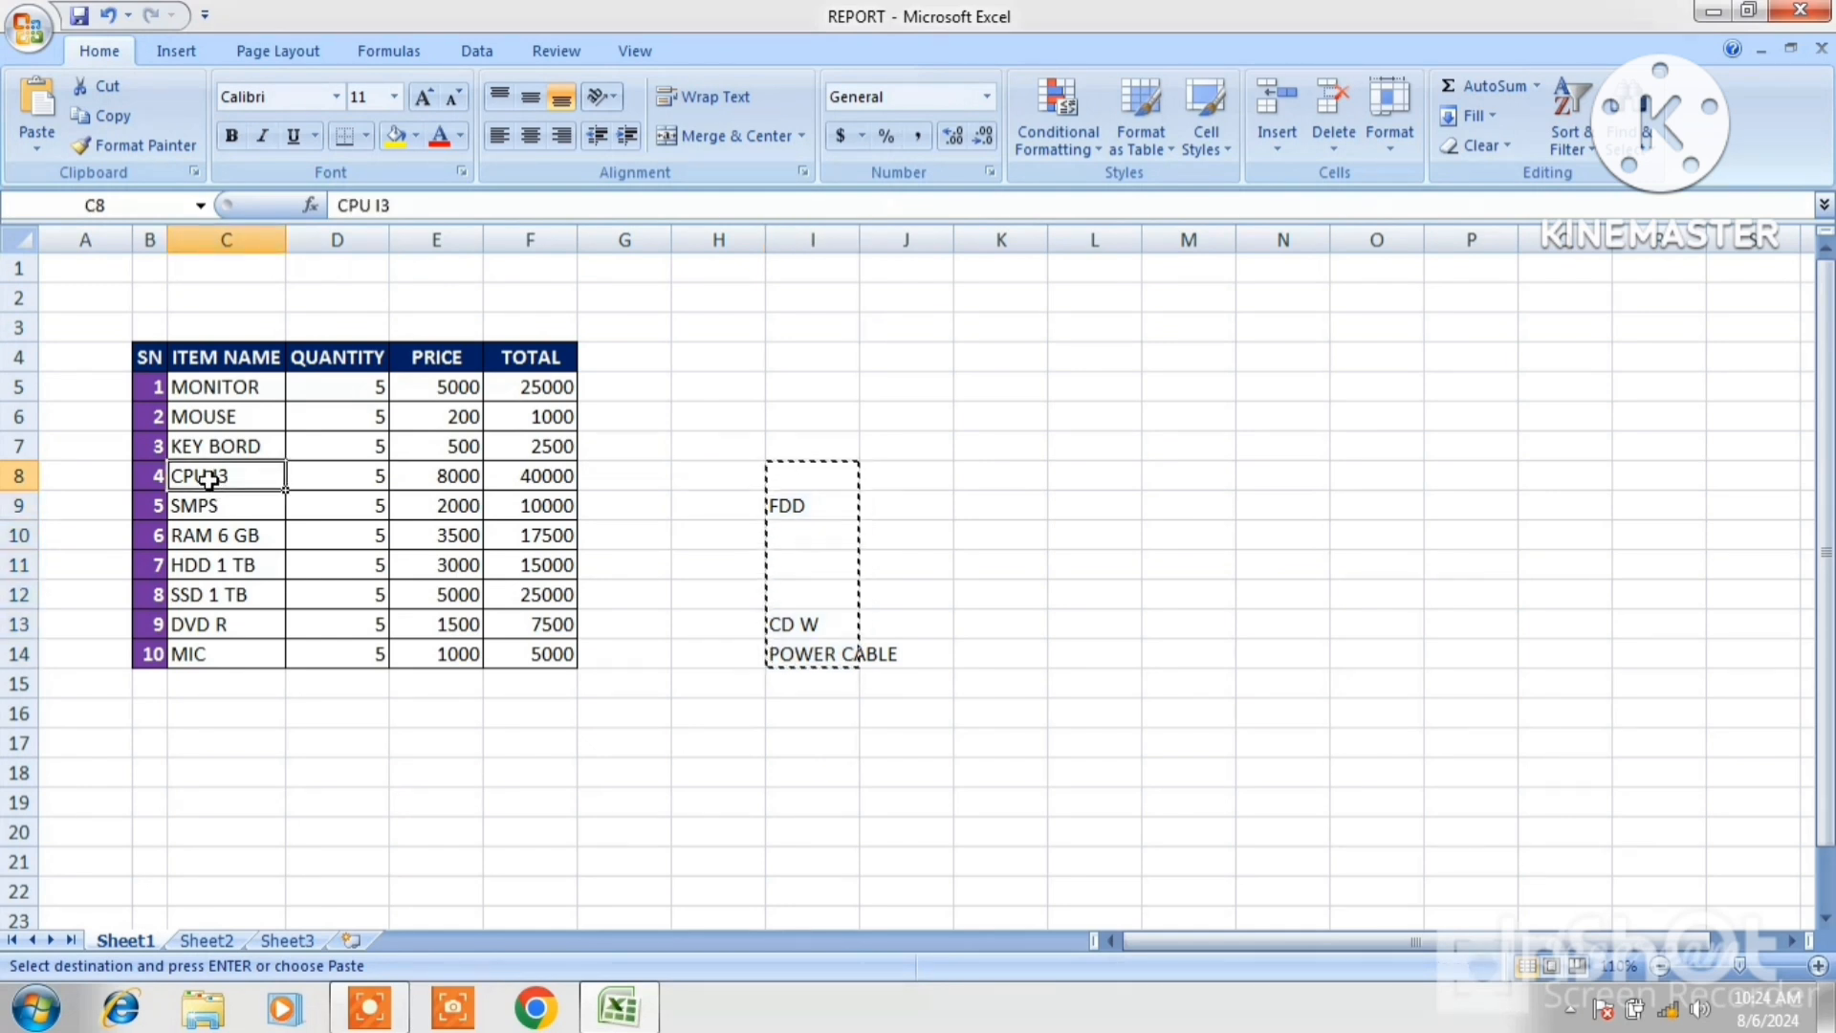
{"action": "left_click", "coordinate": [33, 120]}
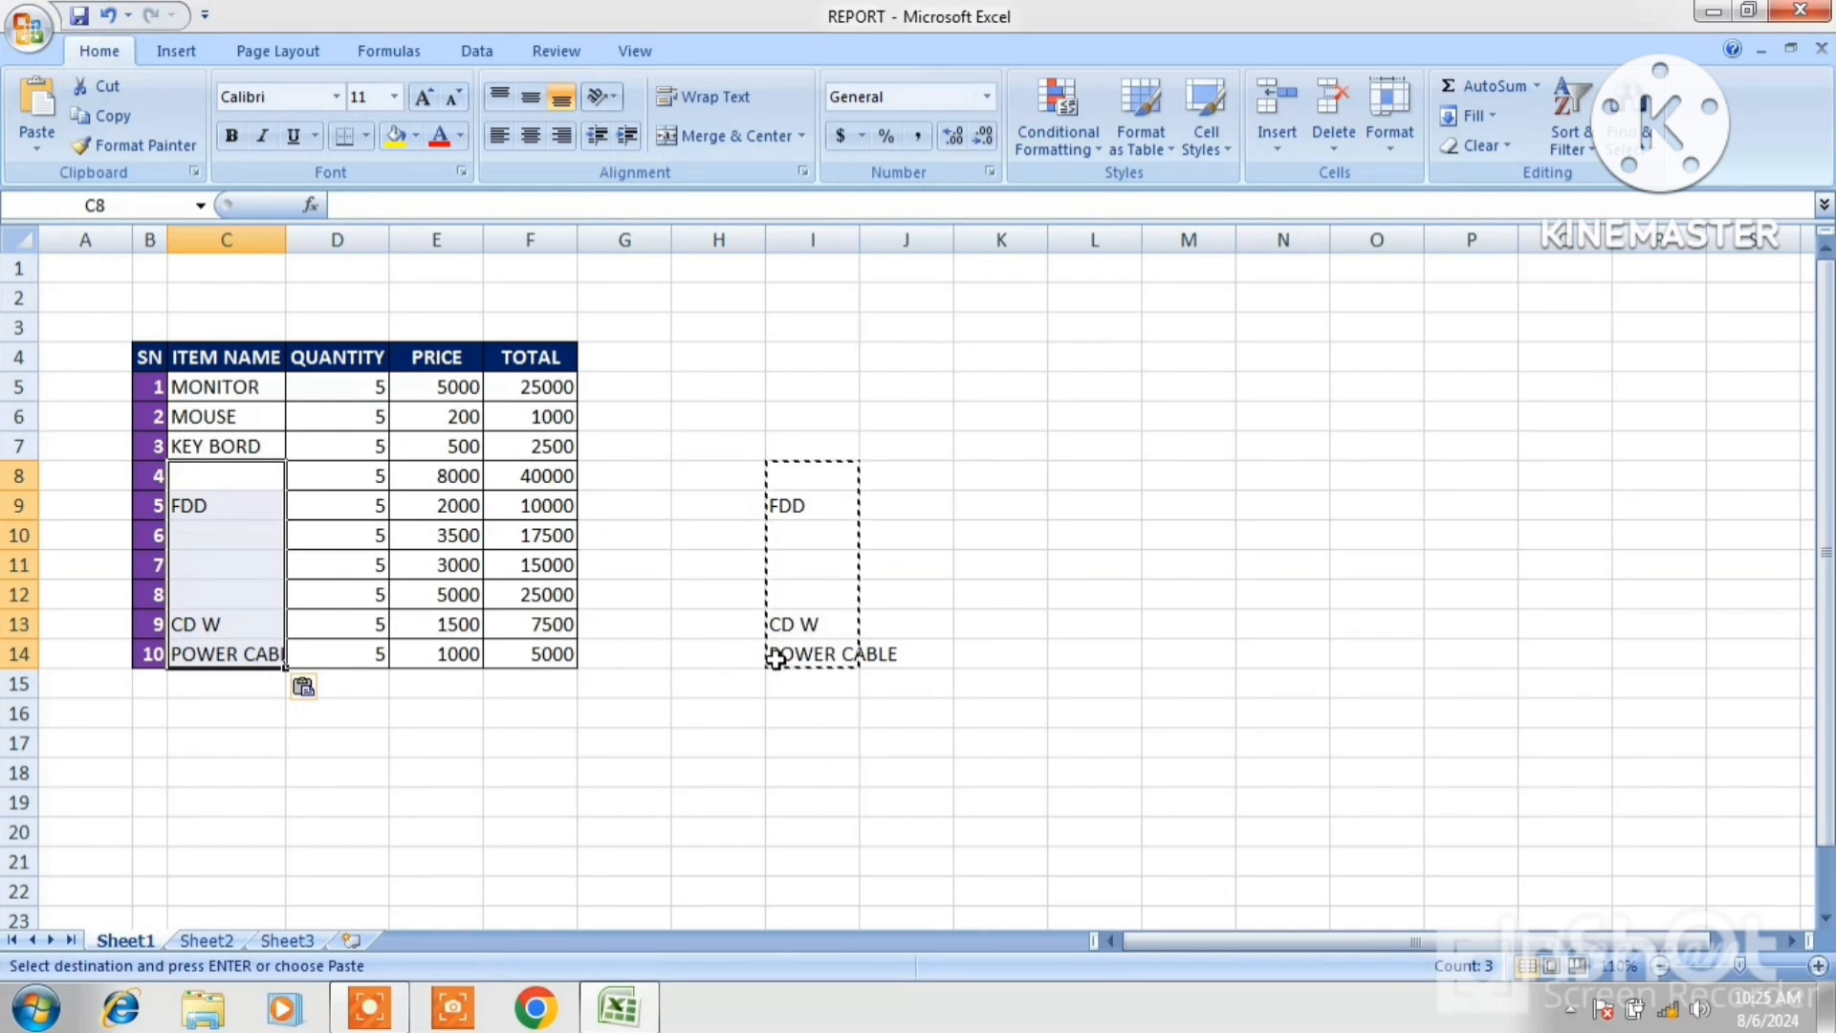
{"action": "key", "text": "ctrl+z"}
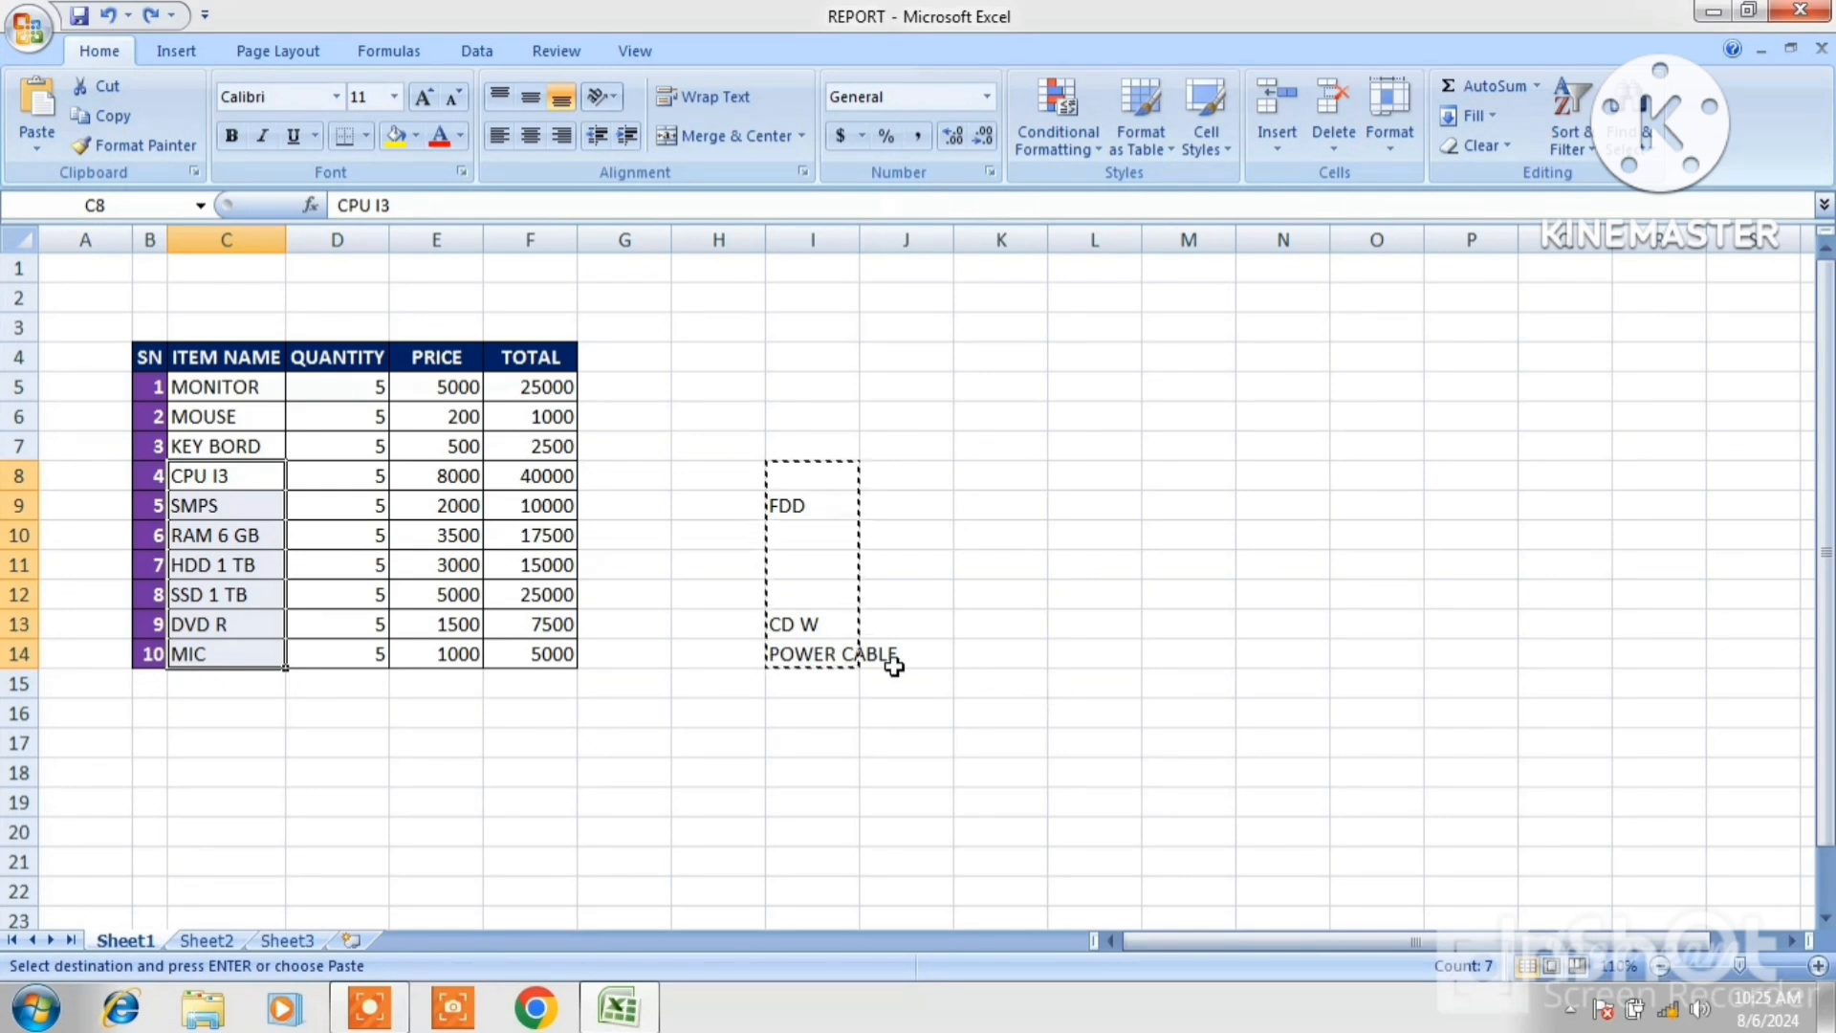
Copy the range I5:I14 containing the new item names and blanks.
{"action": "left_click", "coordinate": [463, 574]}
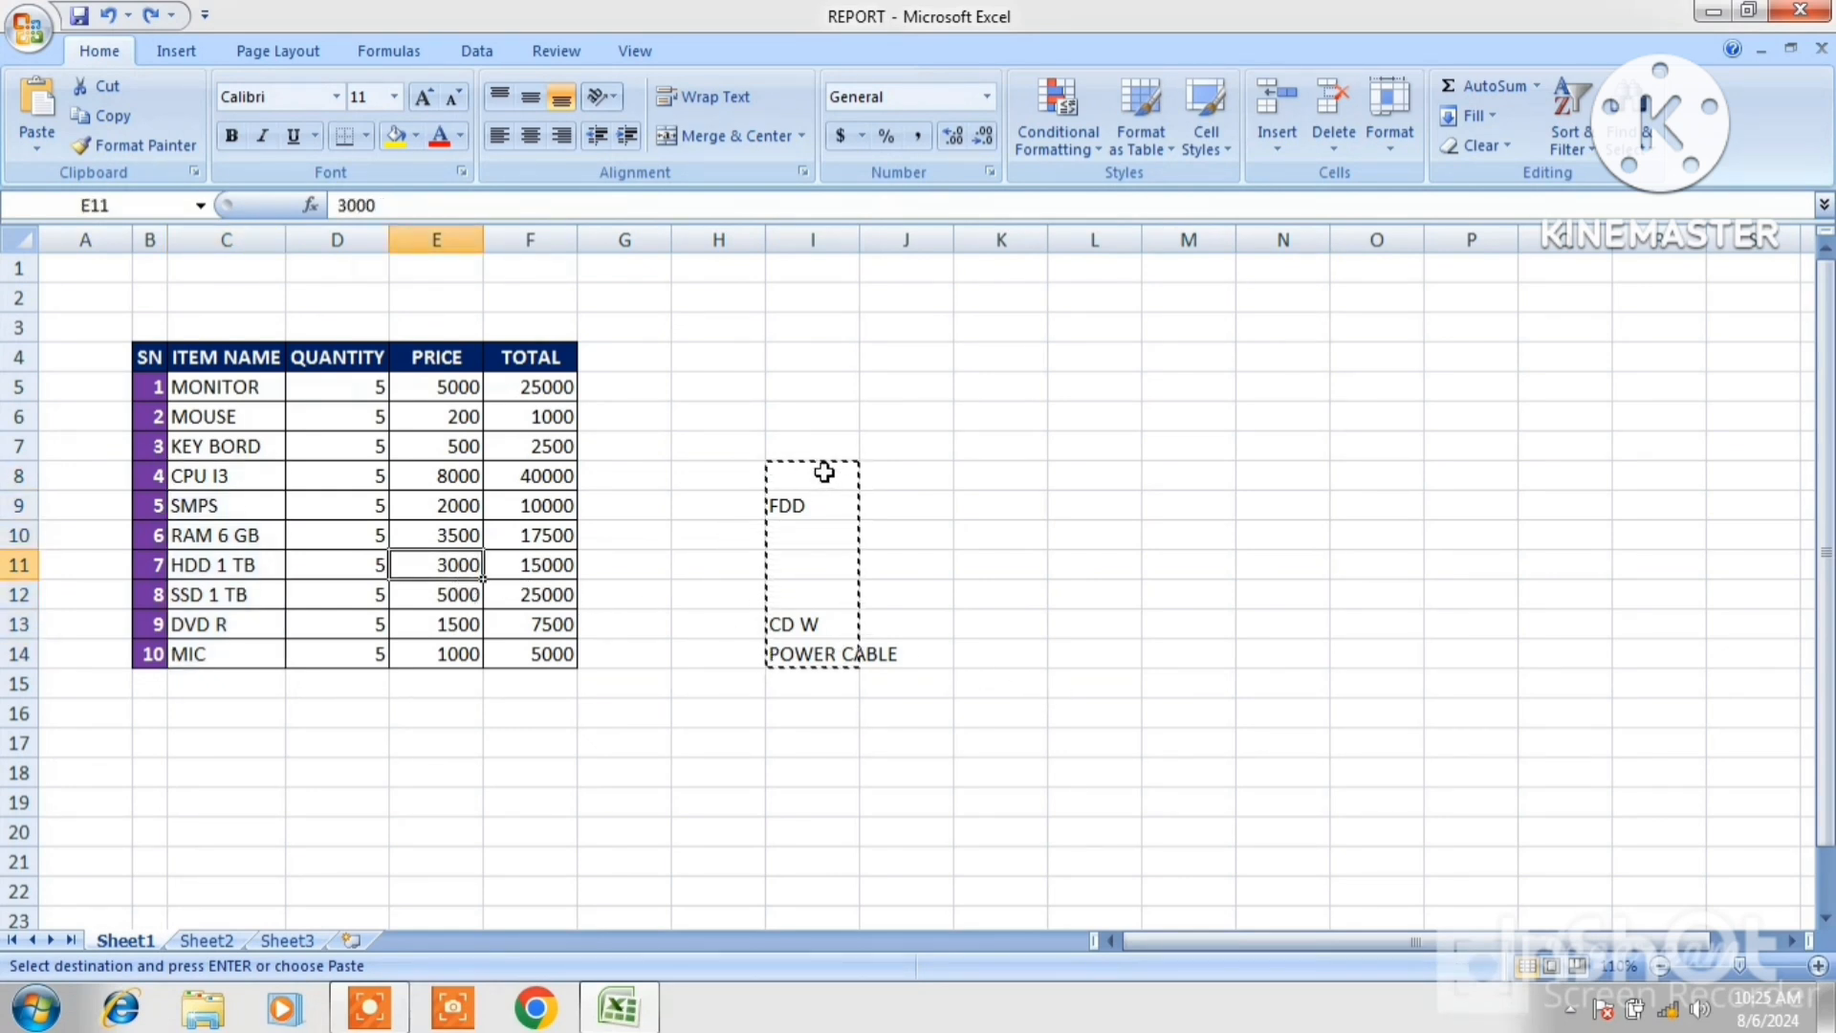
{"action": "left_click_drag", "start_coordinate": [825, 472], "coordinate": [844, 650]}
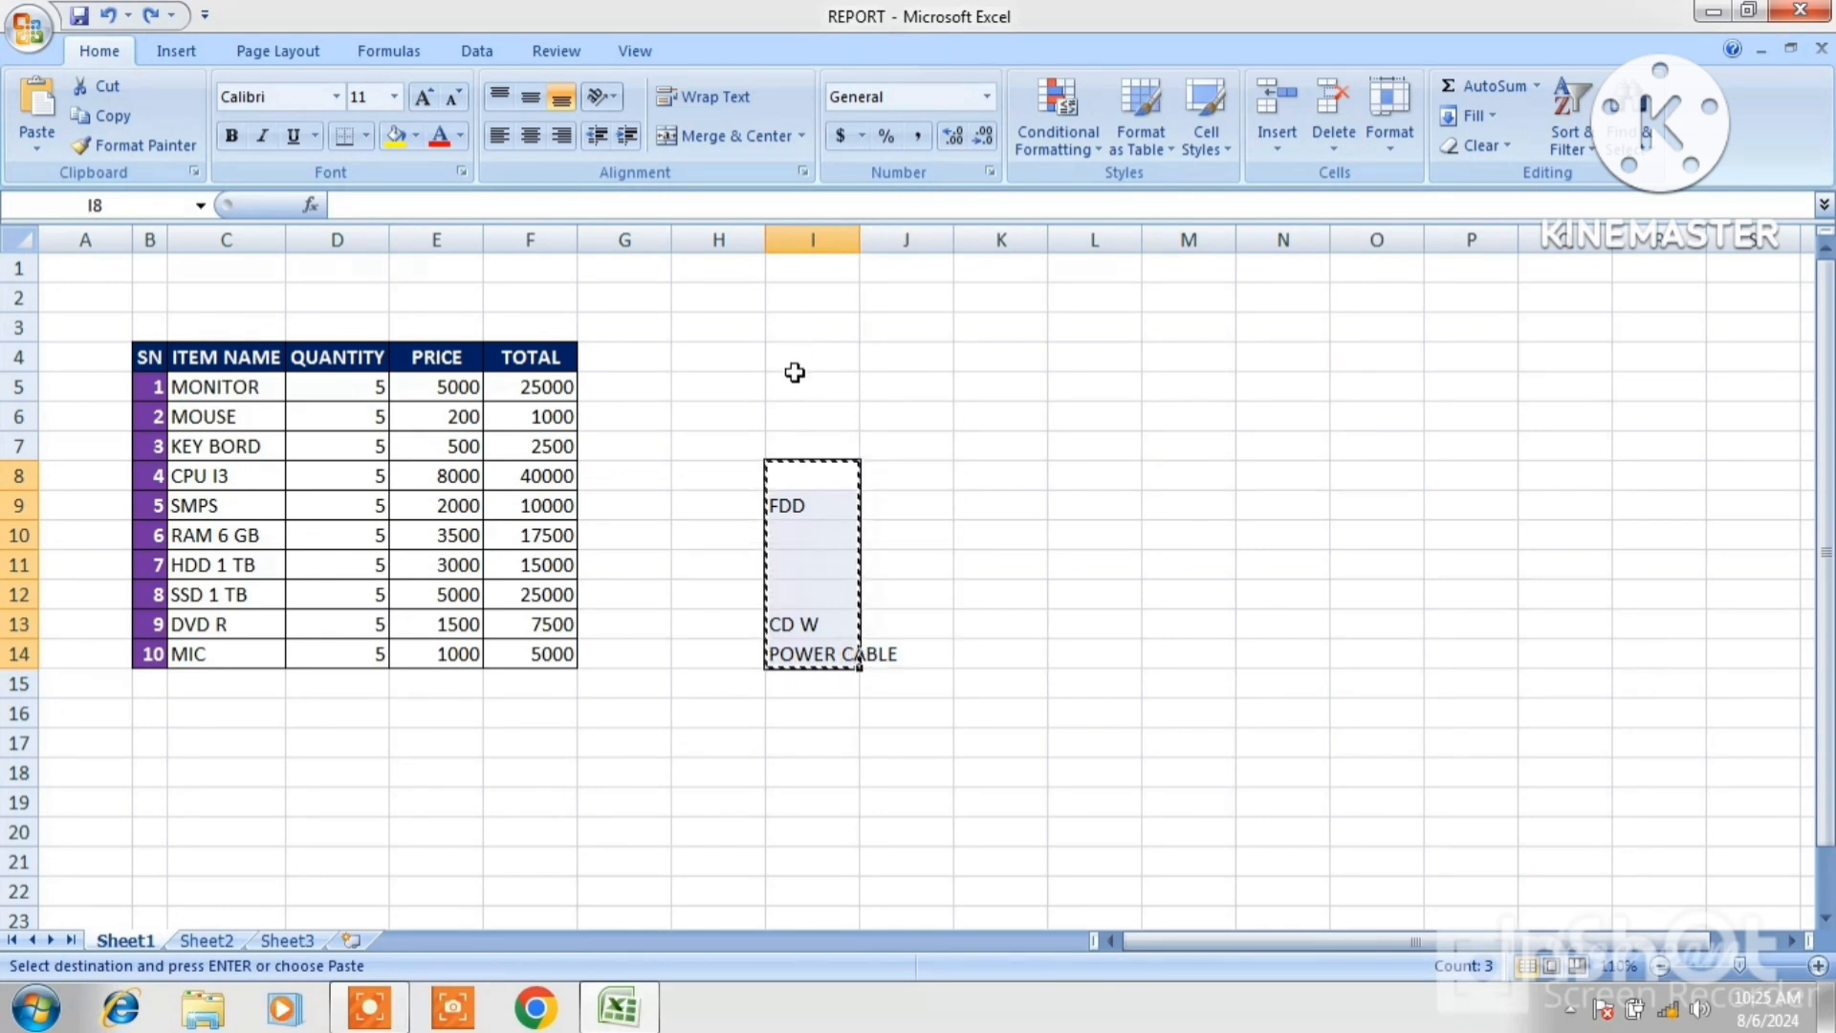
{"action": "left_click_drag", "start_coordinate": [793, 380], "coordinate": [853, 656]}
{"action": "right_click", "coordinate": [811, 540]}
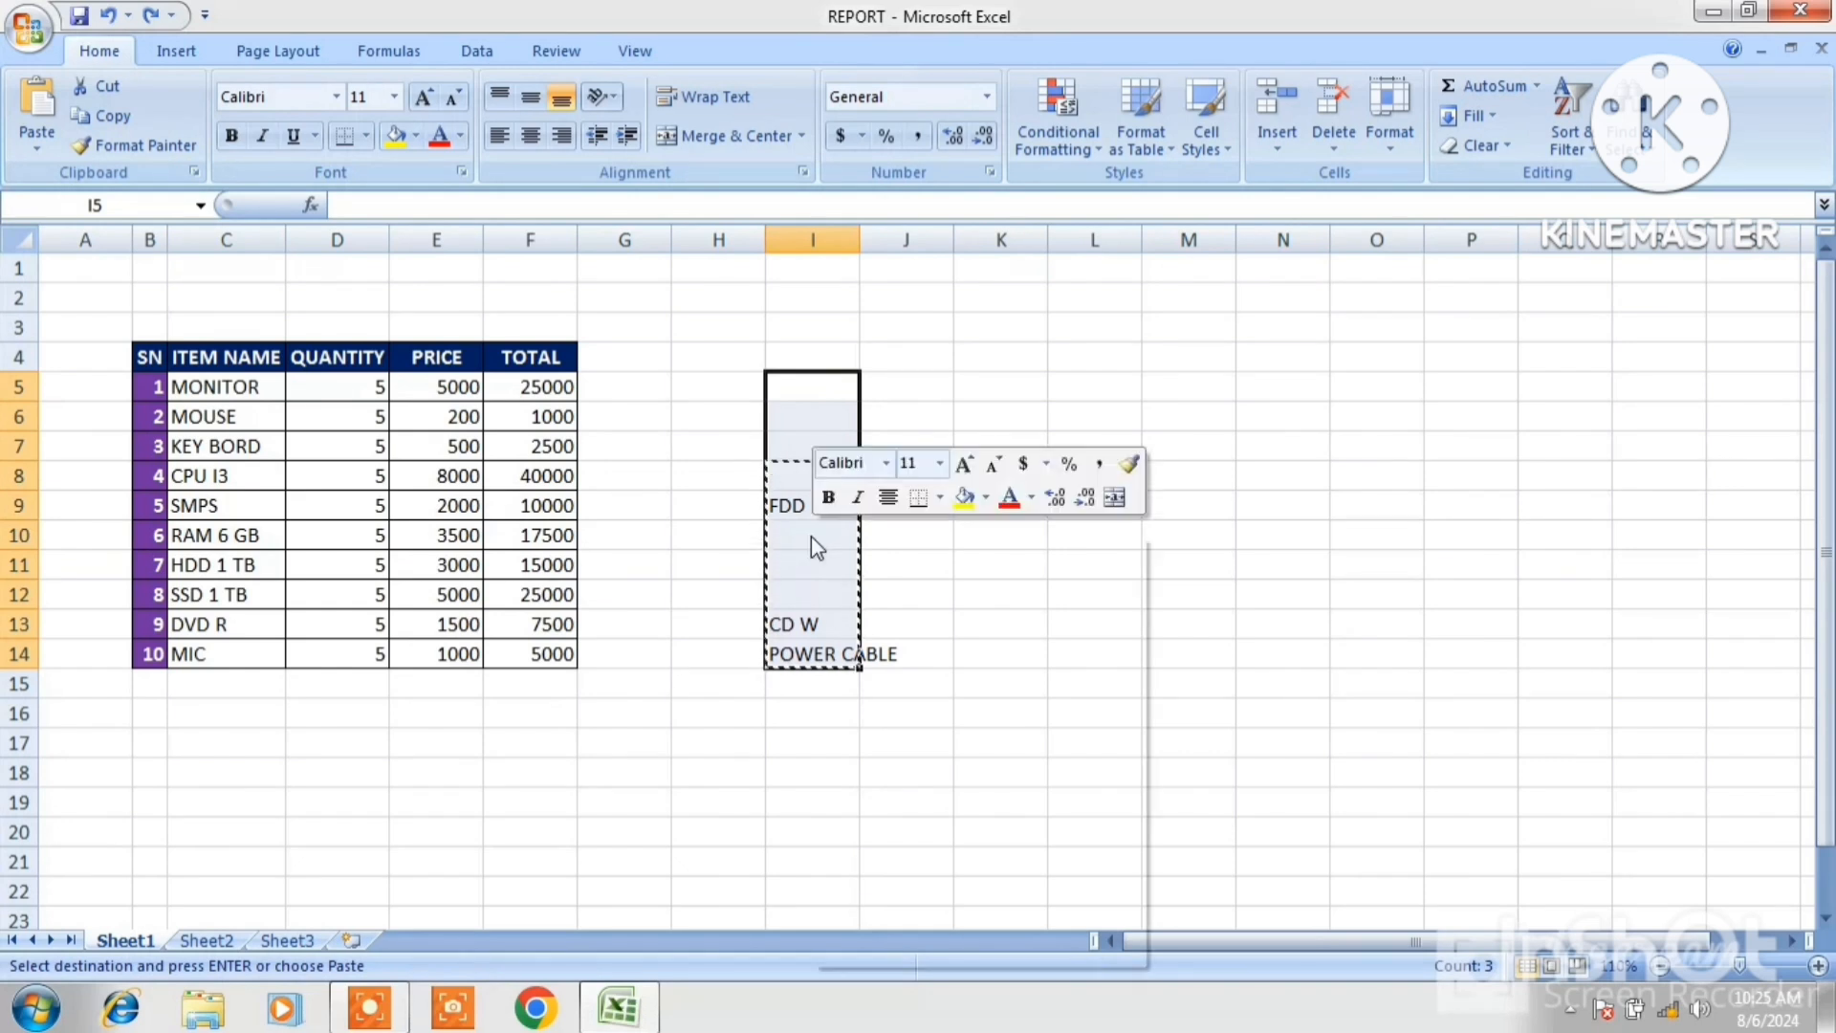
{"action": "left_click", "coordinate": [873, 580]}
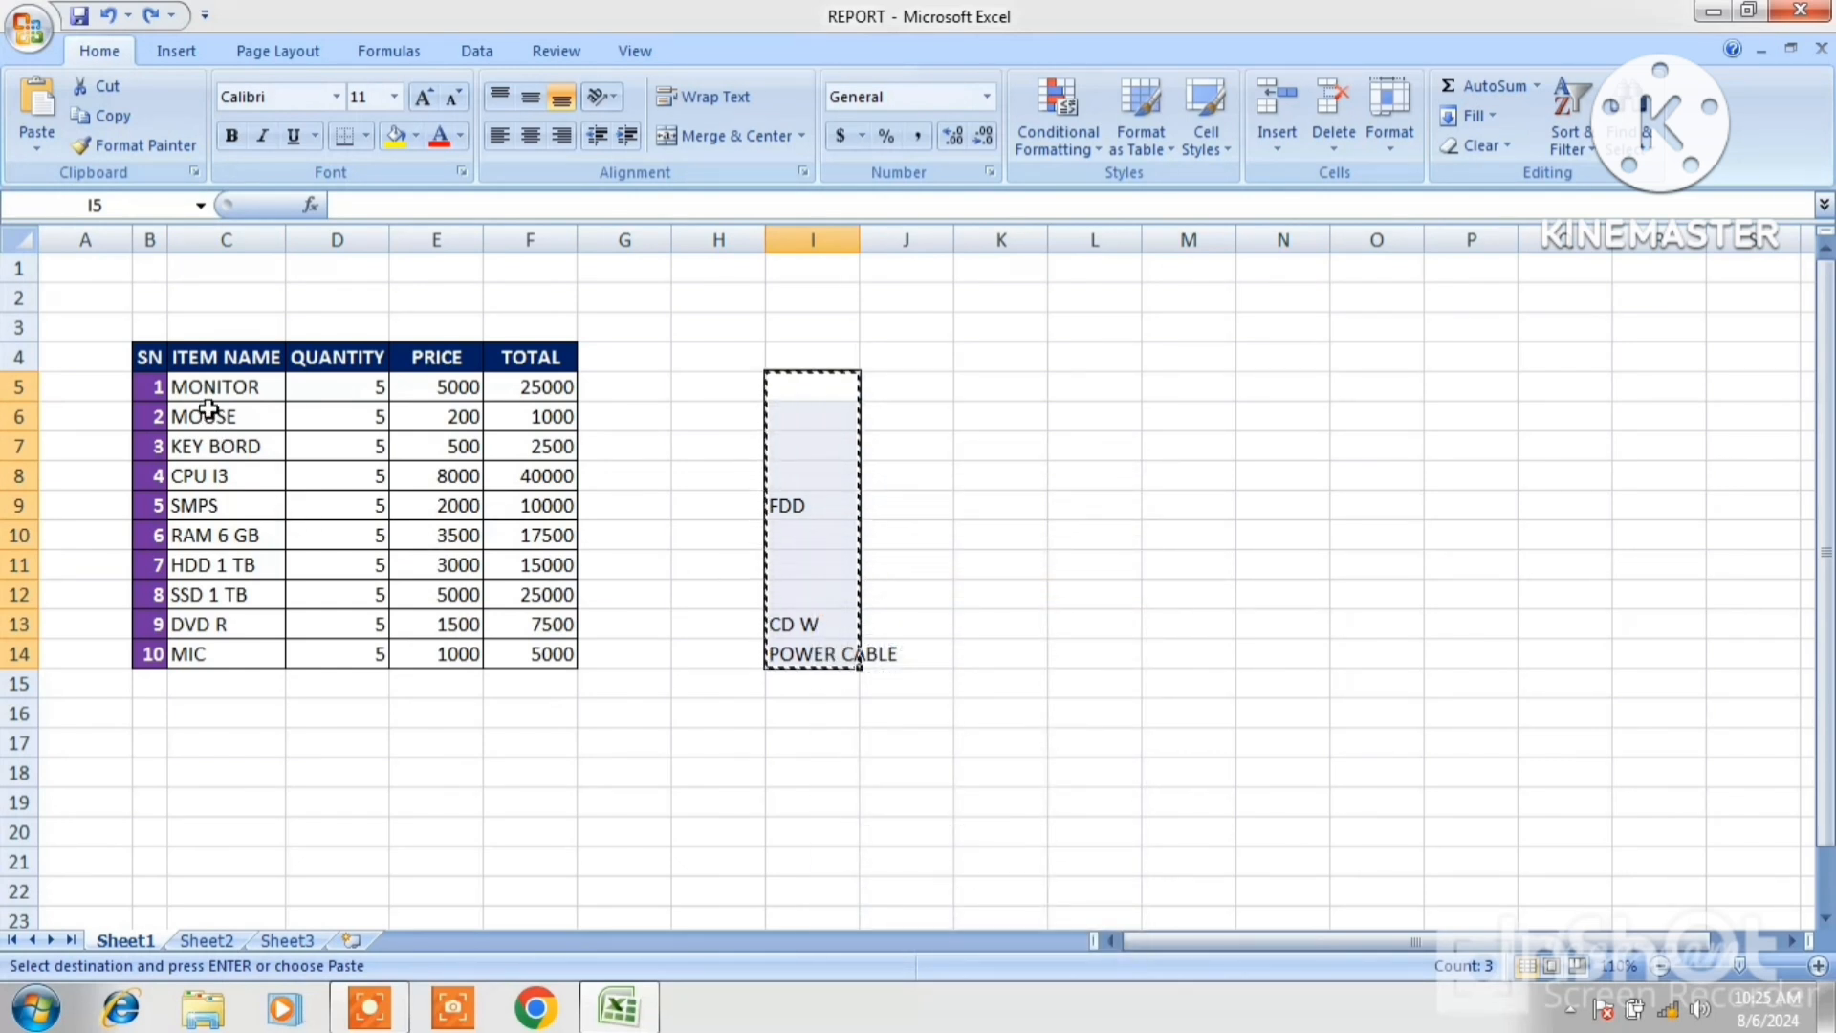
Paste Special the copied range onto ITEM NAME cells C5:C14 with Skip blanks enabled.
{"action": "left_click_drag", "start_coordinate": [182, 387], "coordinate": [230, 651]}
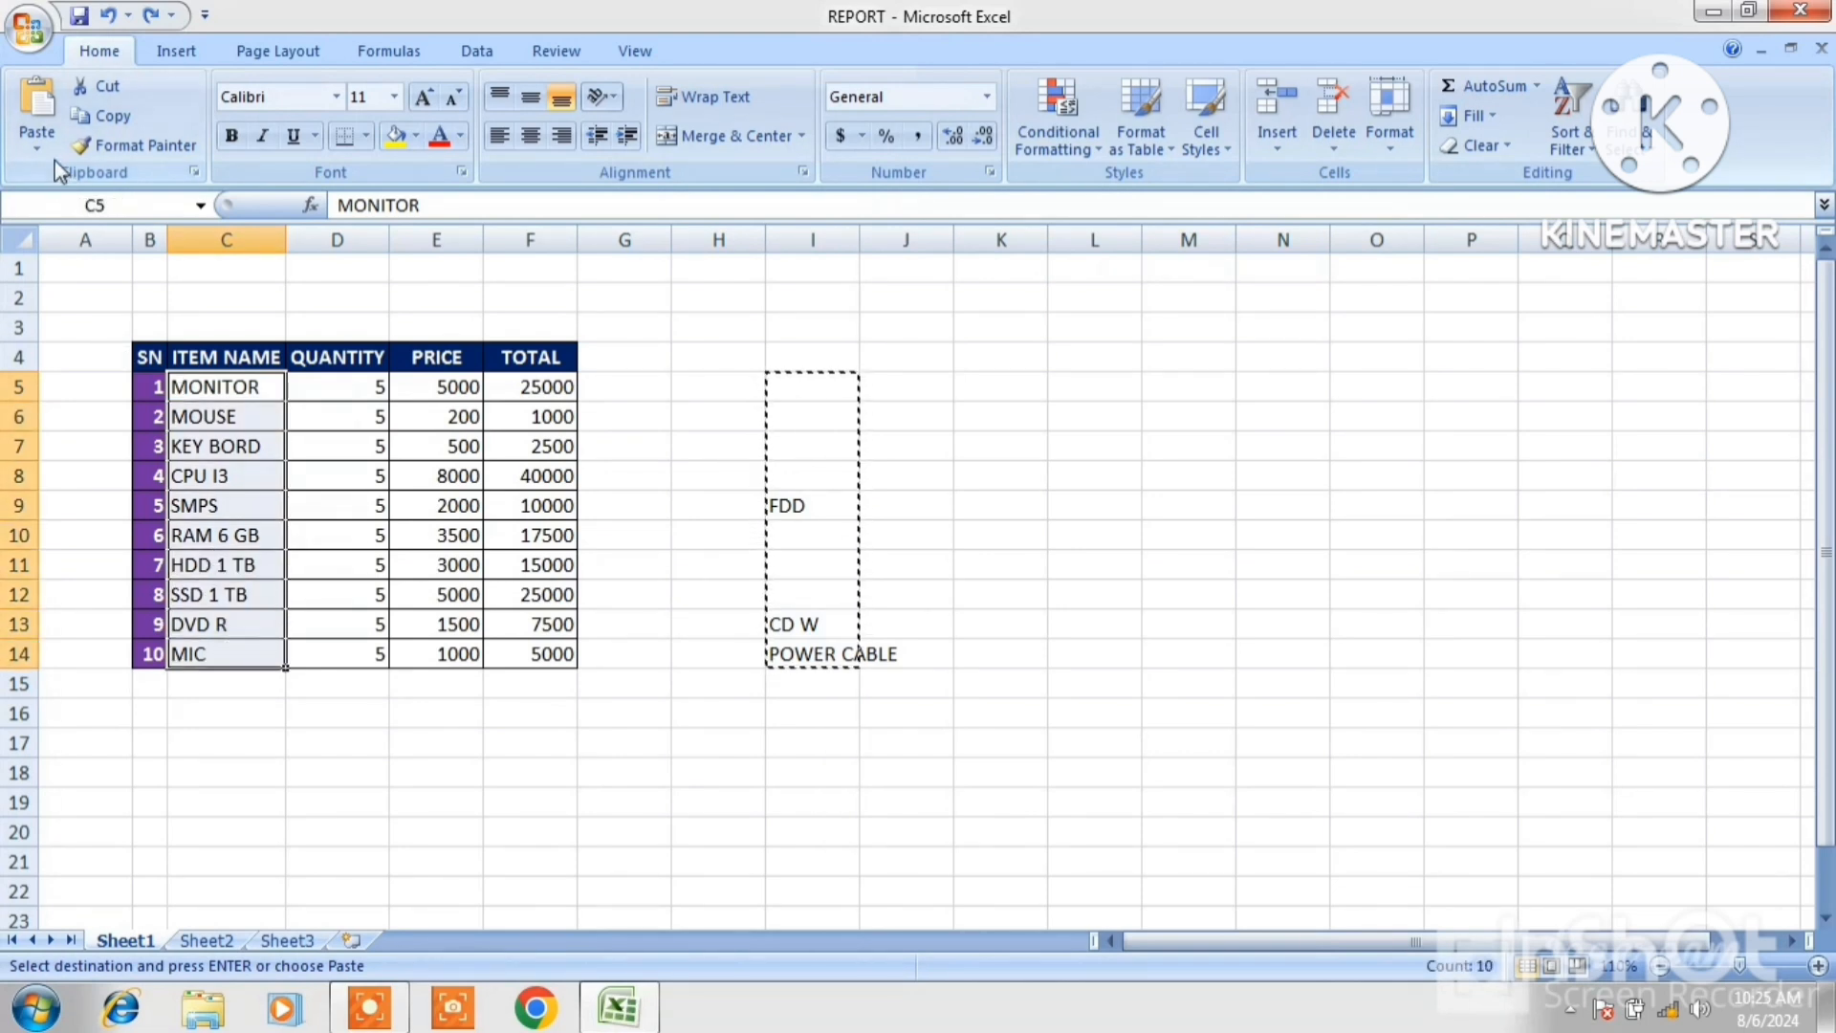
{"action": "left_click", "coordinate": [36, 141]}
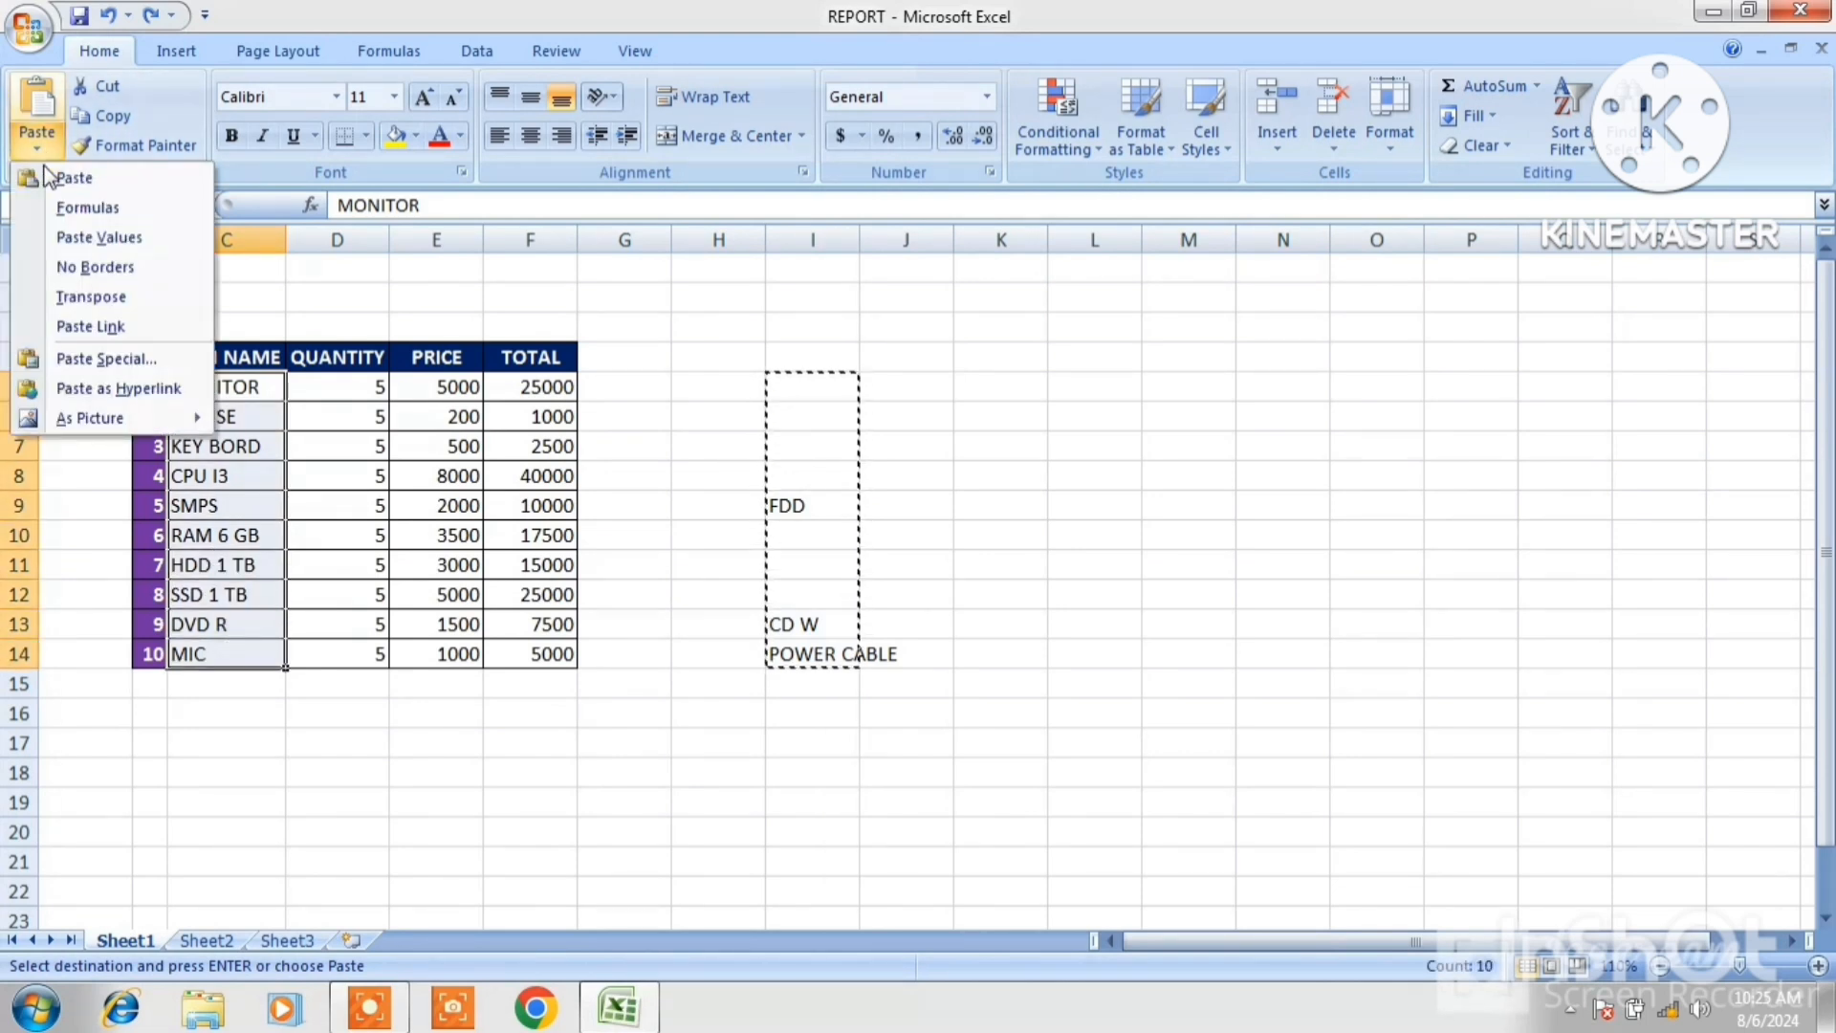
{"action": "left_click", "coordinate": [124, 366]}
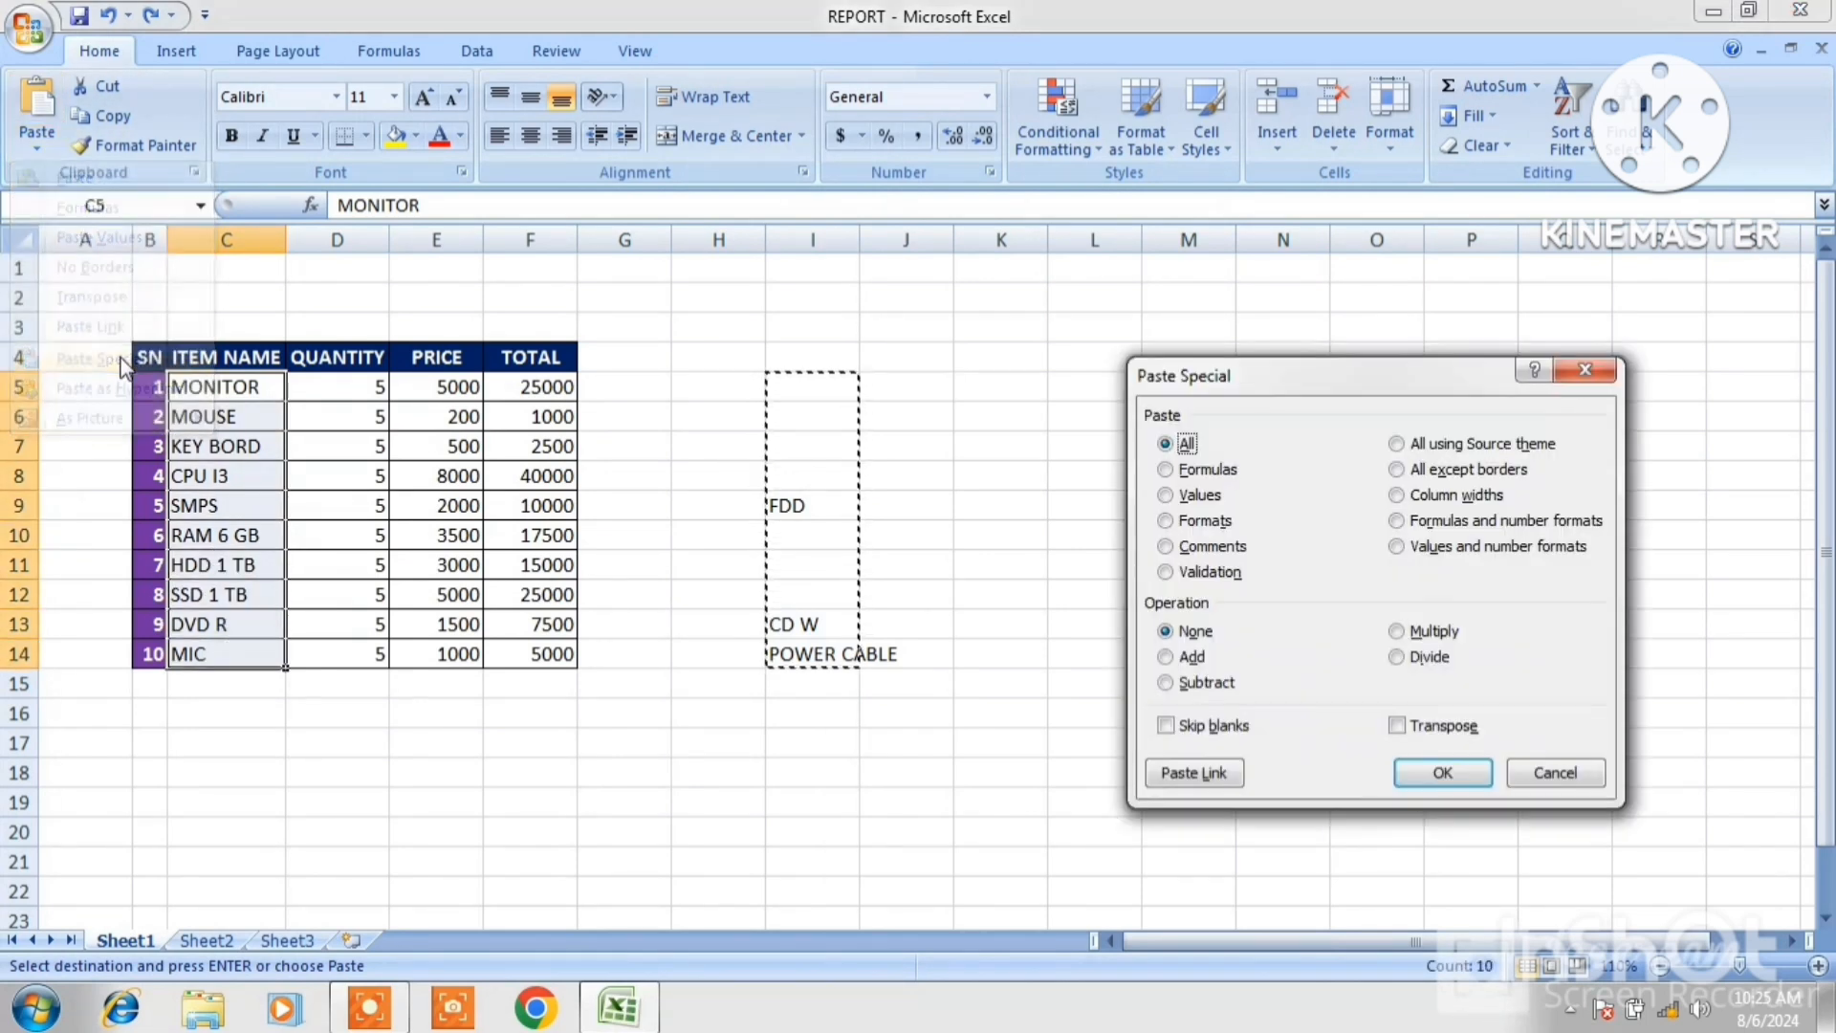
{"action": "left_click", "coordinate": [1166, 726]}
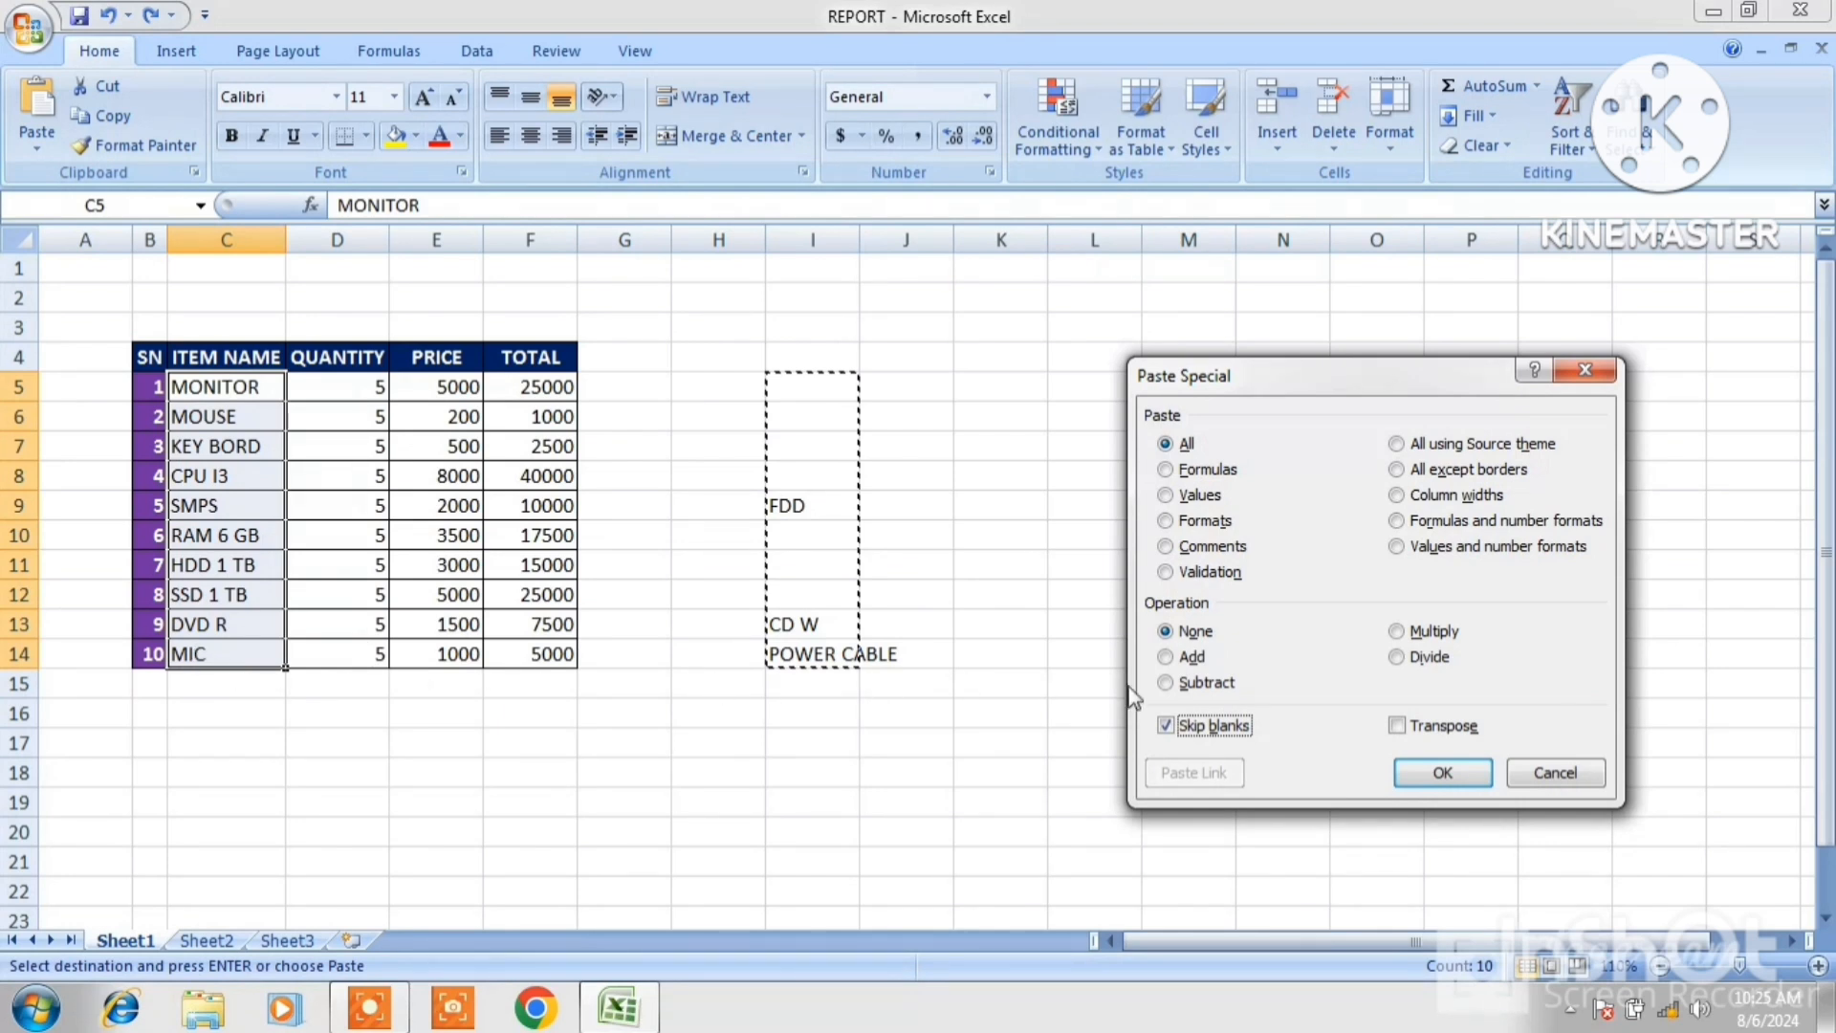
{"action": "left_click", "coordinate": [1460, 773]}
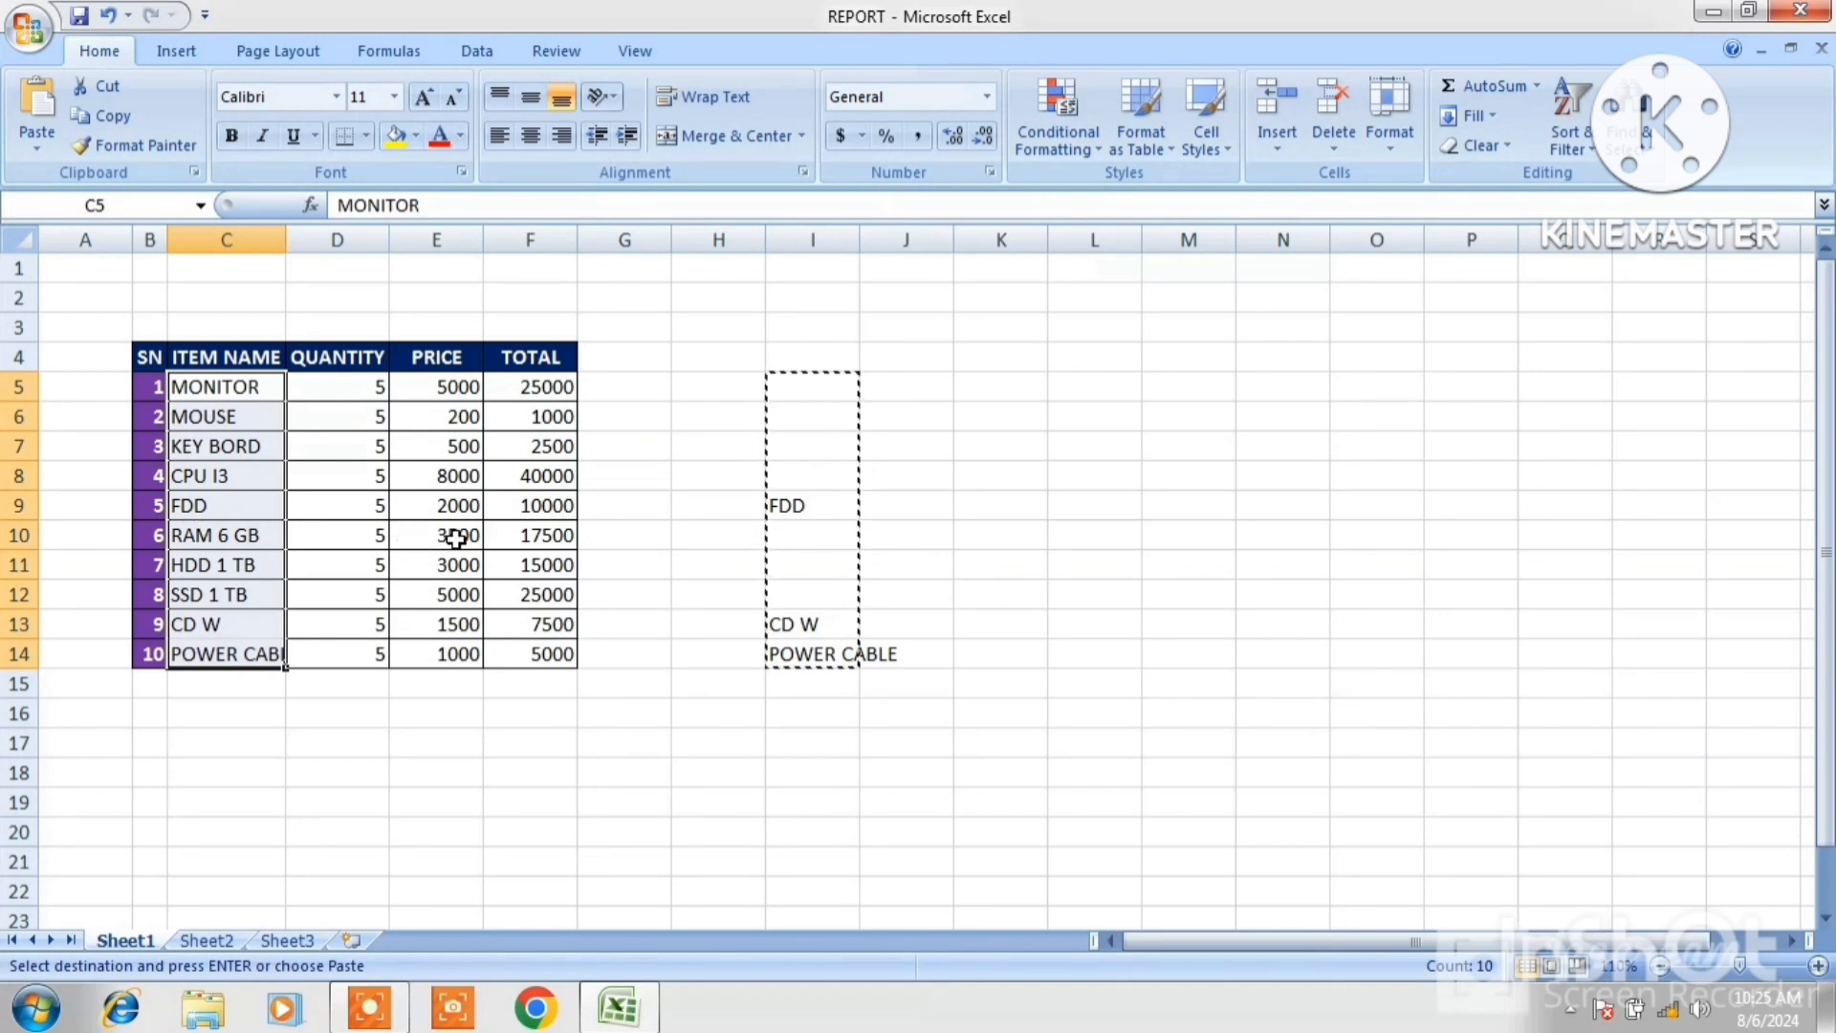
Autofit the width of the ITEM NAME column.
{"action": "left_click", "coordinate": [751, 512]}
{"action": "double_click", "coordinate": [285, 239]}
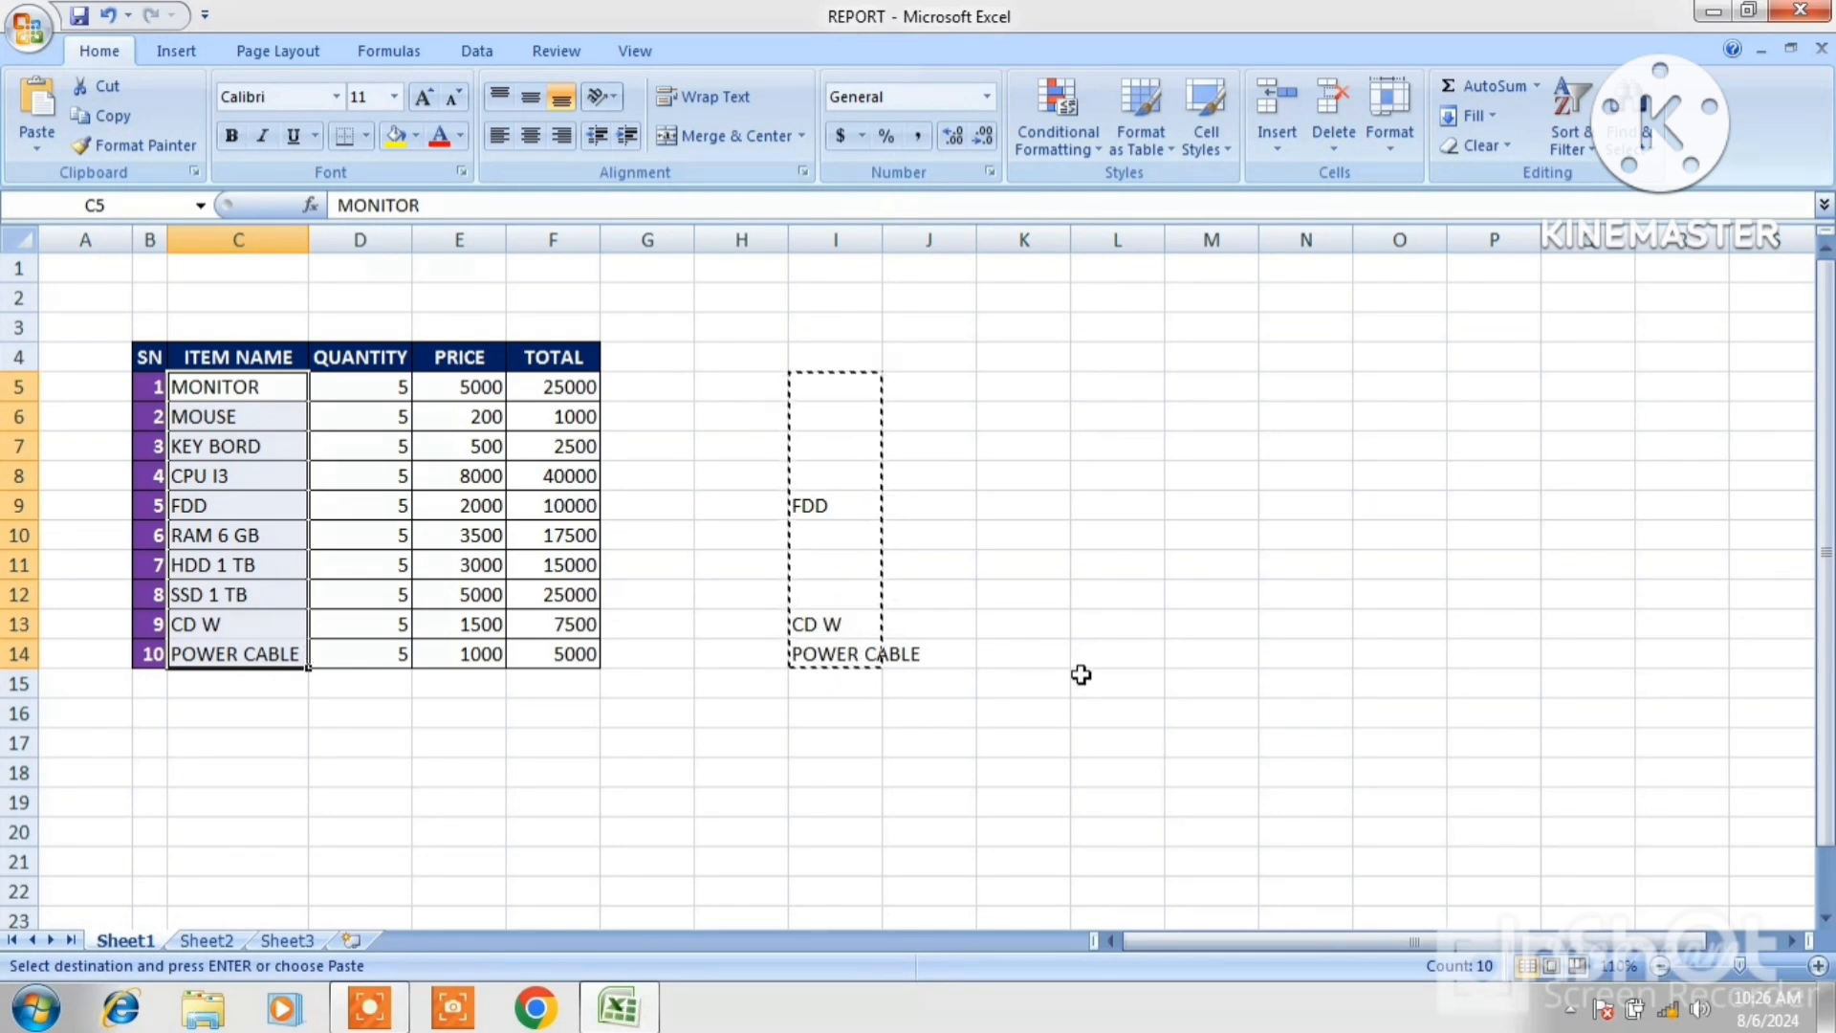
Undo the last five changes and cancel the copy selection.
{"action": "key", "text": "ctrl+z"}
{"action": "key", "text": "ctrl+z"}
{"action": "key", "text": "ctrl+z"}
{"action": "key", "text": "ctrl+z"}
{"action": "key", "text": "ctrl+z"}
{"action": "key", "text": "ctrl+z"}
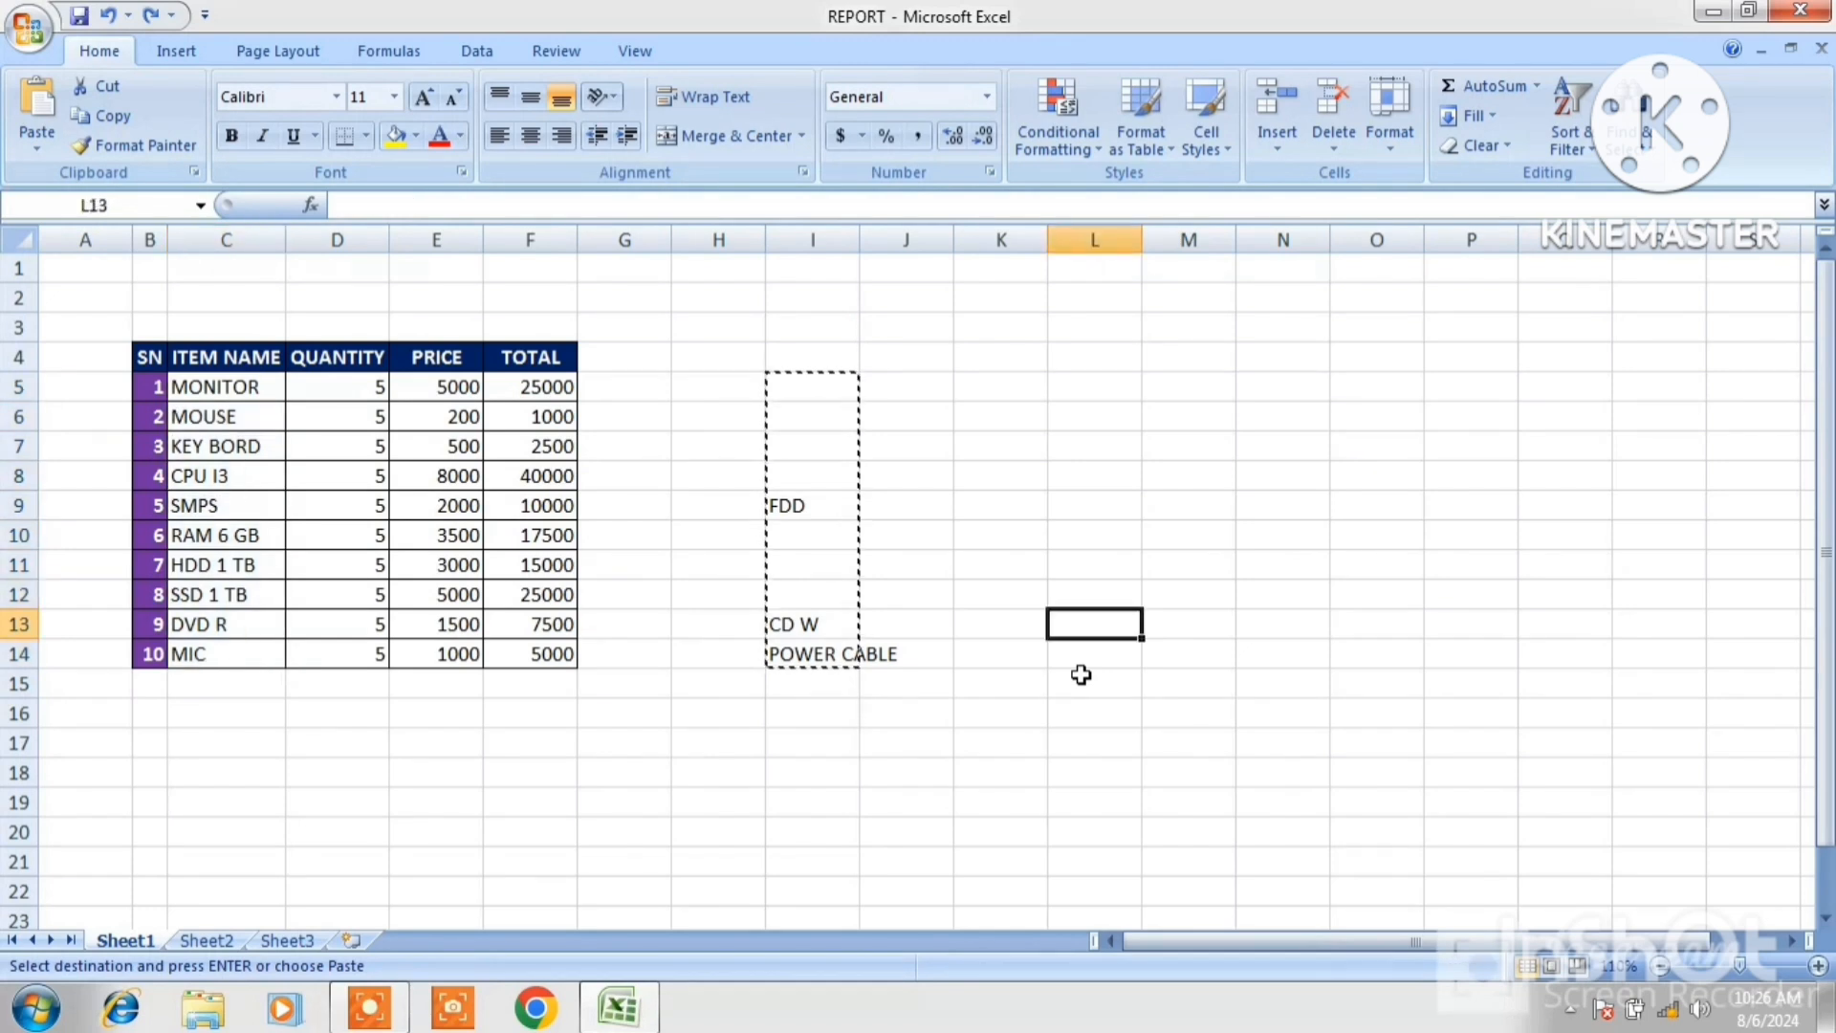
{"action": "key", "text": "ctrl+z"}
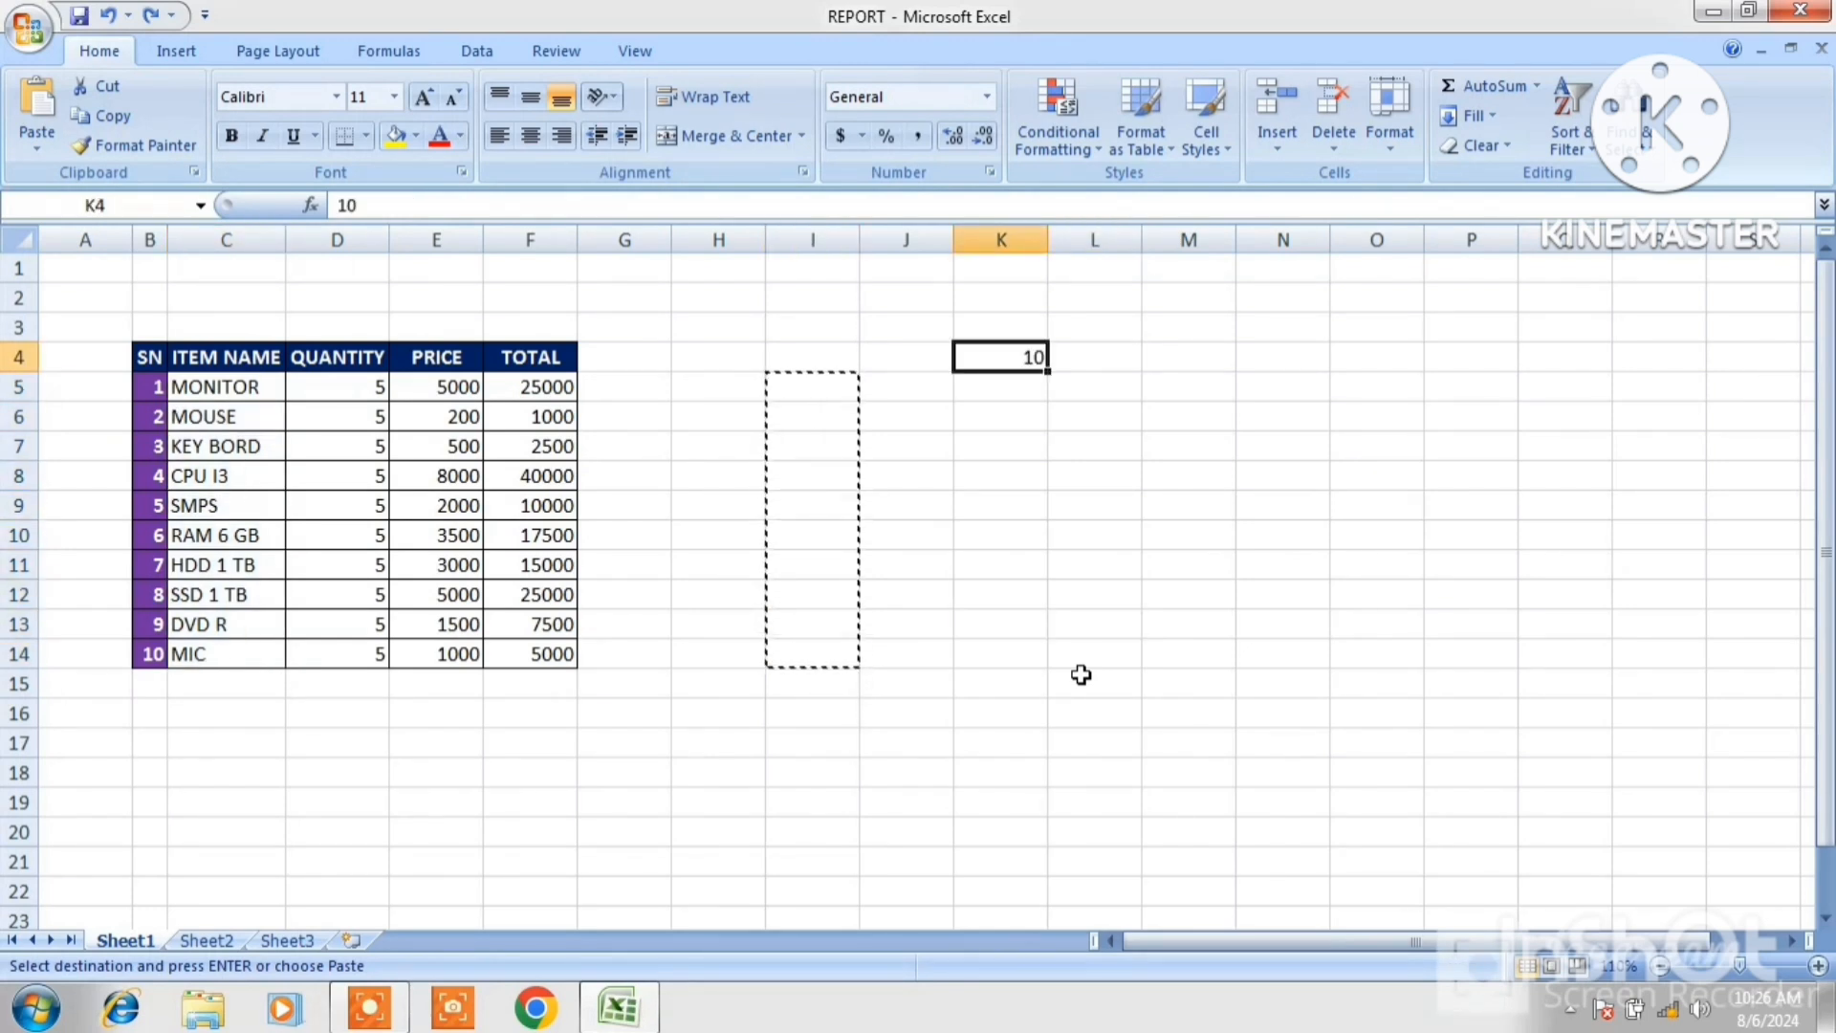
{"action": "key", "text": "Escape"}
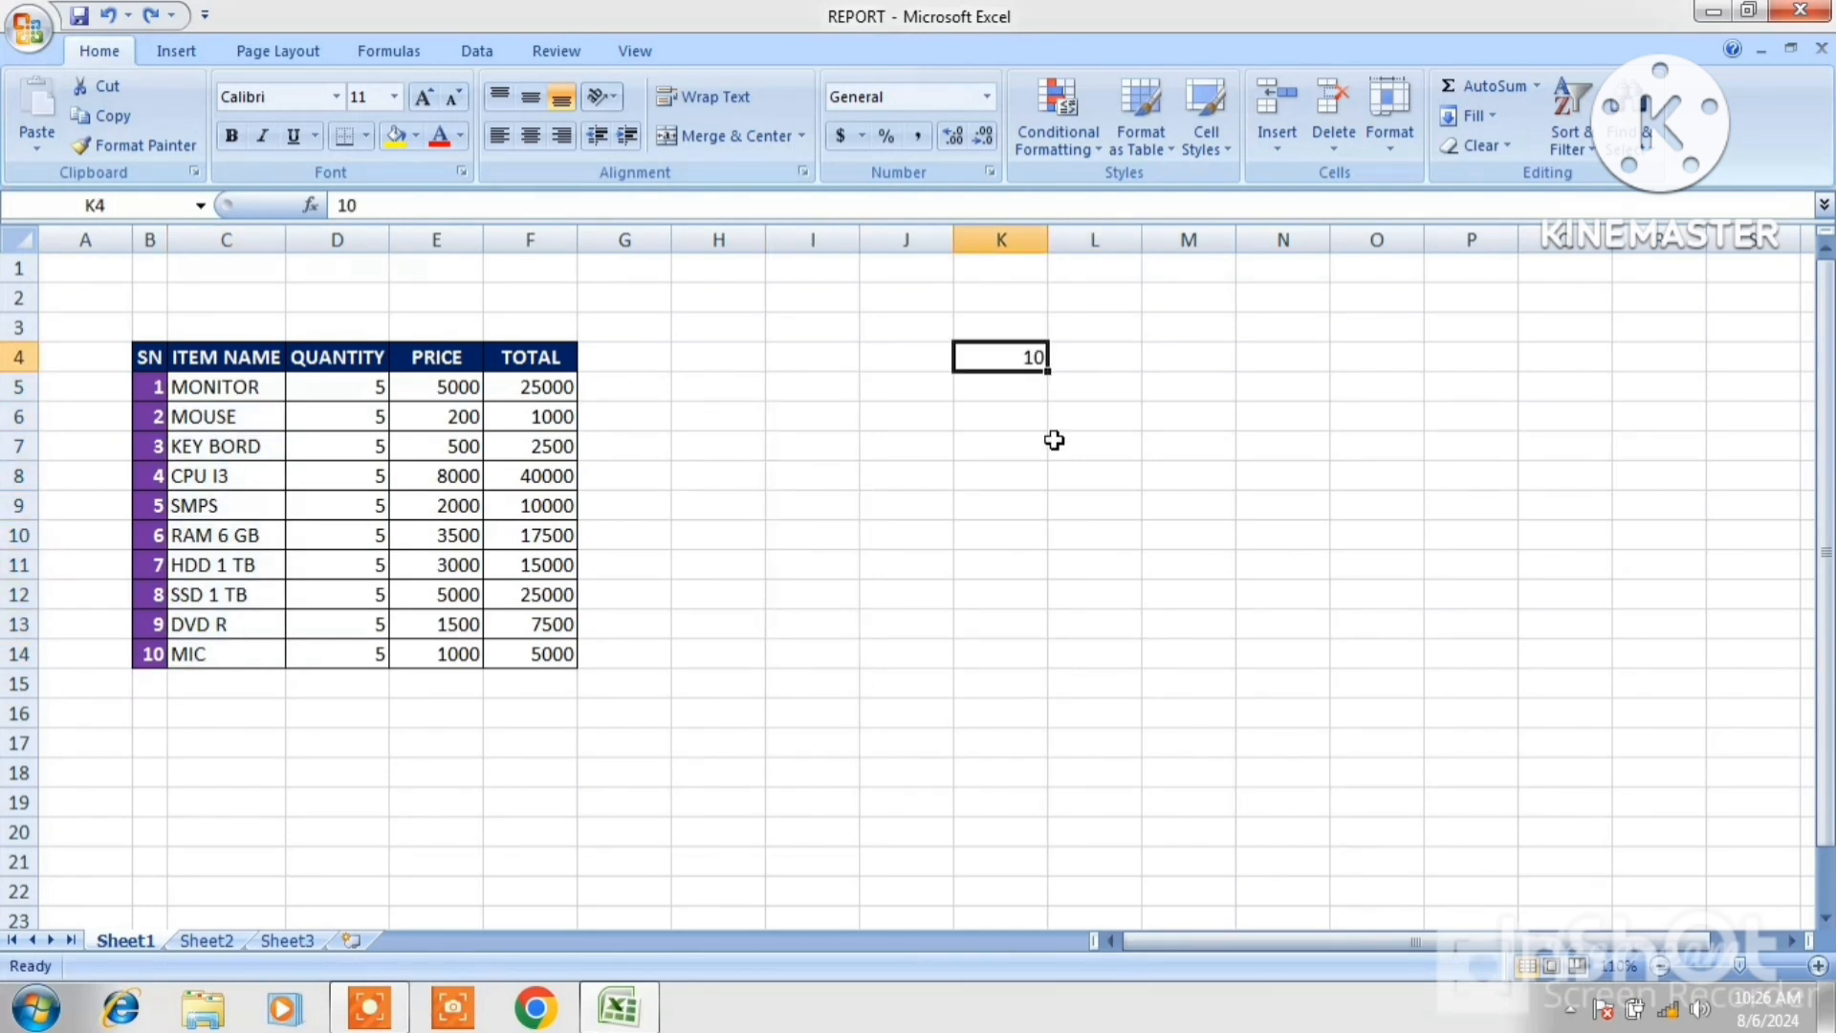
Clear the value in cell K4.
{"action": "key", "text": "BackSpace"}
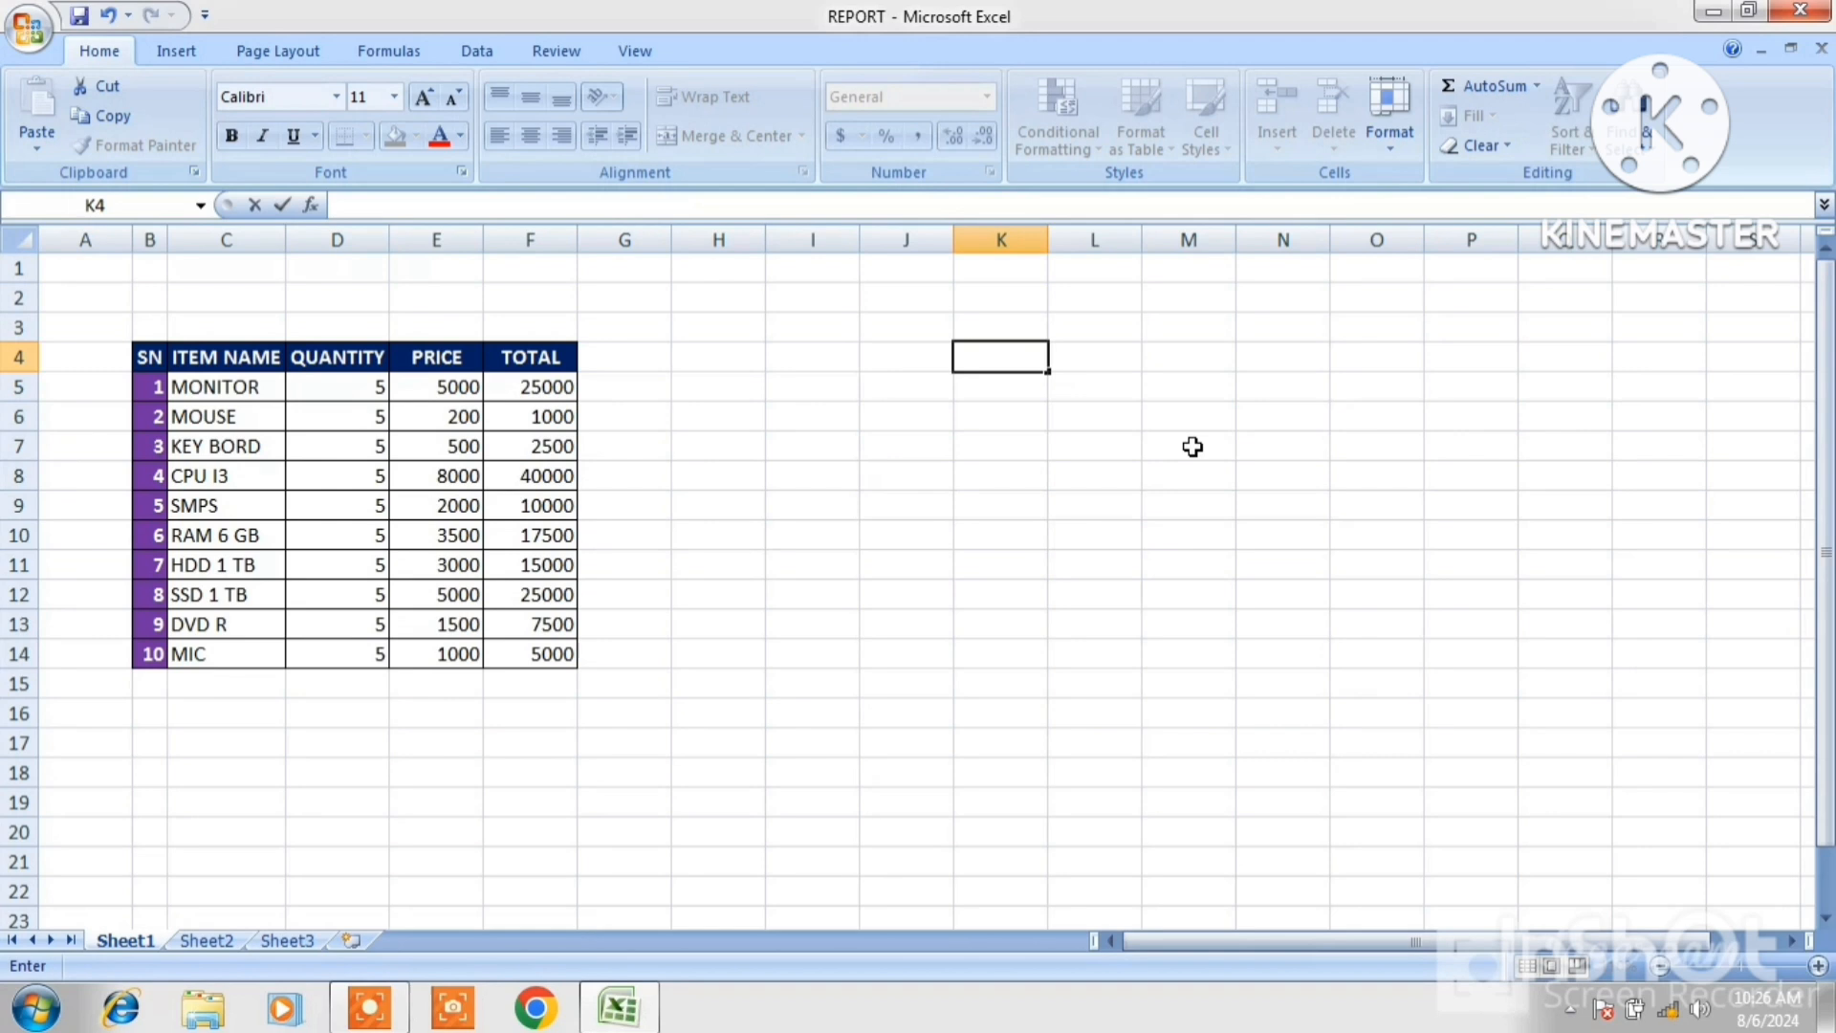
{"action": "left_click", "coordinate": [1273, 454]}
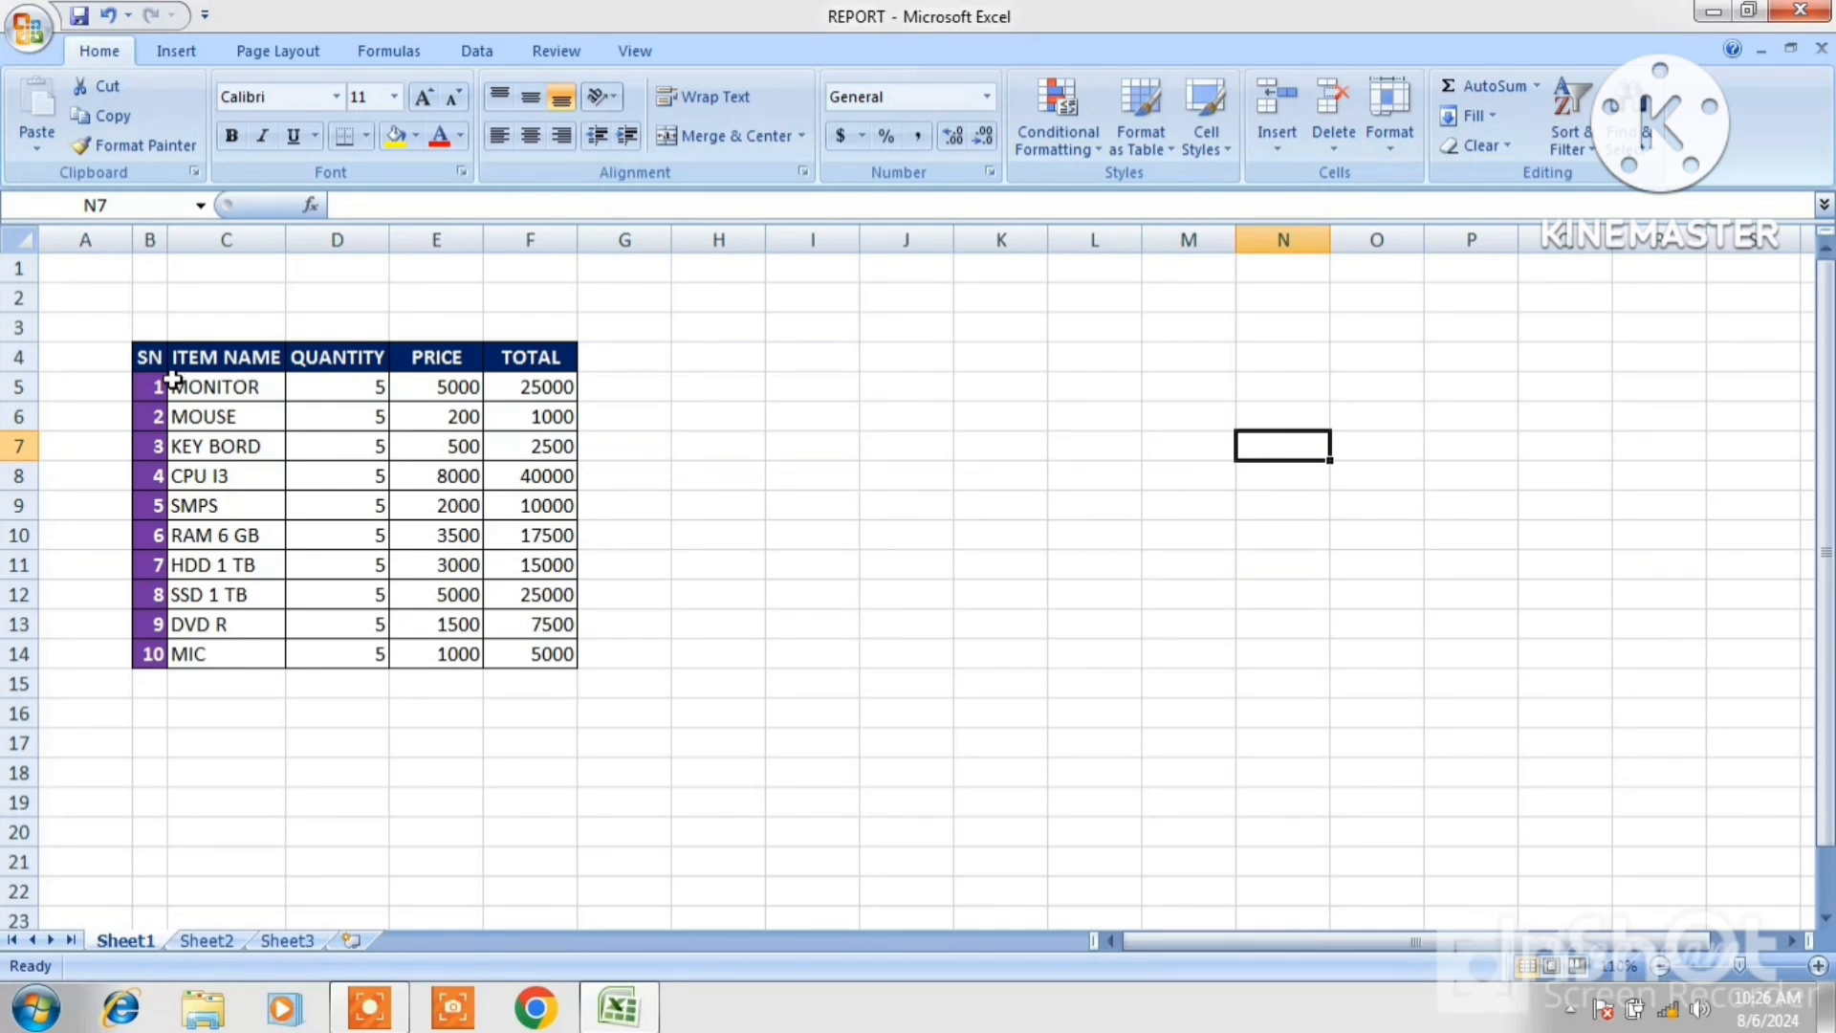
Copy the SN and ITEM NAME columns, range B4:C14.
{"action": "left_click_drag", "start_coordinate": [149, 360], "coordinate": [241, 651]}
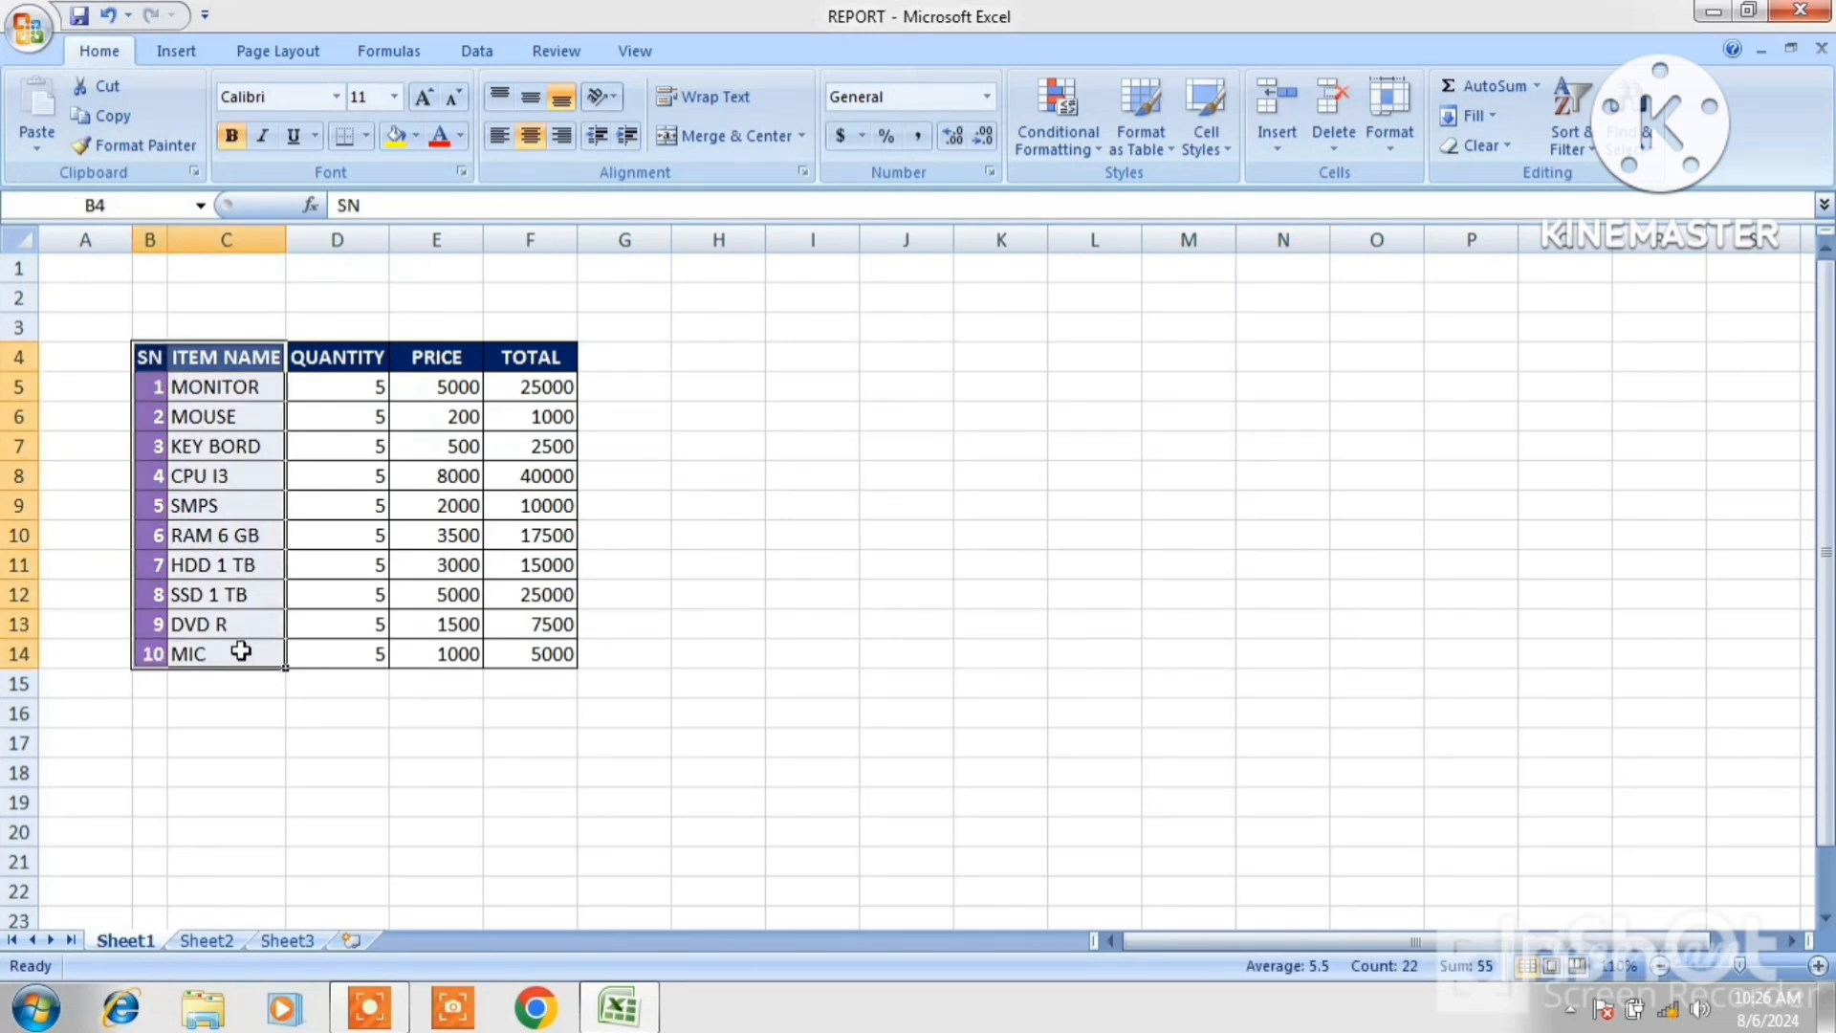
{"action": "right_click", "coordinate": [214, 403]}
{"action": "left_click", "coordinate": [281, 457]}
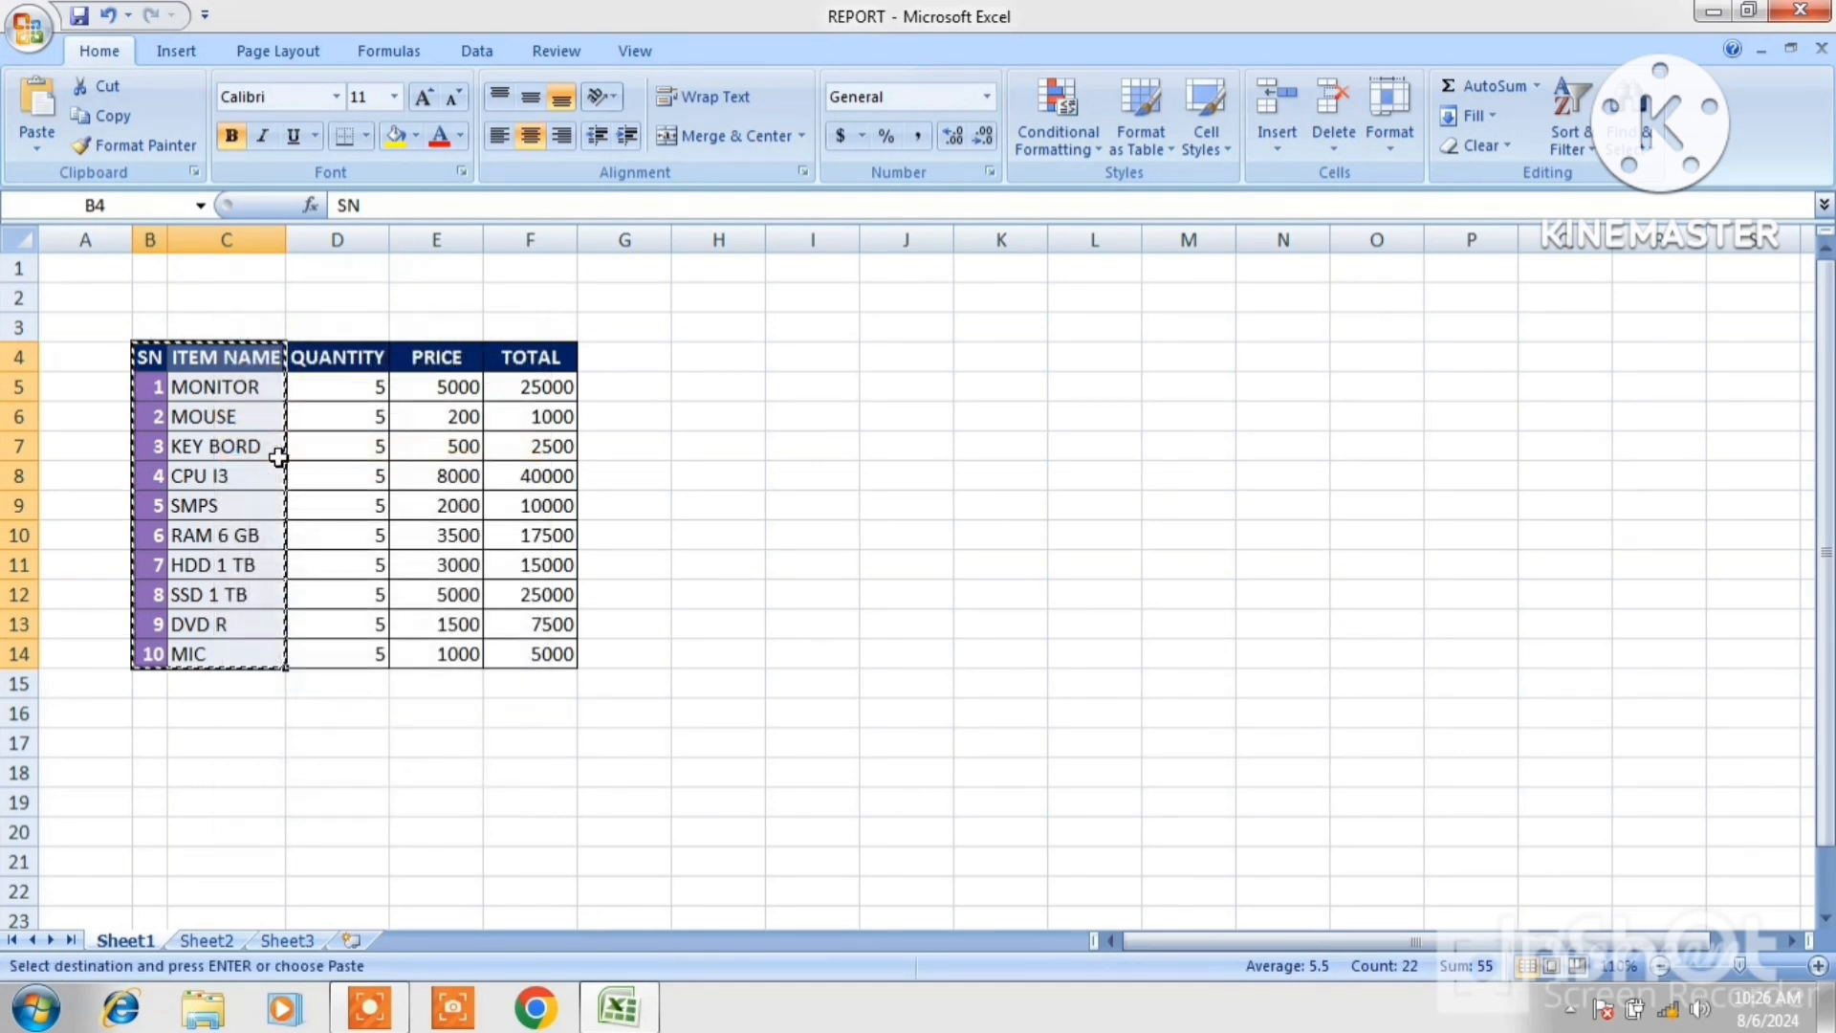
Paste the copied SN and ITEM NAME range transposed into cell I4 using Paste Special.
{"action": "left_click", "coordinate": [842, 365]}
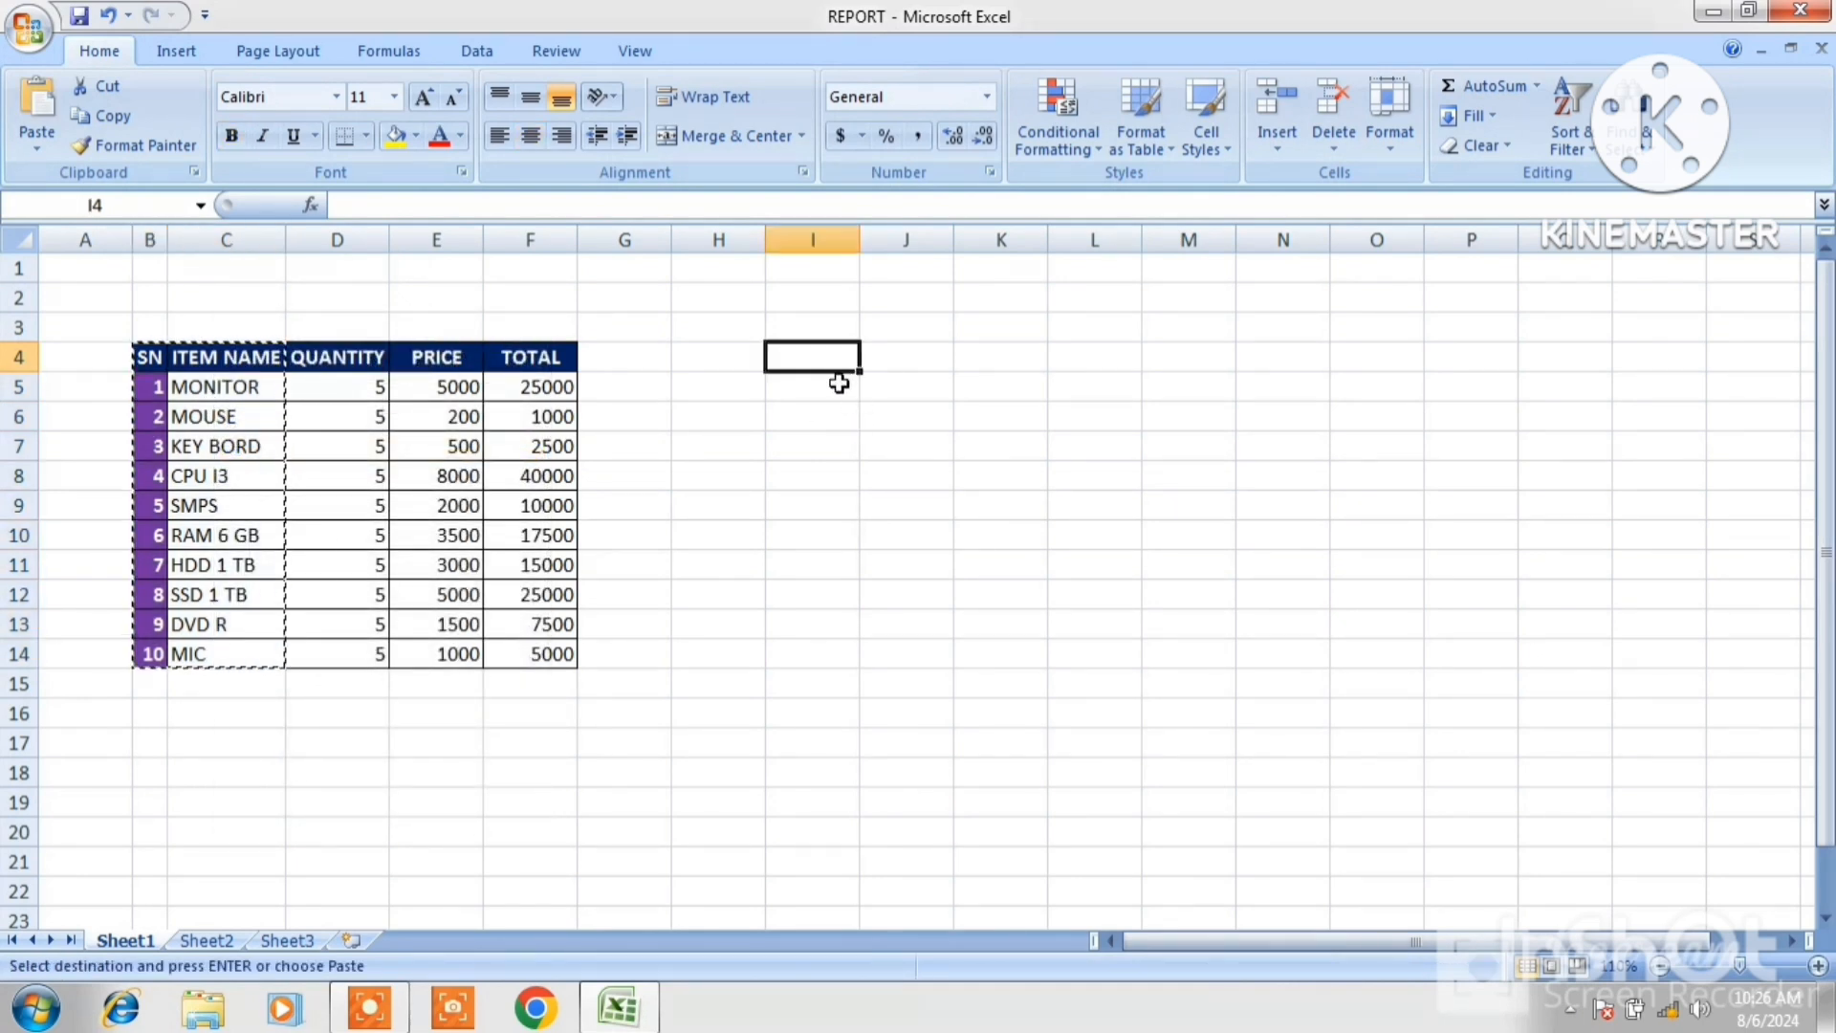
{"action": "left_click", "coordinate": [29, 146]}
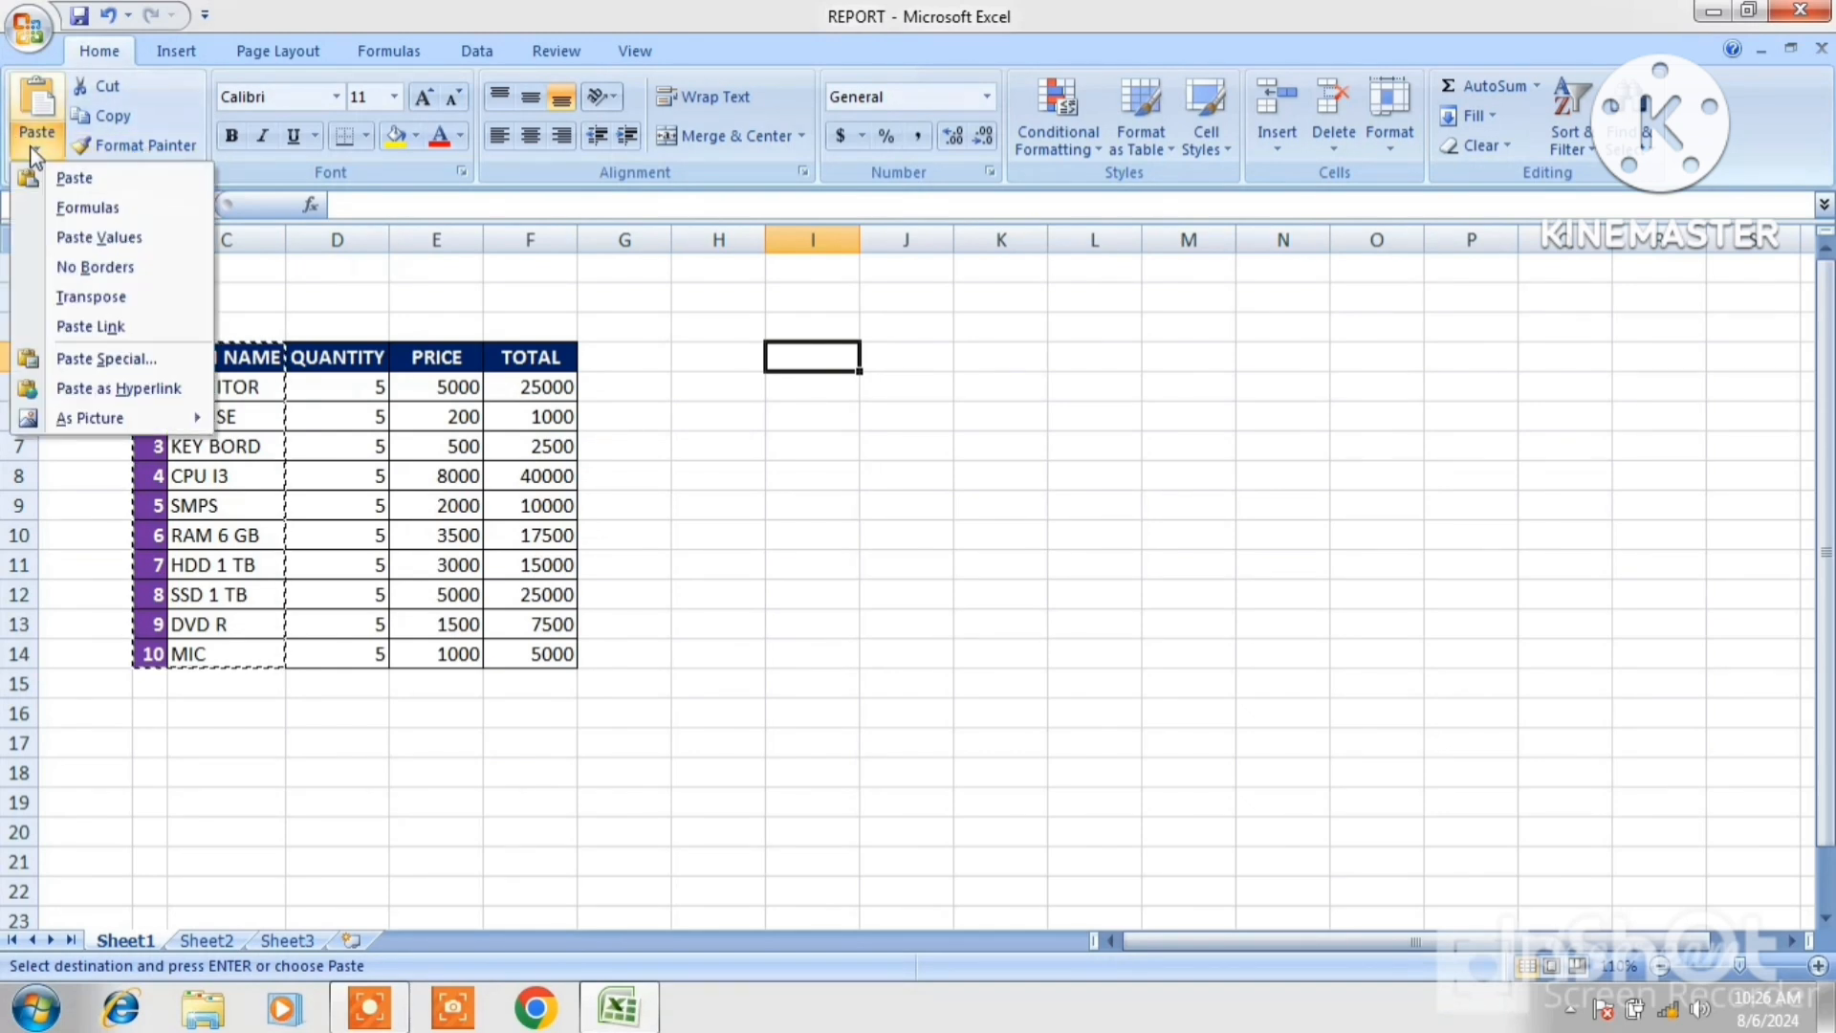
{"action": "left_click", "coordinate": [102, 364]}
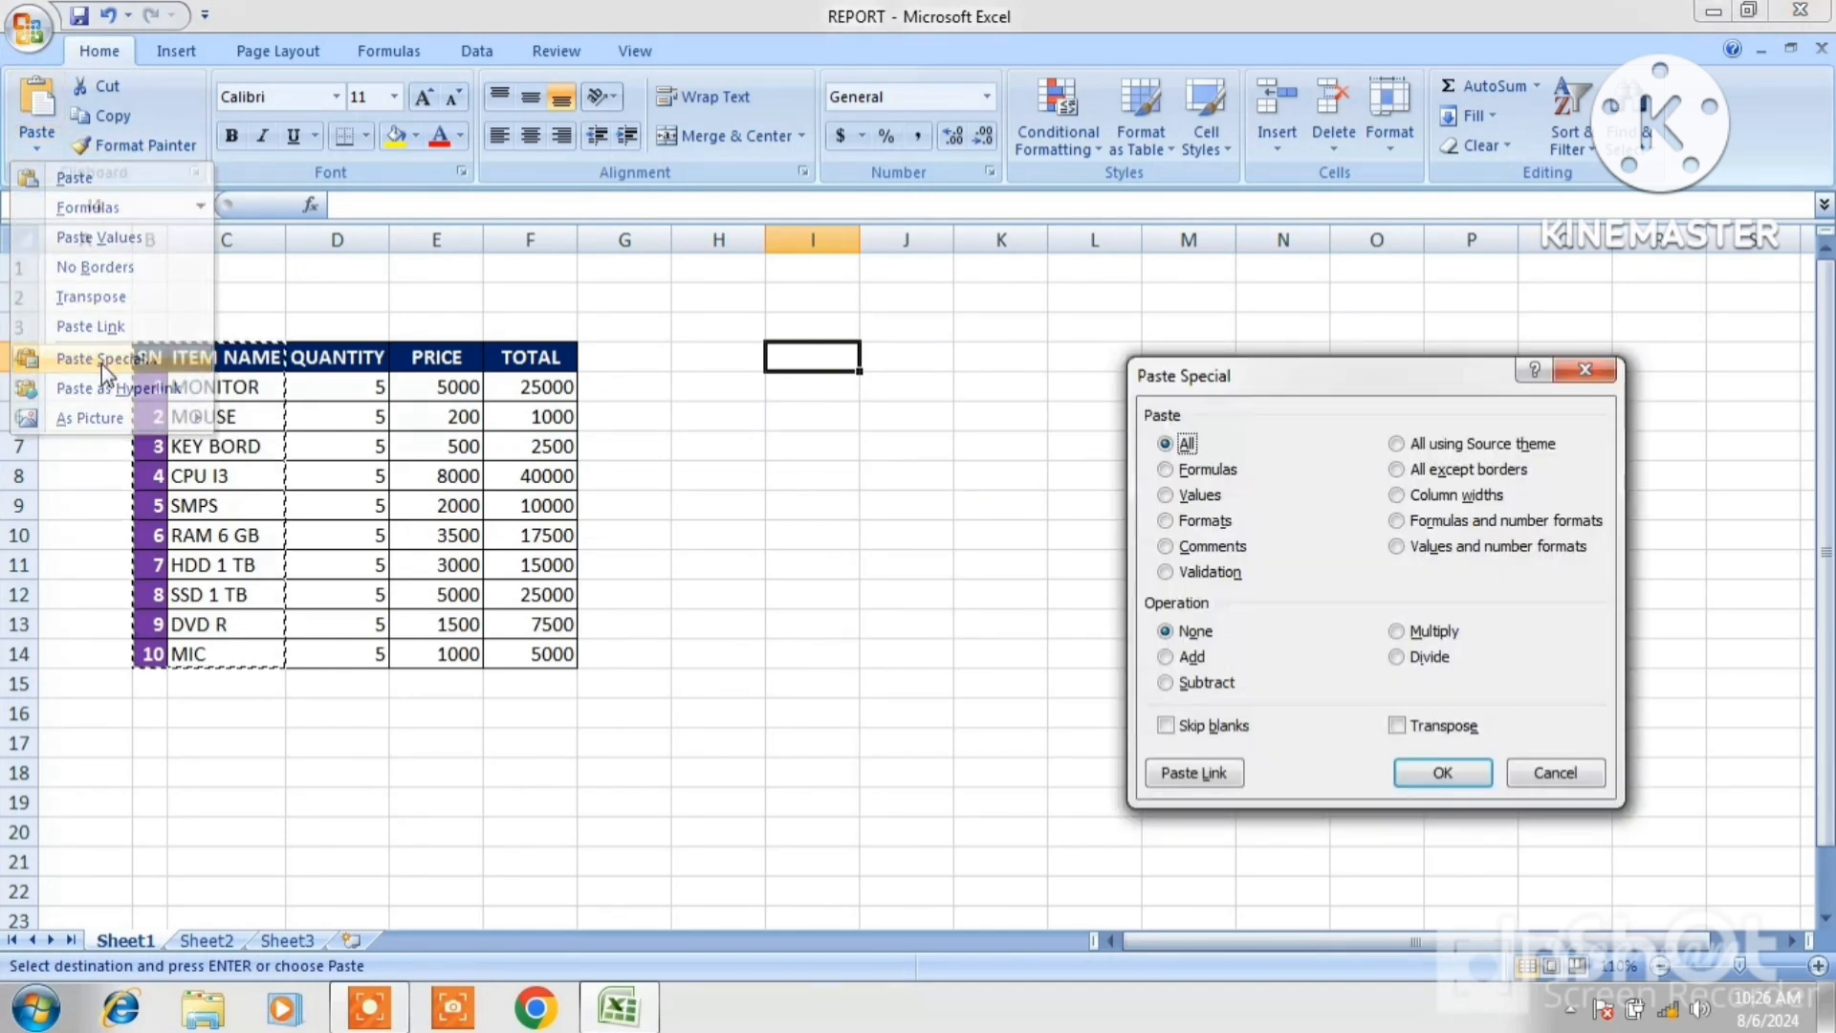
{"action": "left_click", "coordinate": [1398, 727]}
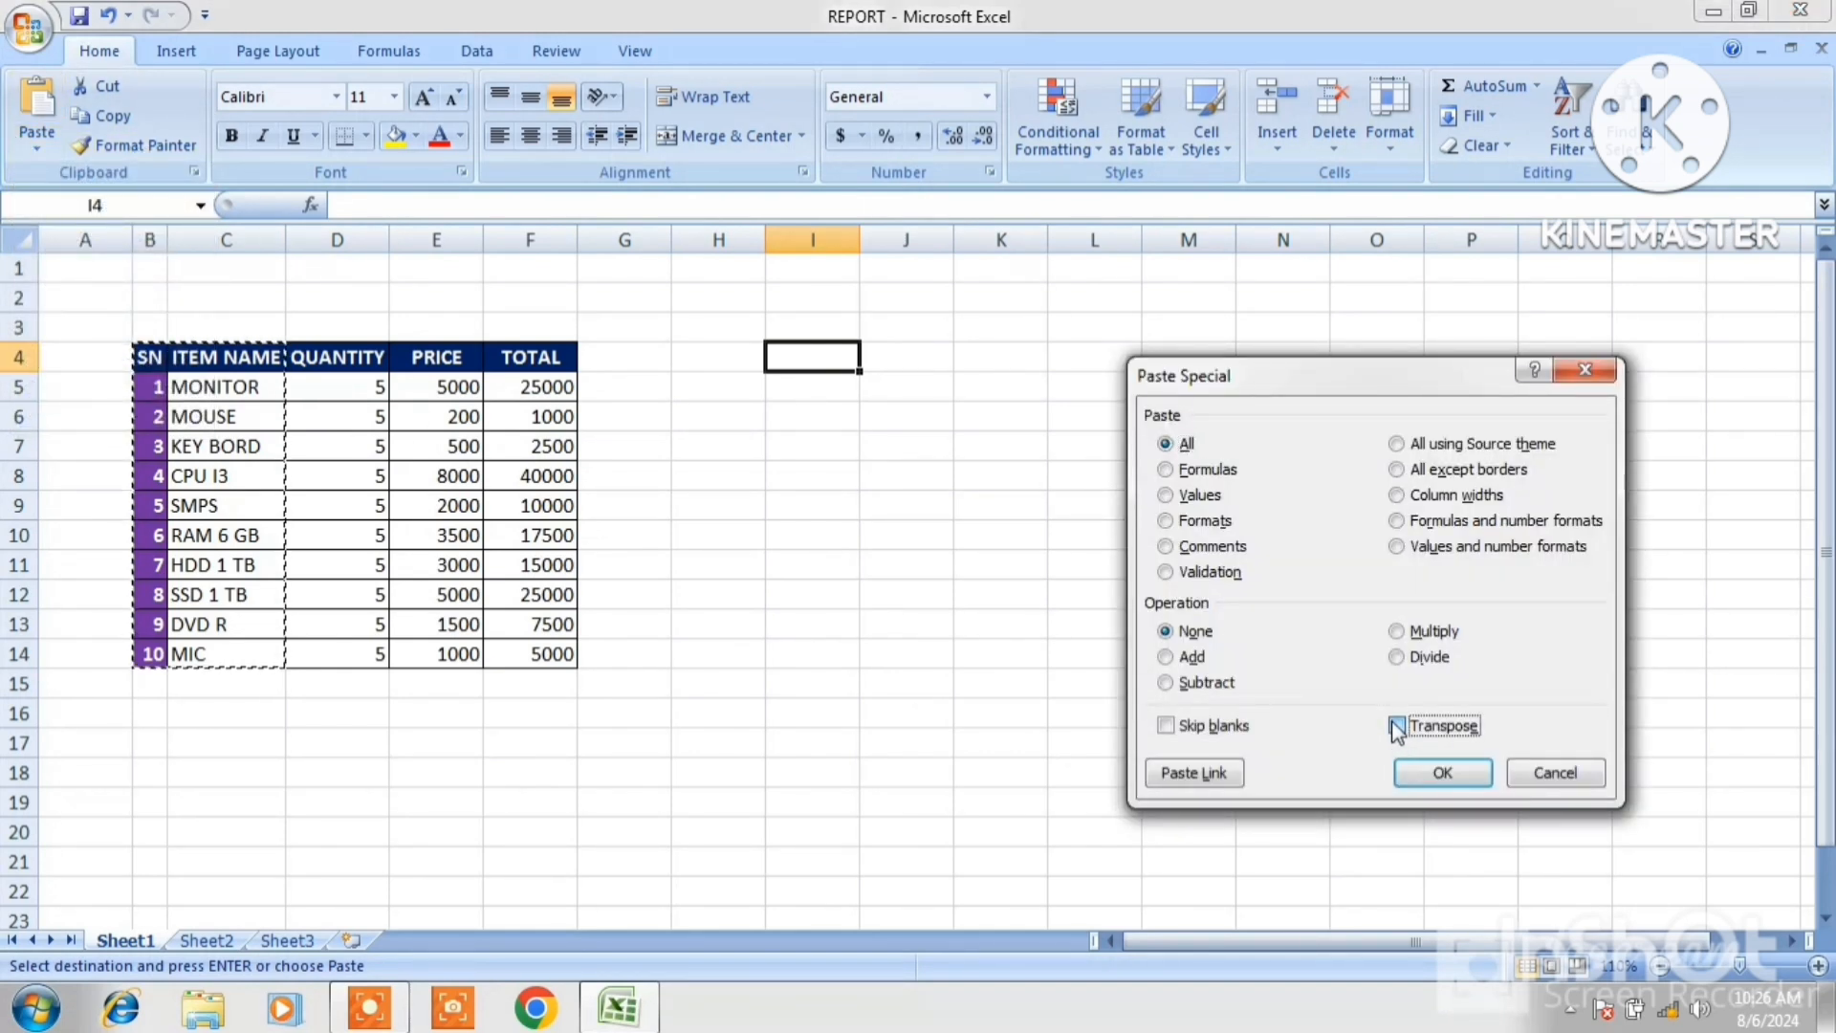
{"action": "left_click", "coordinate": [1452, 775]}
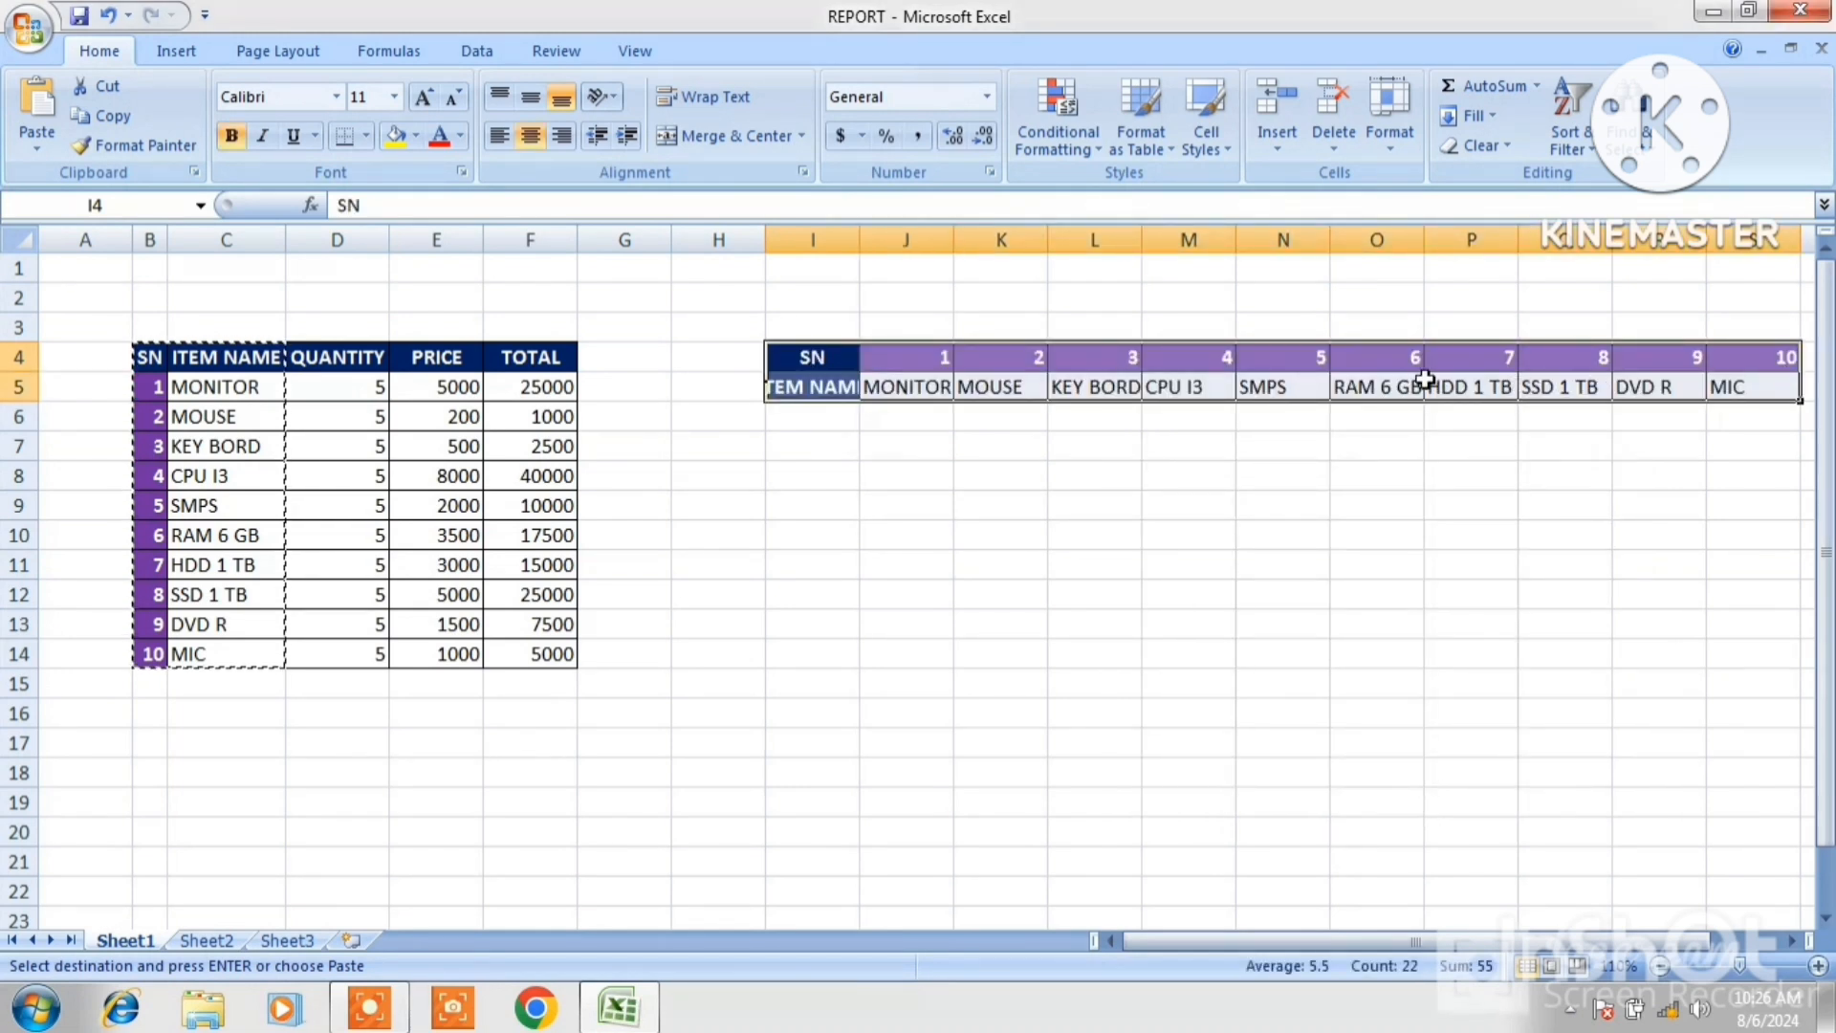
Cancel the copy selection and copy the ITEM NAME column, range C4:C14.
{"action": "left_click", "coordinate": [846, 466]}
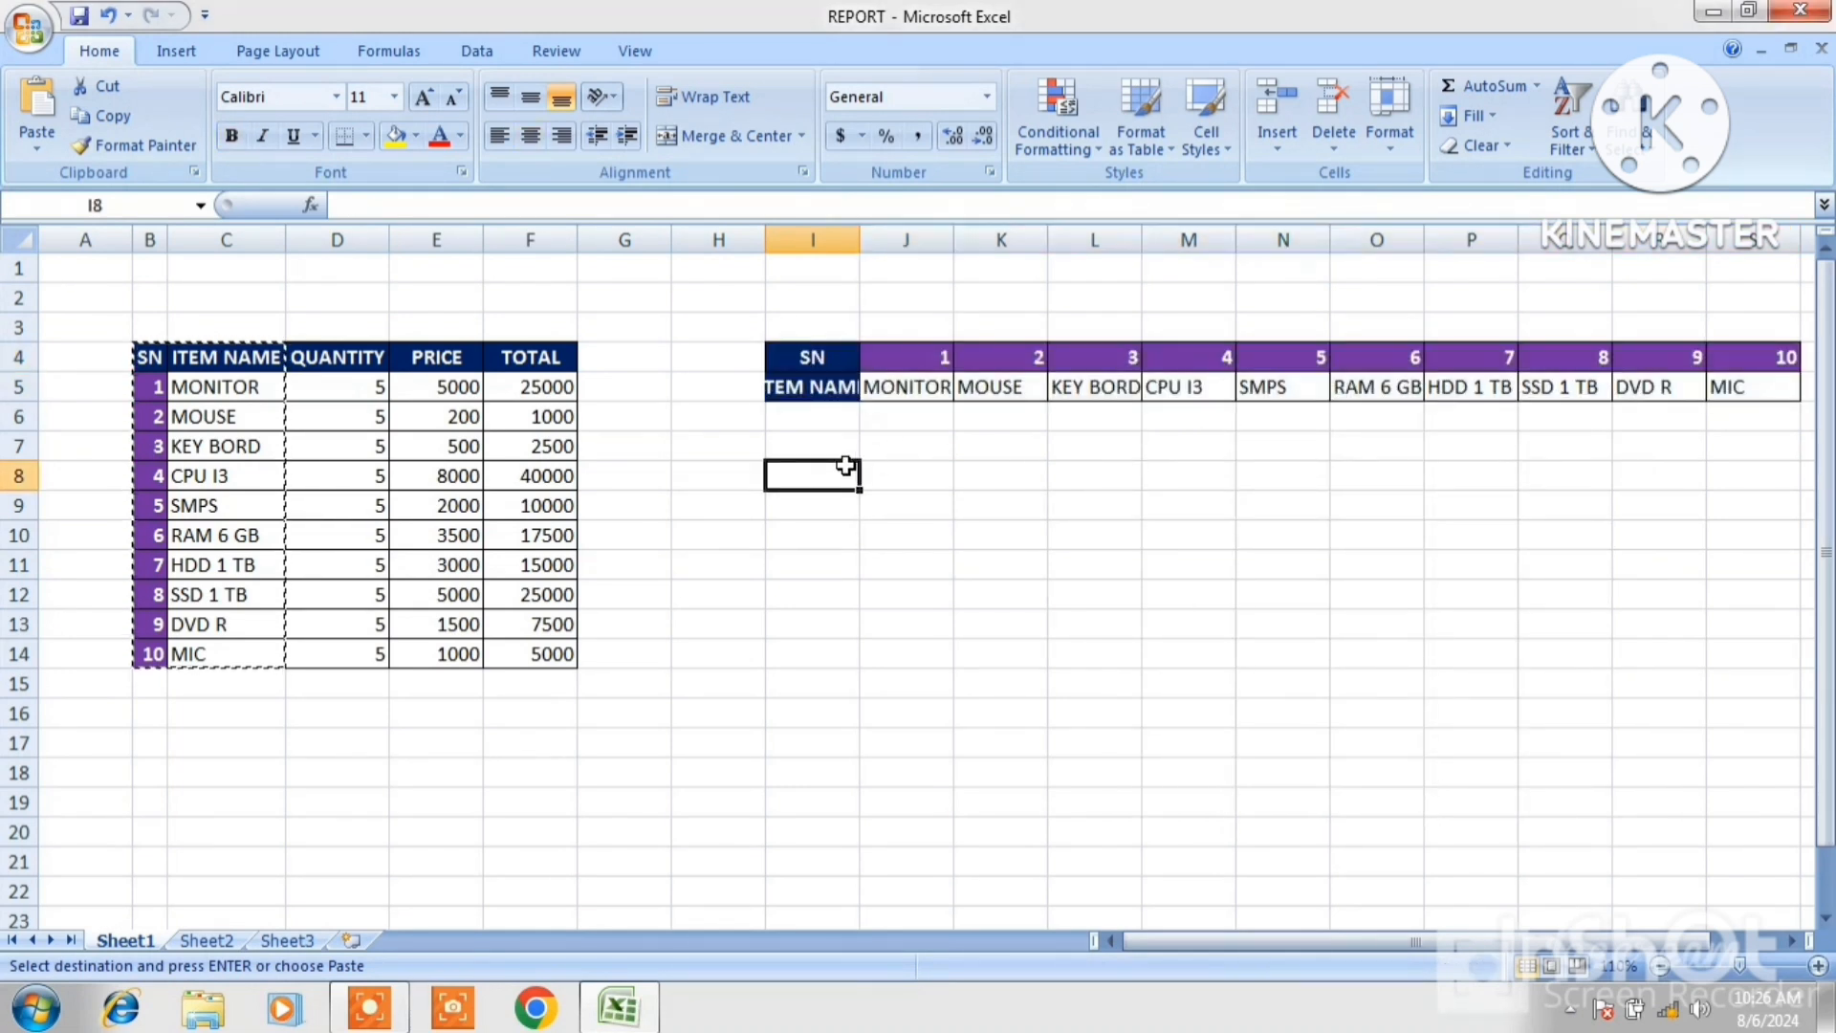
{"action": "key", "text": "Escape"}
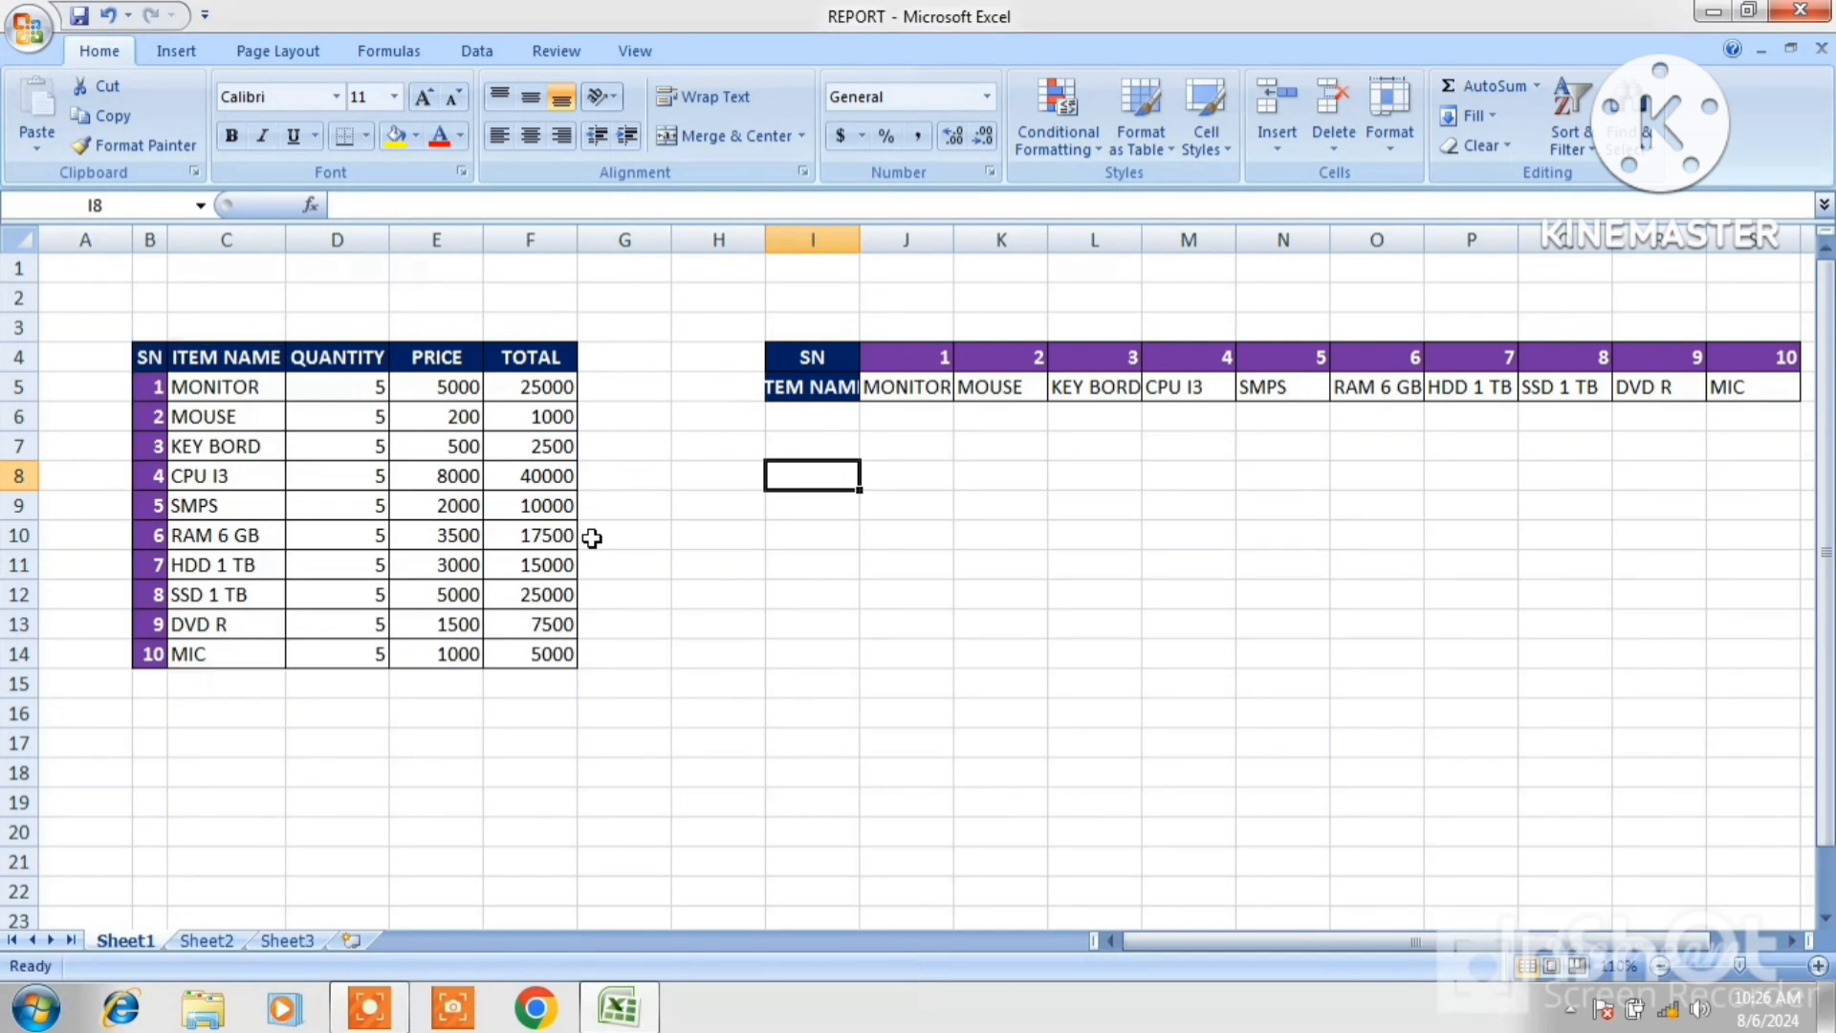
{"action": "left_click_drag", "start_coordinate": [228, 360], "coordinate": [238, 650]}
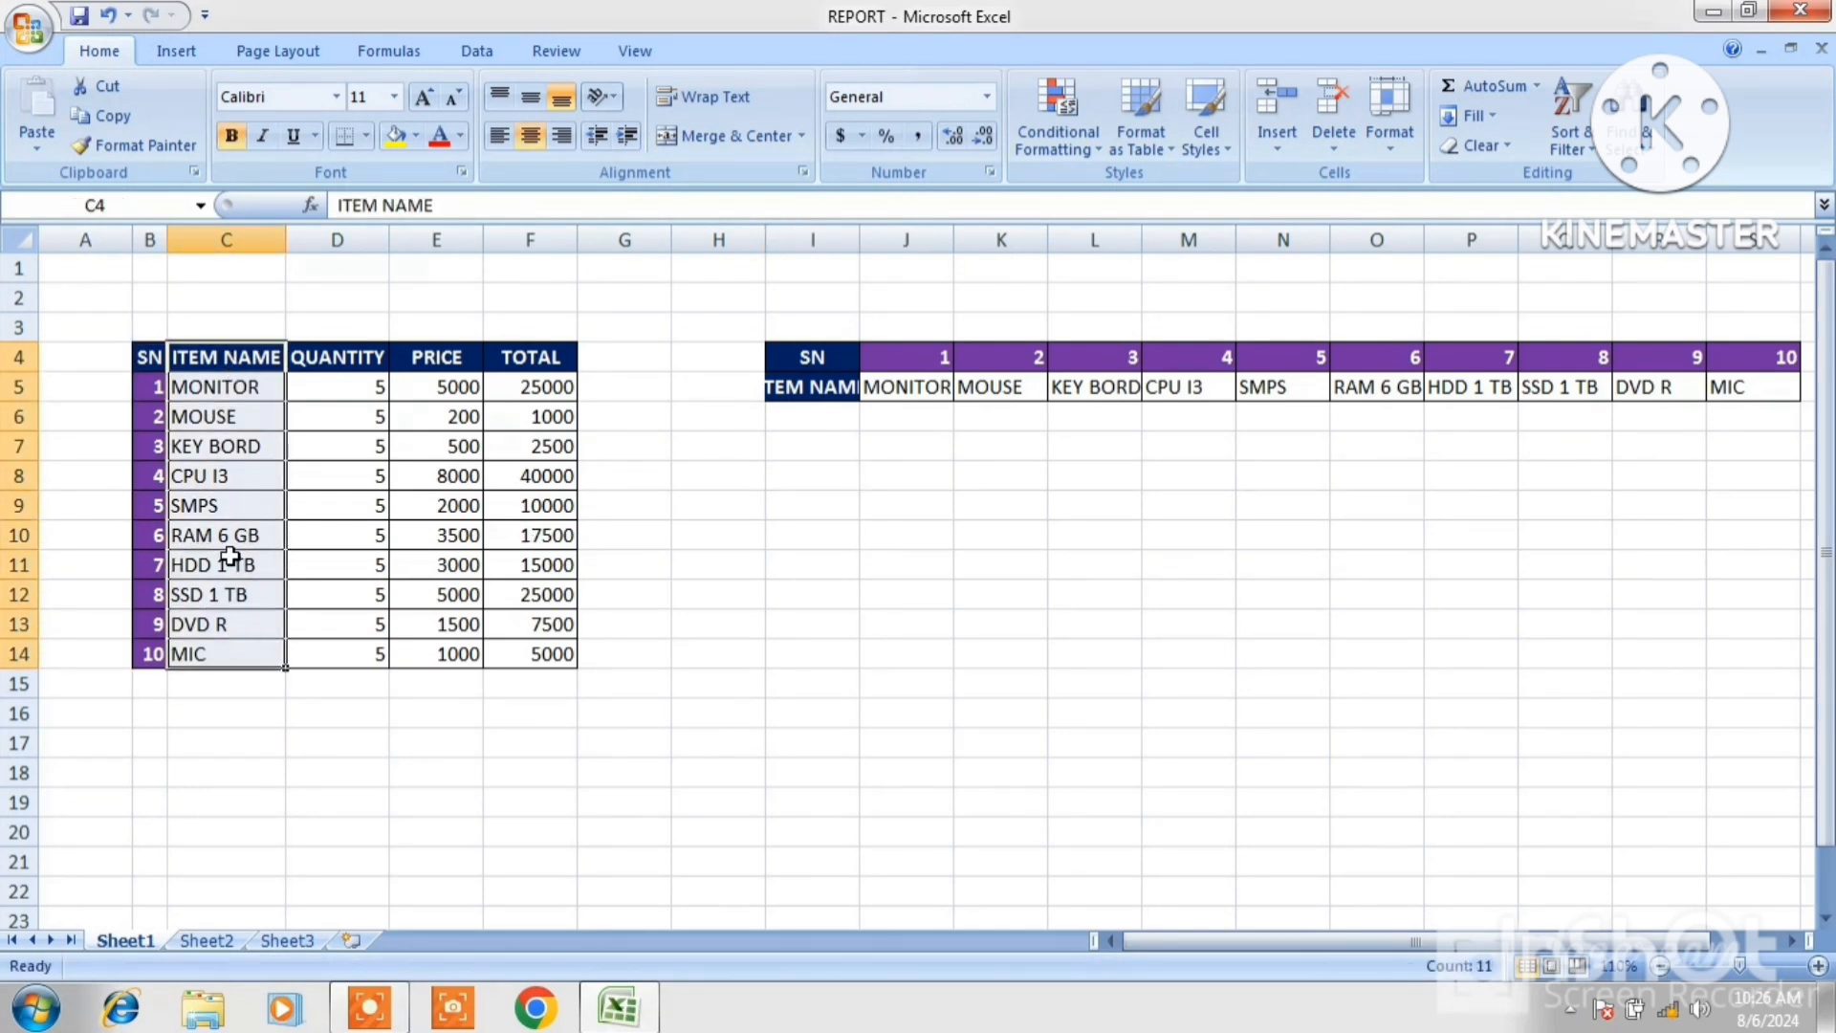
{"action": "right_click", "coordinate": [231, 556]}
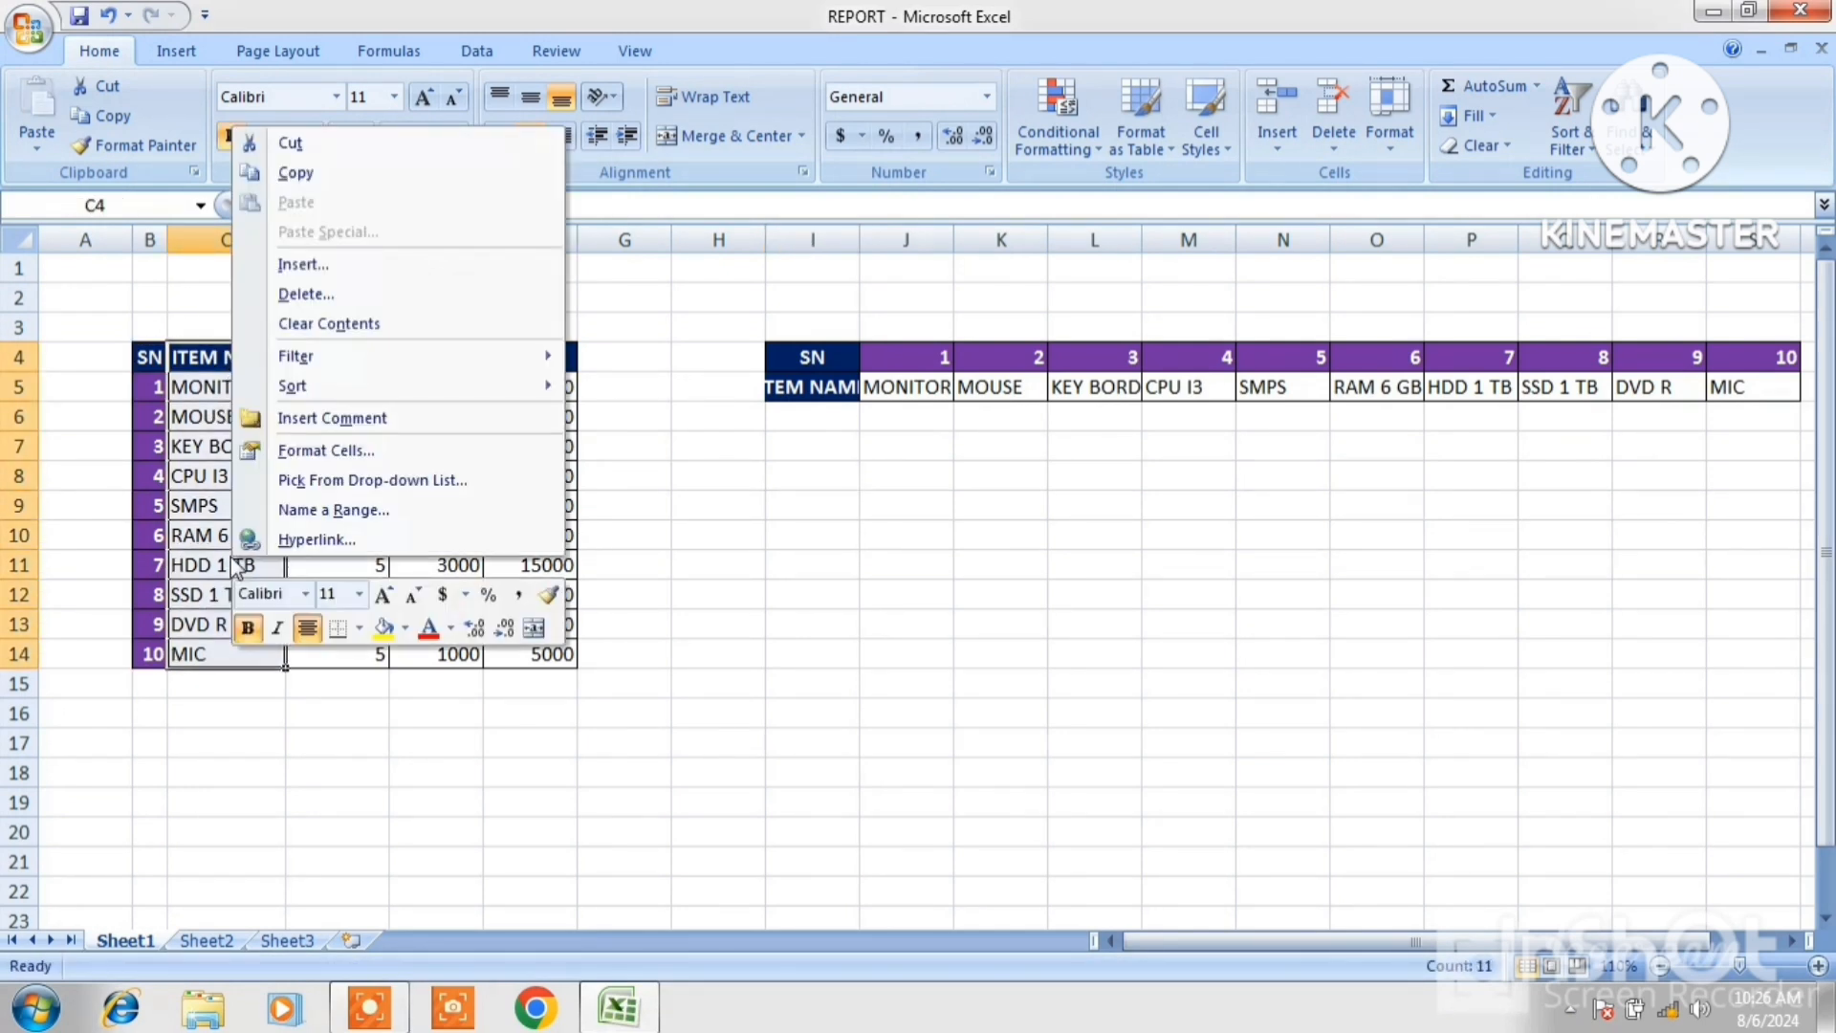
{"action": "left_click", "coordinate": [294, 175]}
Paste the ITEM NAME column transposed into cell I8 using Paste Special.
{"action": "left_click", "coordinate": [800, 476]}
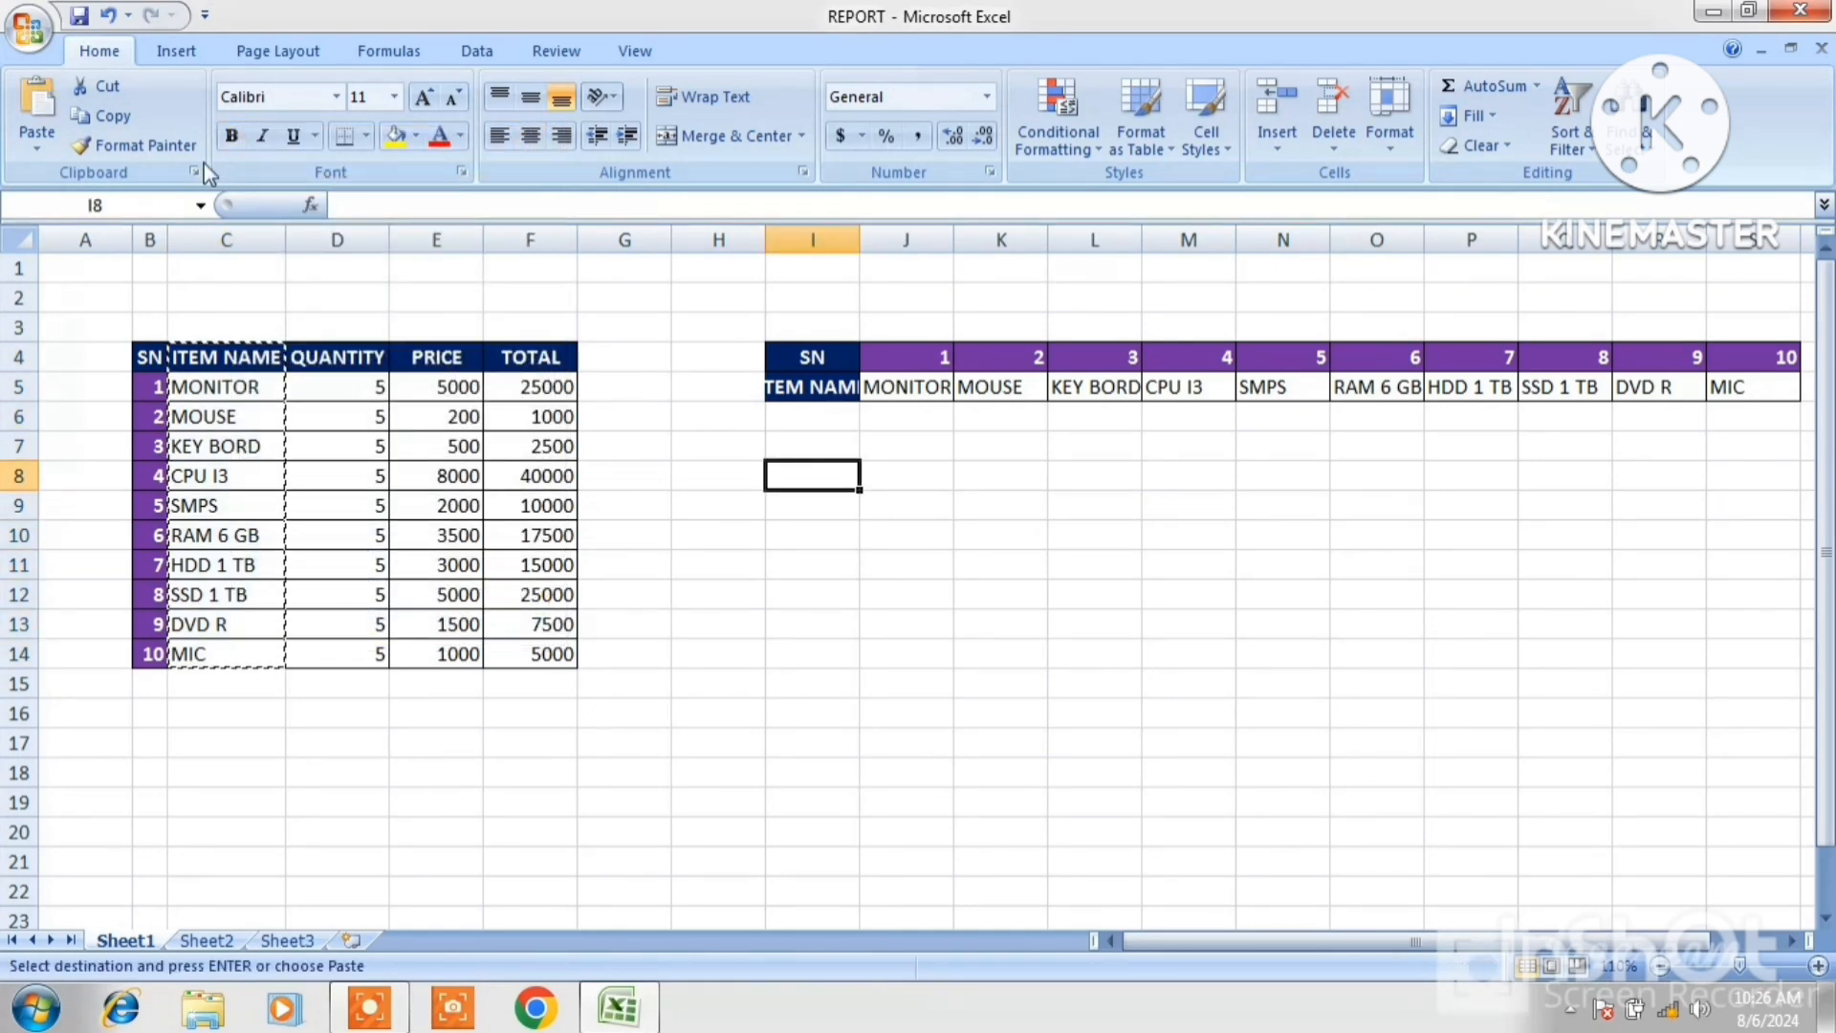
{"action": "left_click", "coordinate": [43, 143]}
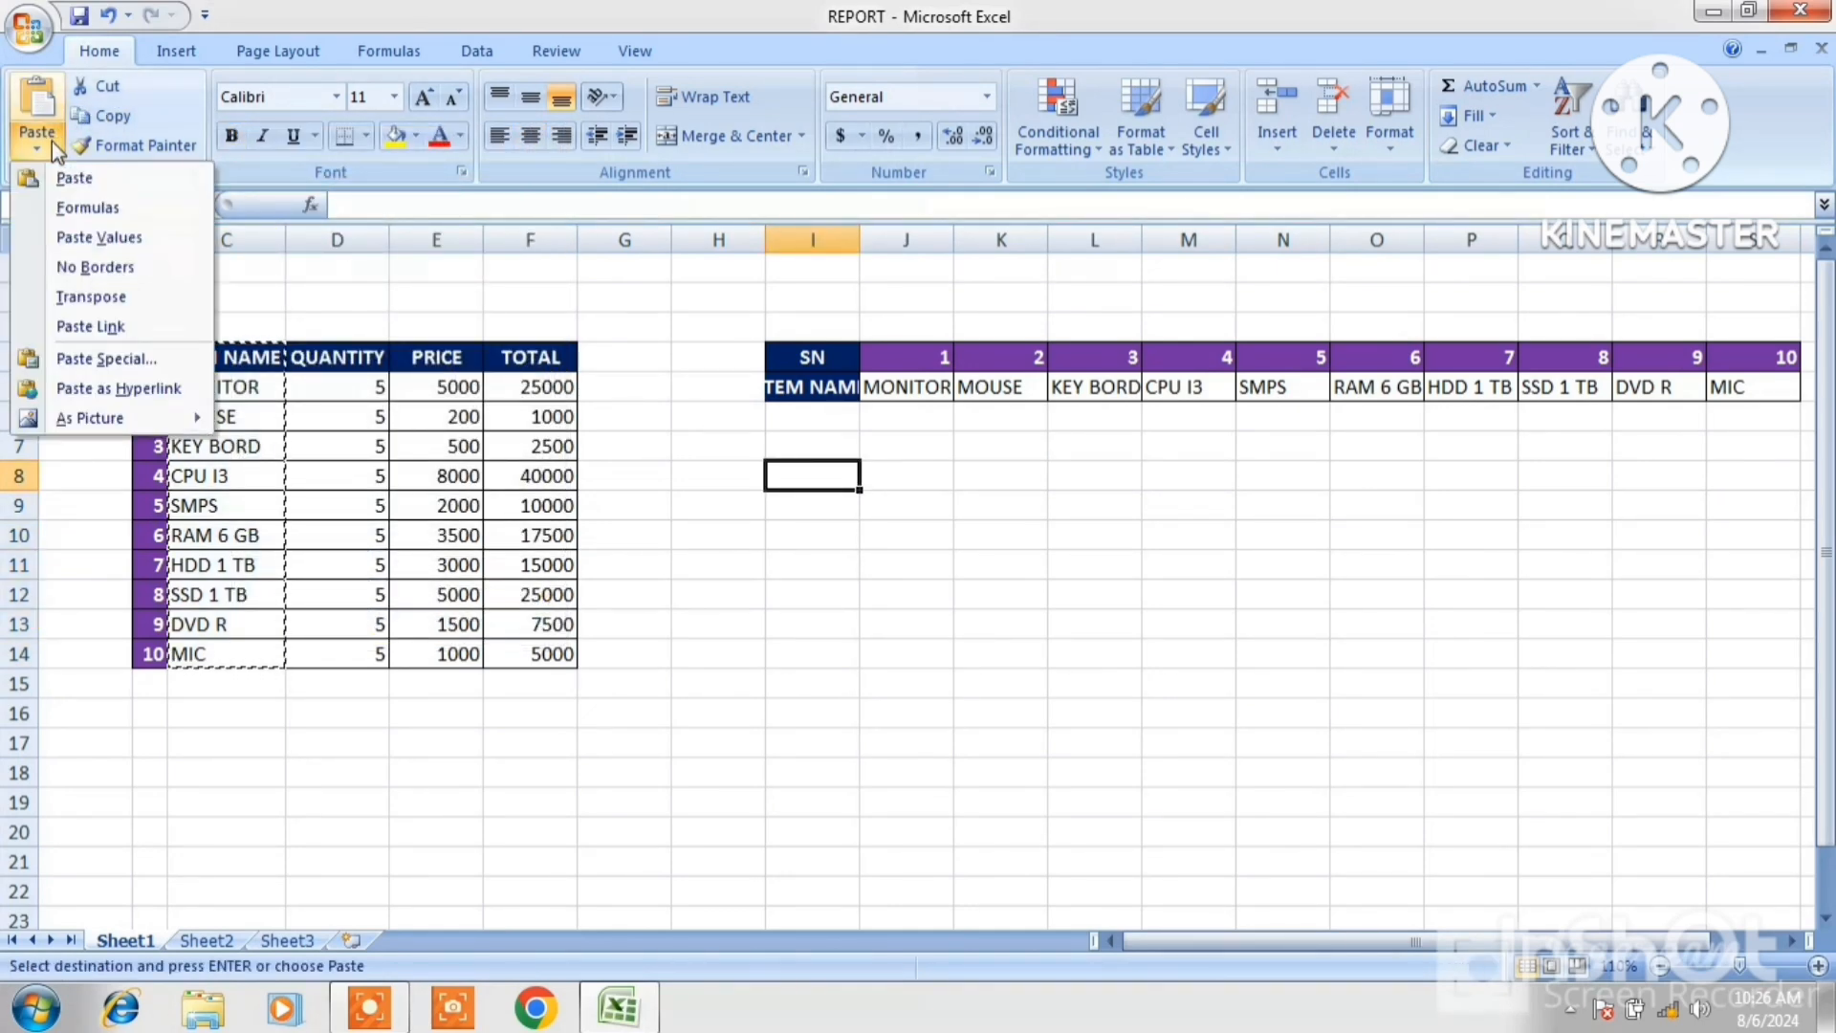
{"action": "left_click", "coordinate": [105, 359]}
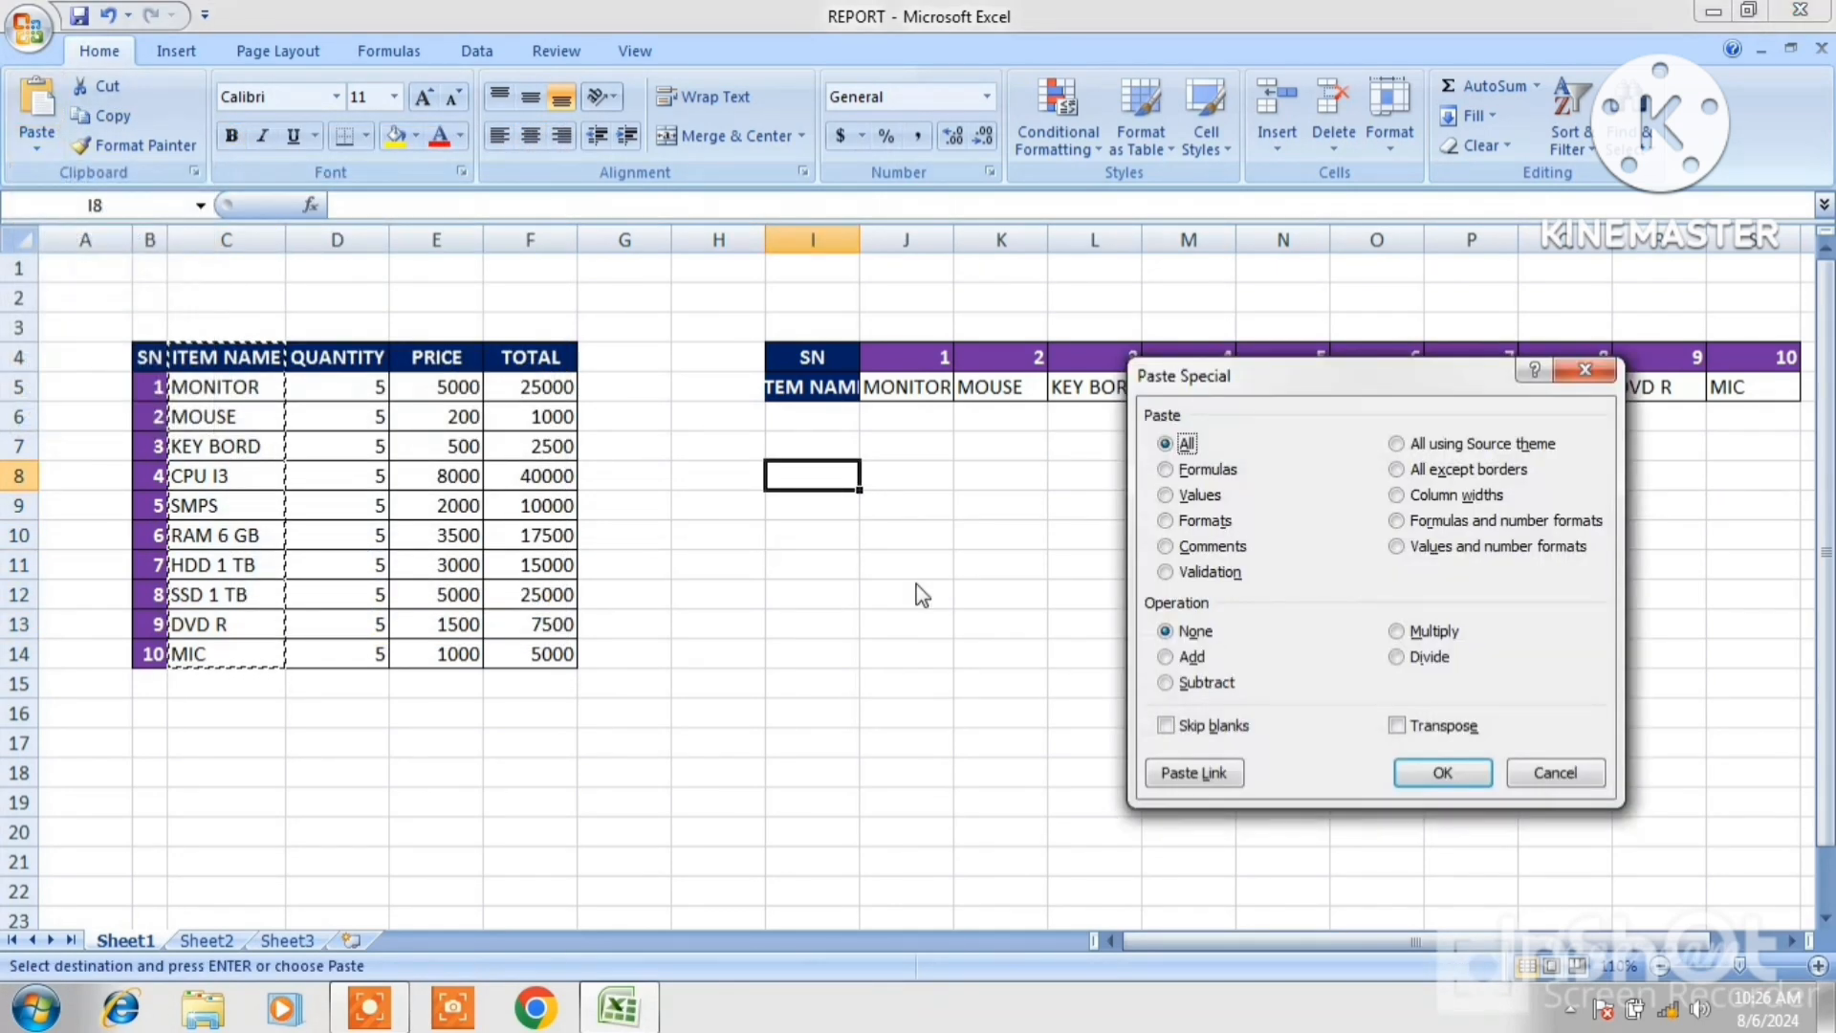
{"action": "left_click", "coordinate": [1396, 729]}
{"action": "left_click", "coordinate": [1442, 773]}
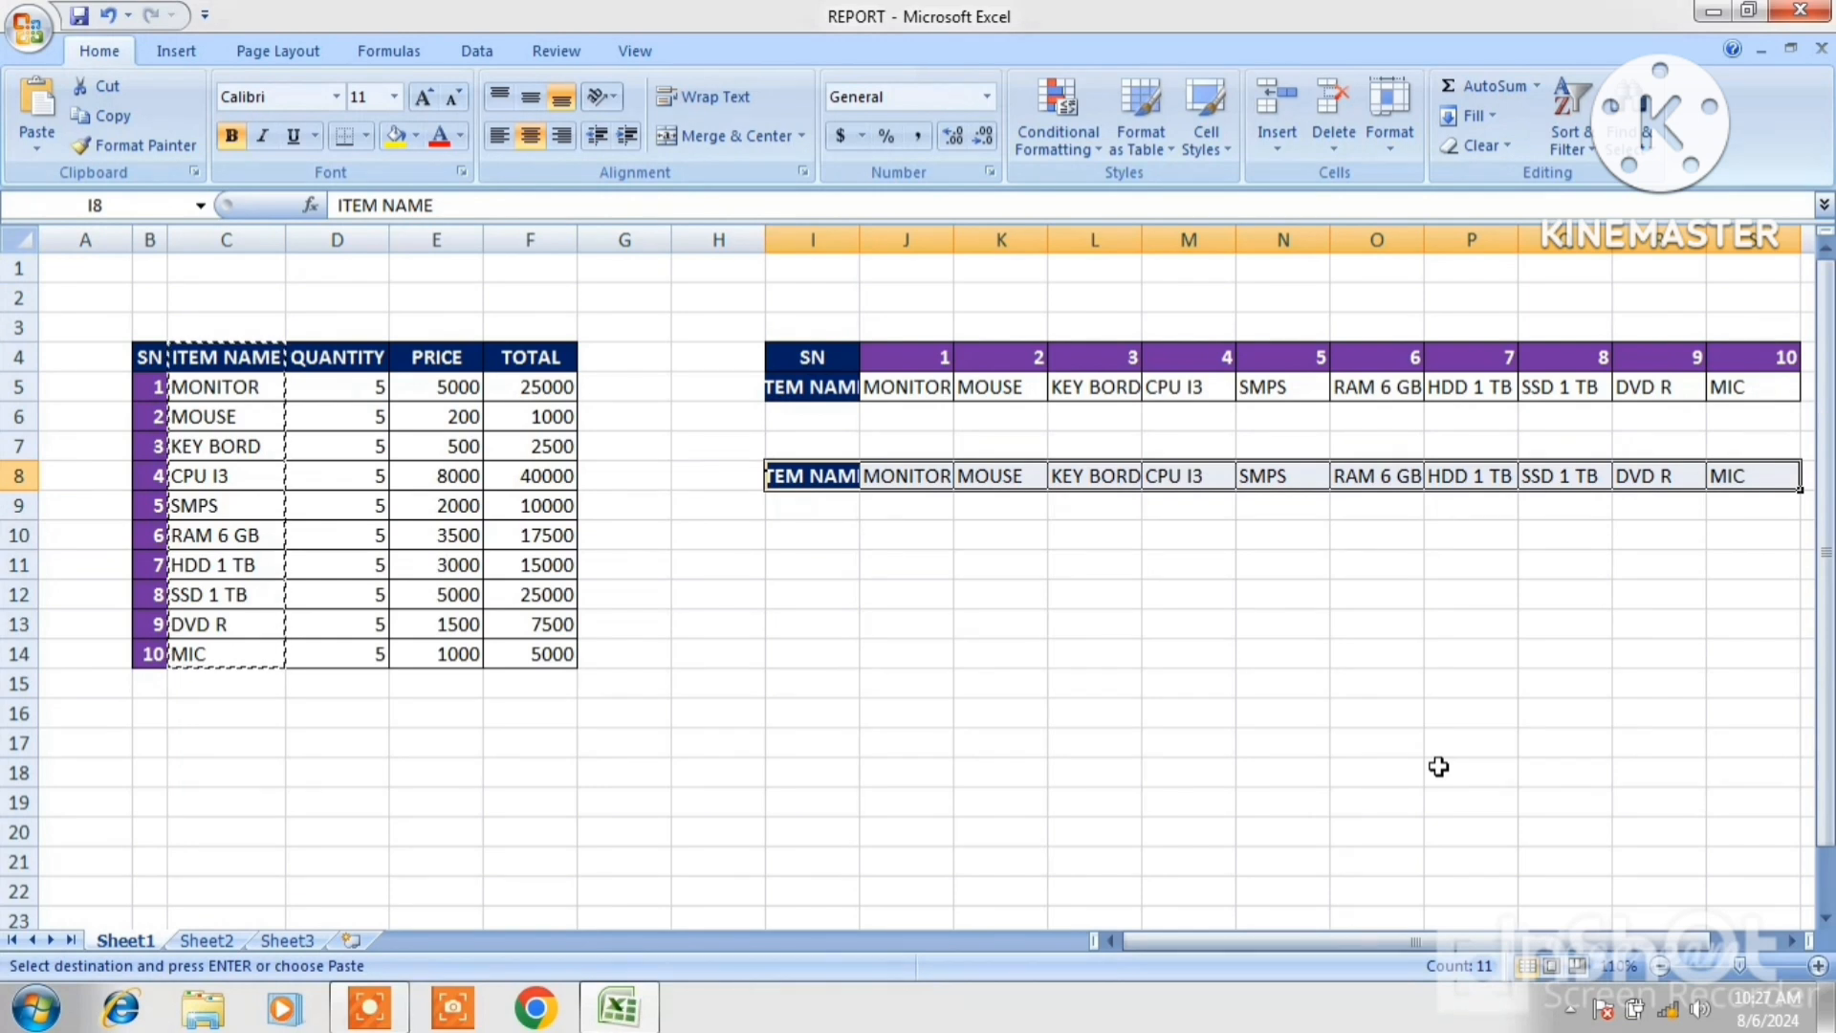
Undo the last two changes.
{"action": "key", "text": "ctrl+z"}
{"action": "key", "text": "ctrl+z"}
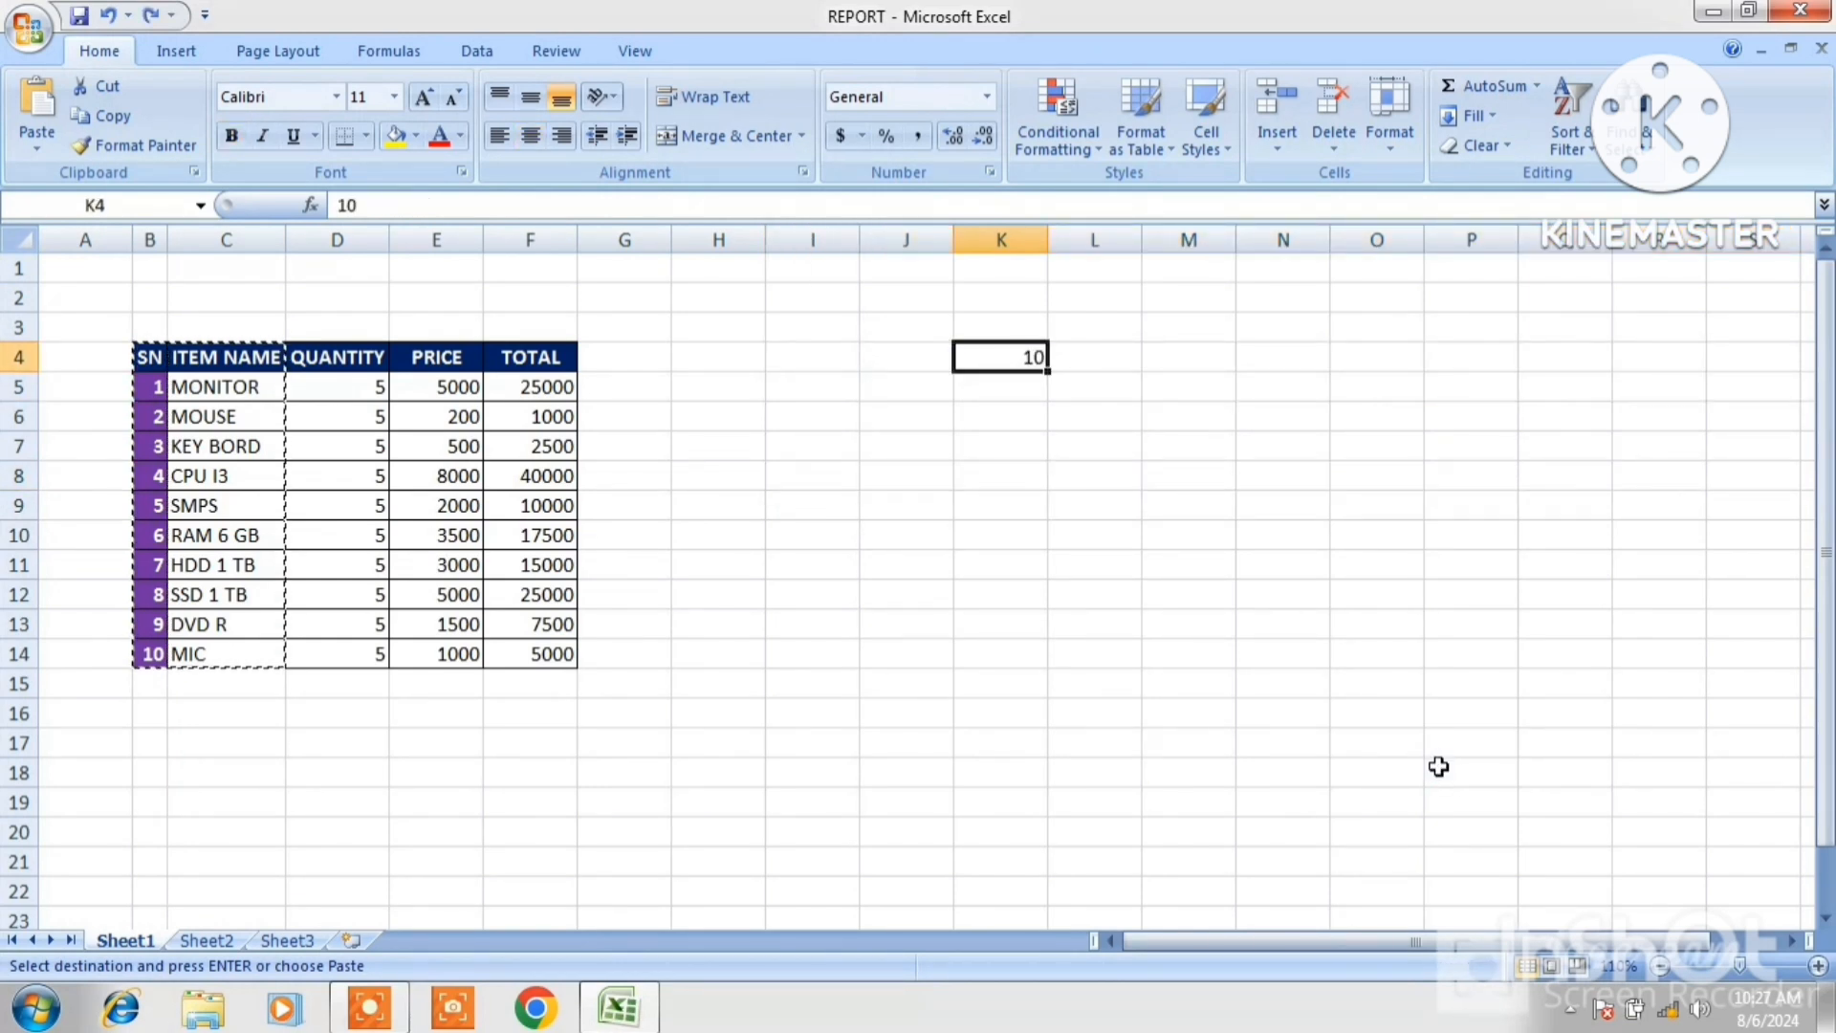
{"action": "left_click", "coordinate": [38, 145]}
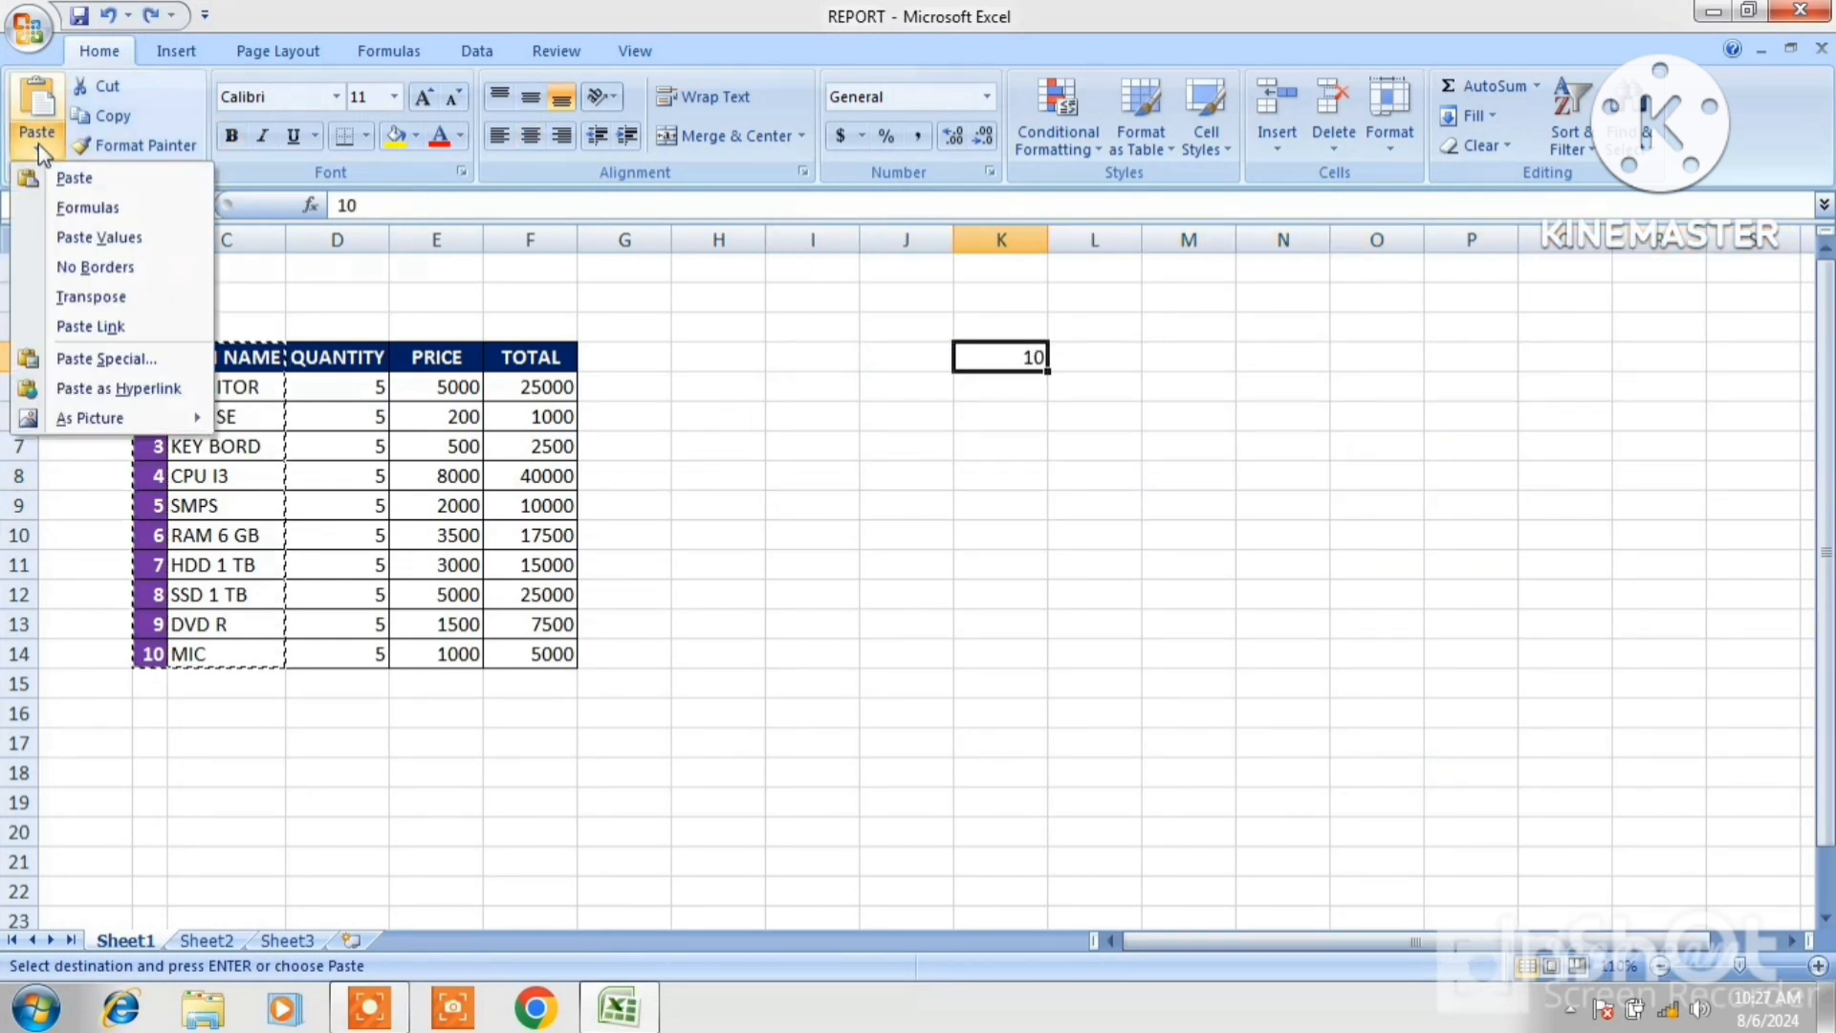
{"action": "left_click", "coordinate": [106, 359]}
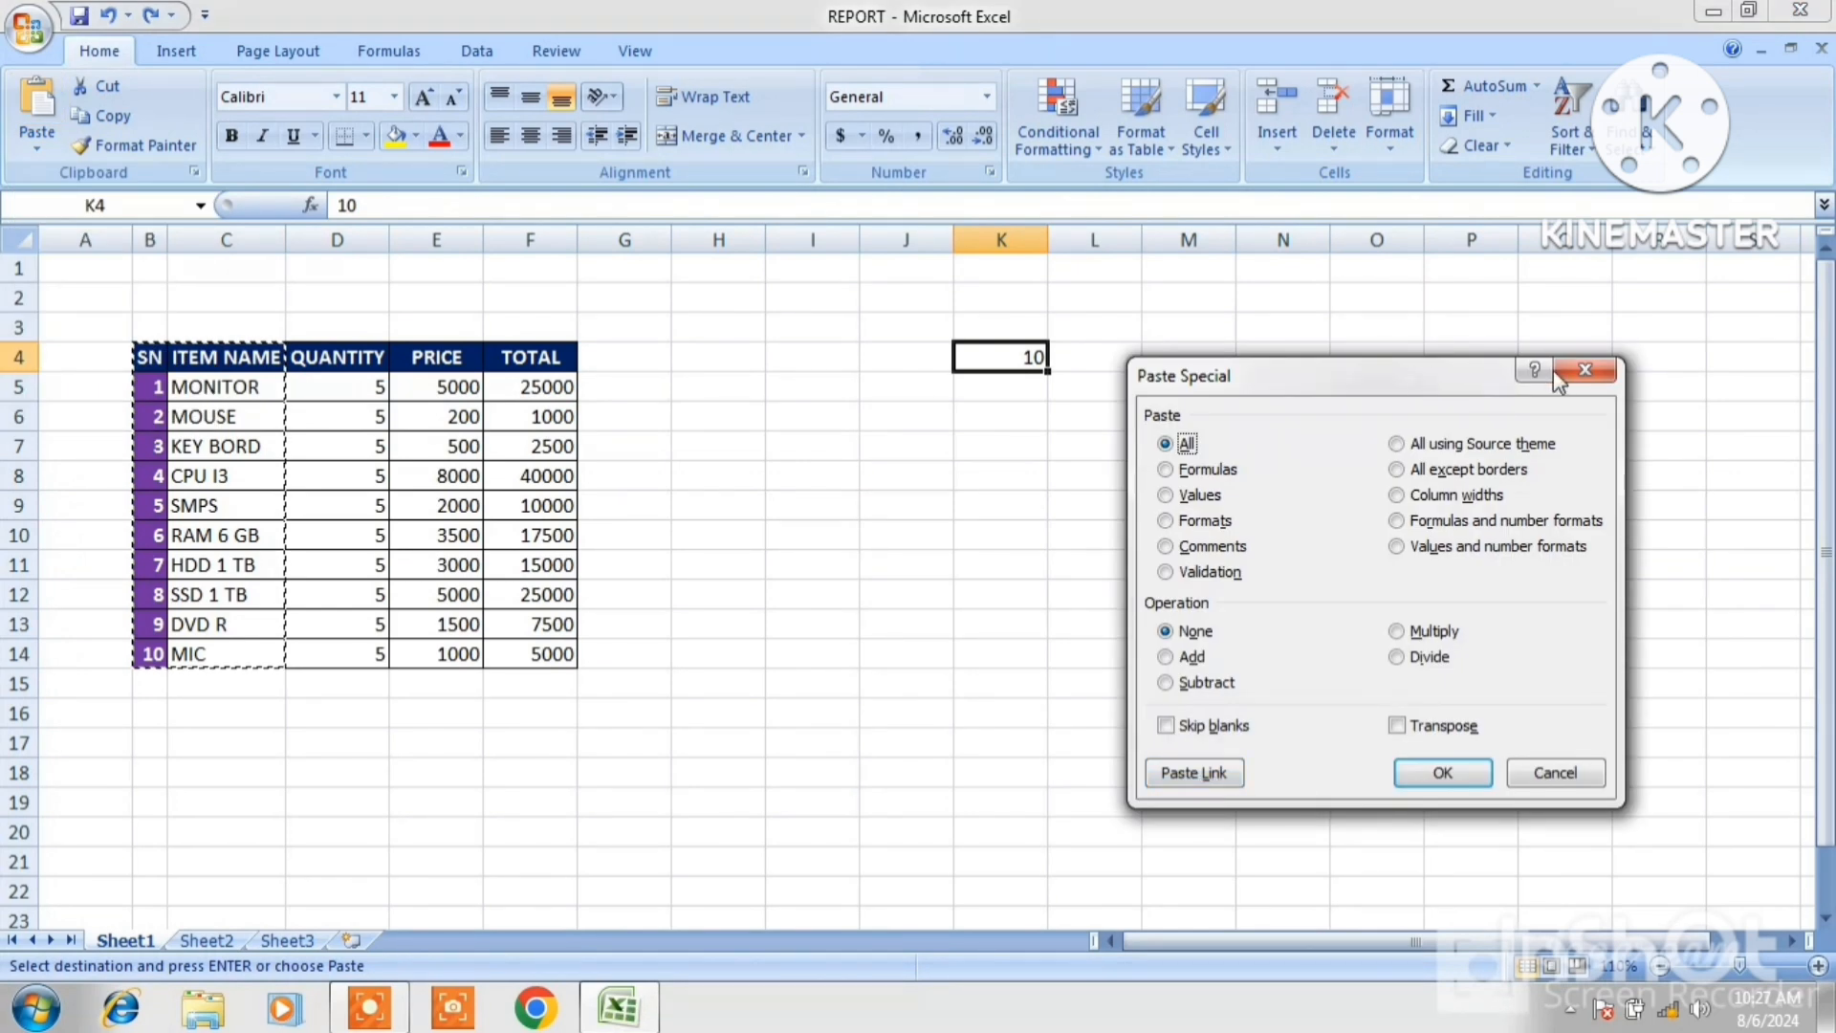
{"action": "left_click", "coordinate": [1586, 370]}
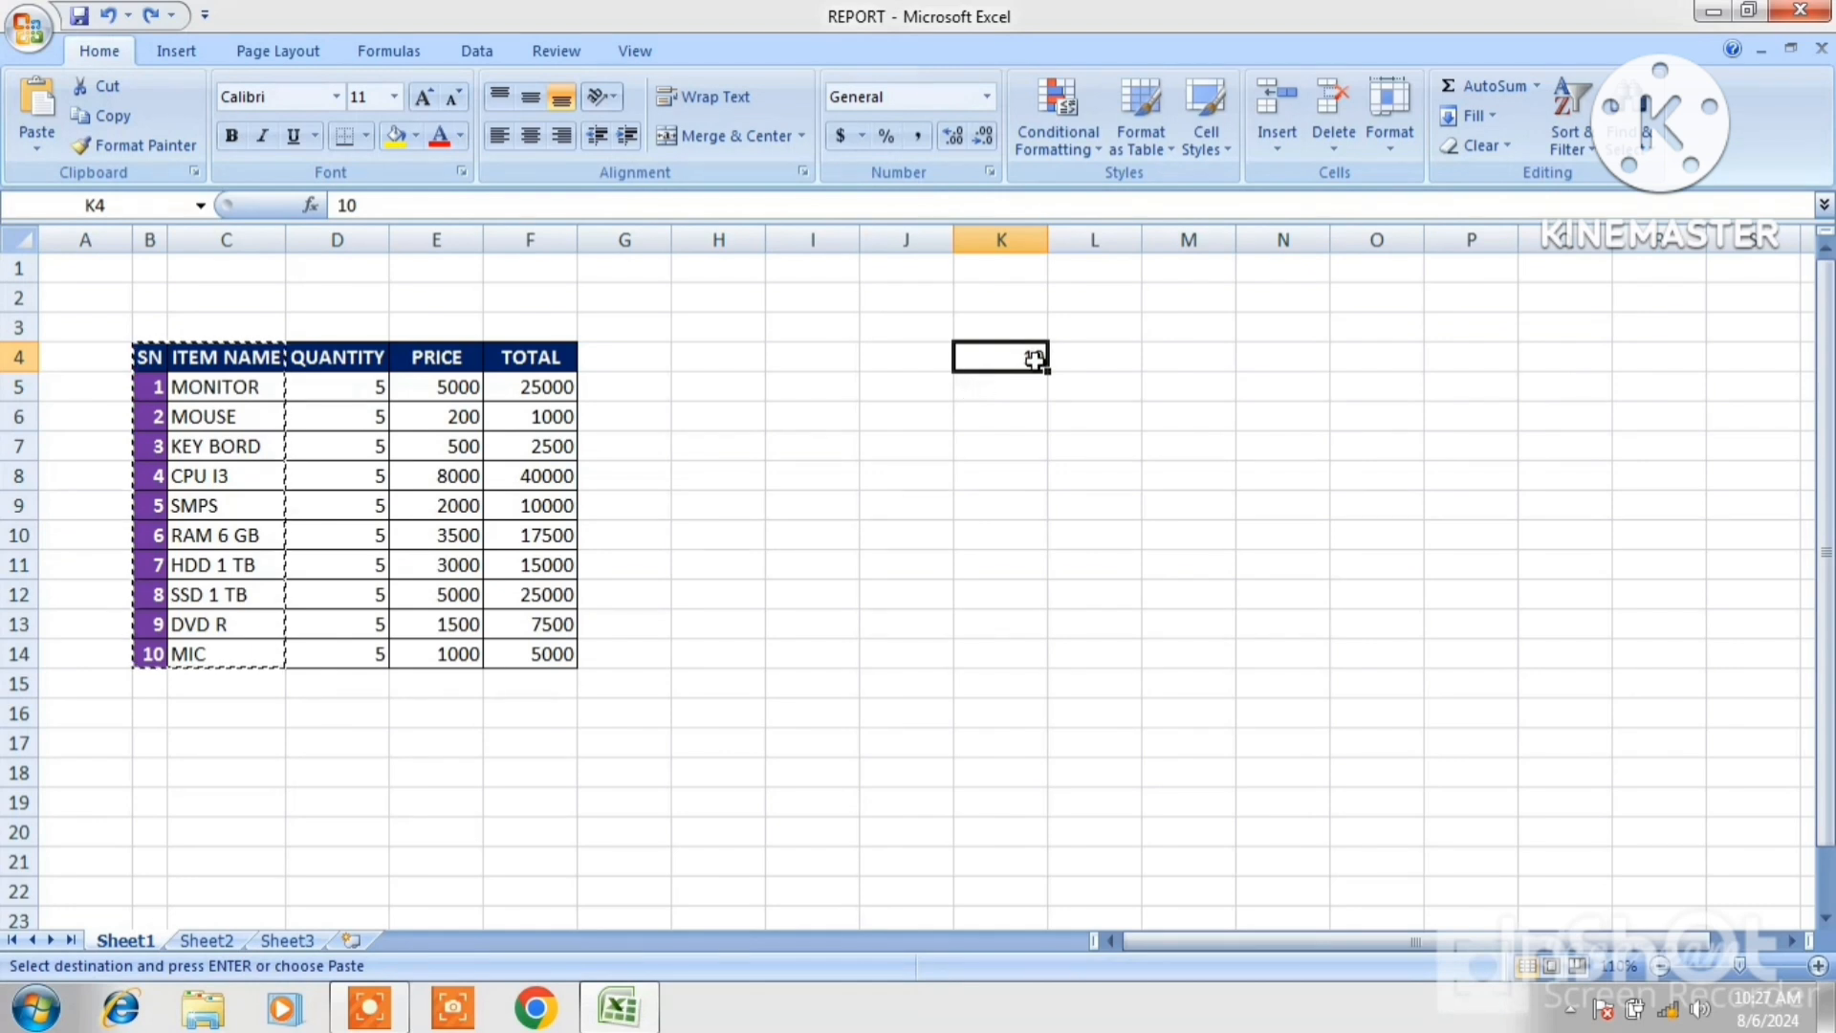
Clear cell K4 and cancel the copy selection.
{"action": "key", "text": "BackSpace"}
{"action": "key", "text": "Escape"}
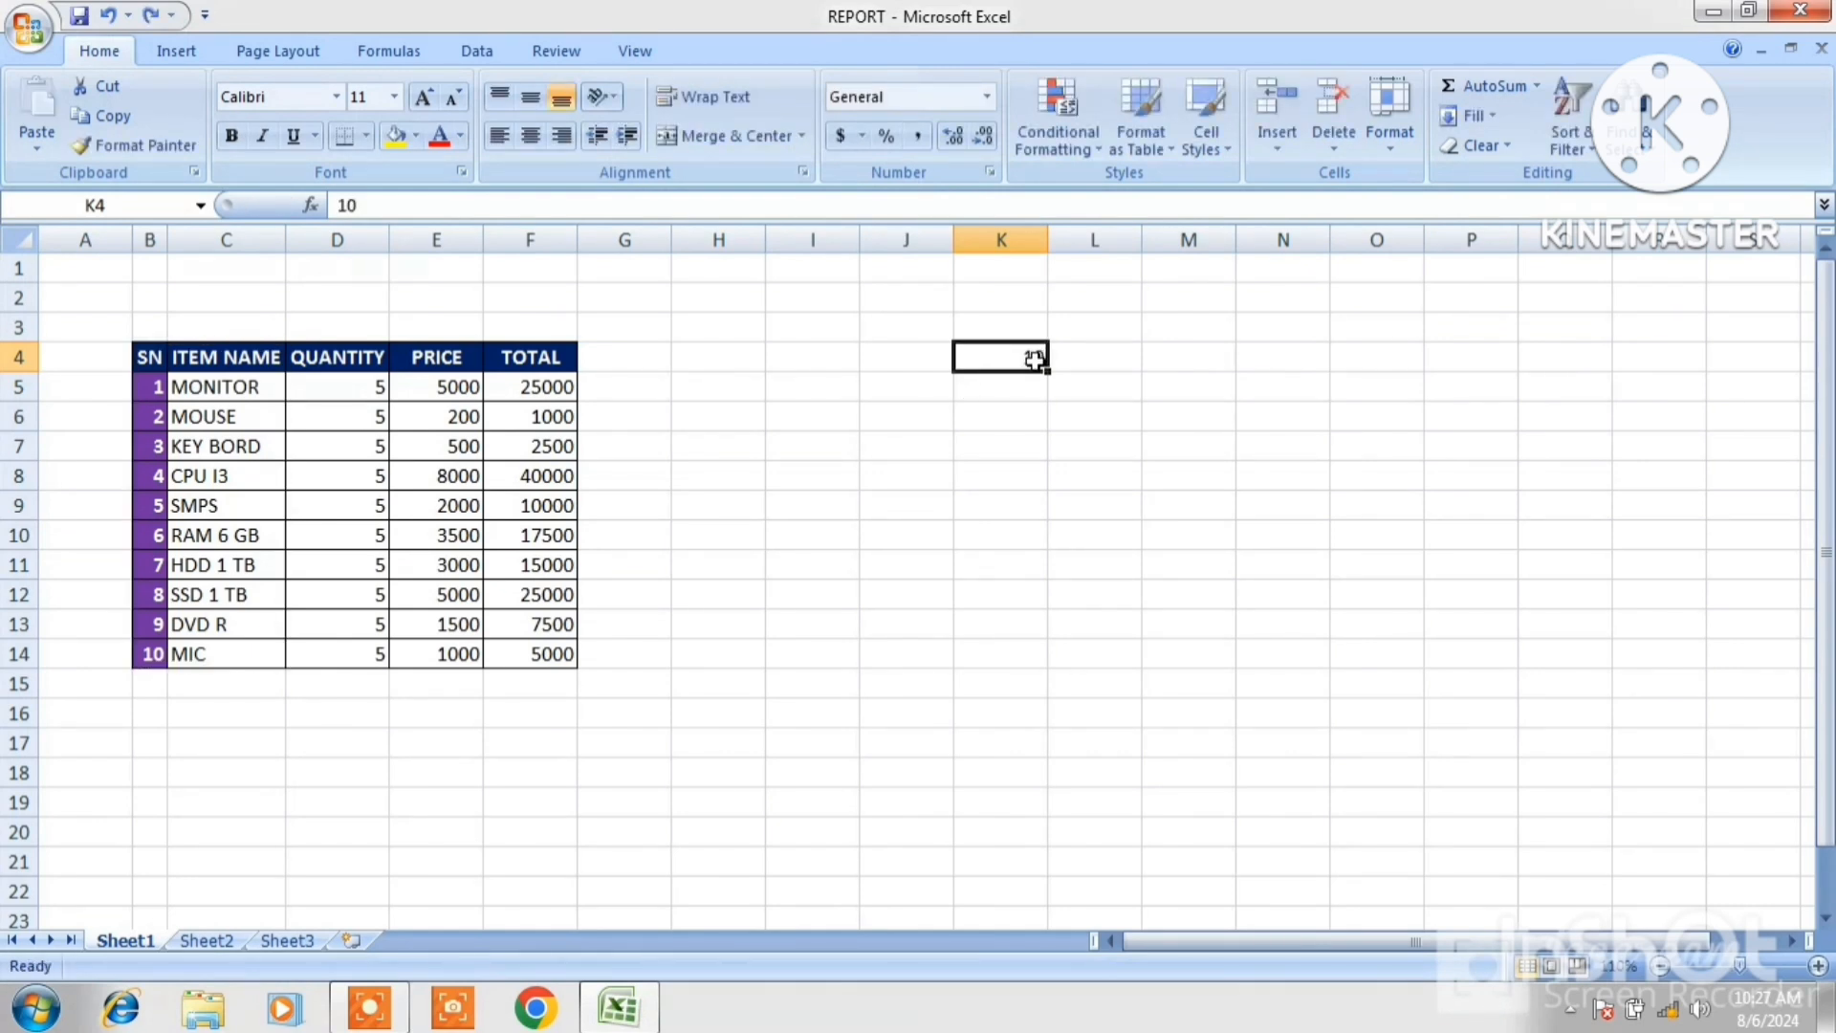
{"action": "key", "text": "BackSpace"}
Enter the heading TABLE in cell J4.
{"action": "left_click", "coordinate": [902, 356]}
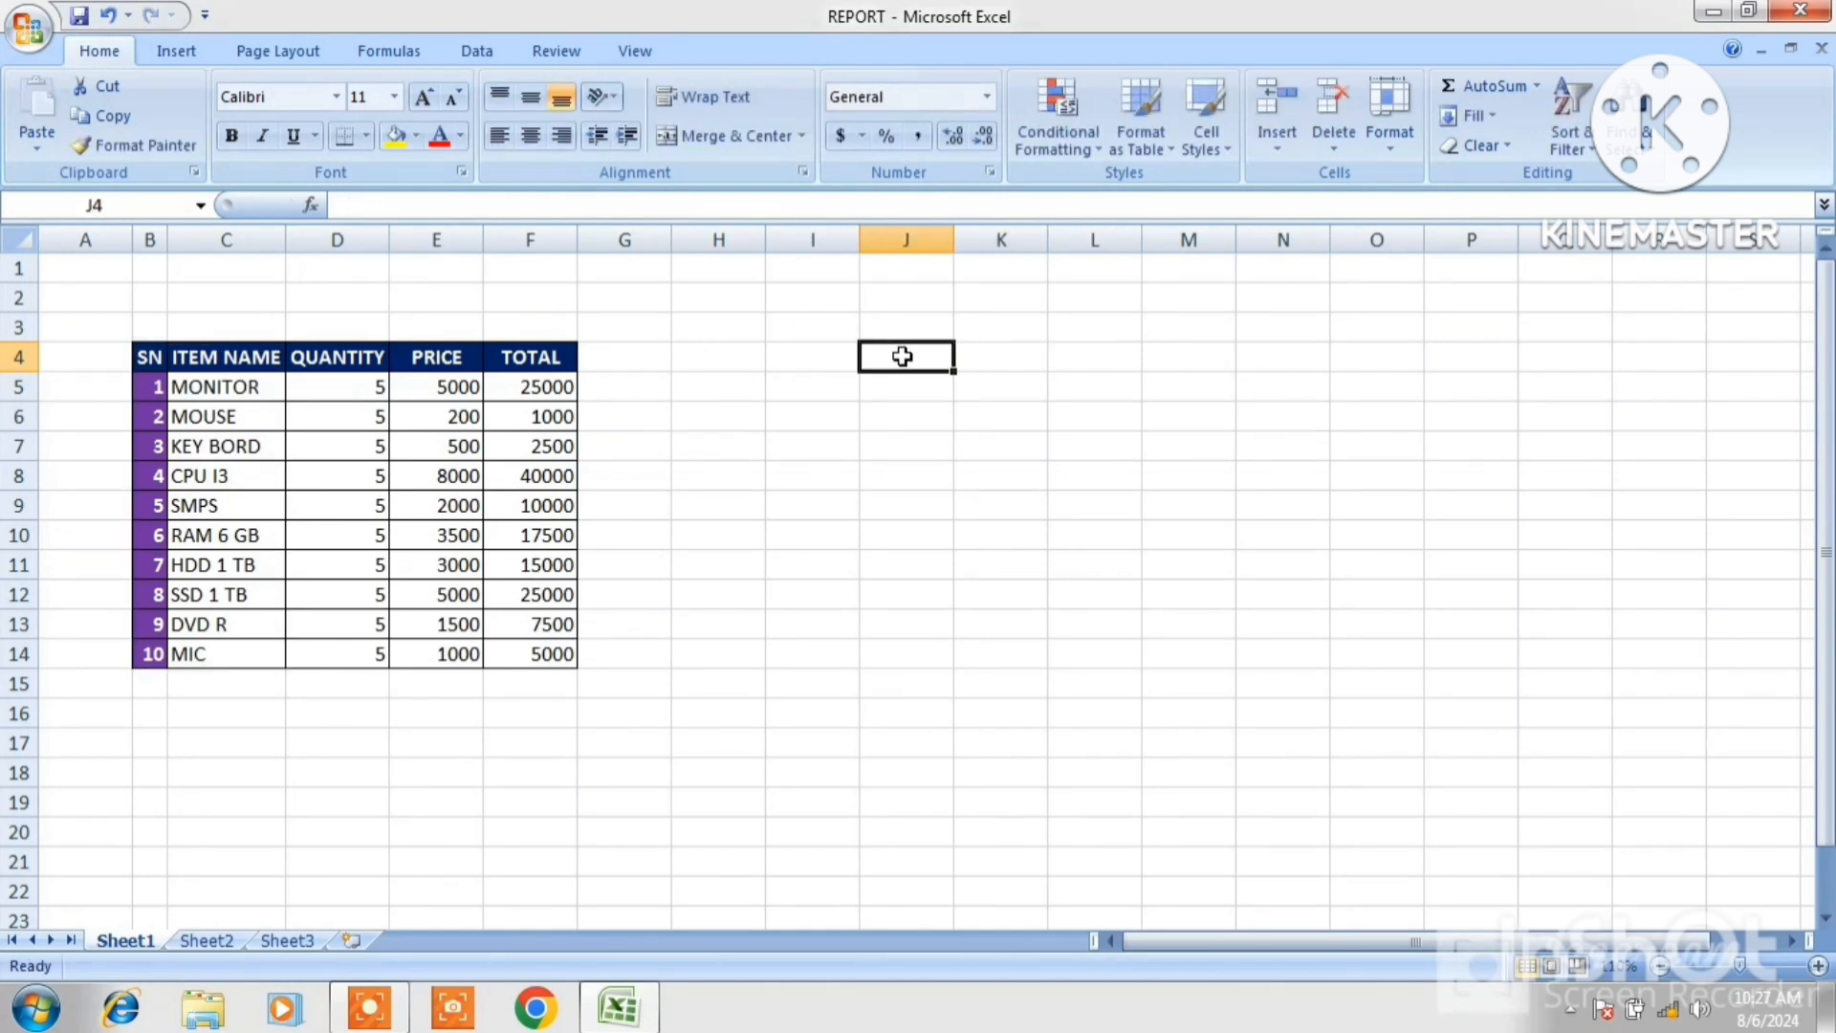
{"action": "type", "text": "TABLE"}
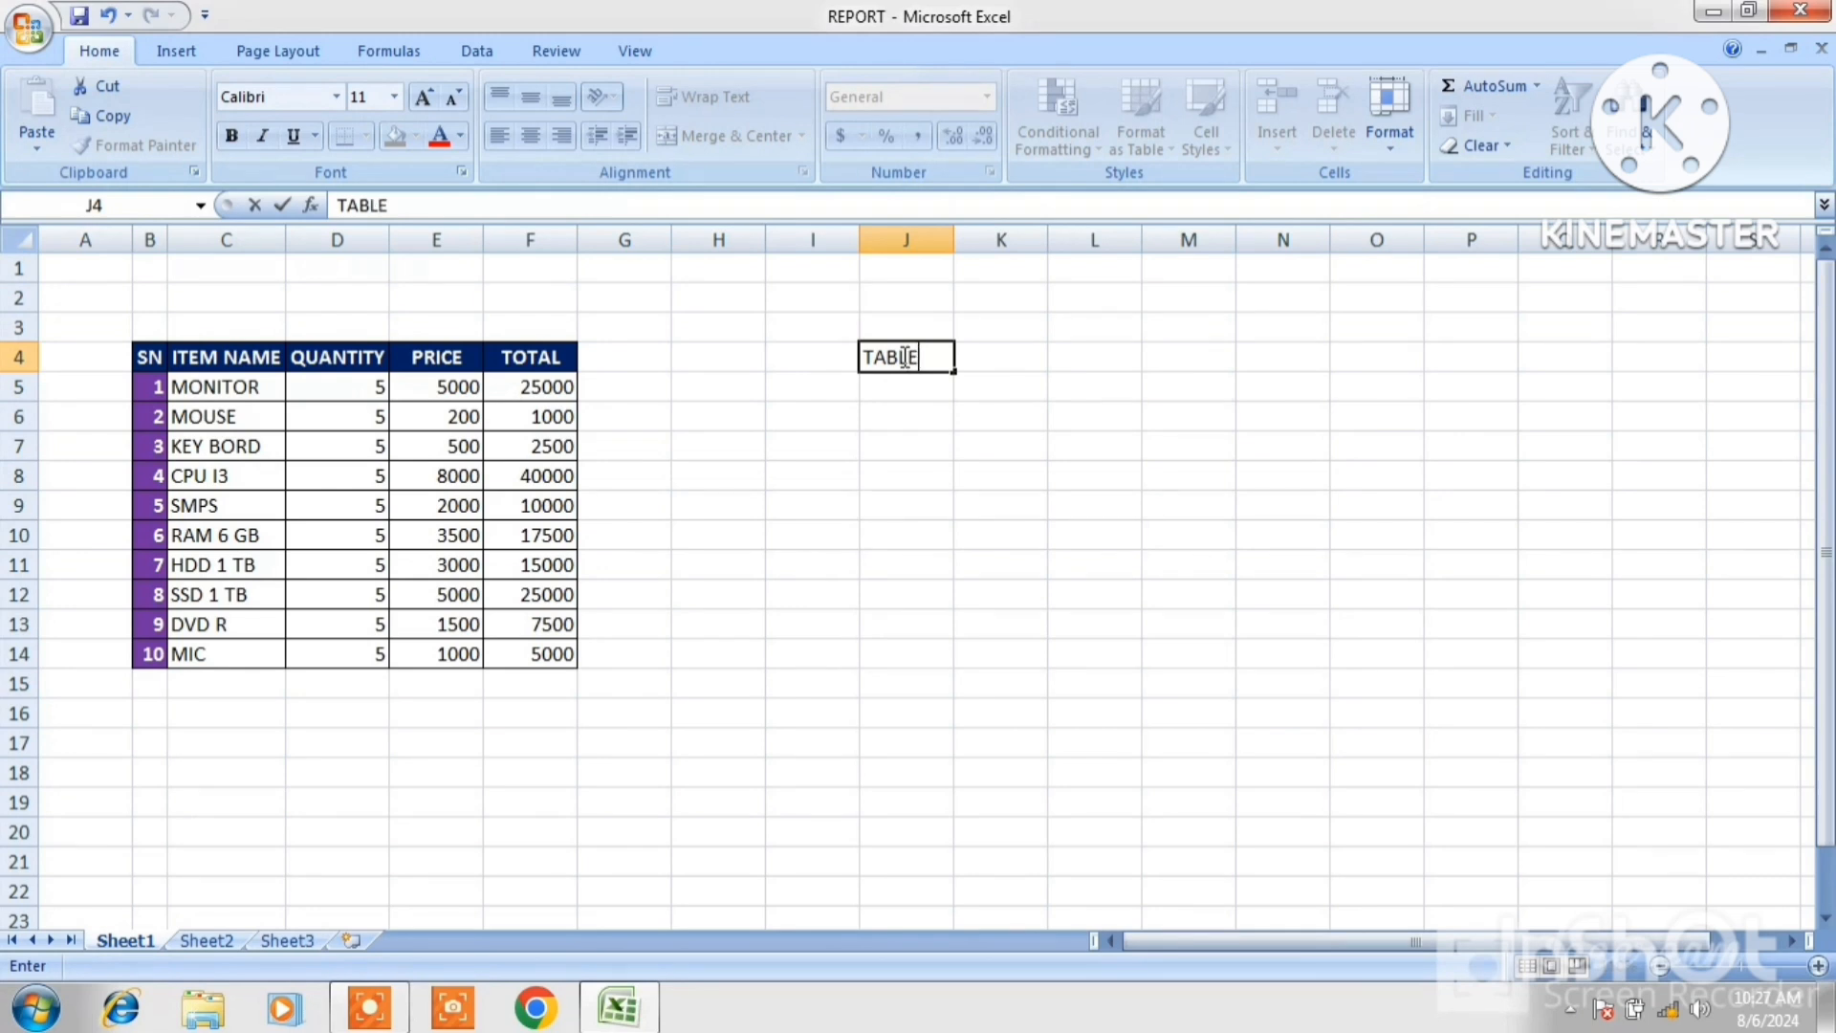
{"action": "left_click", "coordinate": [1103, 445]}
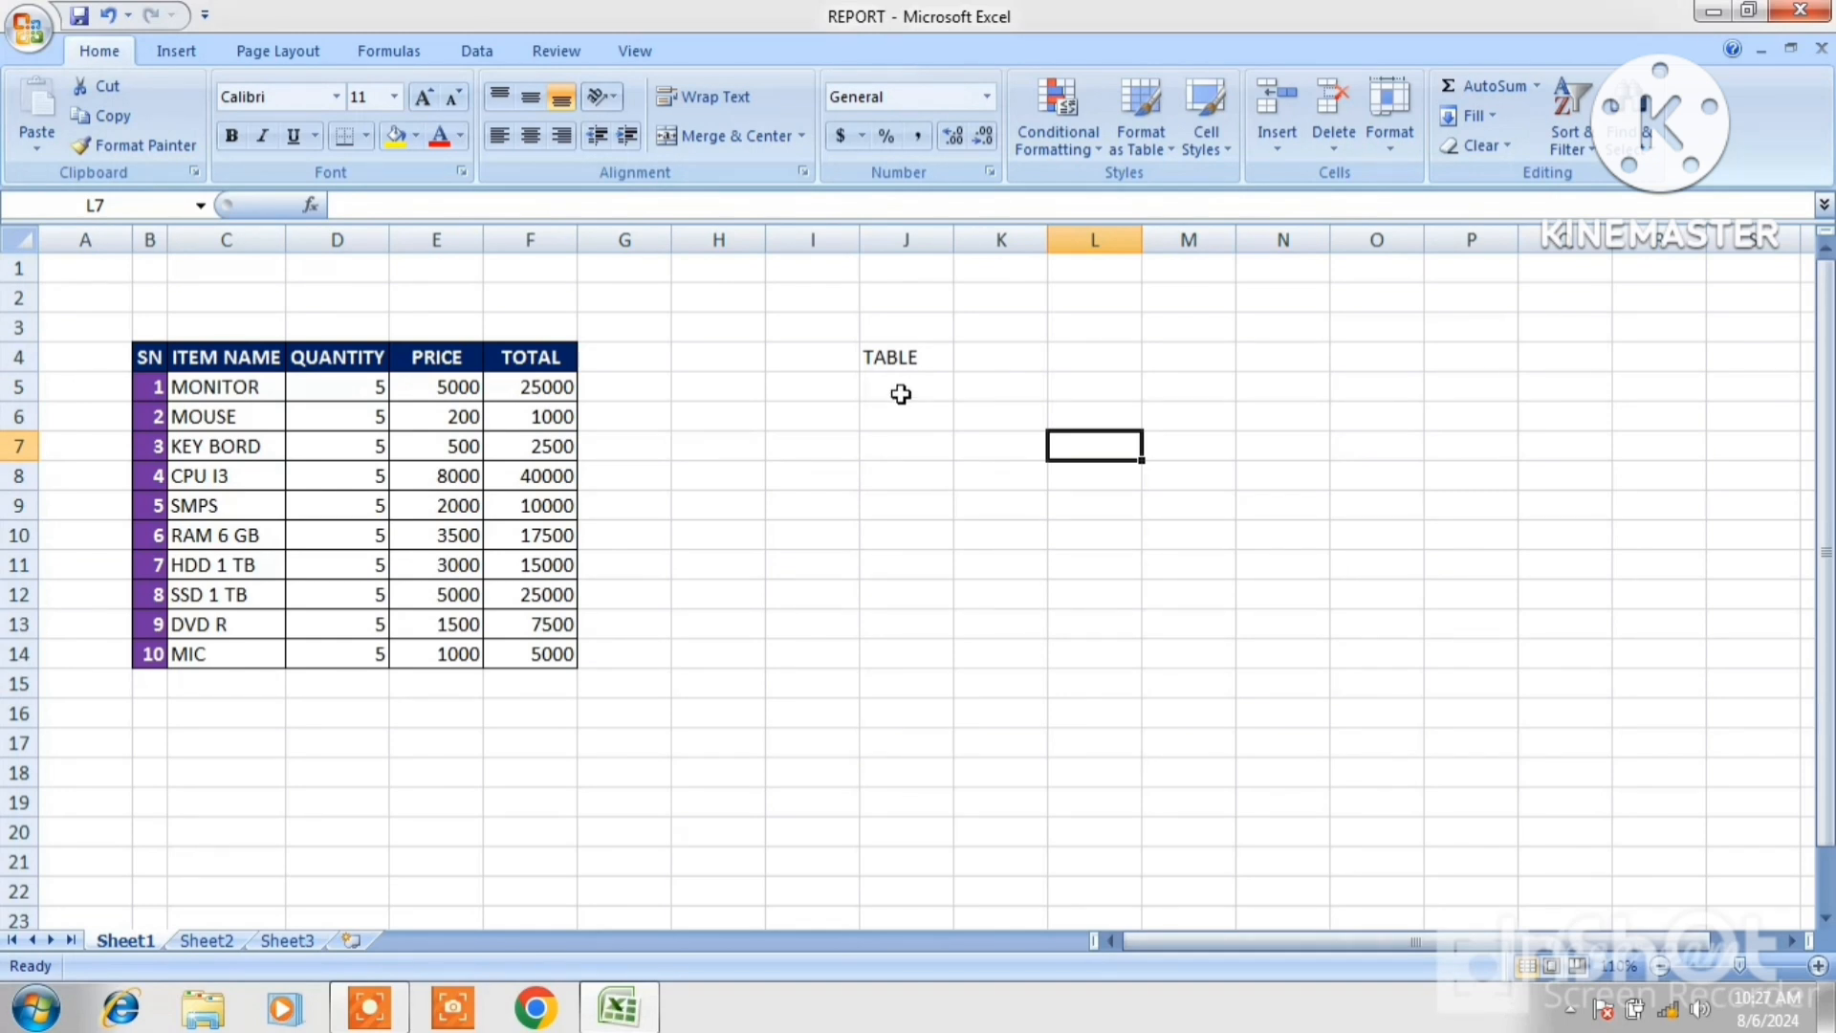
Copy the TOTAL values in range F5:F14.
{"action": "left_click_drag", "start_coordinate": [901, 394], "coordinate": [901, 535]}
{"action": "left_click", "coordinate": [564, 386]}
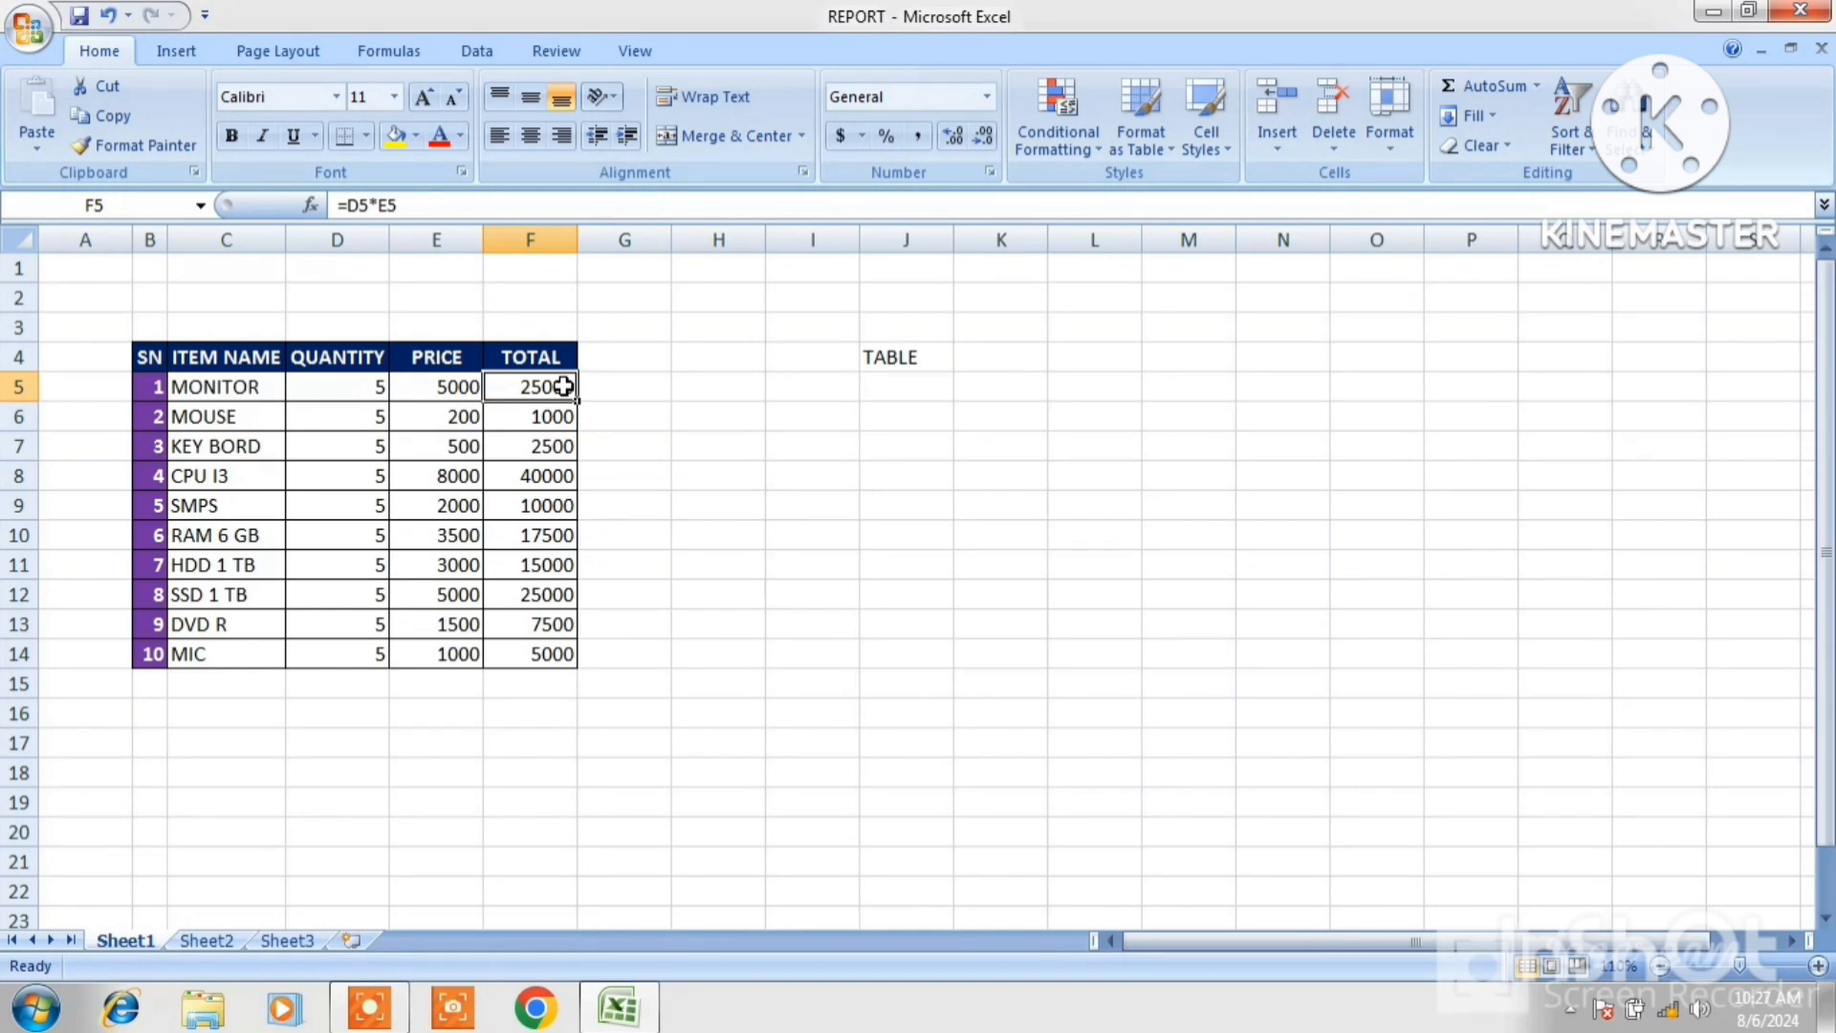
{"action": "left_click_drag", "start_coordinate": [564, 387], "coordinate": [565, 652]}
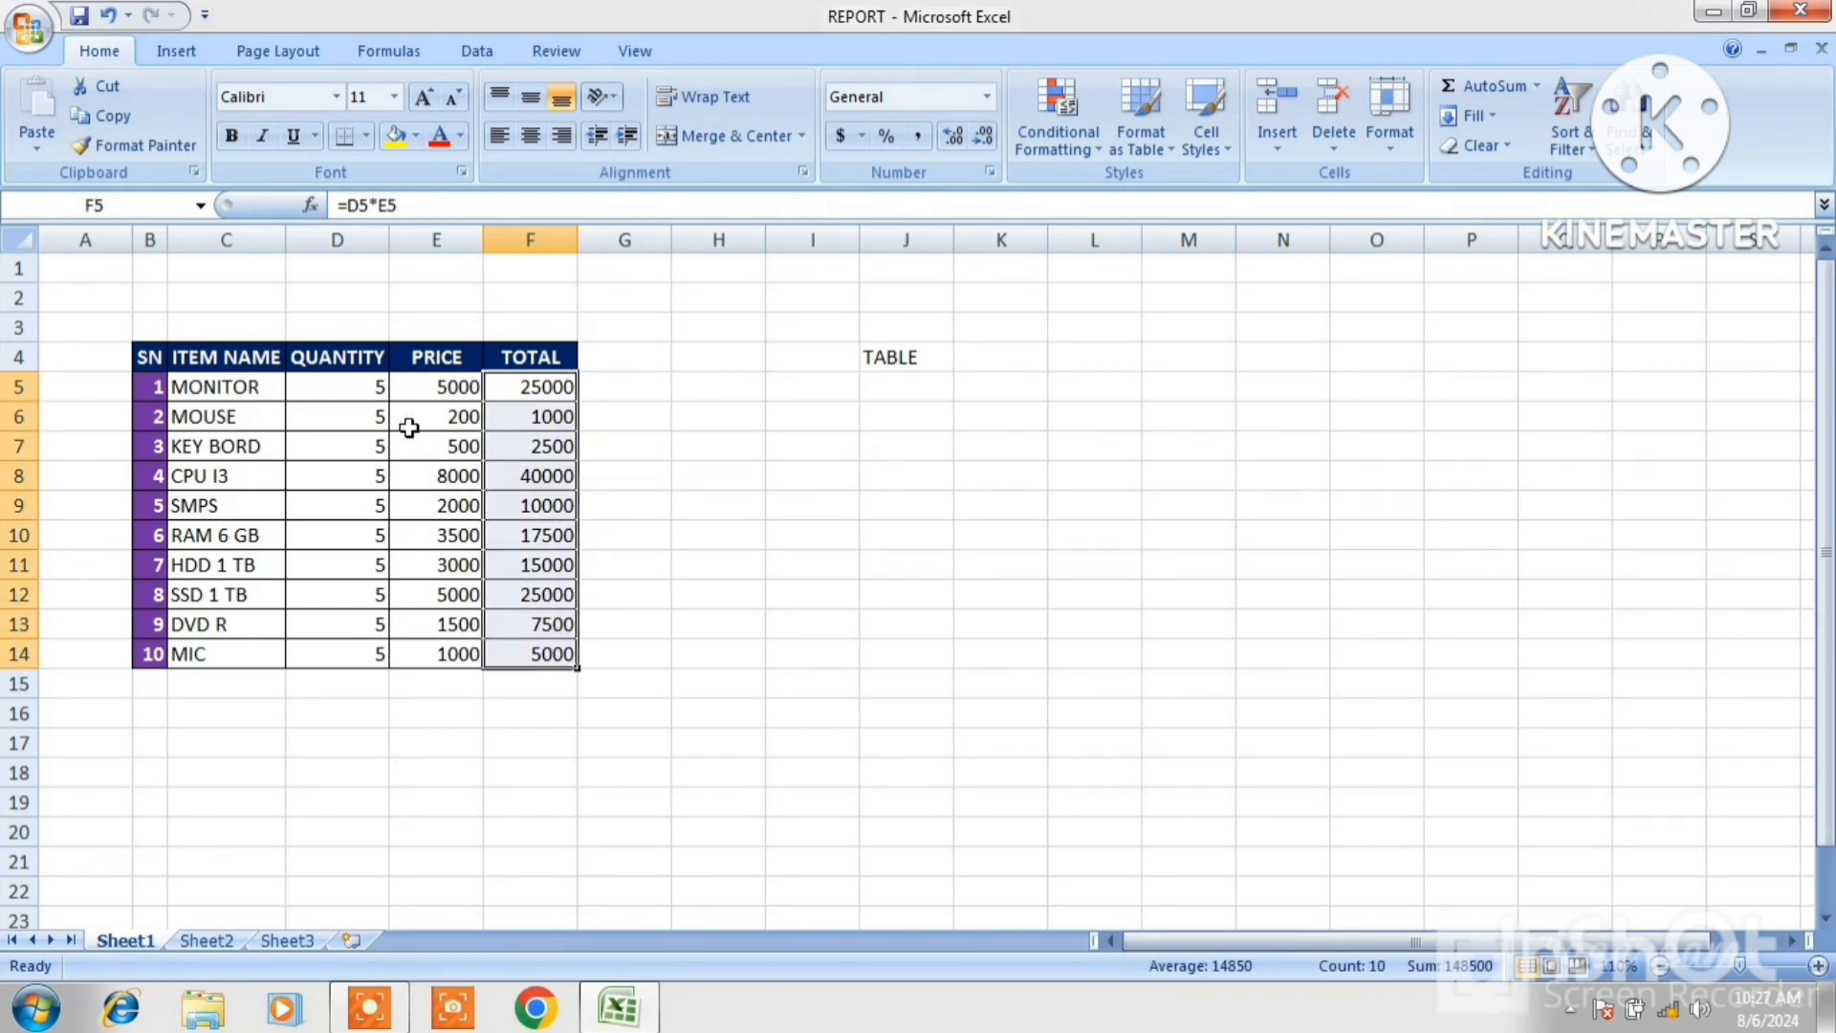
{"action": "left_click", "coordinate": [100, 118]}
Paste the TOTAL values into J5:J14 as links with Paste Special, then cancel the copy selection.
{"action": "left_click_drag", "start_coordinate": [904, 383], "coordinate": [920, 669]}
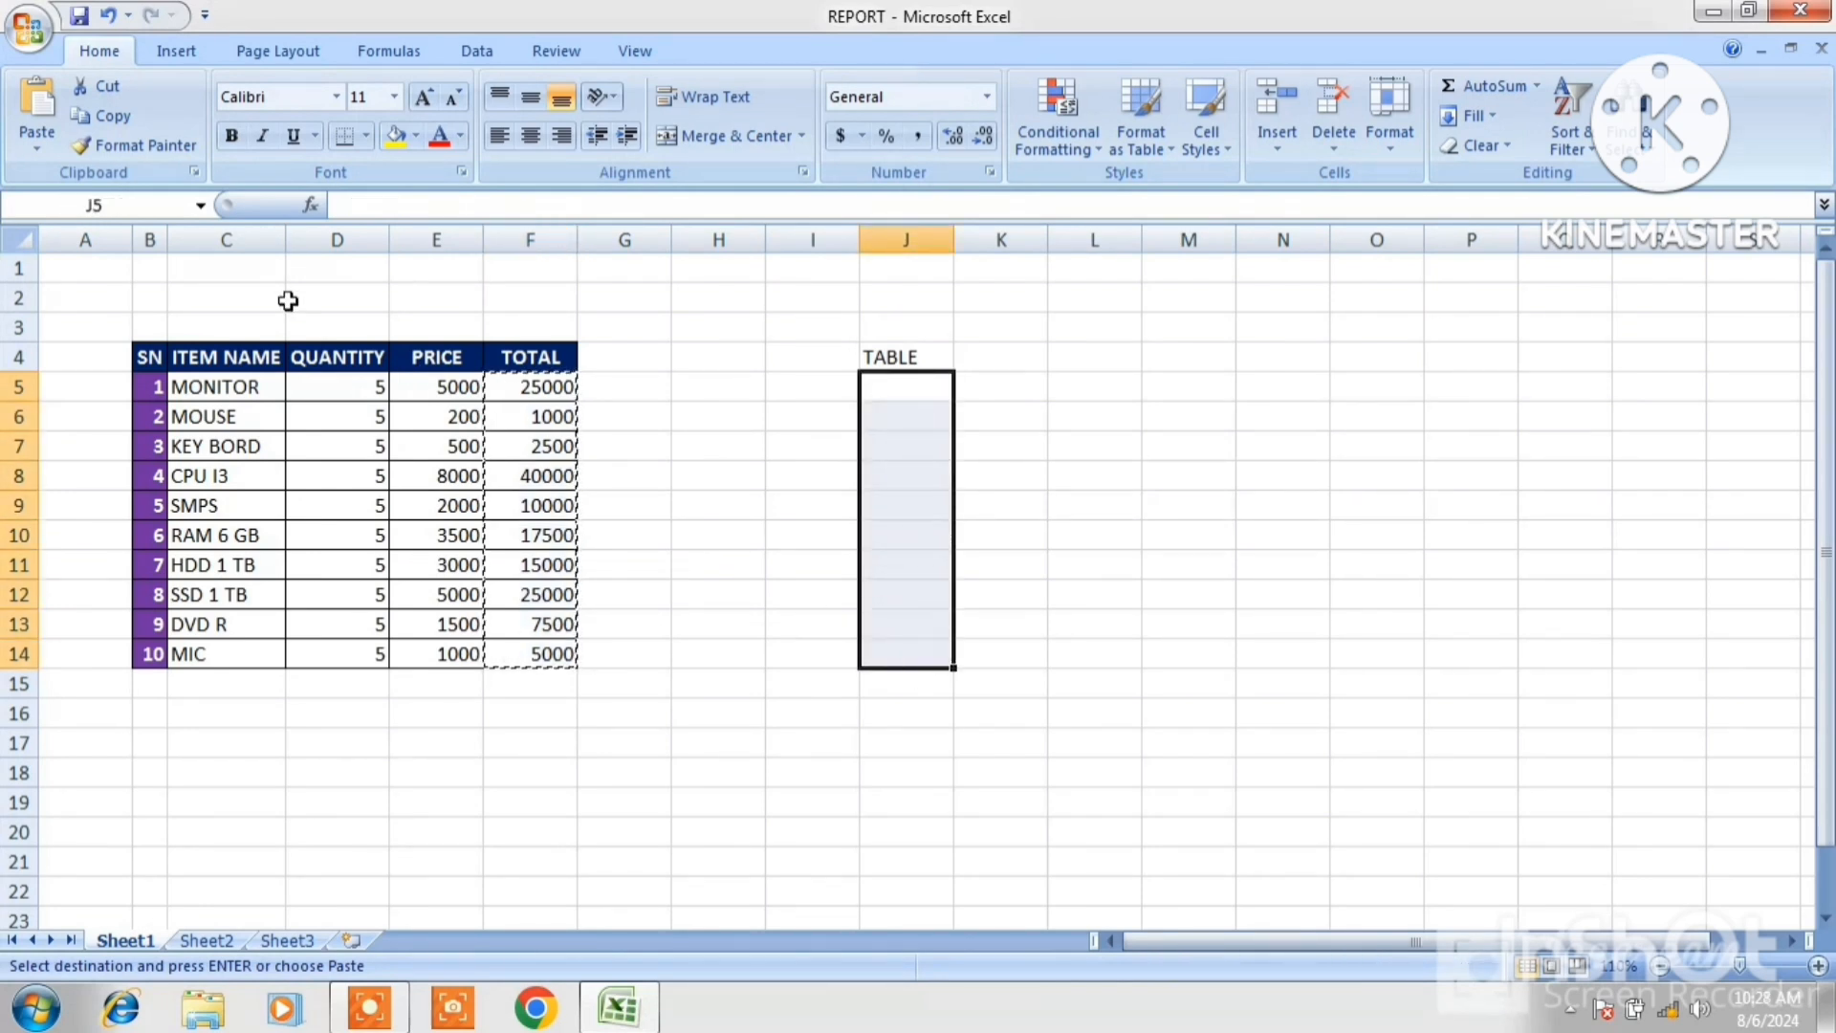
{"action": "left_click", "coordinate": [38, 153]}
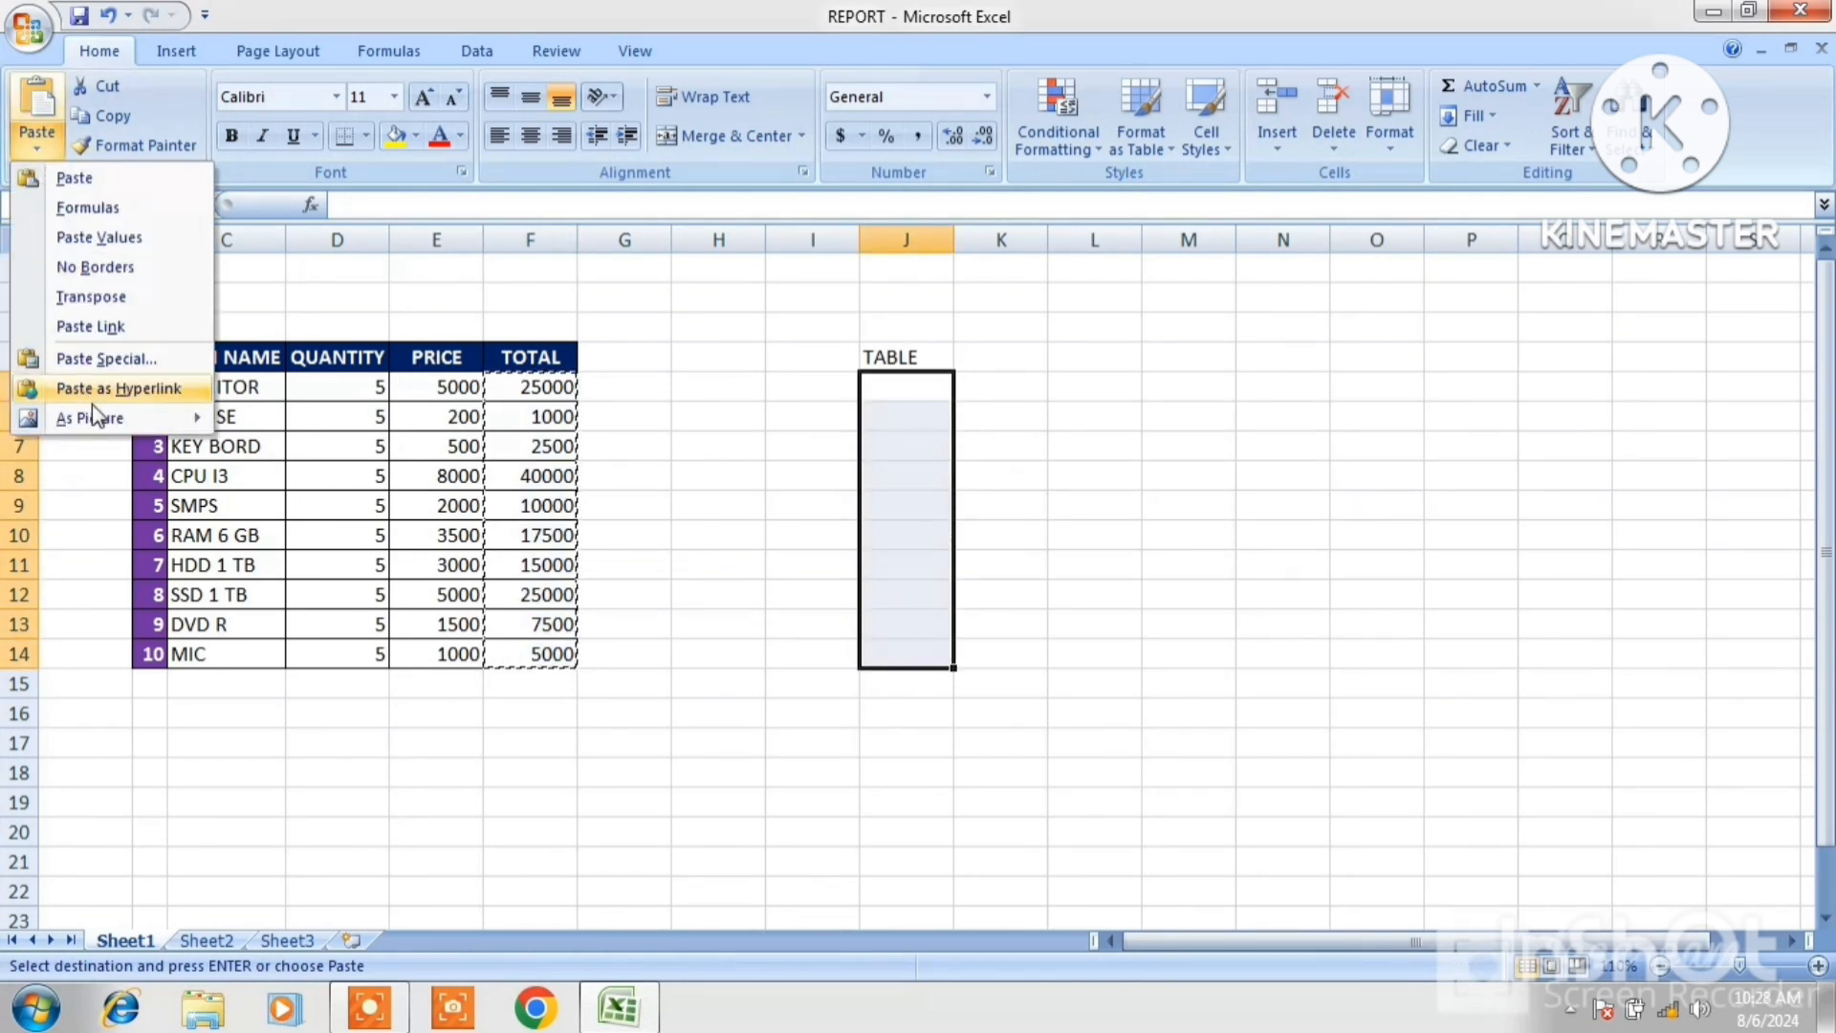
{"action": "left_click", "coordinate": [105, 359]}
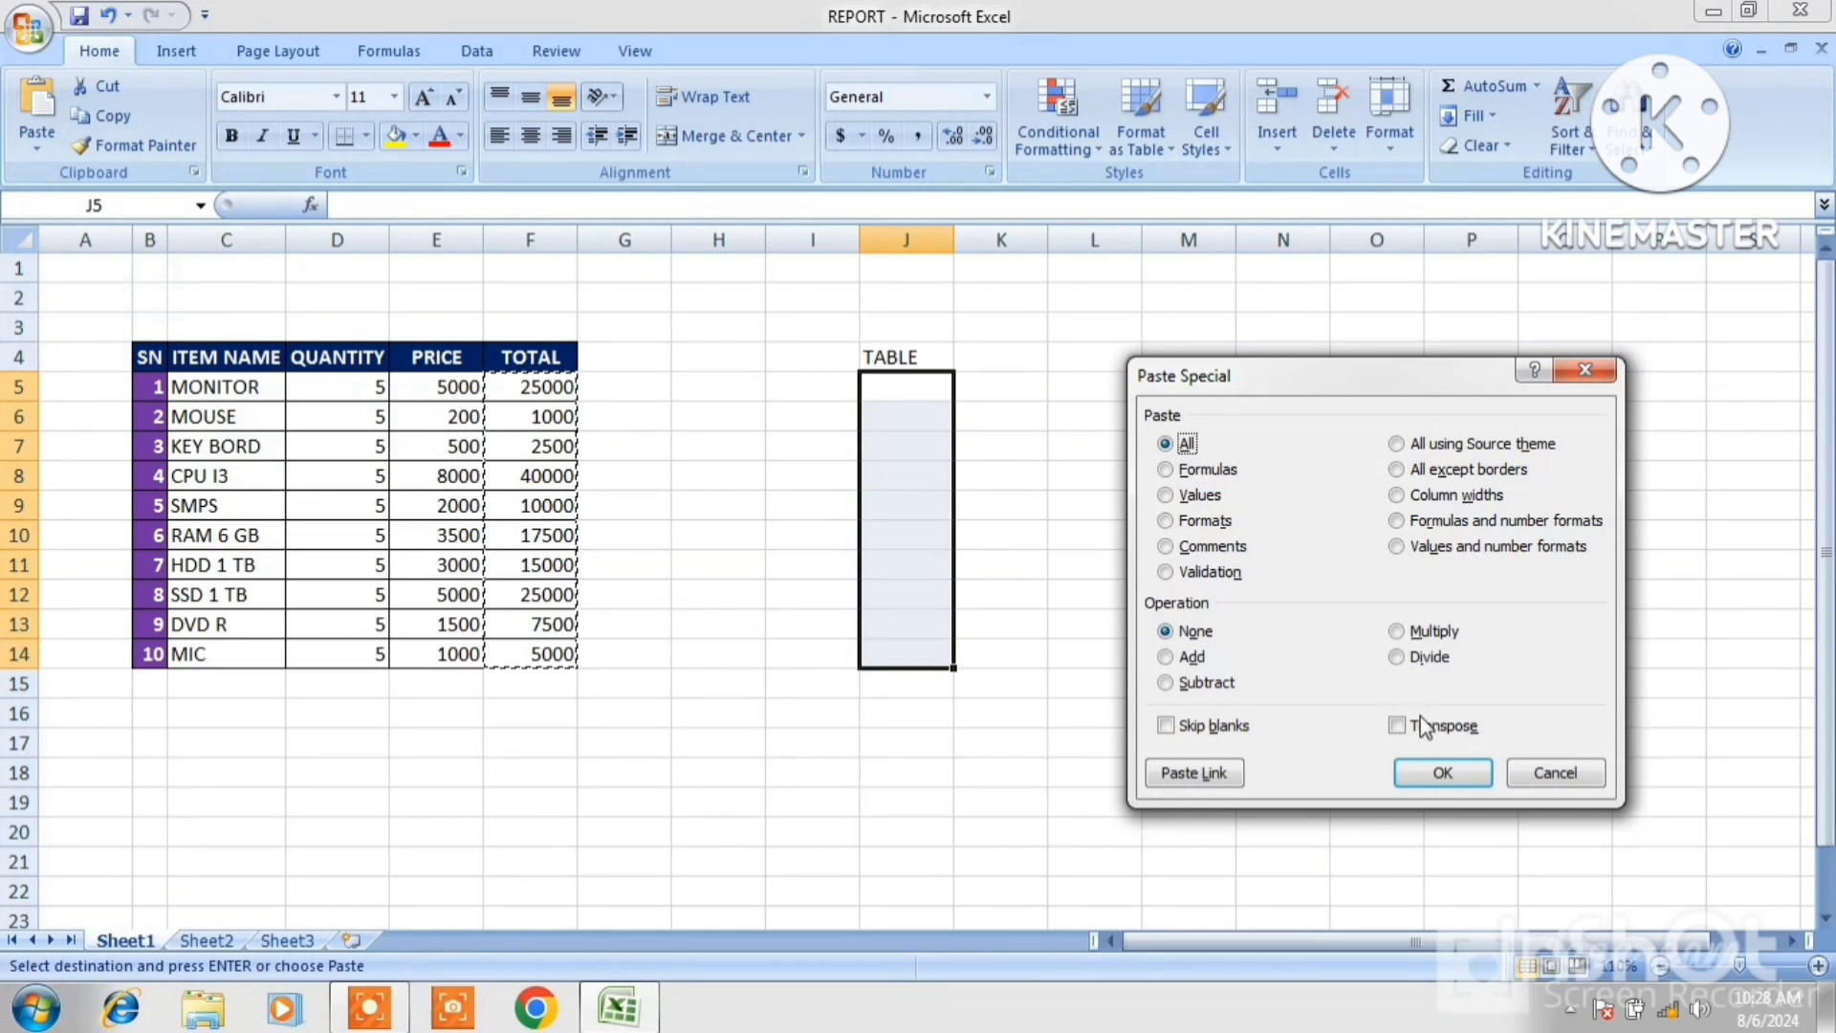
{"action": "left_click", "coordinate": [1198, 775]}
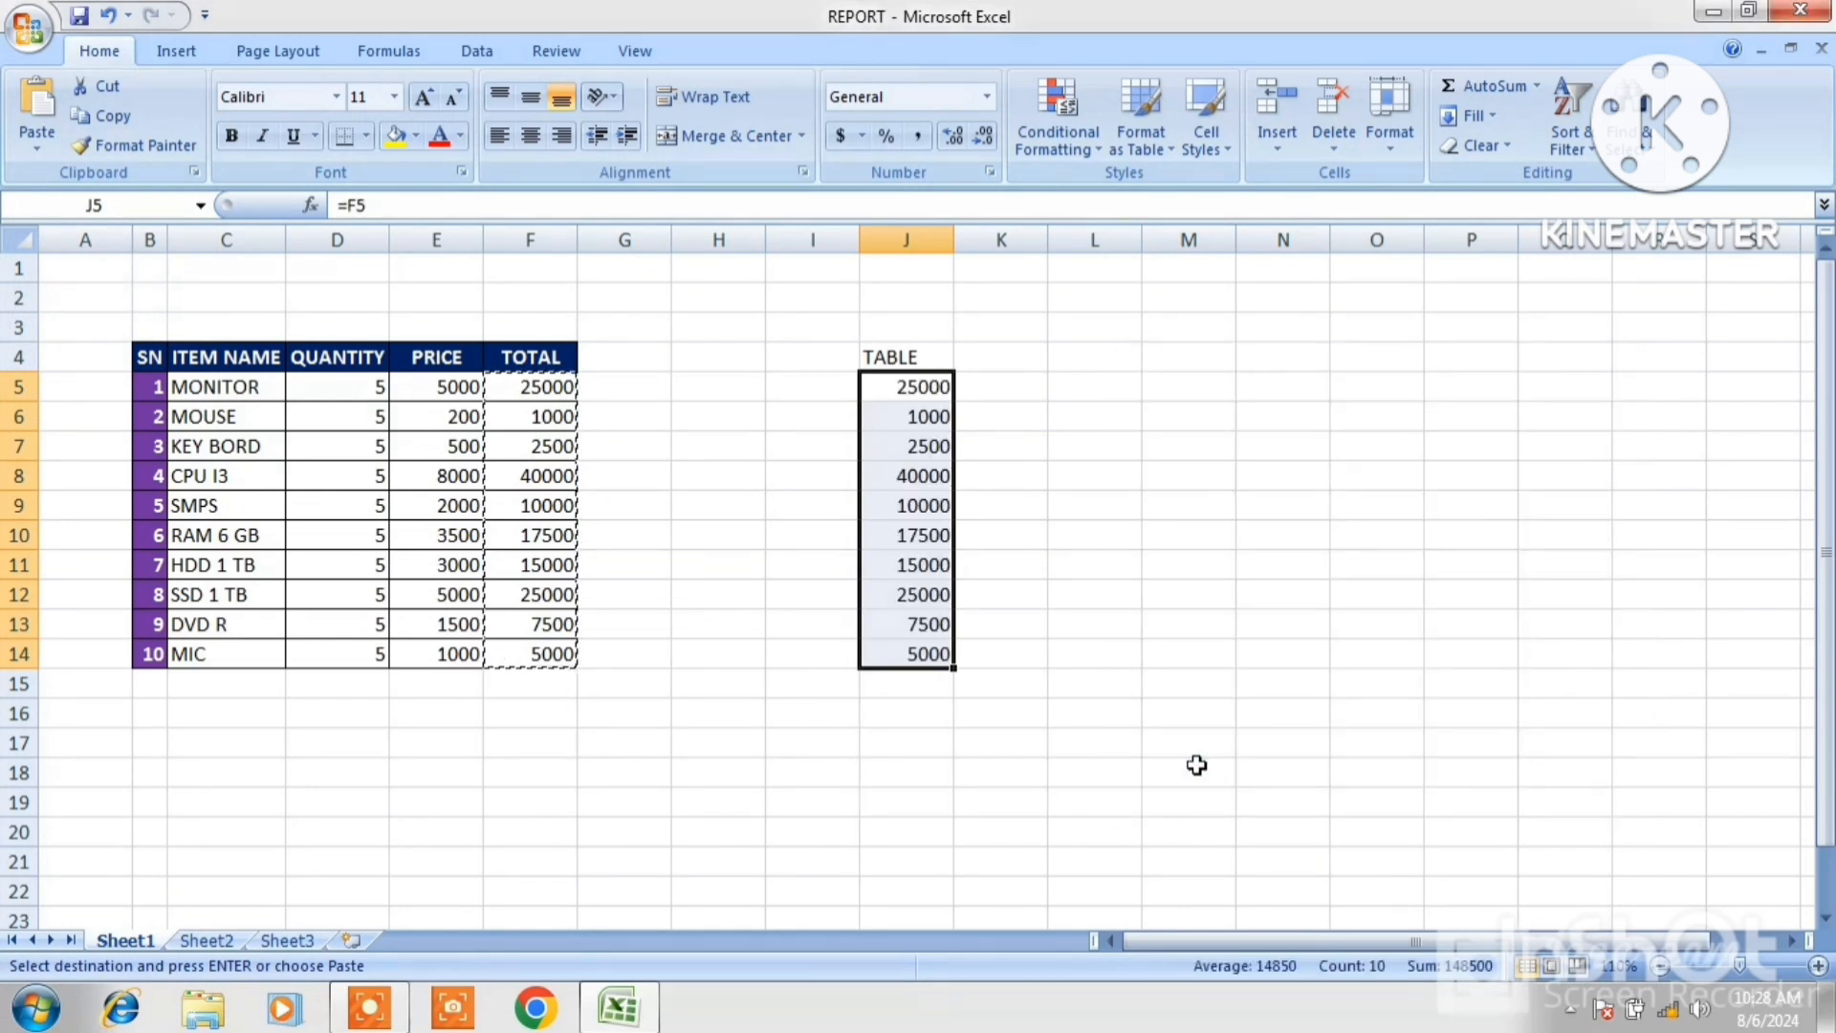
{"action": "left_click", "coordinate": [1197, 766]}
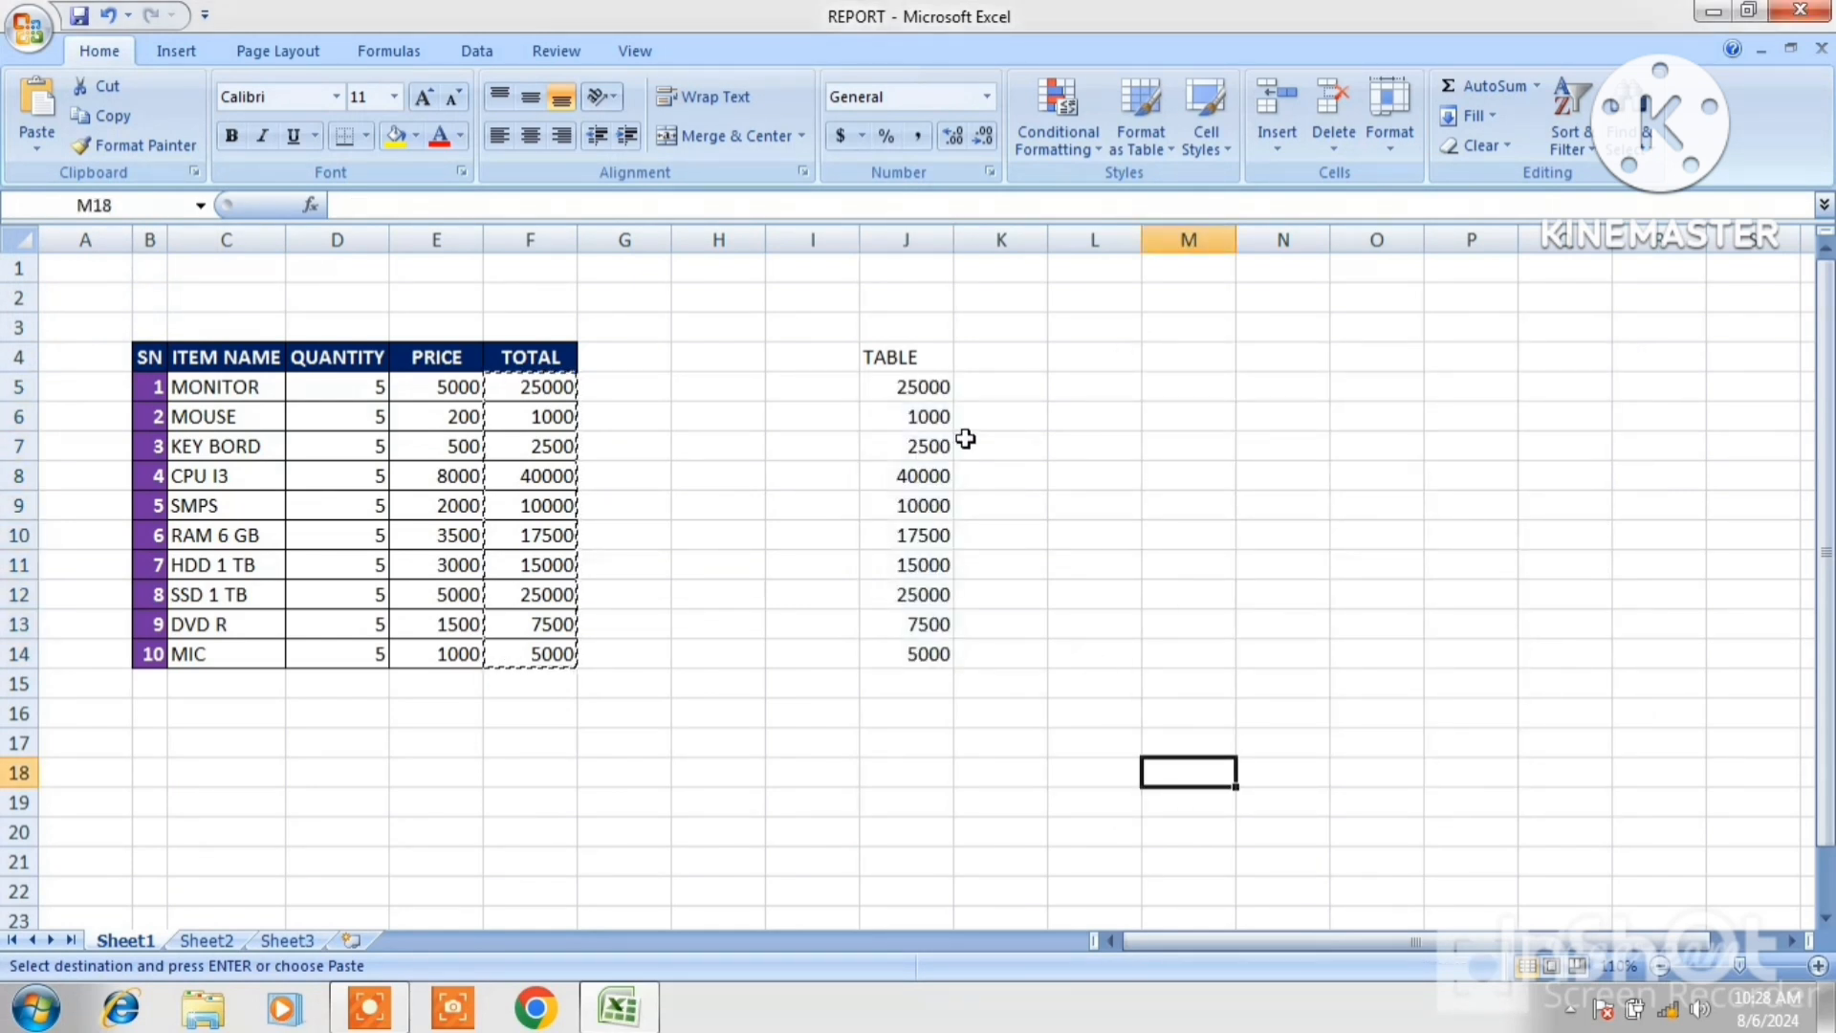
{"action": "left_click", "coordinate": [1117, 445]}
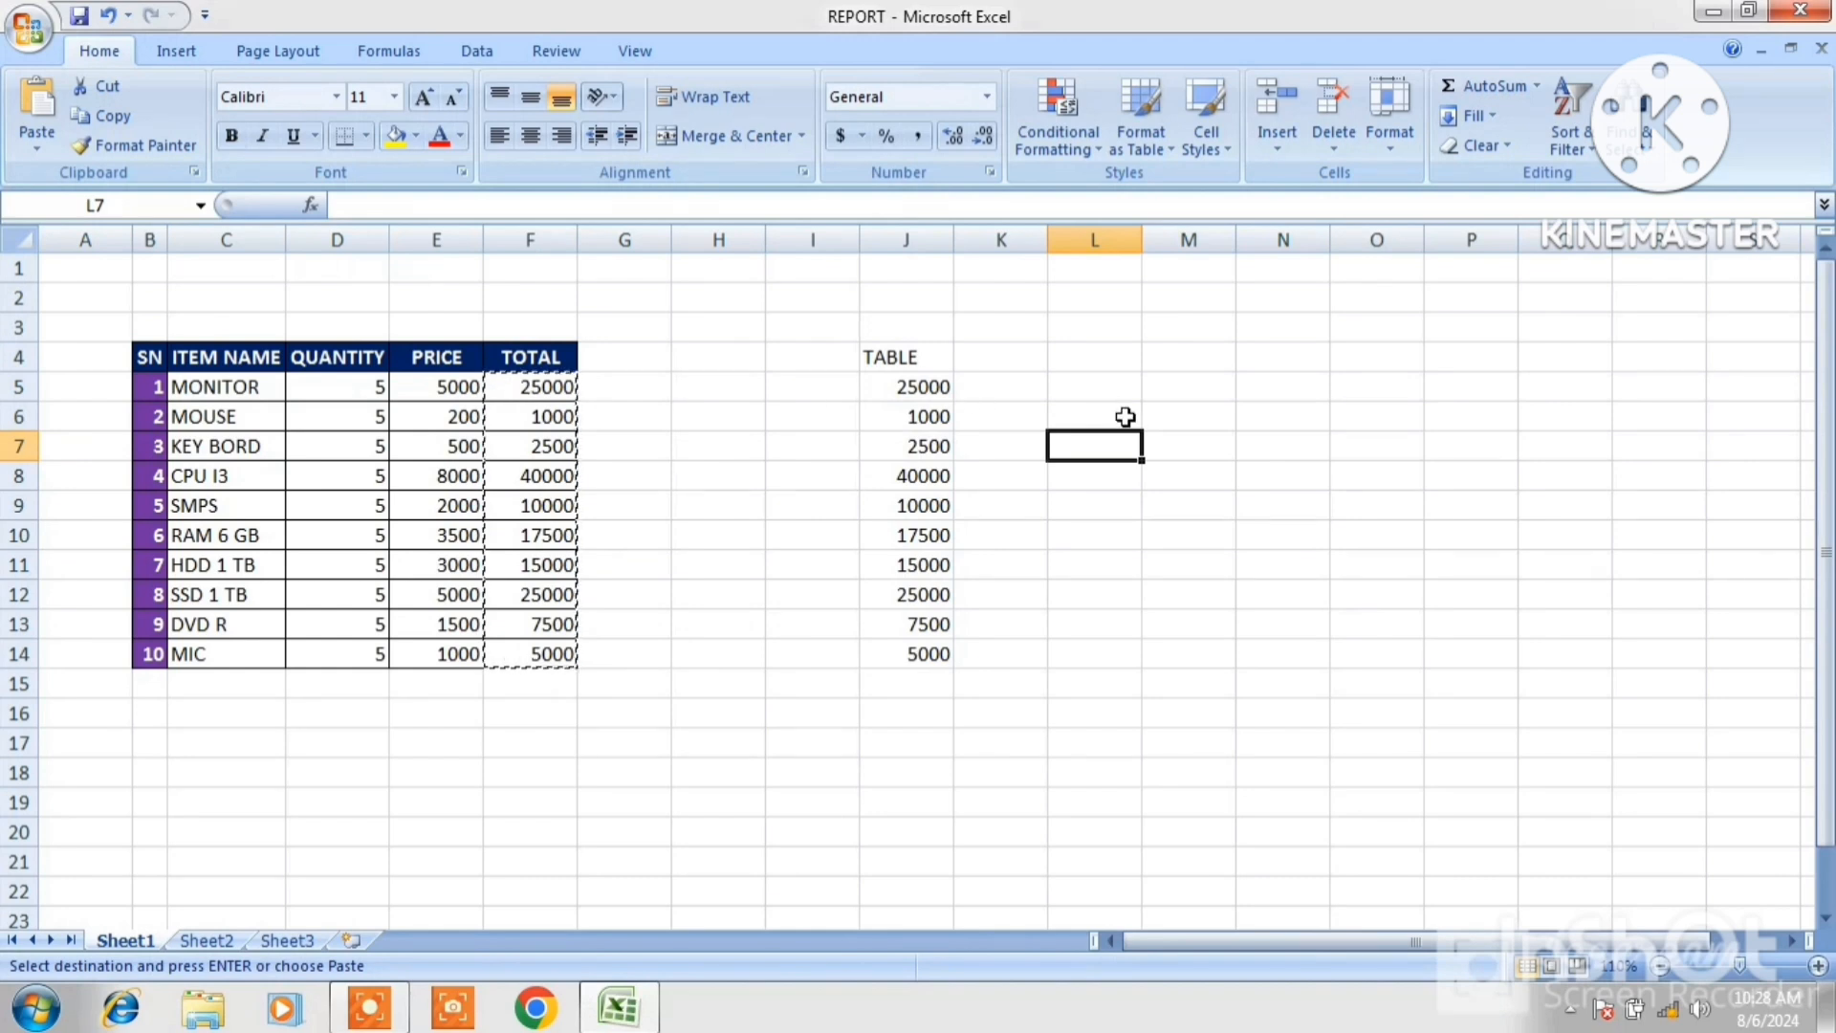
{"action": "key", "text": "Escape"}
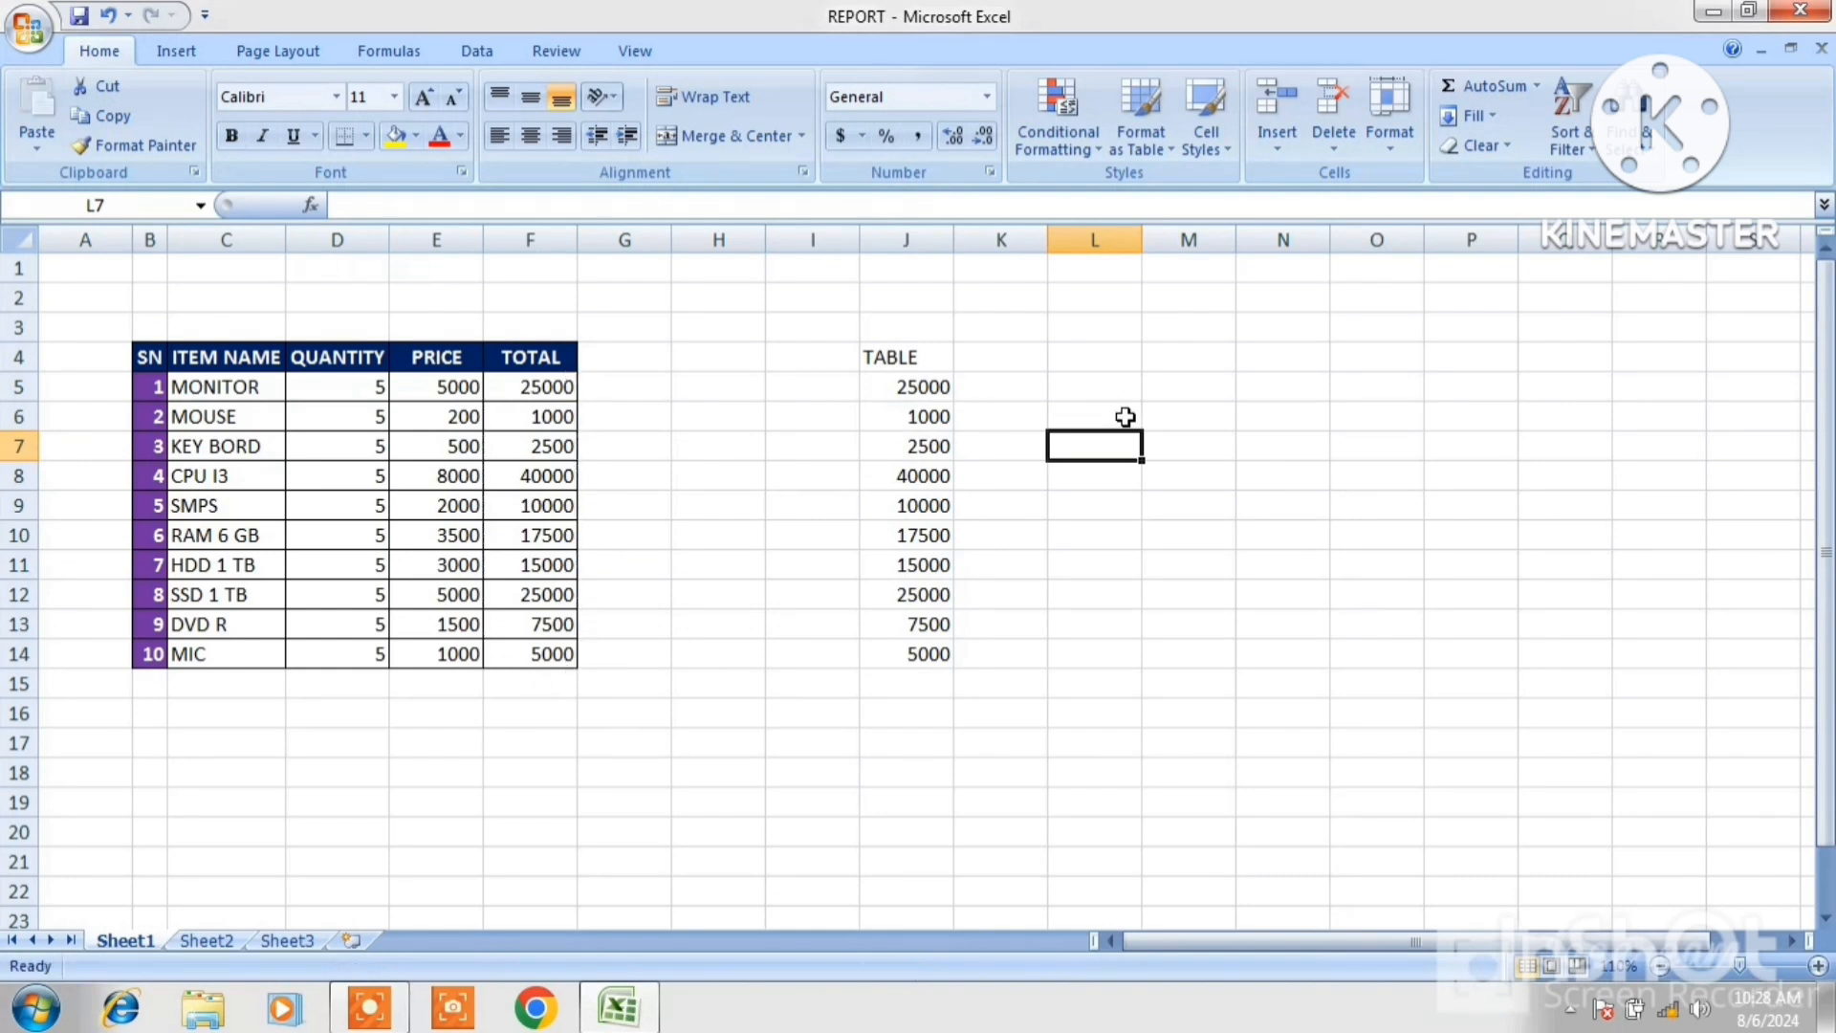
Change the MONITOR quantity in D5 to 50.
{"action": "left_click", "coordinate": [355, 387]}
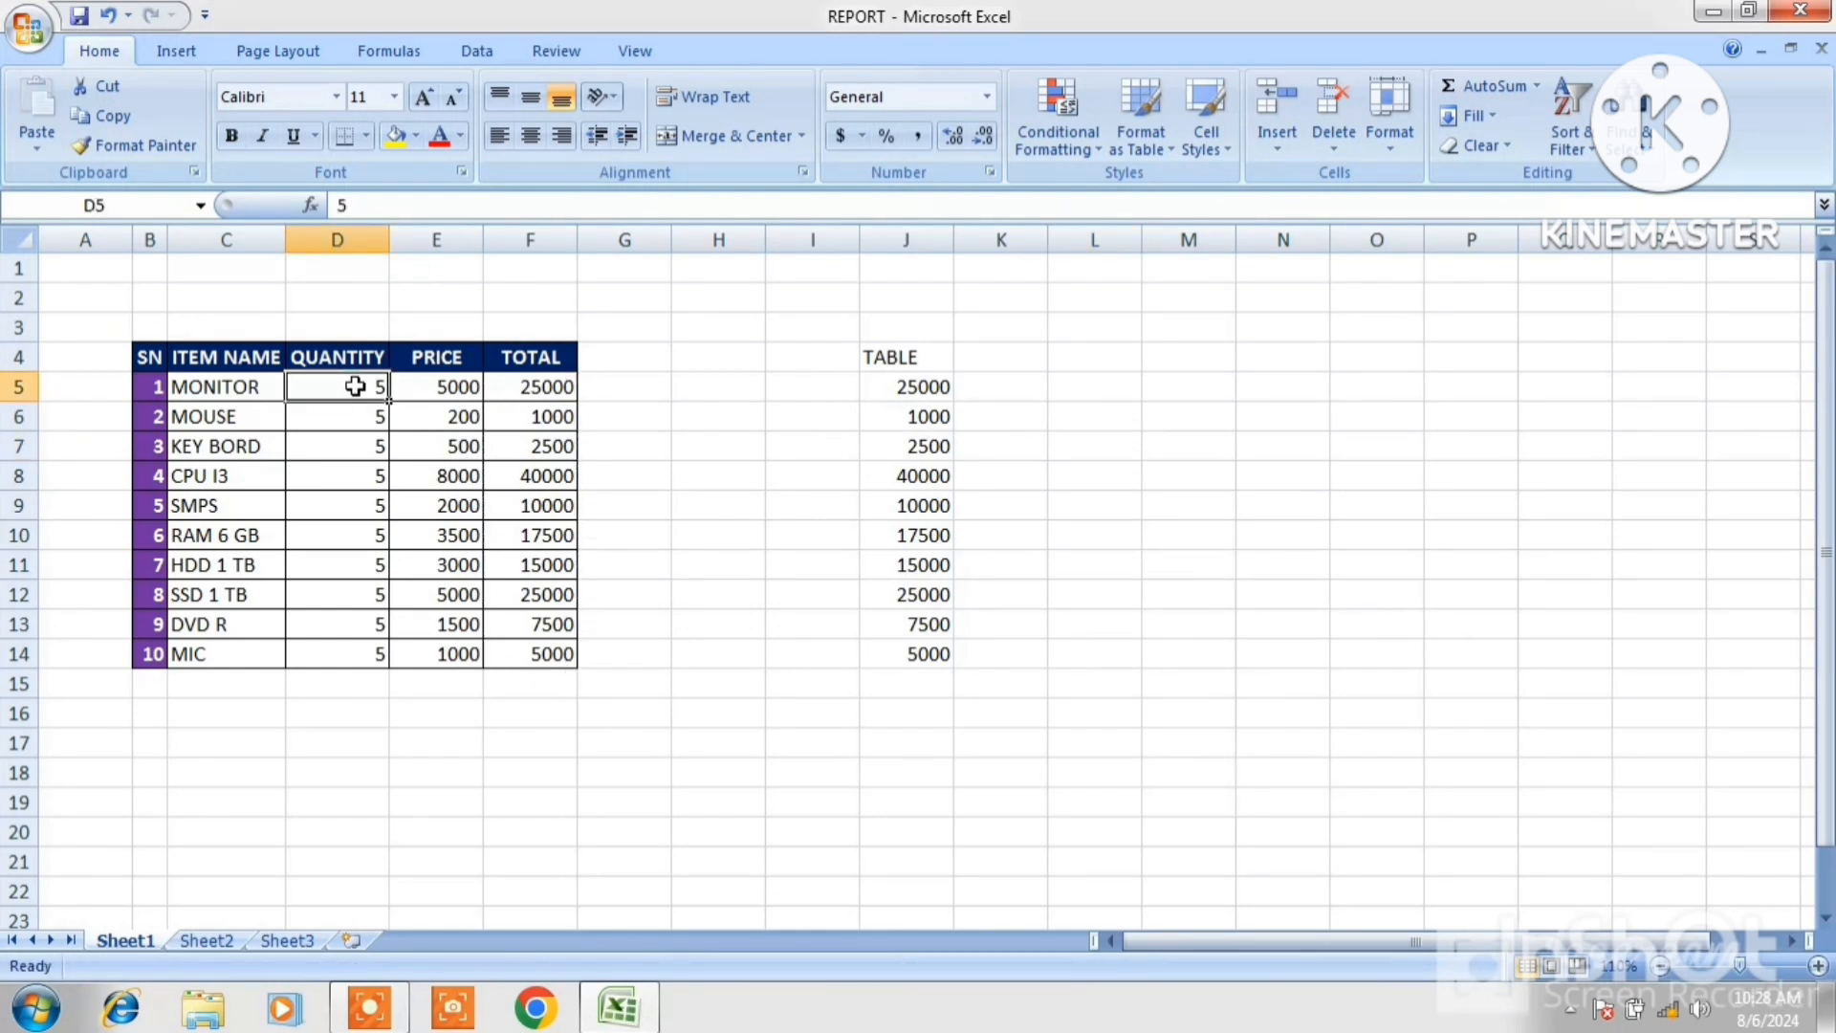
{"action": "double_click", "coordinate": [355, 386]}
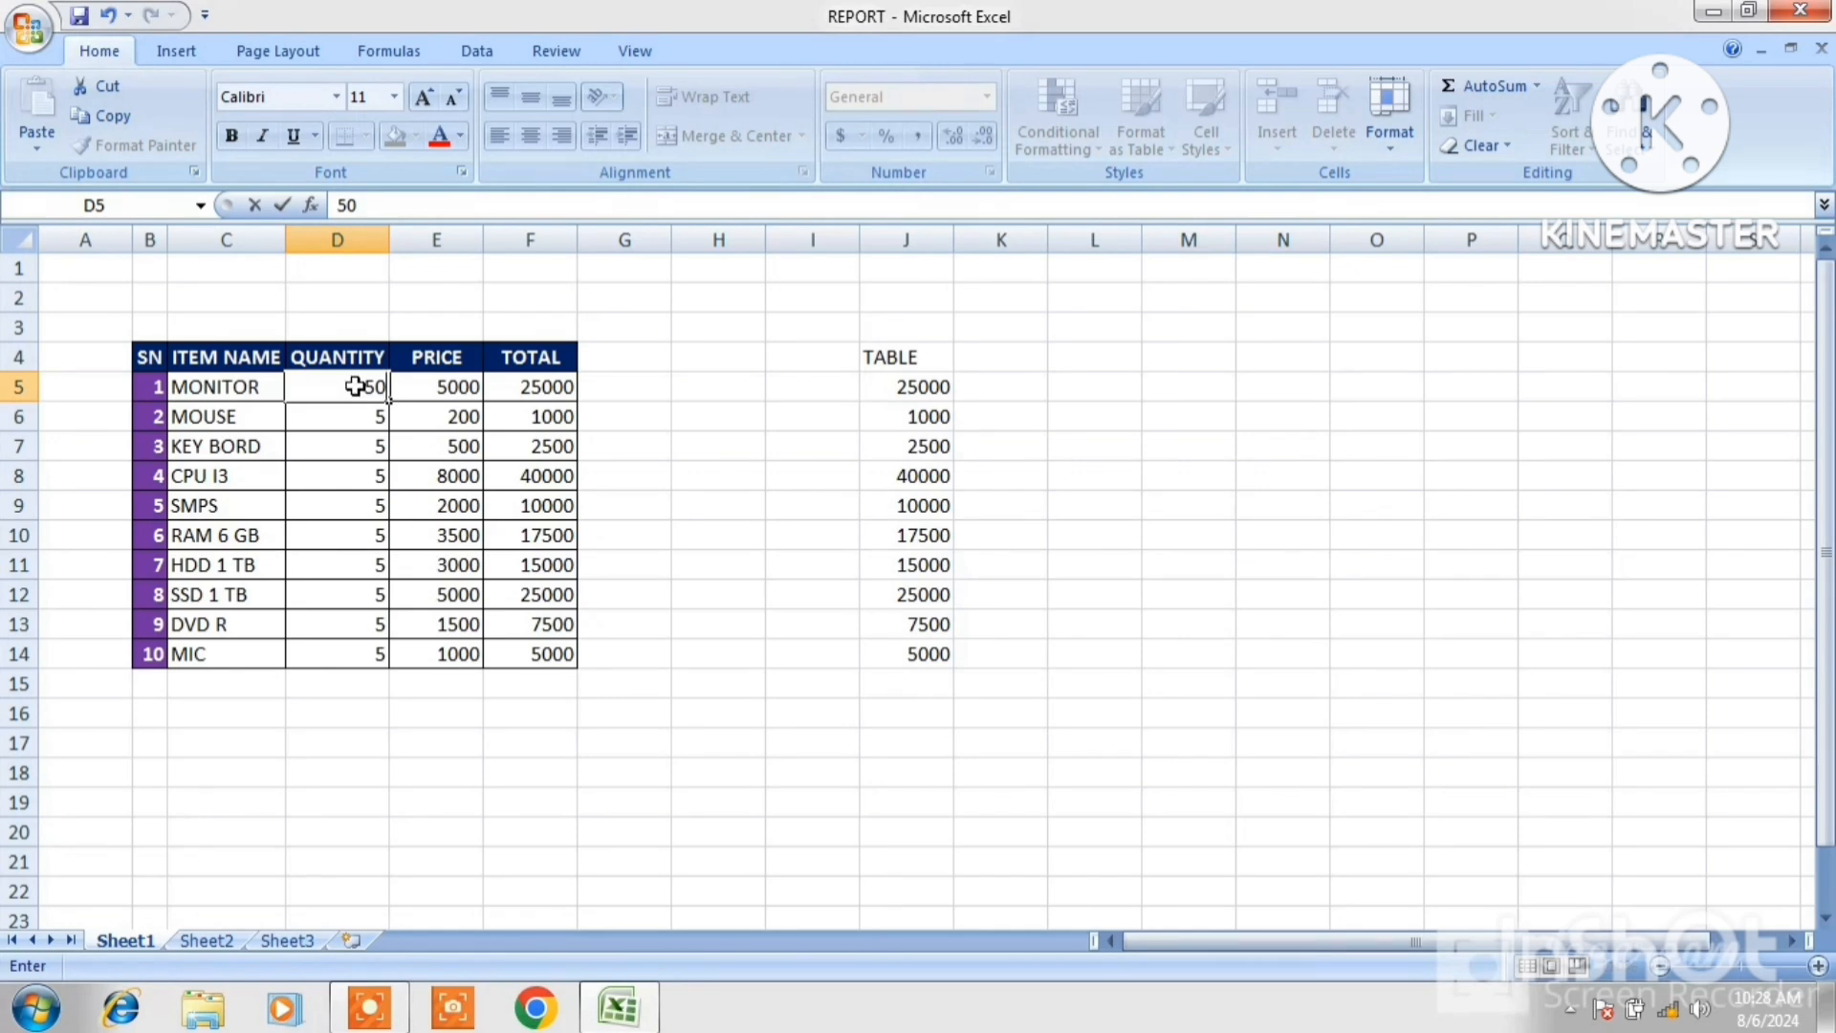
{"action": "type", "text": "0"}
{"action": "key", "text": "Return"}
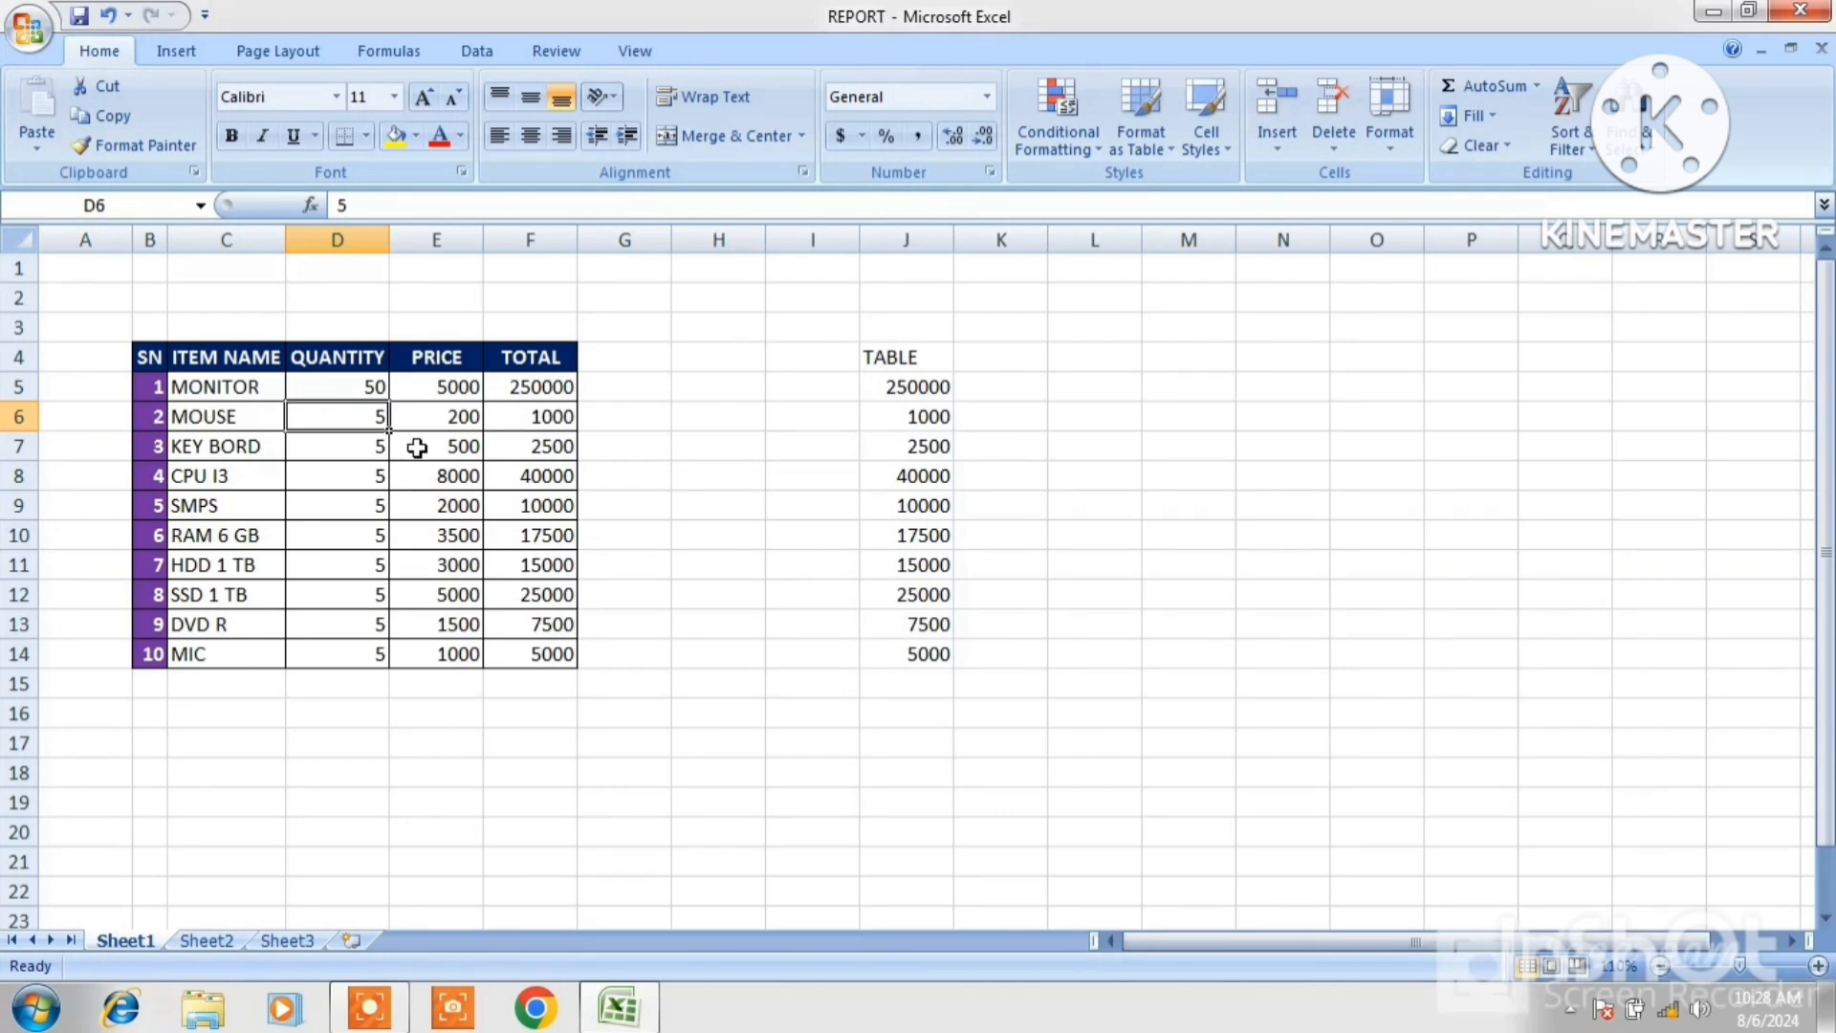
Change the KEY BORD quantity in D7 to 10.
{"action": "left_click", "coordinate": [358, 447]}
{"action": "type", "text": "1"}
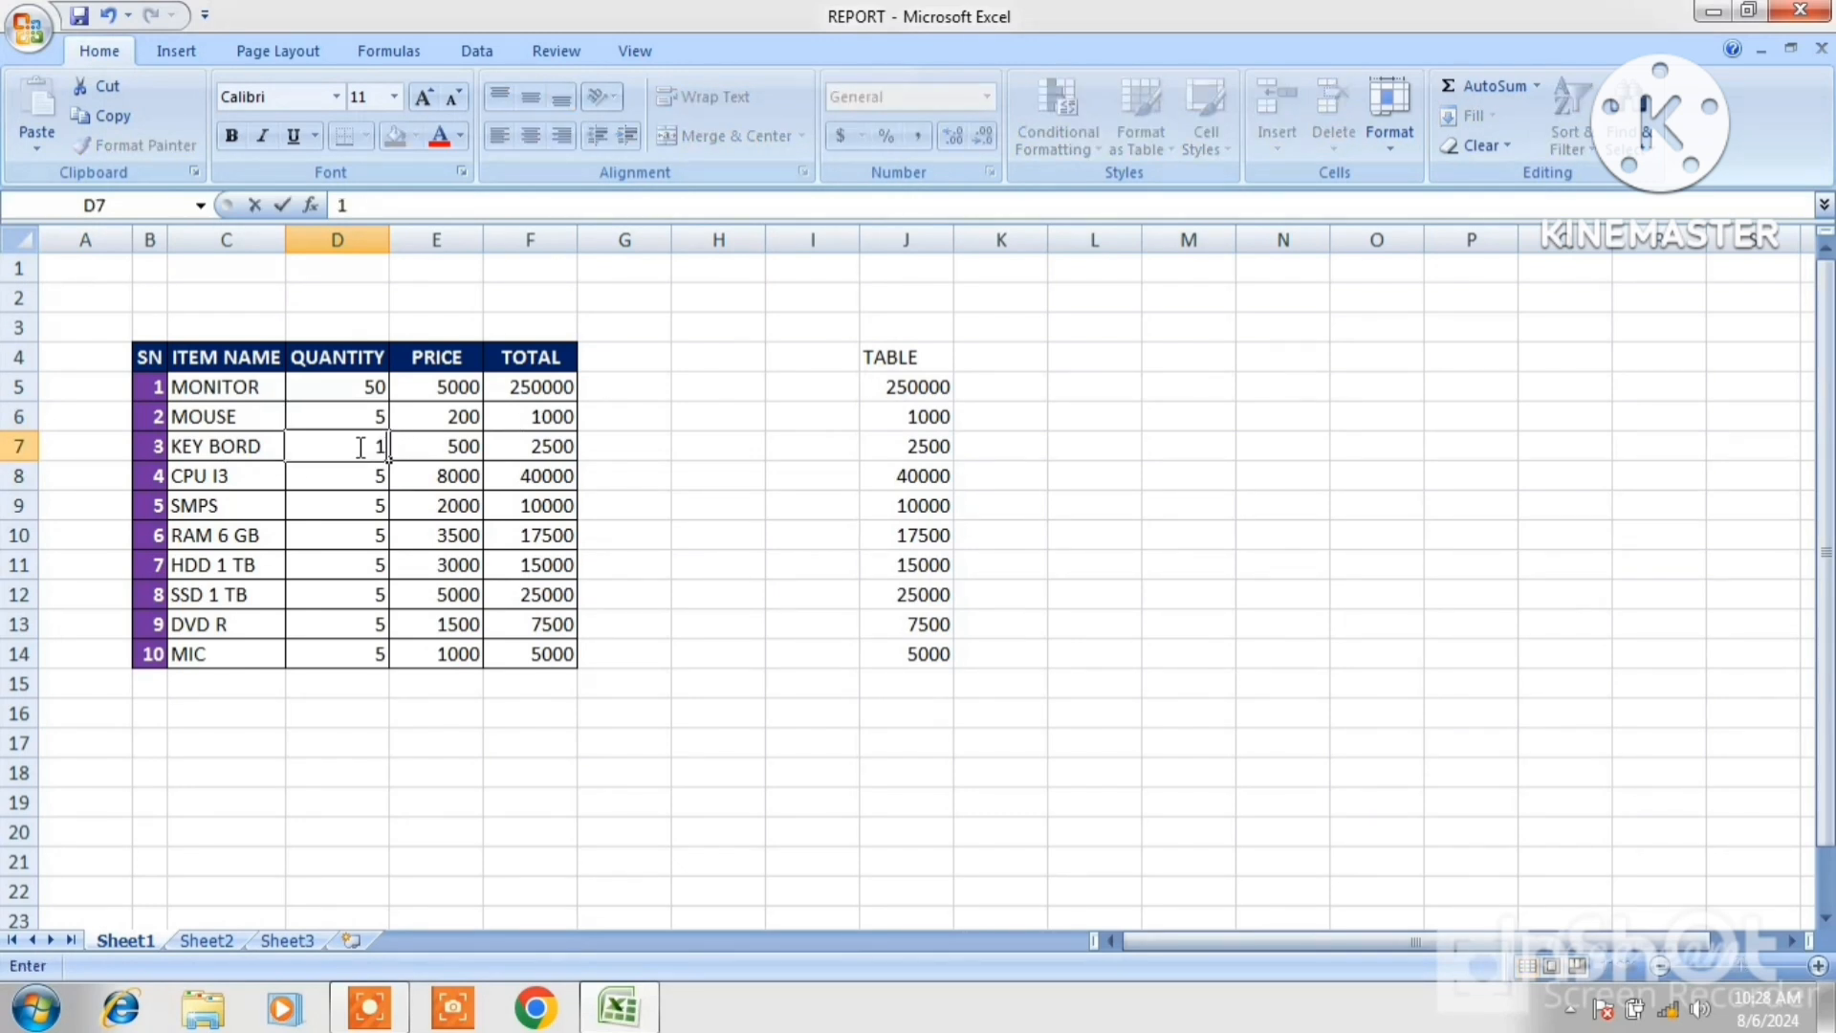
{"action": "type", "text": "0"}
{"action": "key", "text": "Return"}
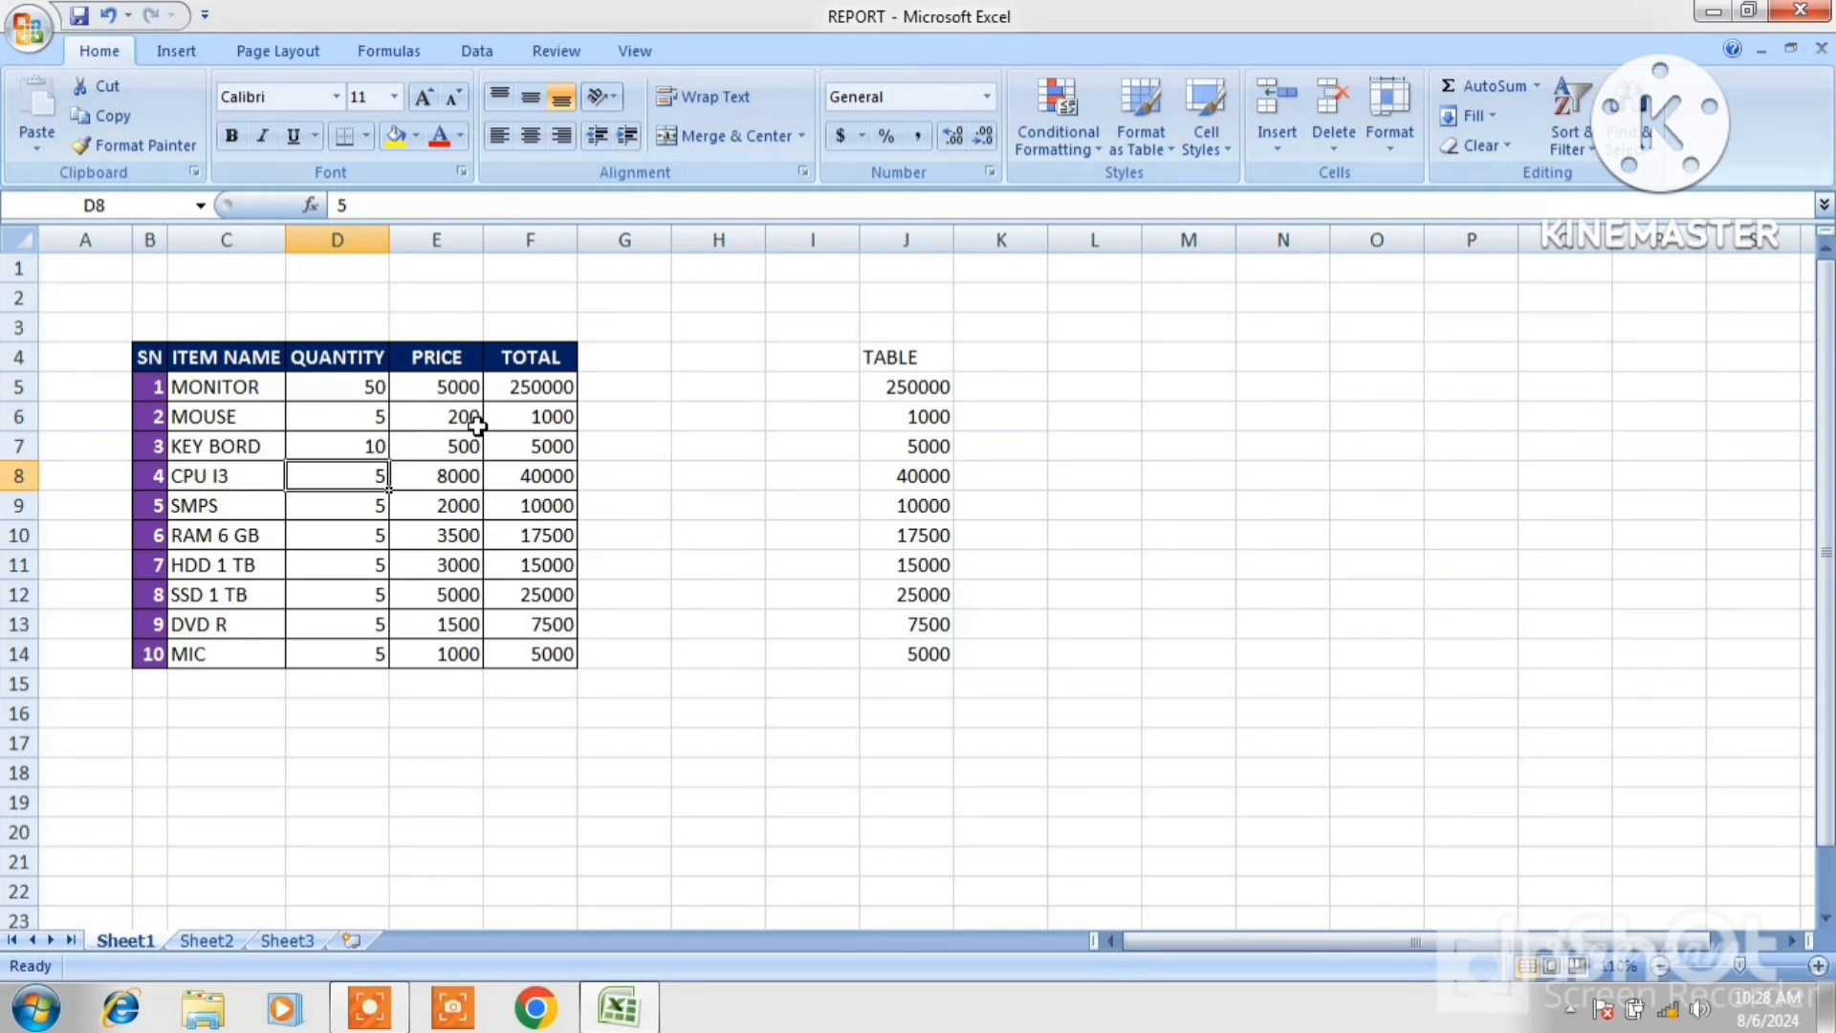
Enter 50000 as the MOUSE total in cell F6.
{"action": "left_click", "coordinate": [549, 419]}
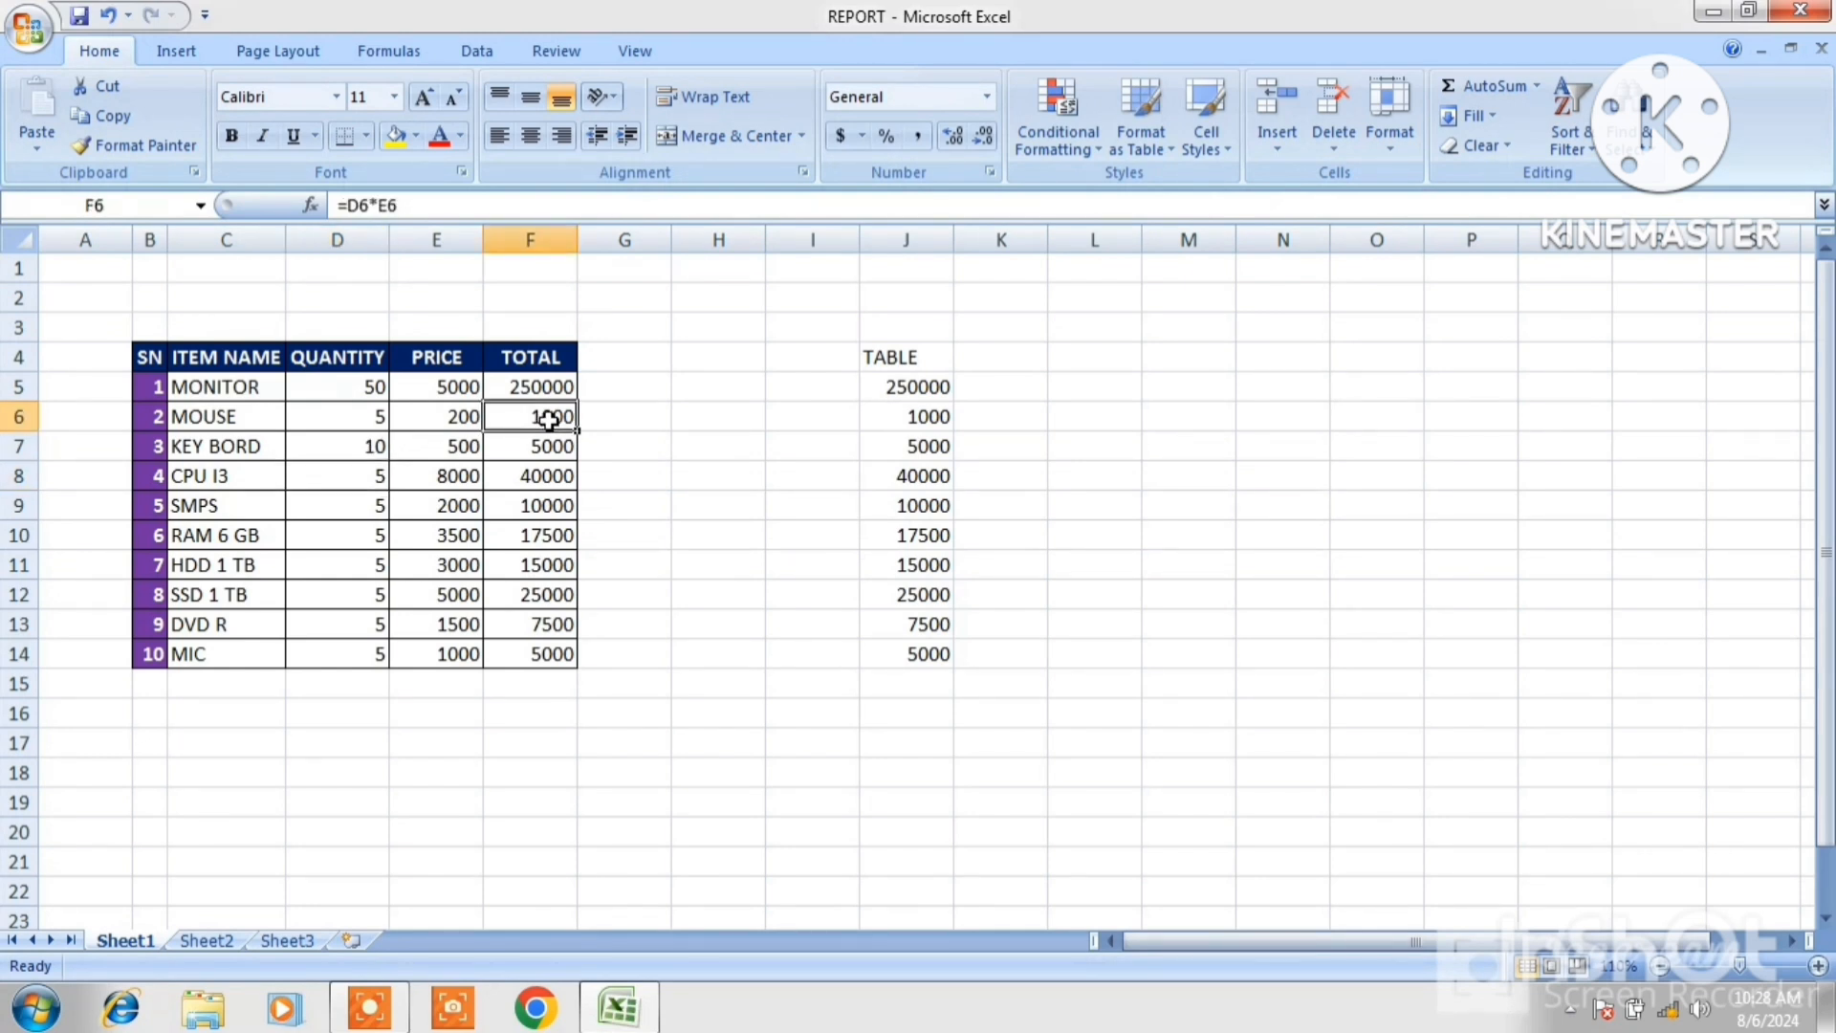
{"action": "type", "text": "5000"}
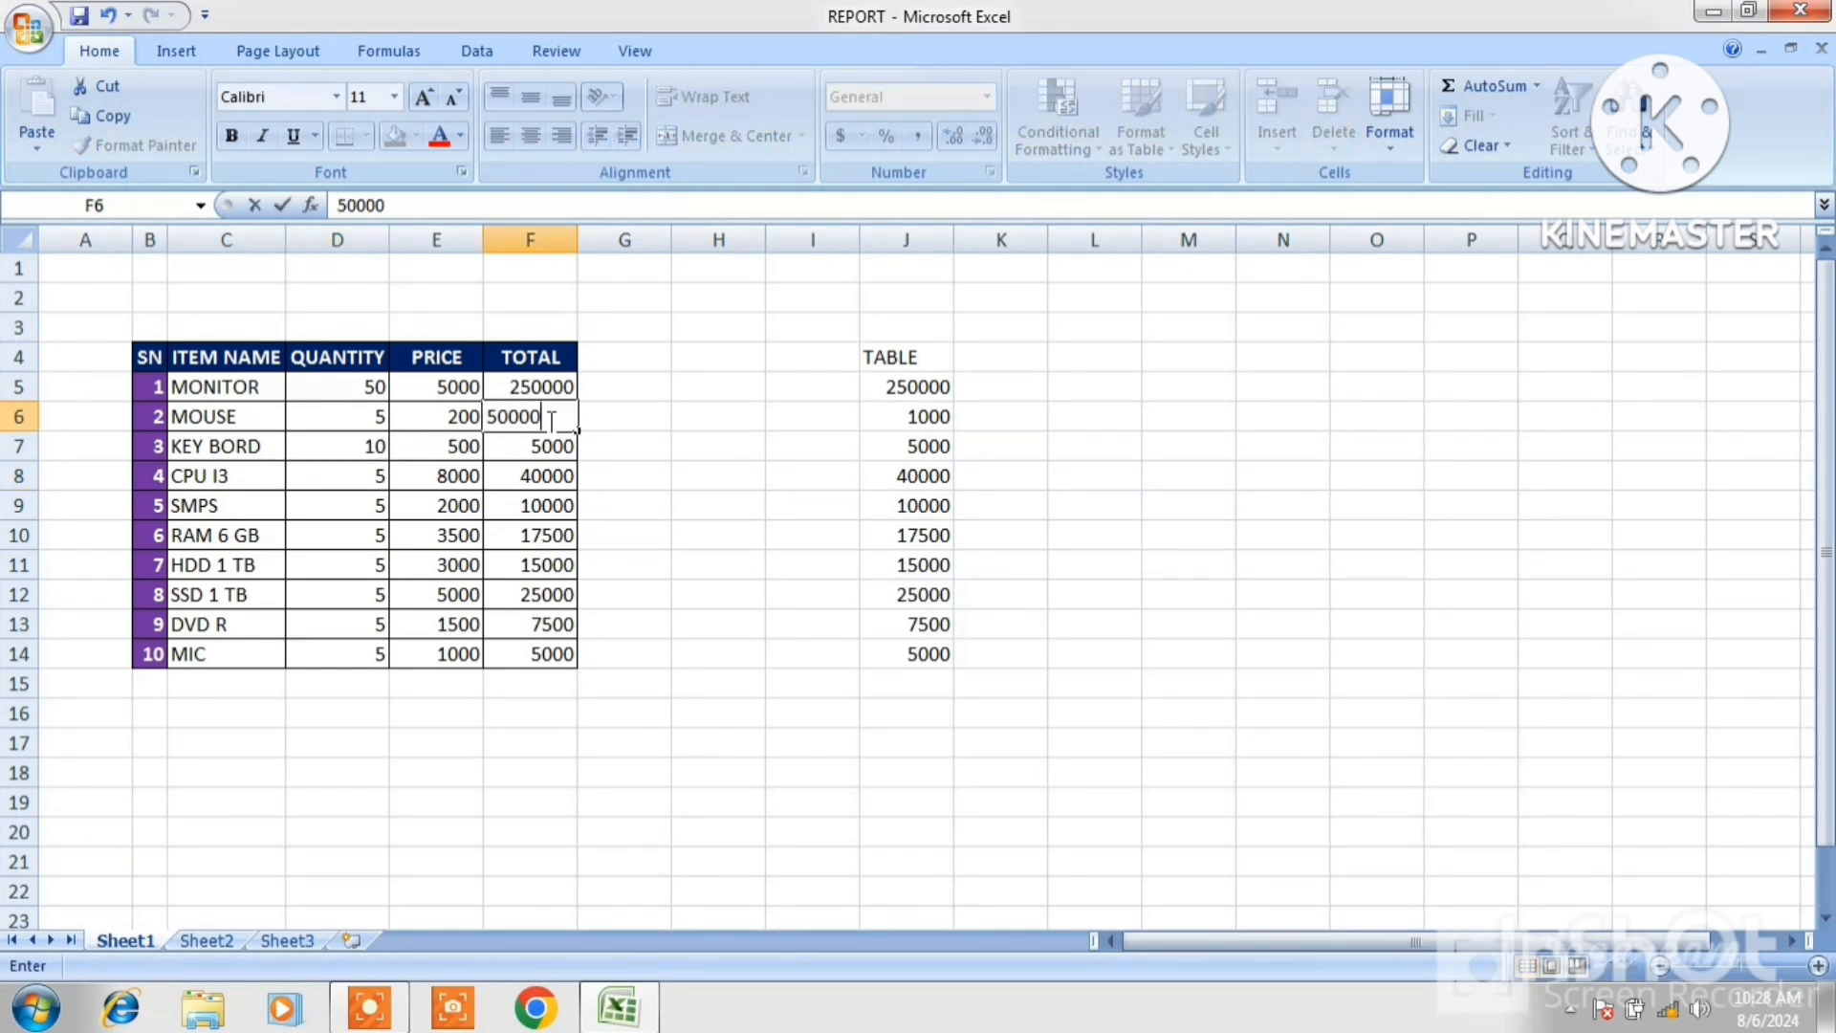
{"action": "key", "text": "Return"}
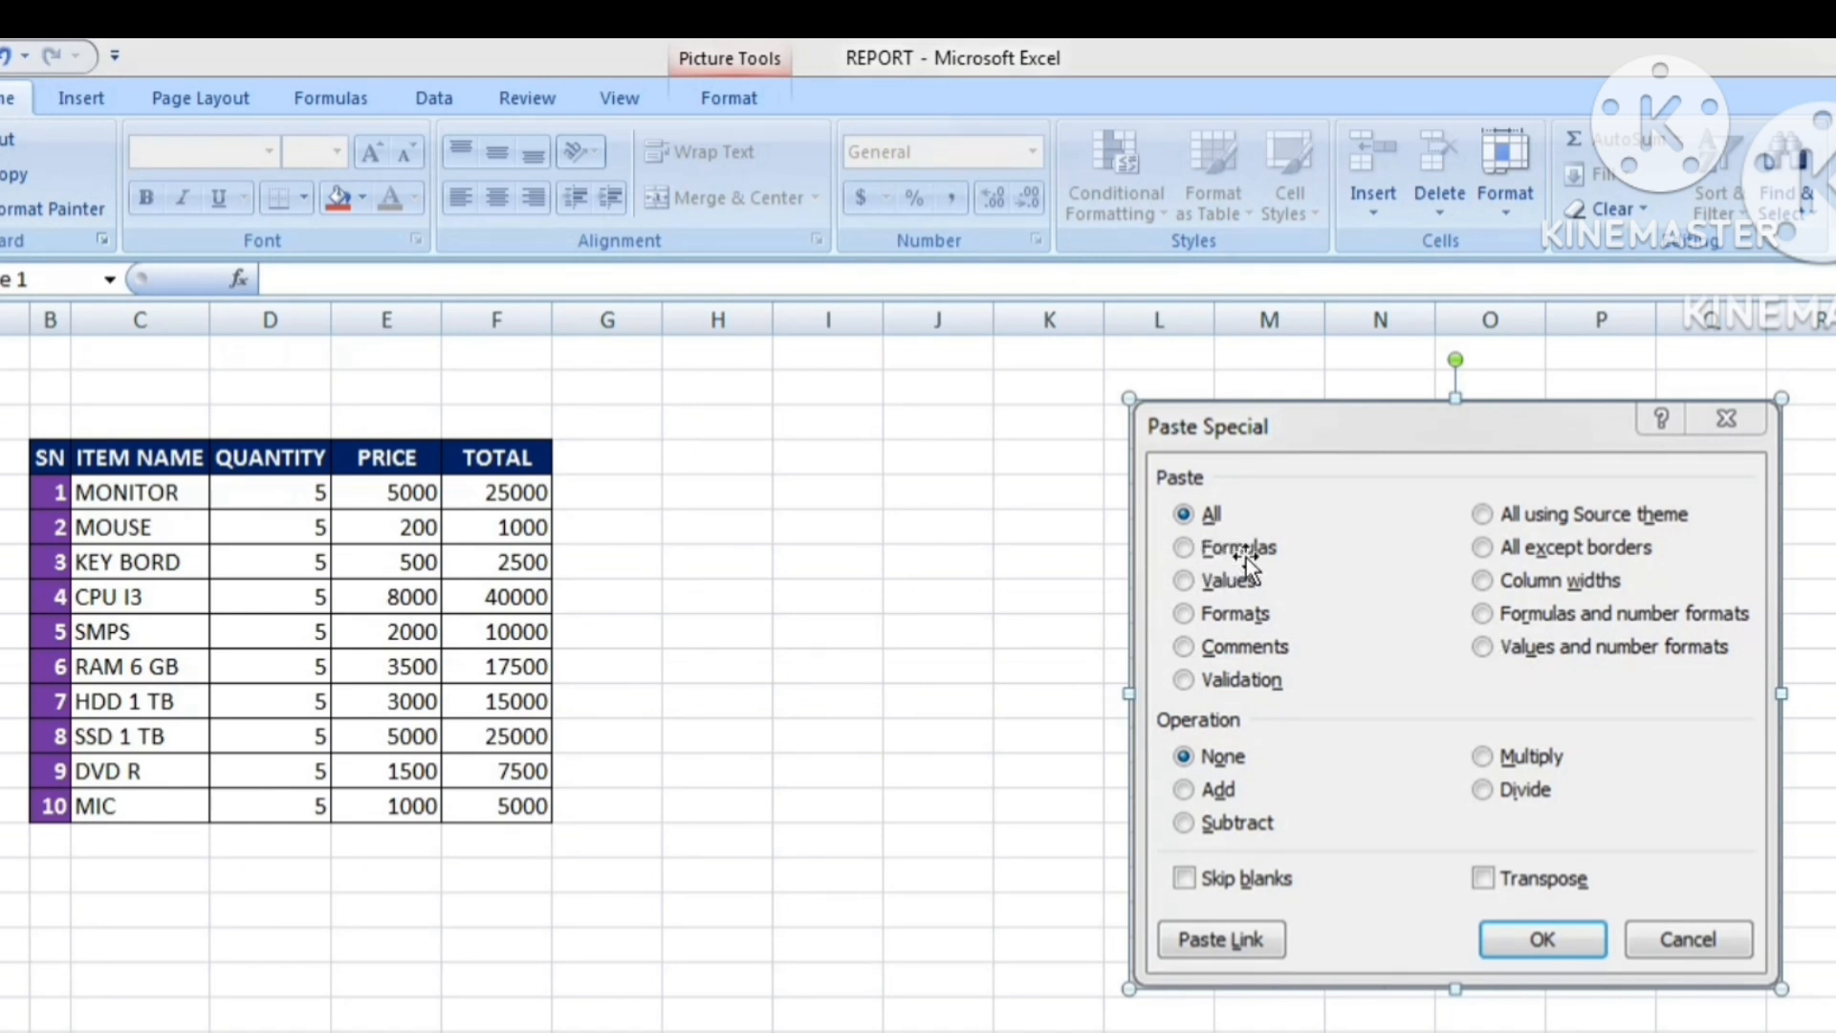
Add the heading TABLE in cell I4.
{"action": "left_click", "coordinate": [1087, 553]}
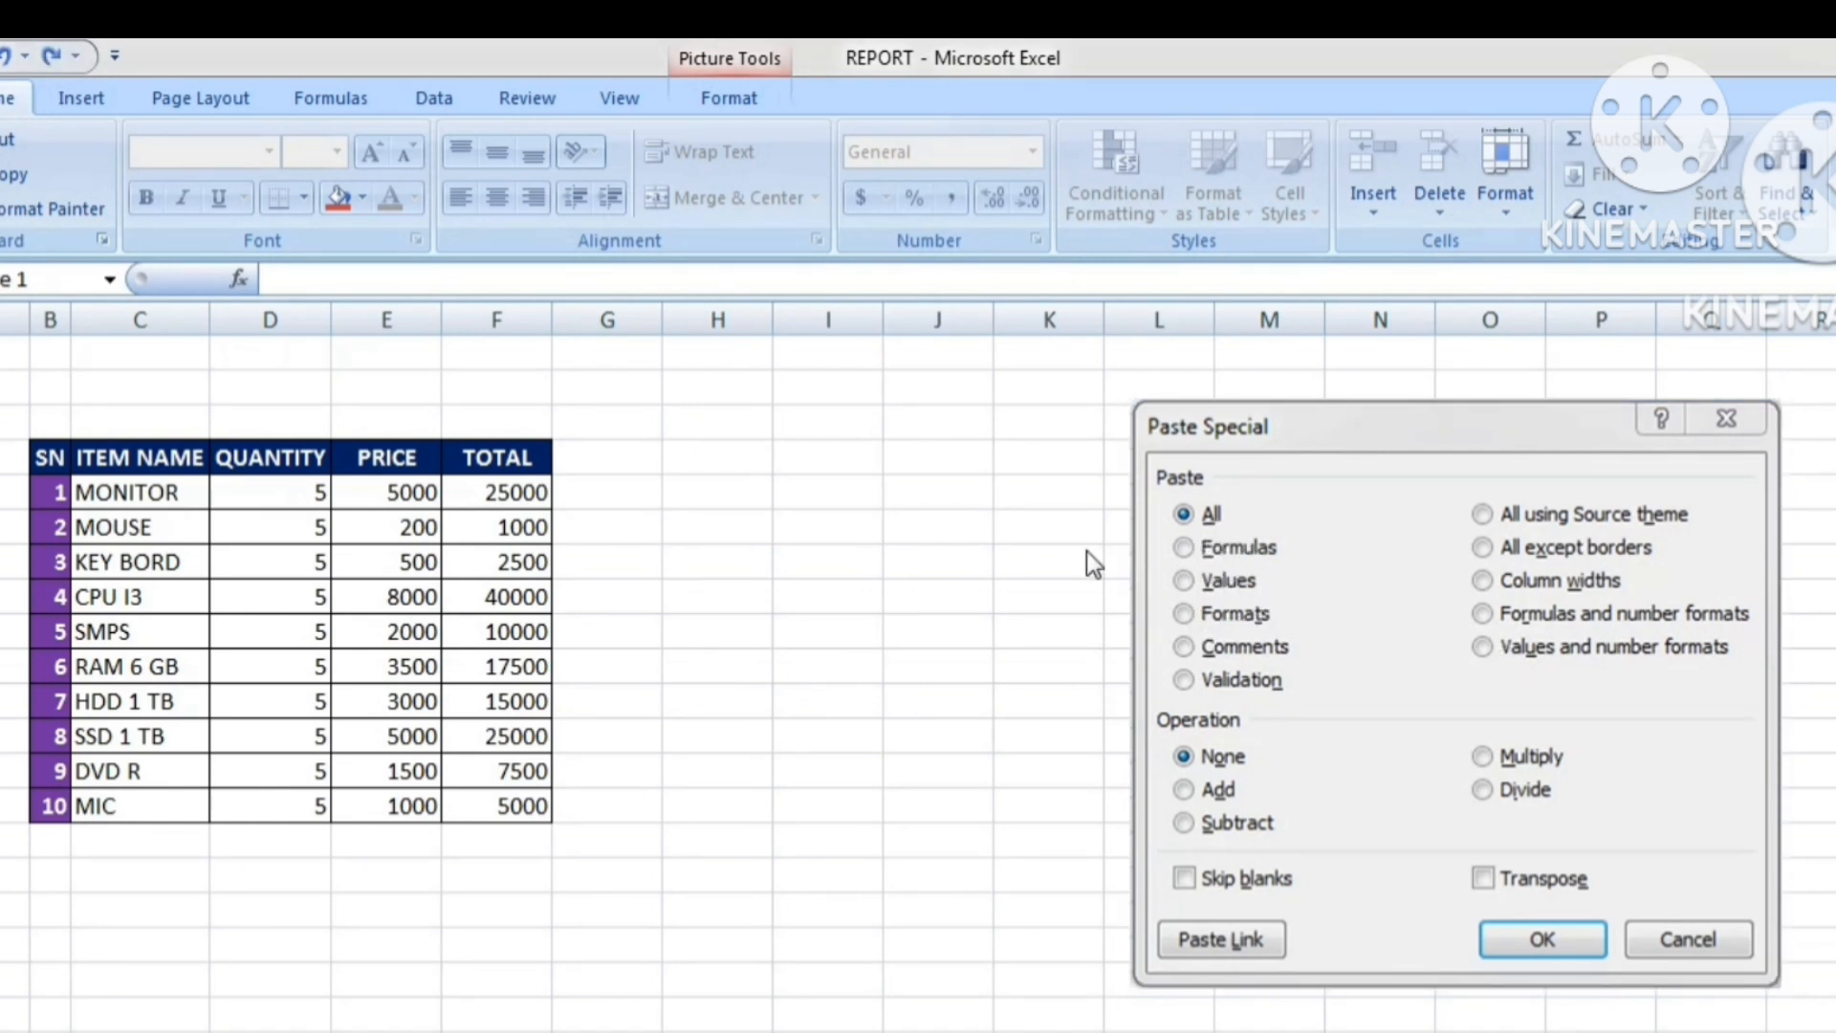
{"action": "left_click", "coordinate": [819, 451]}
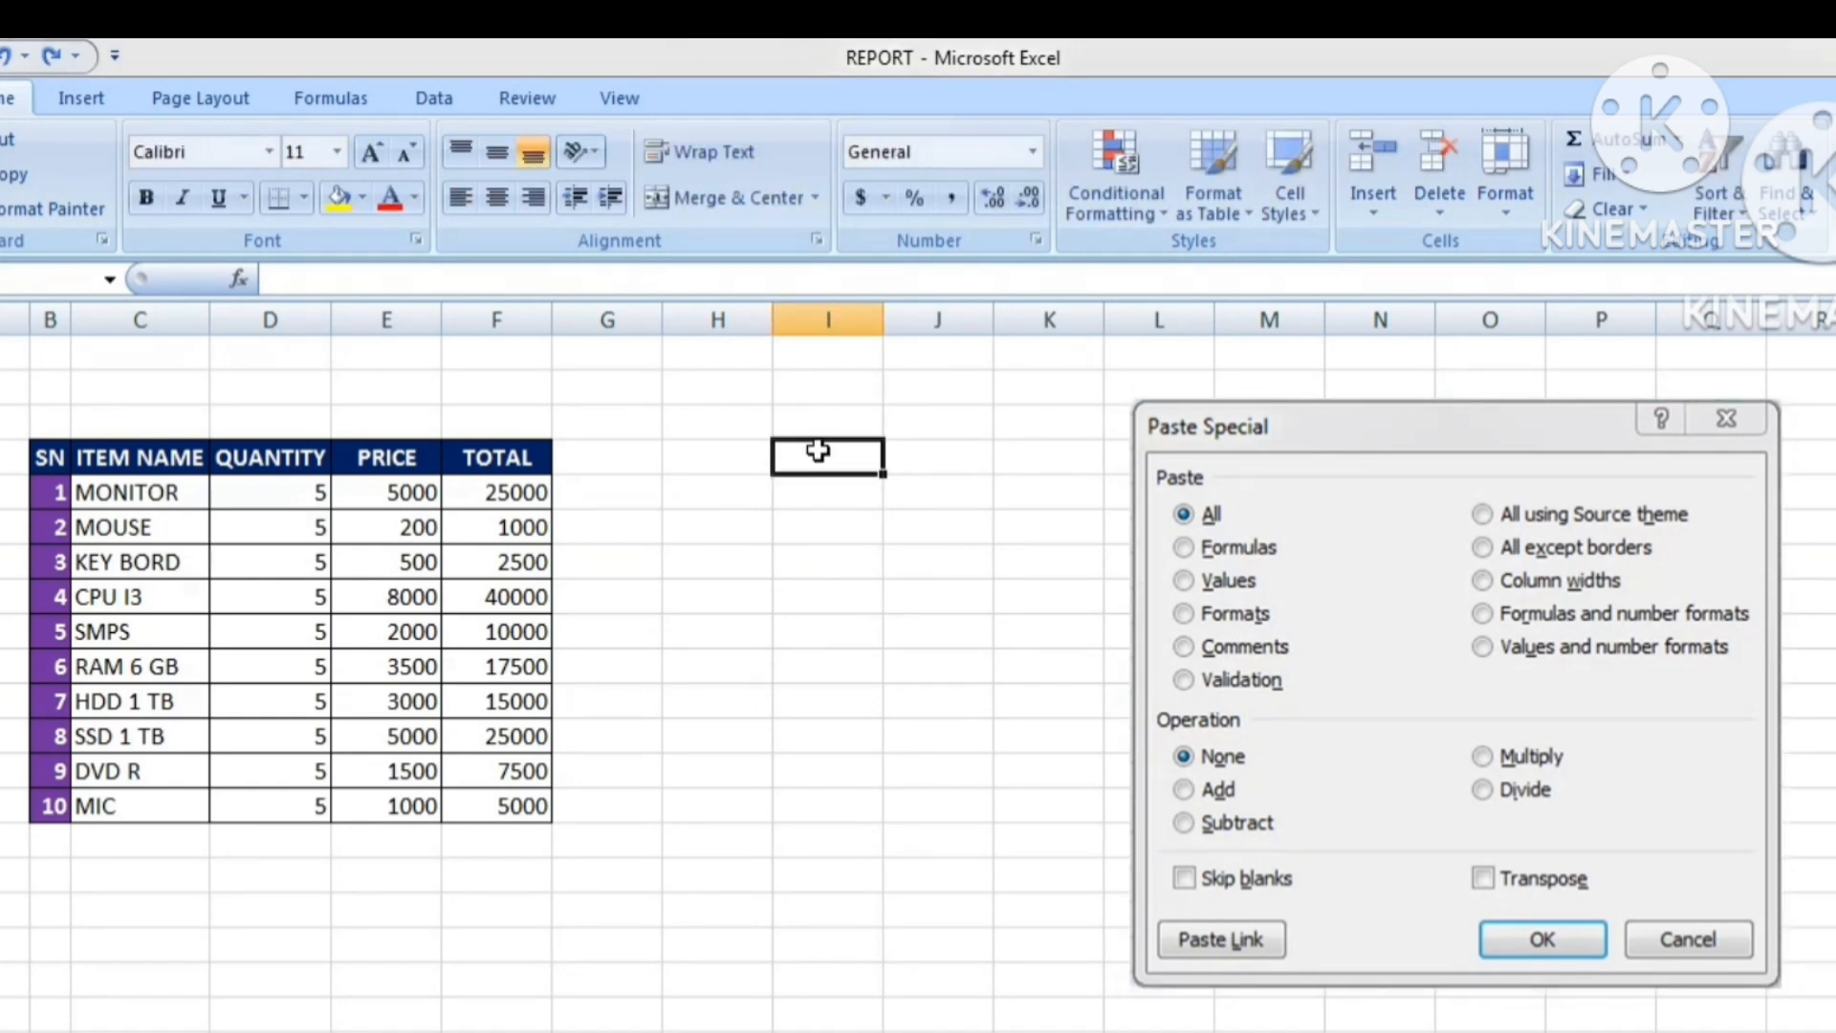
{"action": "type", "text": "TABLE"}
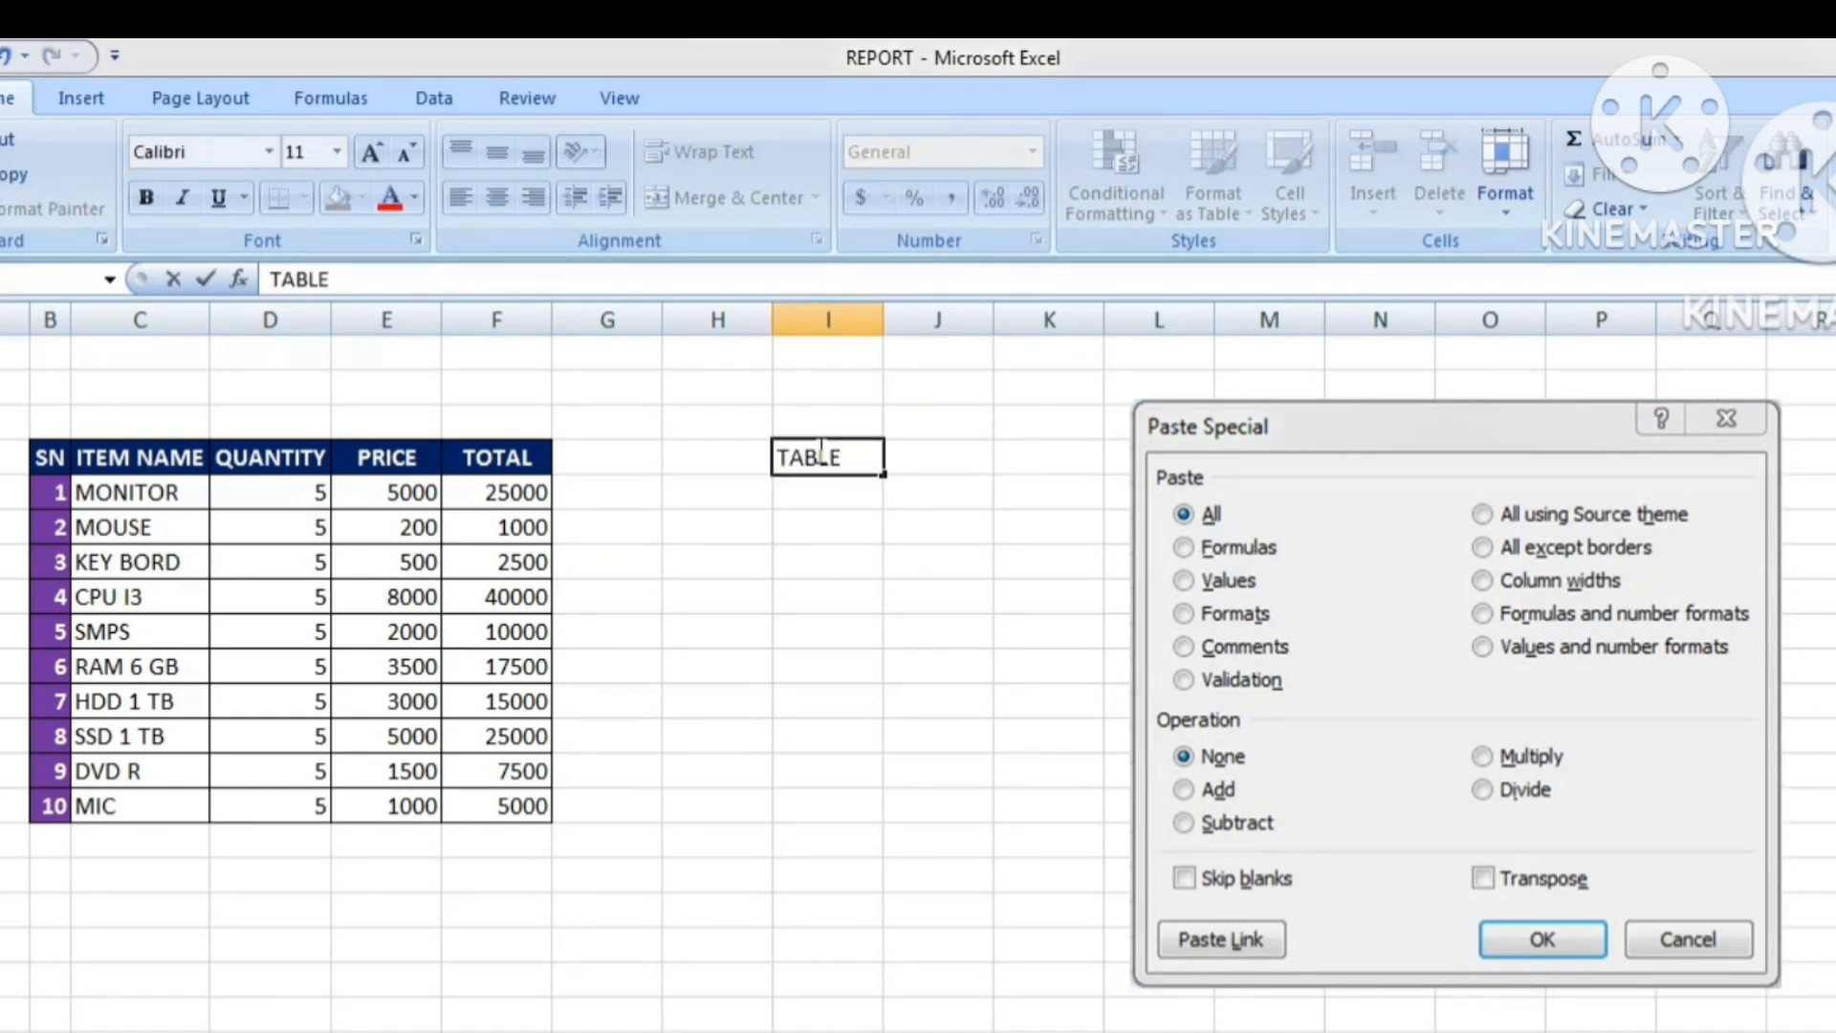
{"action": "key", "text": "Return"}
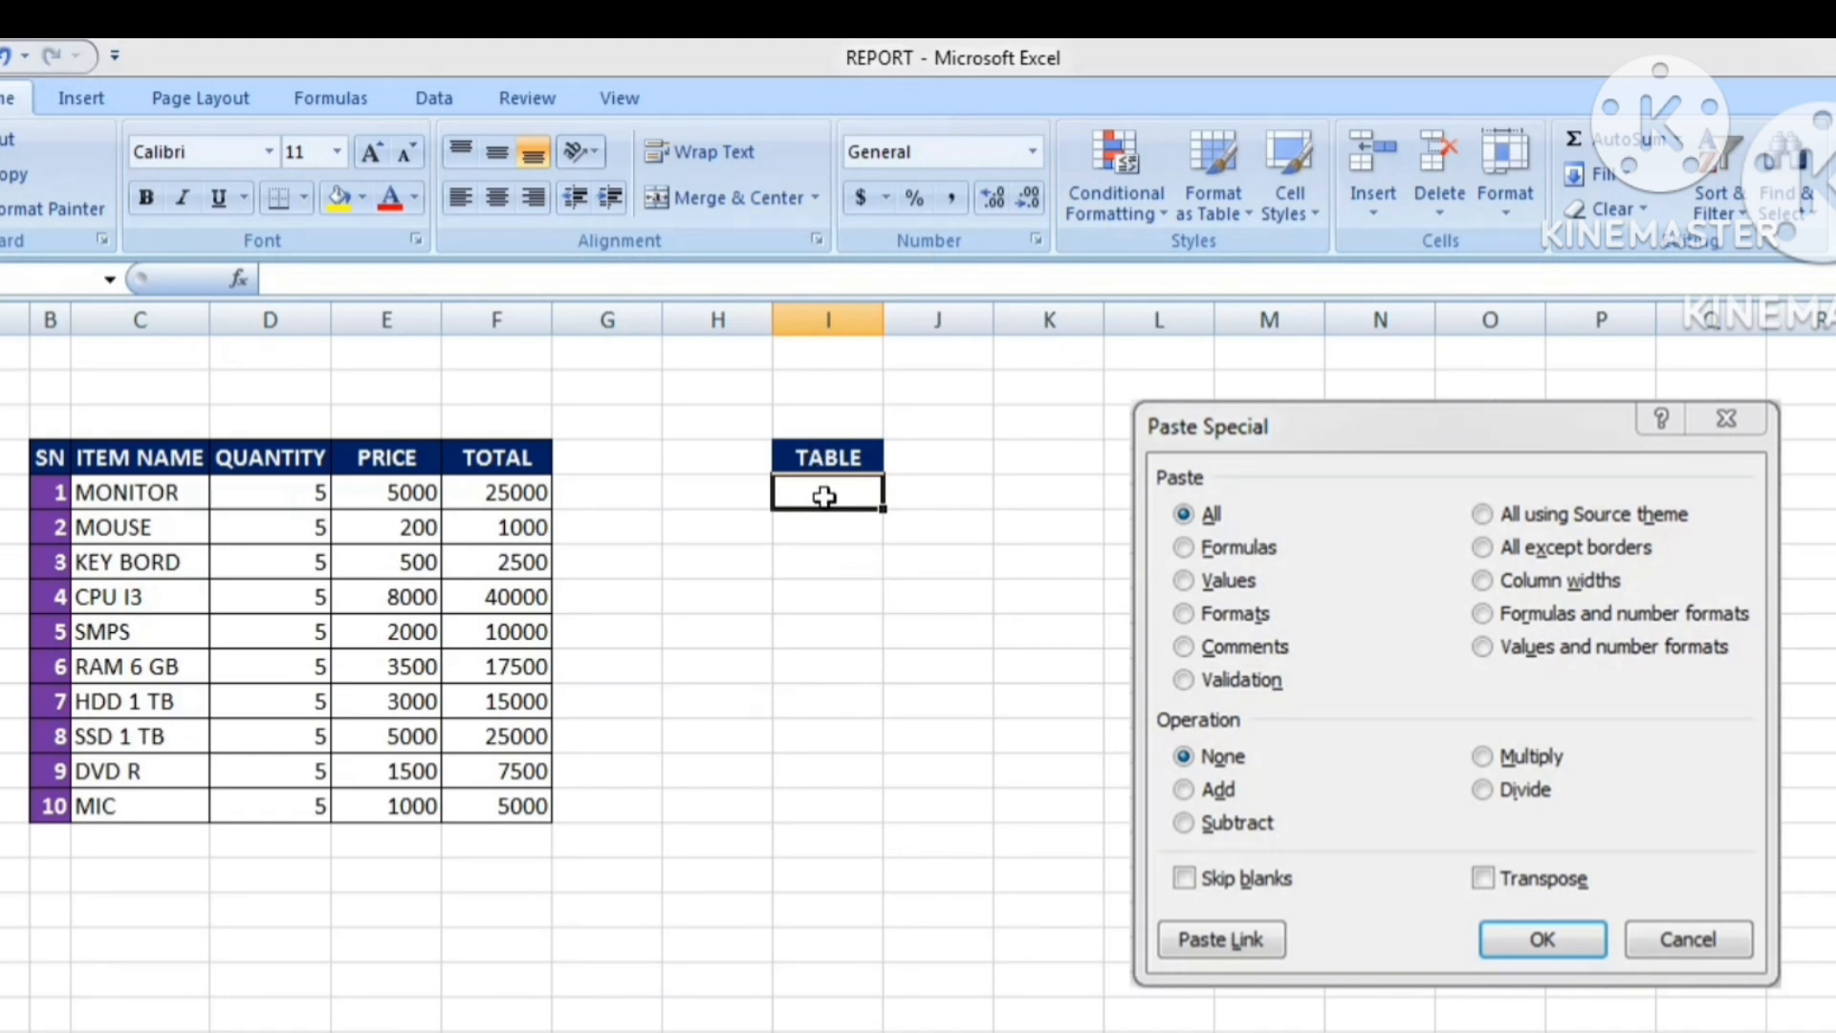
Fill I5:I14 with the series 10 to 100 in steps of 10, starting from 10 and 20.
{"action": "type", "text": "10"}
{"action": "key", "text": "Return"}
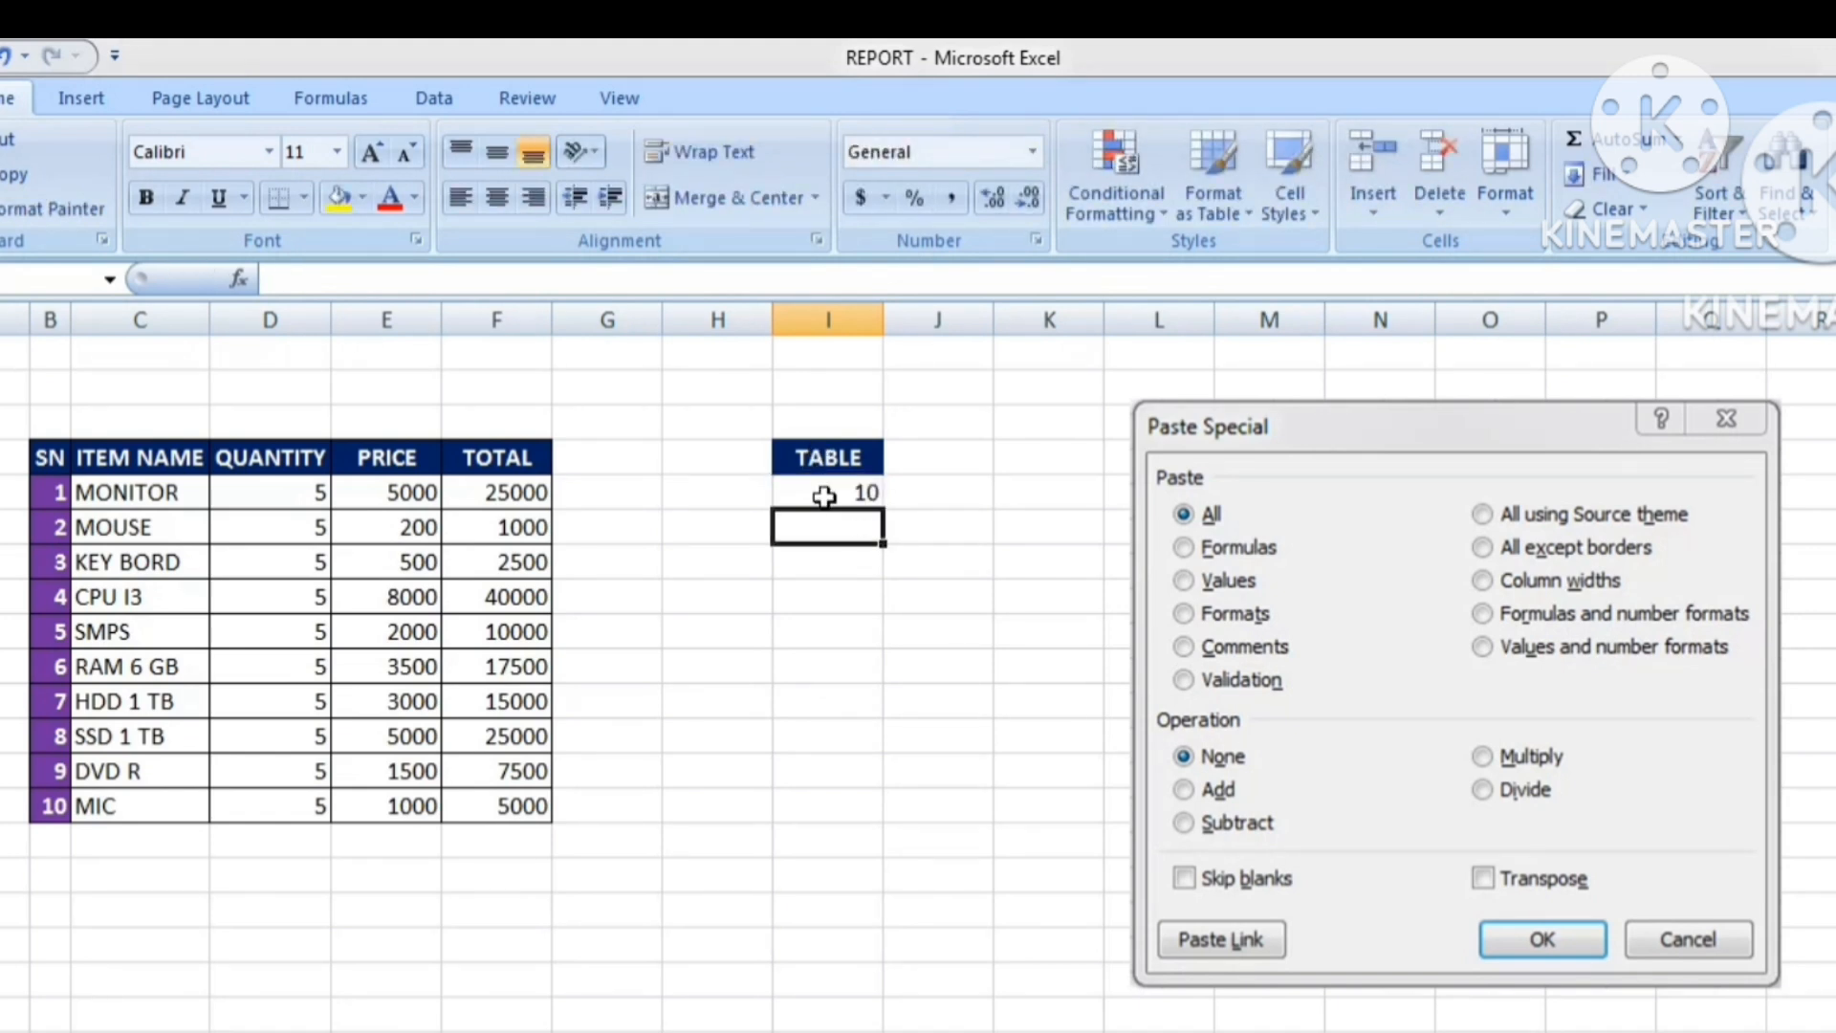
{"action": "type", "text": "20"}
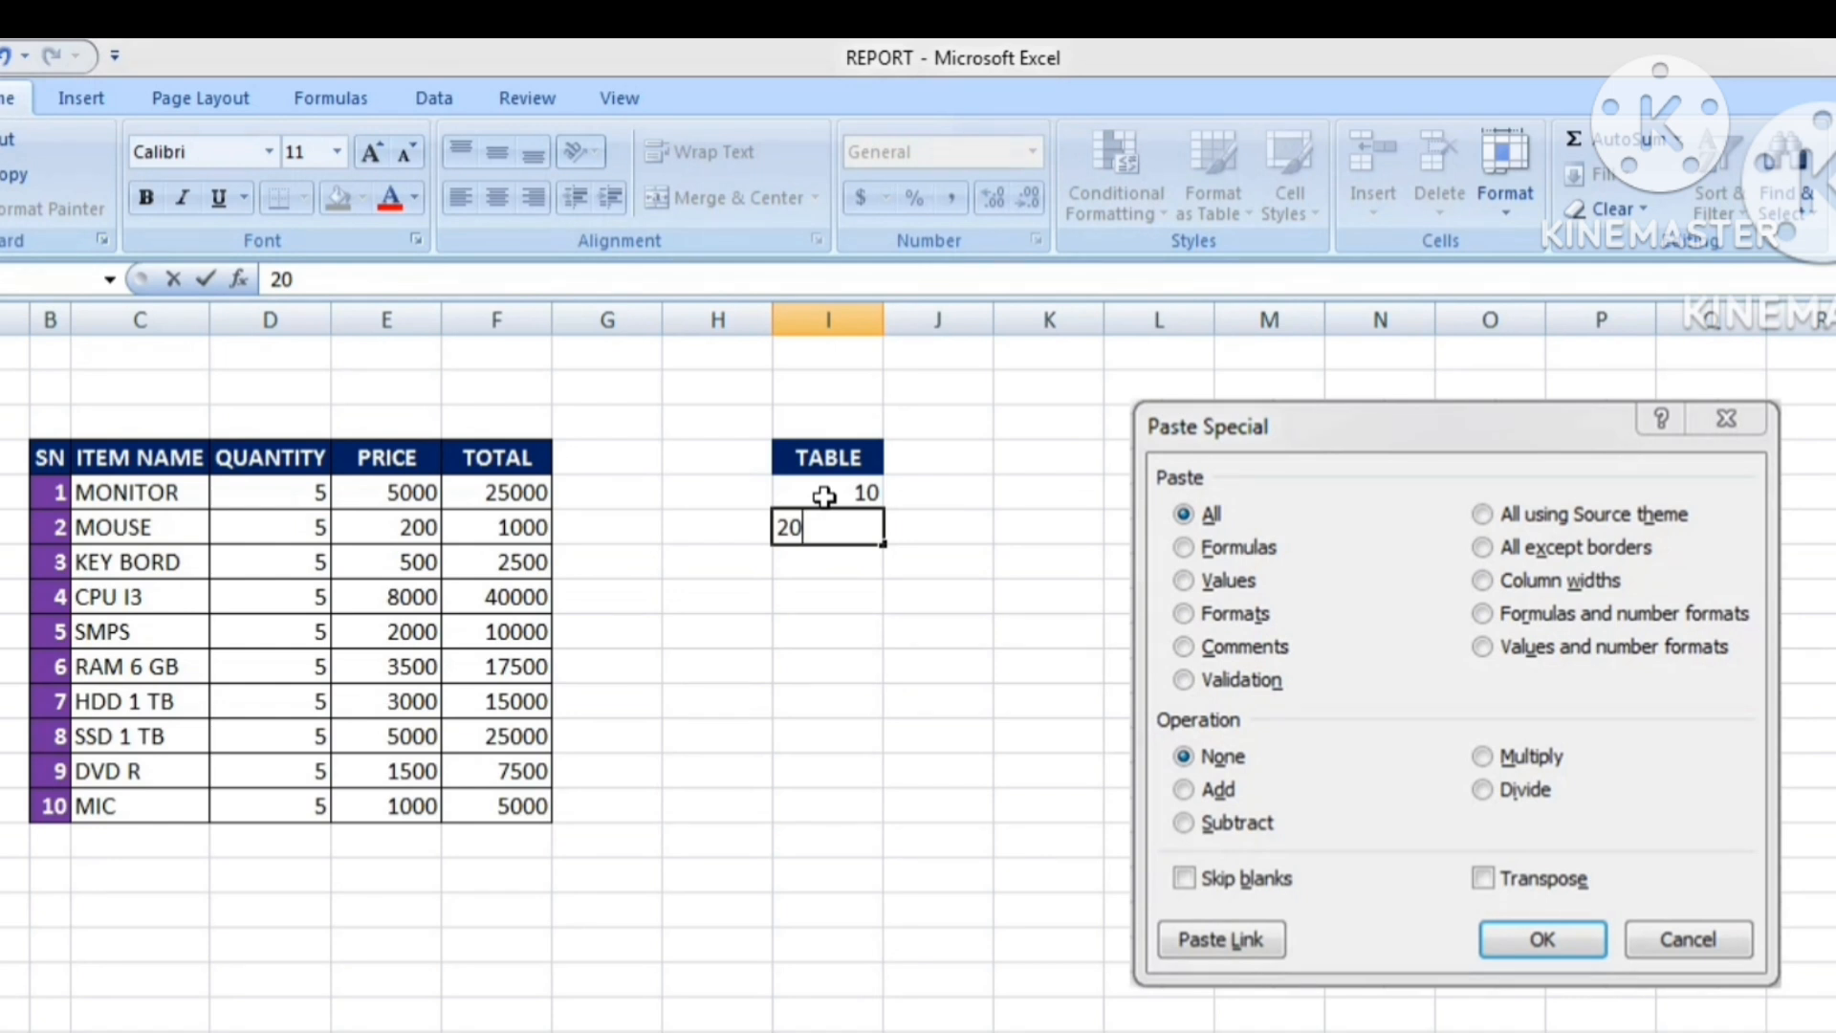
{"action": "left_click_drag", "start_coordinate": [825, 495], "coordinate": [873, 808]}
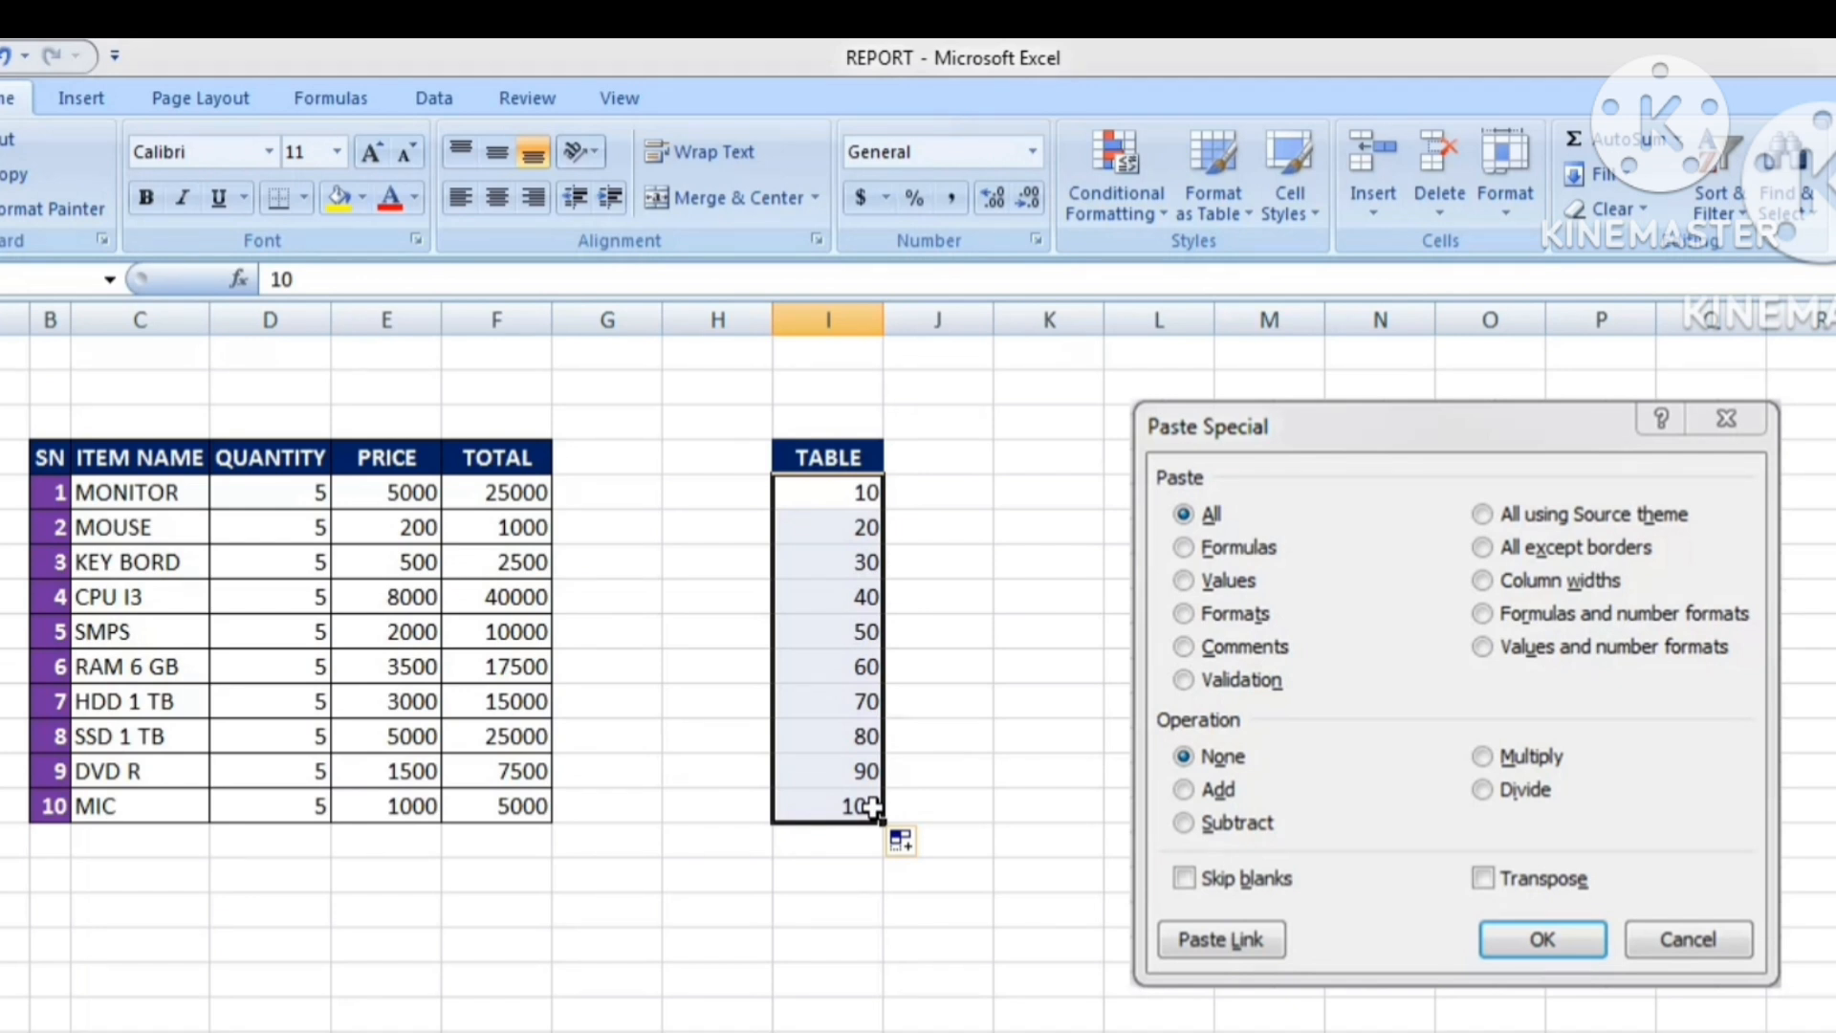
{"action": "left_click", "coordinate": [811, 846]}
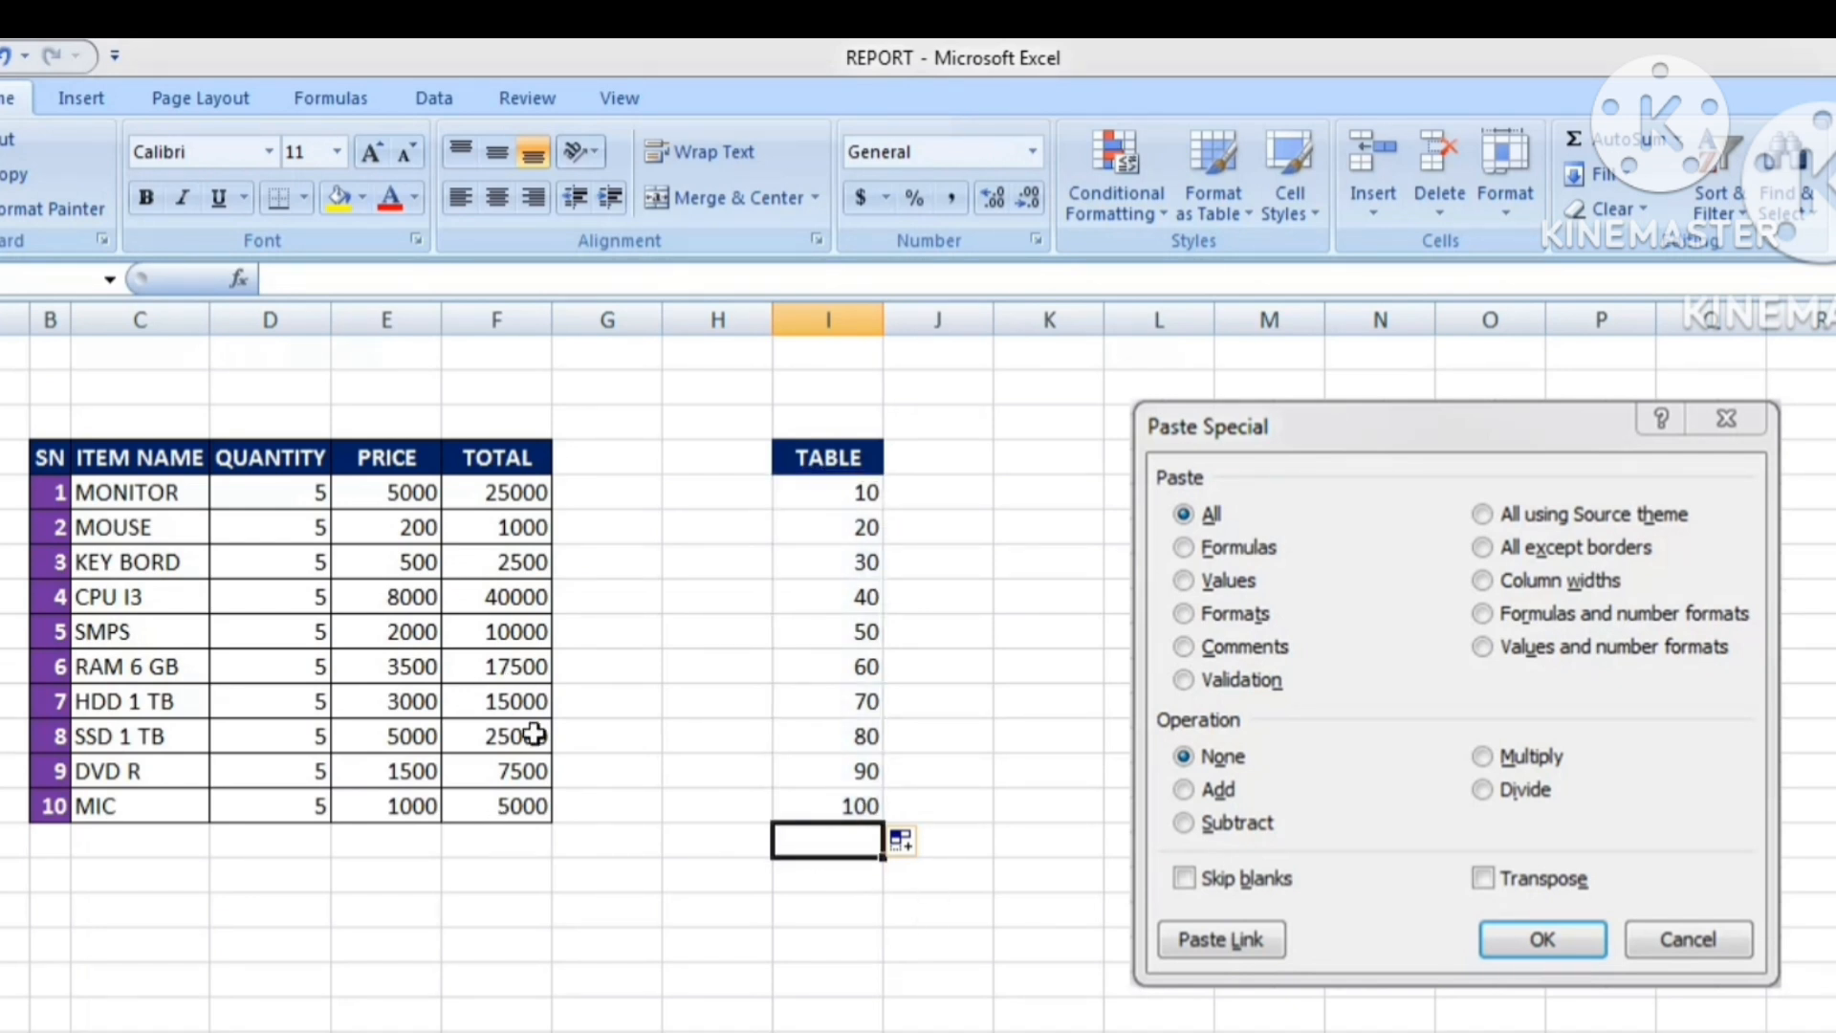
Label cell E15 as TOTAL below the PRICE column.
{"action": "left_click", "coordinate": [488, 495]}
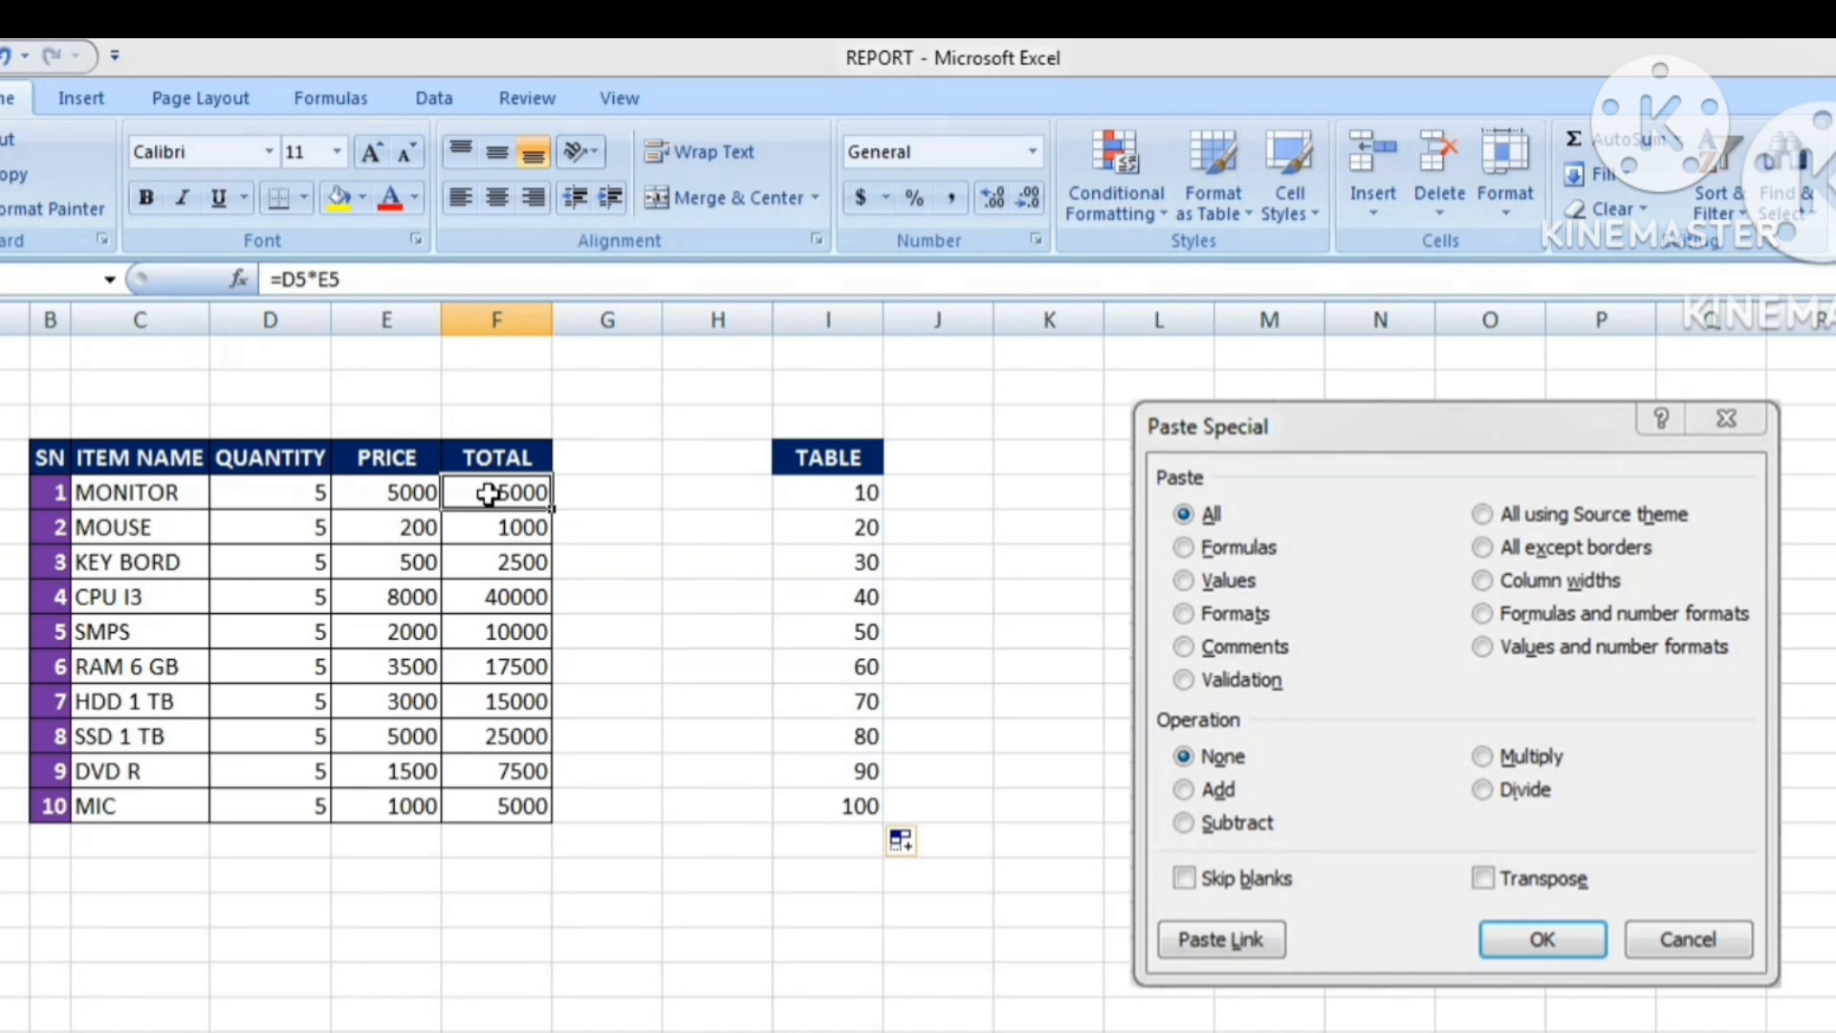
{"action": "left_click", "coordinate": [389, 844]}
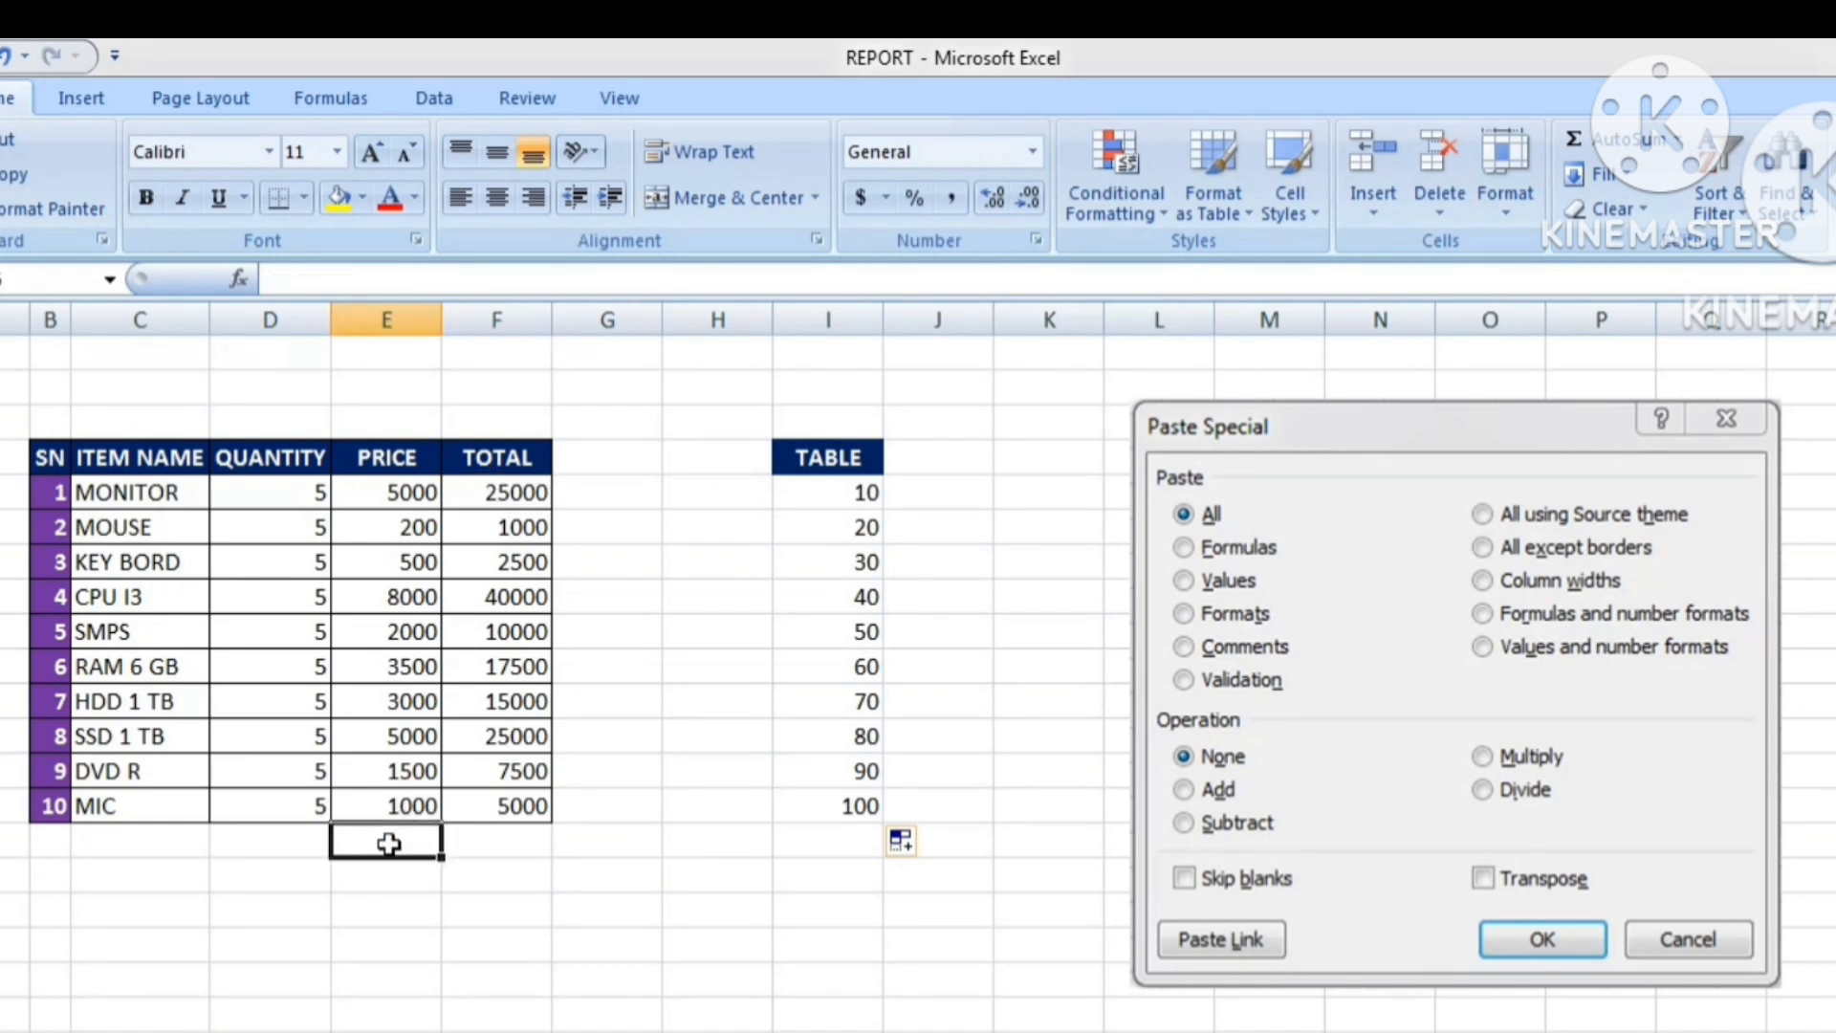
{"action": "type", "text": "TOTA"}
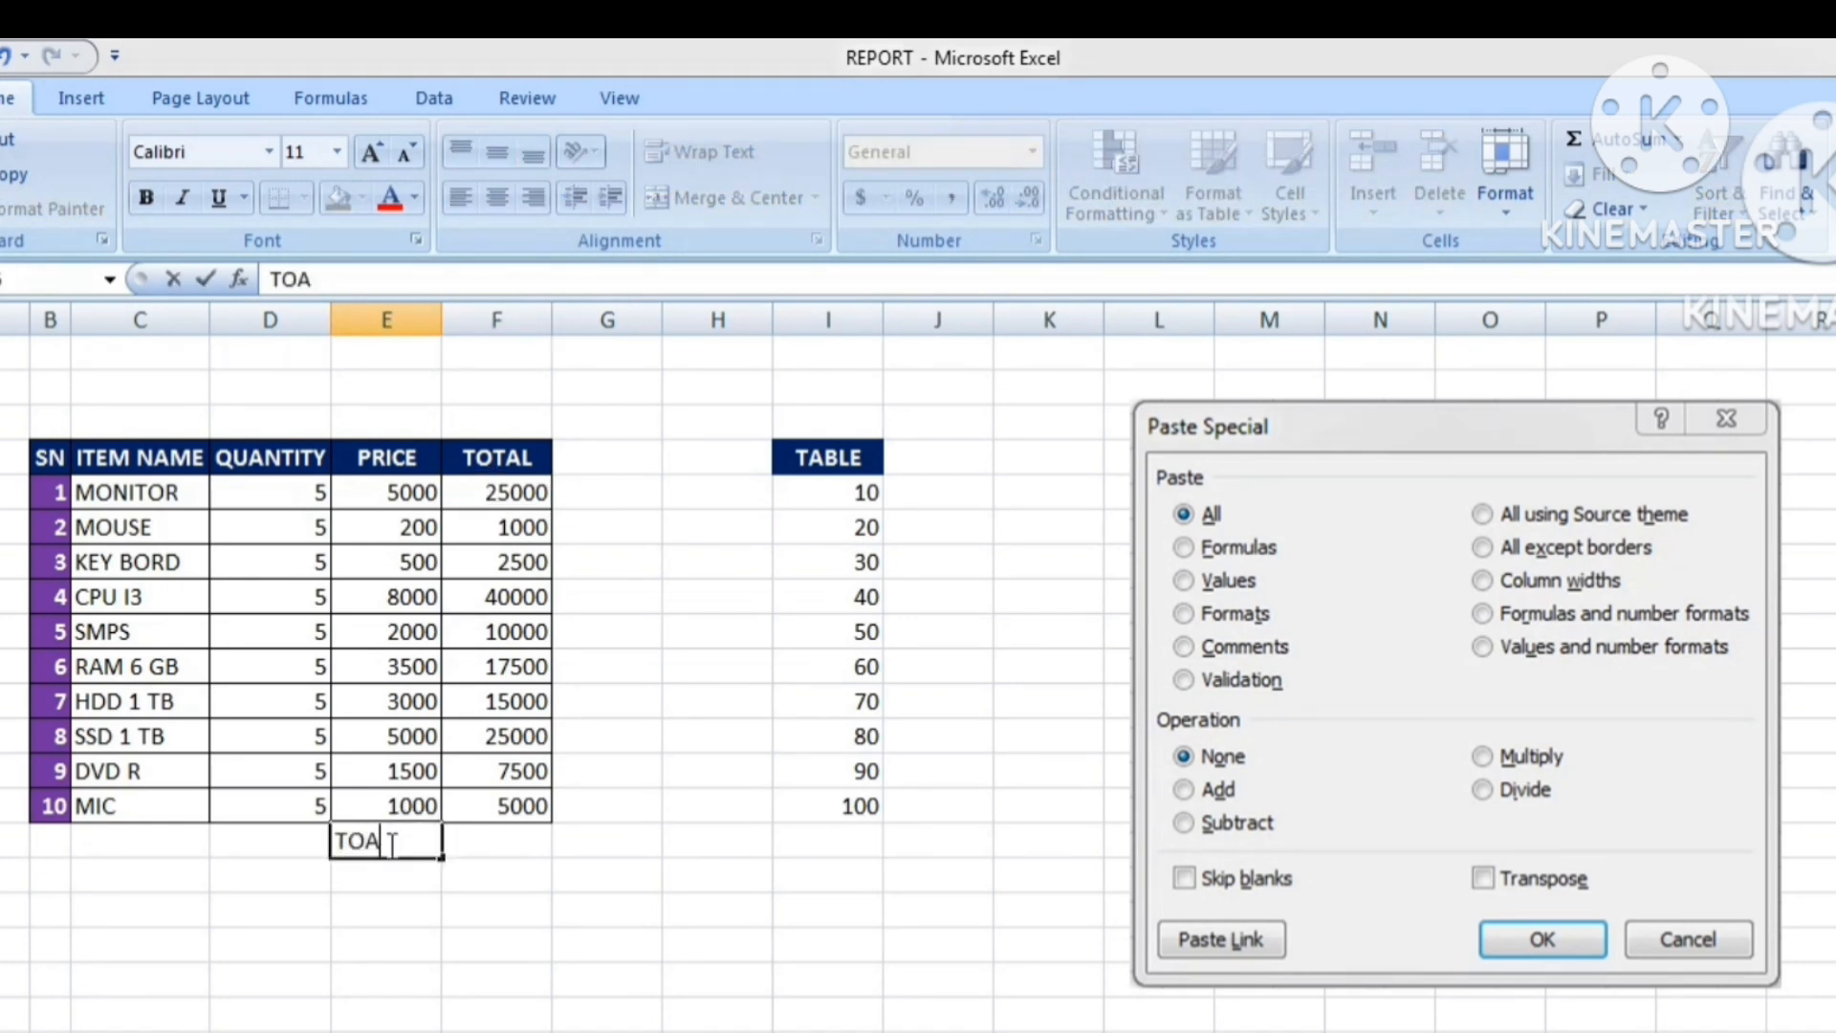
{"action": "type", "text": "L"}
{"action": "key", "text": "Tab"}
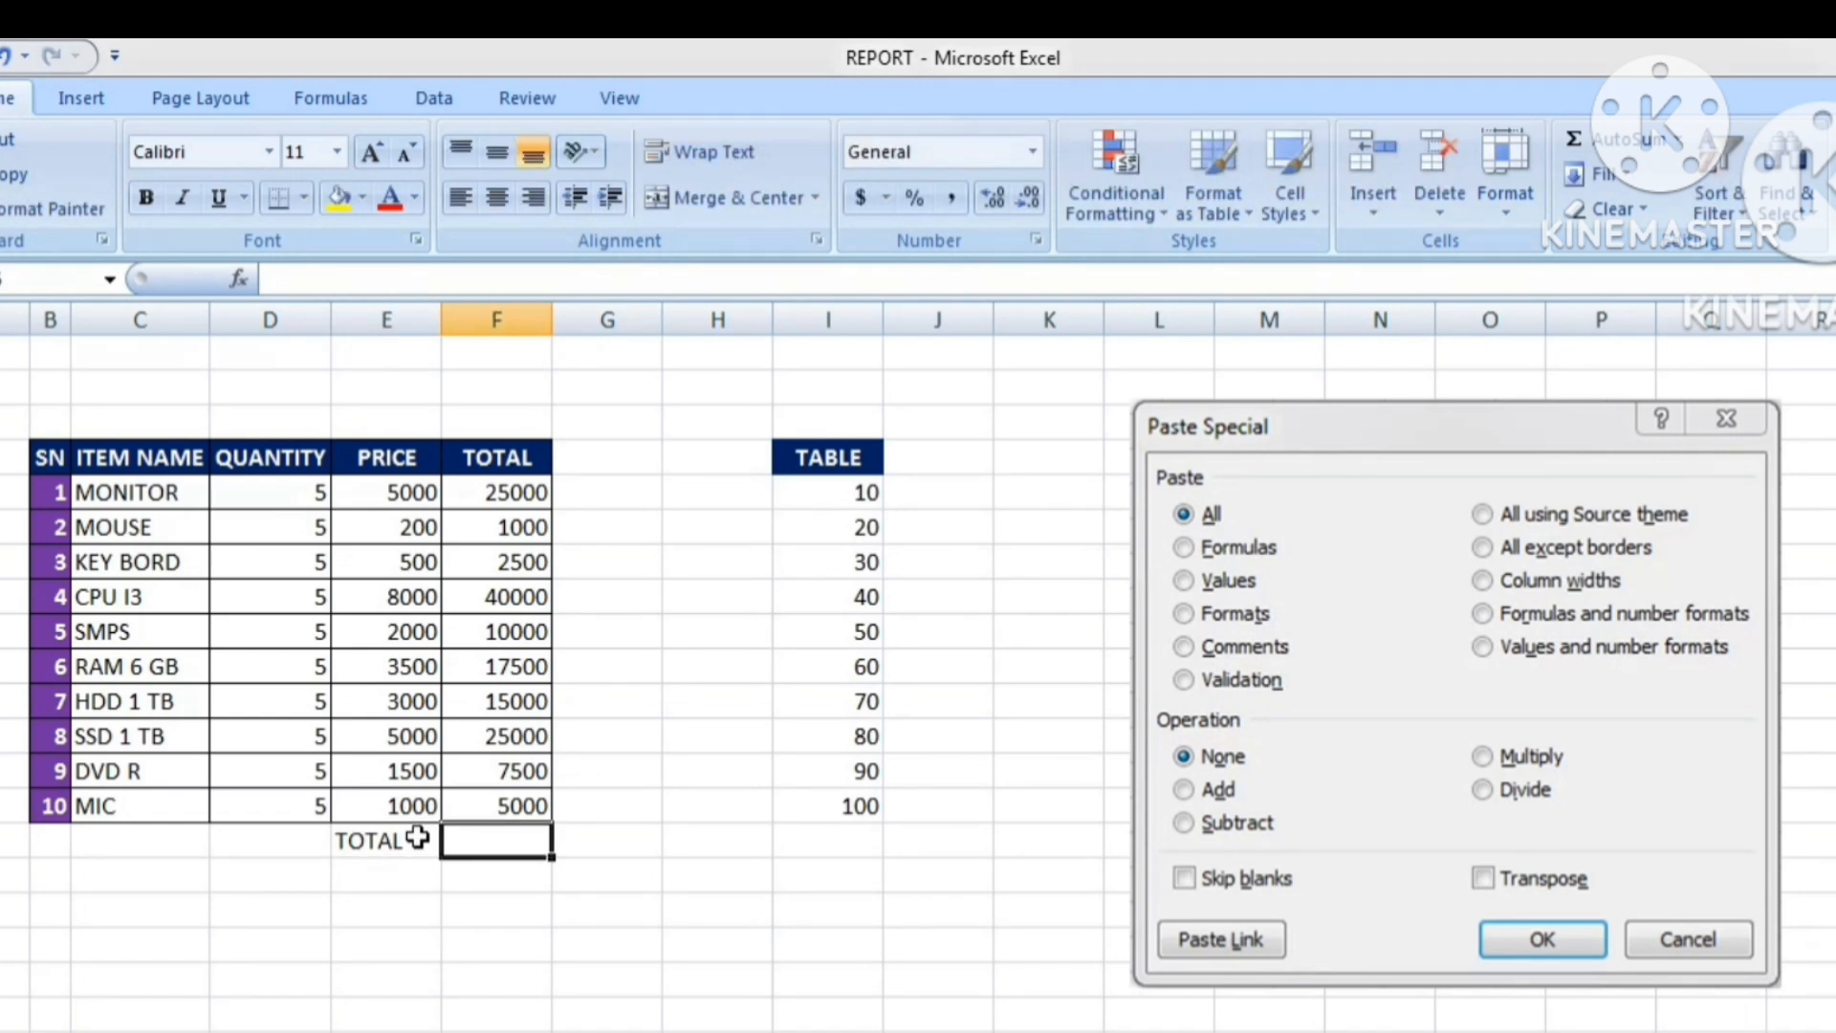
Enter the formula =SUM(F5:F14) in F15 to total the TOTAL column.
{"action": "type", "text": "="}
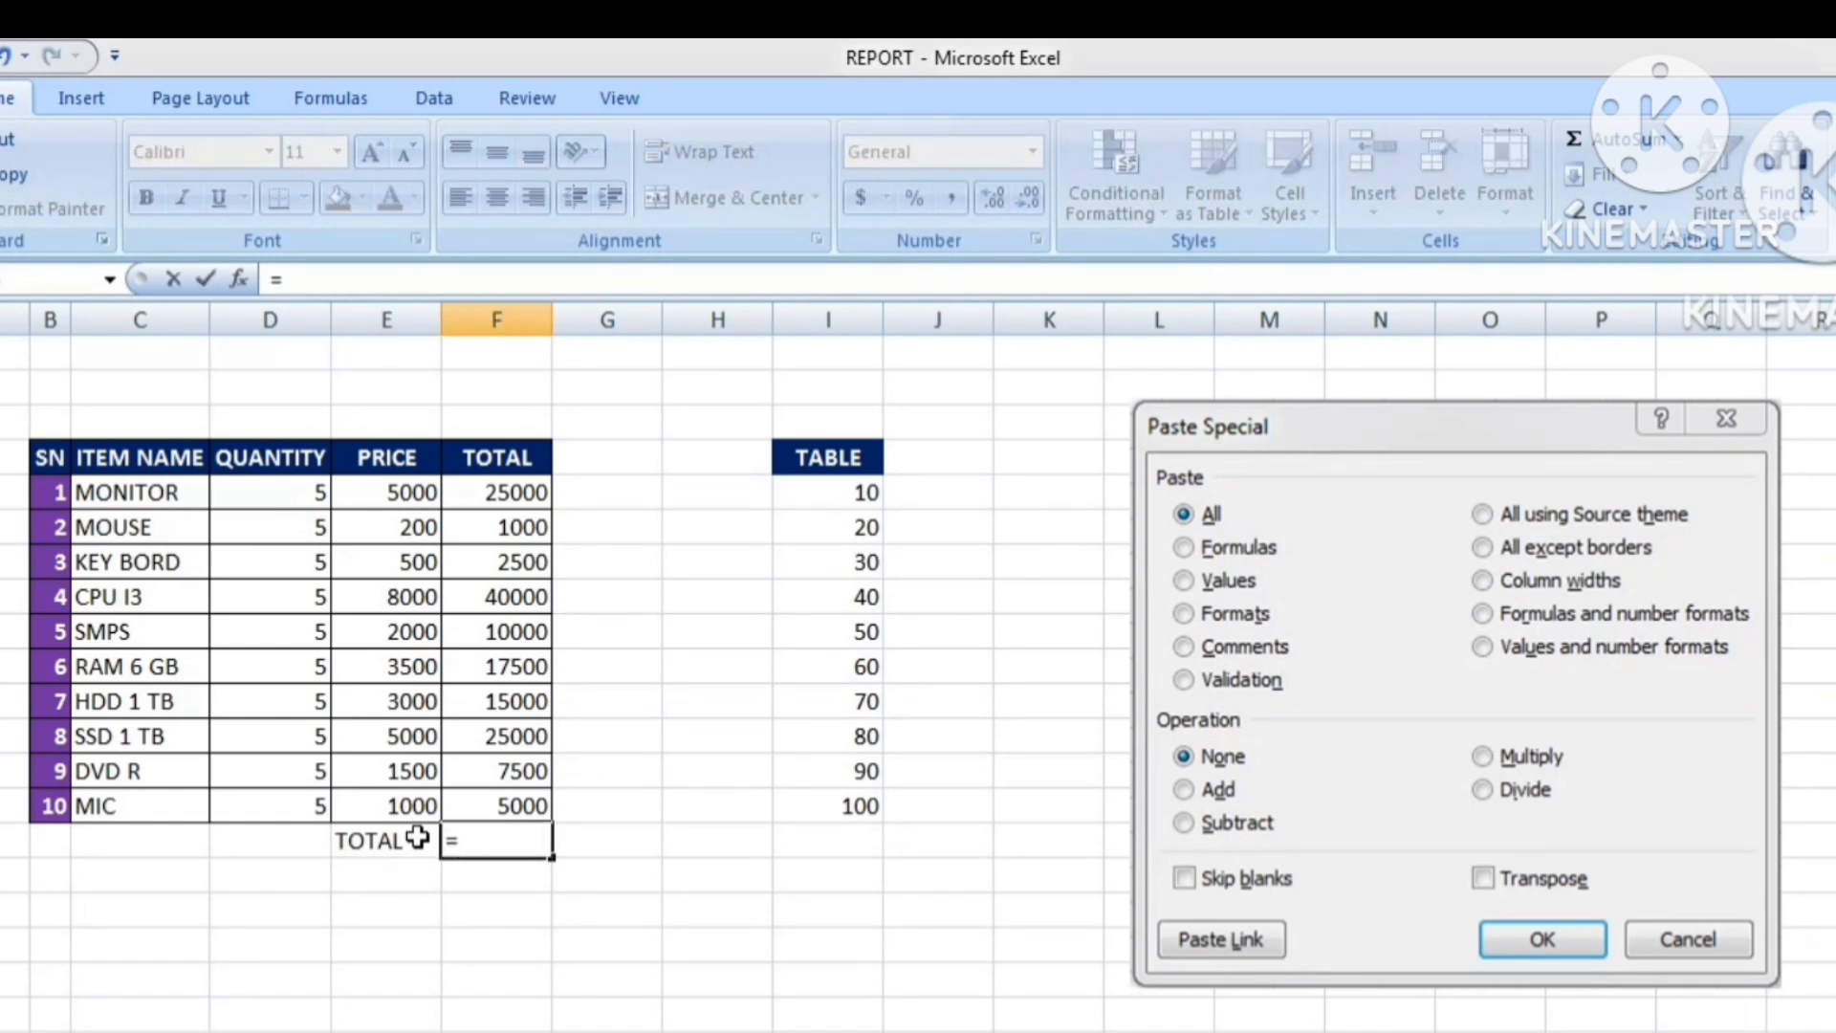
{"action": "type", "text": "SUM"}
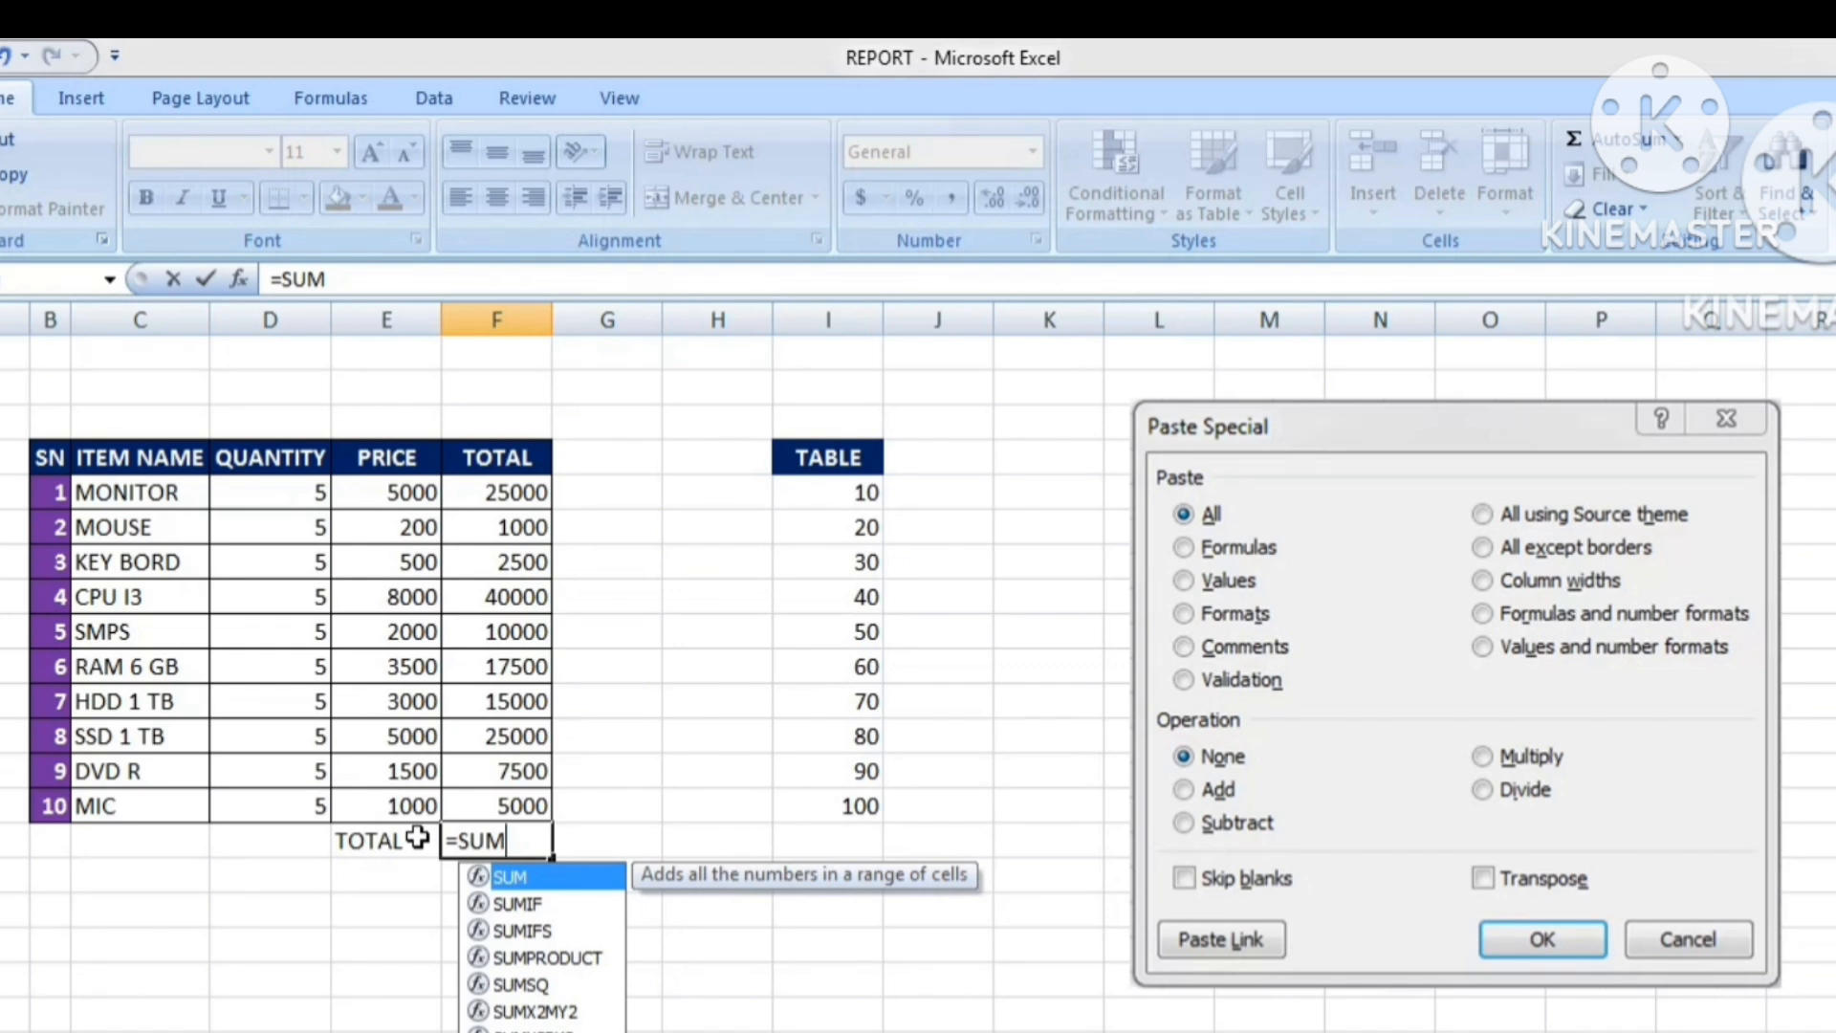
{"action": "type", "text": "("}
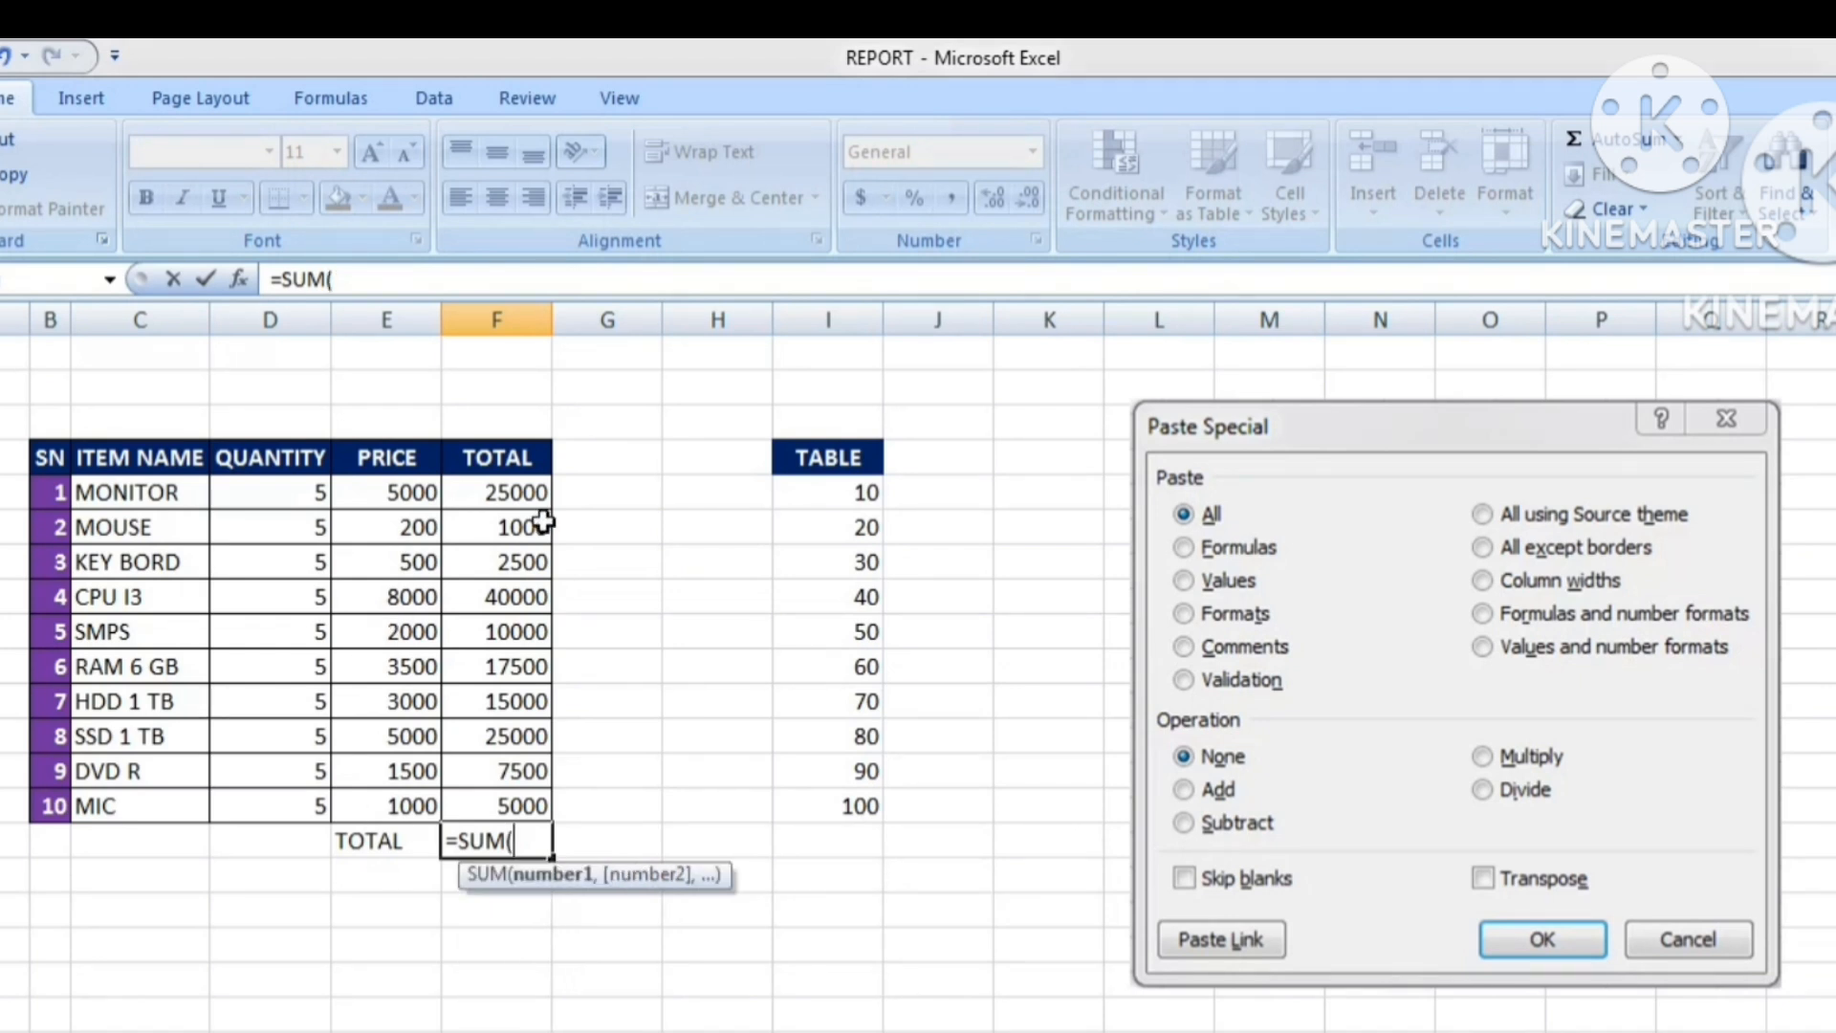
{"action": "left_click", "coordinate": [510, 496]}
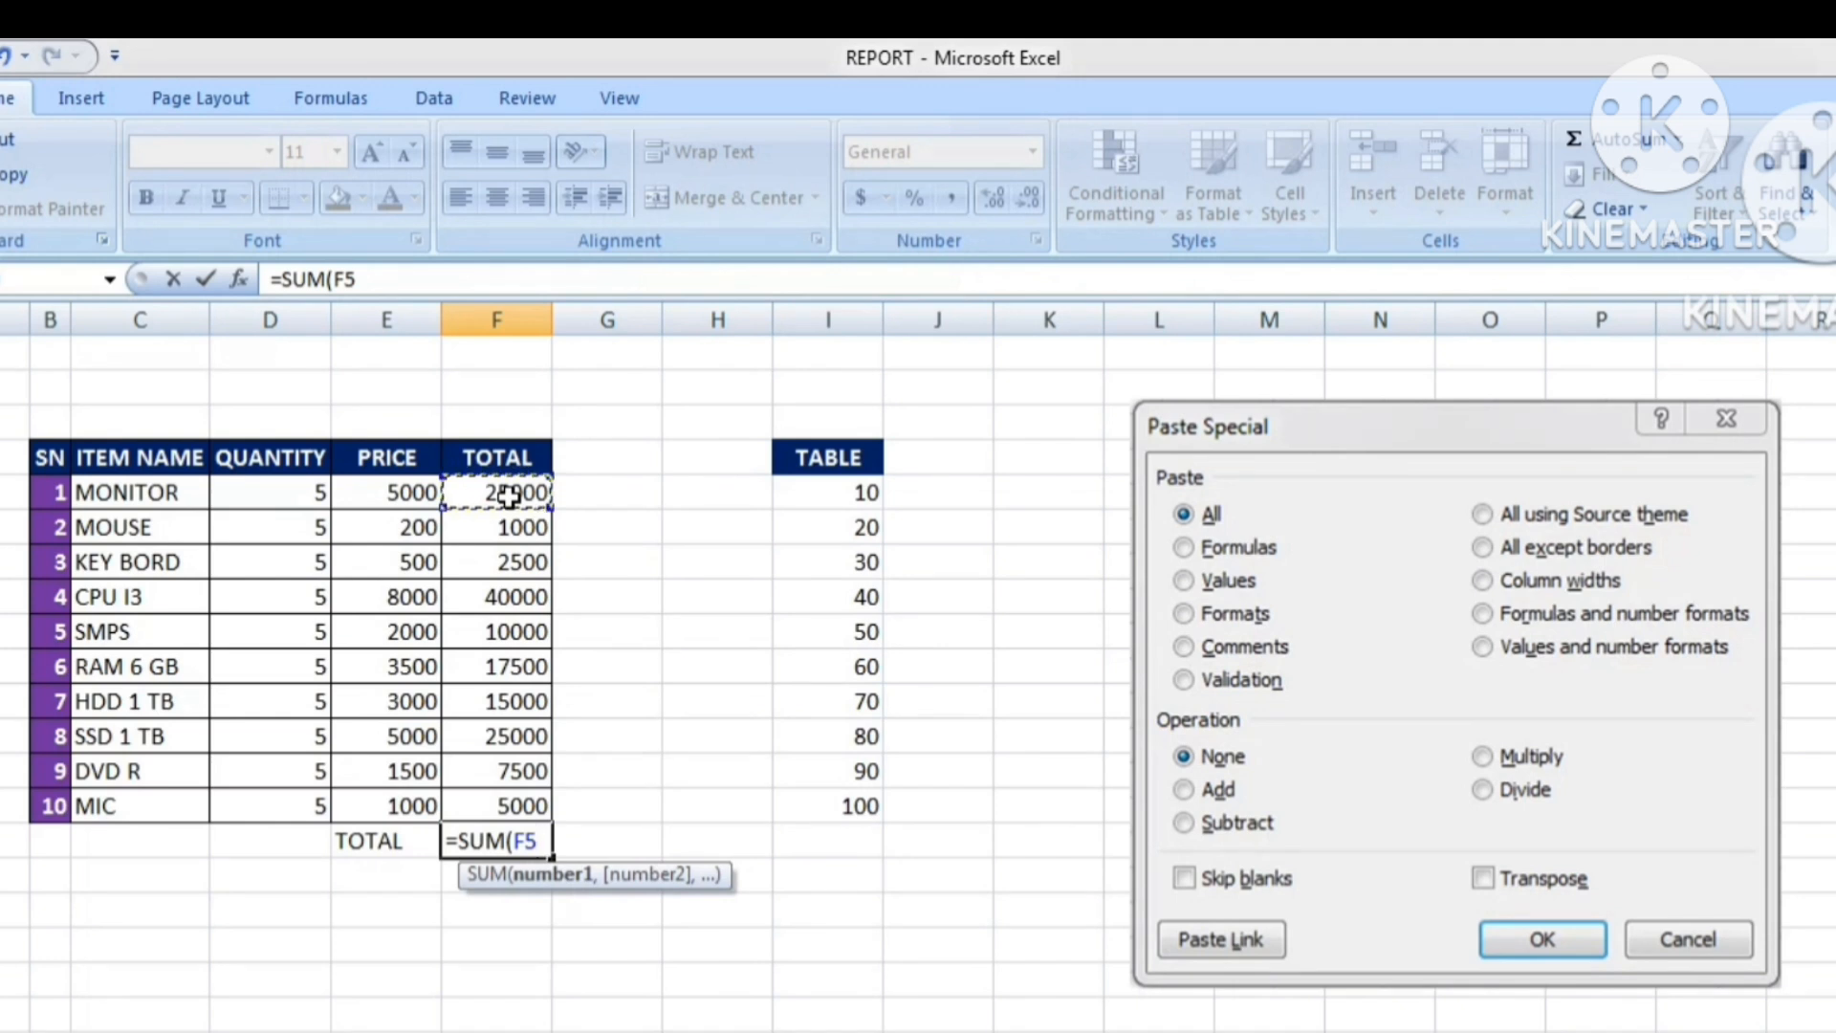
{"action": "type", "text": ":"}
{"action": "left_click", "coordinate": [510, 496]}
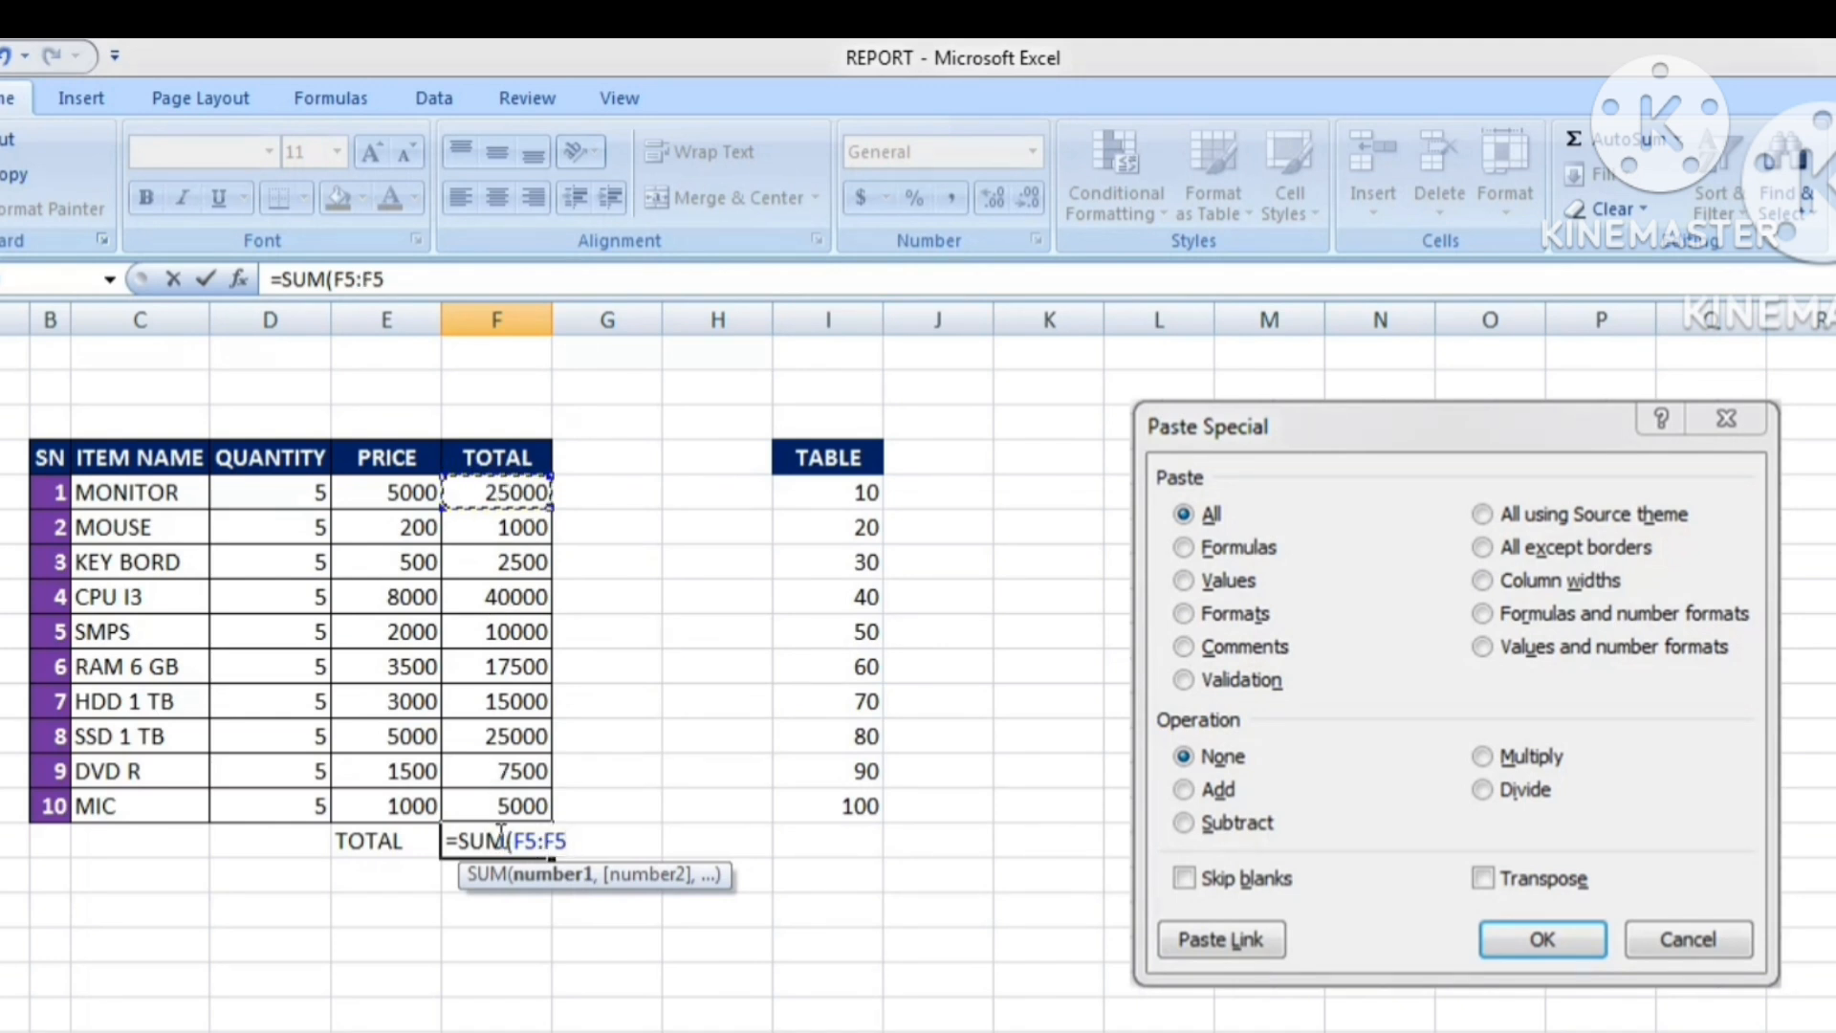
{"action": "left_click", "coordinate": [496, 812]}
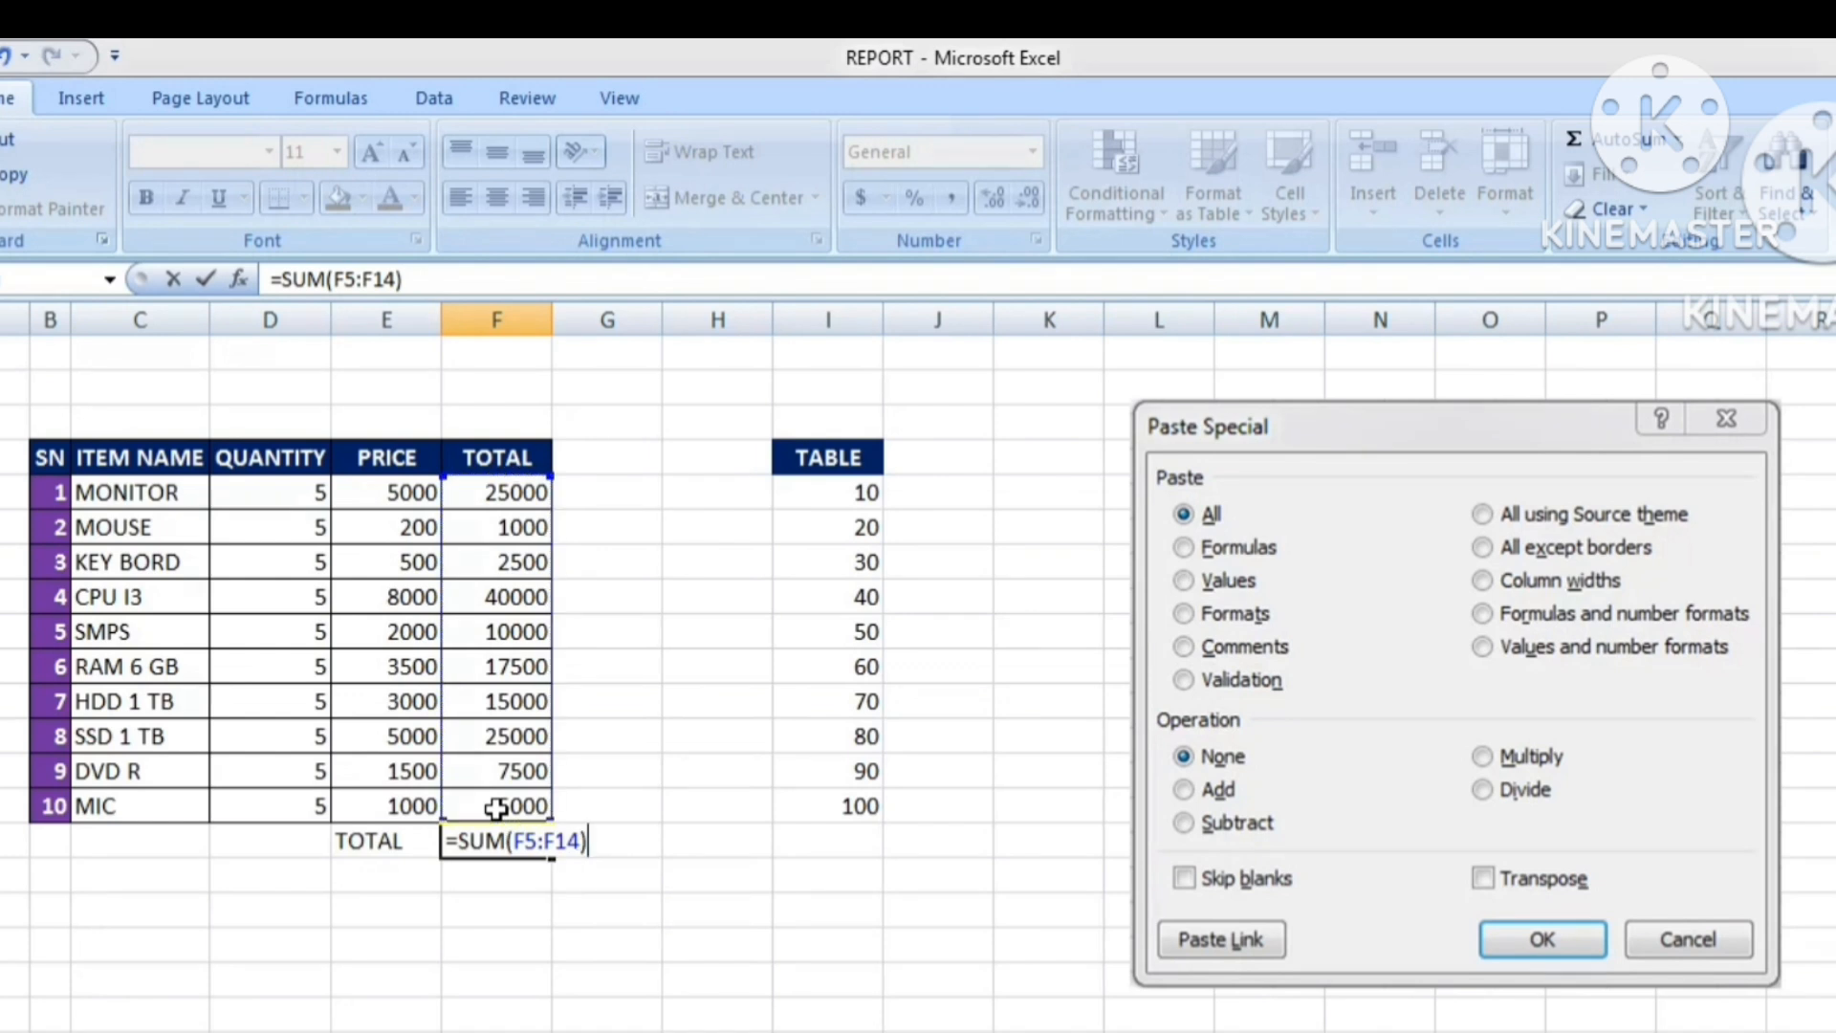
{"action": "key", "text": "Return"}
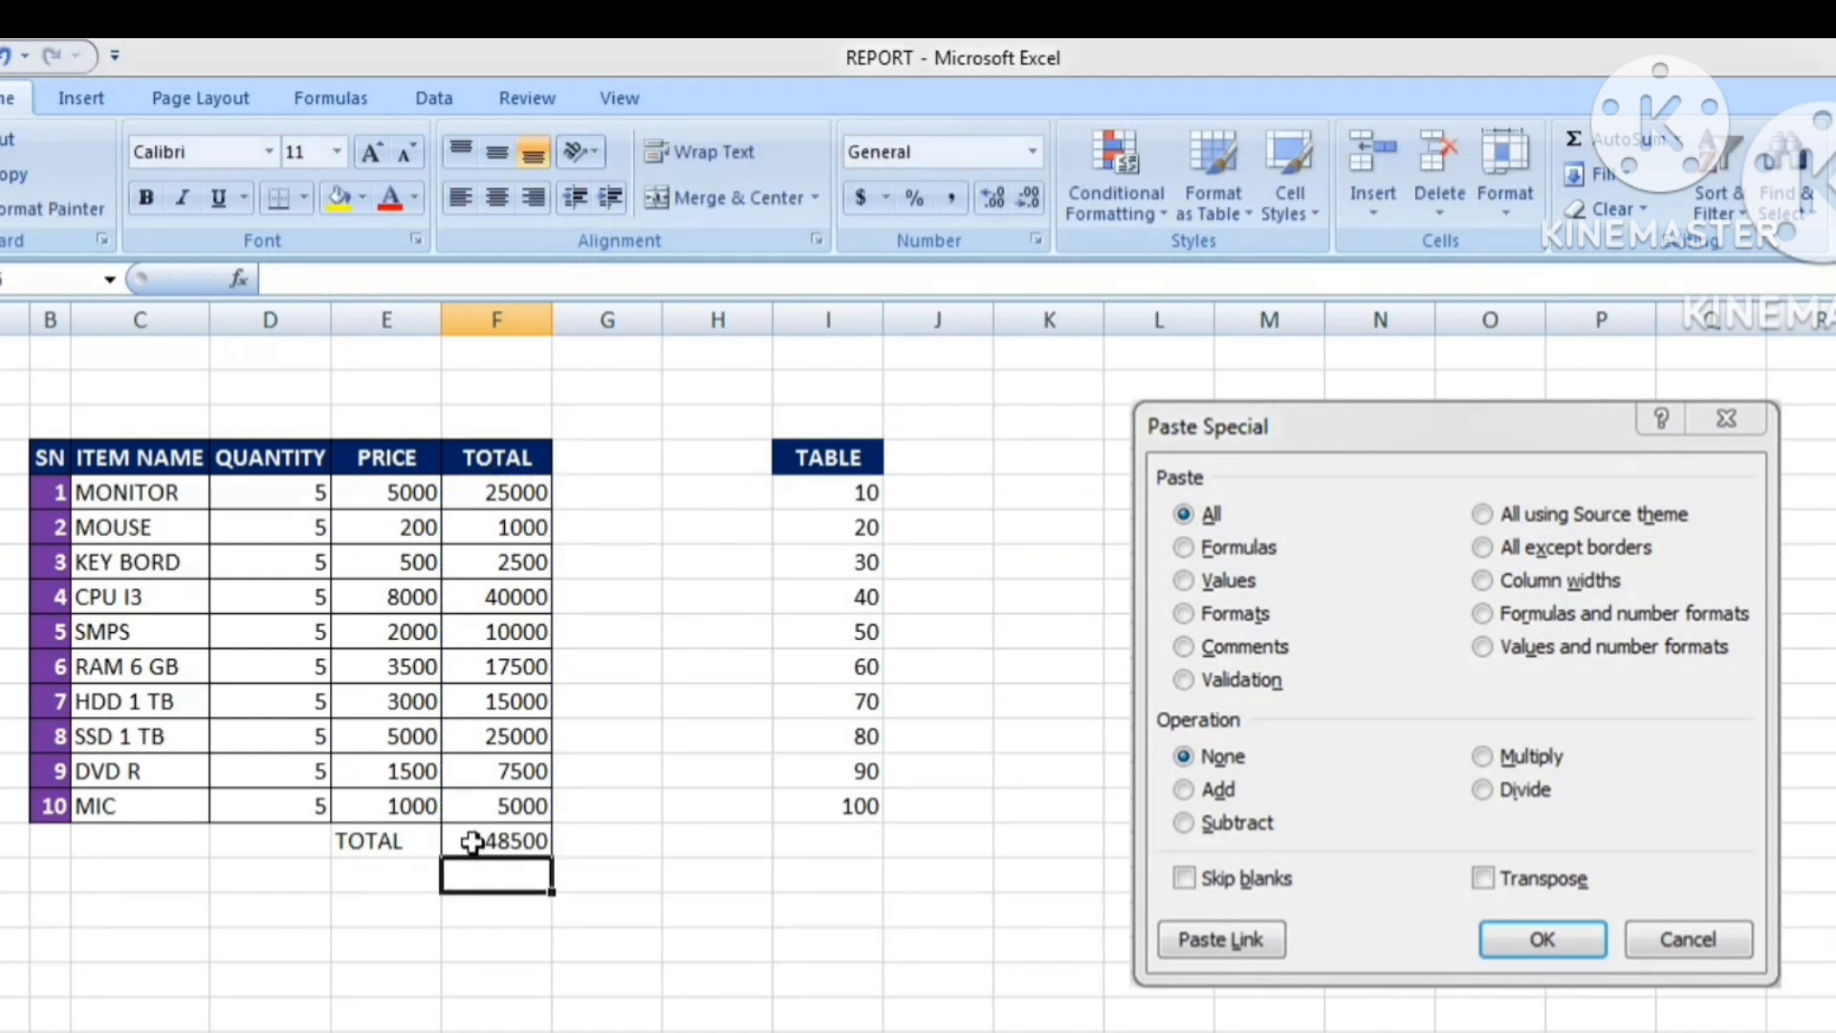
Copy the SUM formula in F15 and paste only its formula into I15 with Paste Special Formulas.
{"action": "left_click", "coordinate": [473, 841]}
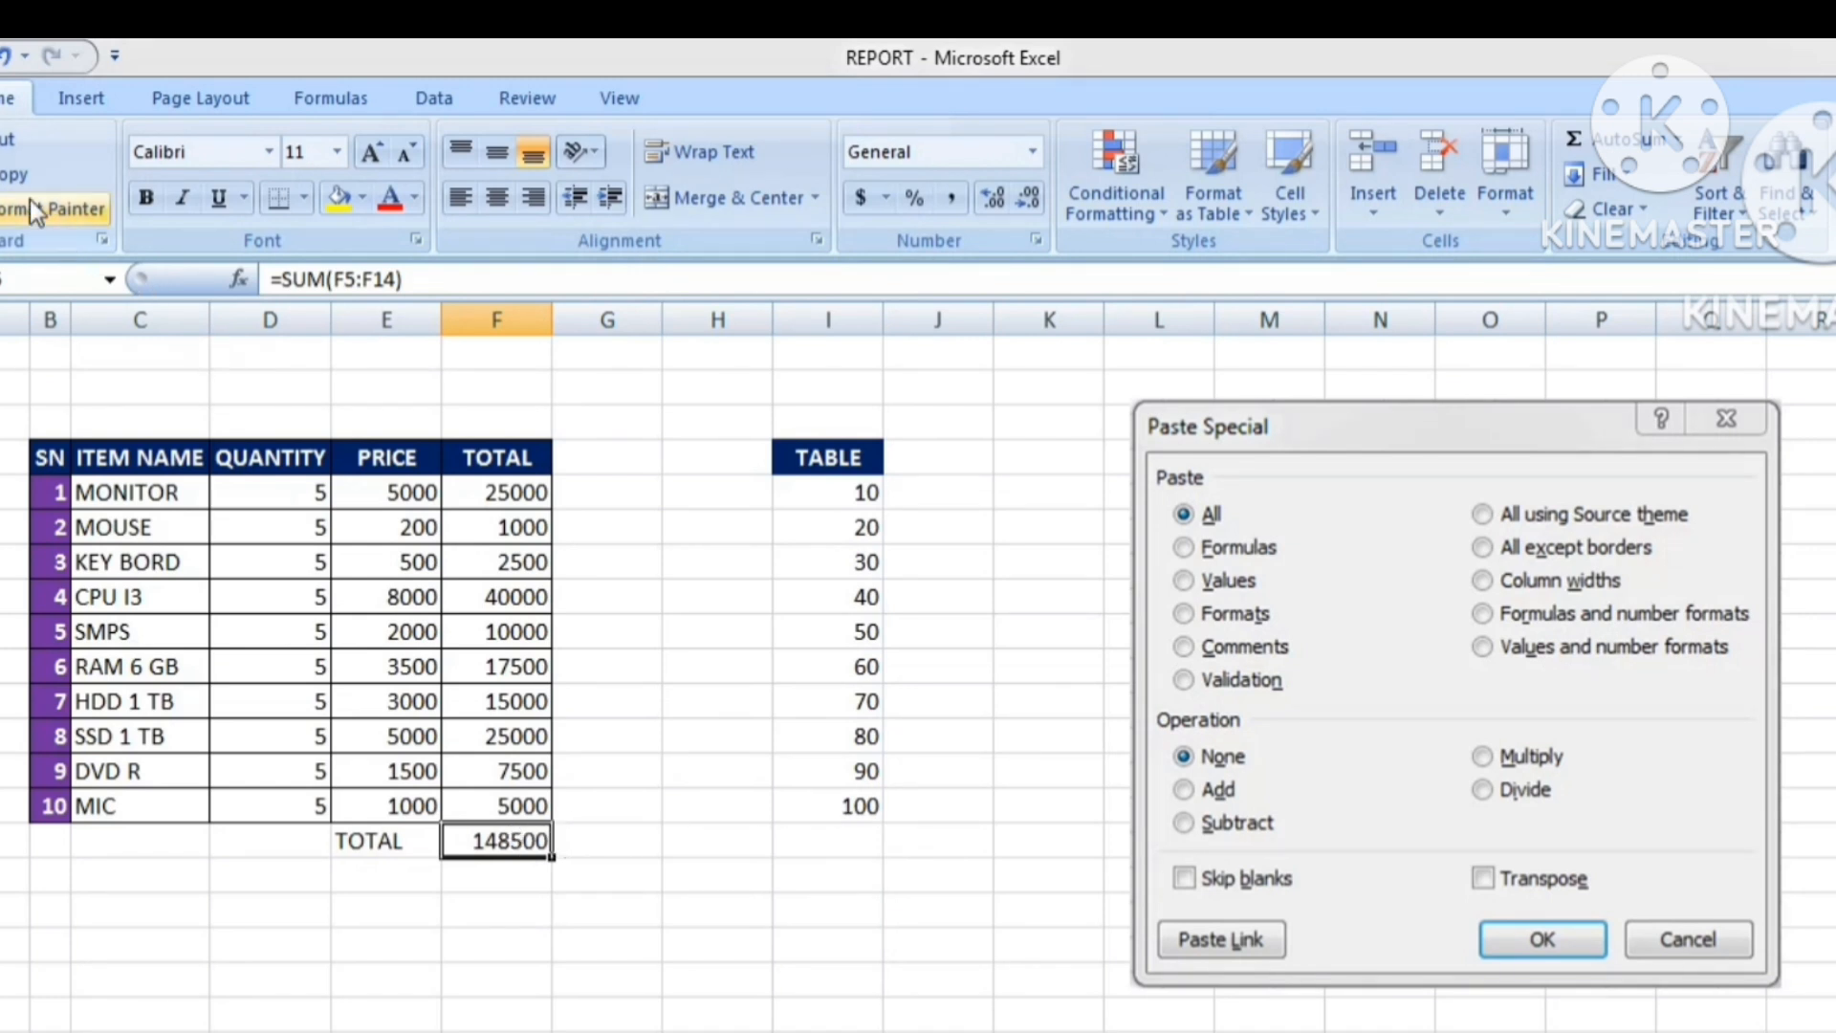
{"action": "left_click", "coordinate": [15, 174]}
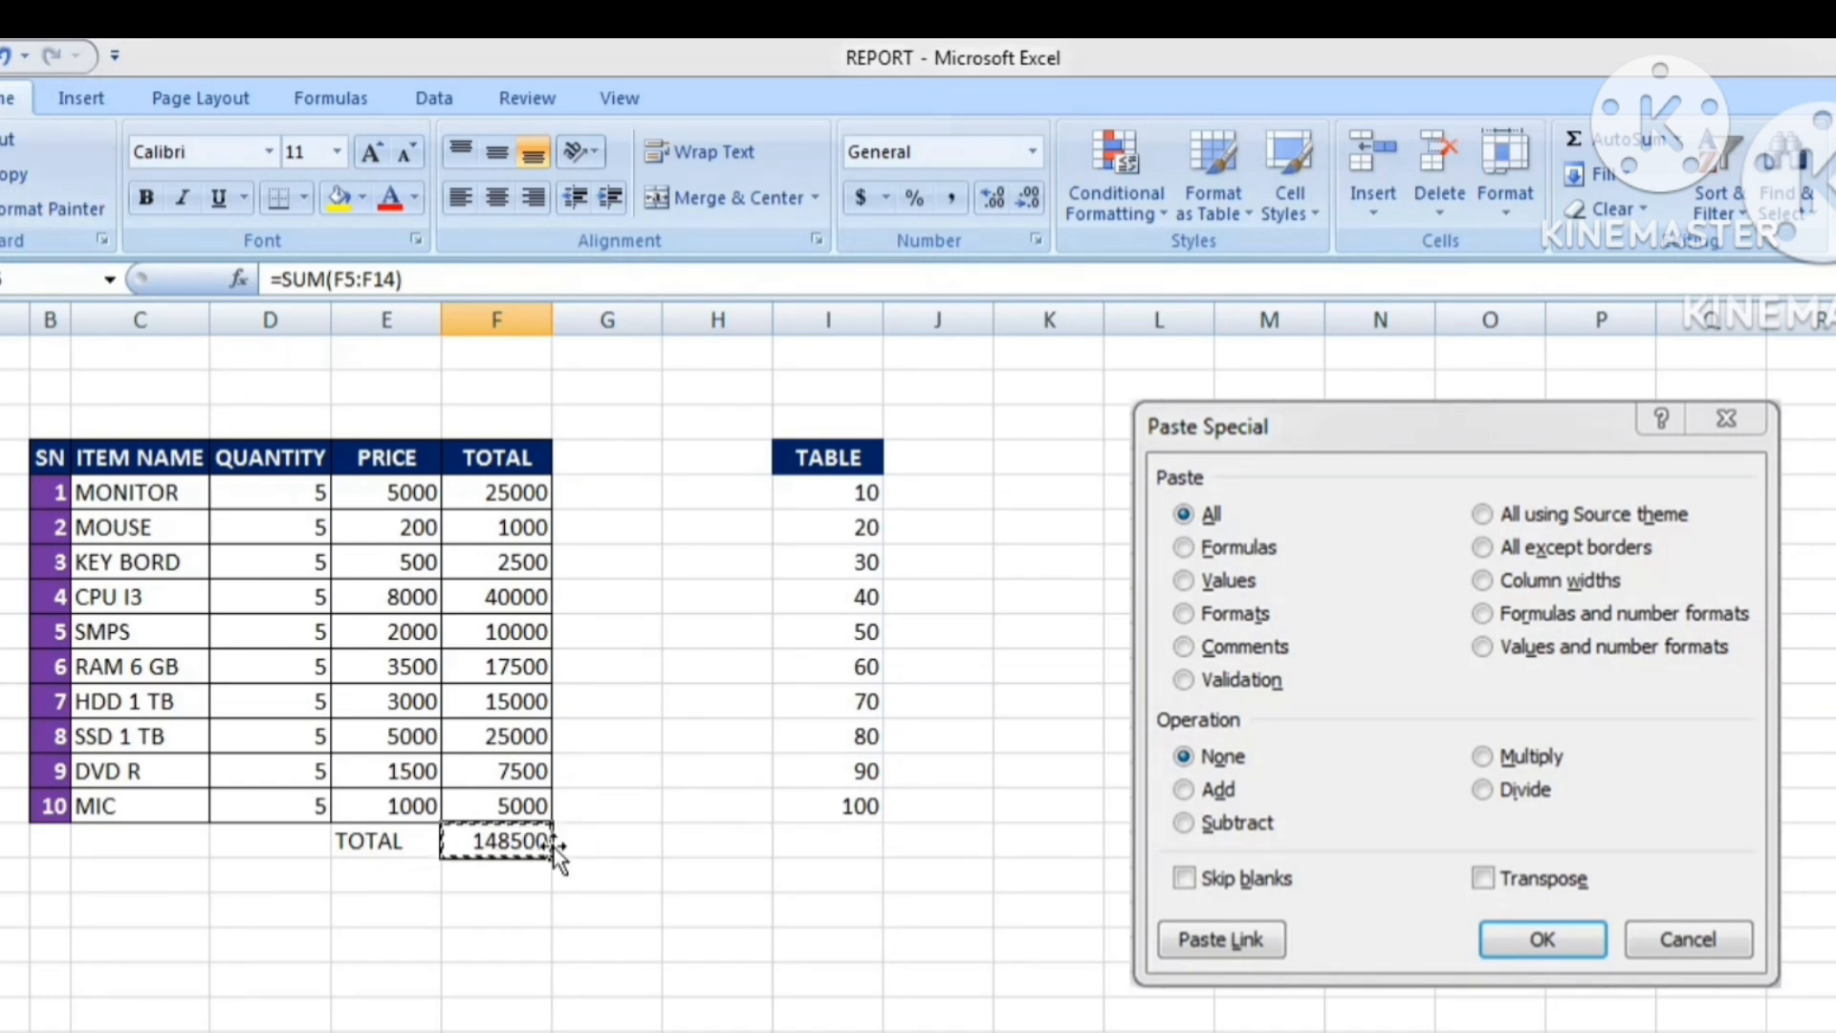
{"action": "left_click", "coordinate": [842, 844]}
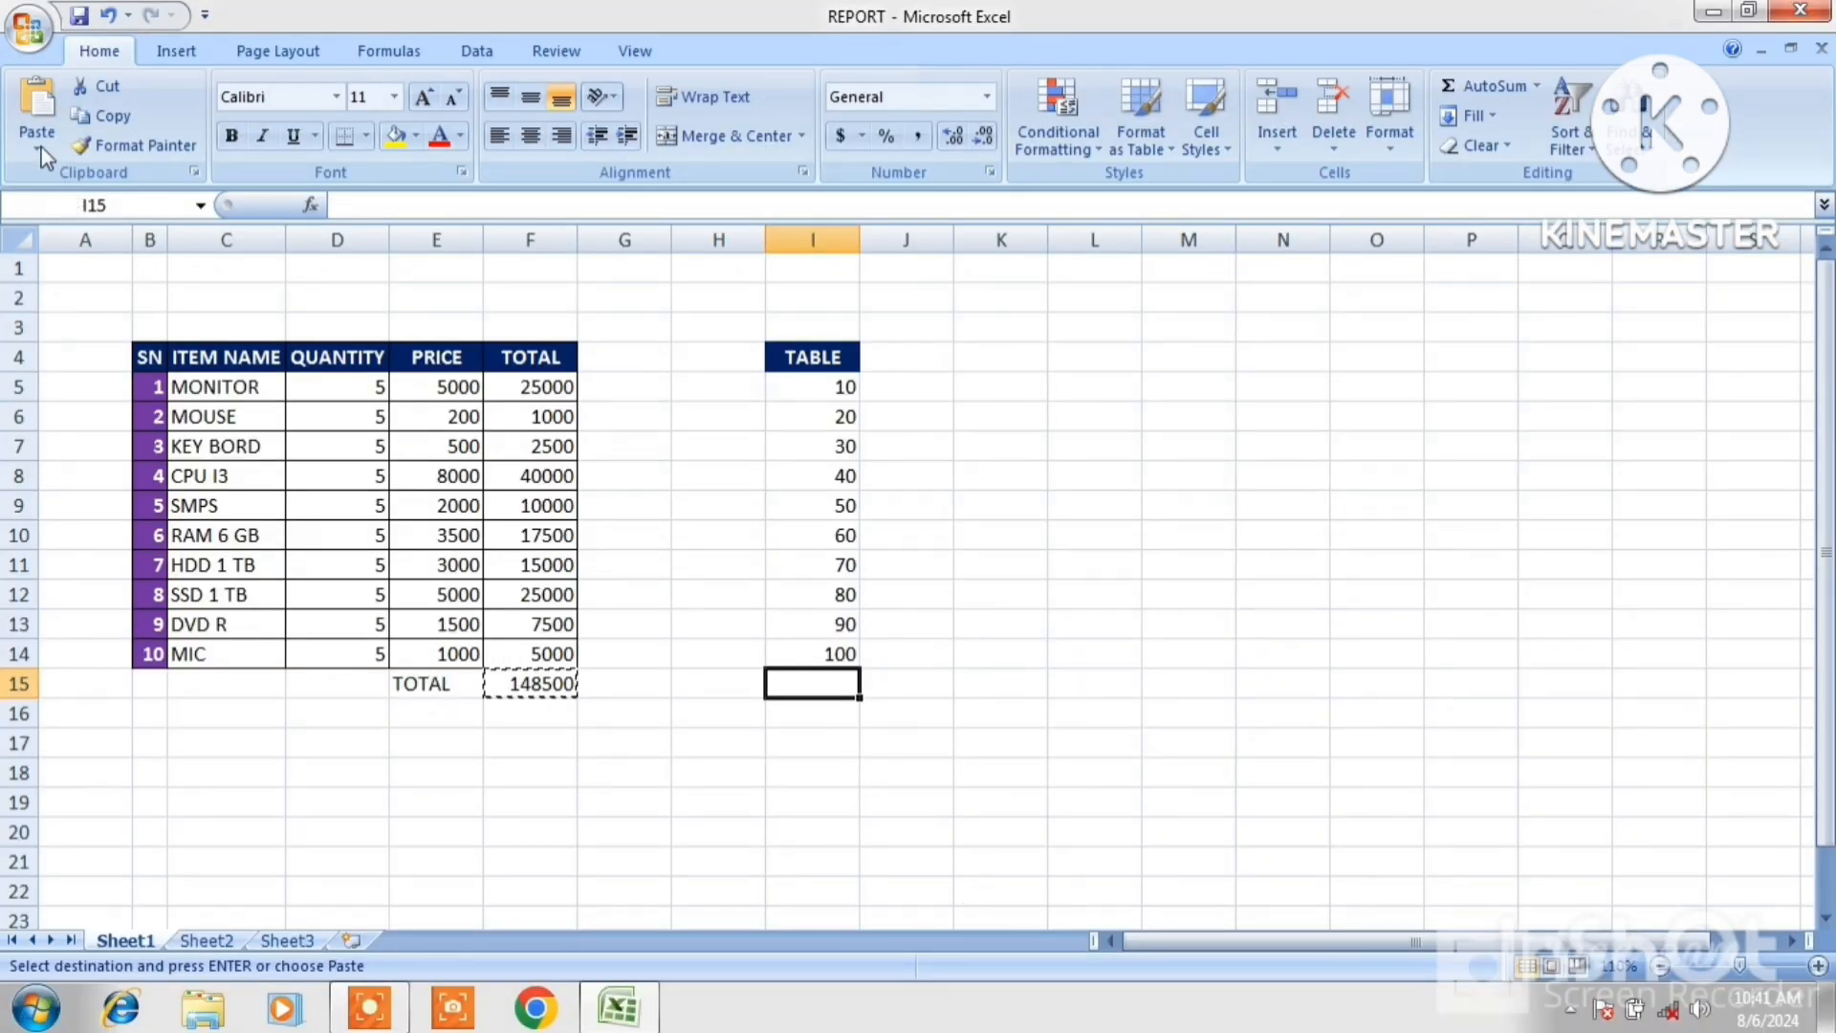
{"action": "left_click", "coordinate": [39, 148]}
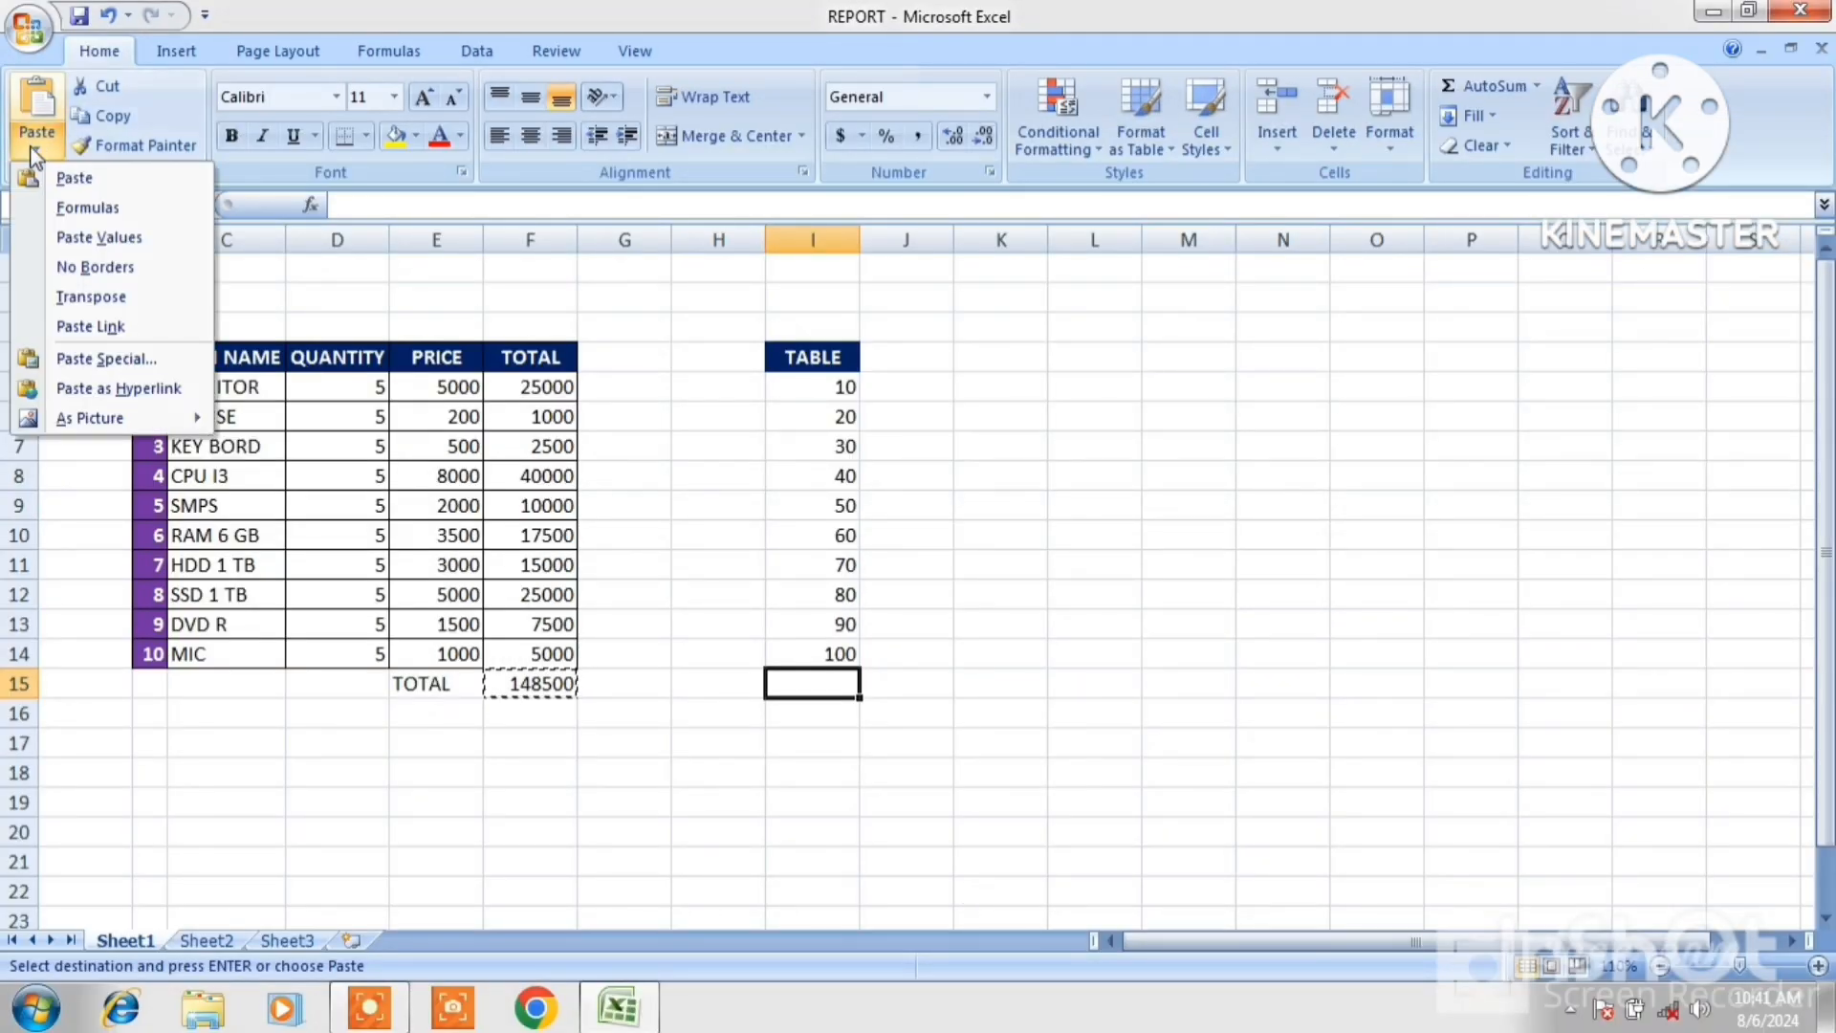
{"action": "left_click", "coordinate": [108, 360]}
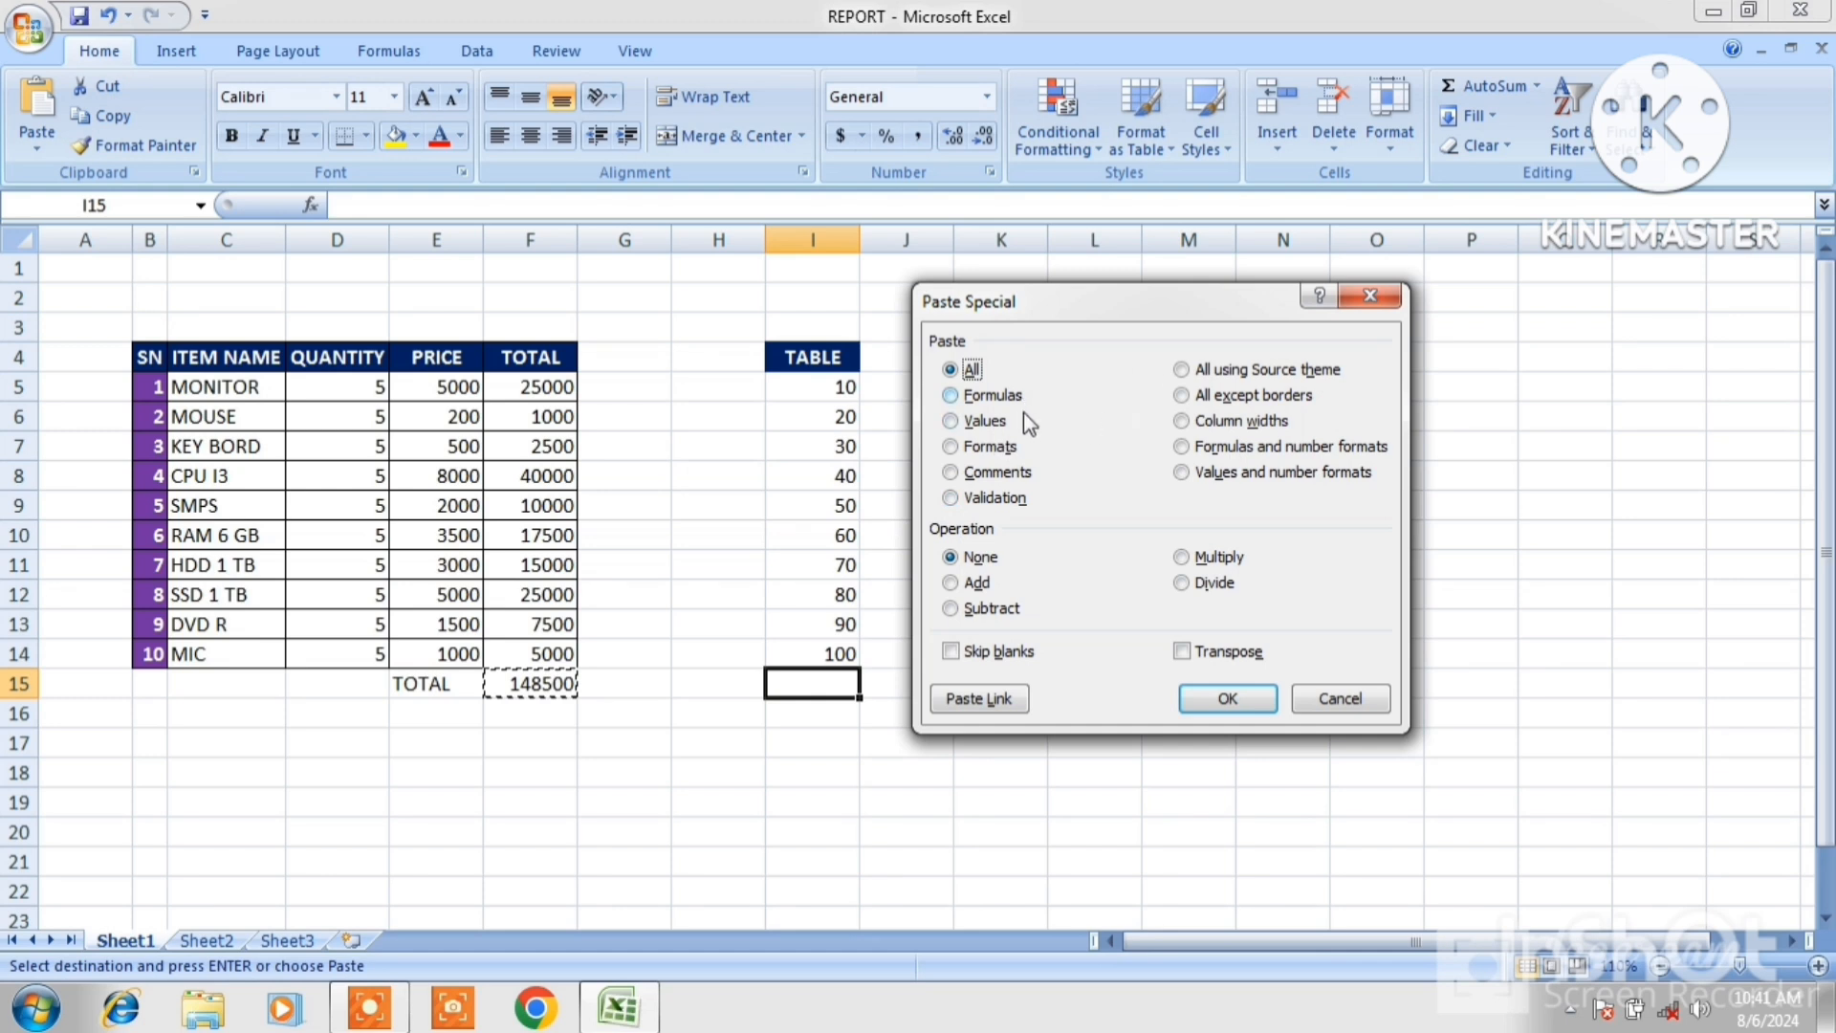
{"action": "left_click", "coordinate": [950, 396]}
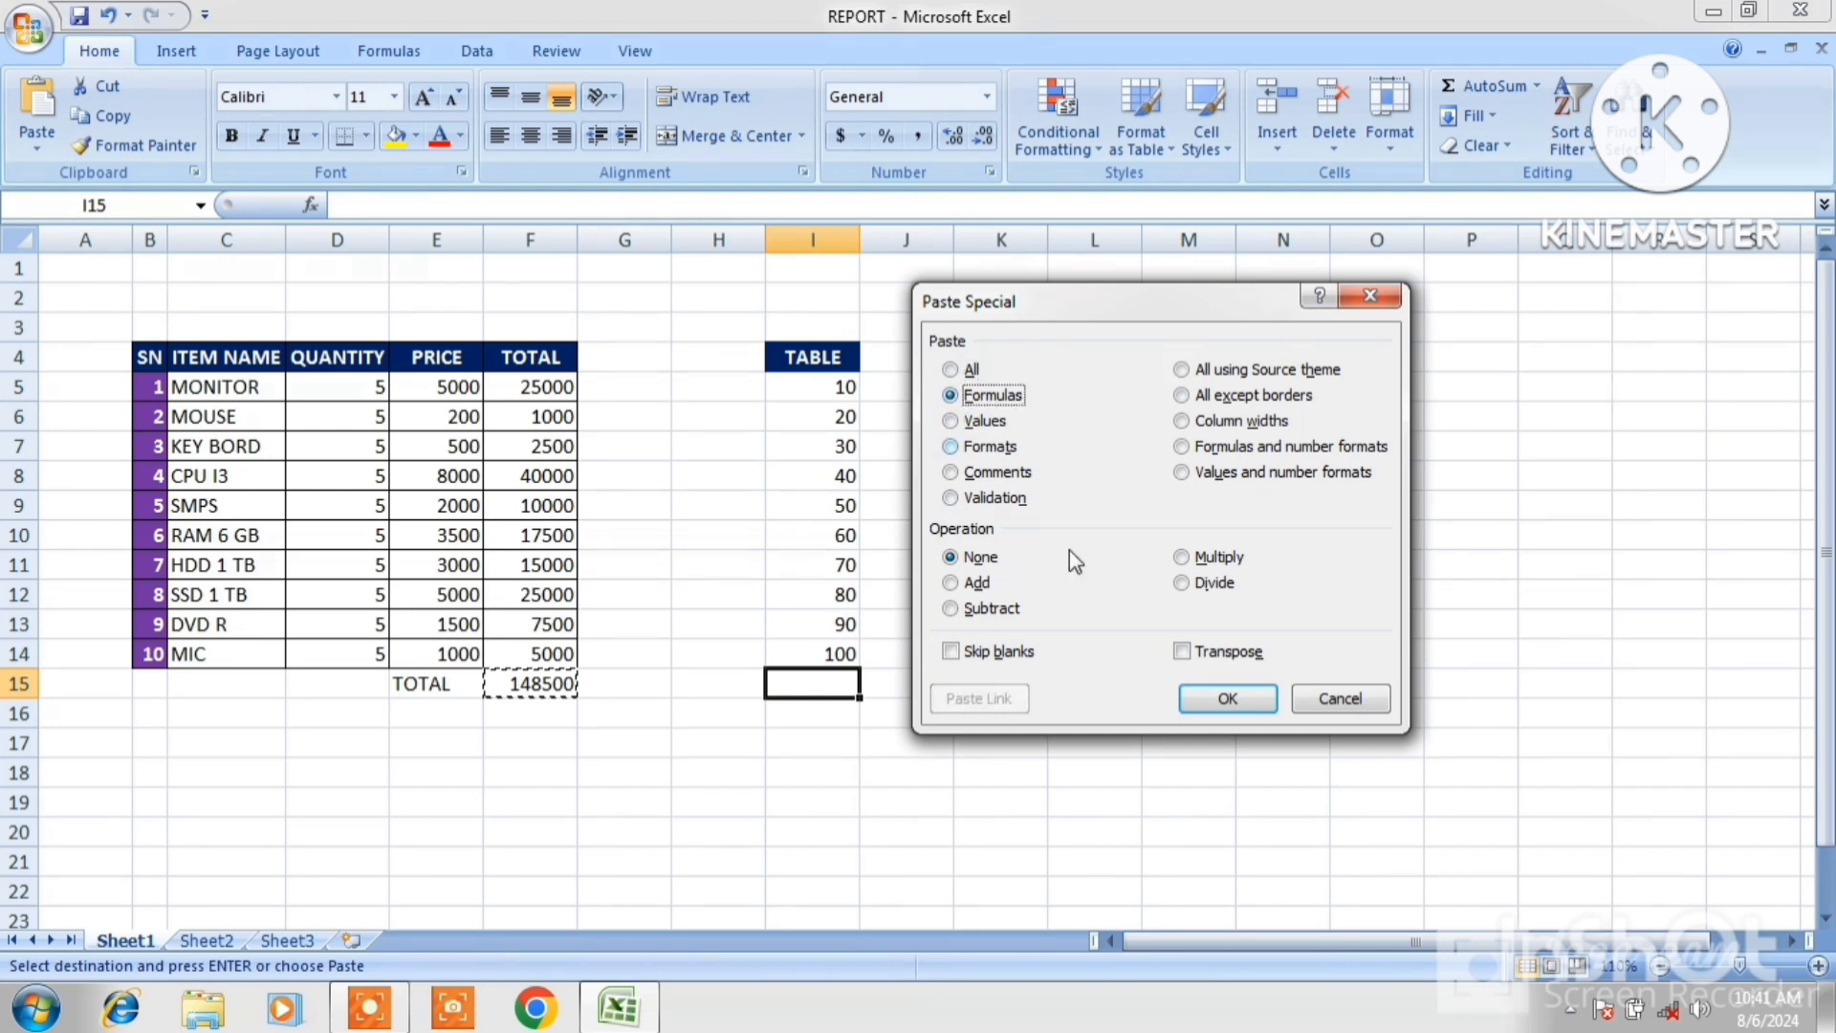
{"action": "left_click", "coordinate": [1217, 699]}
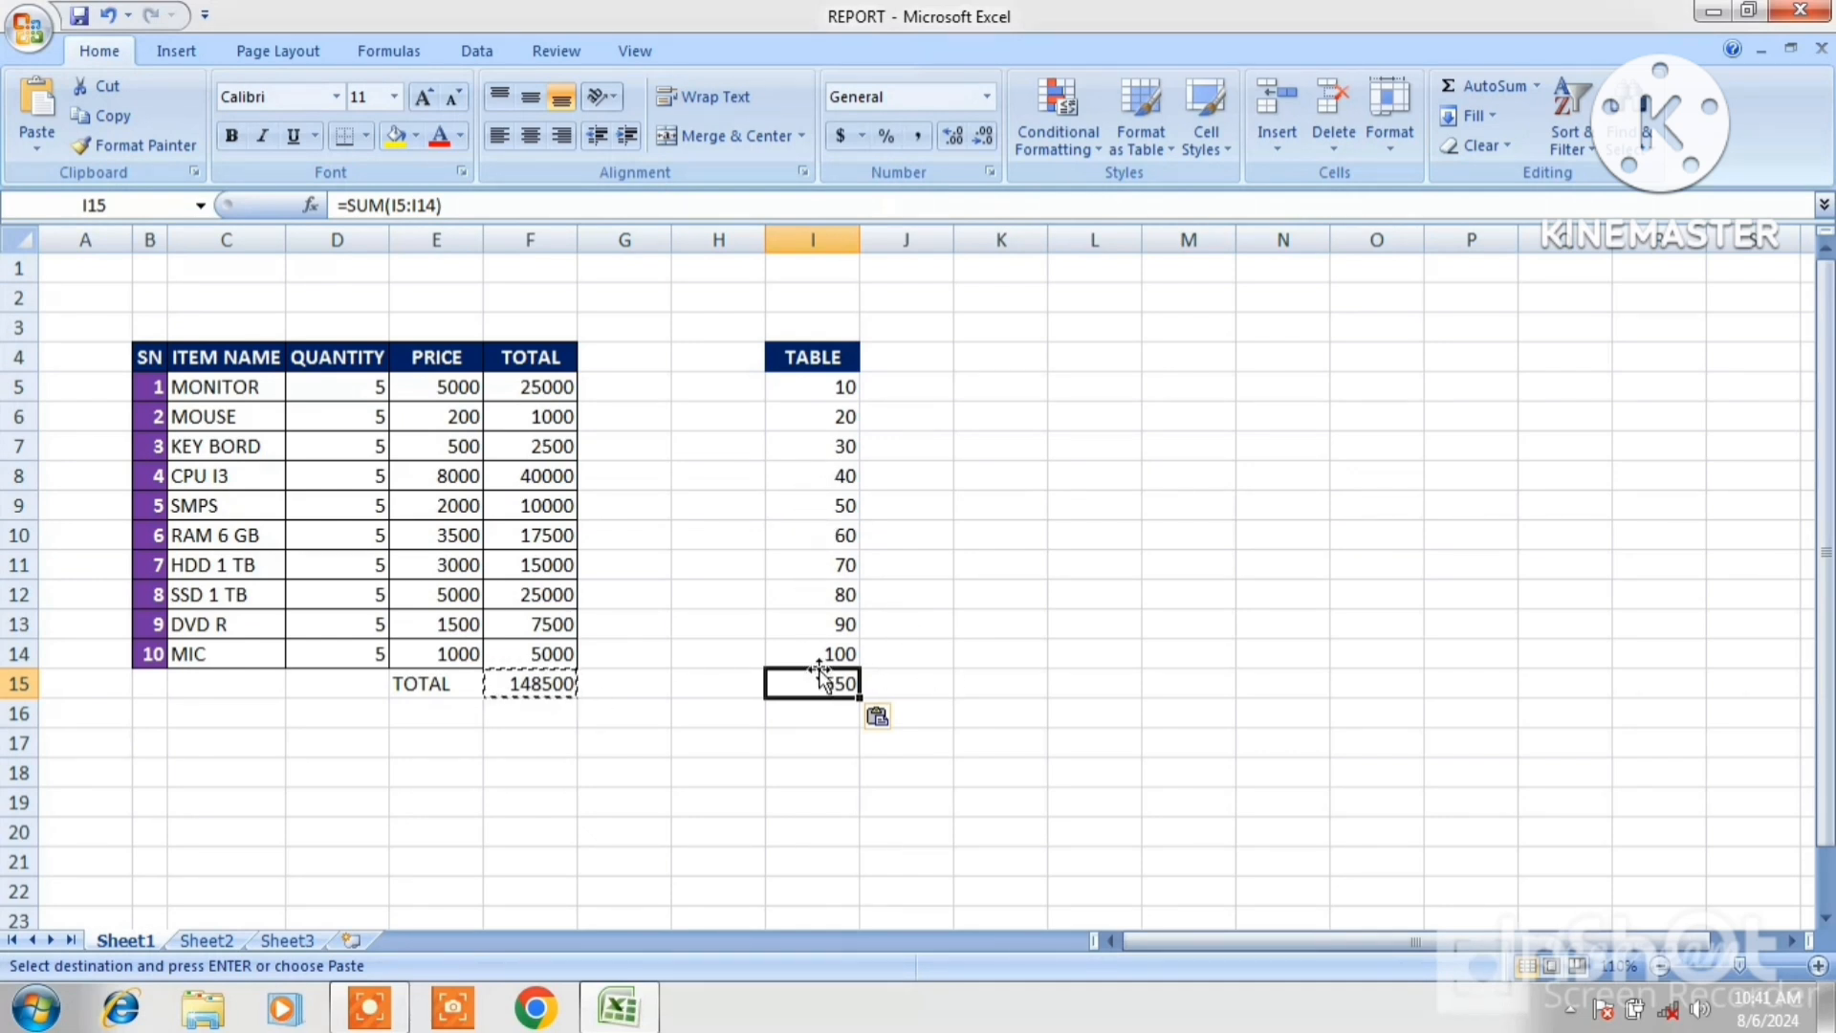
{"action": "left_click_drag", "start_coordinate": [821, 674], "coordinate": [1186, 705]}
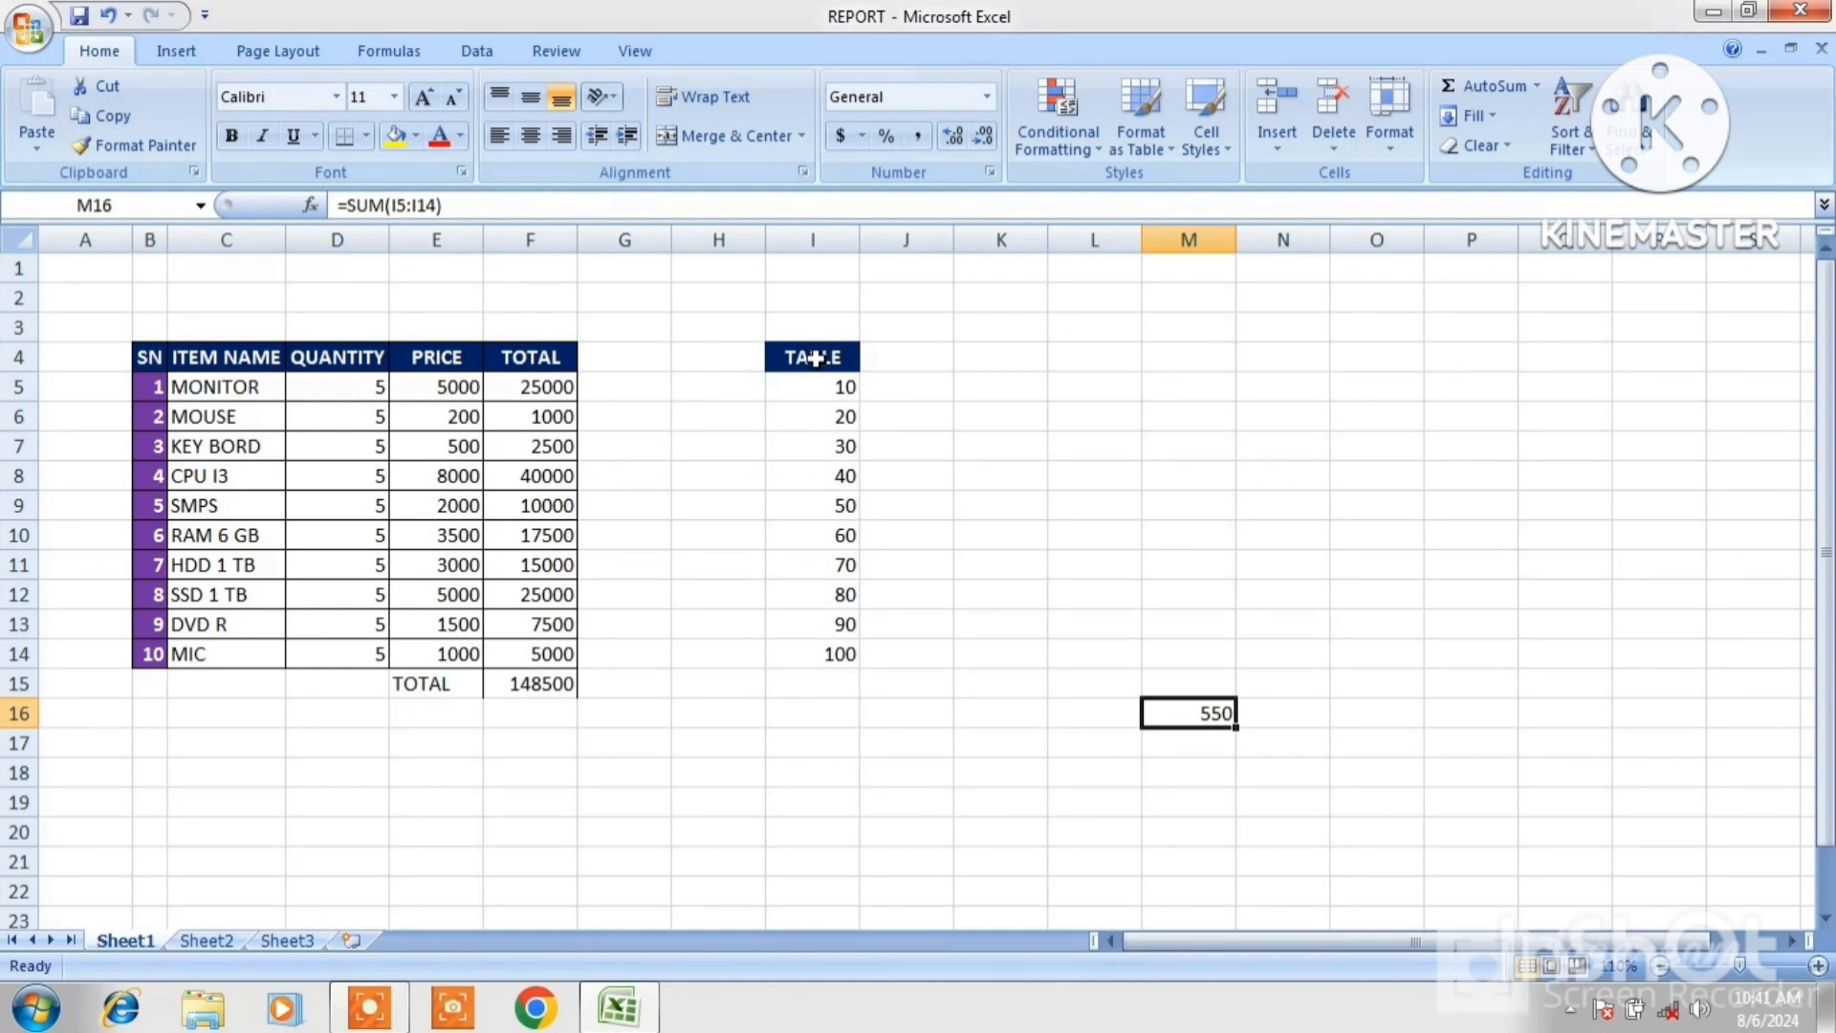
{"action": "left_click_drag", "start_coordinate": [814, 377], "coordinate": [816, 687]}
{"action": "left_click", "coordinate": [1454, 85]}
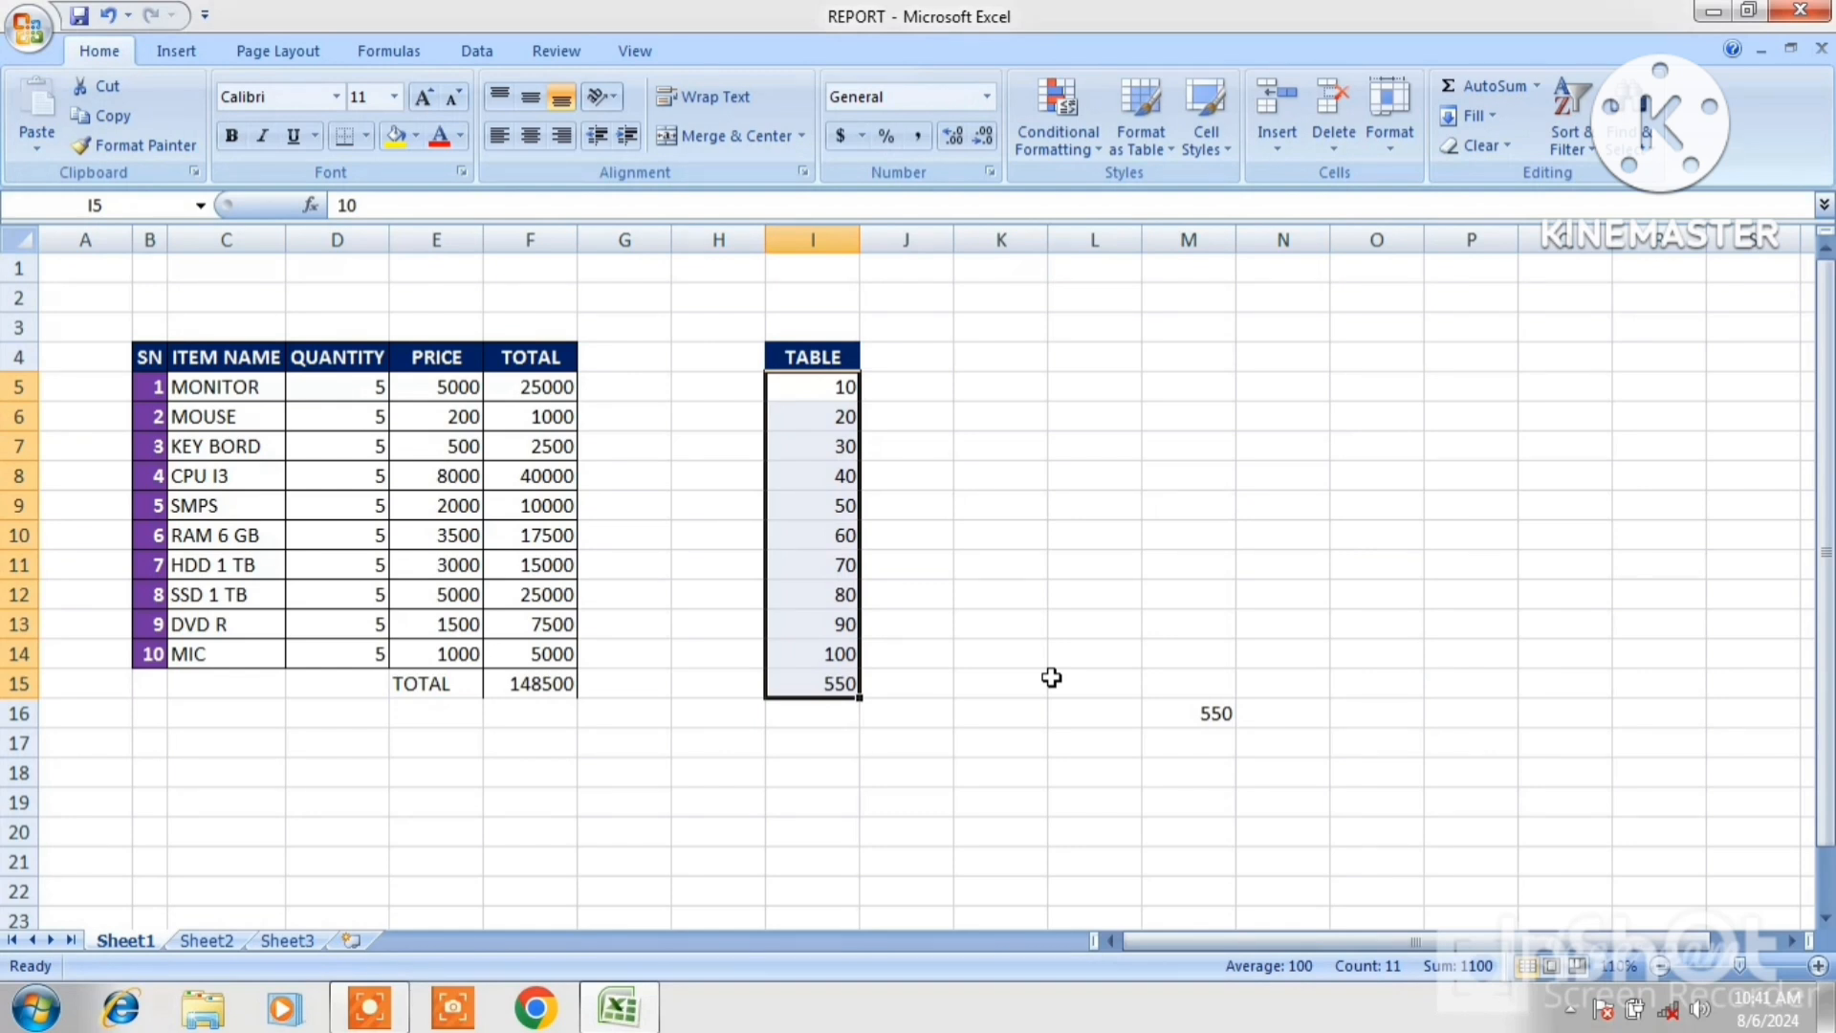
{"action": "key", "text": "ctrl+z"}
{"action": "key", "text": "ctrl+z"}
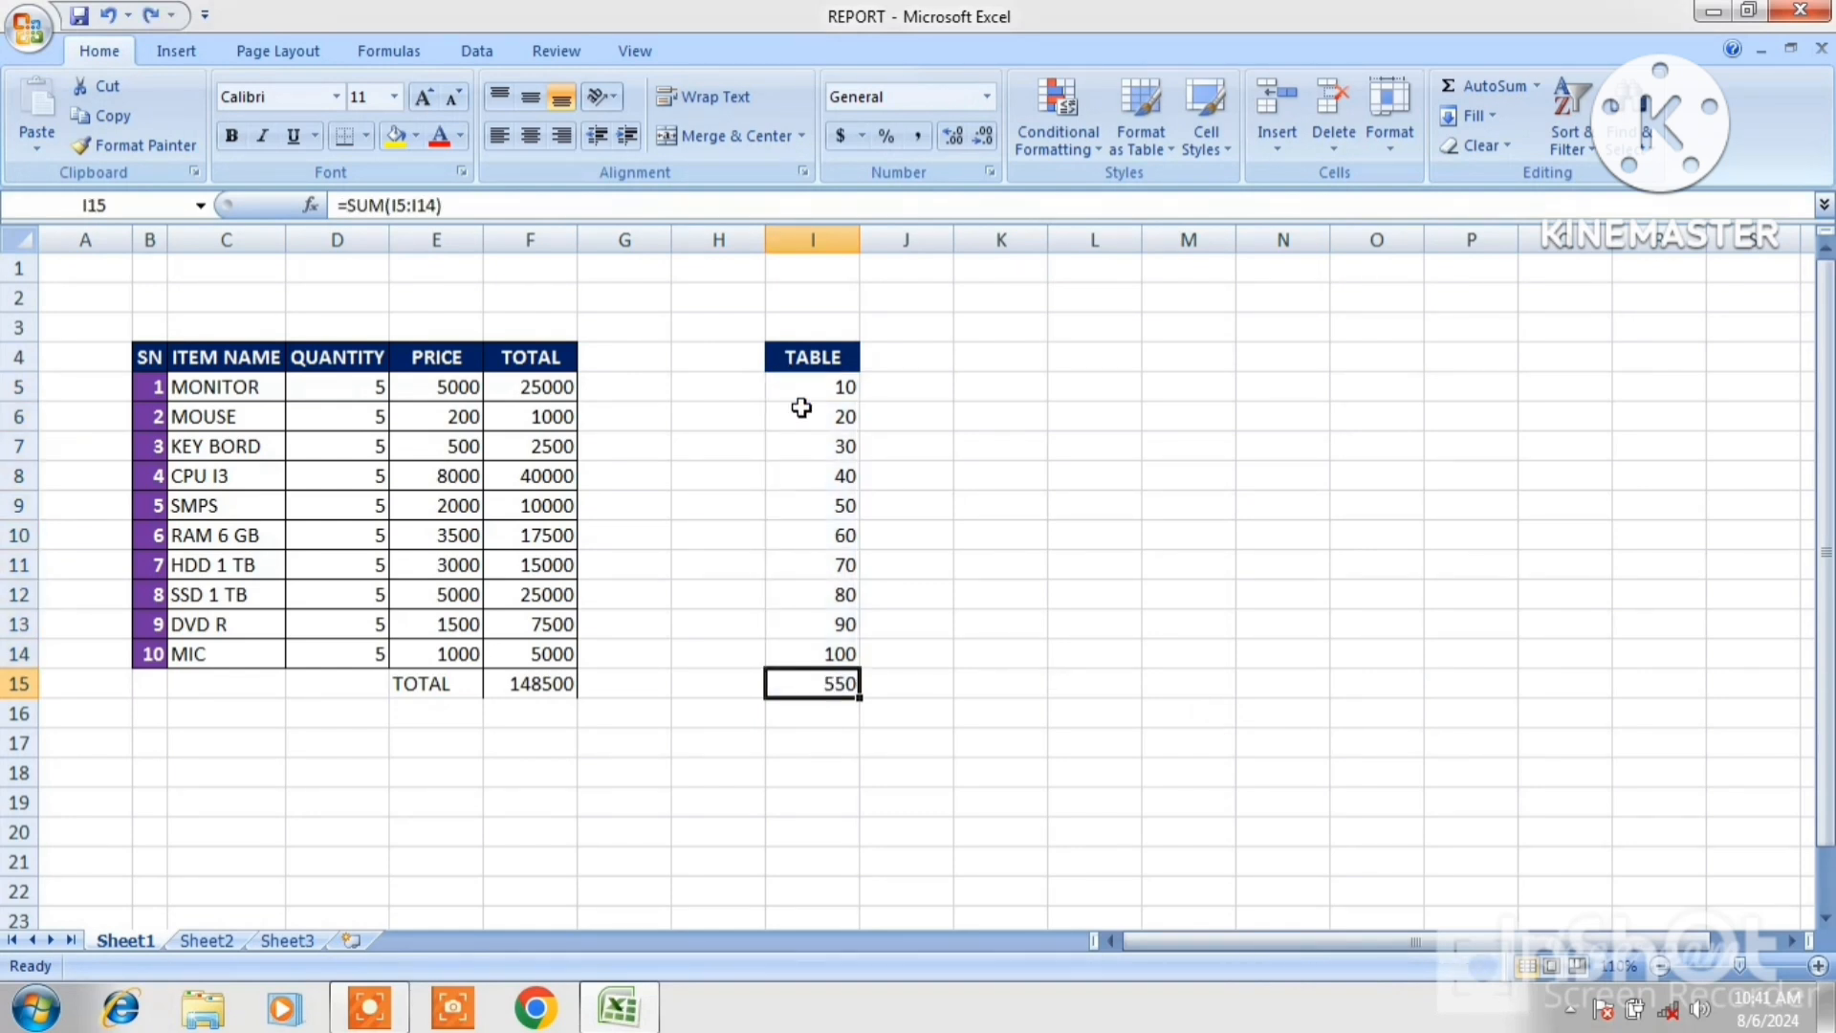
Open the SUM formulas in I15 and F15 to compare their ranges.
{"action": "double_click", "coordinate": [823, 684]}
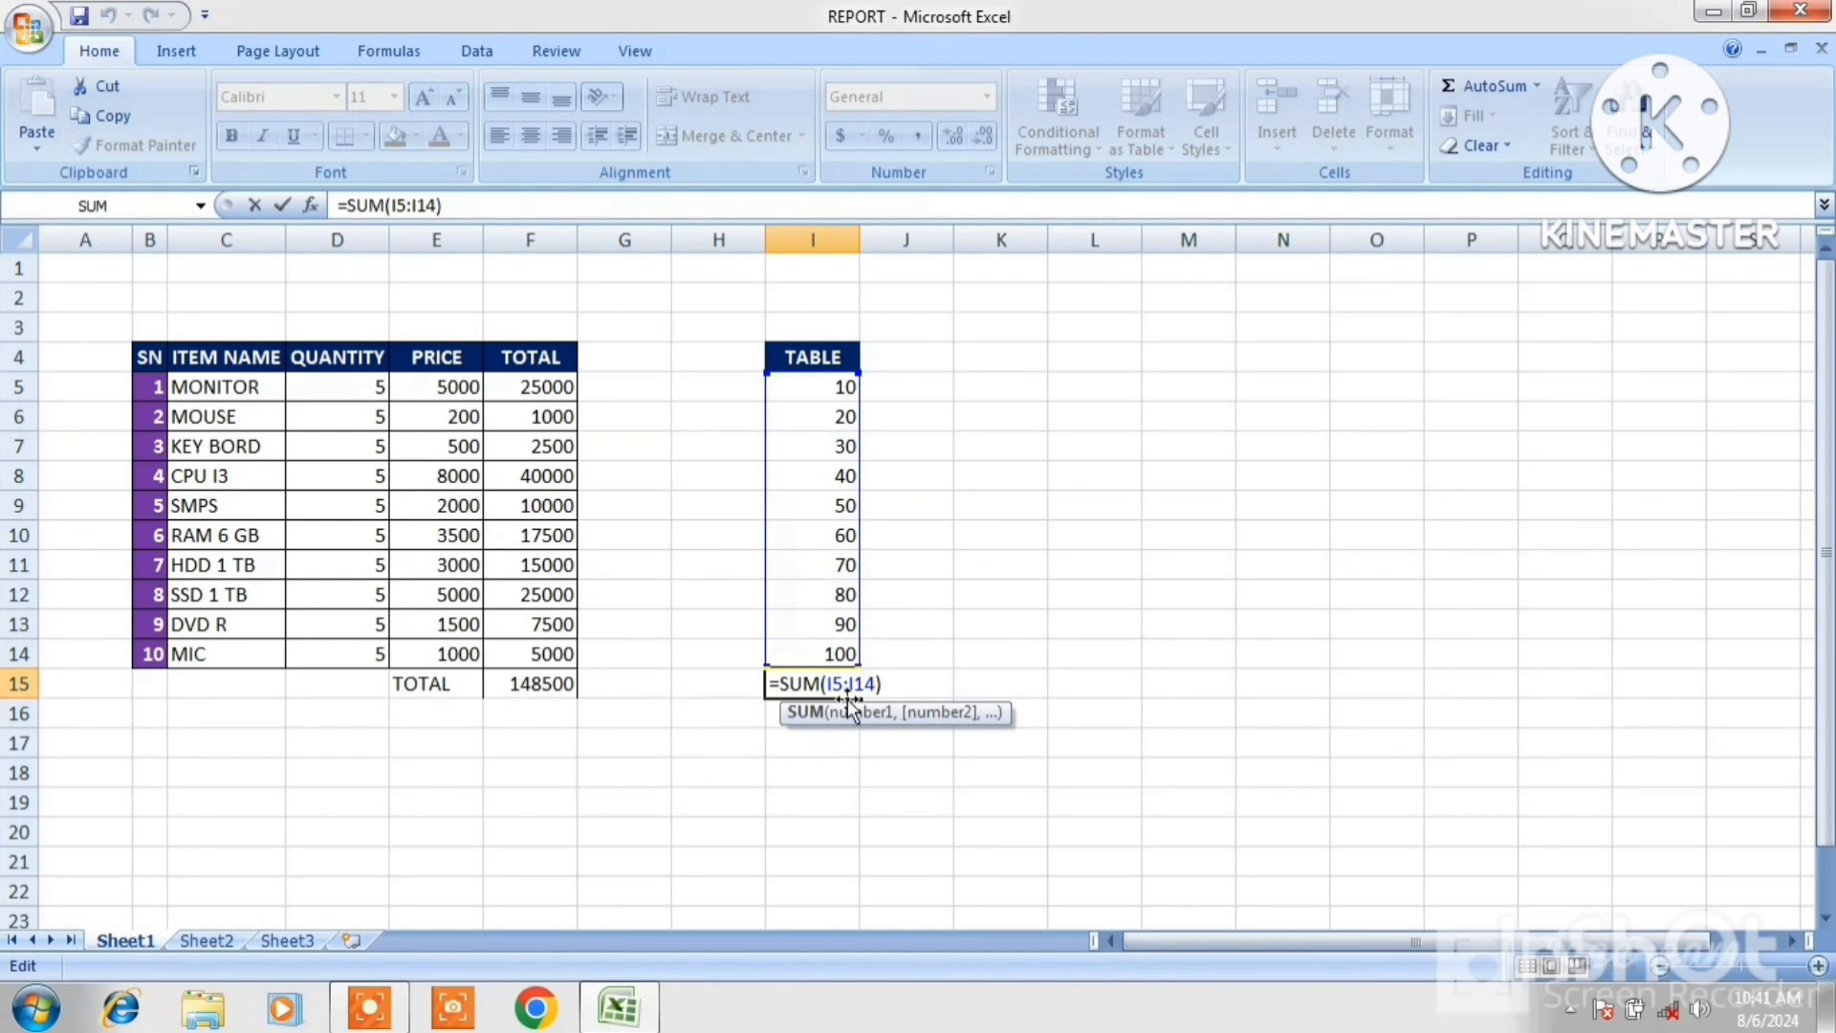
{"action": "double_click", "coordinate": [554, 685]}
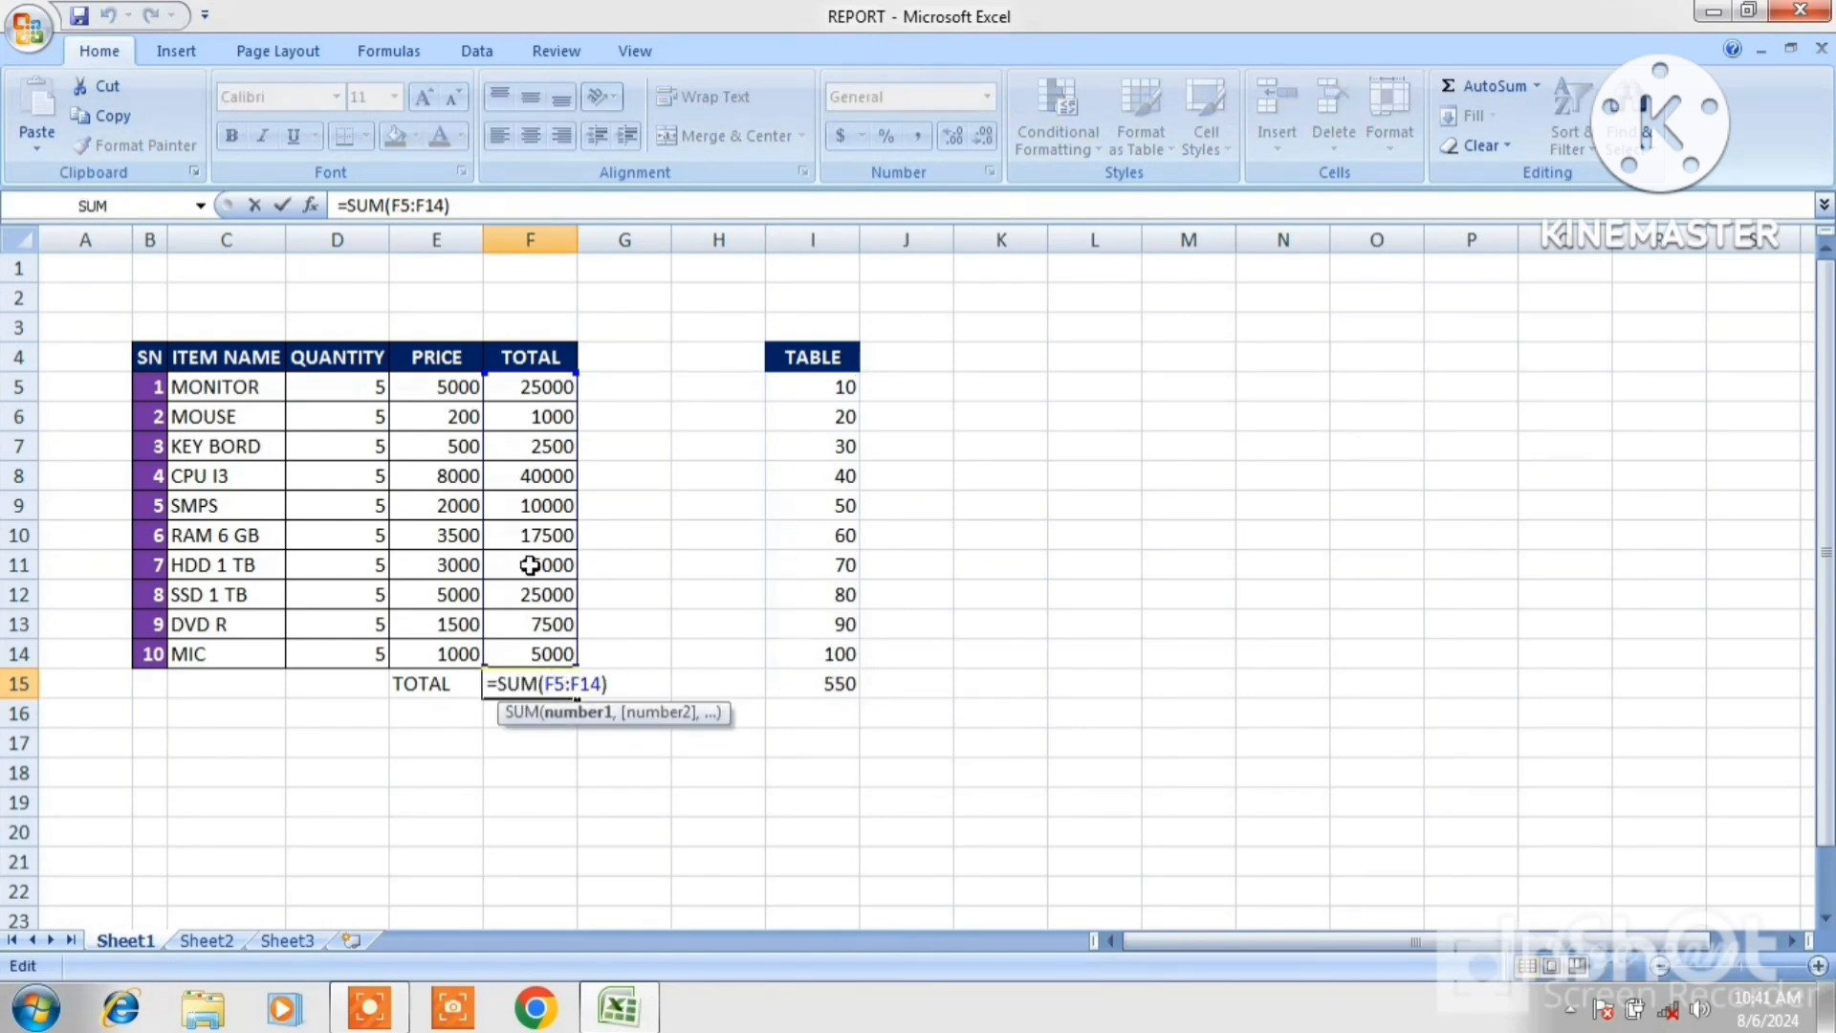
{"action": "left_click", "coordinate": [837, 683]}
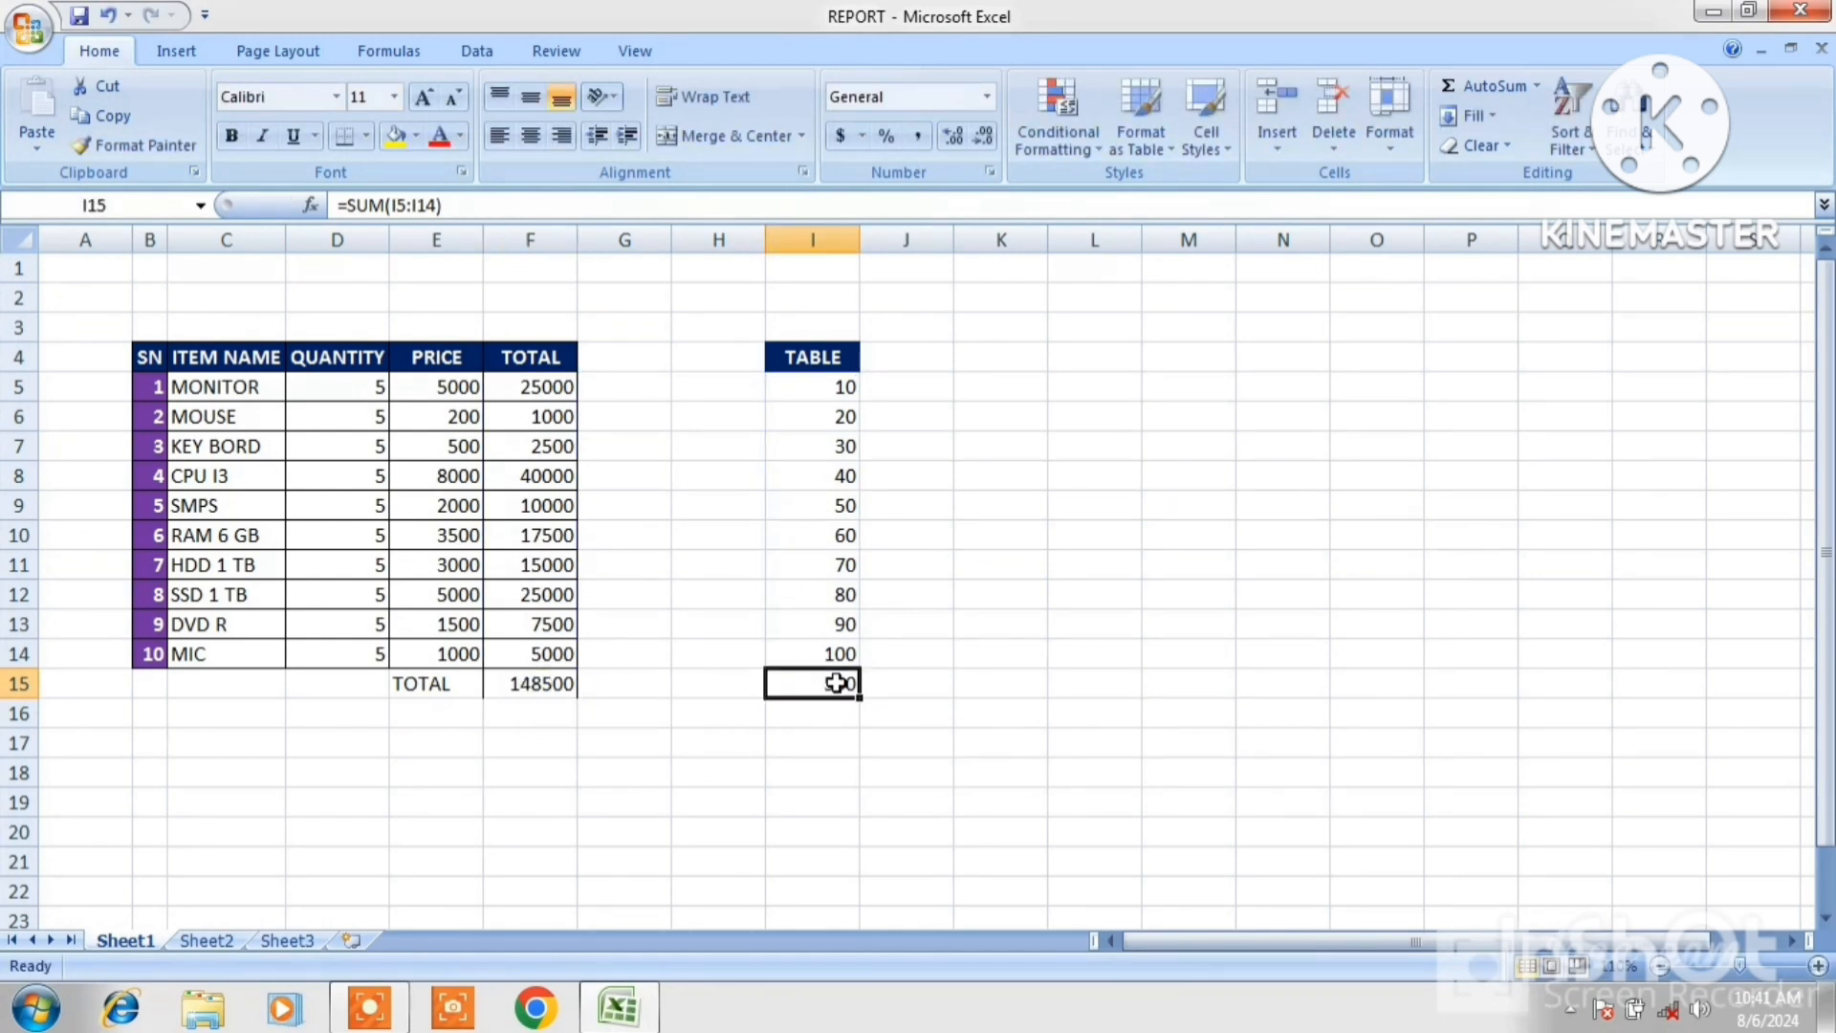
Copy the total in F15 and paste only its value into I15 with Paste Special Values.
{"action": "double_click", "coordinate": [837, 682]}
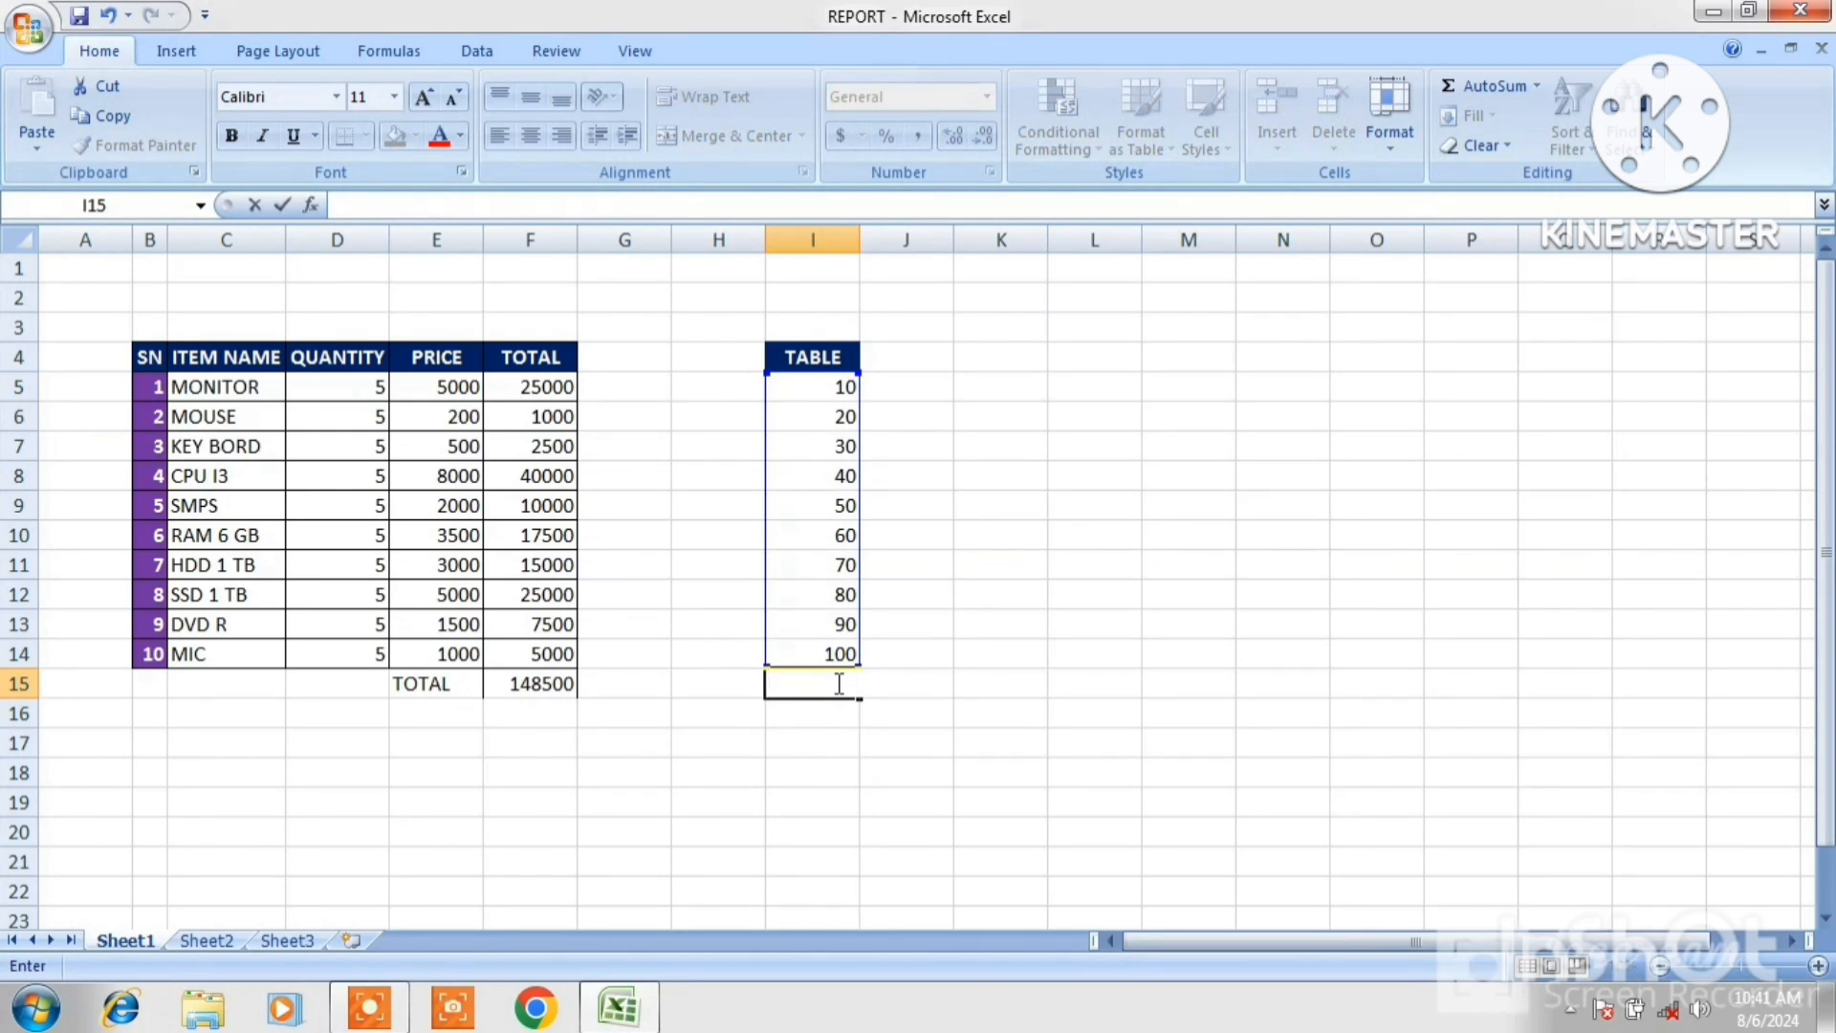
{"action": "left_click", "coordinate": [1092, 673]}
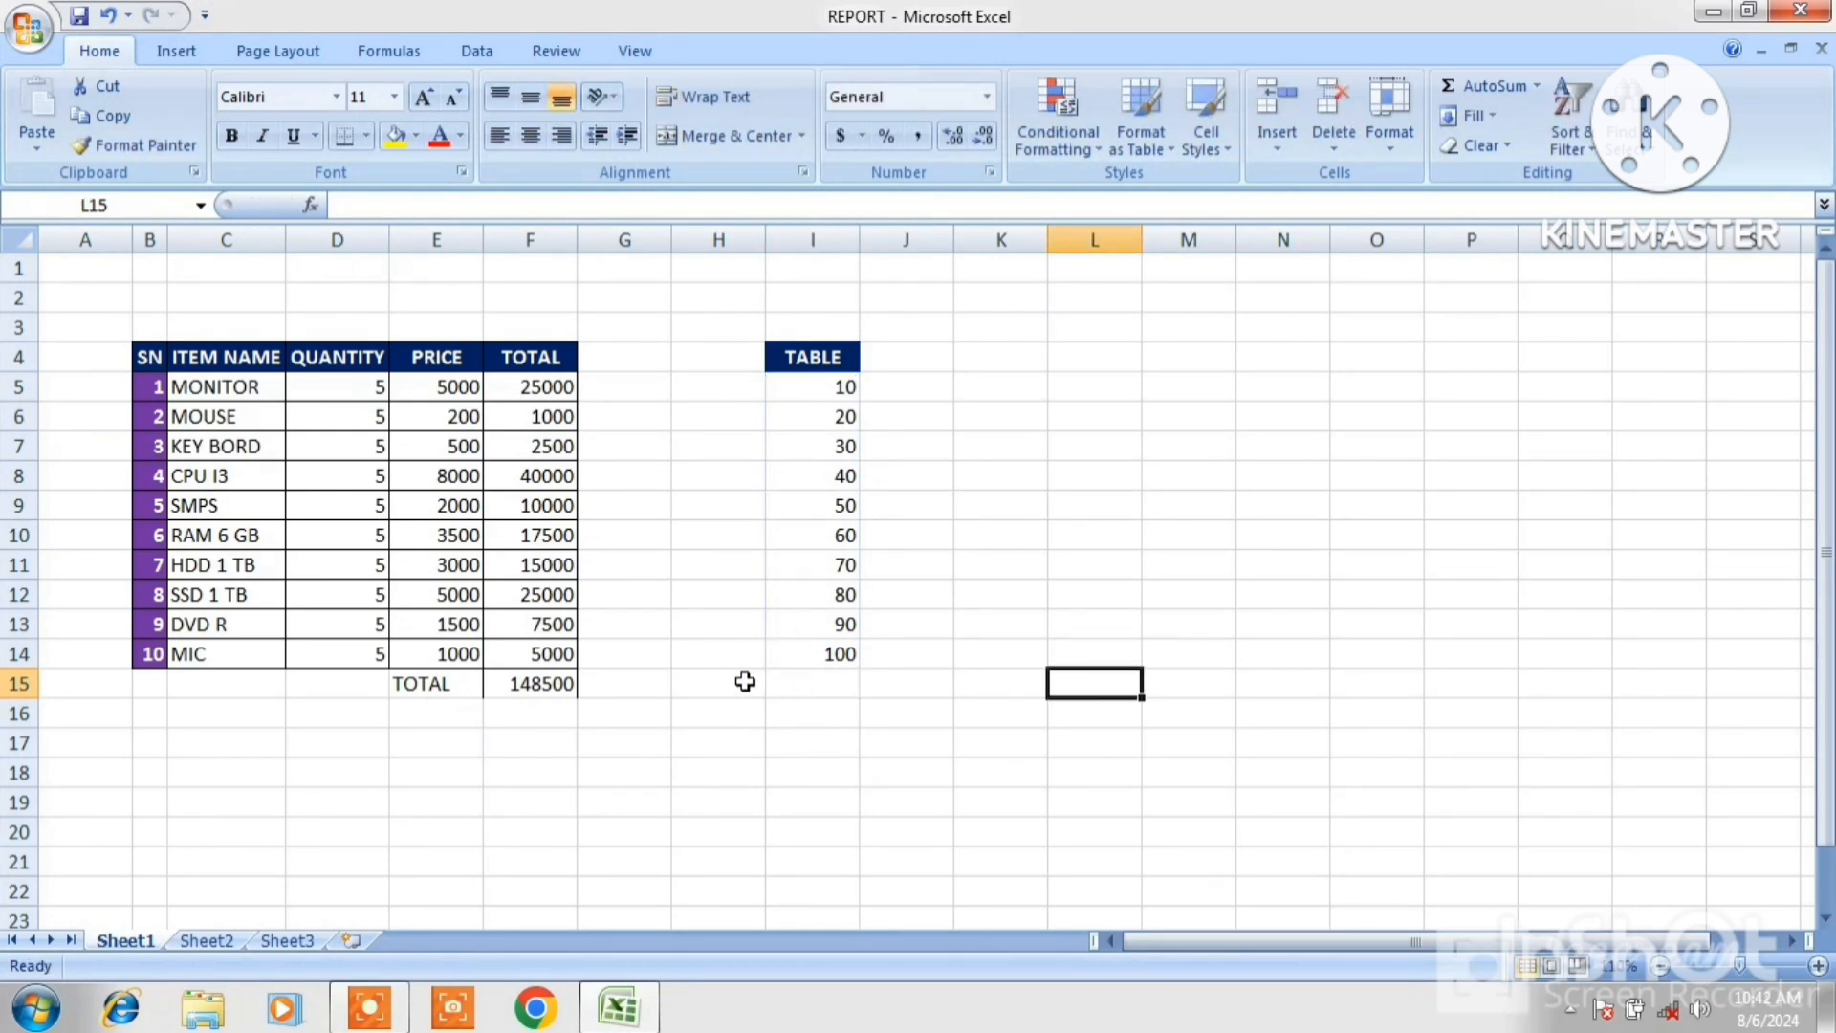
{"action": "left_click", "coordinate": [527, 688]}
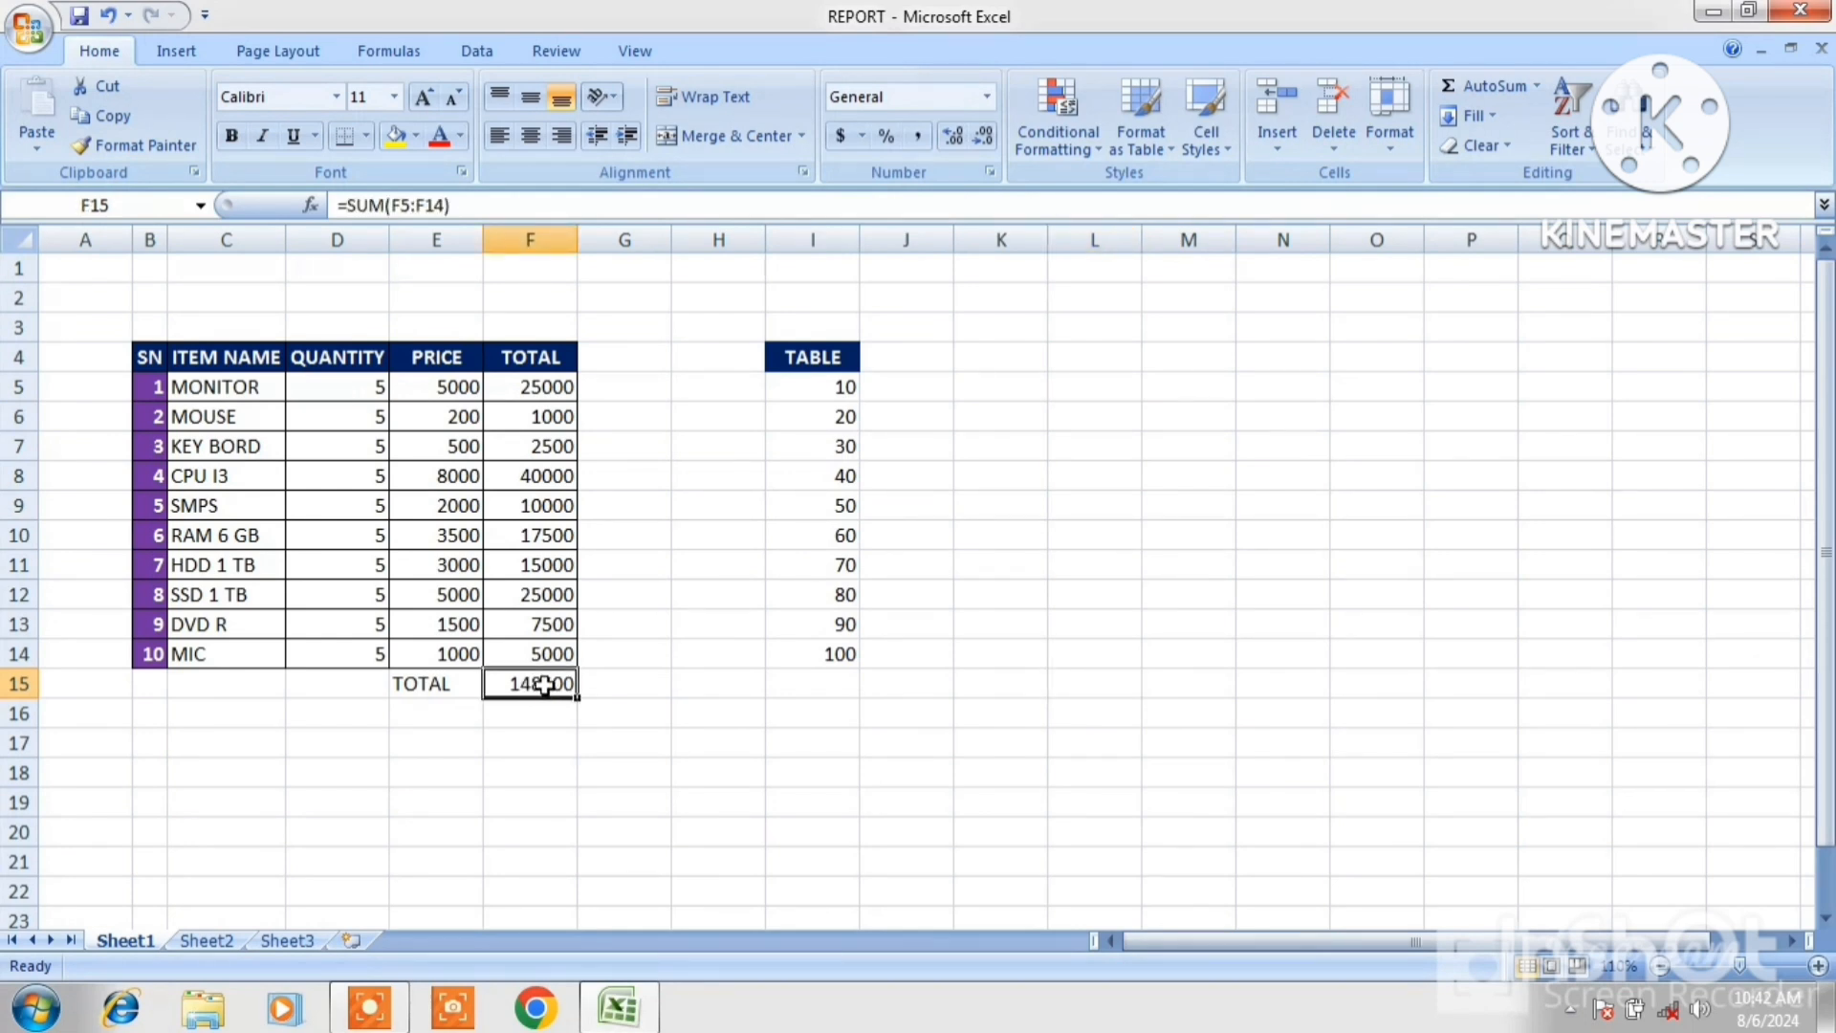
{"action": "left_click", "coordinate": [109, 117]}
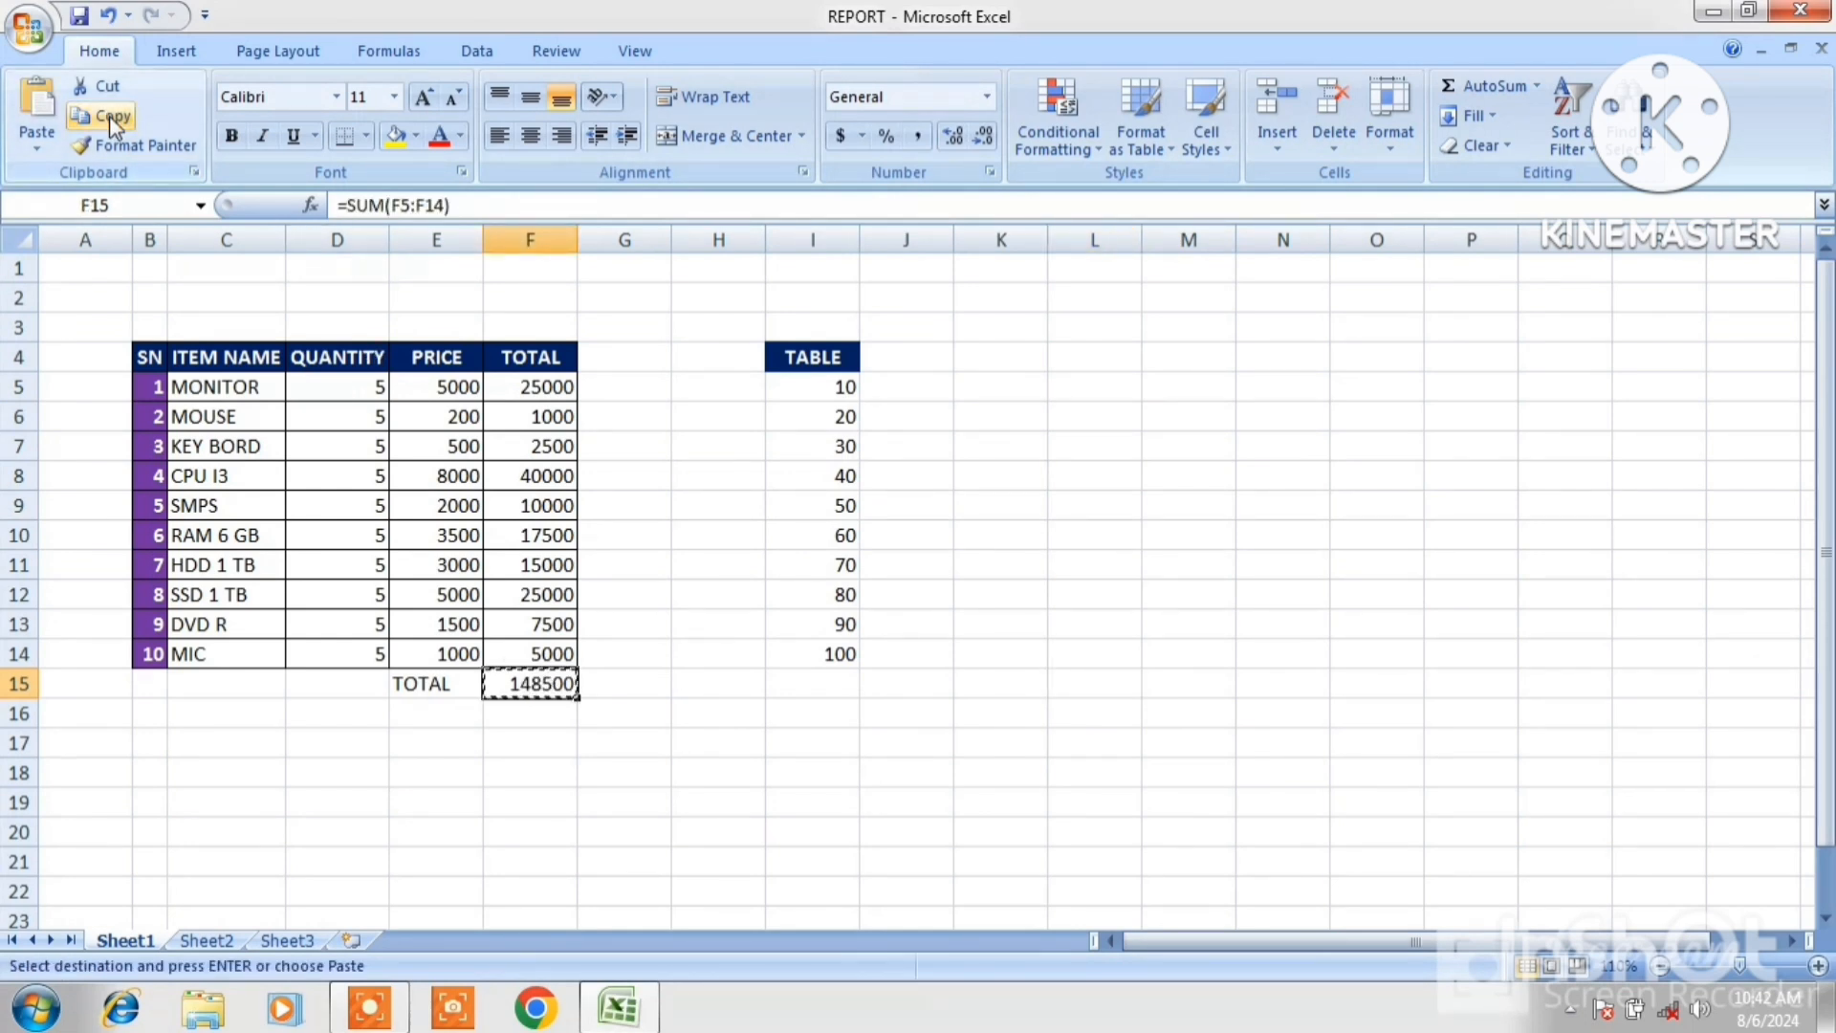
{"action": "left_click", "coordinate": [830, 687]}
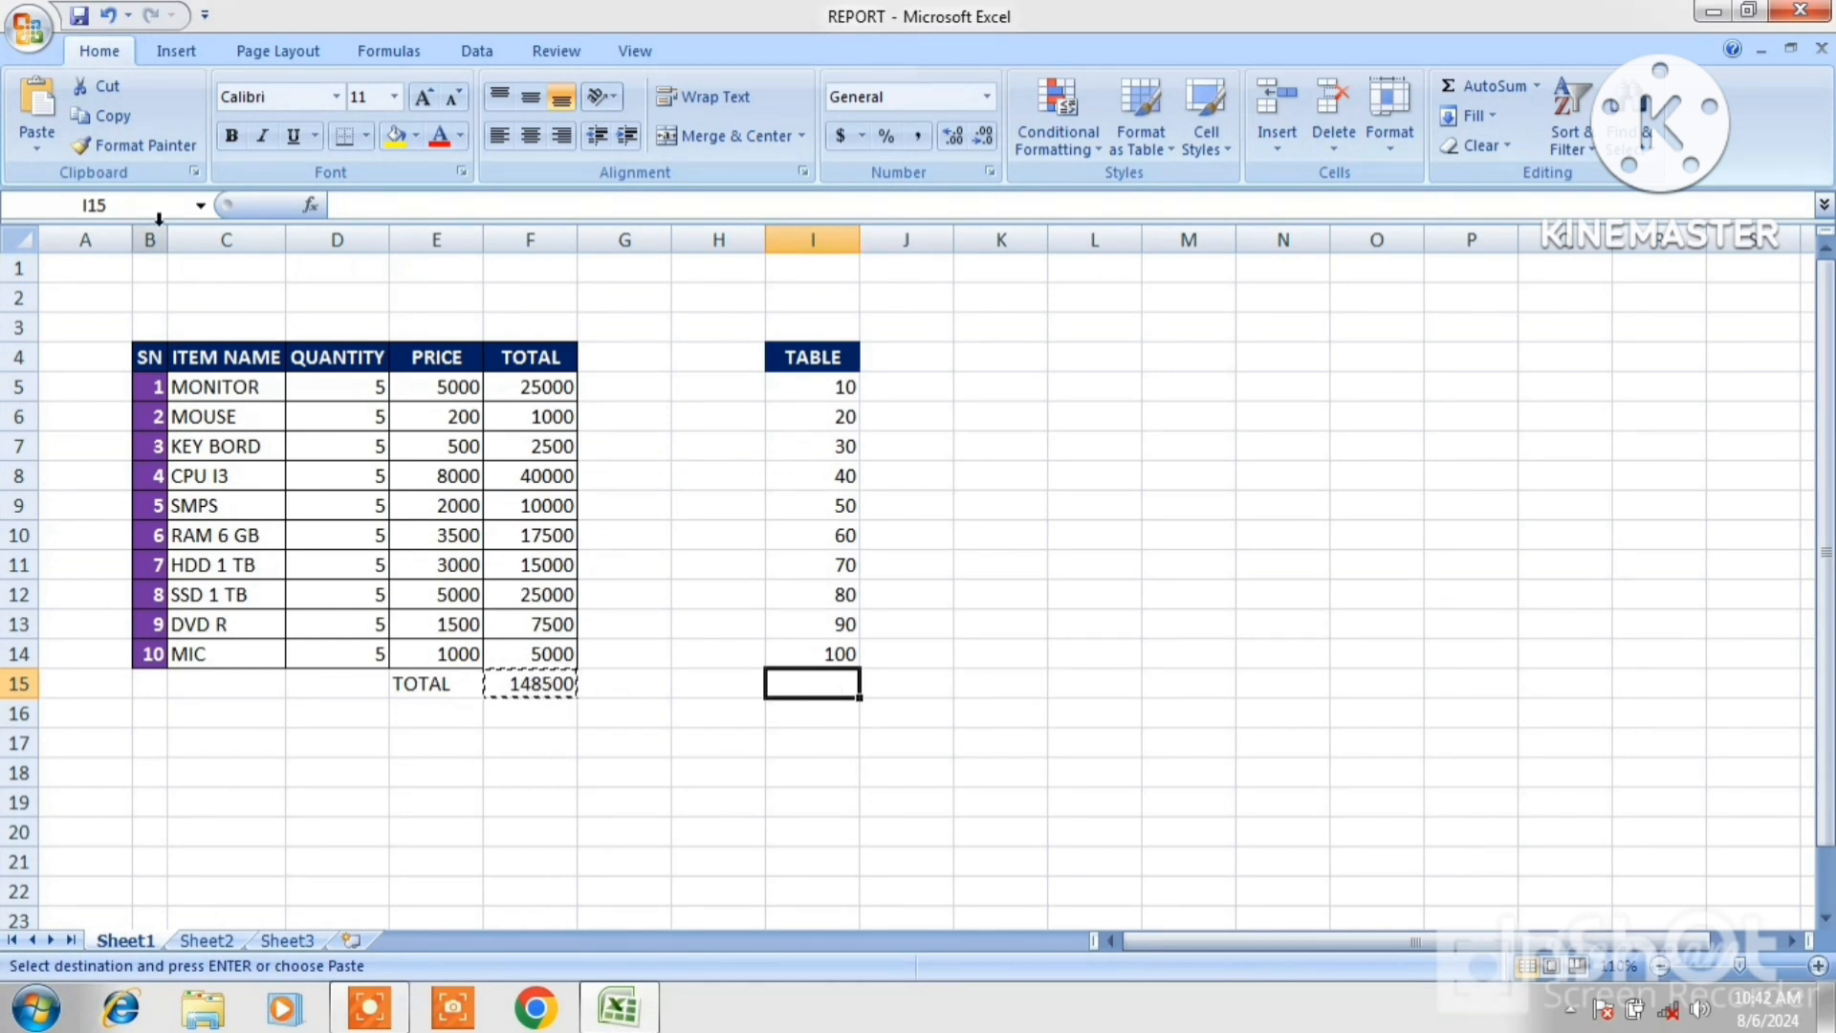
{"action": "left_click", "coordinate": [38, 148]}
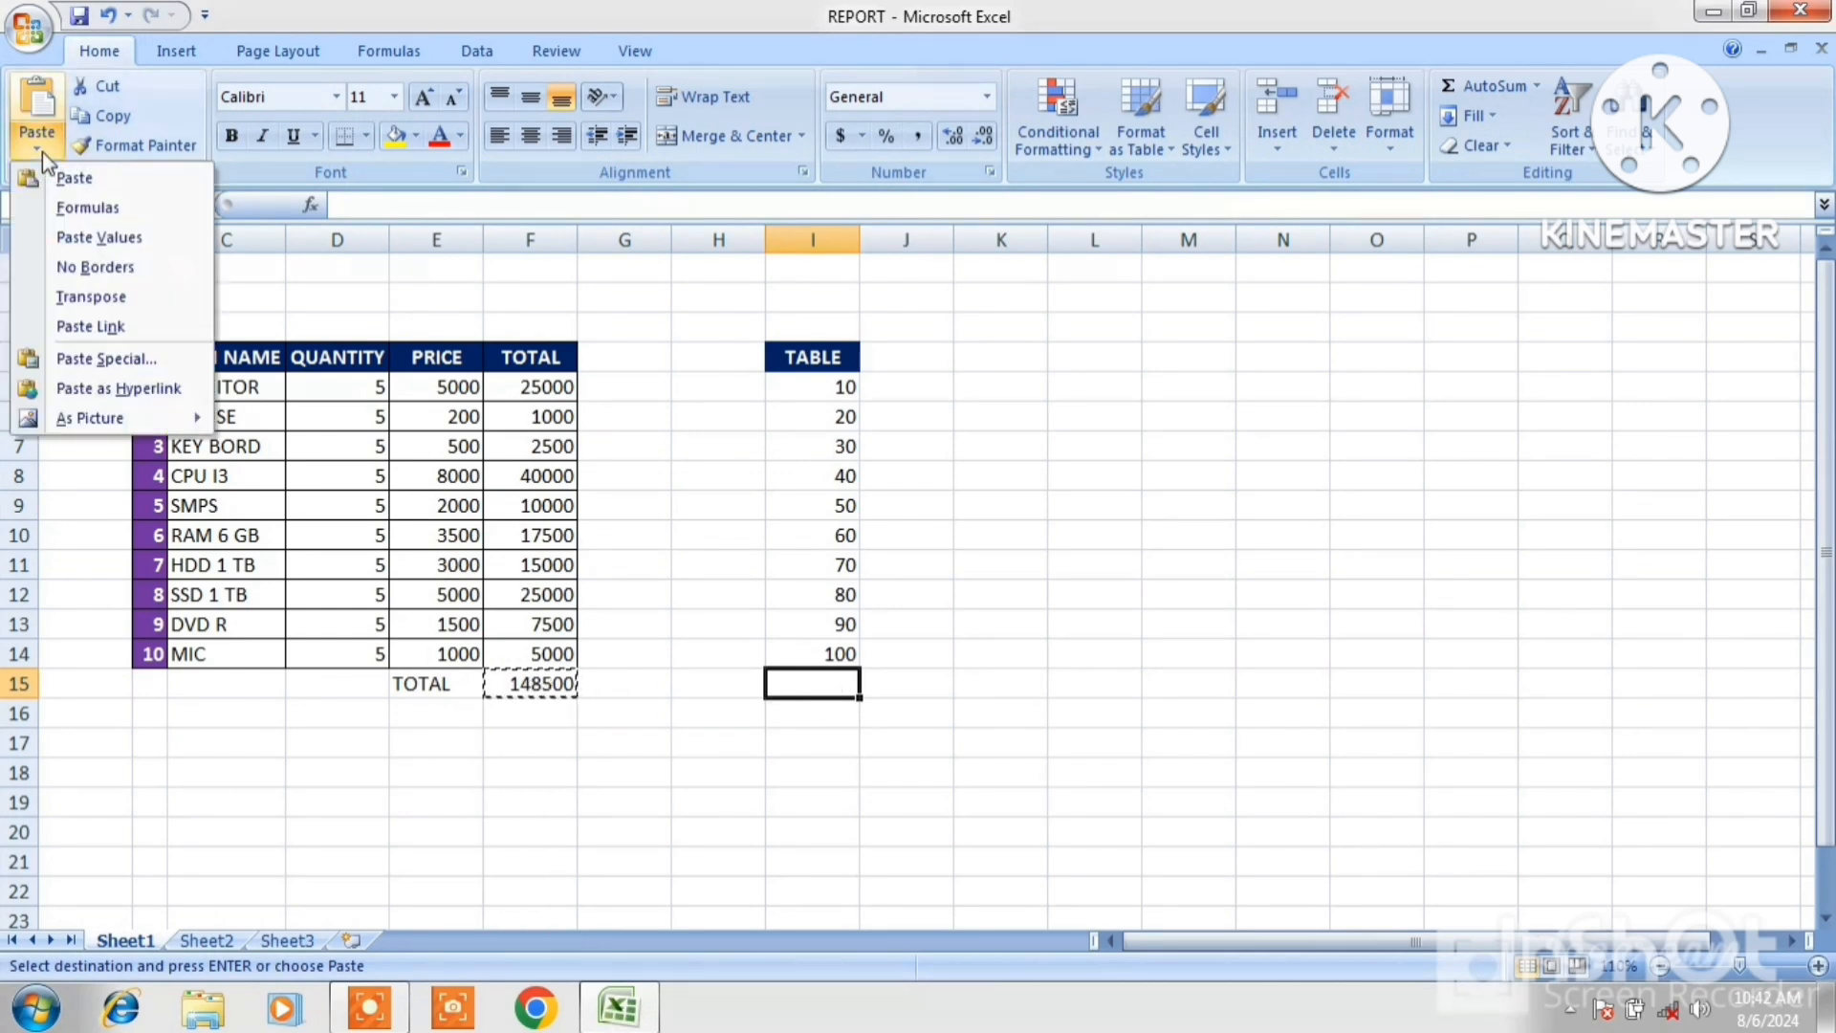
{"action": "left_click", "coordinate": [103, 360]}
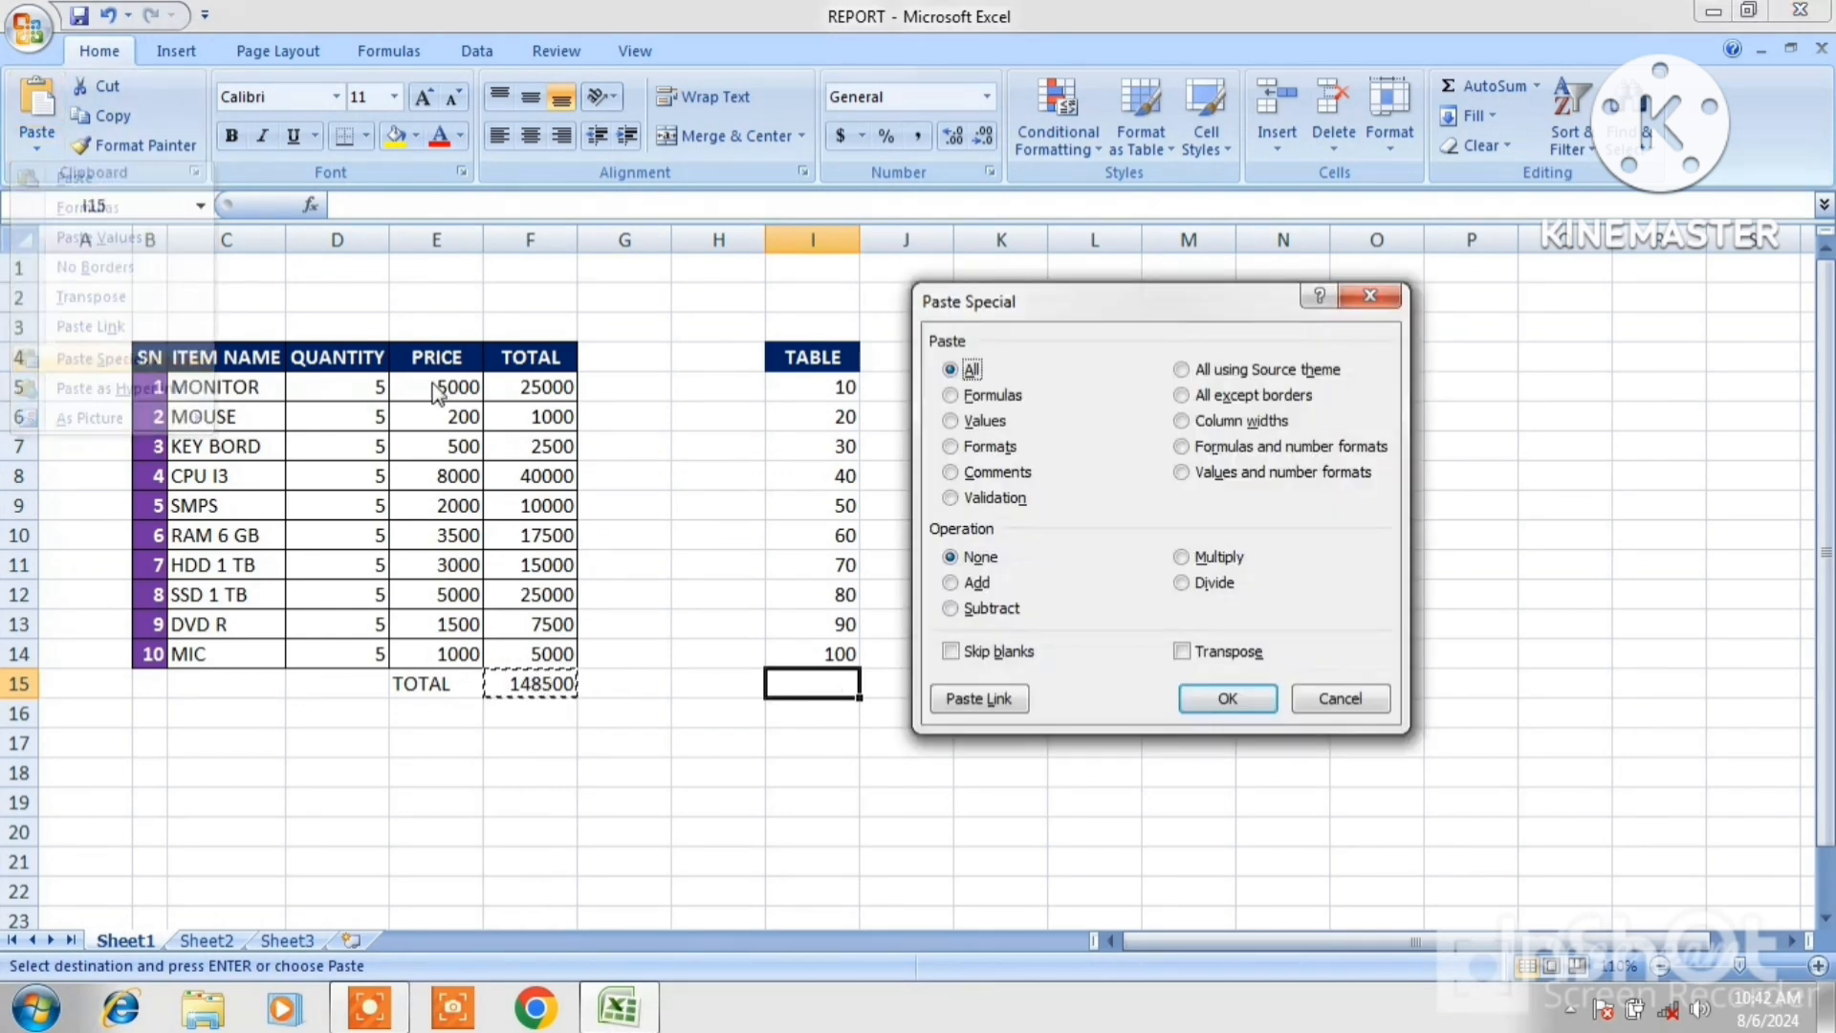
{"action": "left_click", "coordinate": [951, 422]}
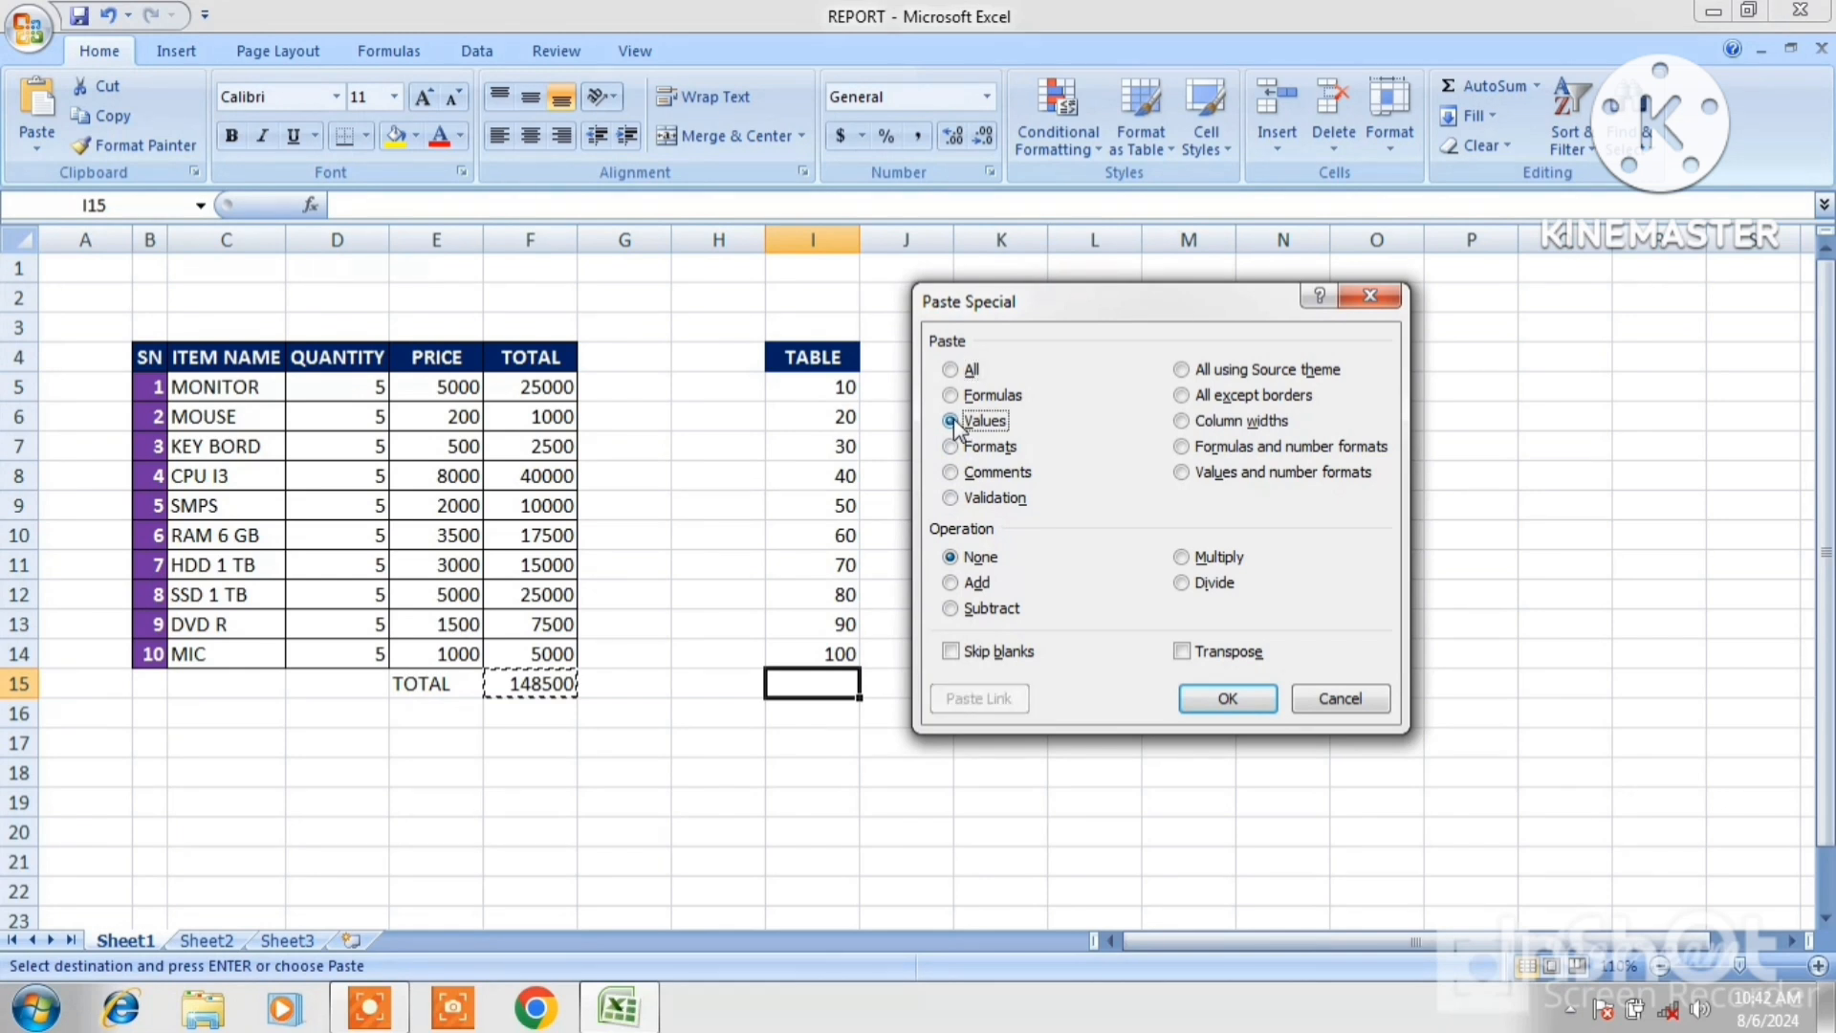
{"action": "left_click", "coordinate": [1228, 699]}
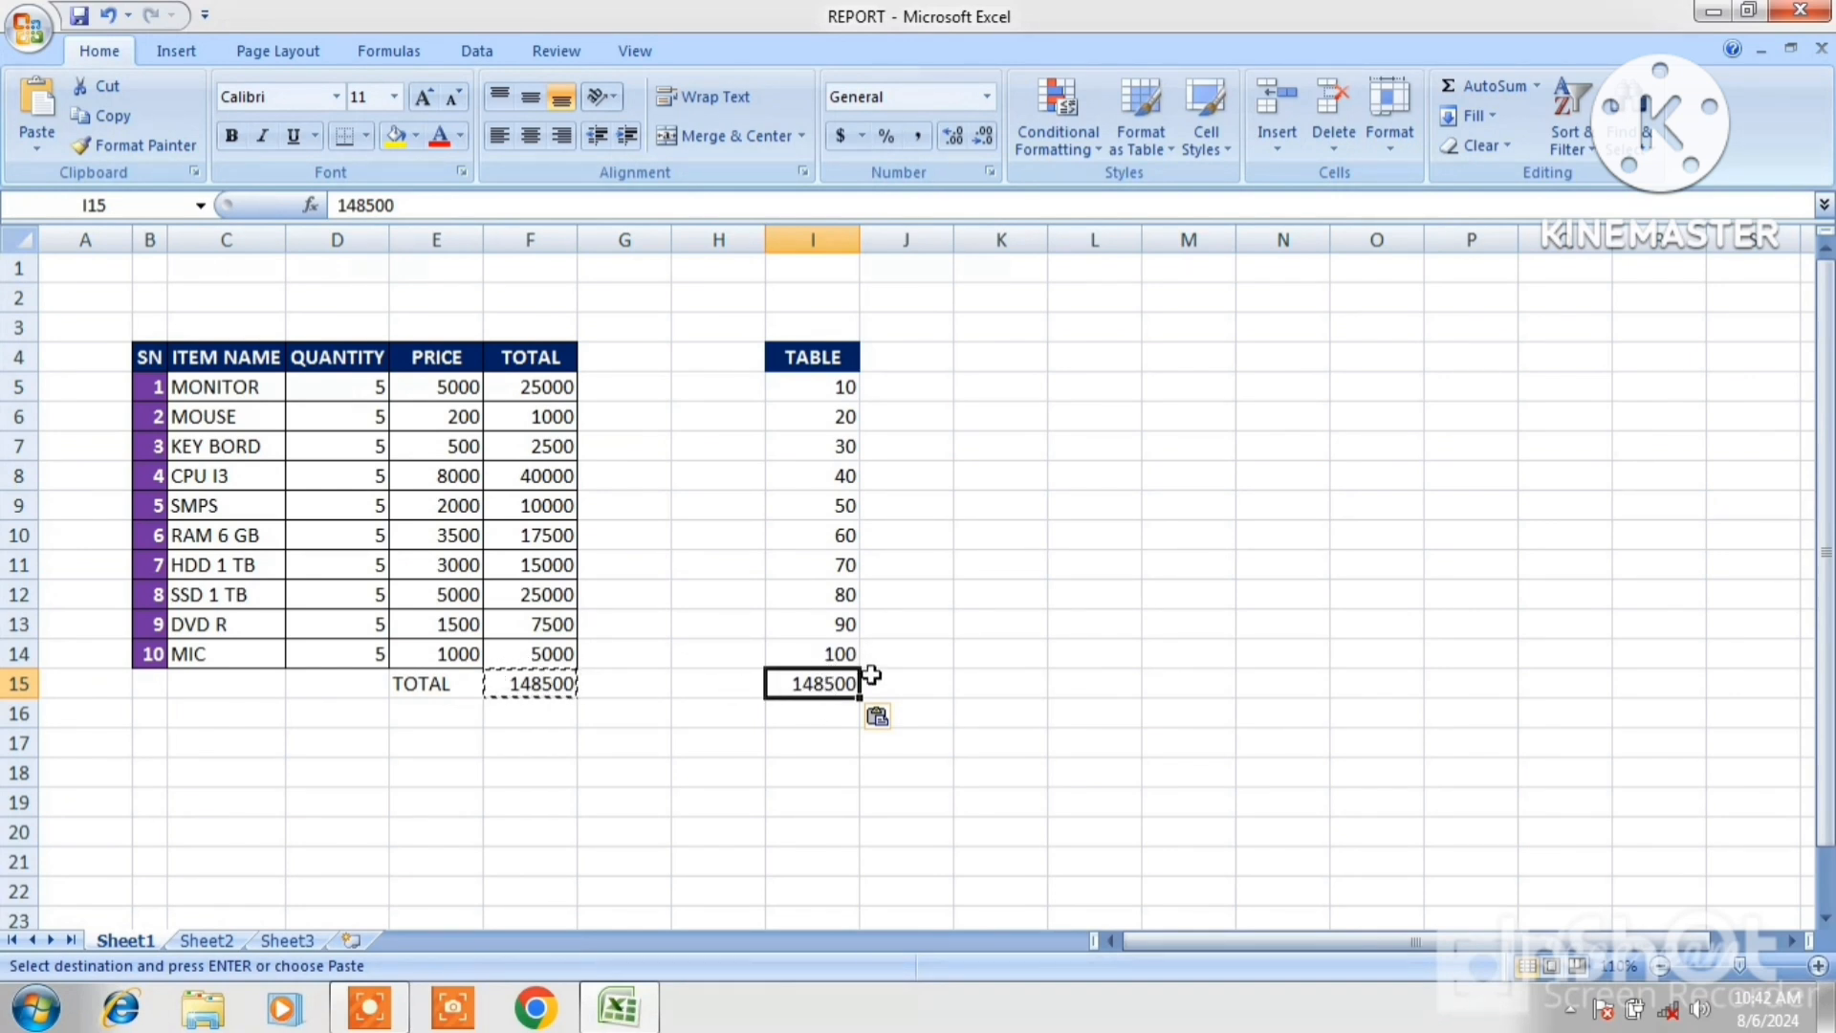
{"action": "key", "text": "Escape"}
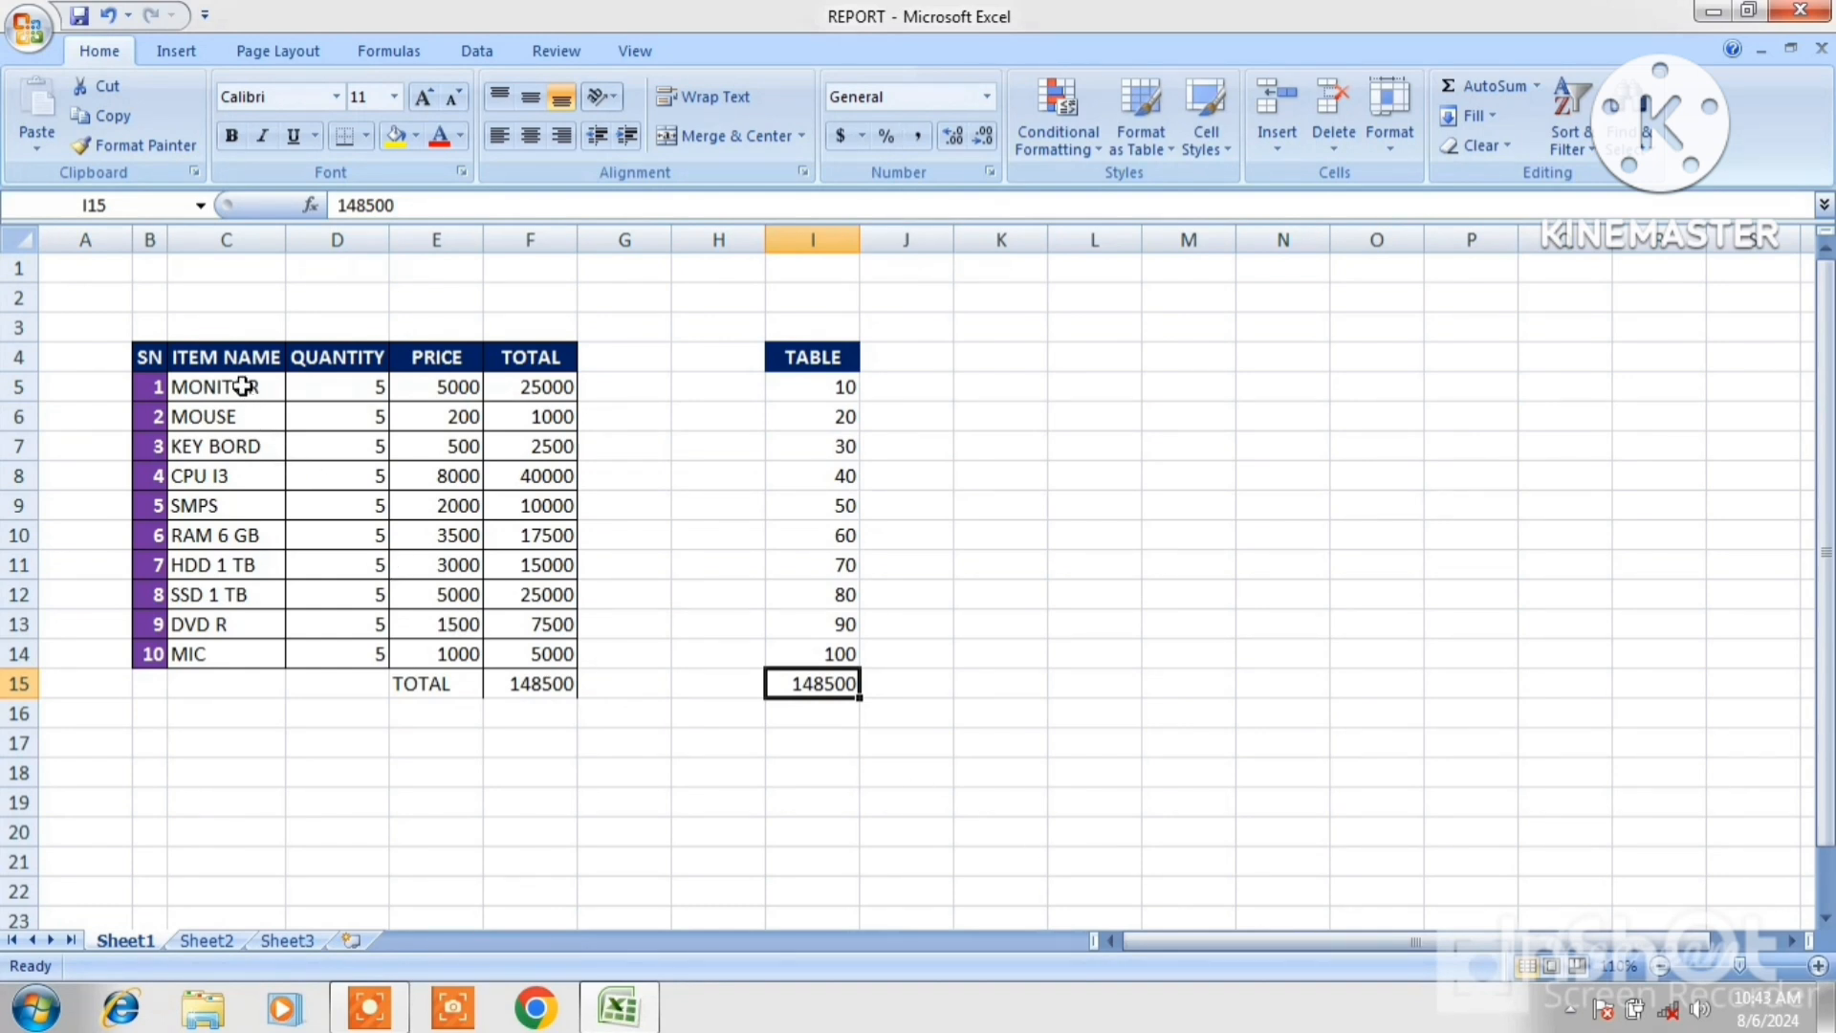
Format the item names in C5:C14 with red, bold font.
{"action": "left_click_drag", "start_coordinate": [240, 385], "coordinate": [242, 656]}
{"action": "left_click", "coordinate": [443, 137]}
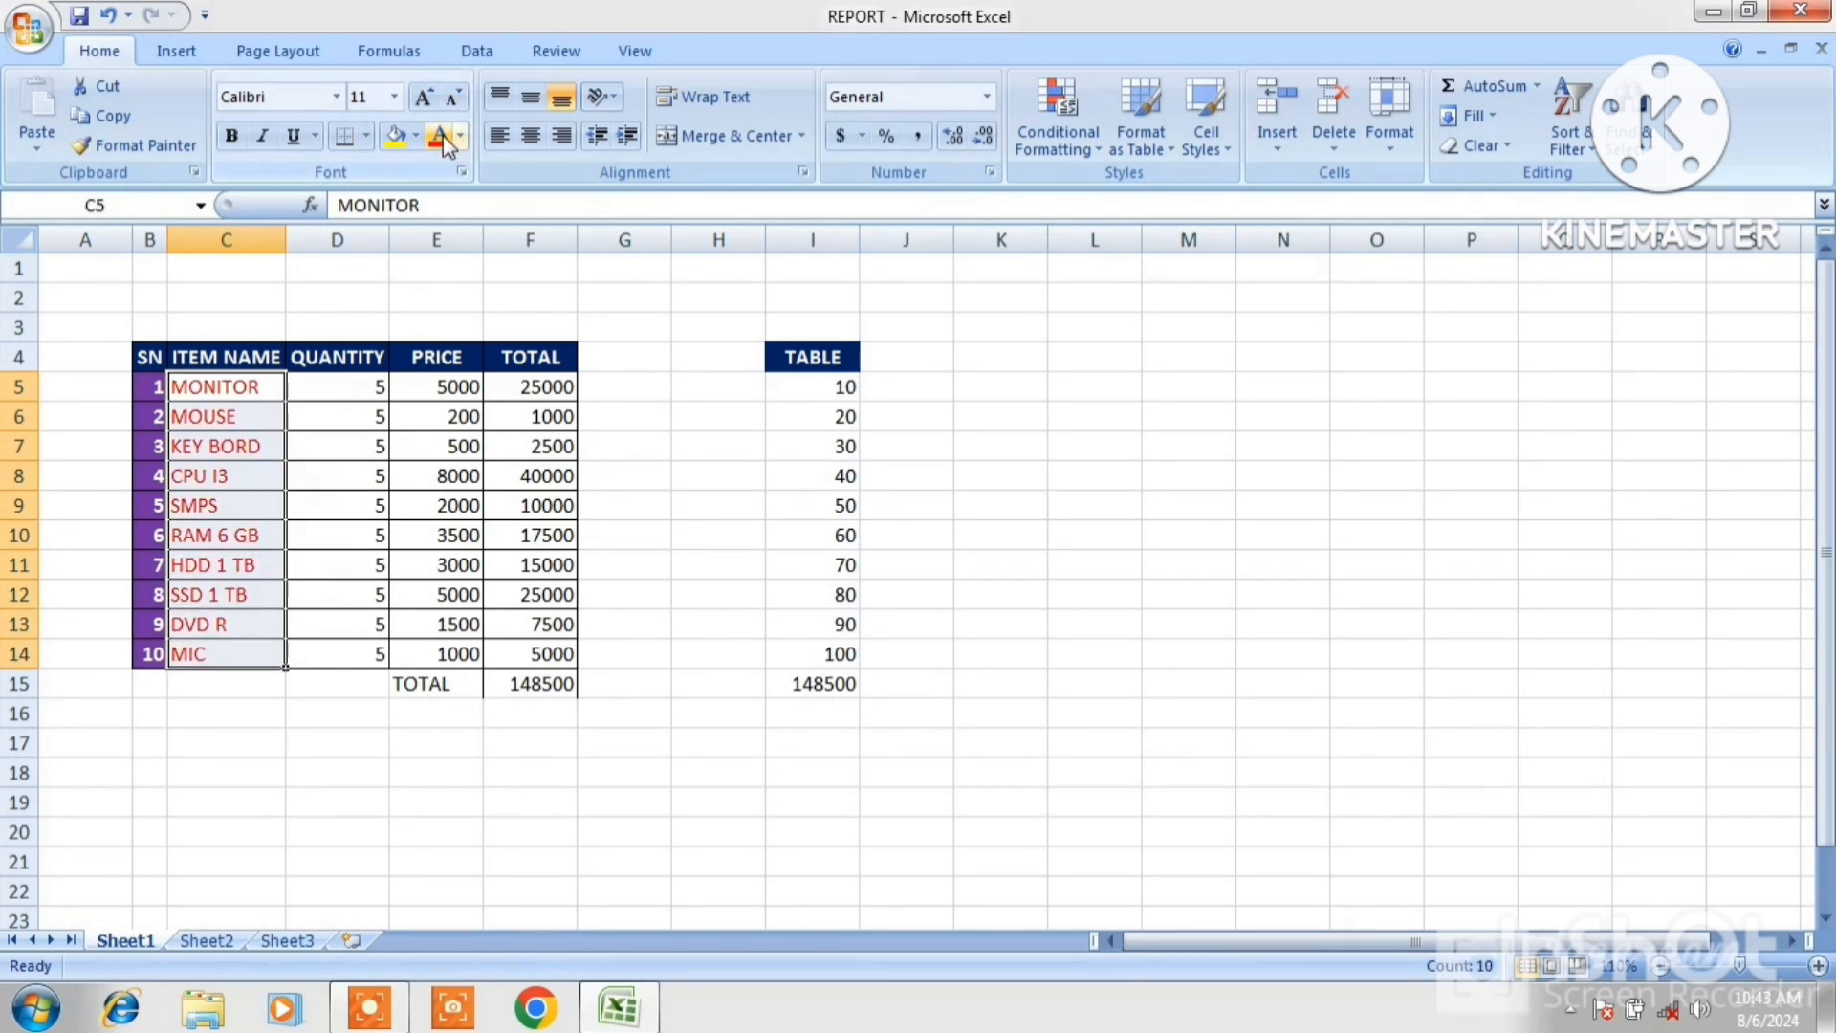
{"action": "left_click", "coordinate": [243, 136]}
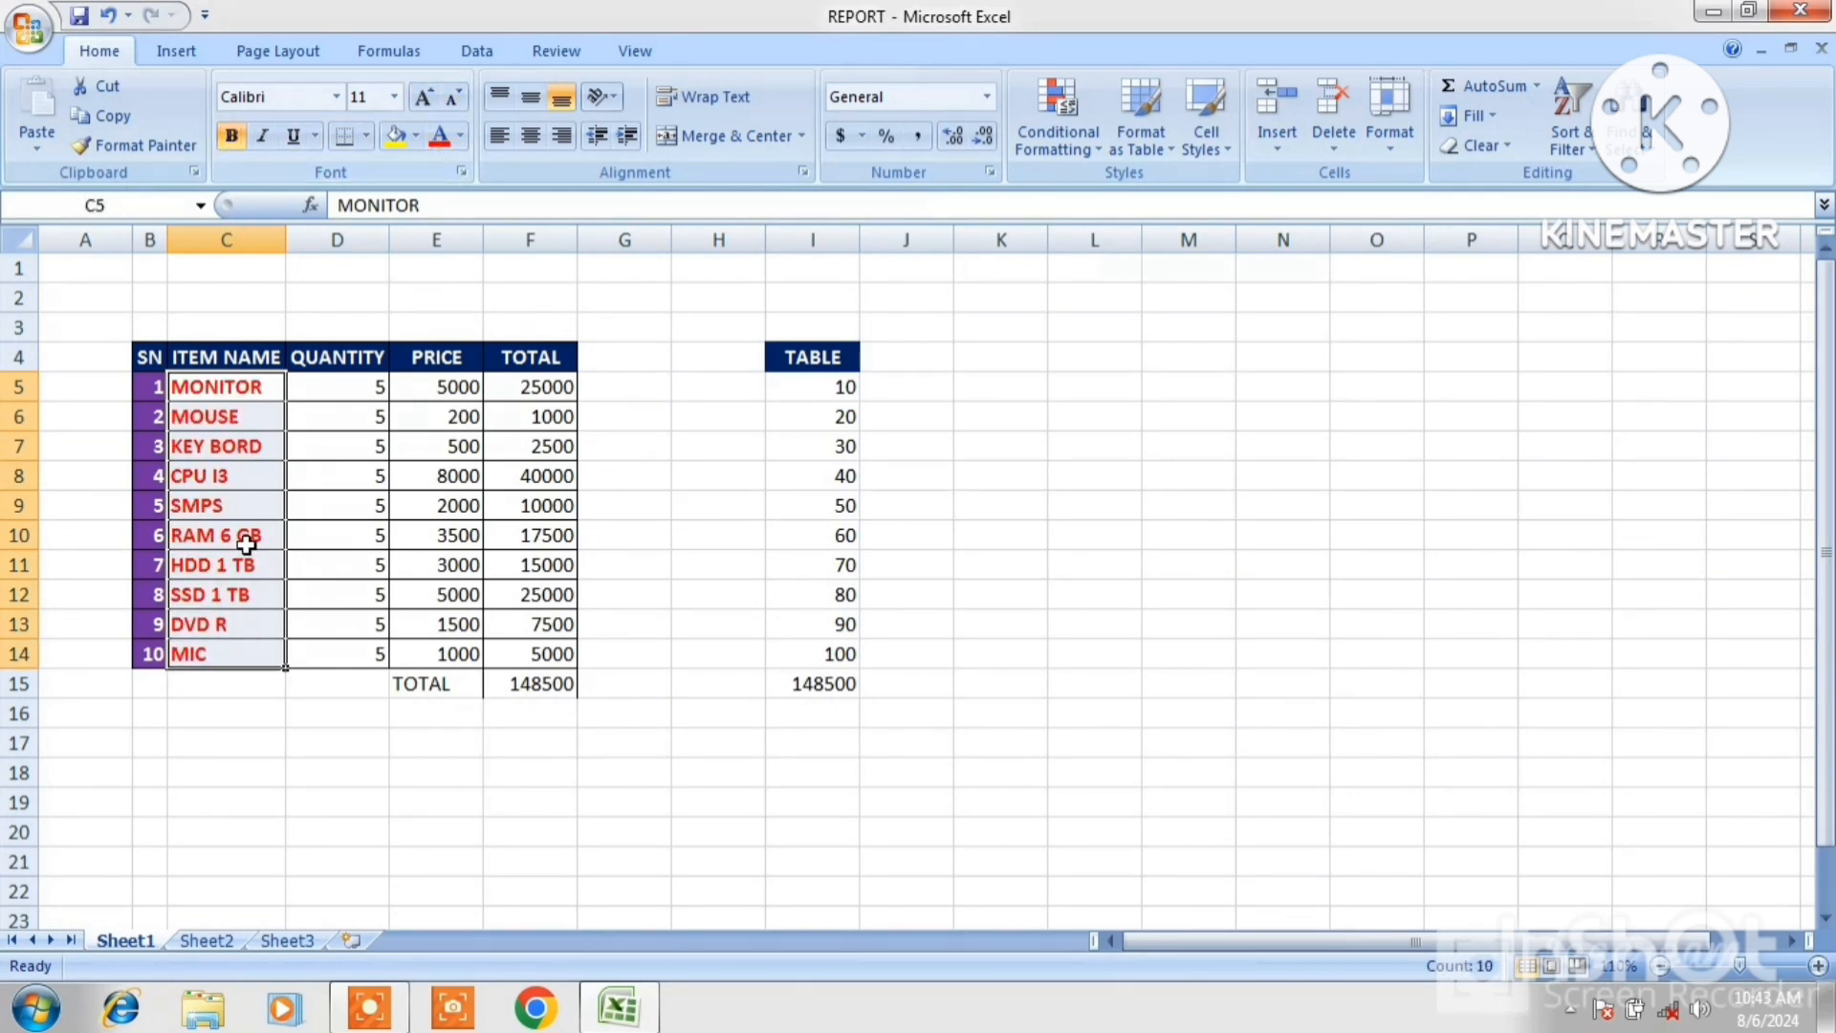
Copy C5:C14 and paste only its formats onto I5:I14 with Paste Special Formats.
{"action": "left_click", "coordinate": [113, 117]}
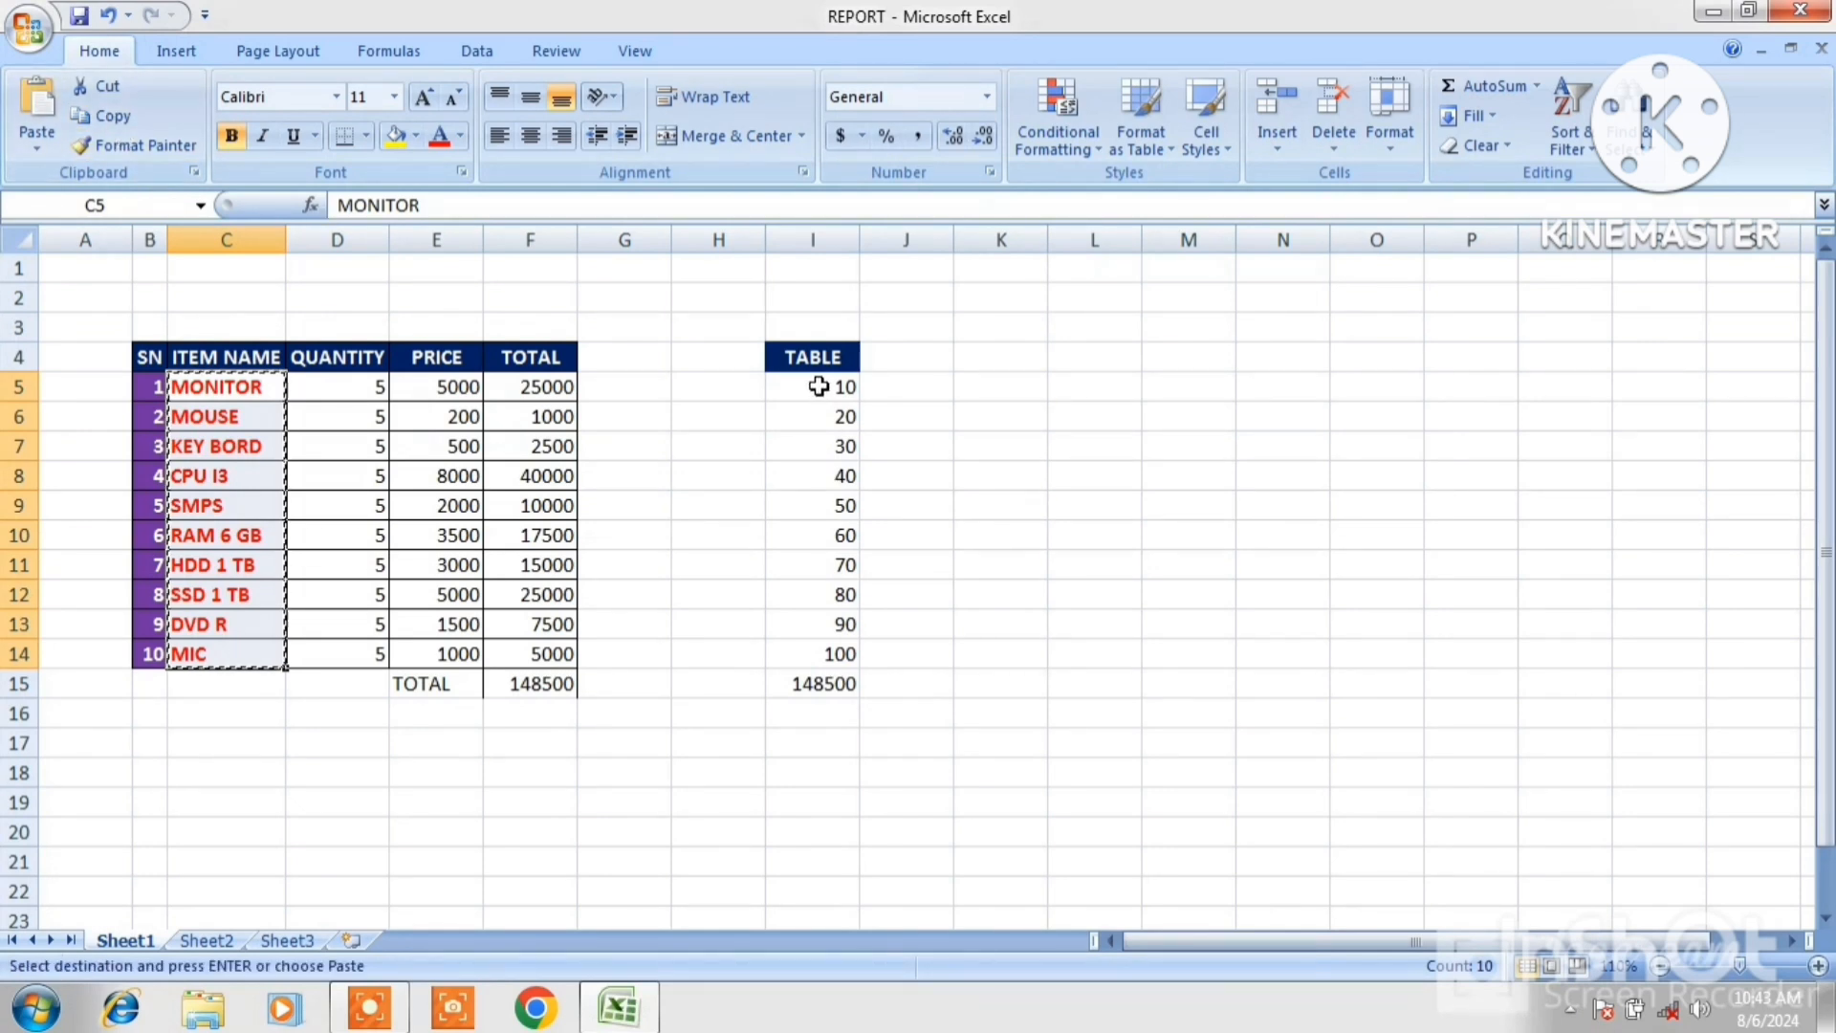
{"action": "left_click_drag", "start_coordinate": [820, 386], "coordinate": [833, 663]}
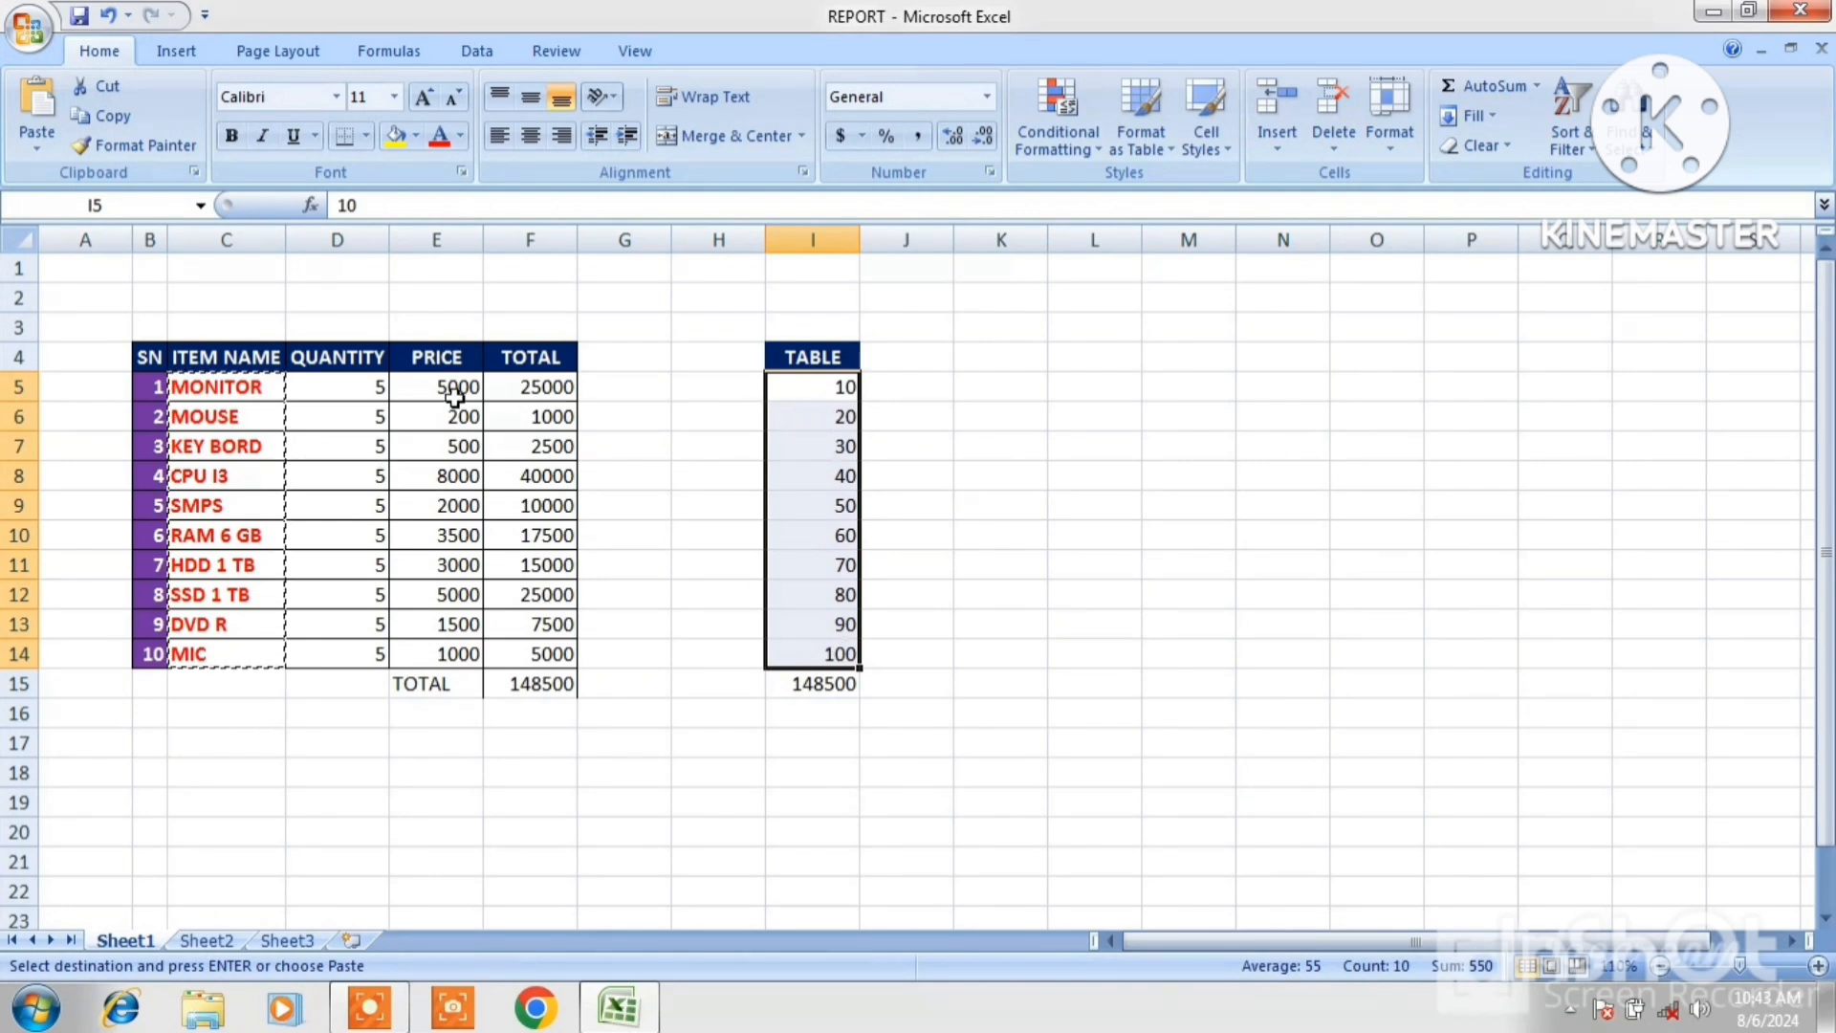
{"action": "left_click", "coordinate": [42, 152]}
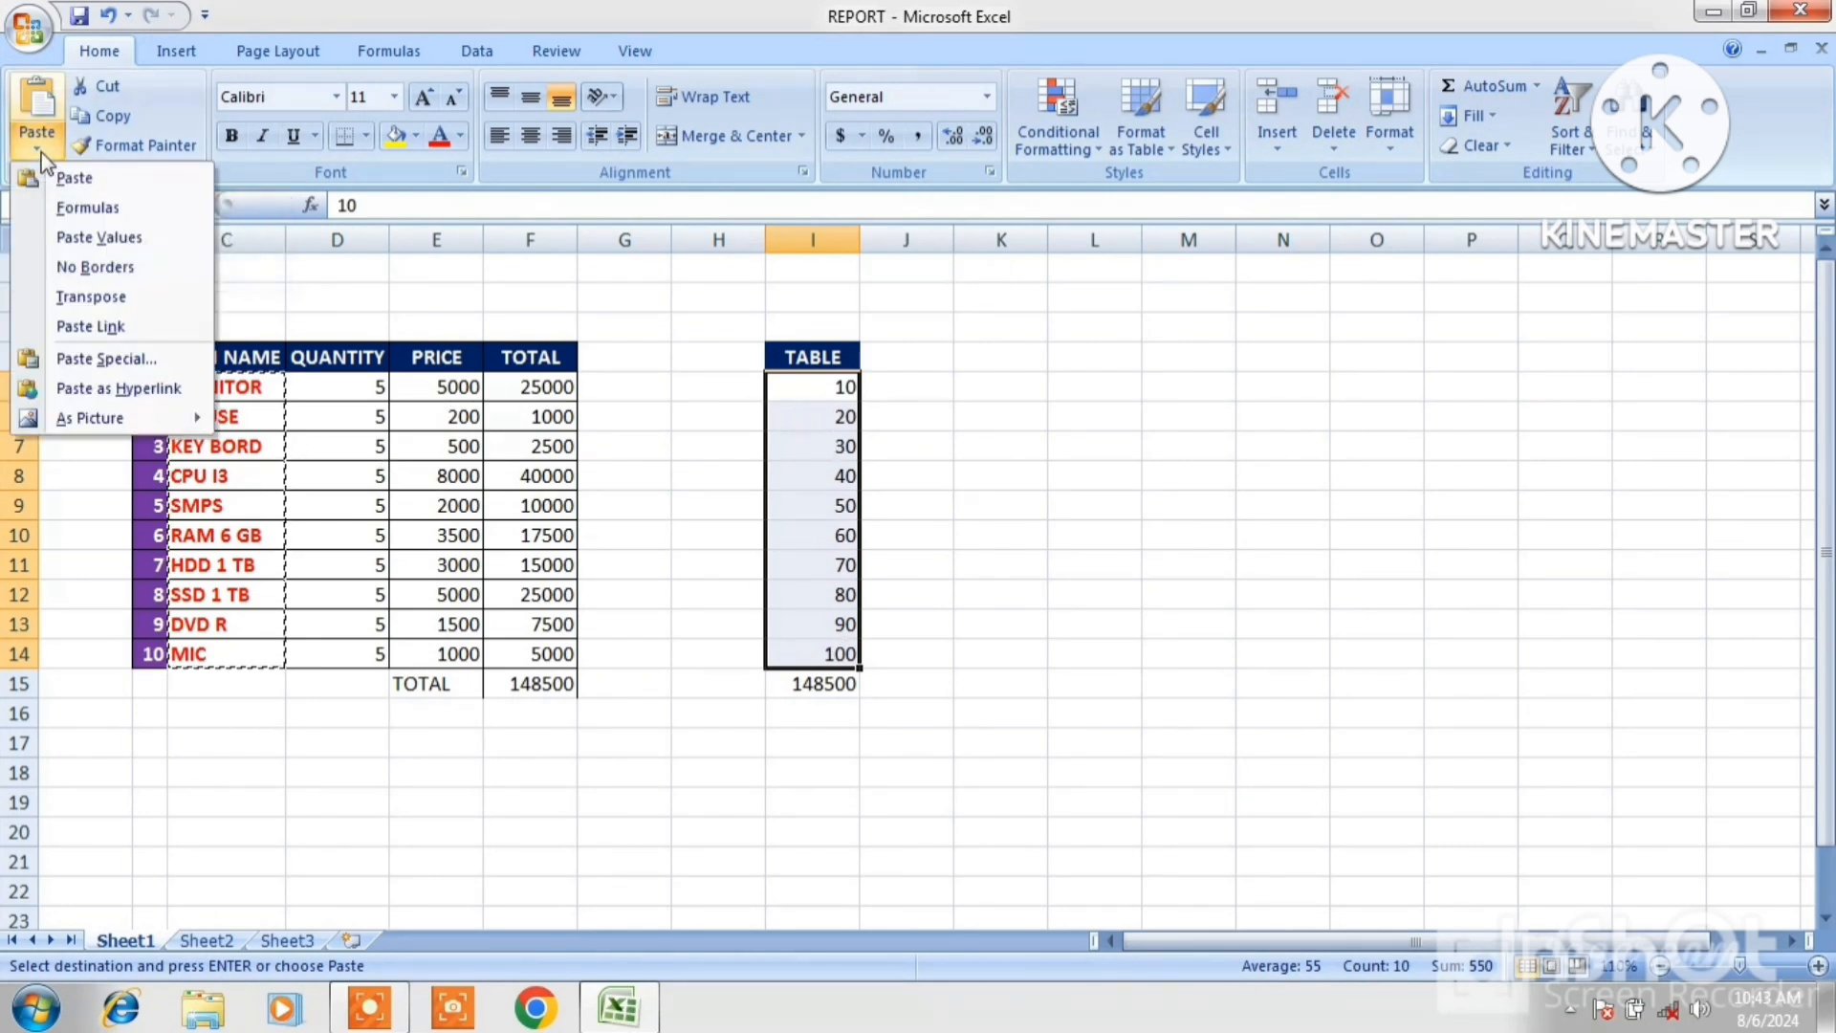
{"action": "left_click", "coordinate": [79, 358]}
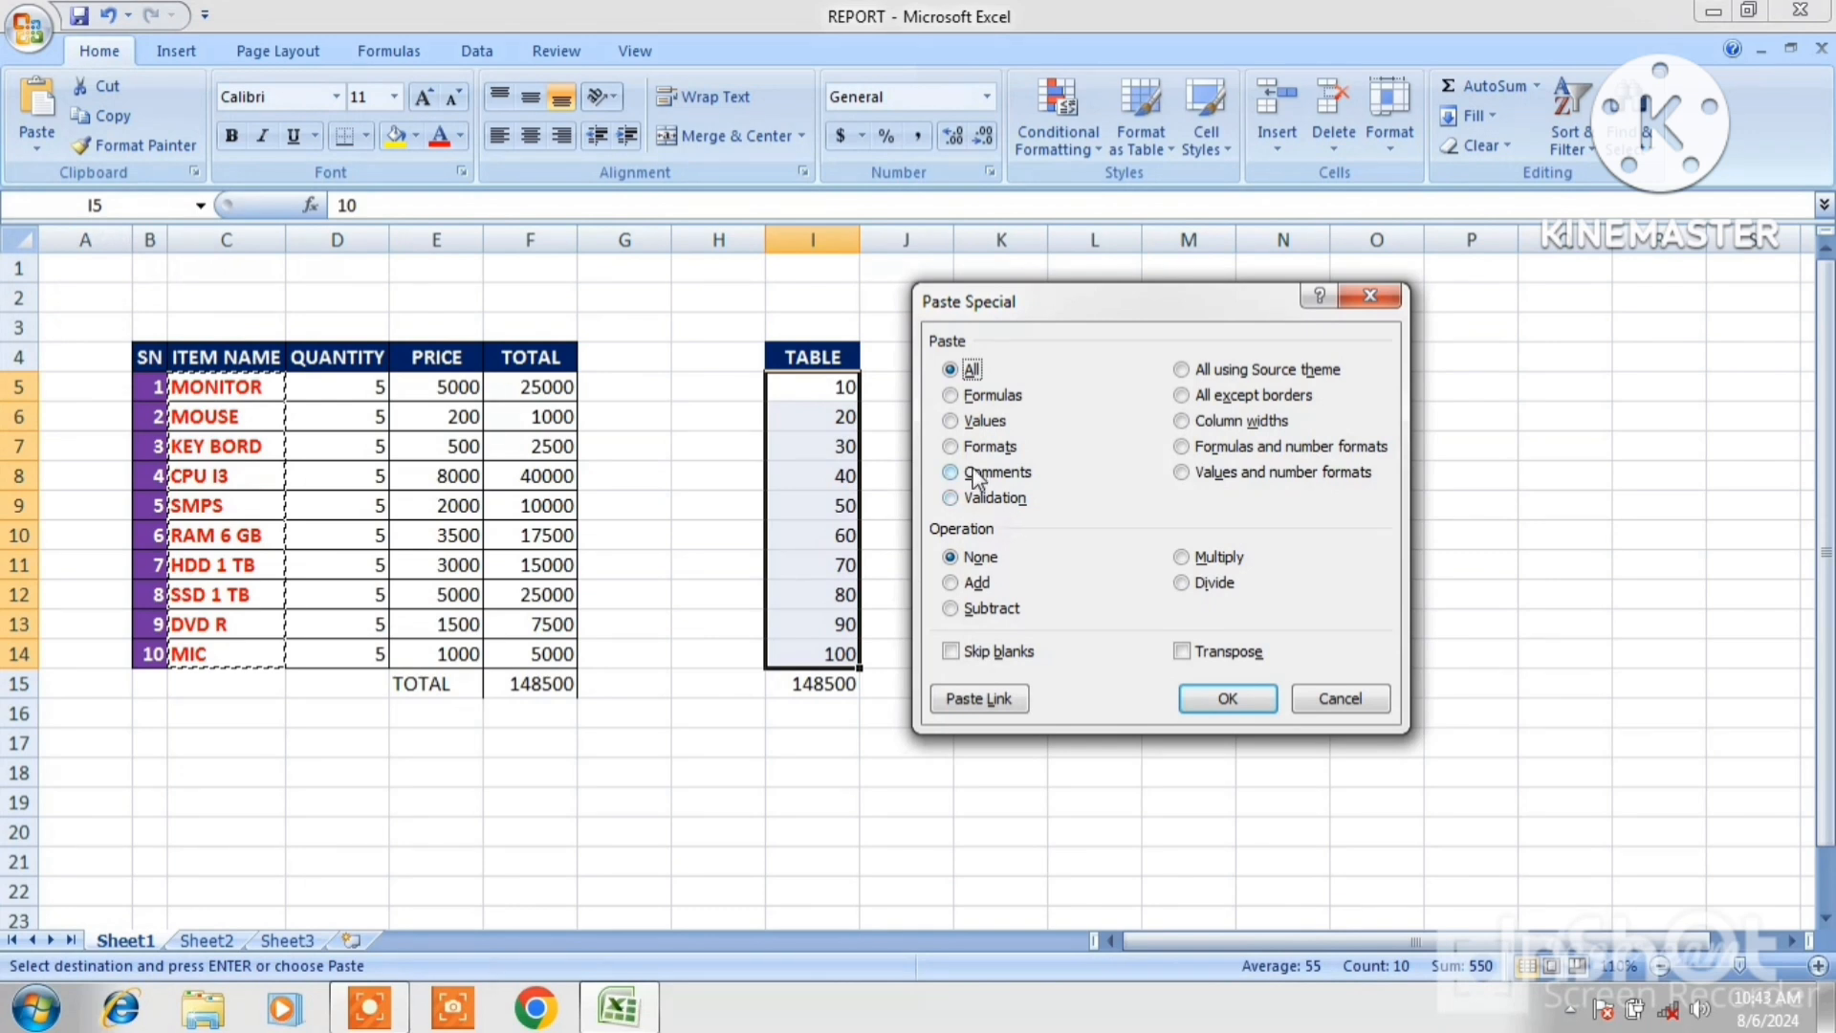
{"action": "left_click", "coordinate": [952, 446]}
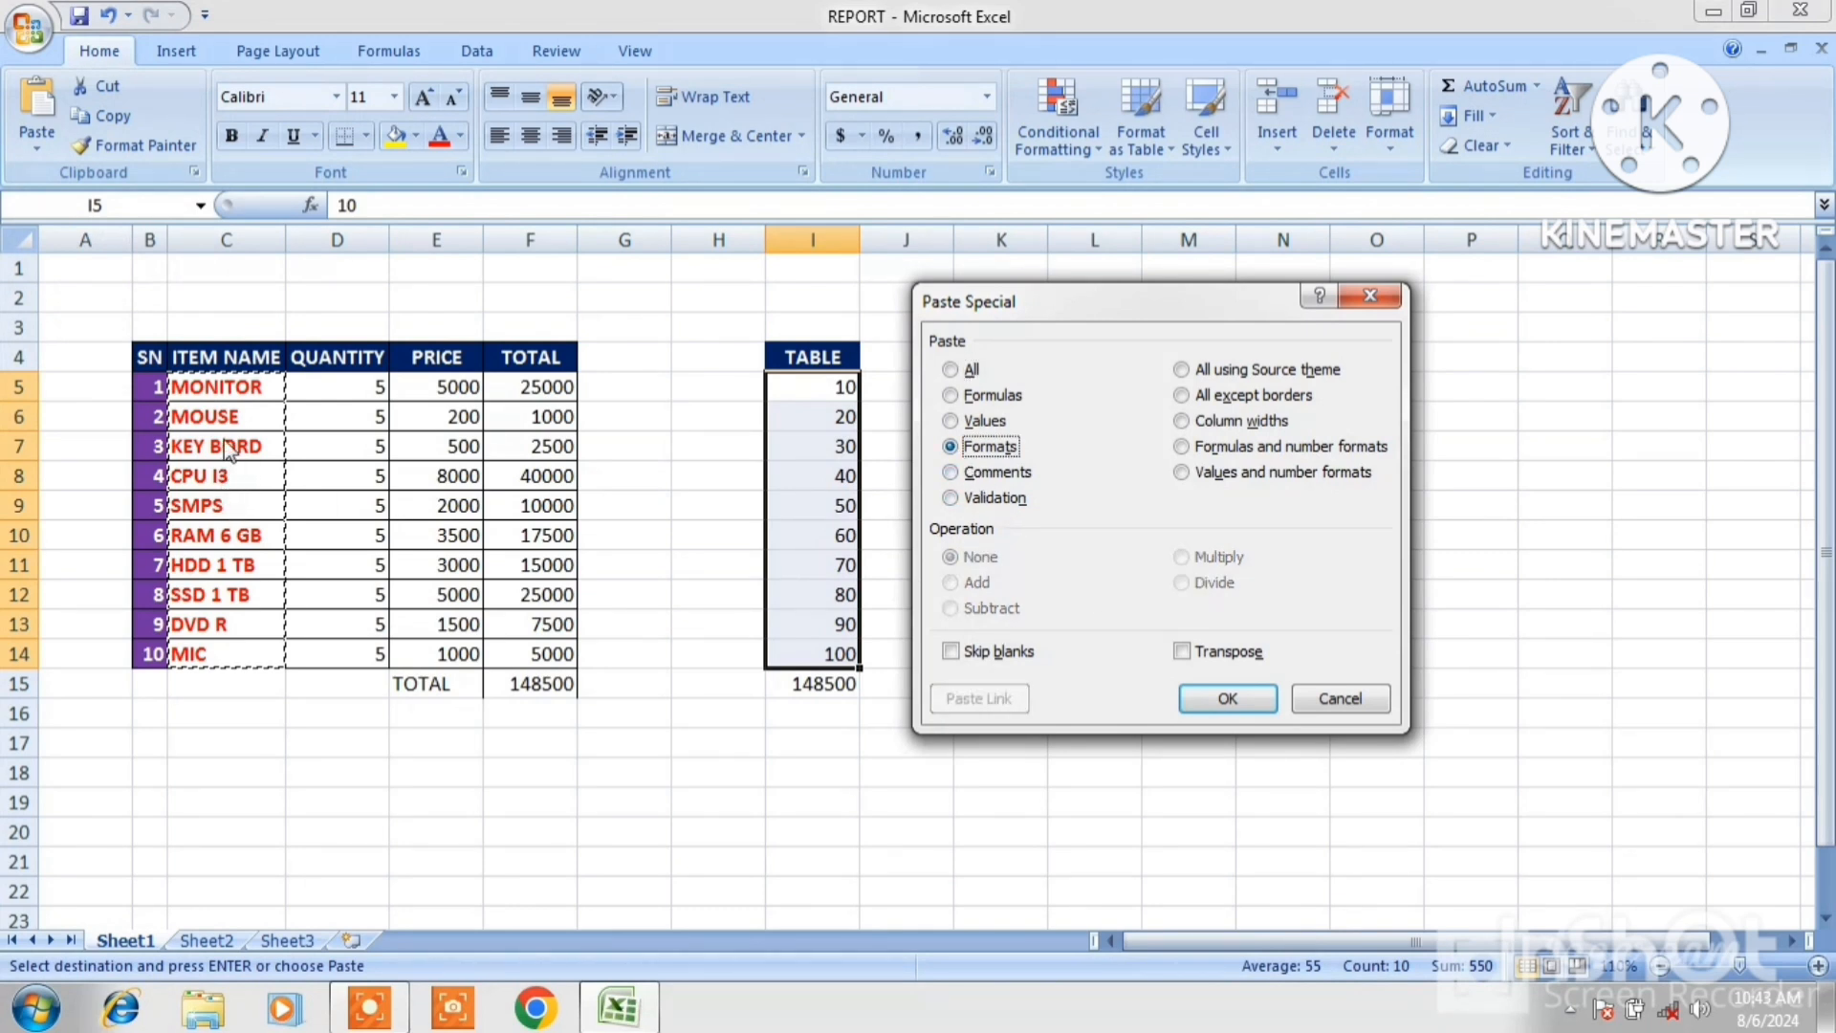
{"action": "left_click", "coordinate": [1229, 700]}
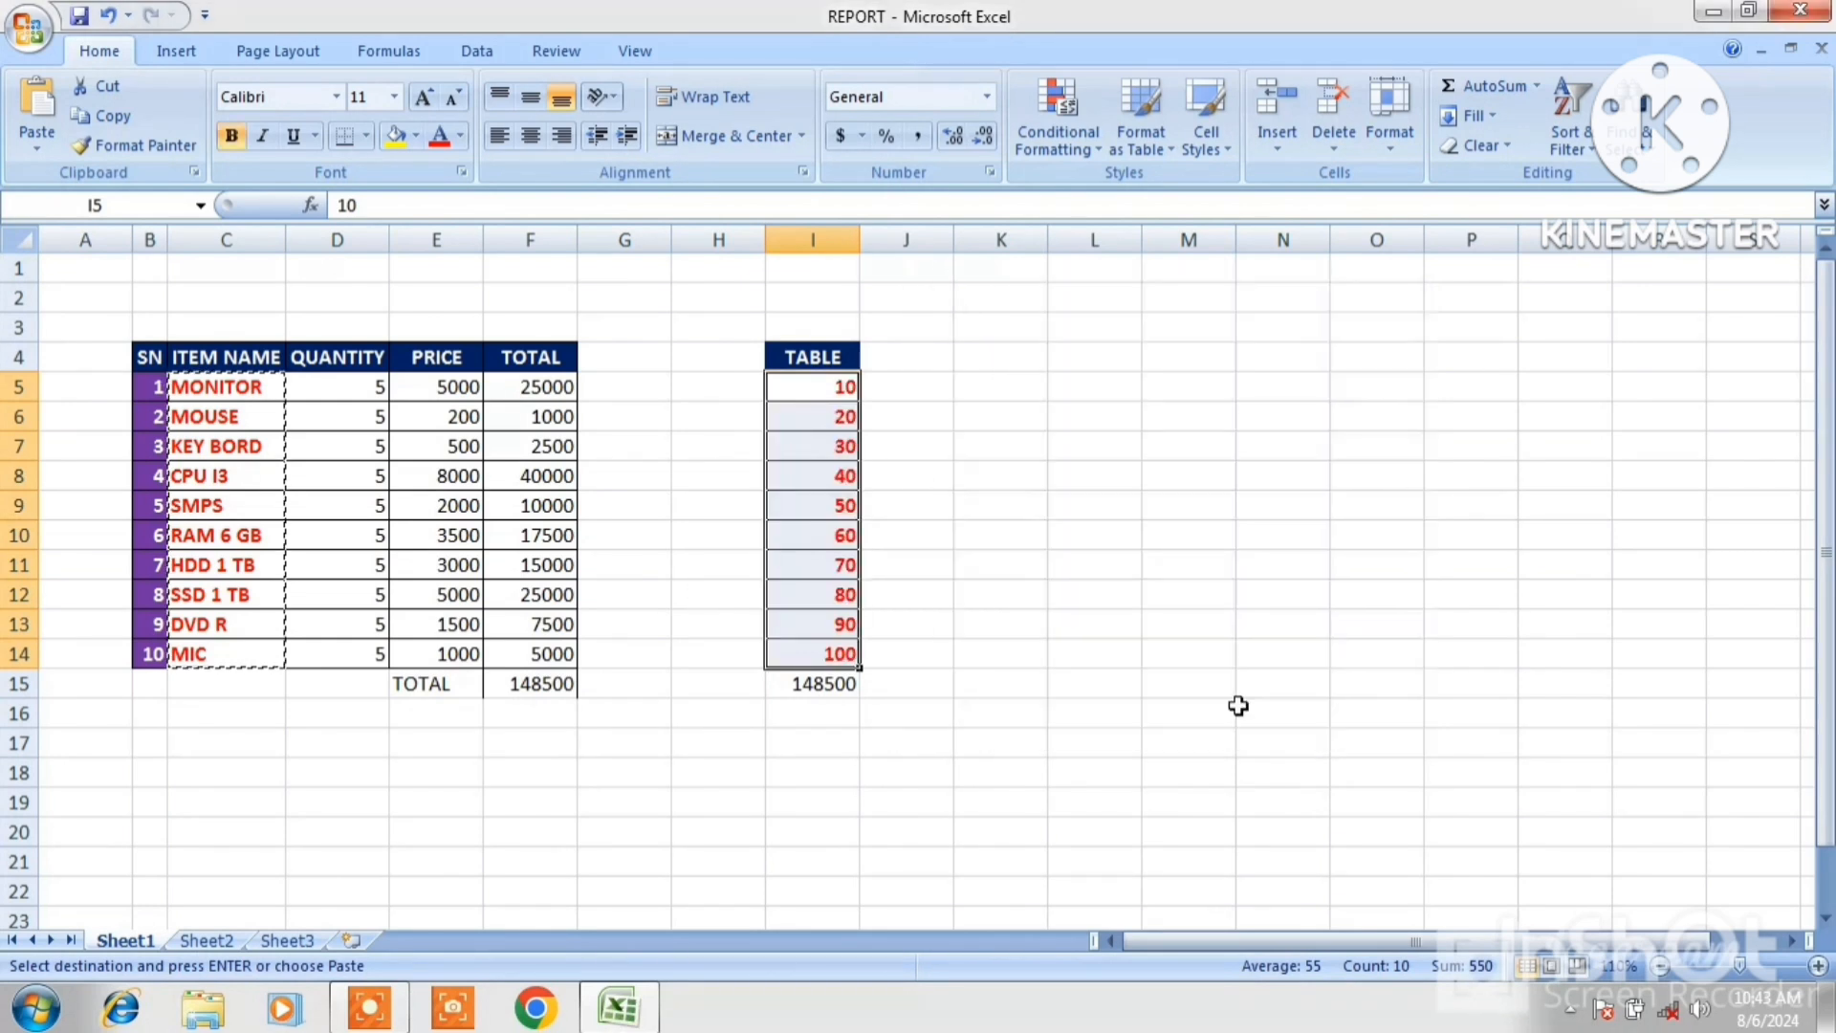
{"action": "left_click", "coordinate": [916, 568]}
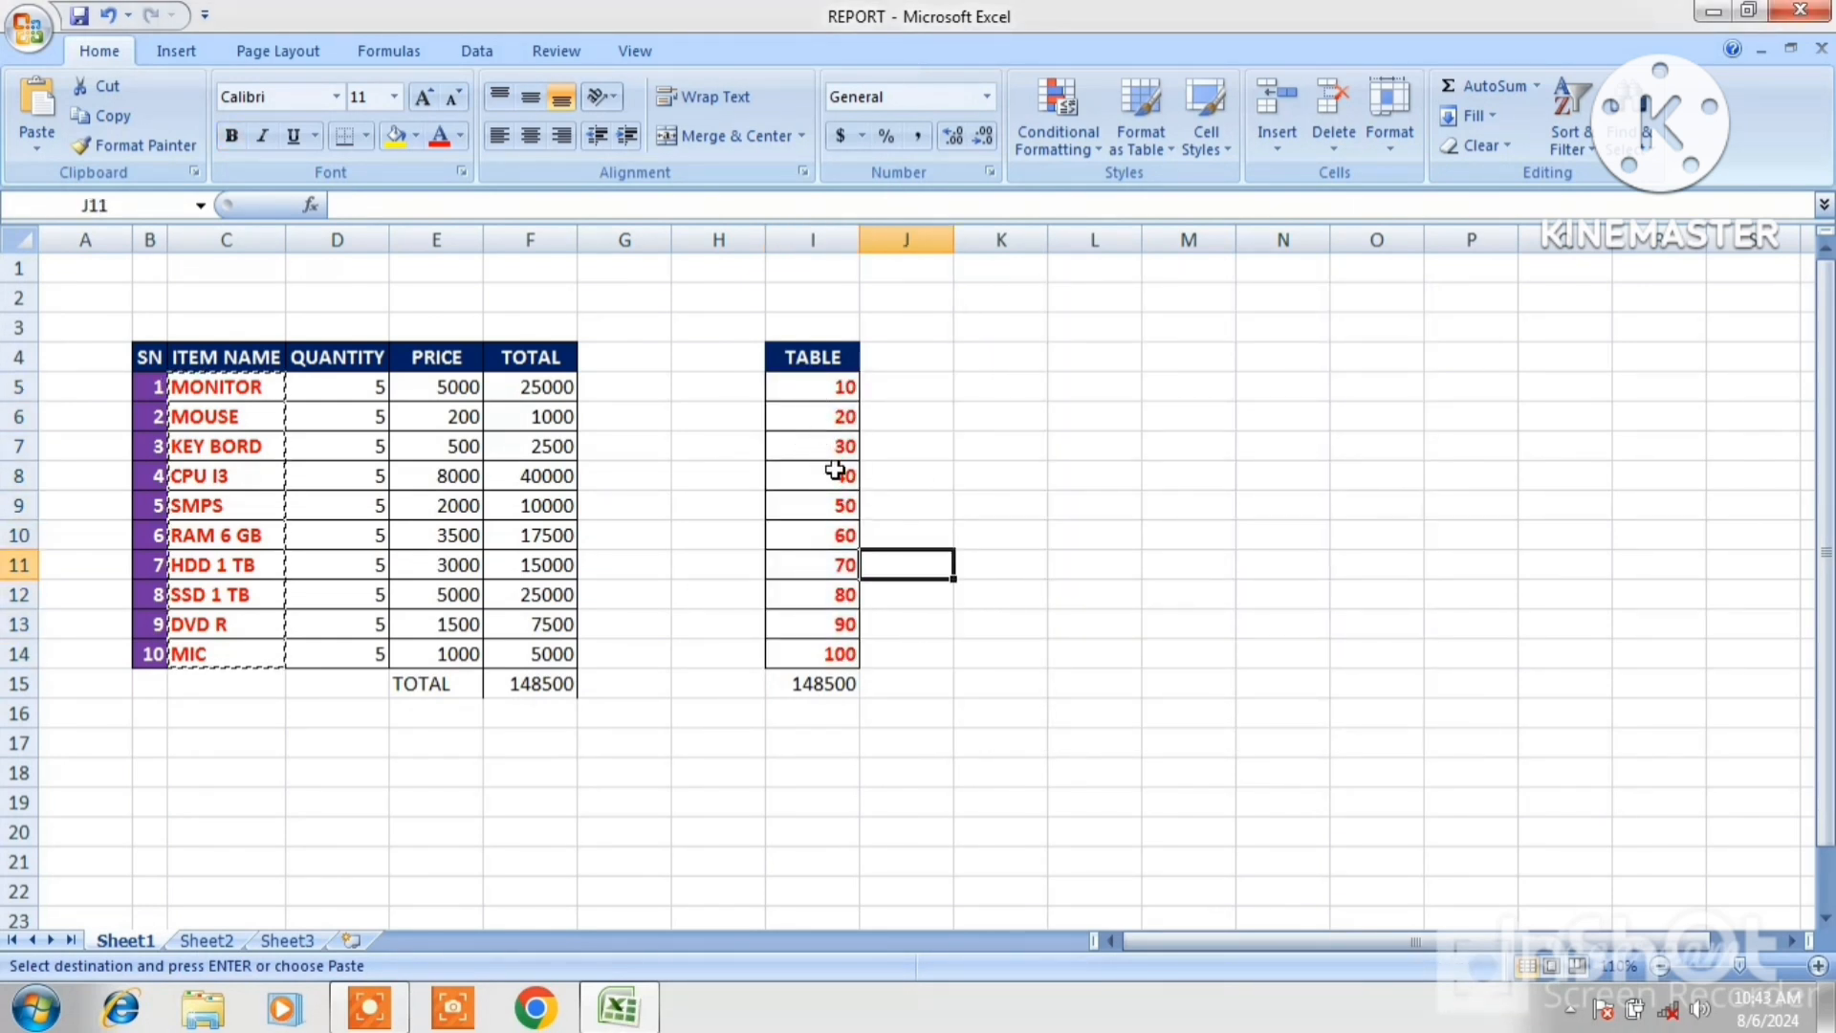
Undo the format paste and the red bold formatting of the item names.
{"action": "key", "text": "ctrl+z"}
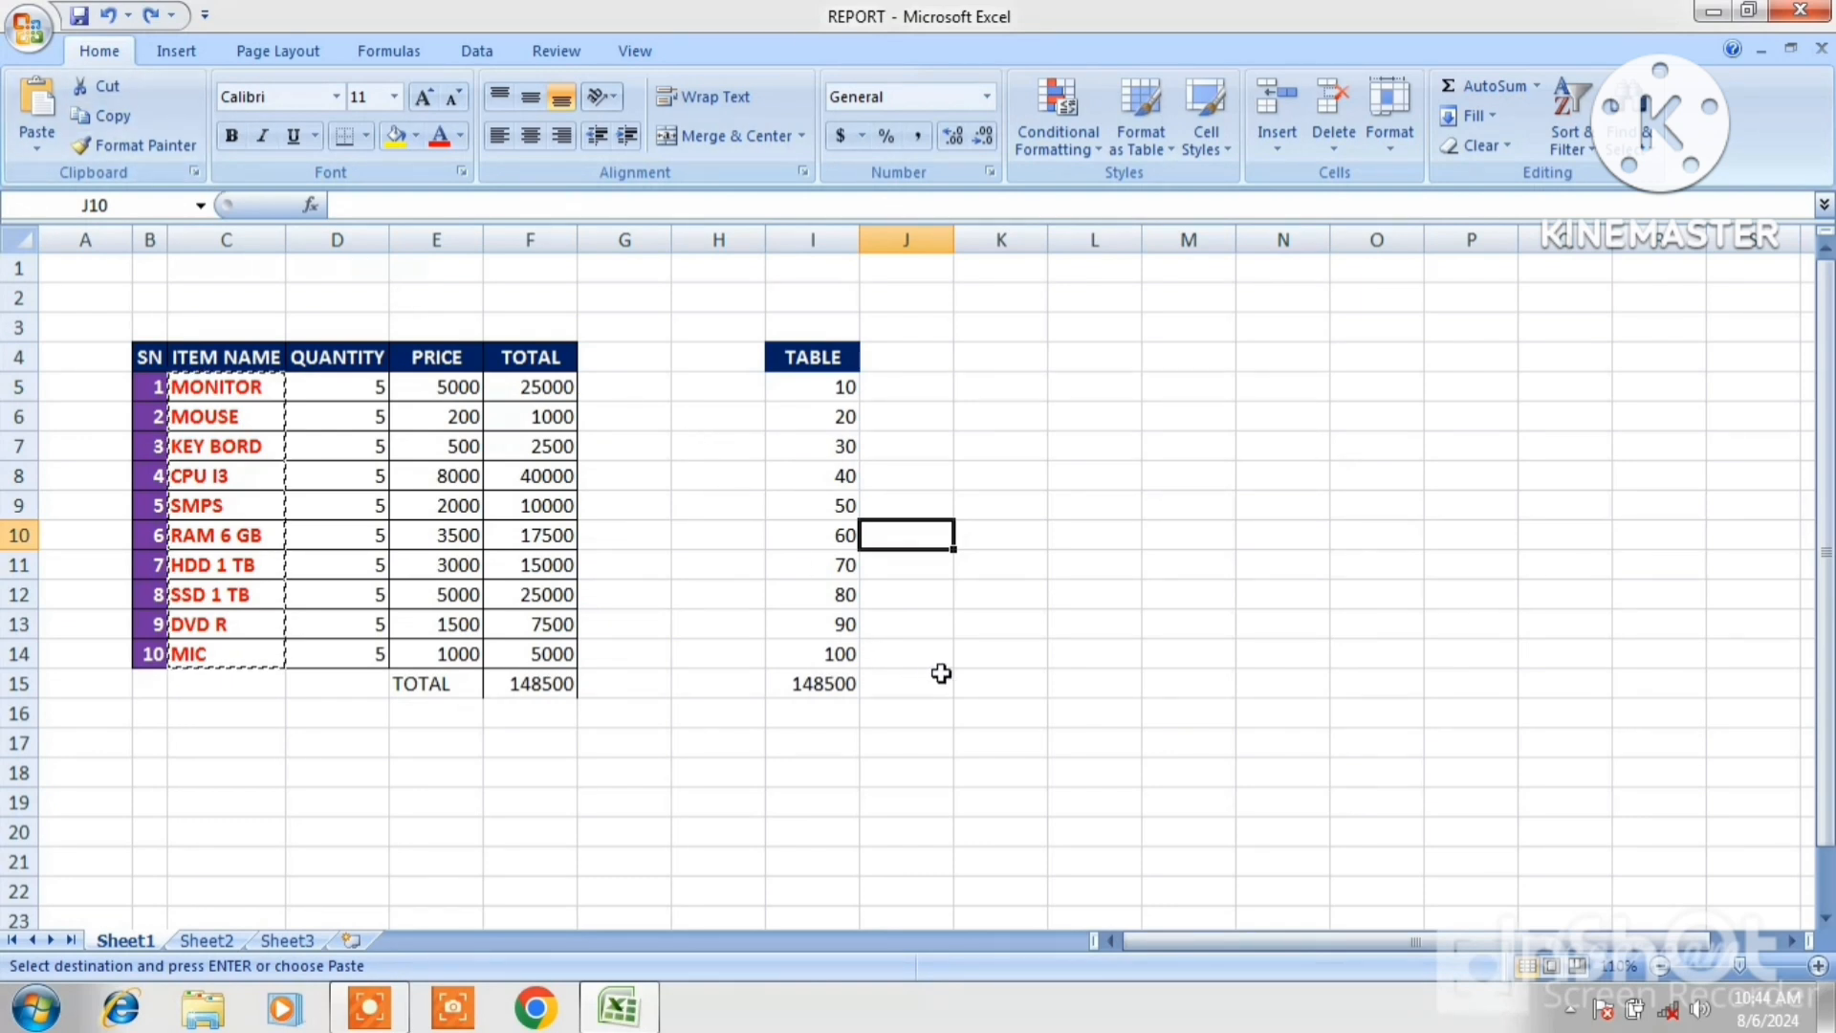
{"action": "key", "text": "Escape"}
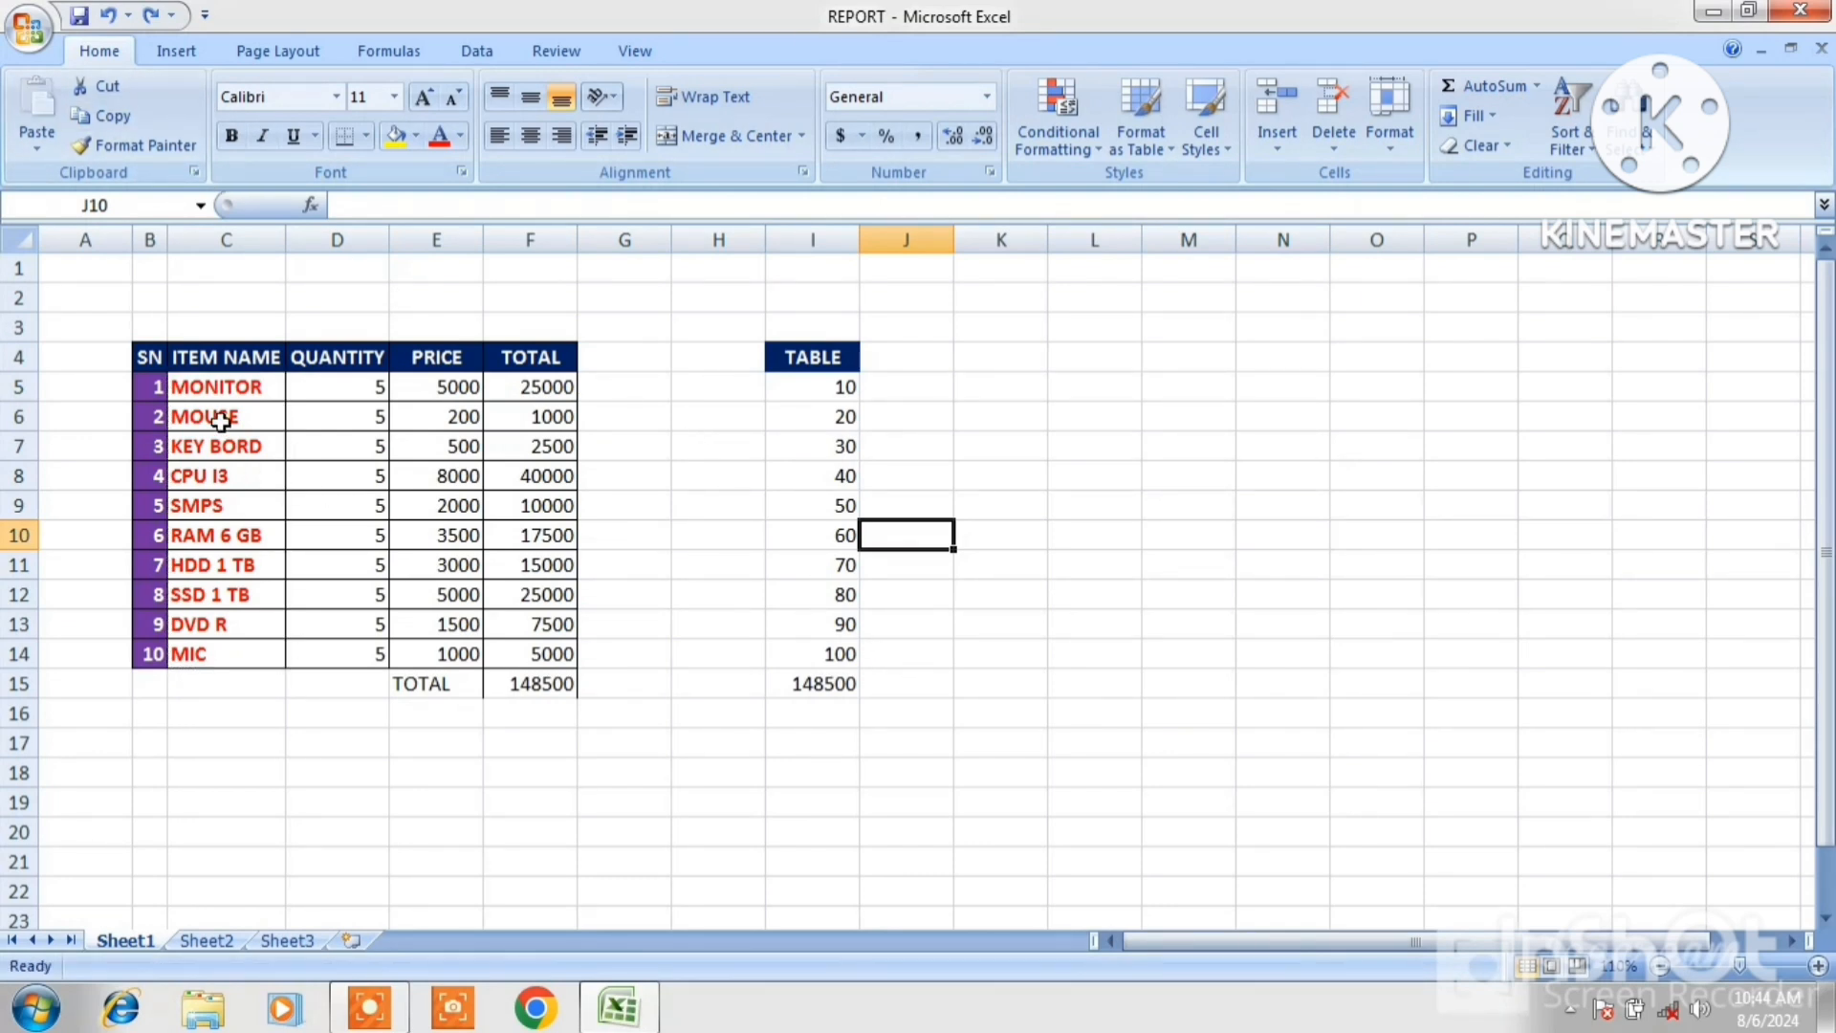
{"action": "key", "text": "ctrl+z"}
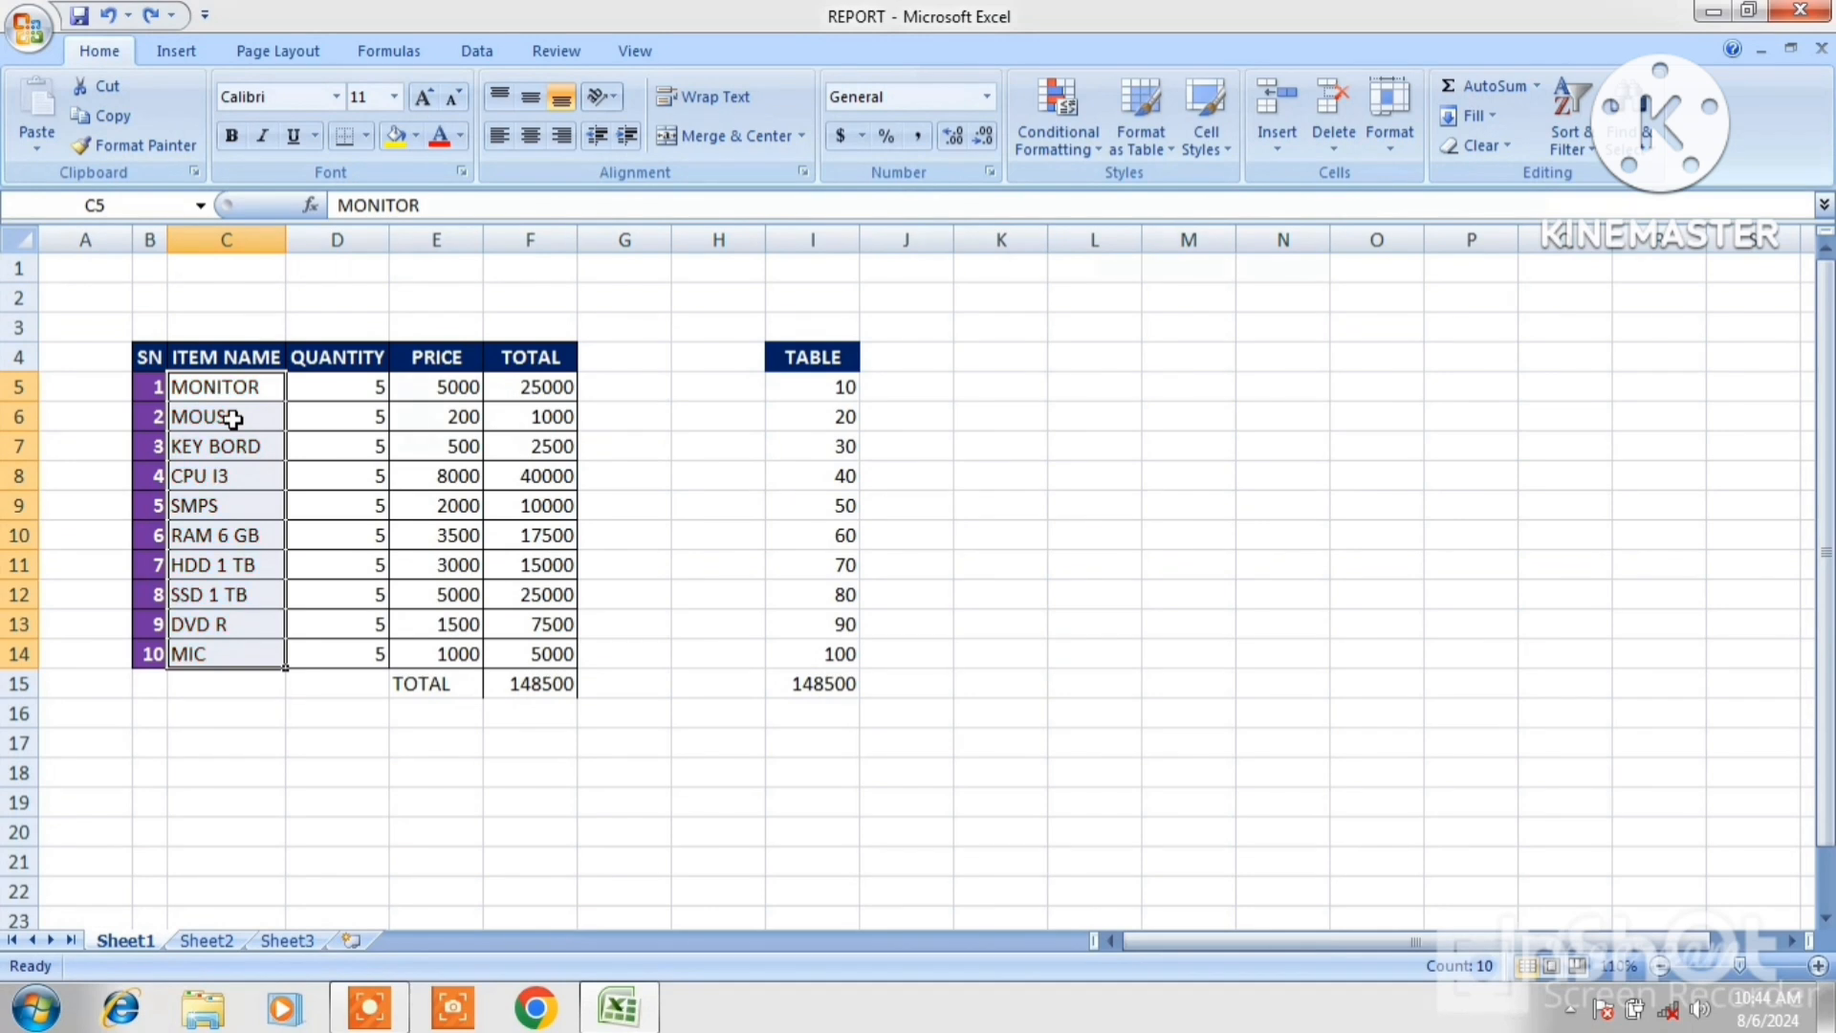
Insert a new comment on cell C6, the MOUSE item name.
{"action": "left_click", "coordinate": [233, 418]}
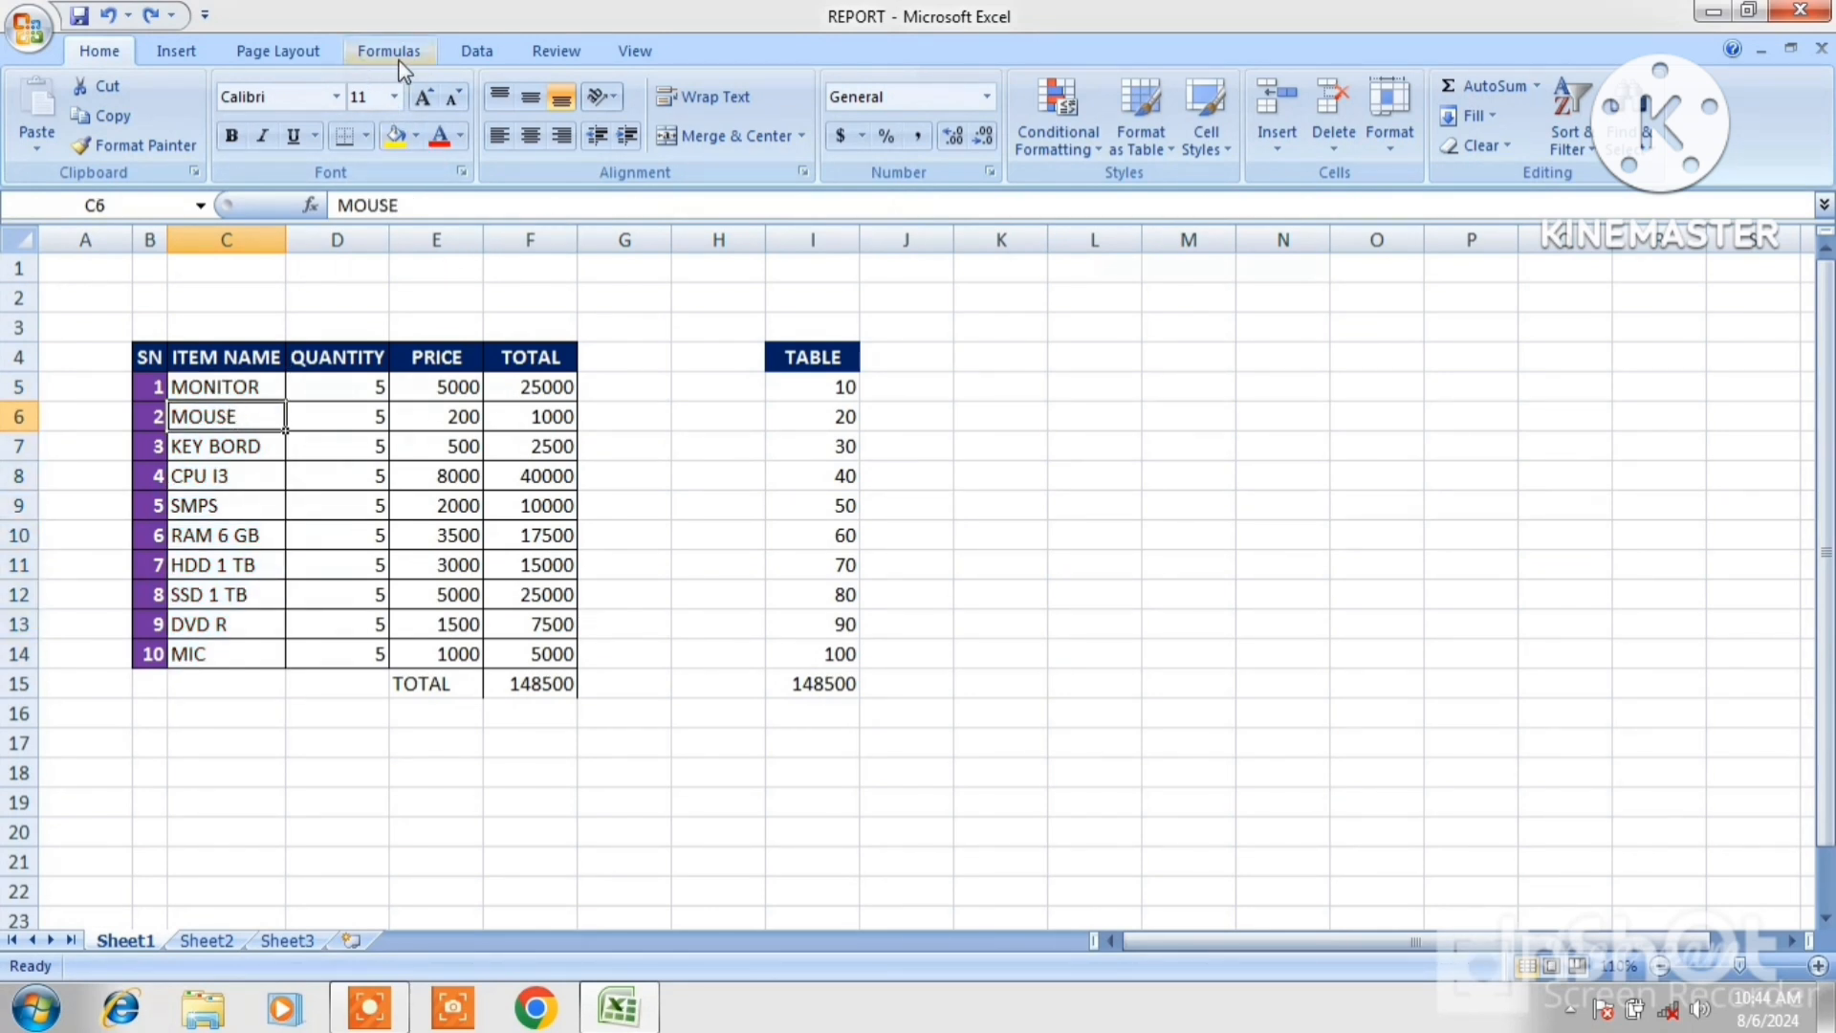
{"action": "left_click", "coordinate": [562, 51]}
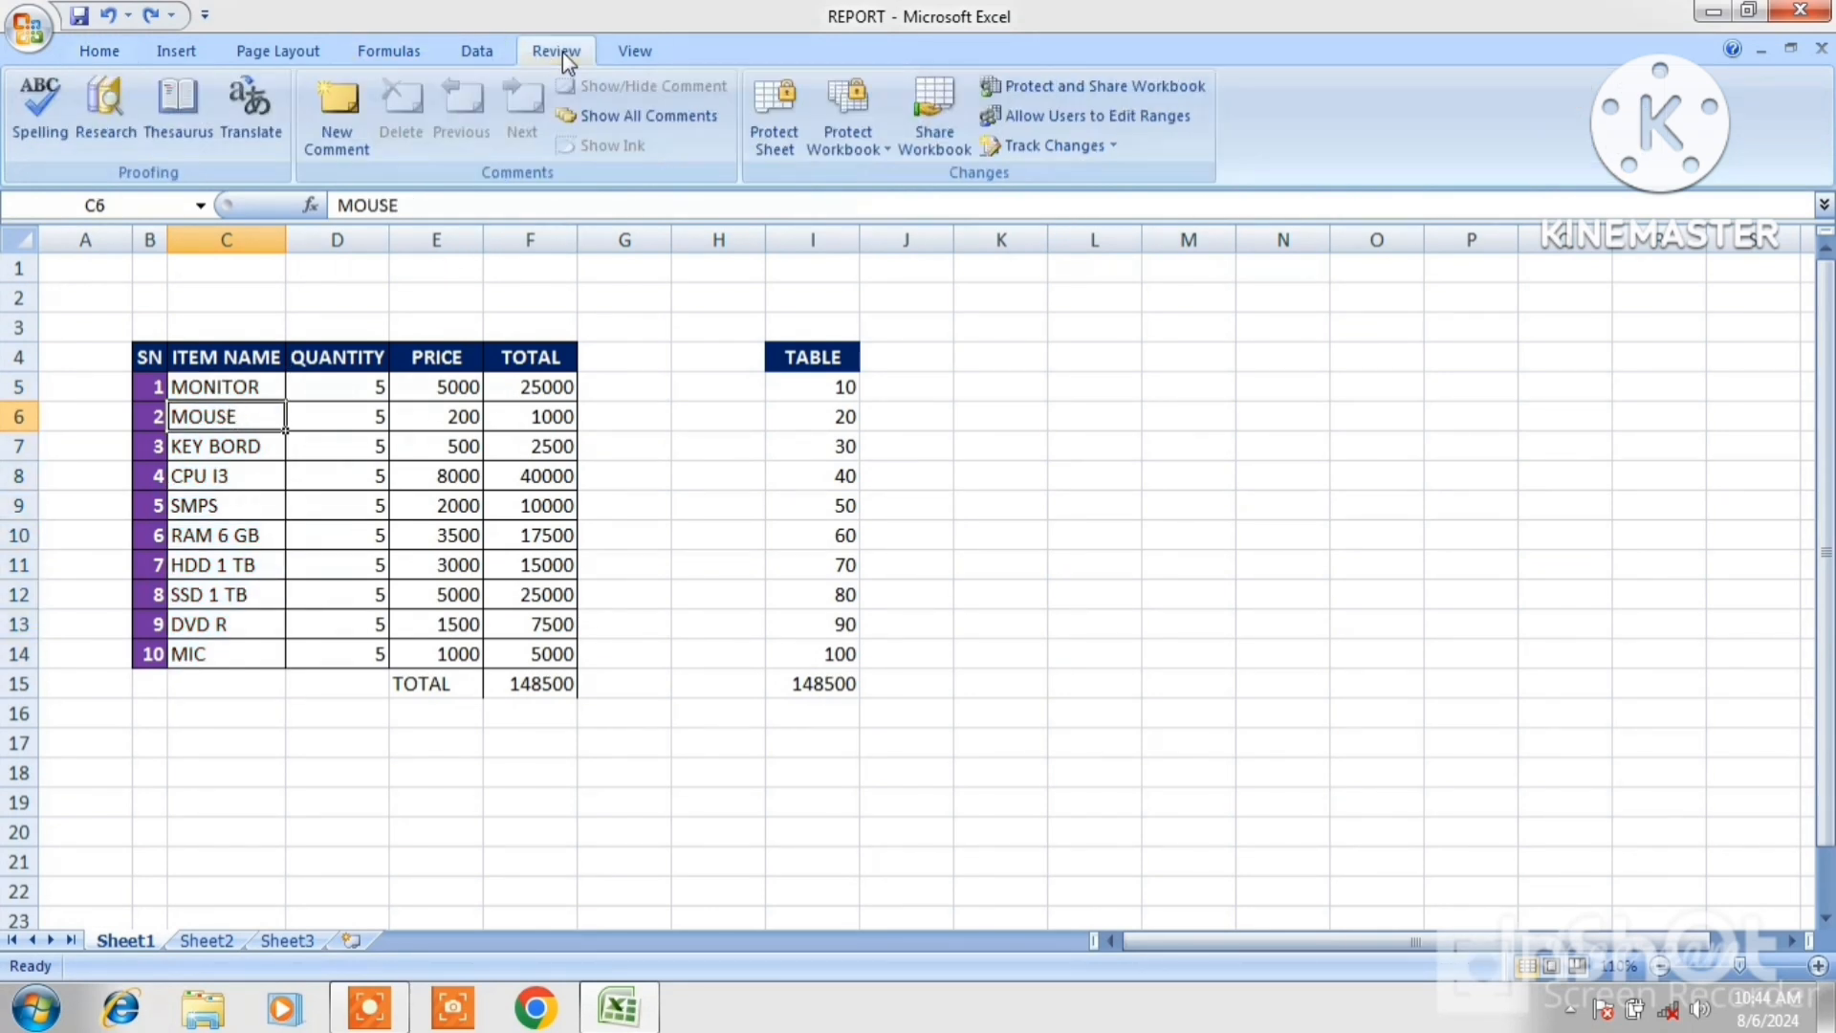
{"action": "left_click", "coordinate": [343, 120]}
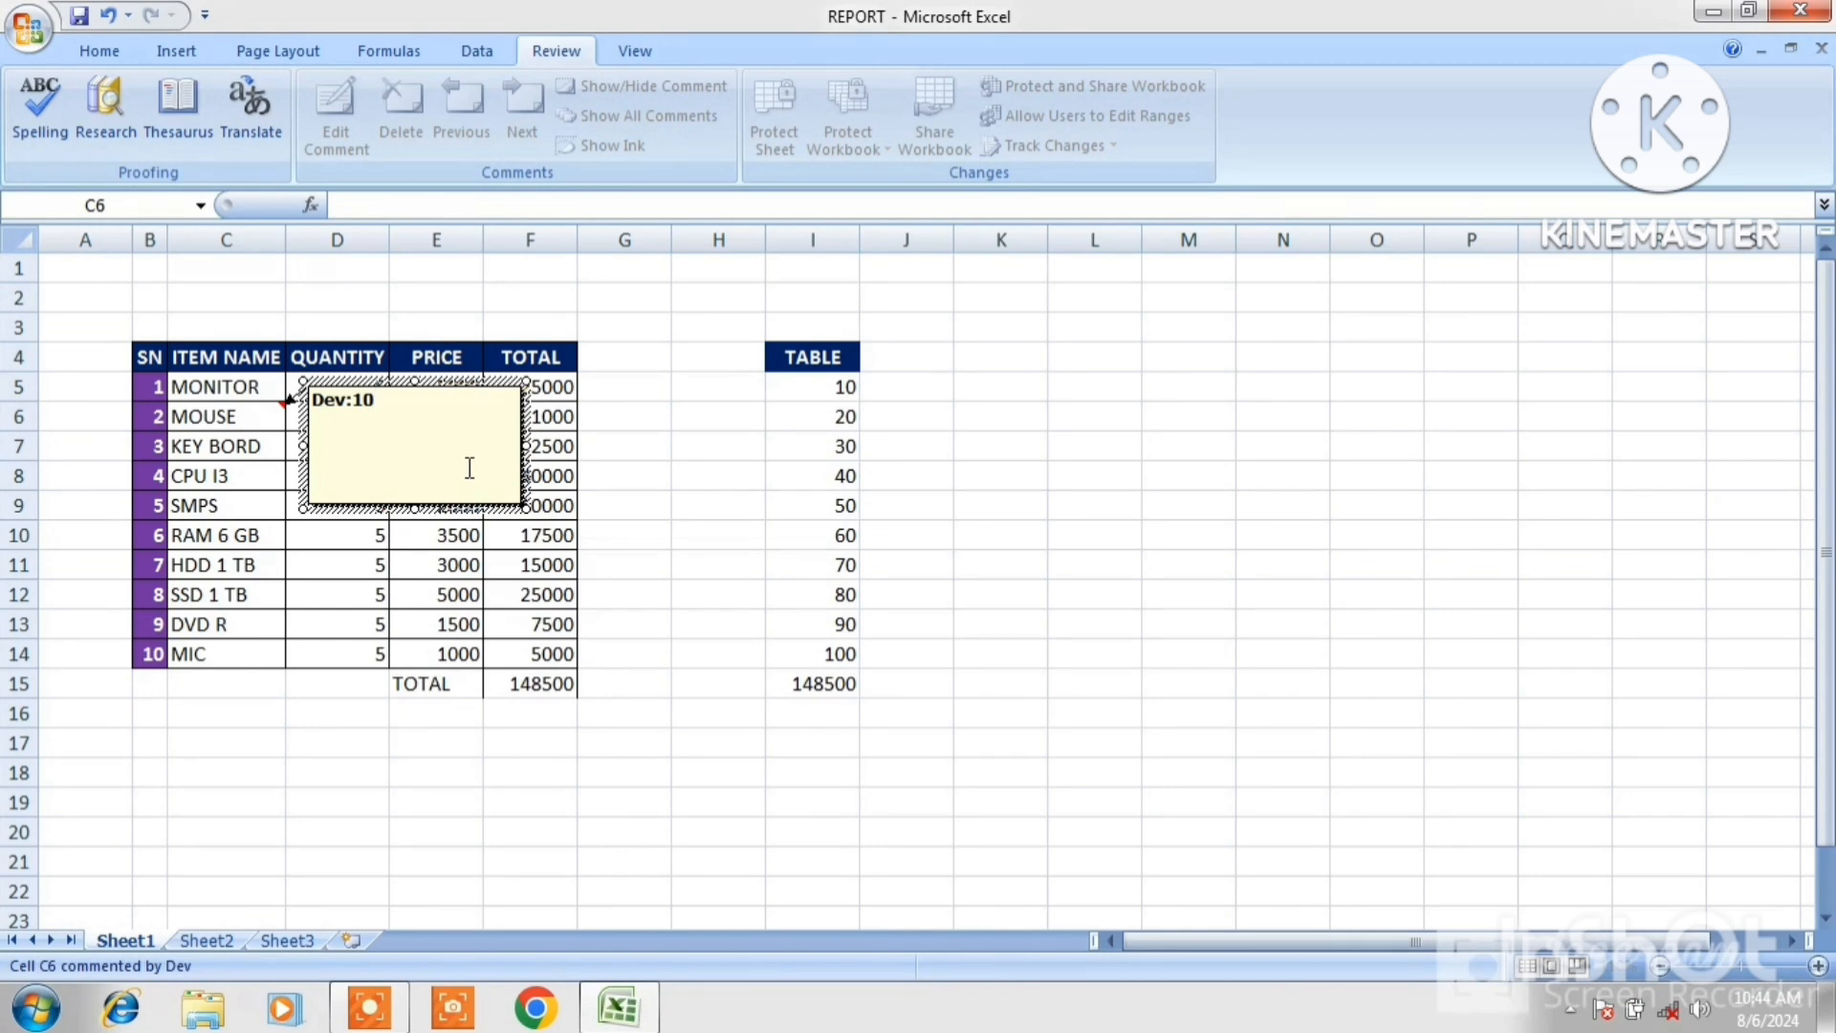
{"action": "left_click", "coordinate": [1046, 519]}
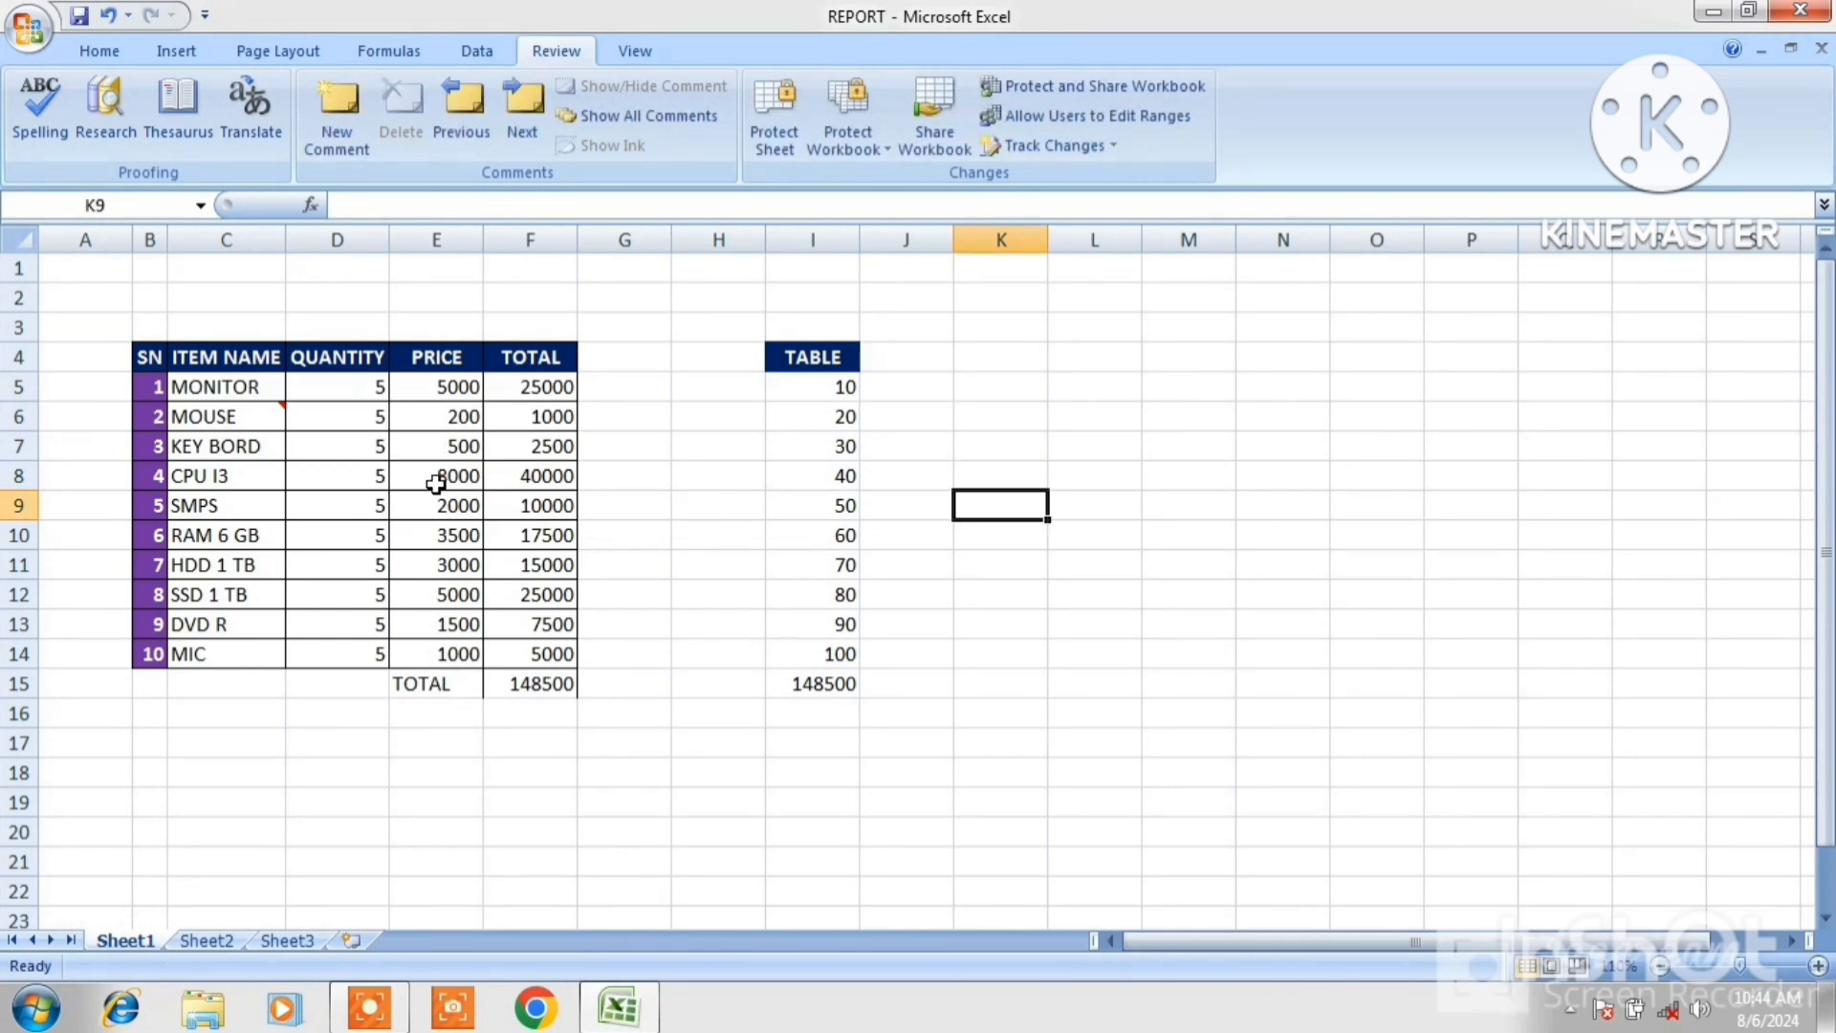
Copy C5:C14 and paste only its comments onto I5:I14 with Paste Special Comments.
{"action": "mouse_move", "coordinate": [243, 425]}
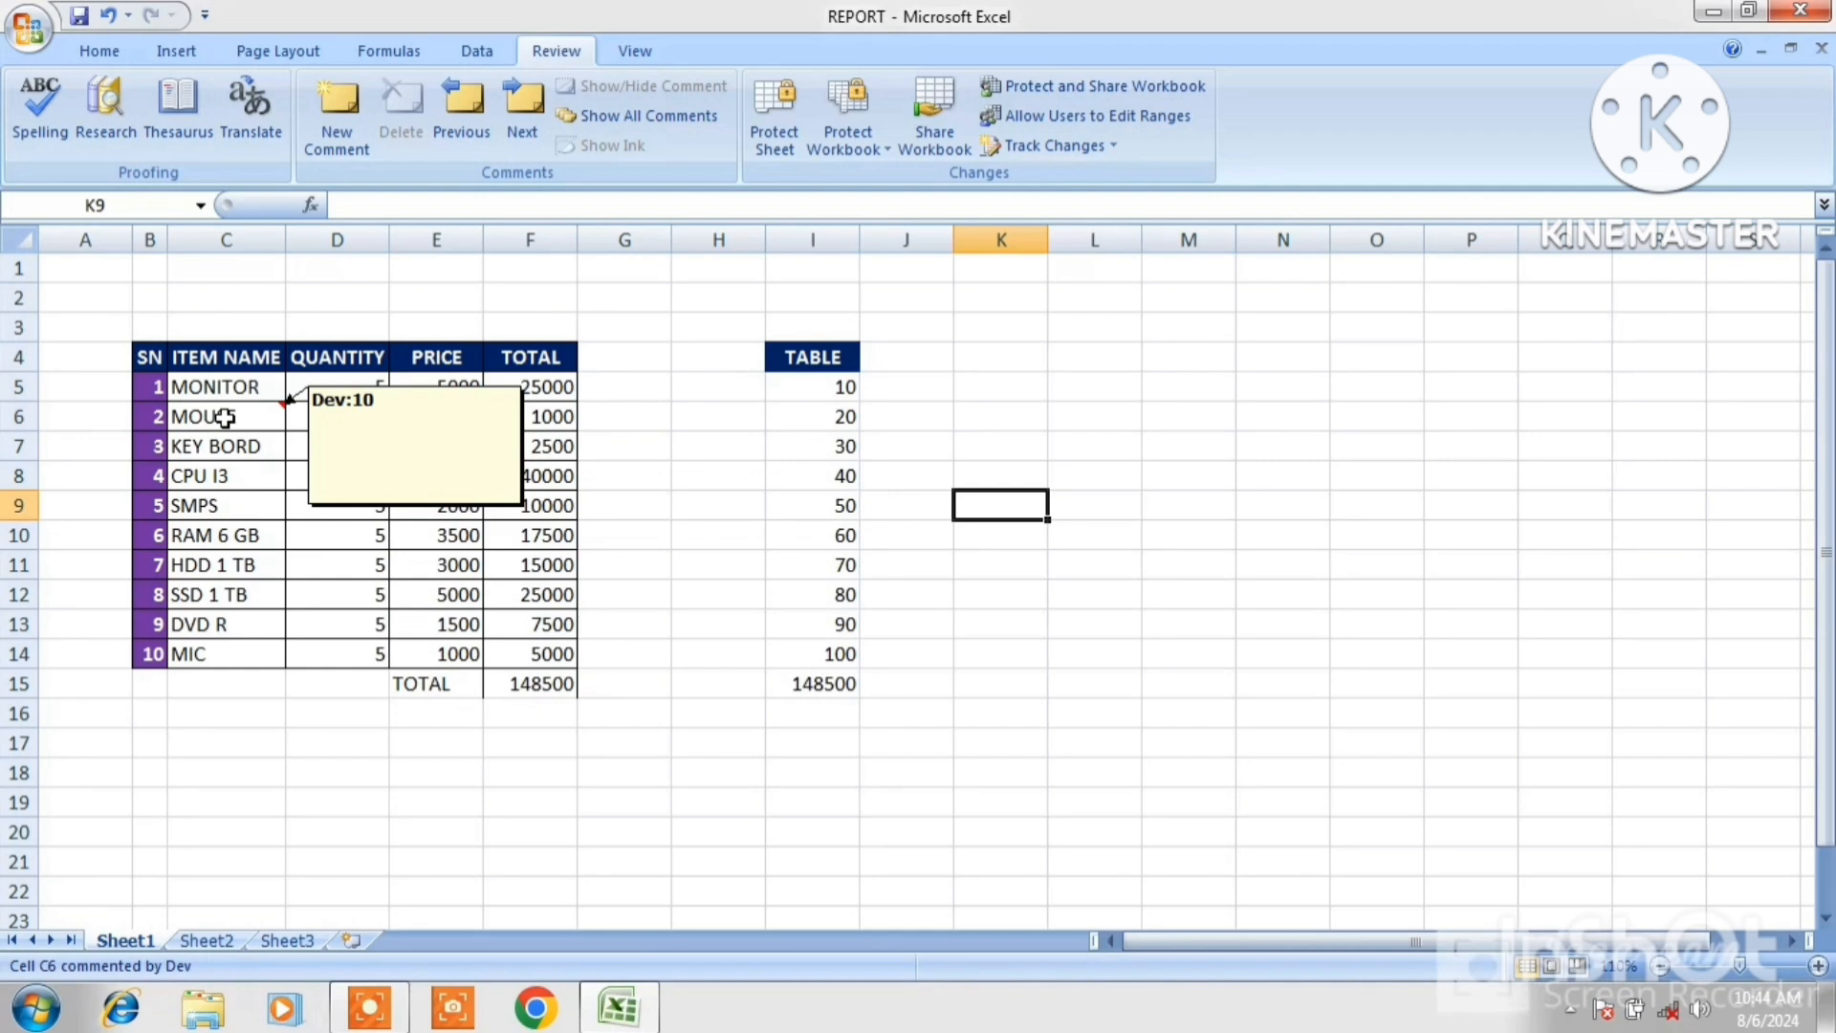
{"action": "left_click_drag", "start_coordinate": [233, 387], "coordinate": [238, 657]}
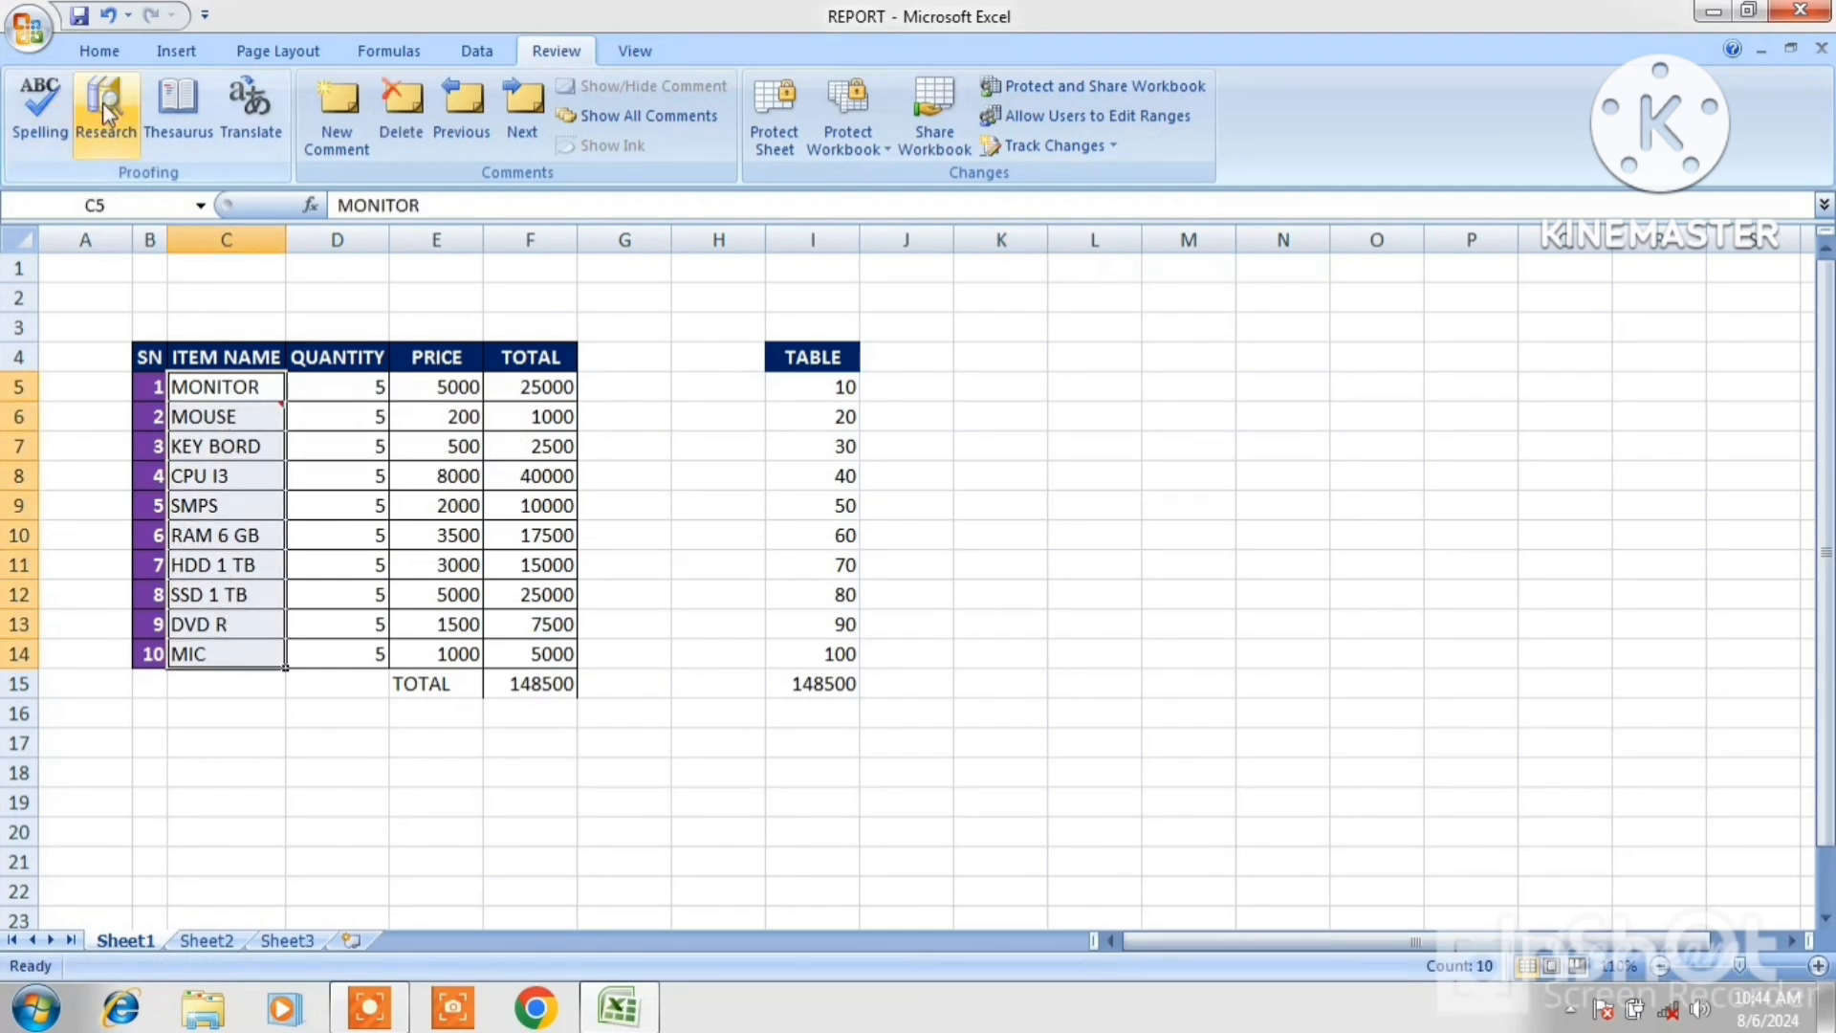
{"action": "left_click", "coordinate": [82, 56]}
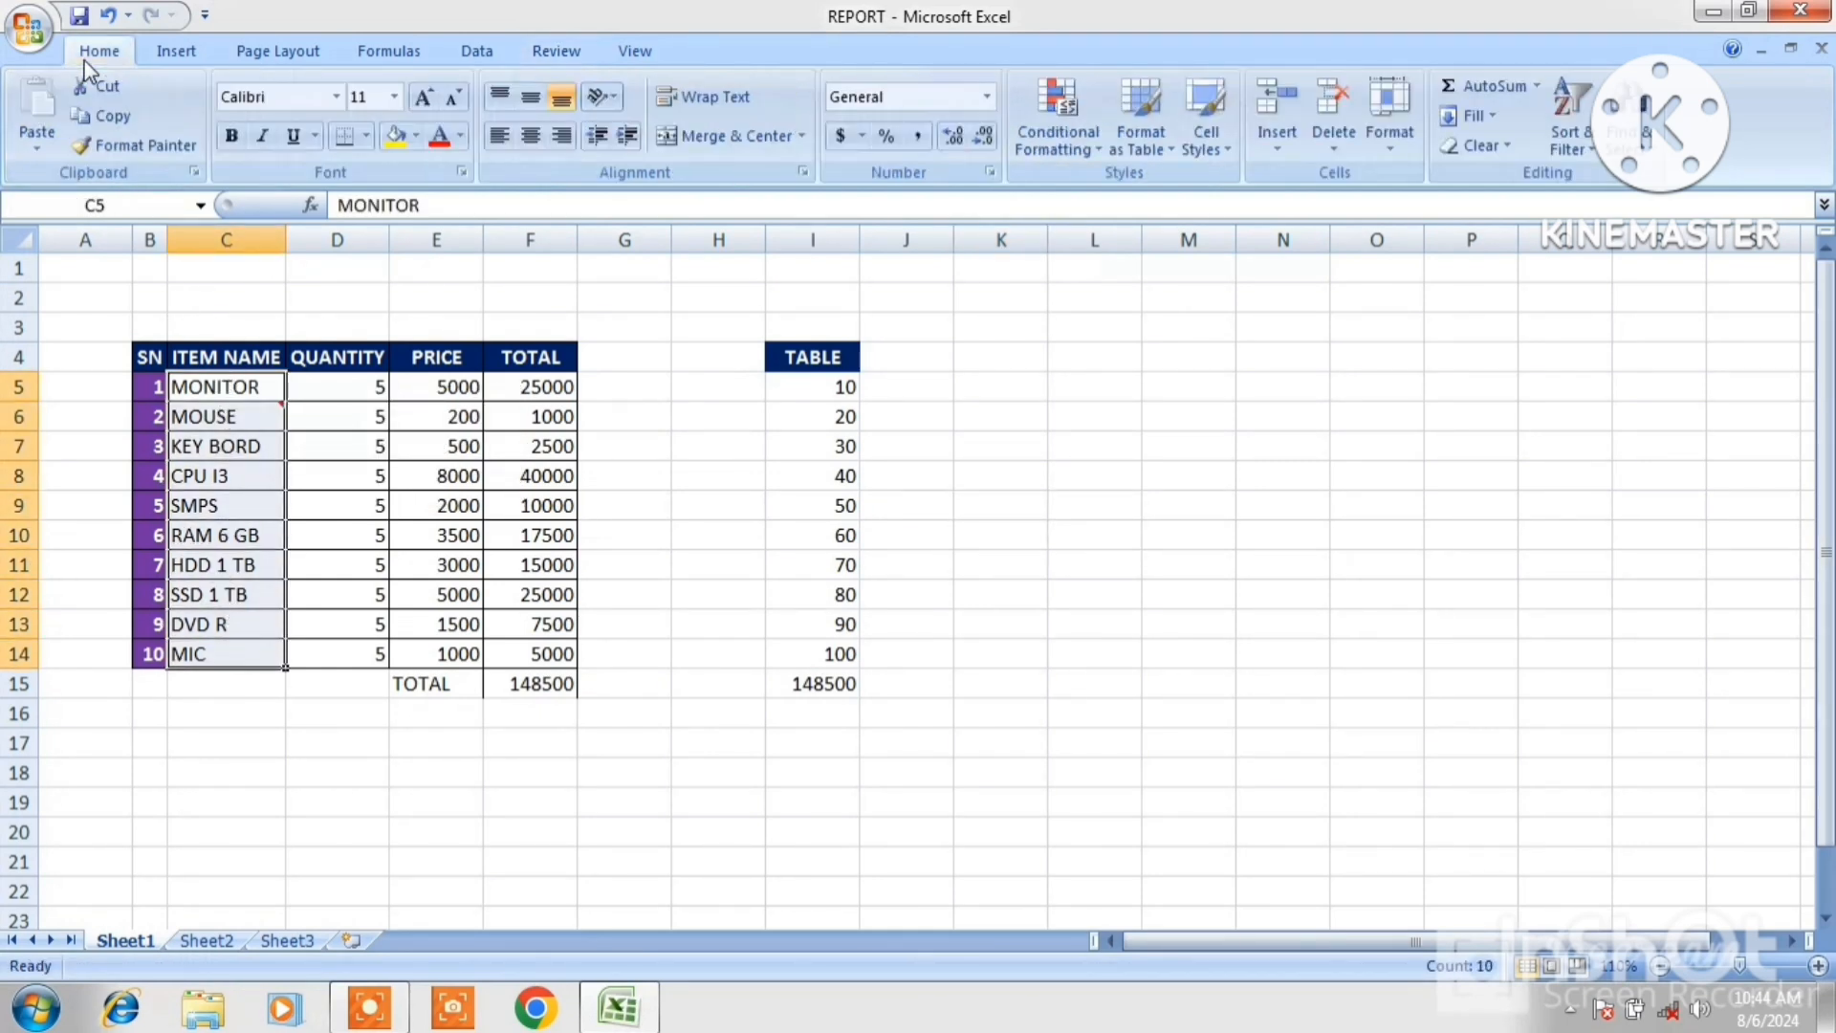
{"action": "left_click", "coordinate": [106, 113]}
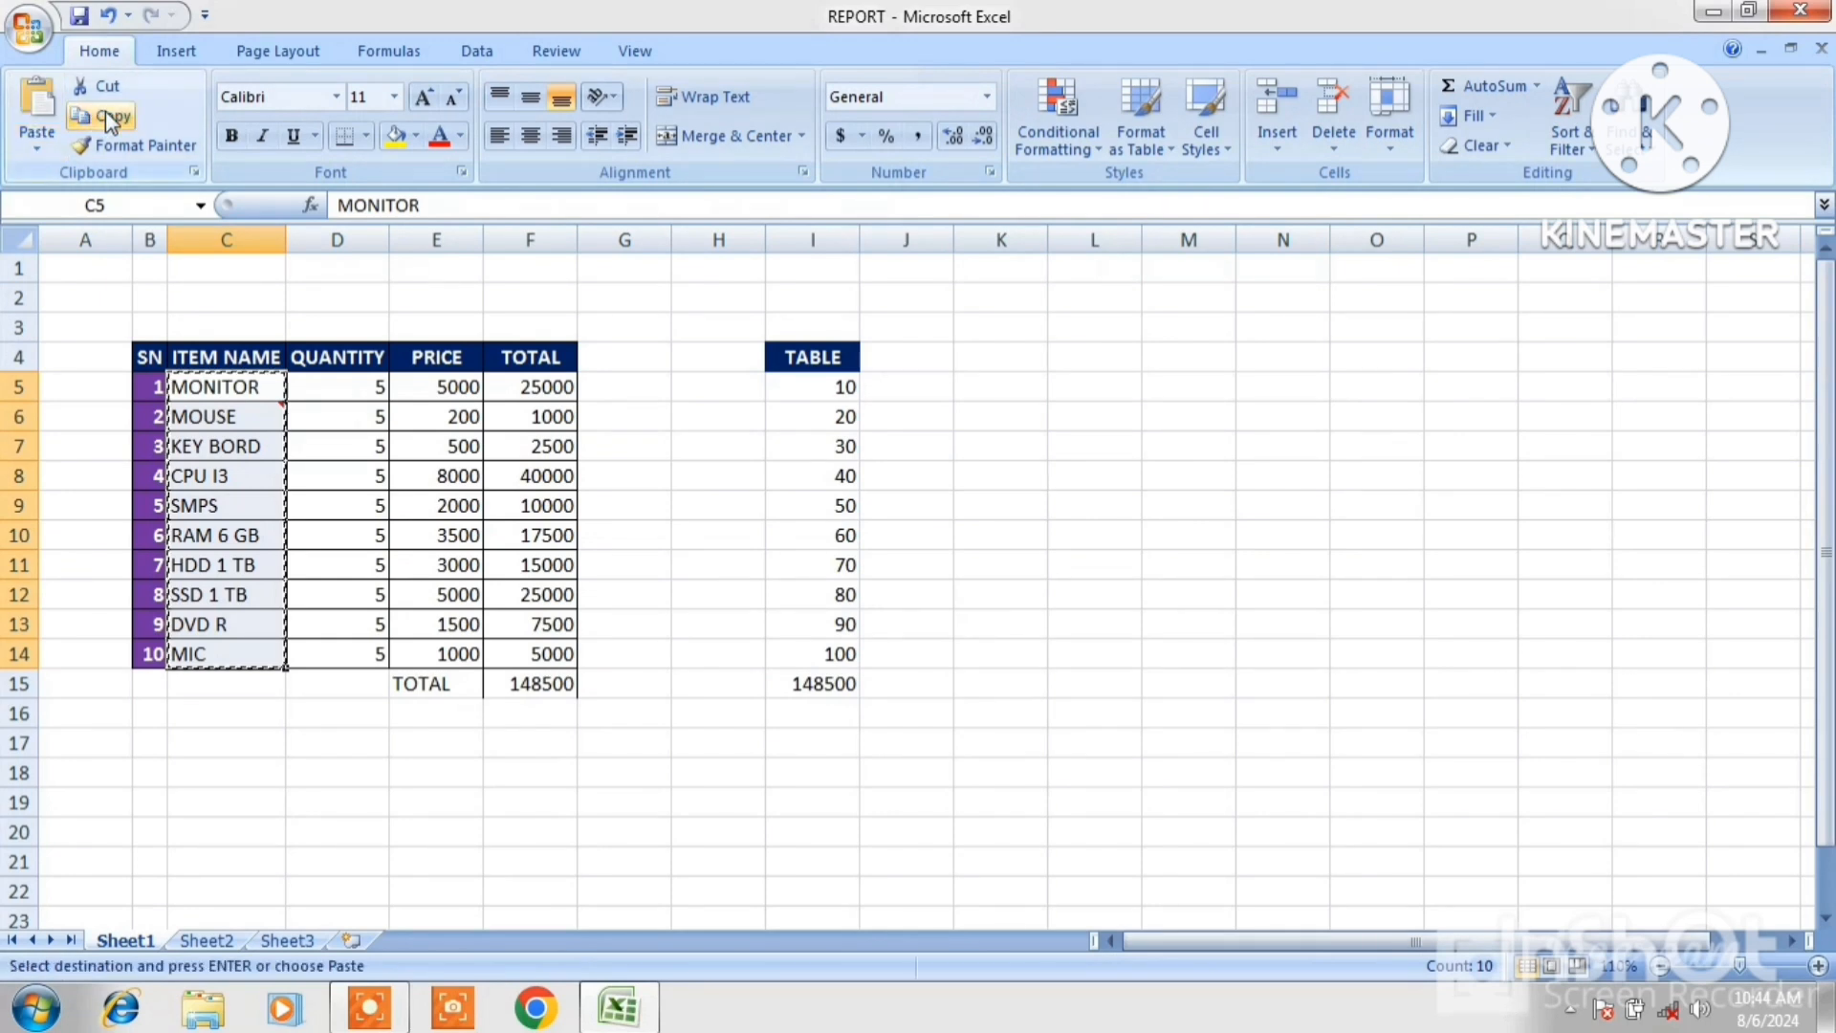
{"action": "left_click", "coordinate": [822, 387]}
{"action": "left_click_drag", "start_coordinate": [823, 387], "coordinate": [832, 650]}
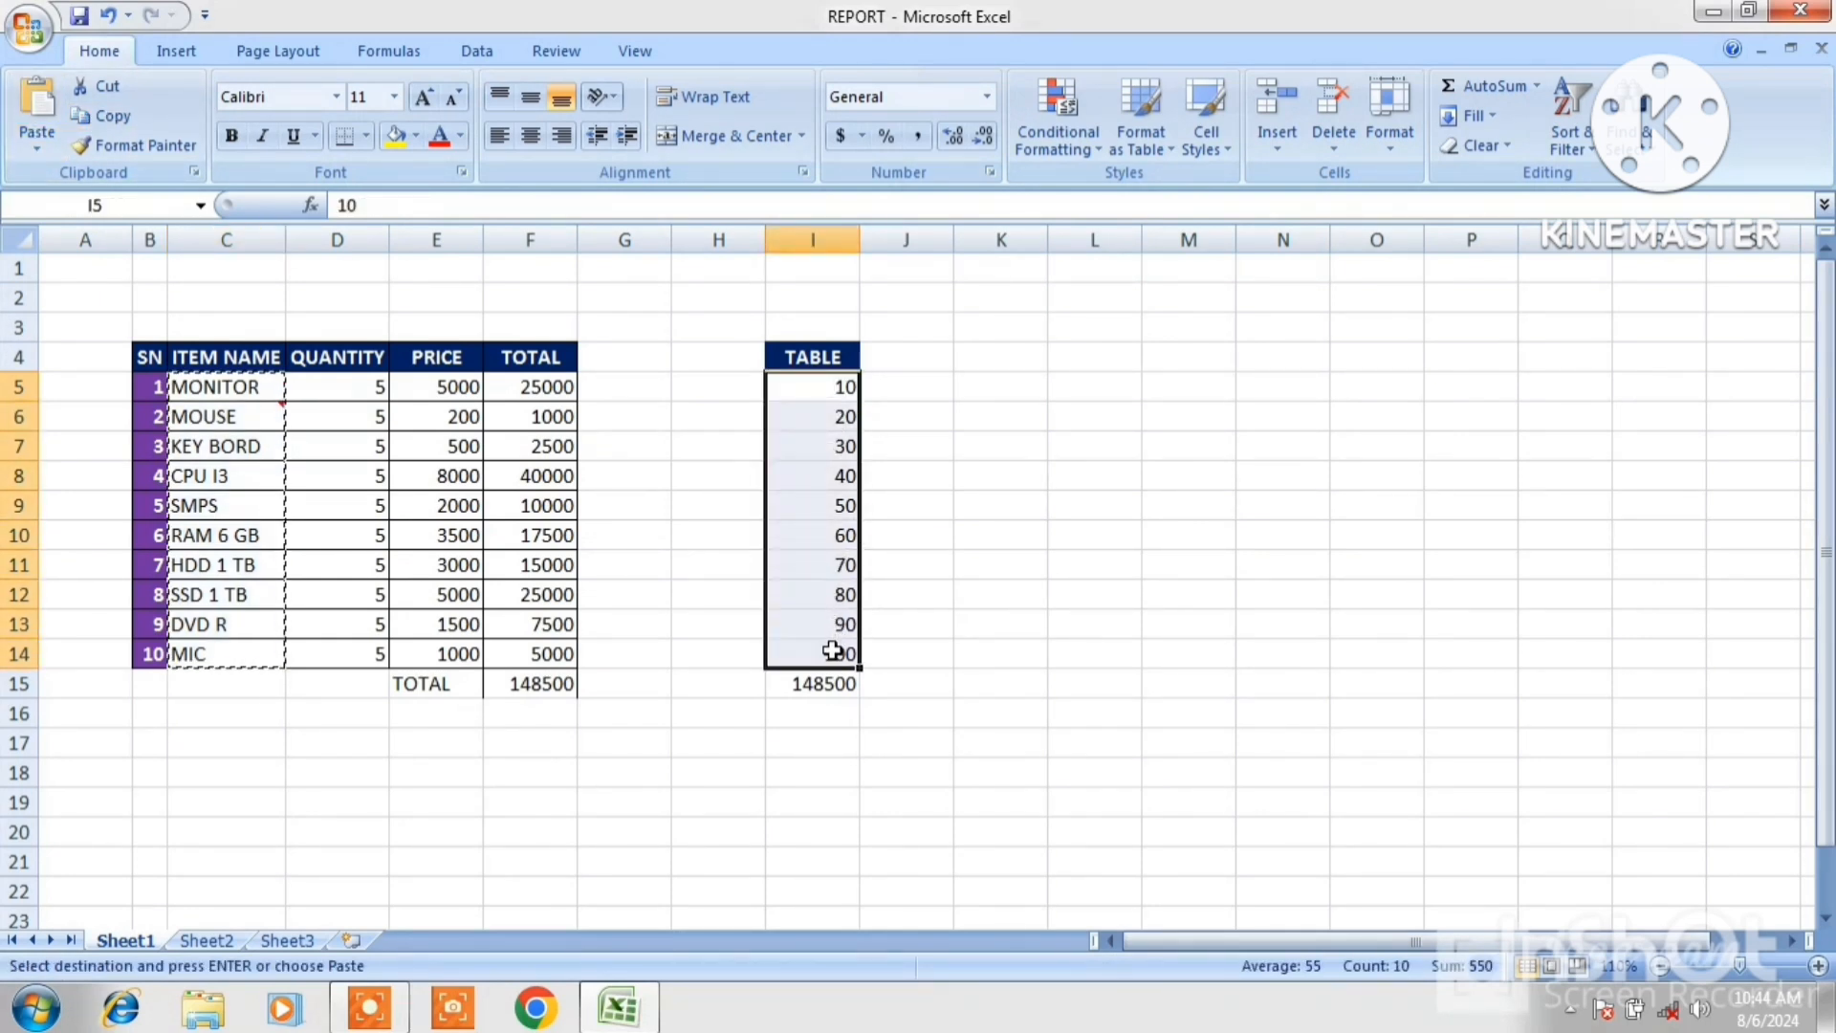
{"action": "left_click", "coordinate": [26, 157]}
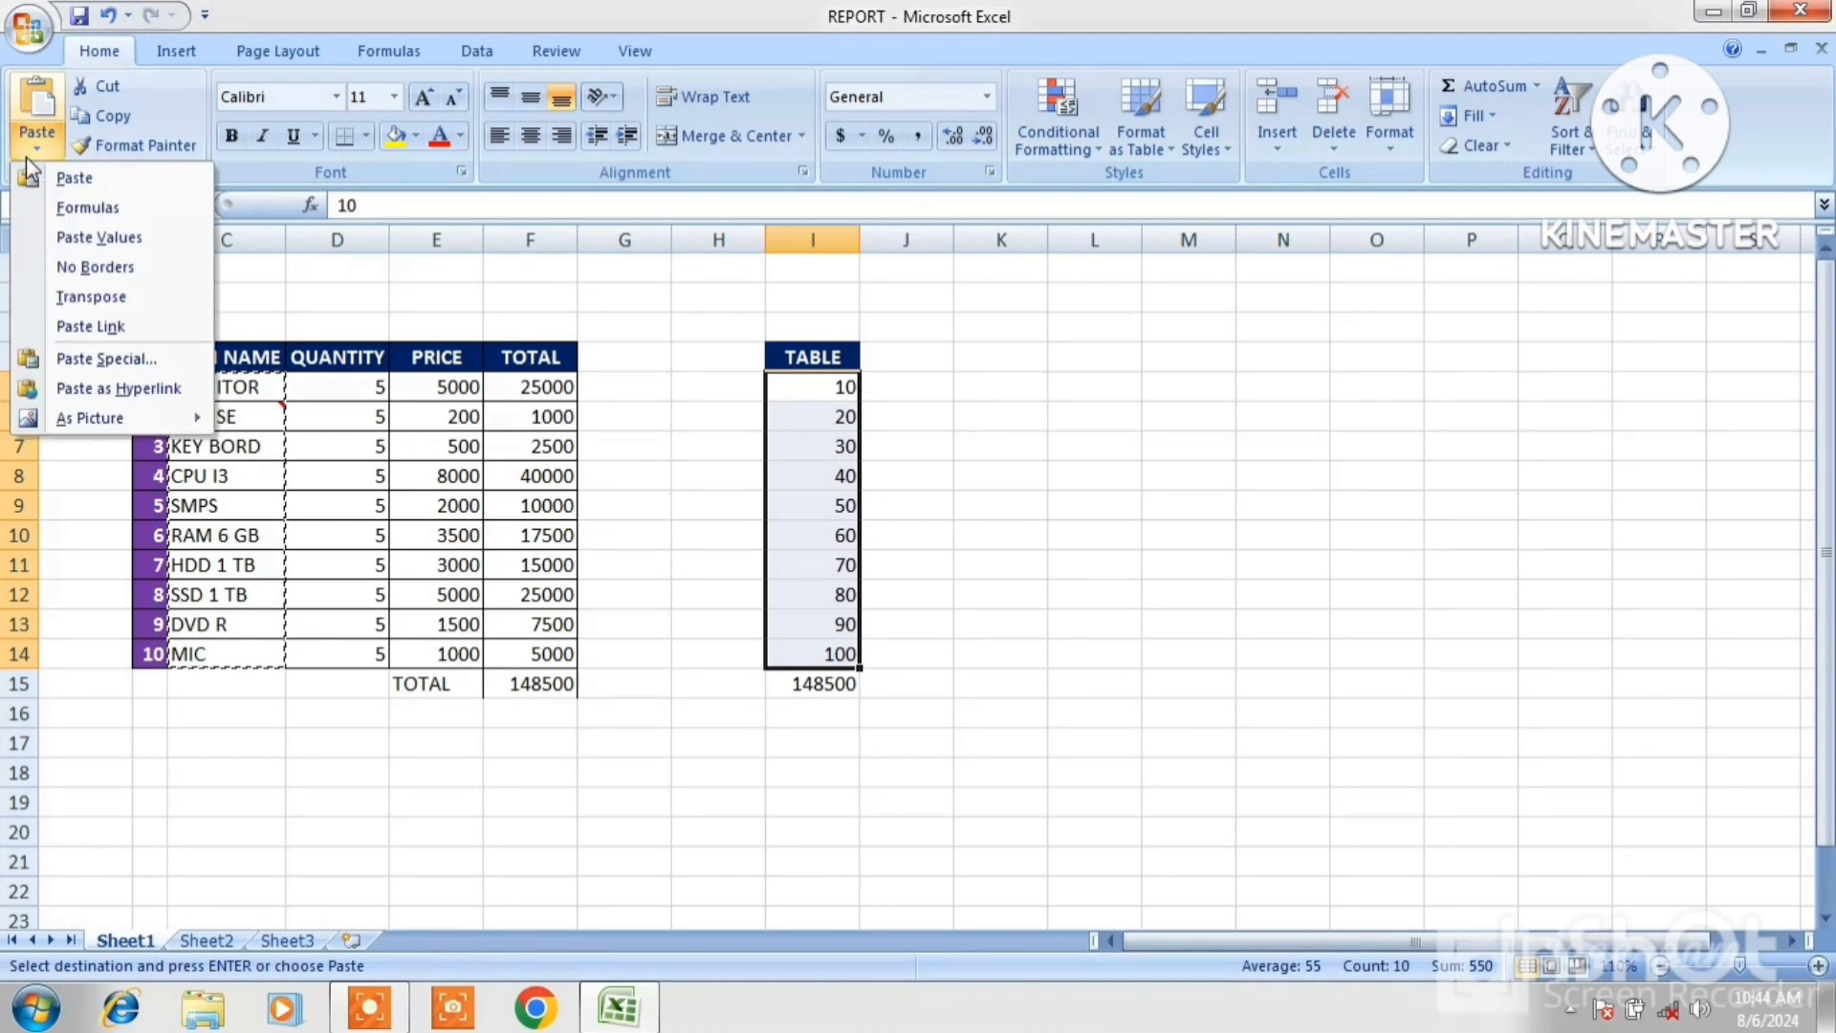
{"action": "left_click", "coordinate": [105, 360]}
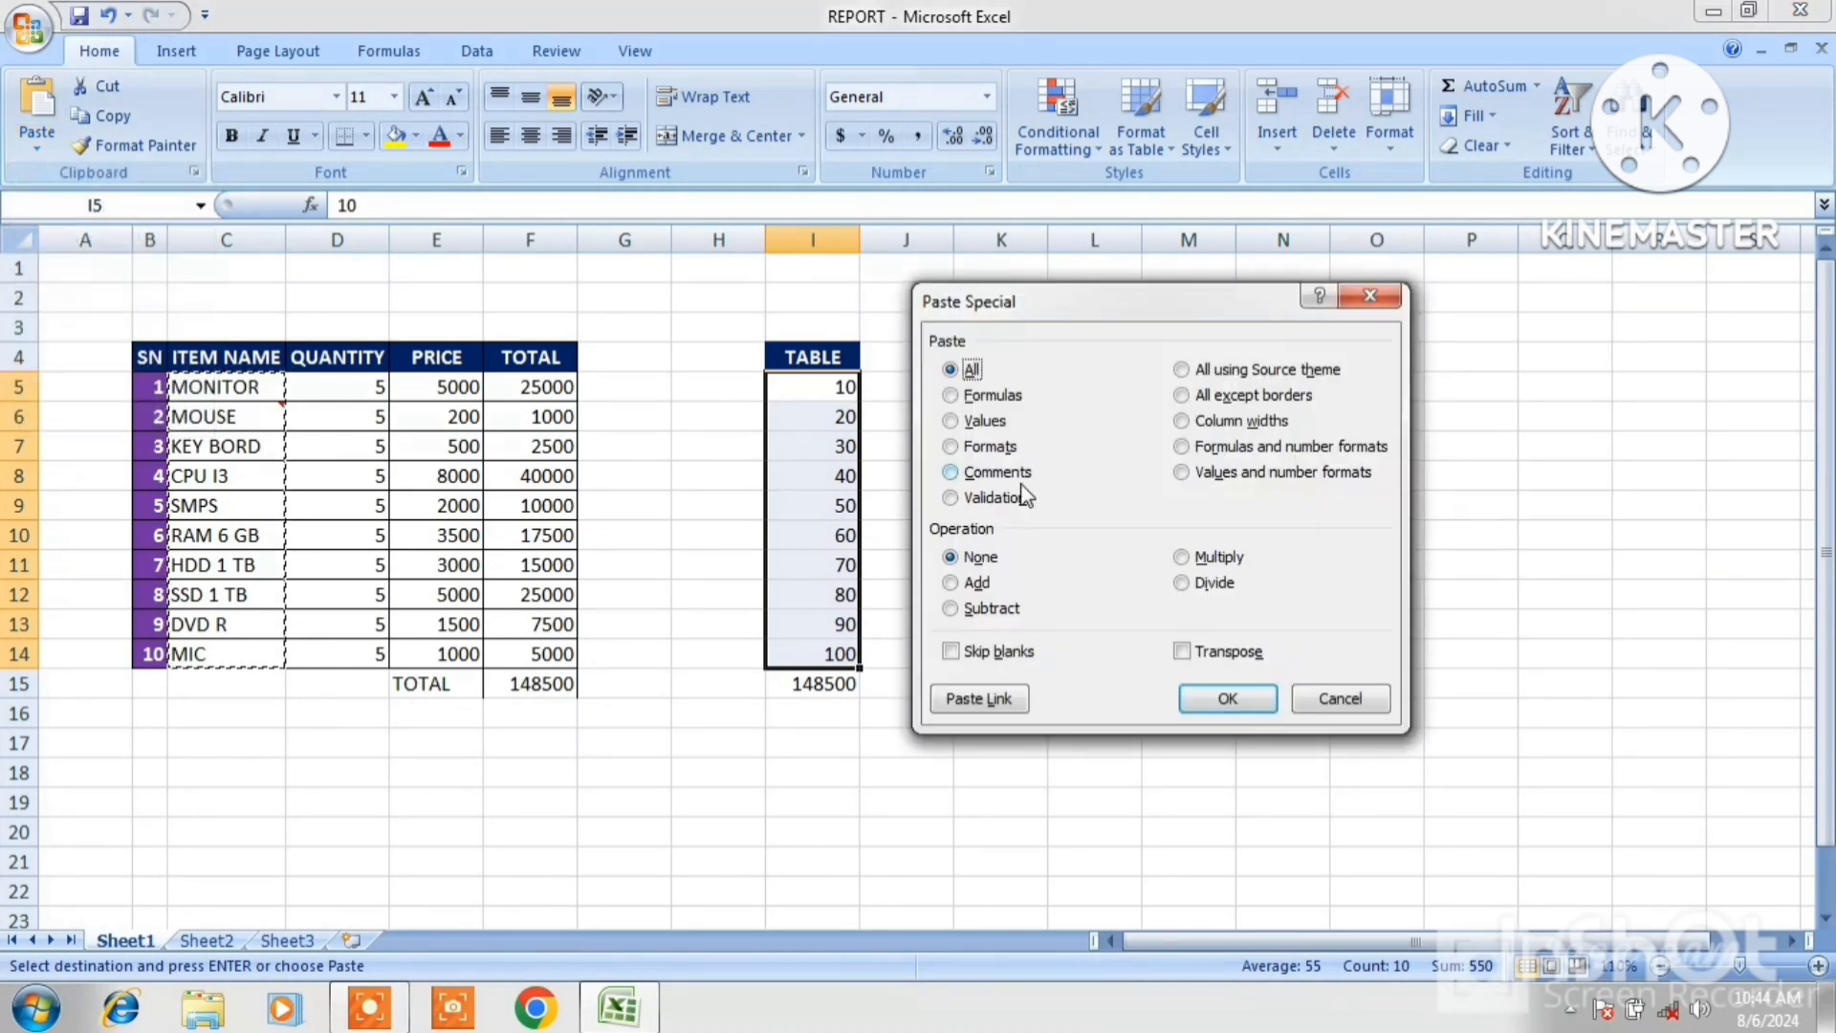
{"action": "left_click", "coordinate": [951, 478]}
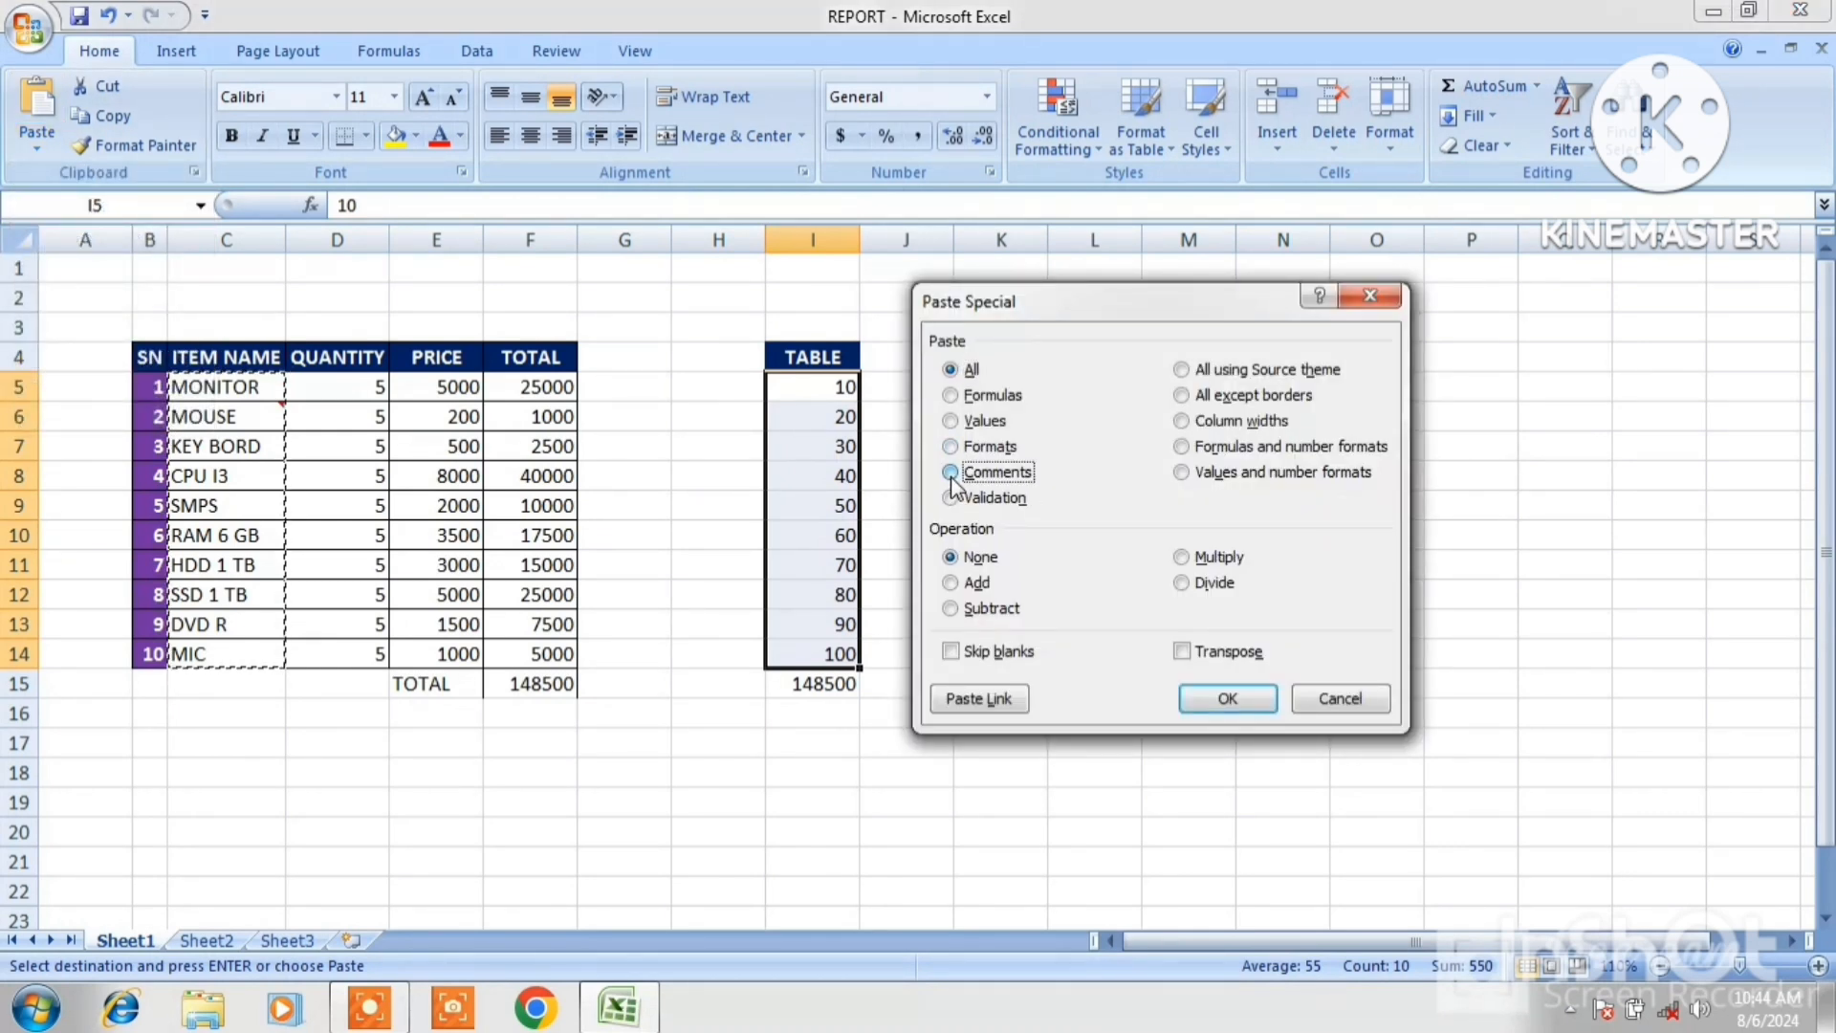
{"action": "left_click", "coordinate": [1228, 704]}
{"action": "mouse_move", "coordinate": [848, 414]}
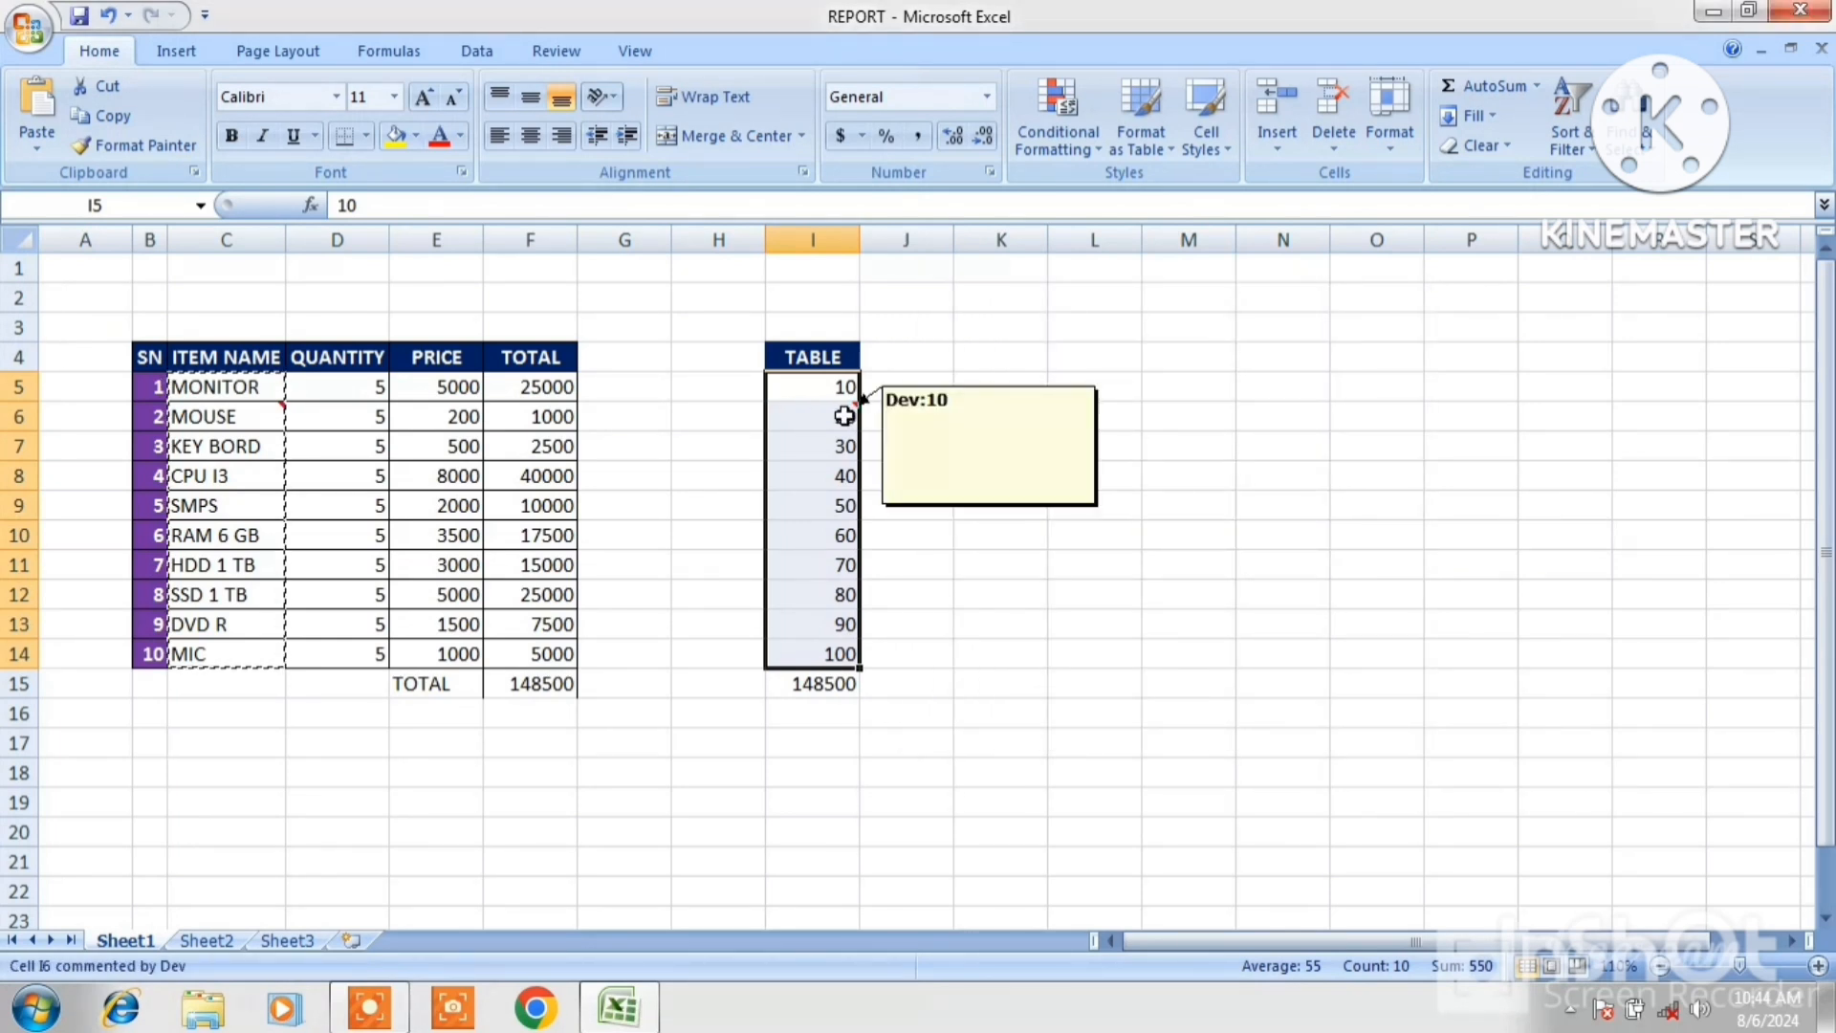
Undo the last two comment-related changes on the sheet.
{"action": "left_click", "coordinate": [1178, 472]}
{"action": "key", "text": "ctrl+z"}
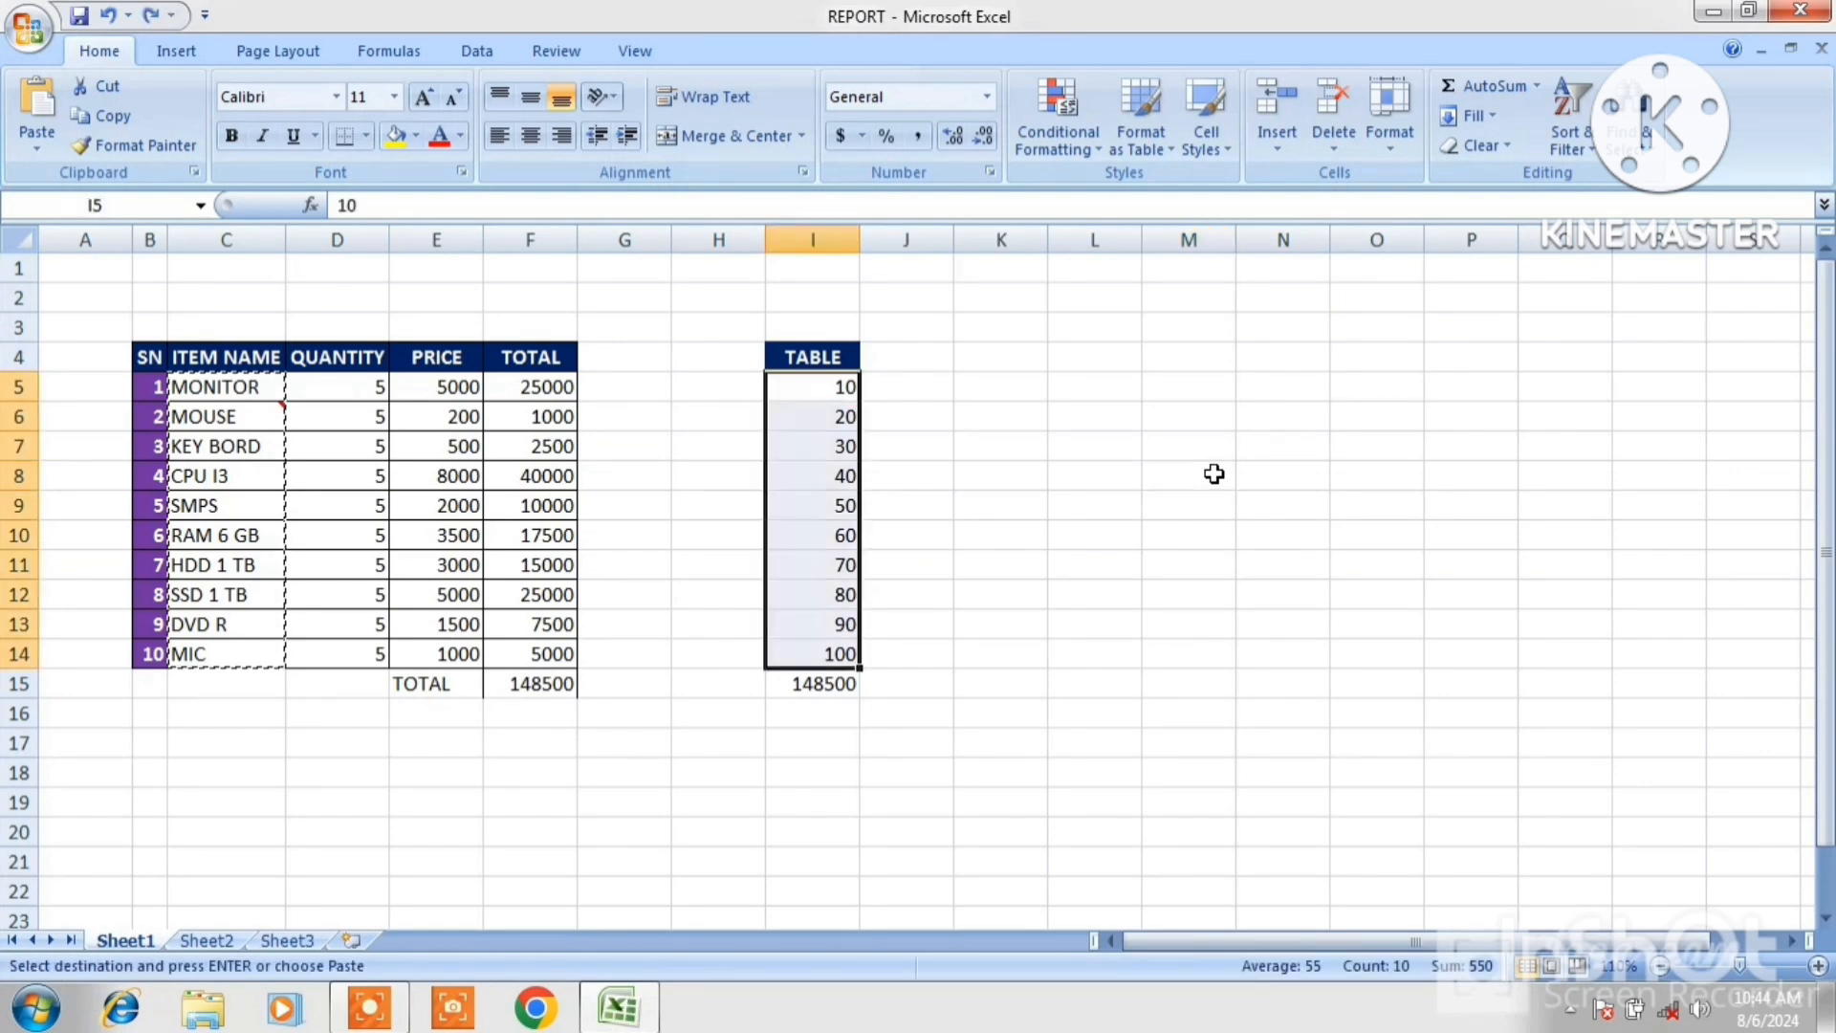
{"action": "key", "text": "ctrl+z"}
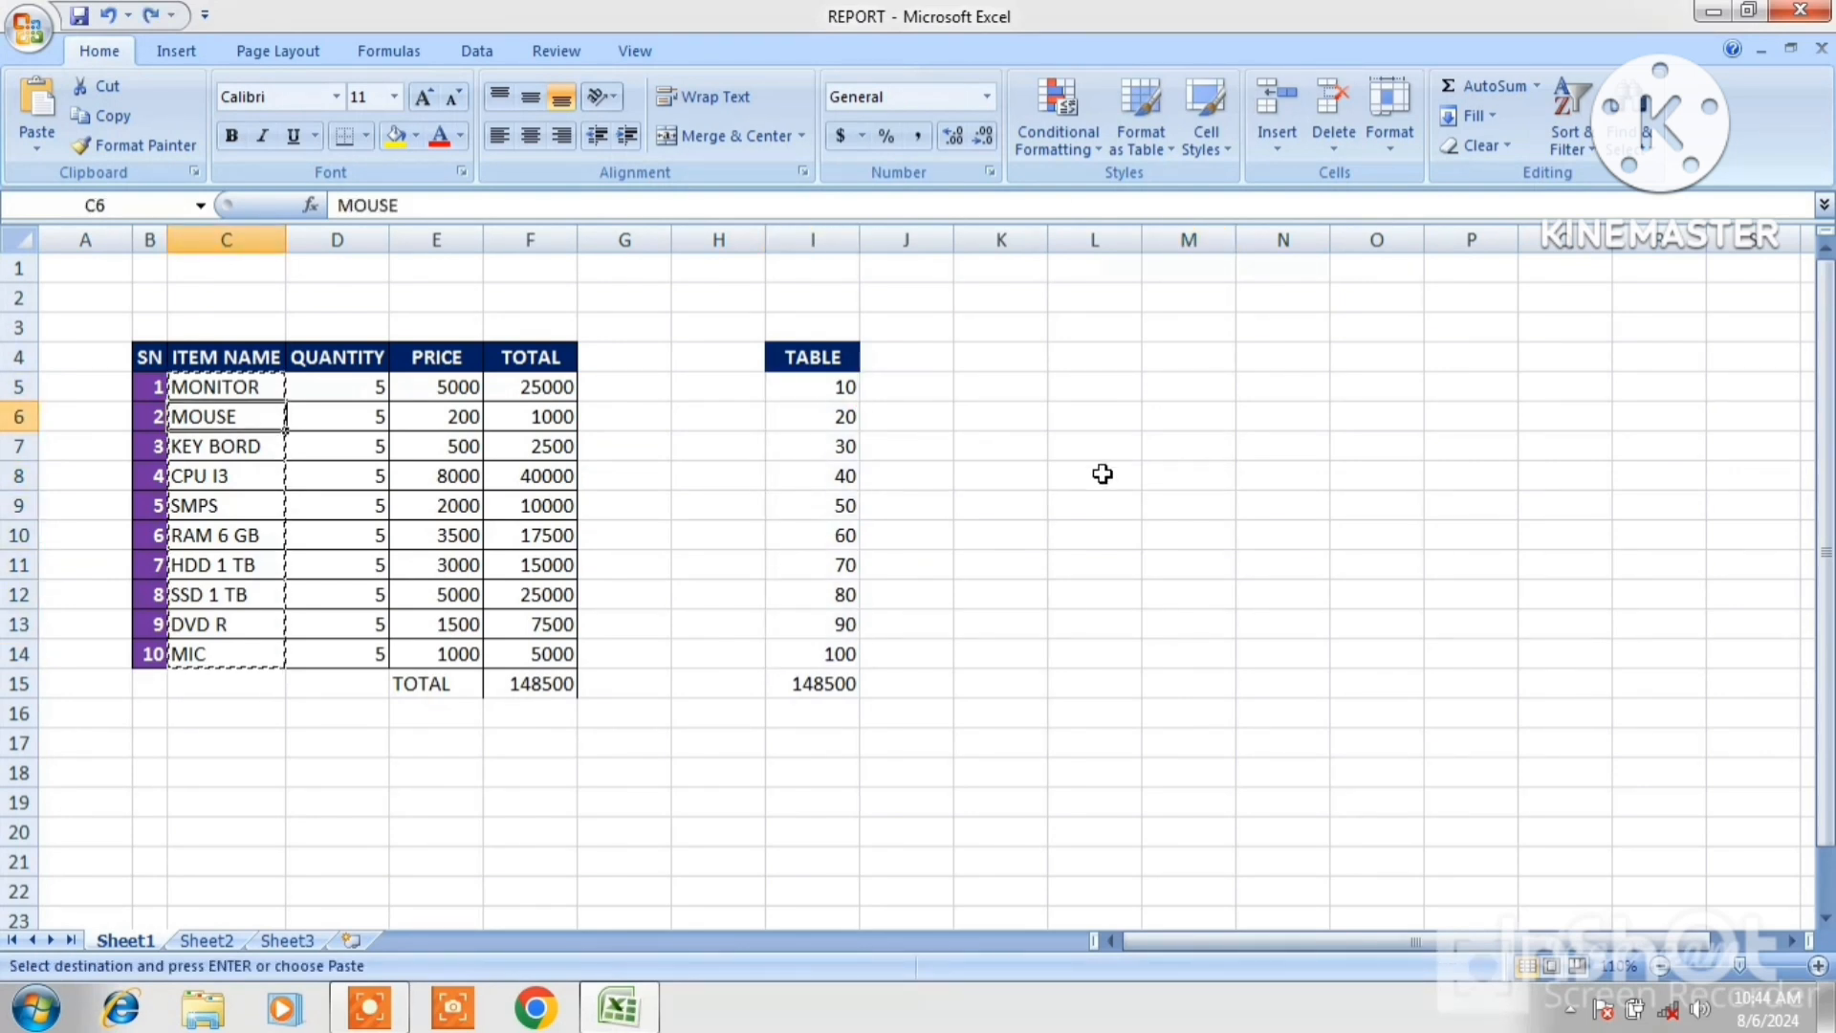
Copy cell C6 and open the Paste Special dialog.
{"action": "right_click", "coordinate": [219, 421]}
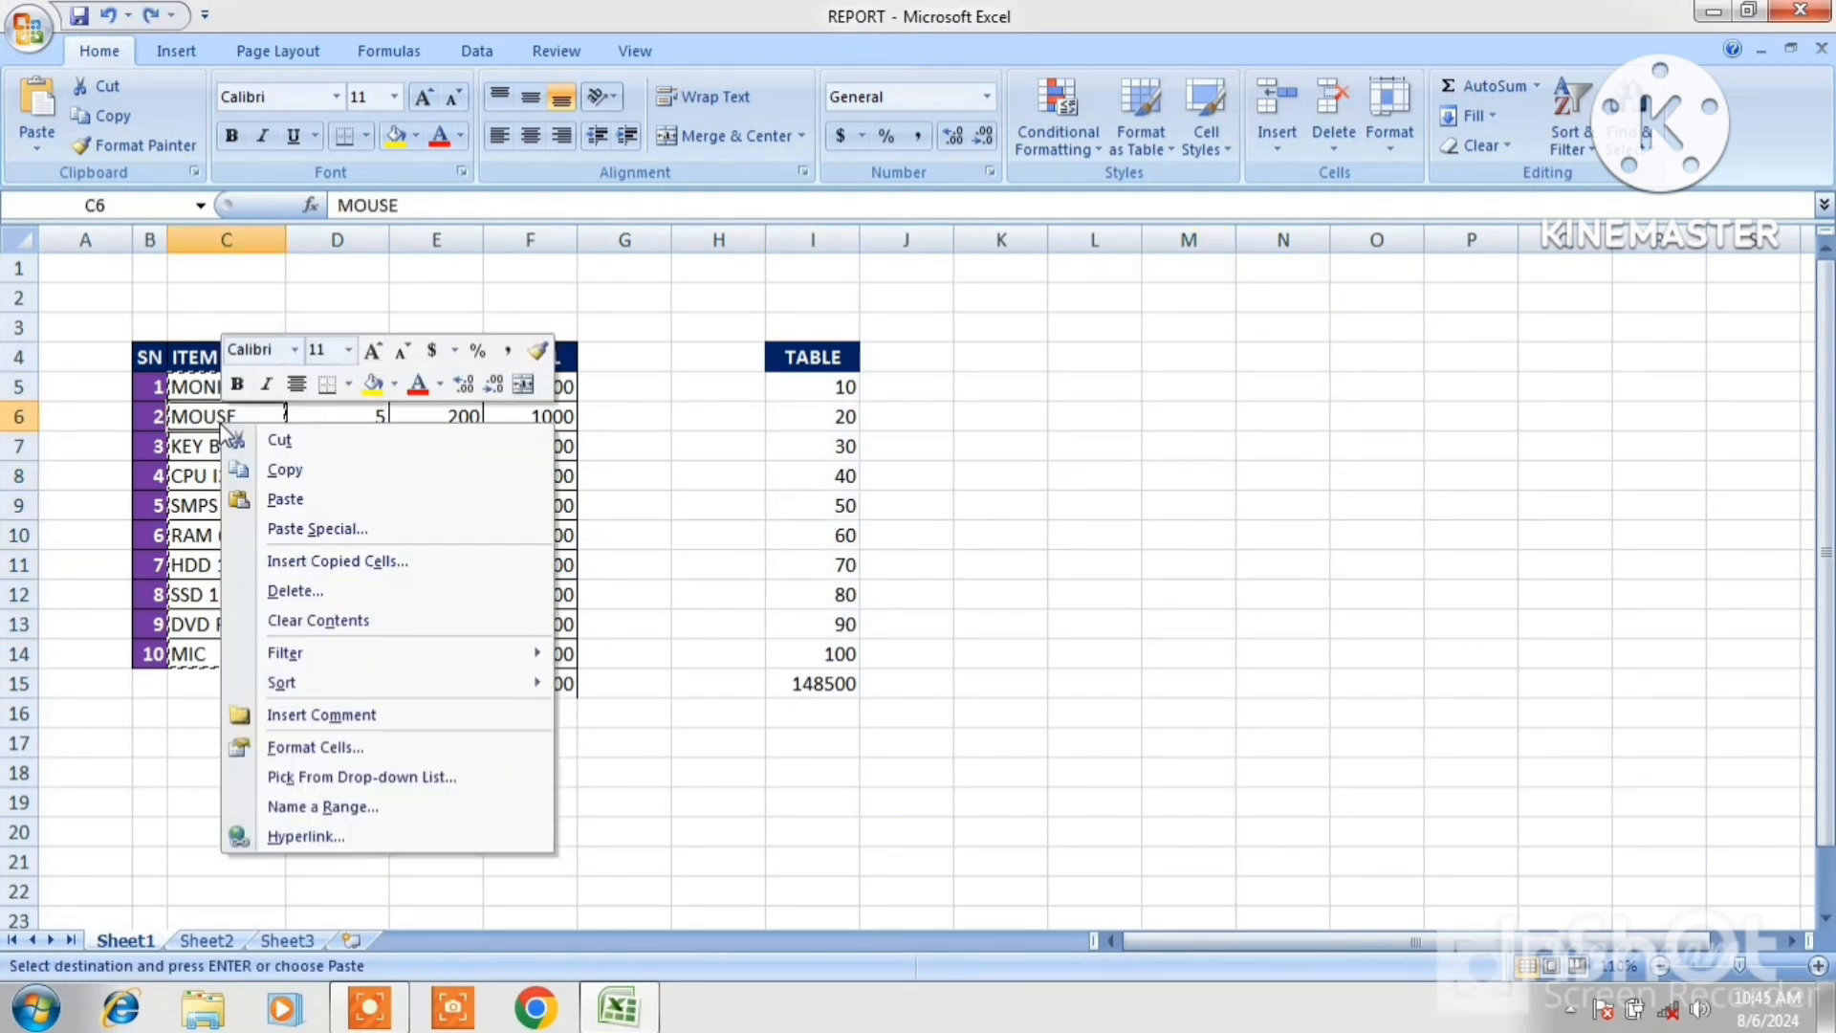
{"action": "left_click", "coordinate": [275, 468]}
{"action": "left_click", "coordinate": [36, 149]}
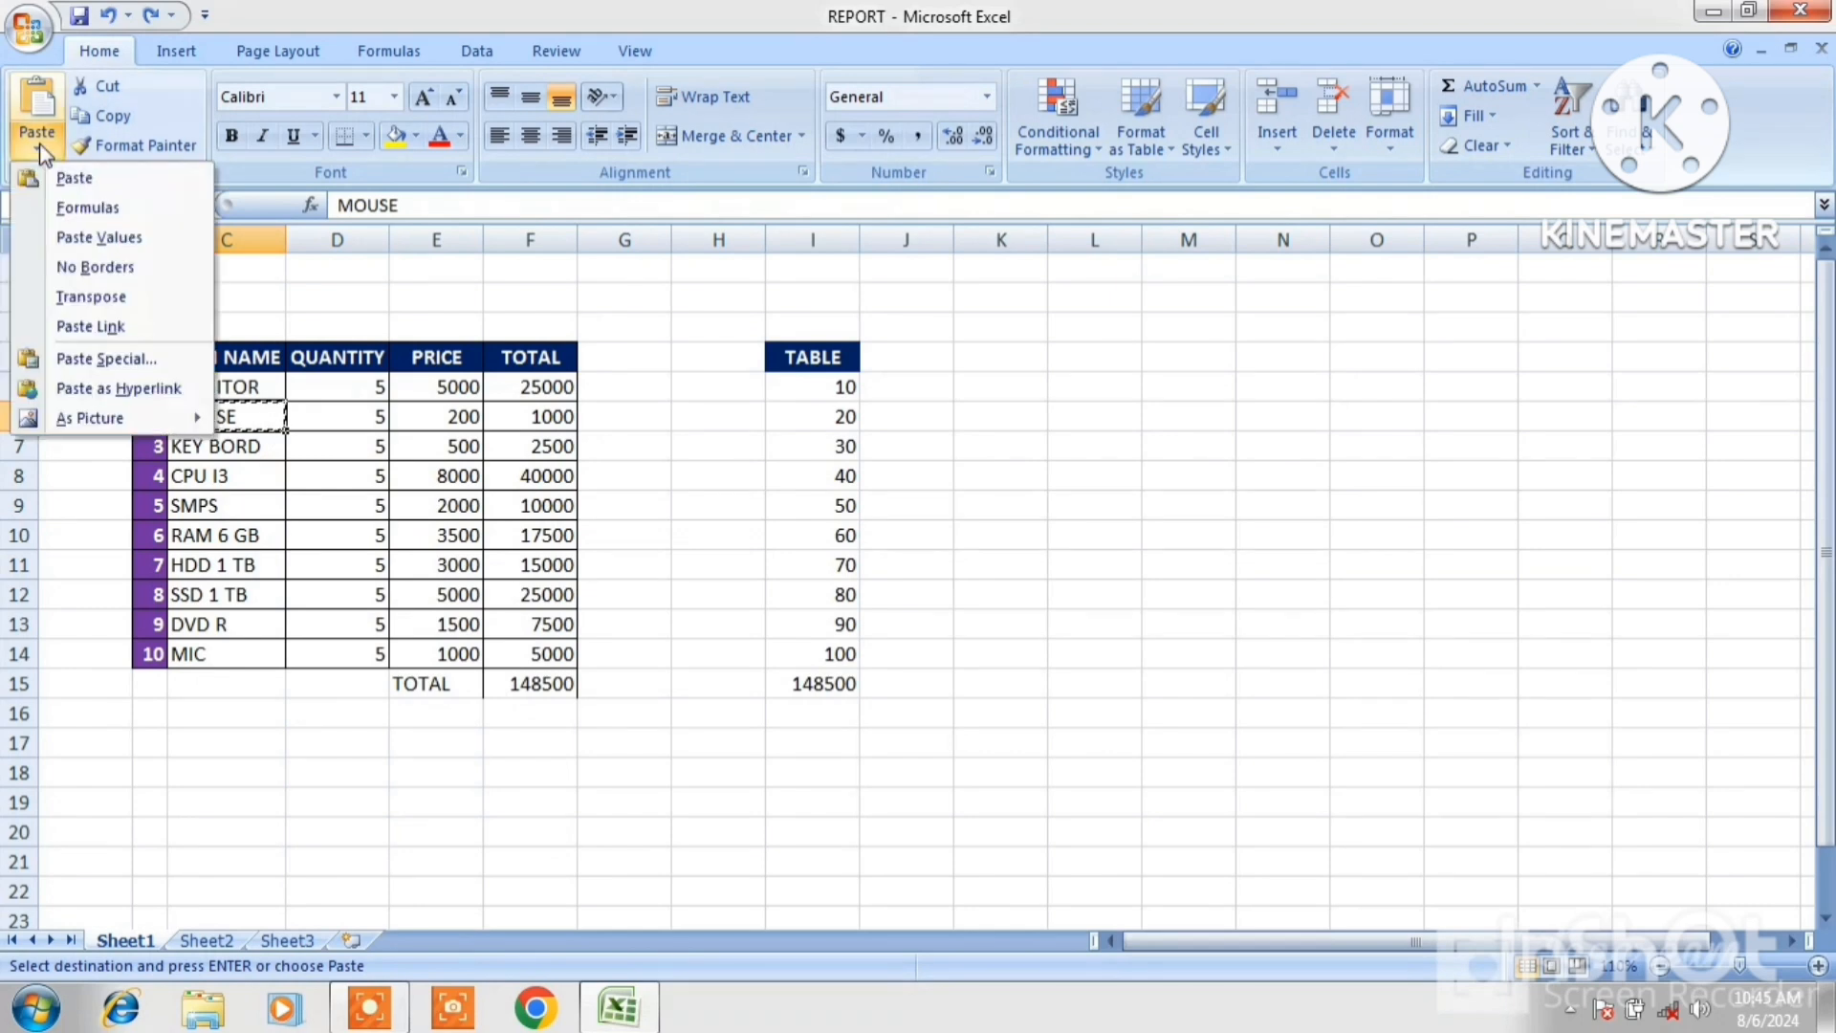
{"action": "left_click", "coordinate": [96, 358]}
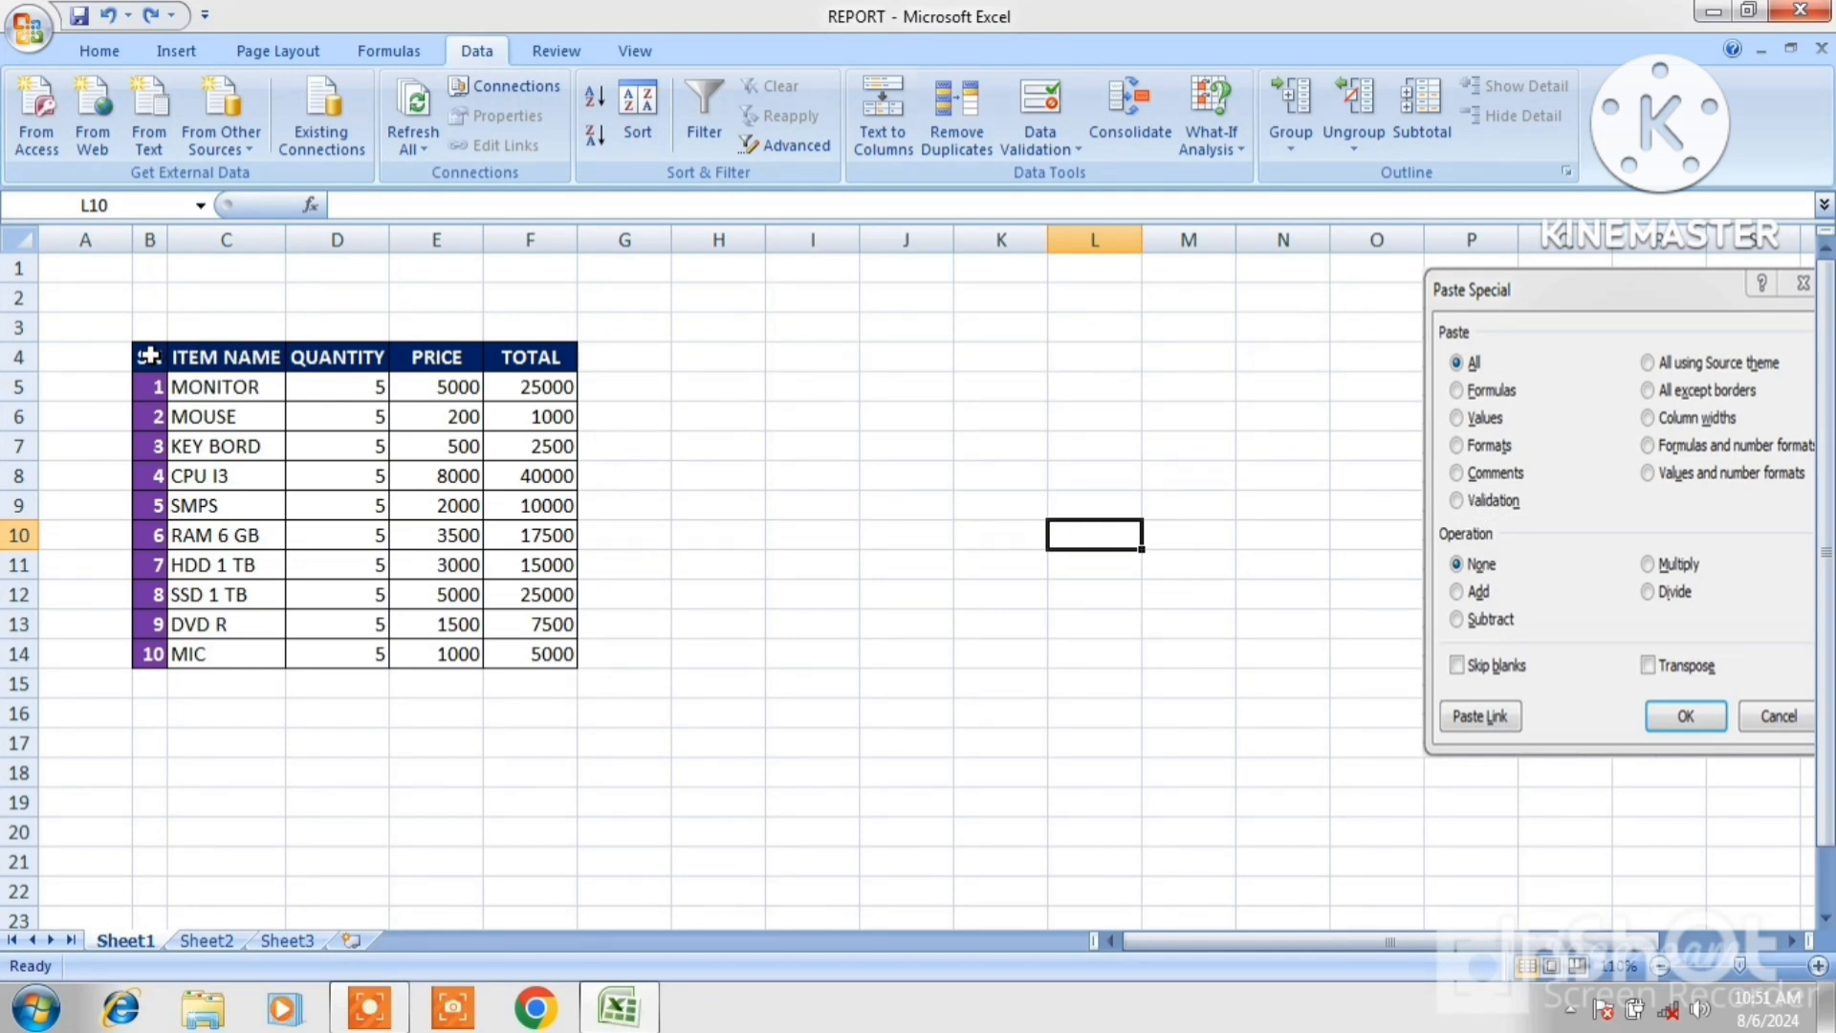
Move the product table from B4:F14 so it starts at K5, and widen column B.
{"action": "left_click_drag", "start_coordinate": [149, 356], "coordinate": [530, 645]}
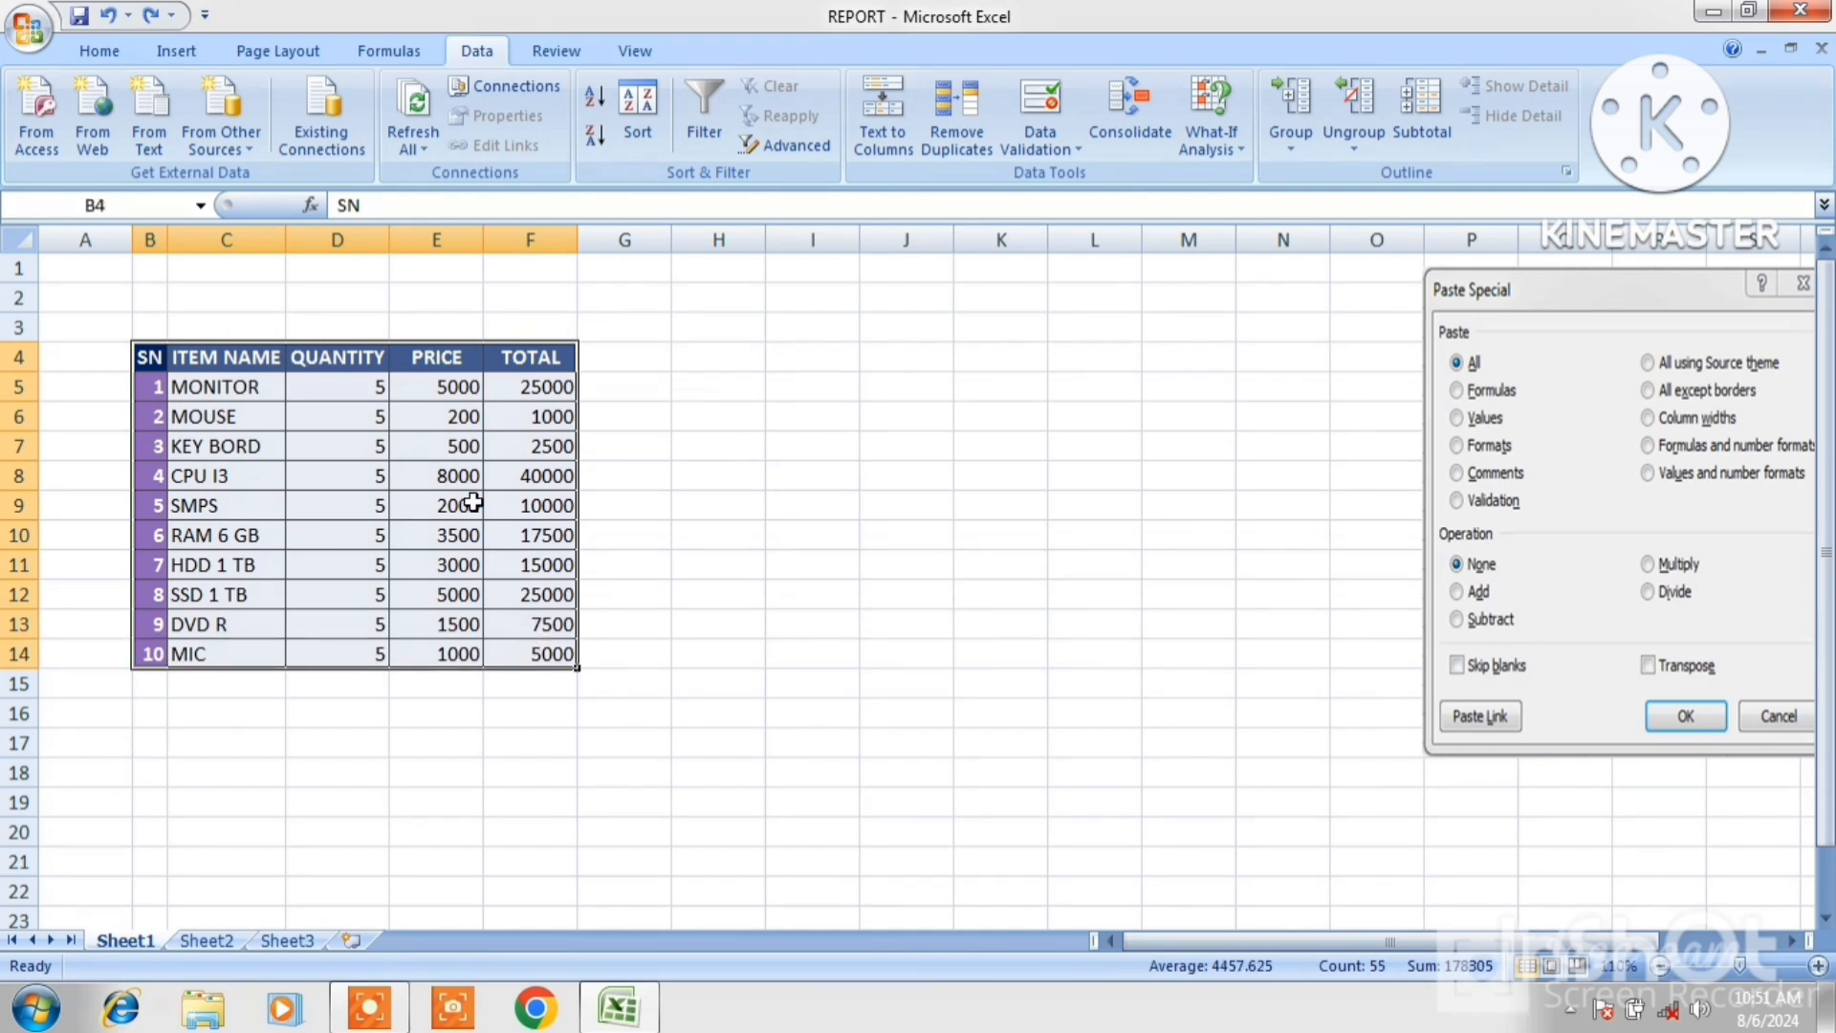
{"action": "left_click_drag", "start_coordinate": [428, 342], "coordinate": [1248, 372]}
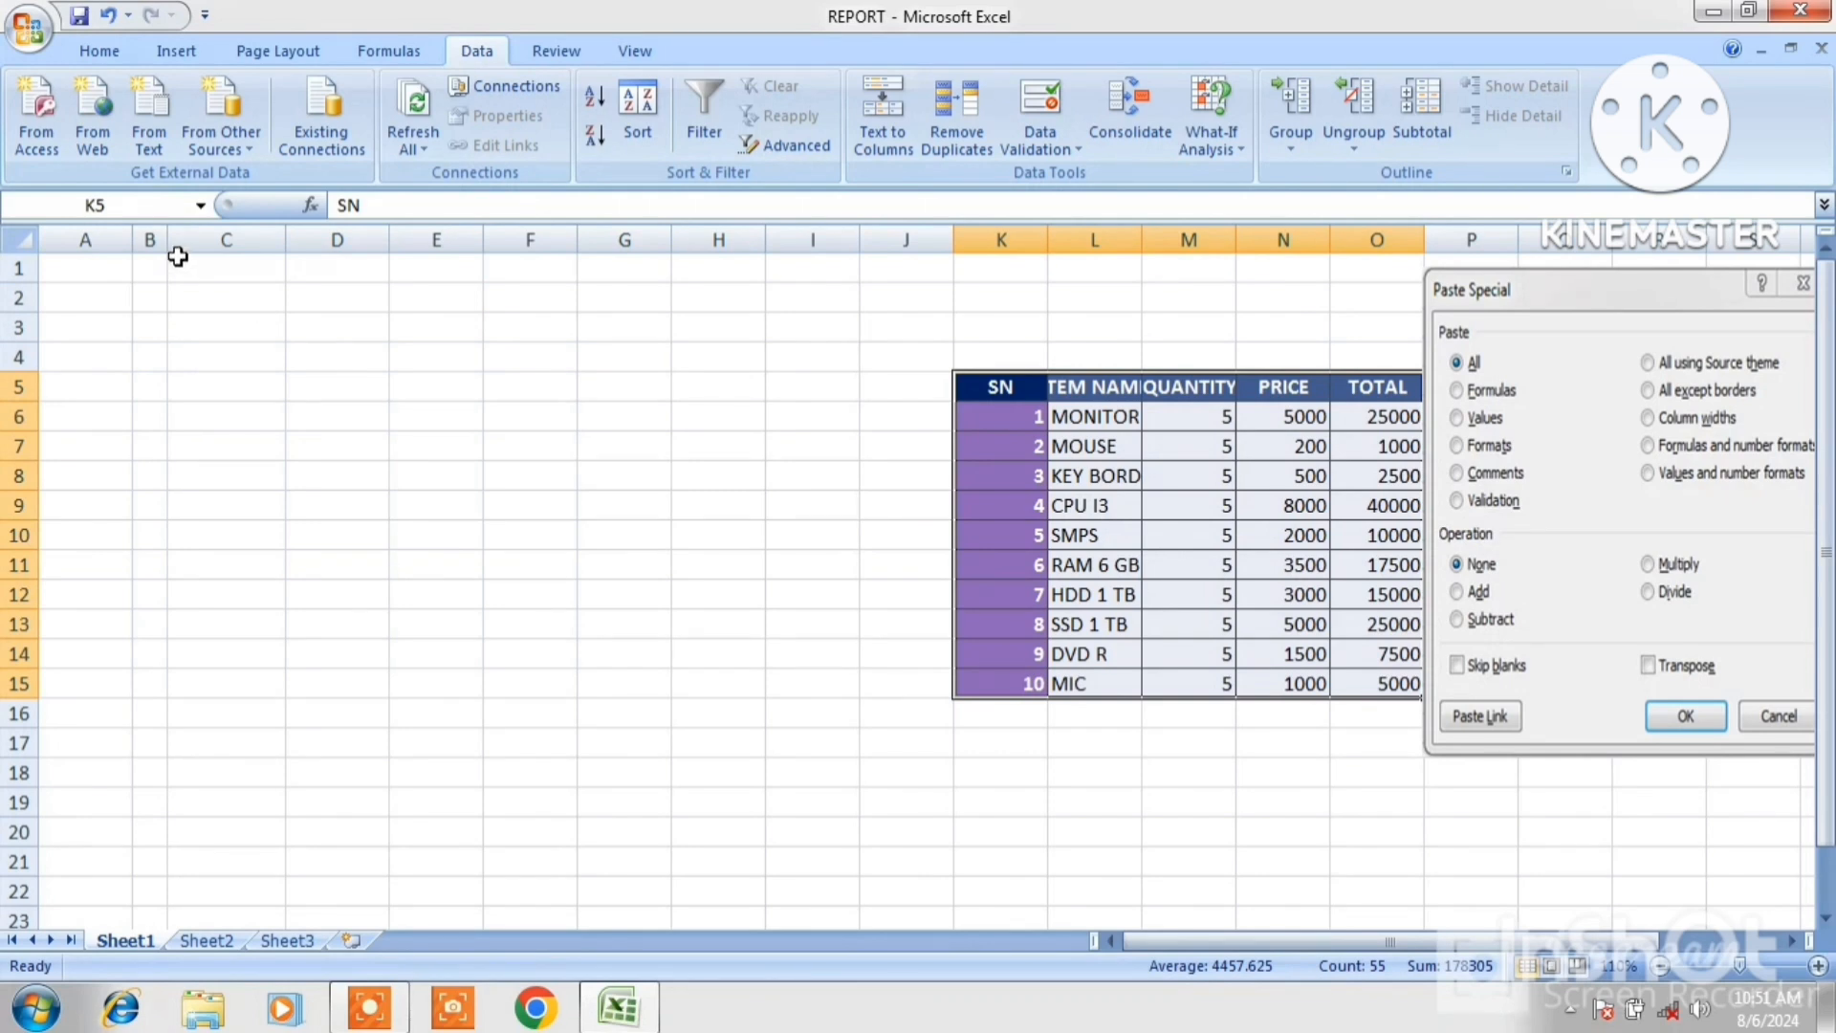
{"action": "left_click_drag", "start_coordinate": [171, 244], "coordinate": [242, 248]}
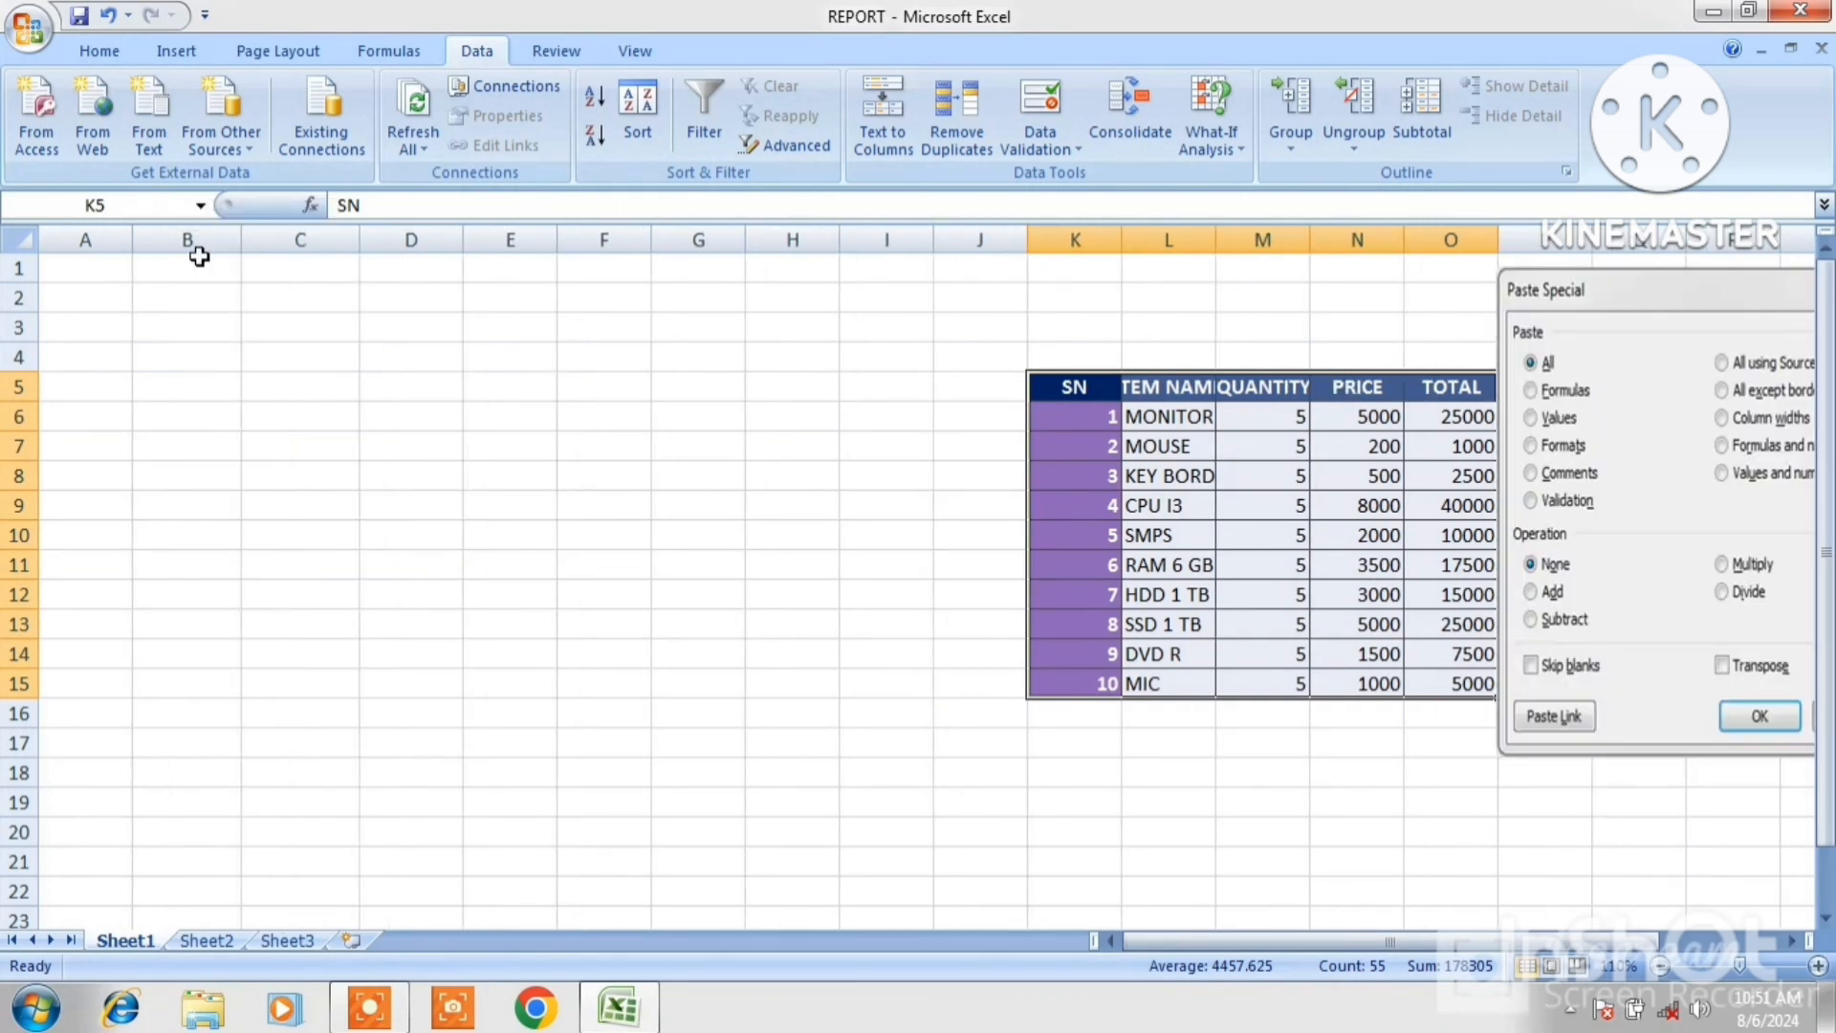
Apply Data Validation to A1:A10, allowing Decimal values between a minimum and maximum.
{"action": "left_click_drag", "start_coordinate": [87, 262], "coordinate": [84, 532]}
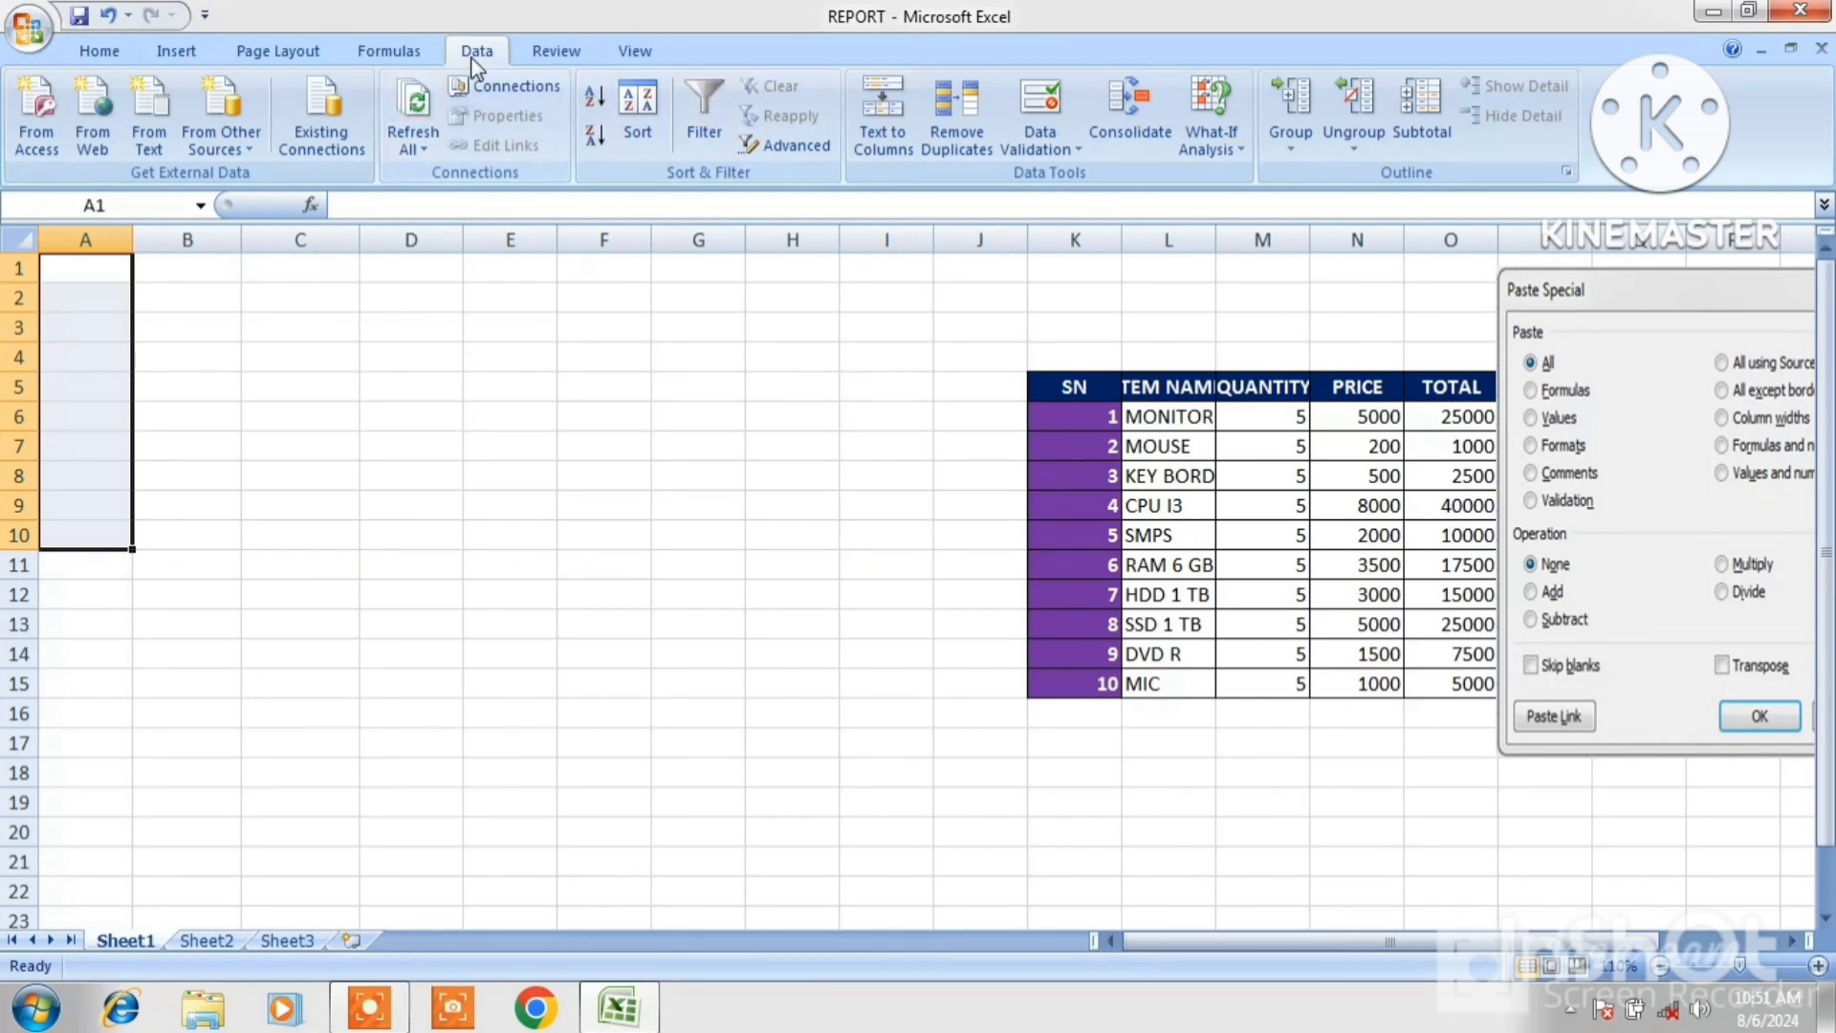
{"action": "left_click", "coordinate": [1068, 151]}
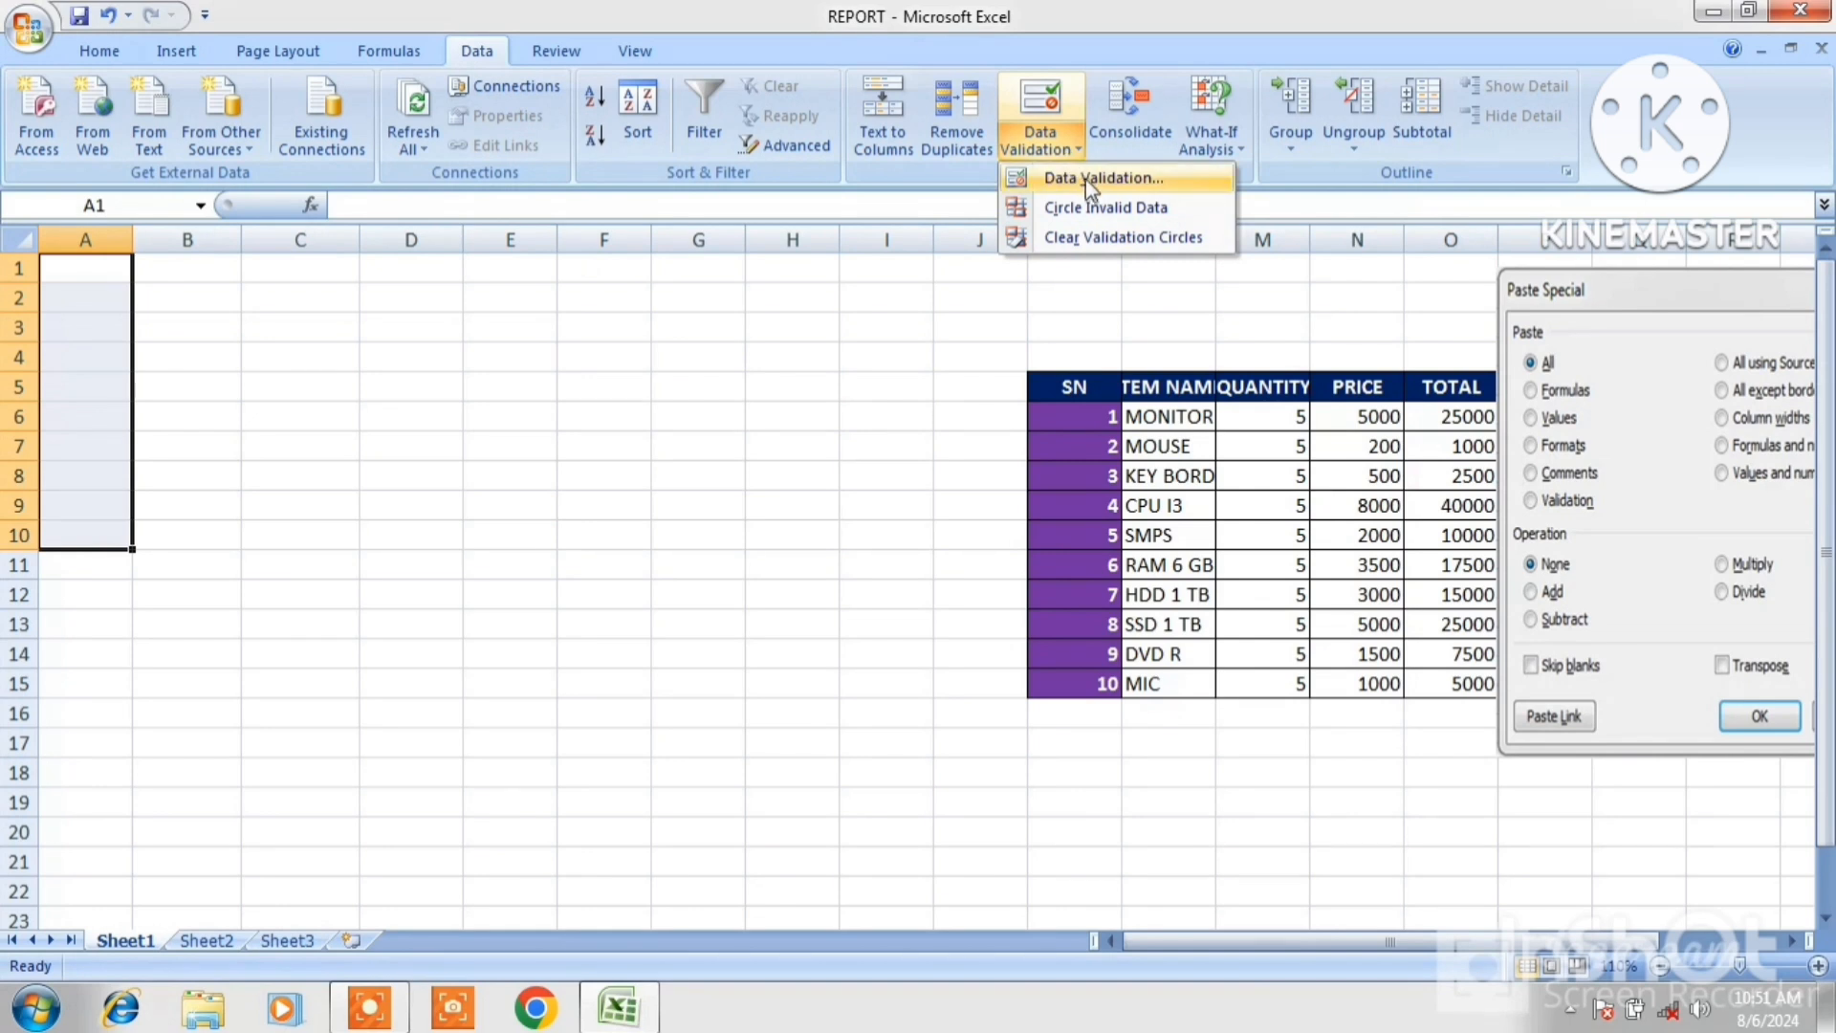
{"action": "left_click", "coordinate": [1101, 182]}
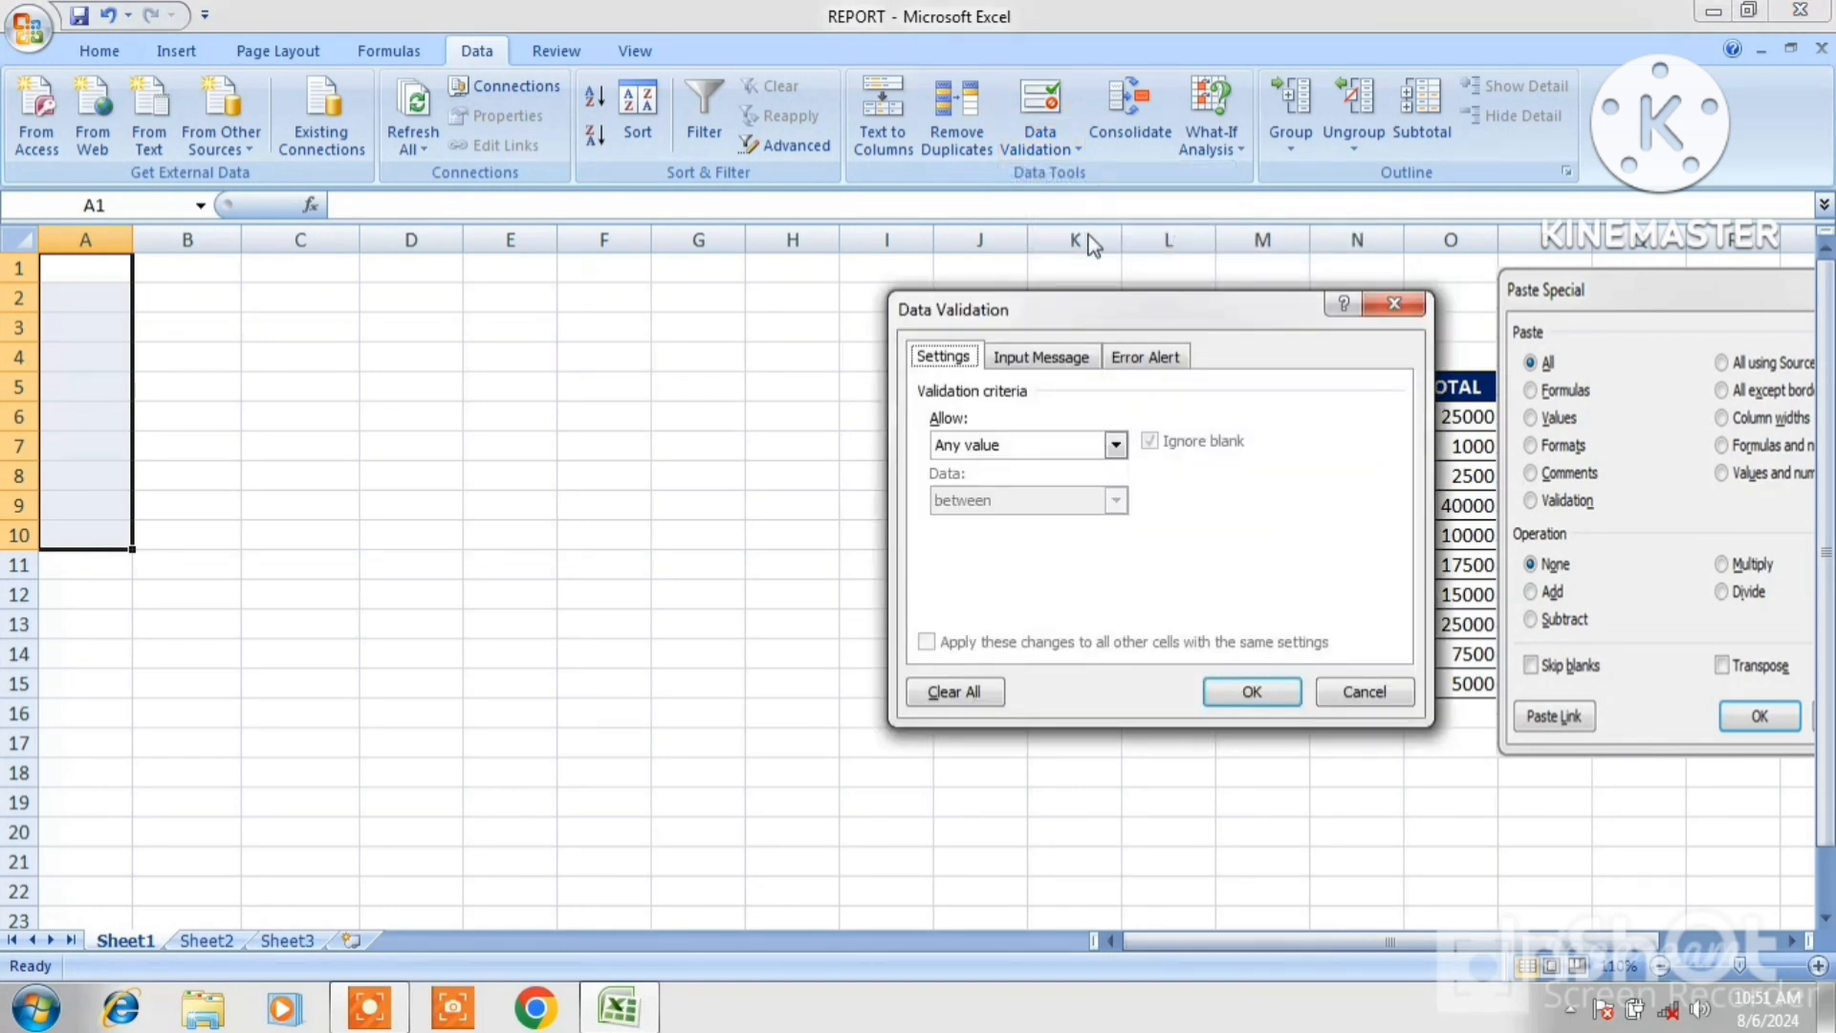
{"action": "left_click_drag", "start_coordinate": [1057, 328], "coordinate": [745, 352]}
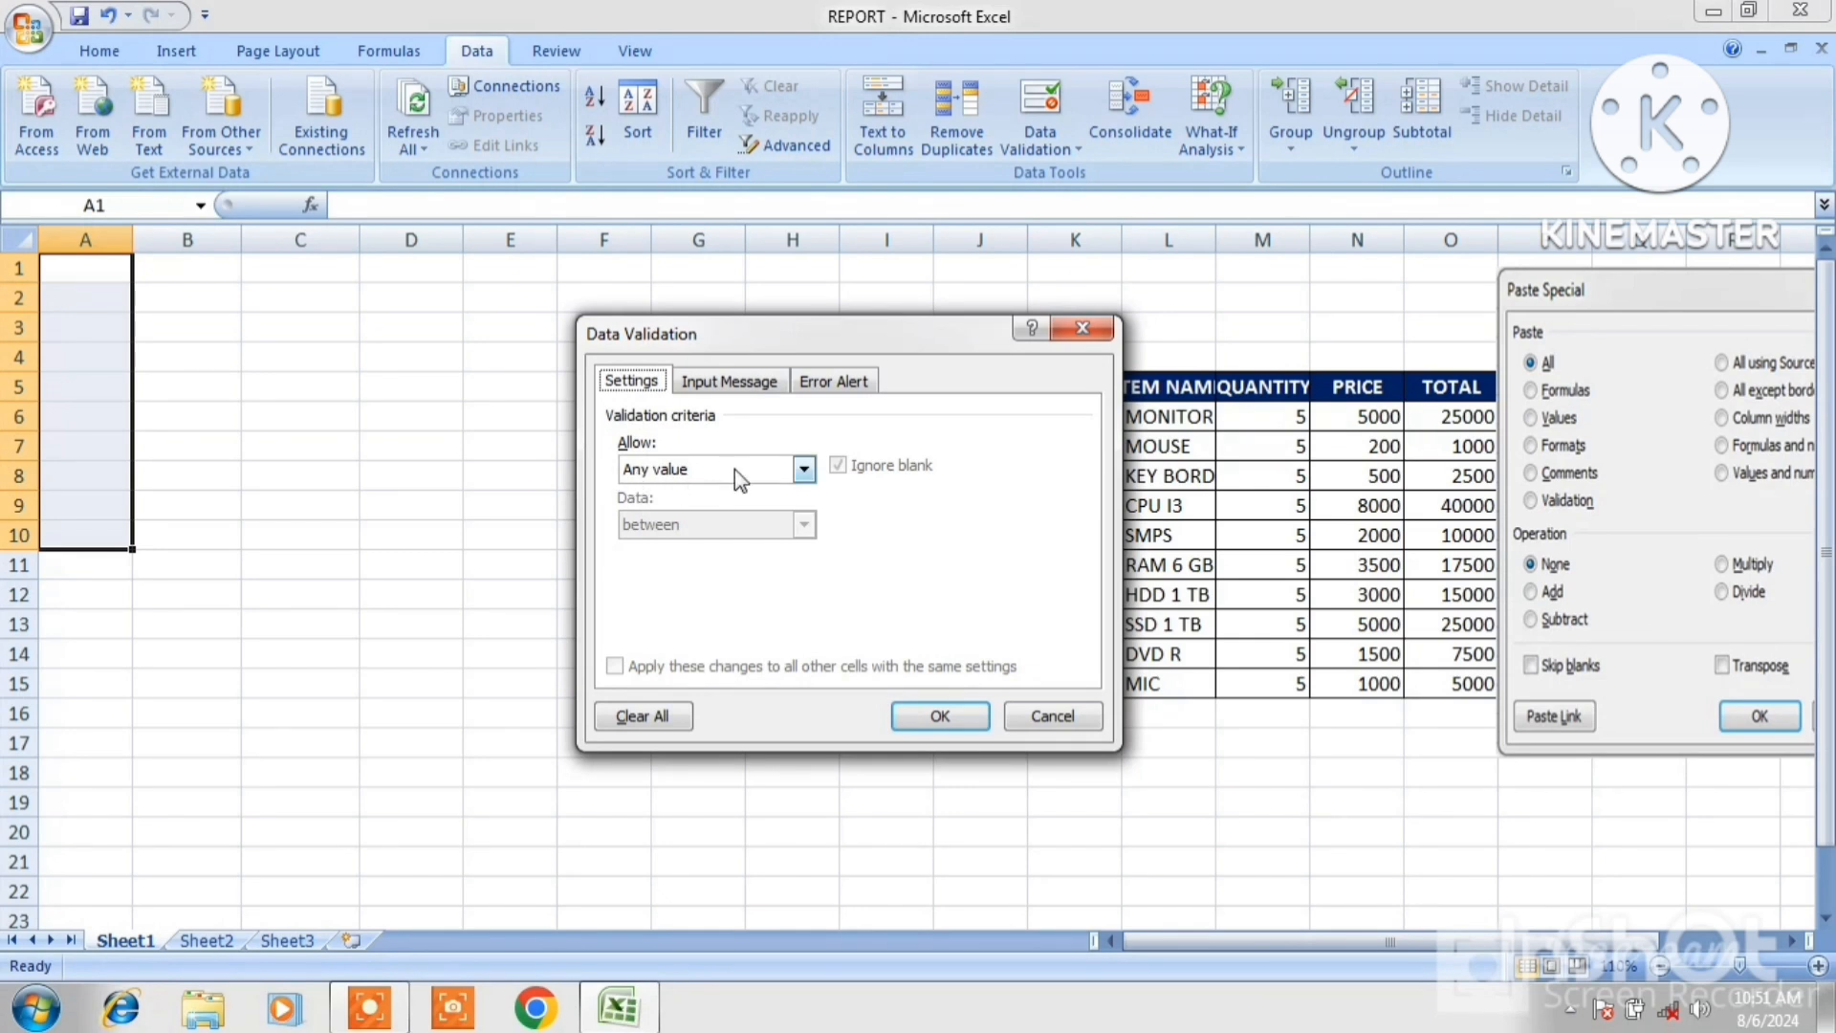
{"action": "left_click", "coordinate": [803, 471]}
{"action": "left_click", "coordinate": [668, 534]}
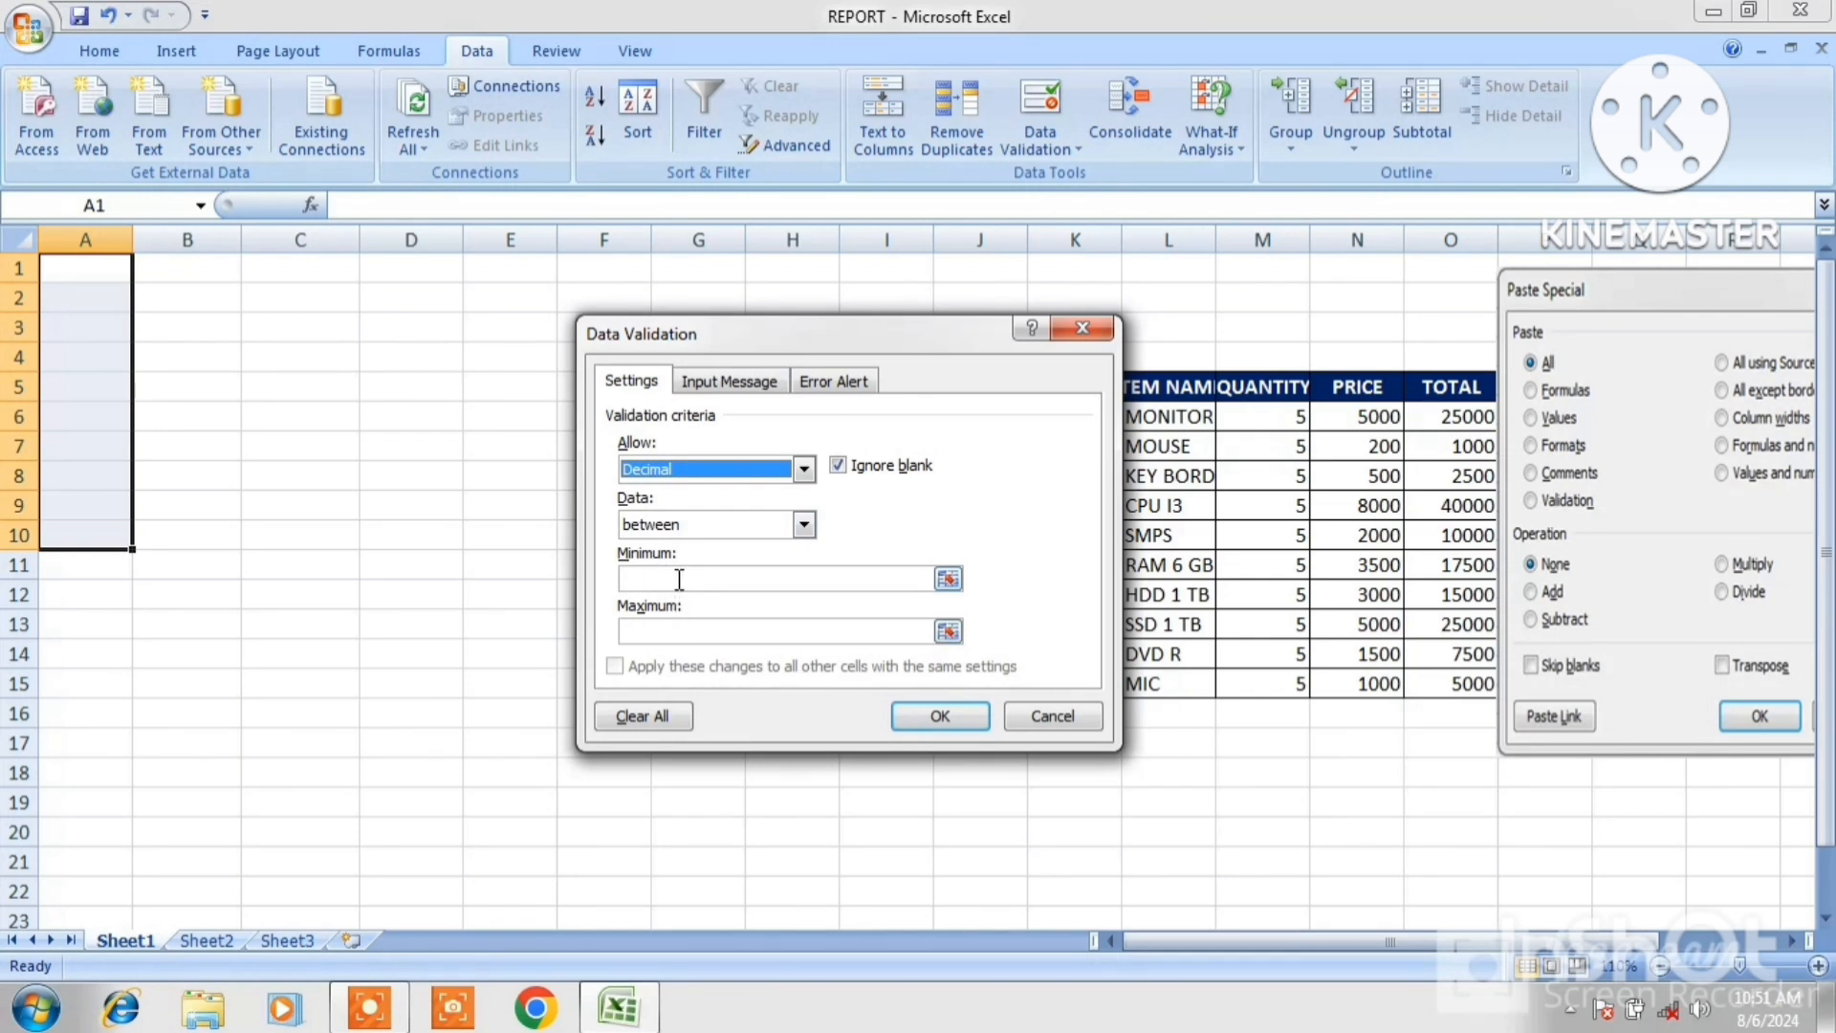
{"action": "left_click", "coordinate": [680, 579]}
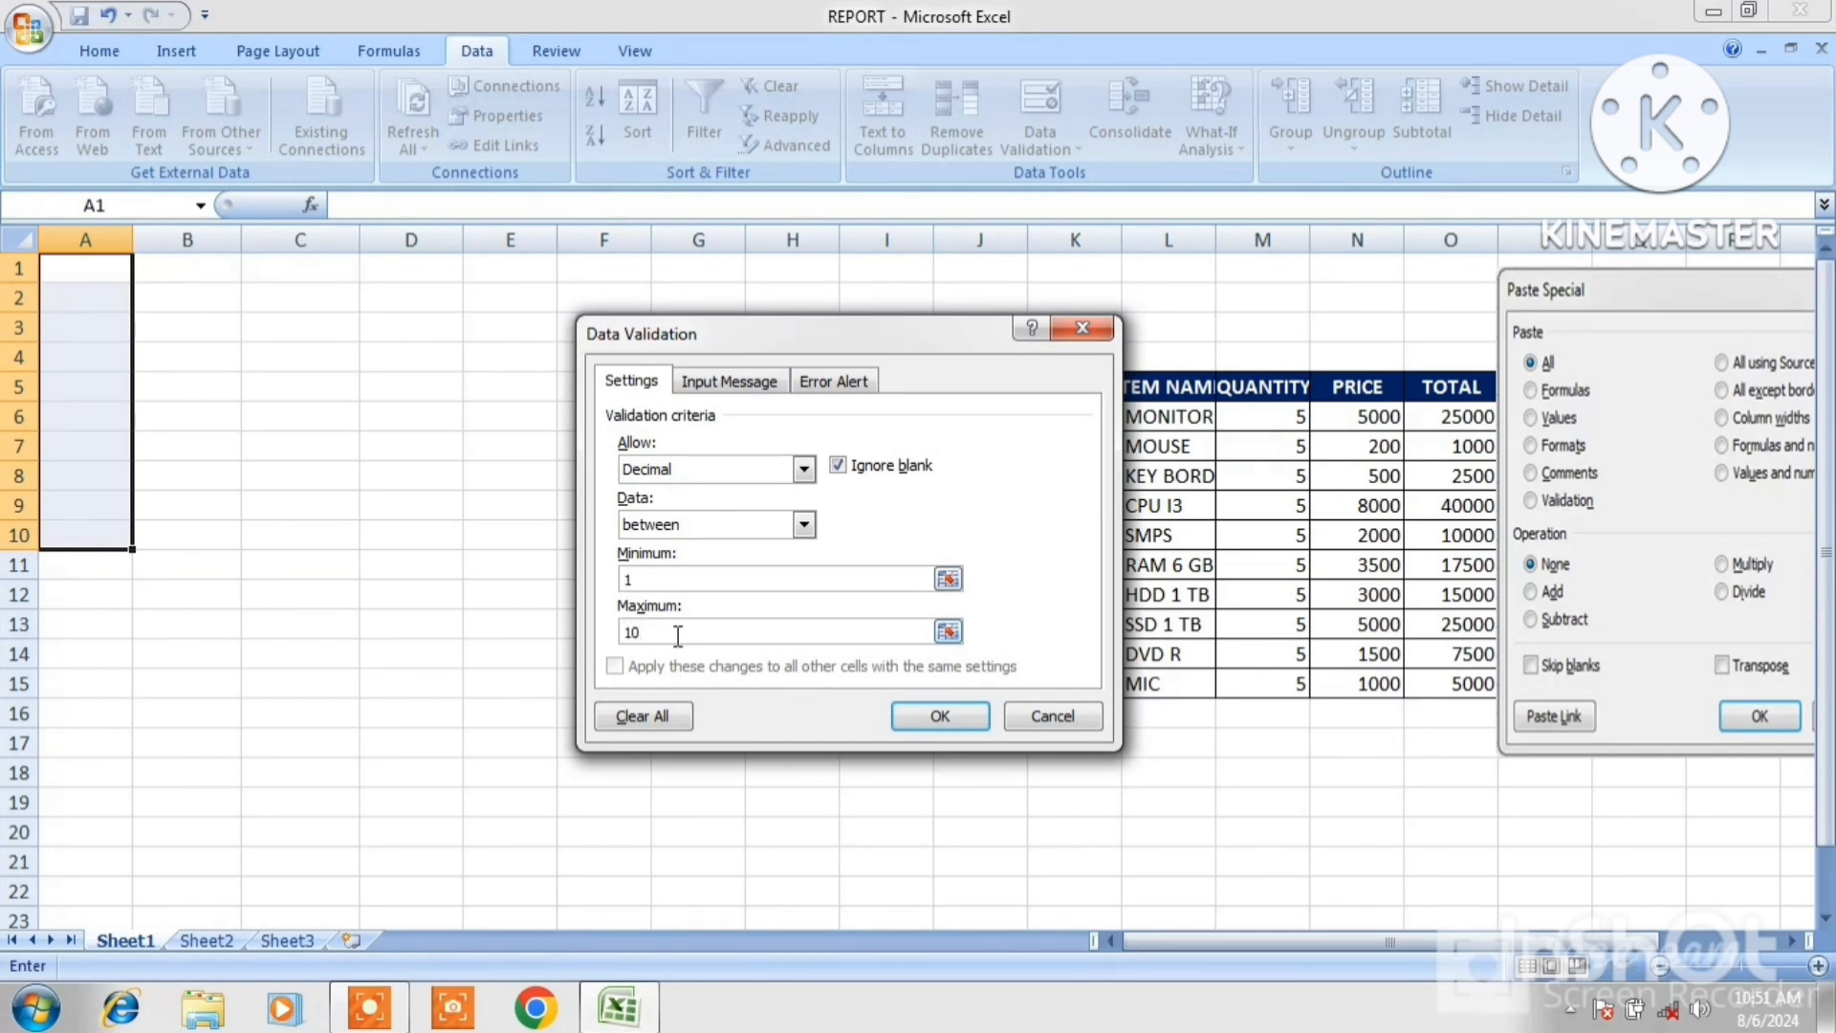
Apply the validation rule, then test it by trying to enter 101 in cell A10 and cancelling the rejected entry.
{"action": "left_click", "coordinate": [941, 717]}
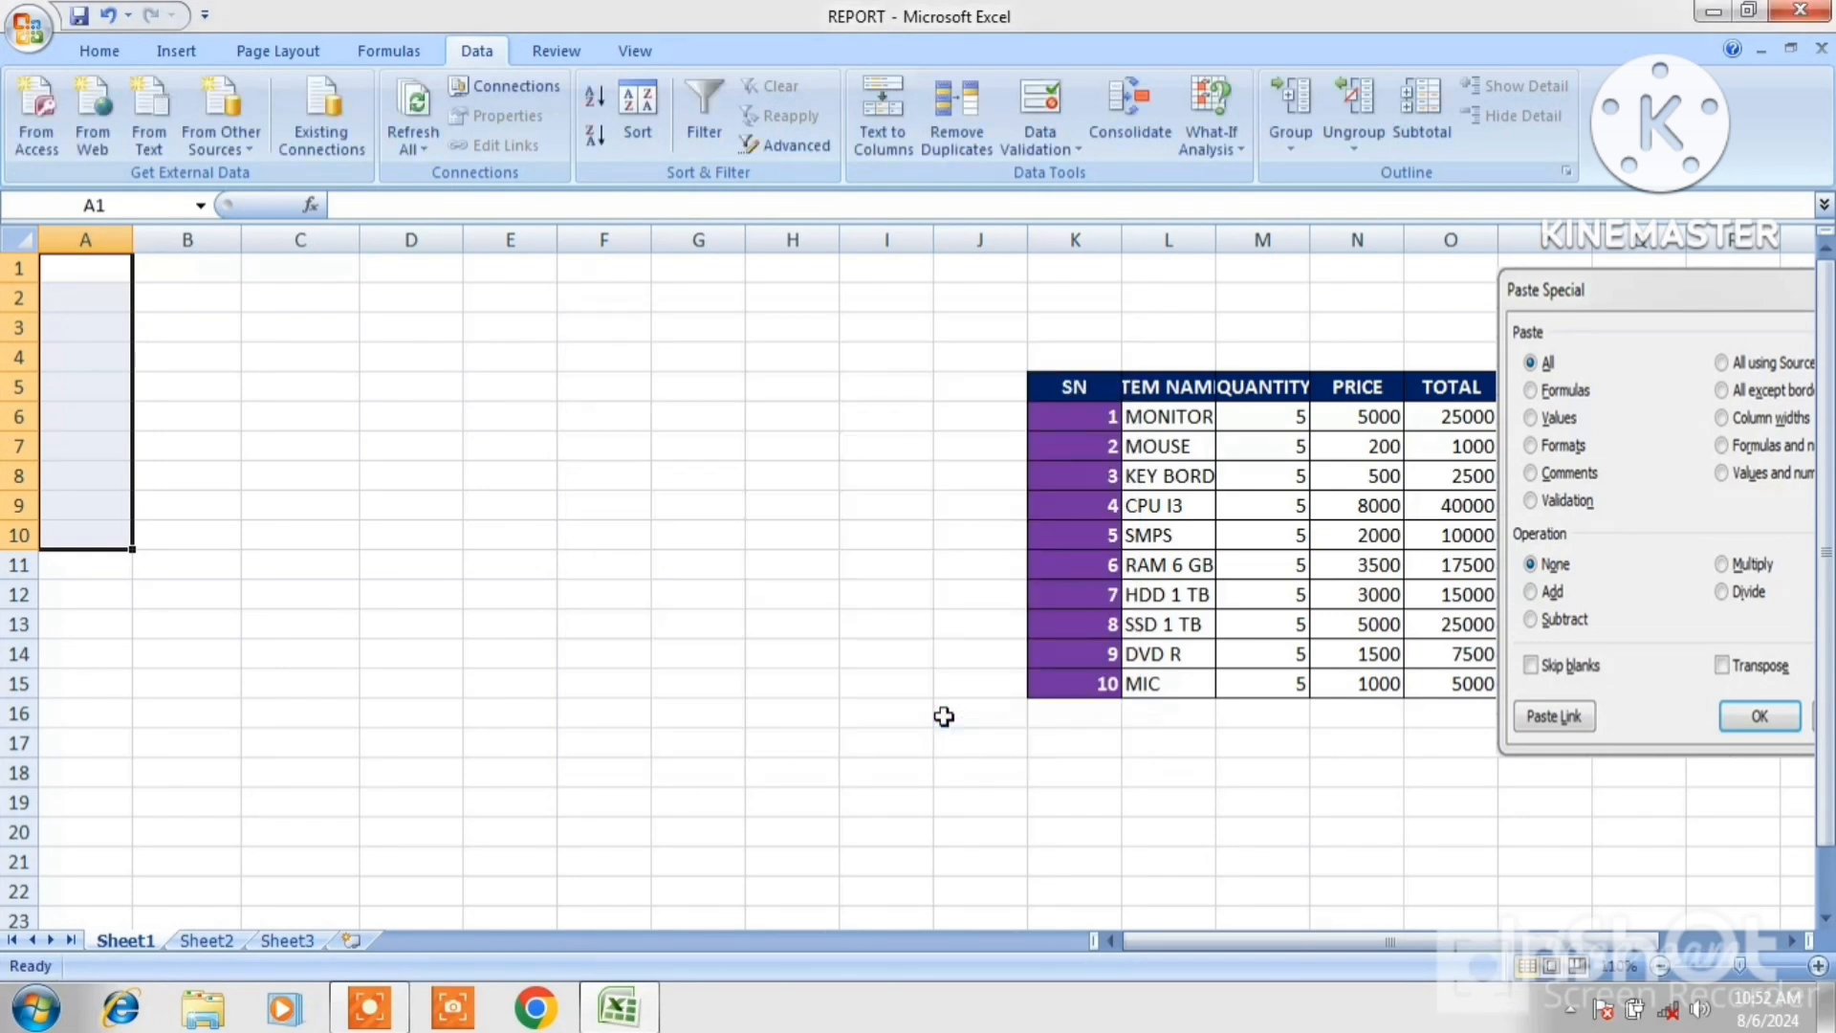
{"action": "left_click", "coordinate": [90, 538]}
{"action": "type", "text": "101"}
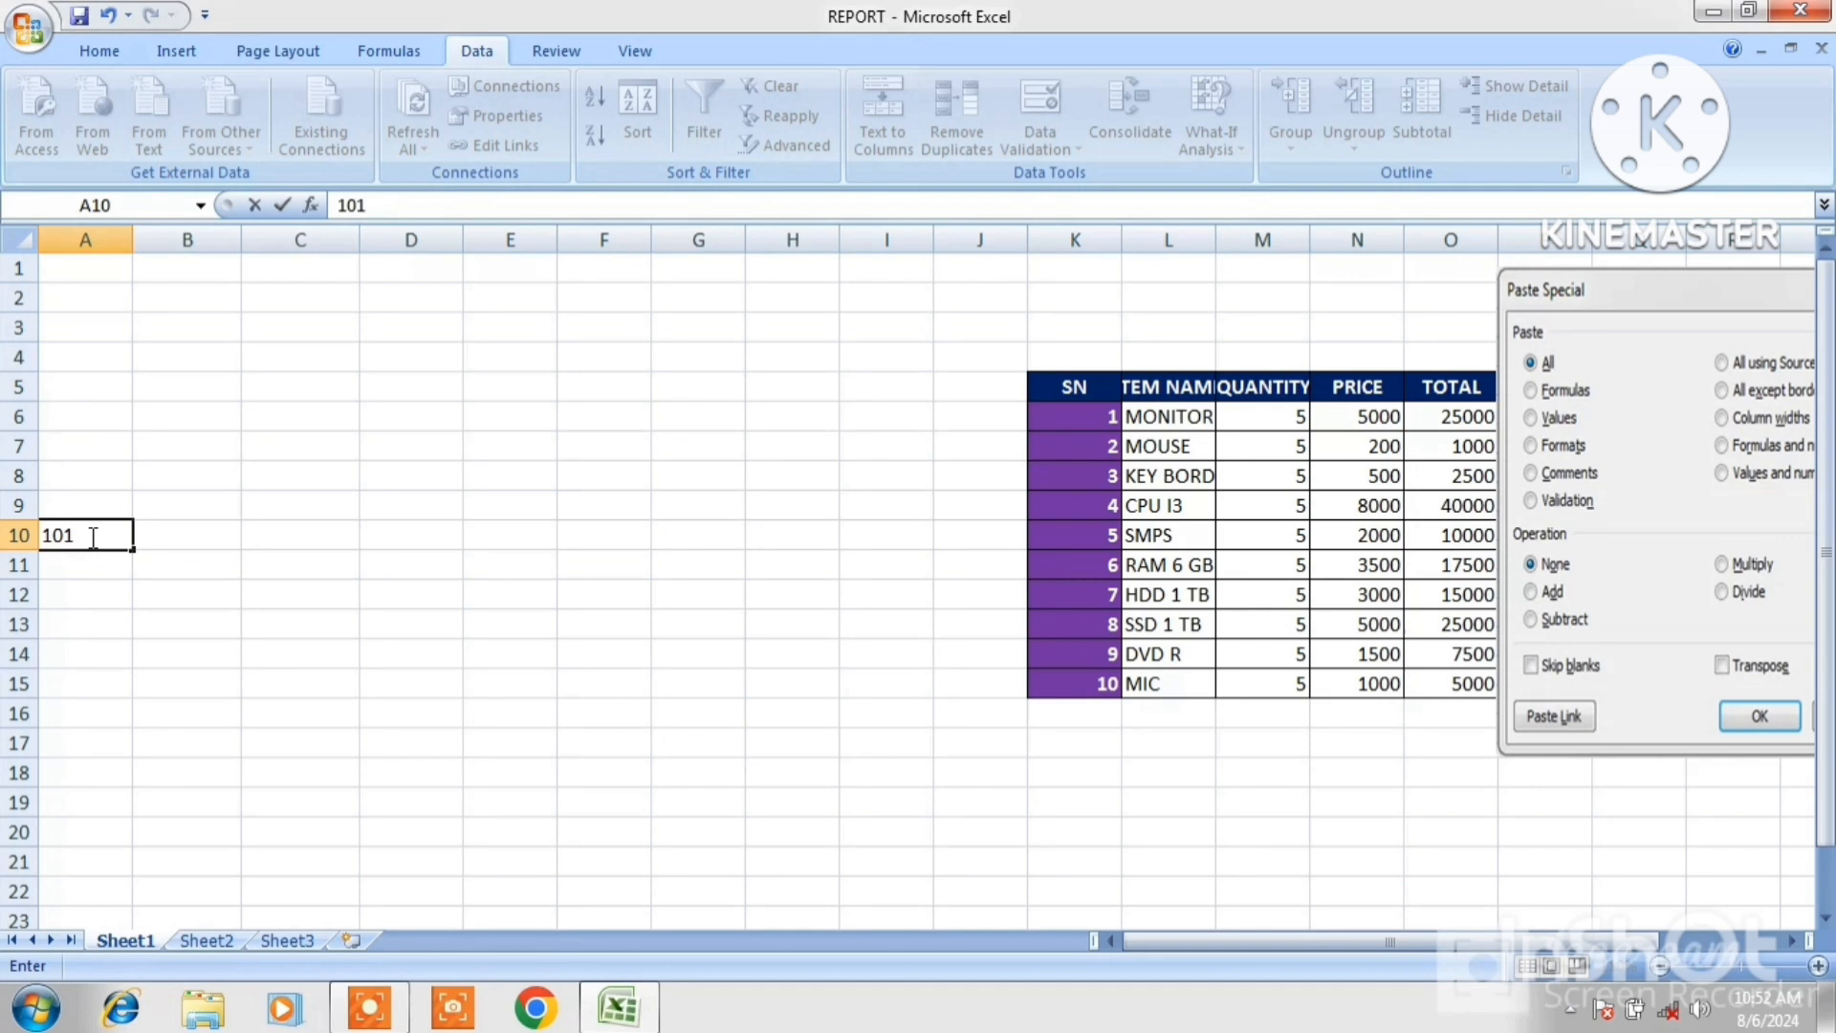
{"action": "key", "text": "Return"}
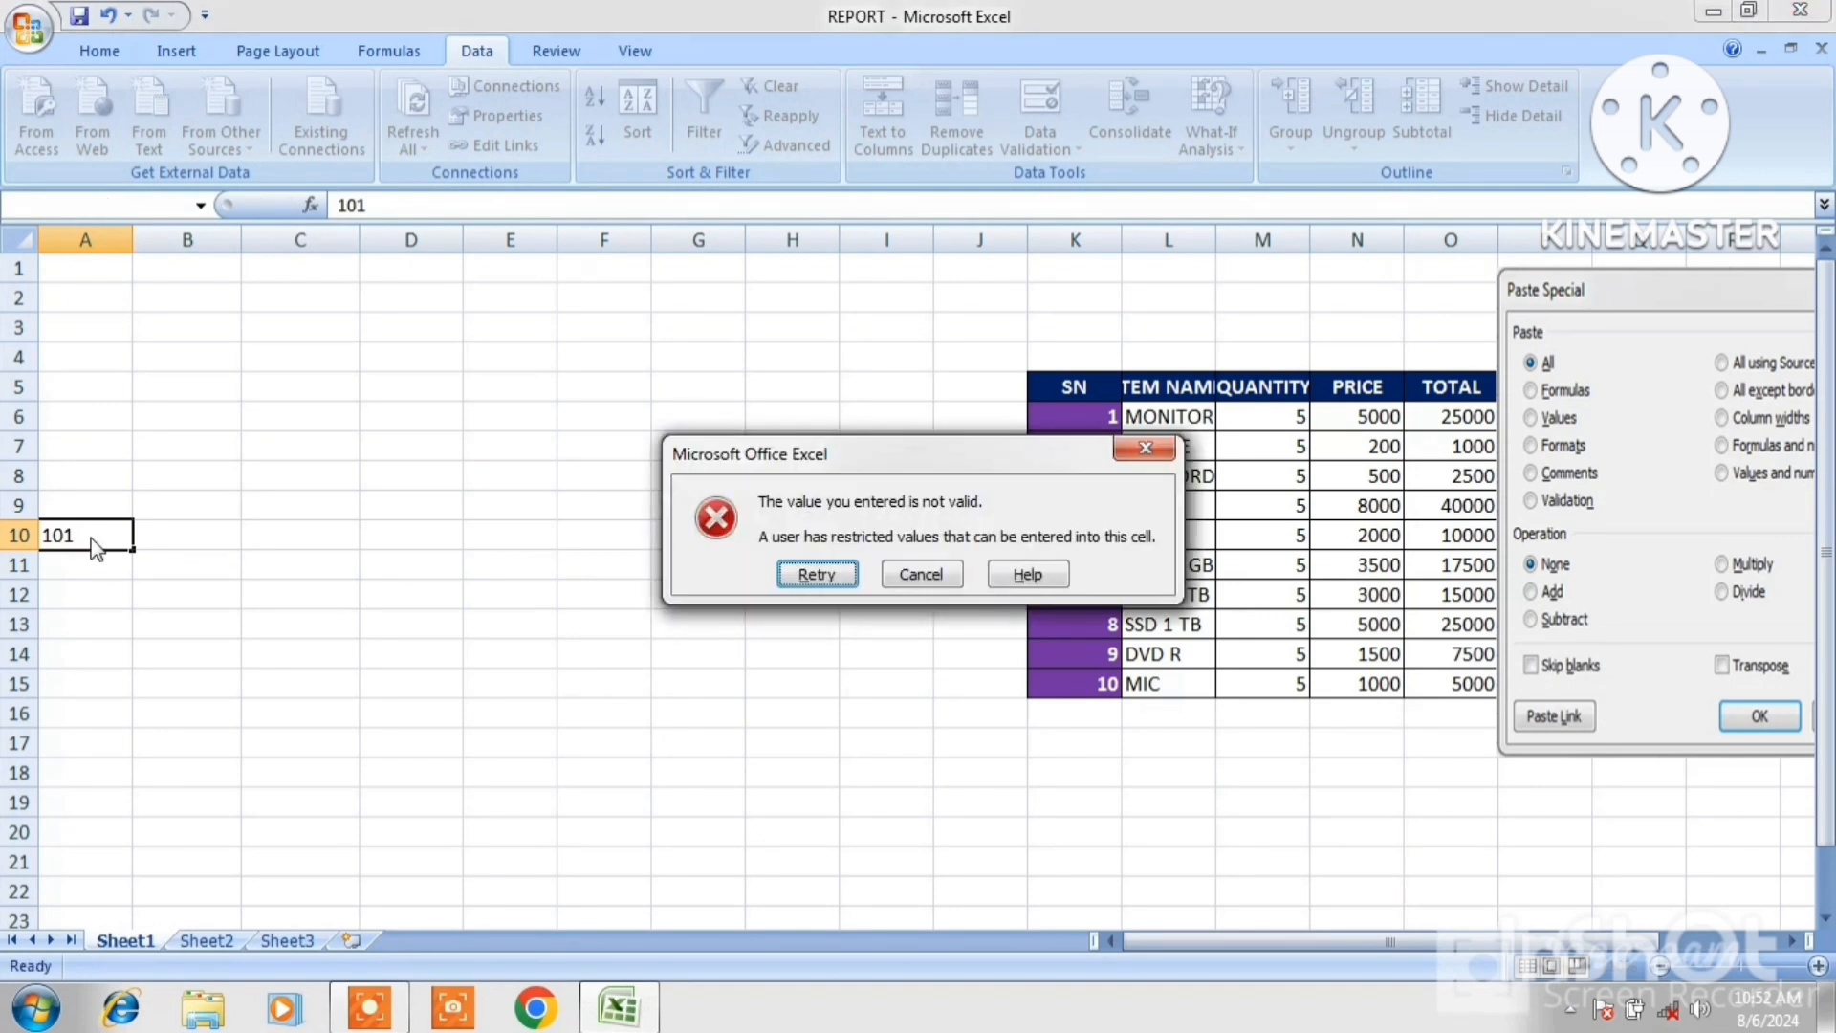
{"action": "key", "text": "Escape"}
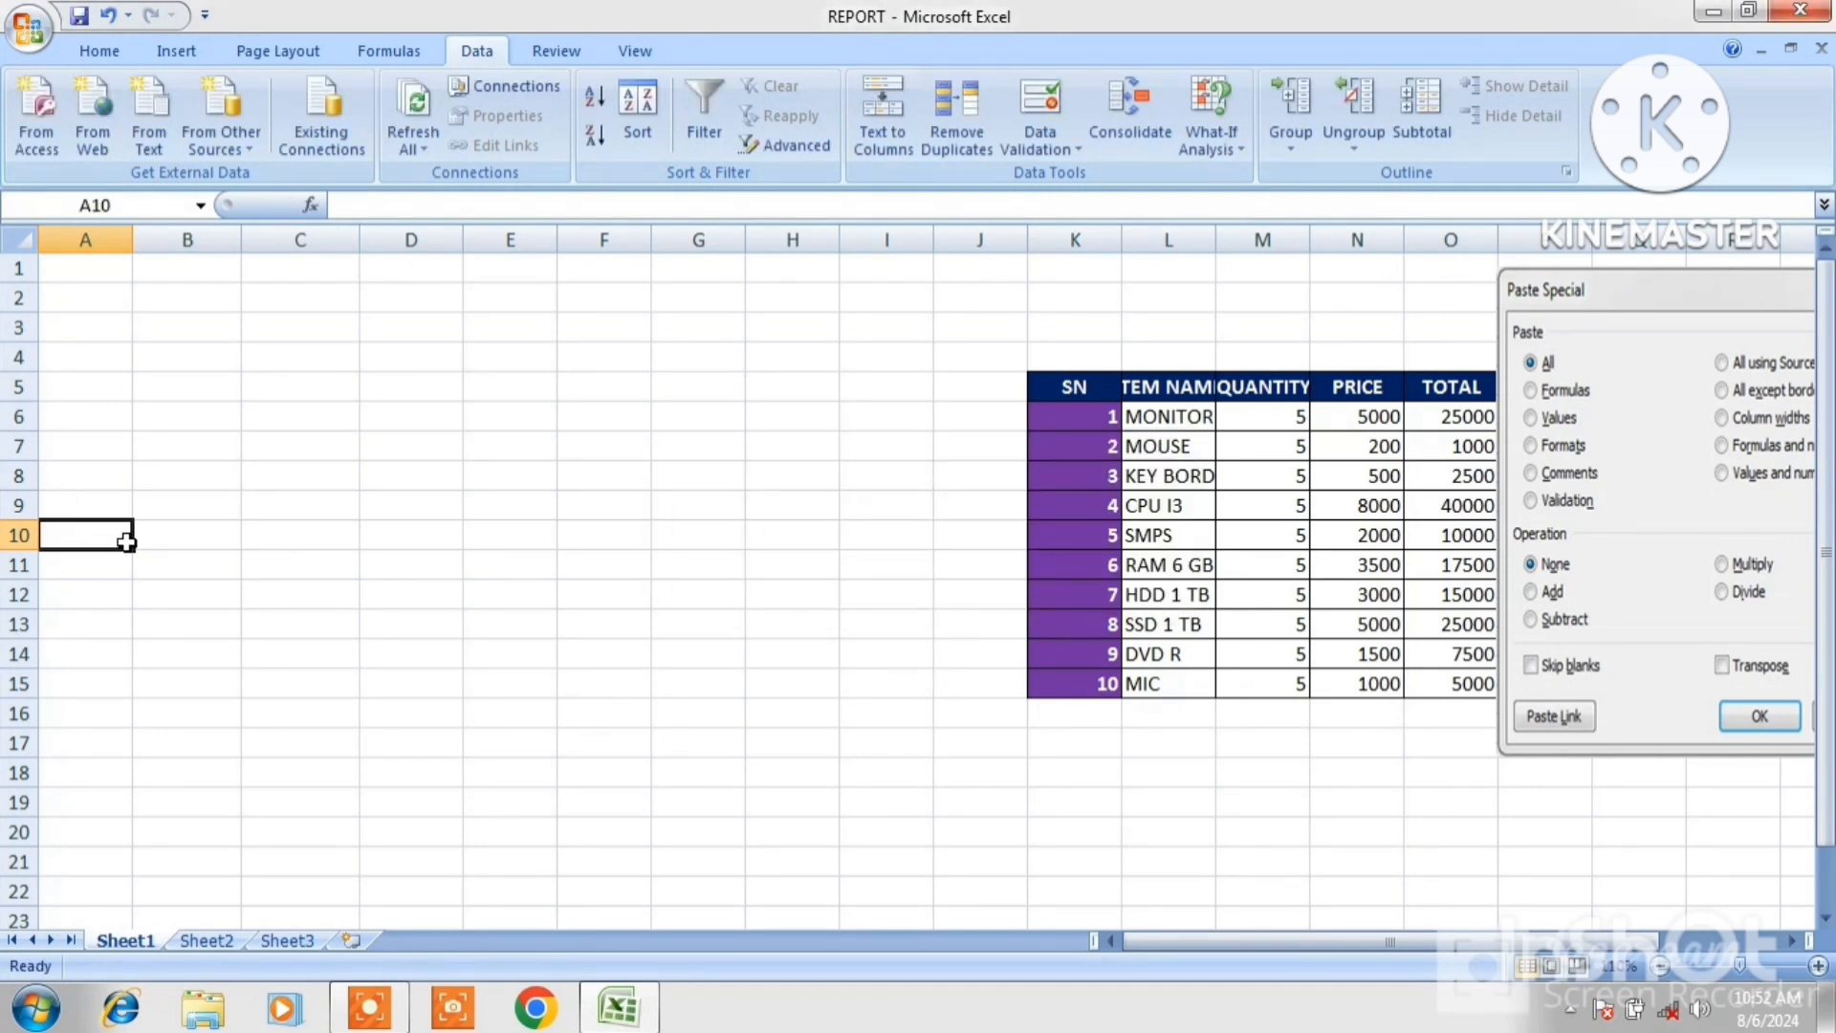
Enter 10 in cell B10, then clear that cell again.
{"action": "left_click", "coordinate": [210, 525]}
{"action": "type", "text": "10"}
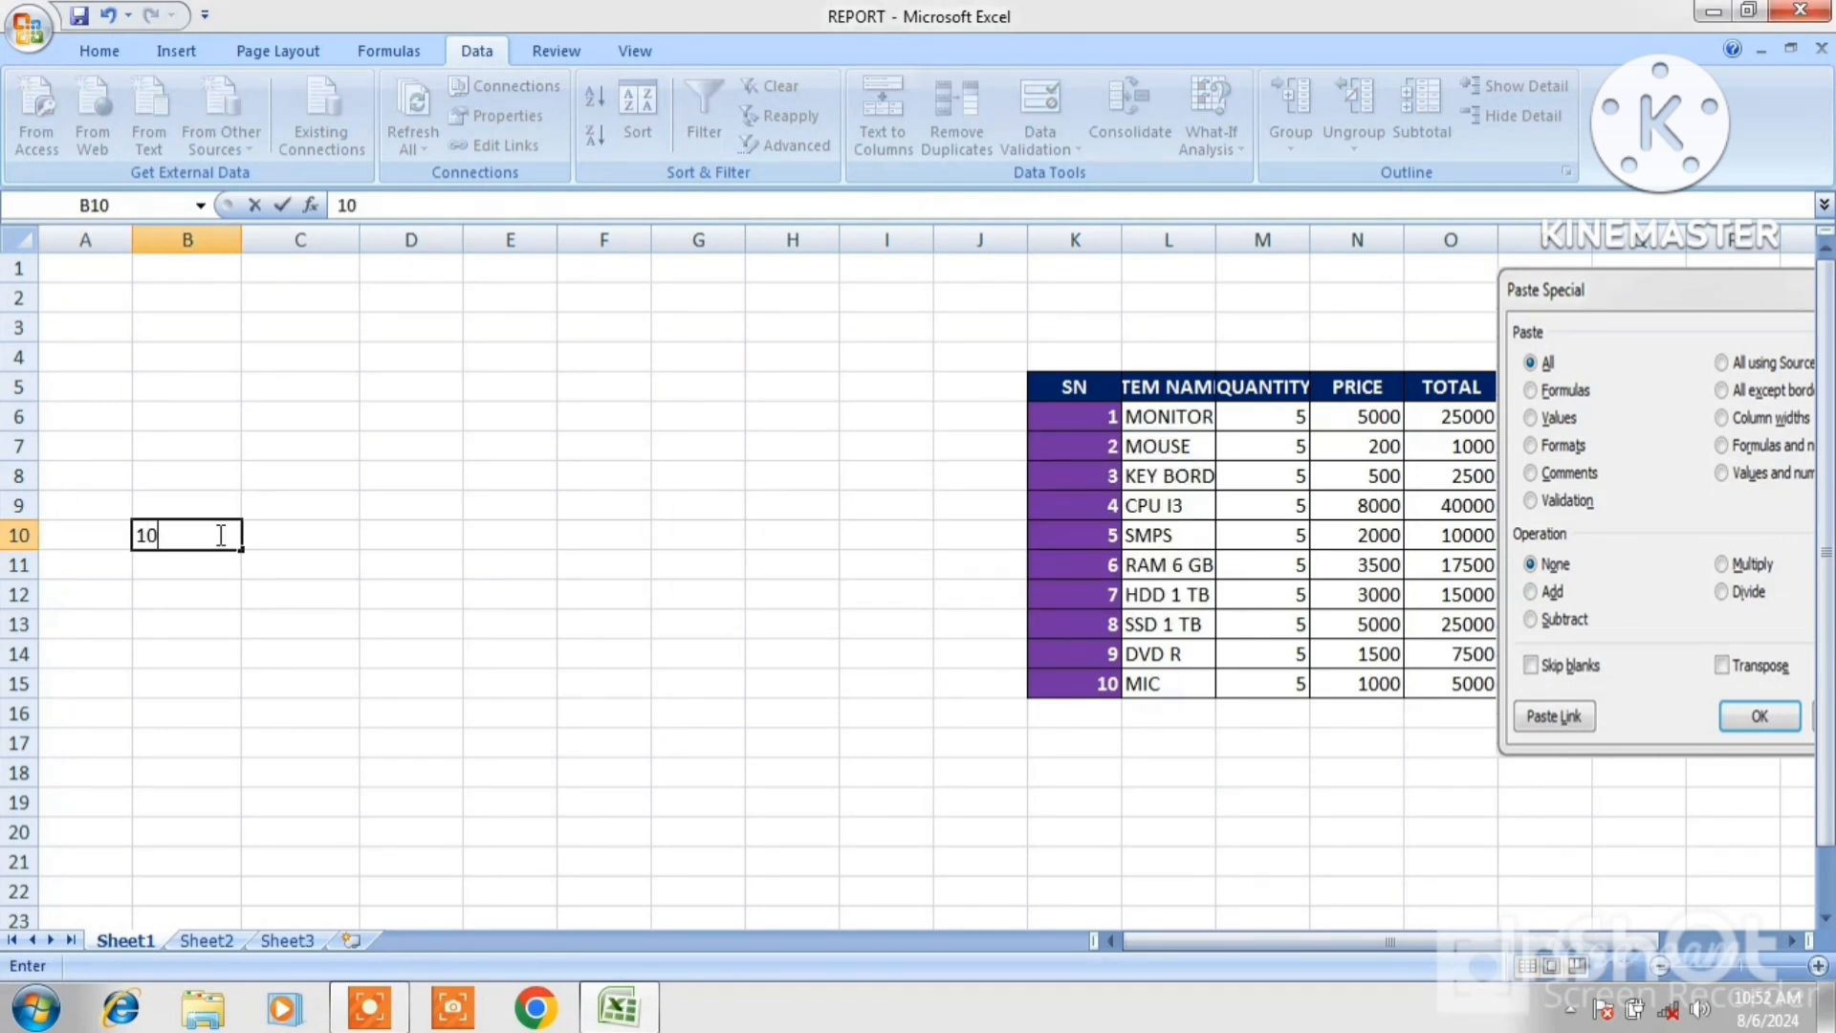
{"action": "key", "text": "Return"}
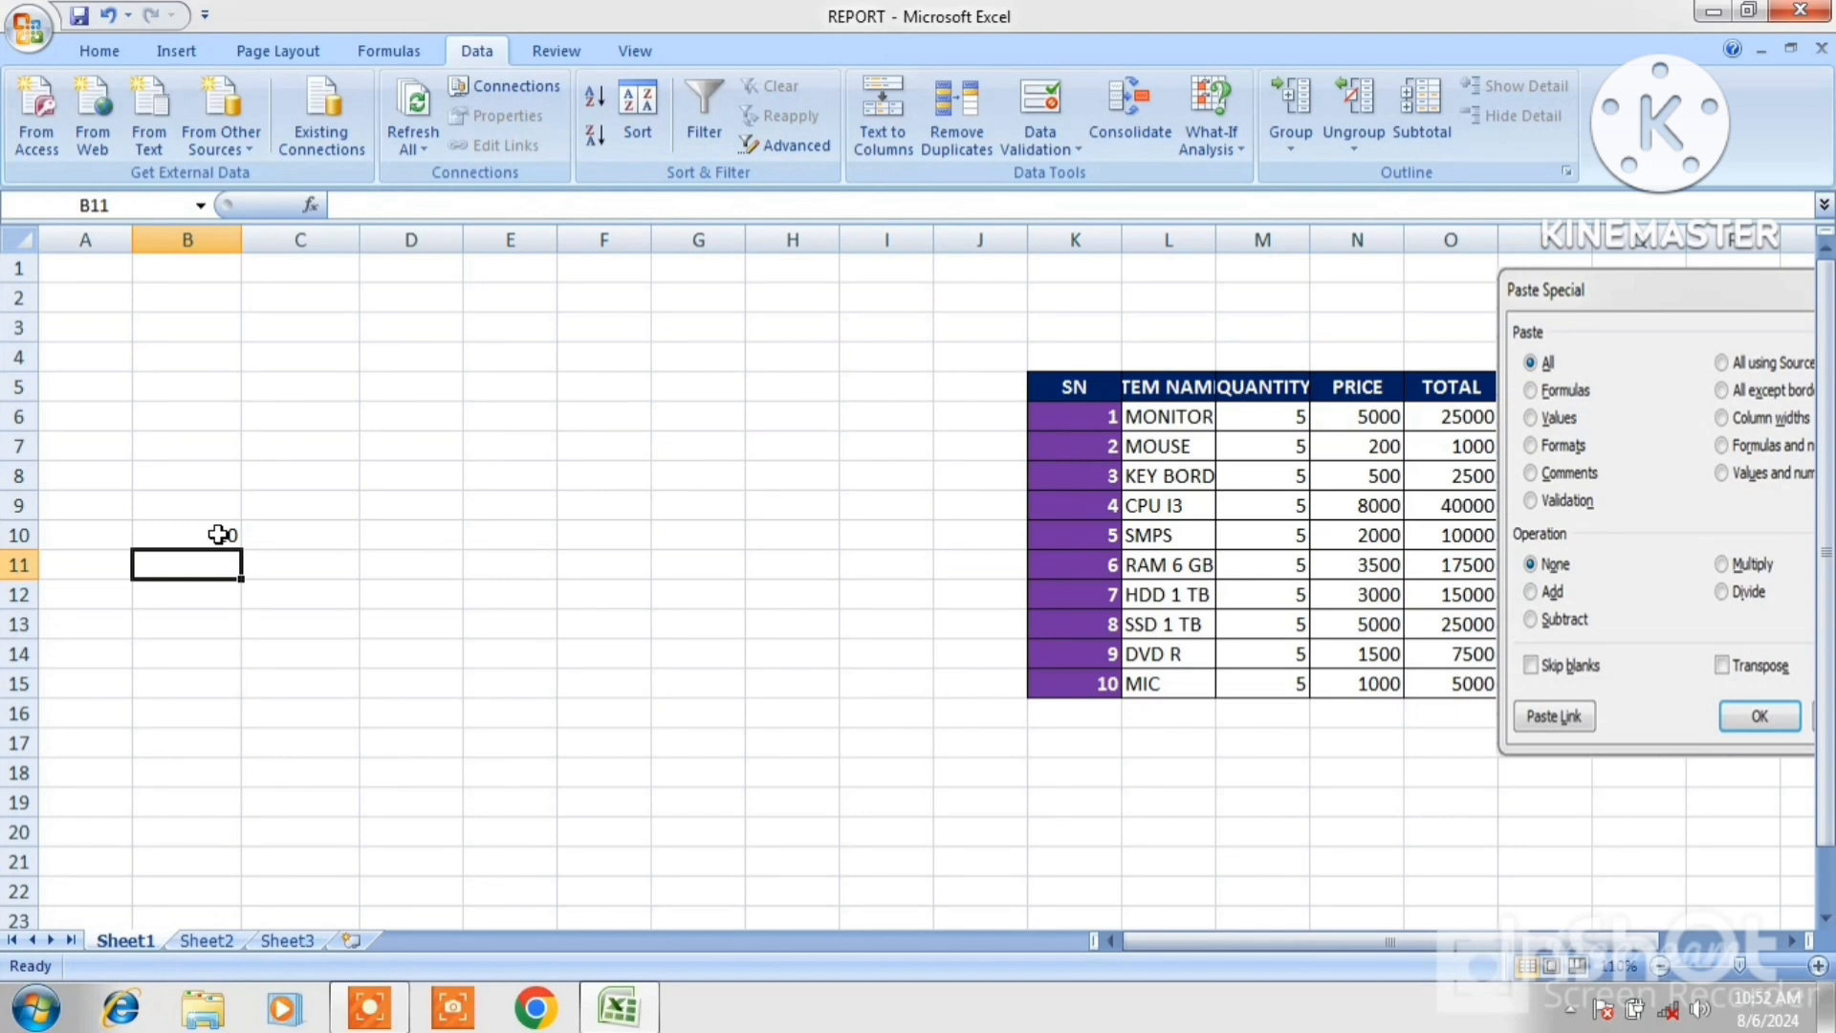
{"action": "left_click", "coordinate": [516, 447]}
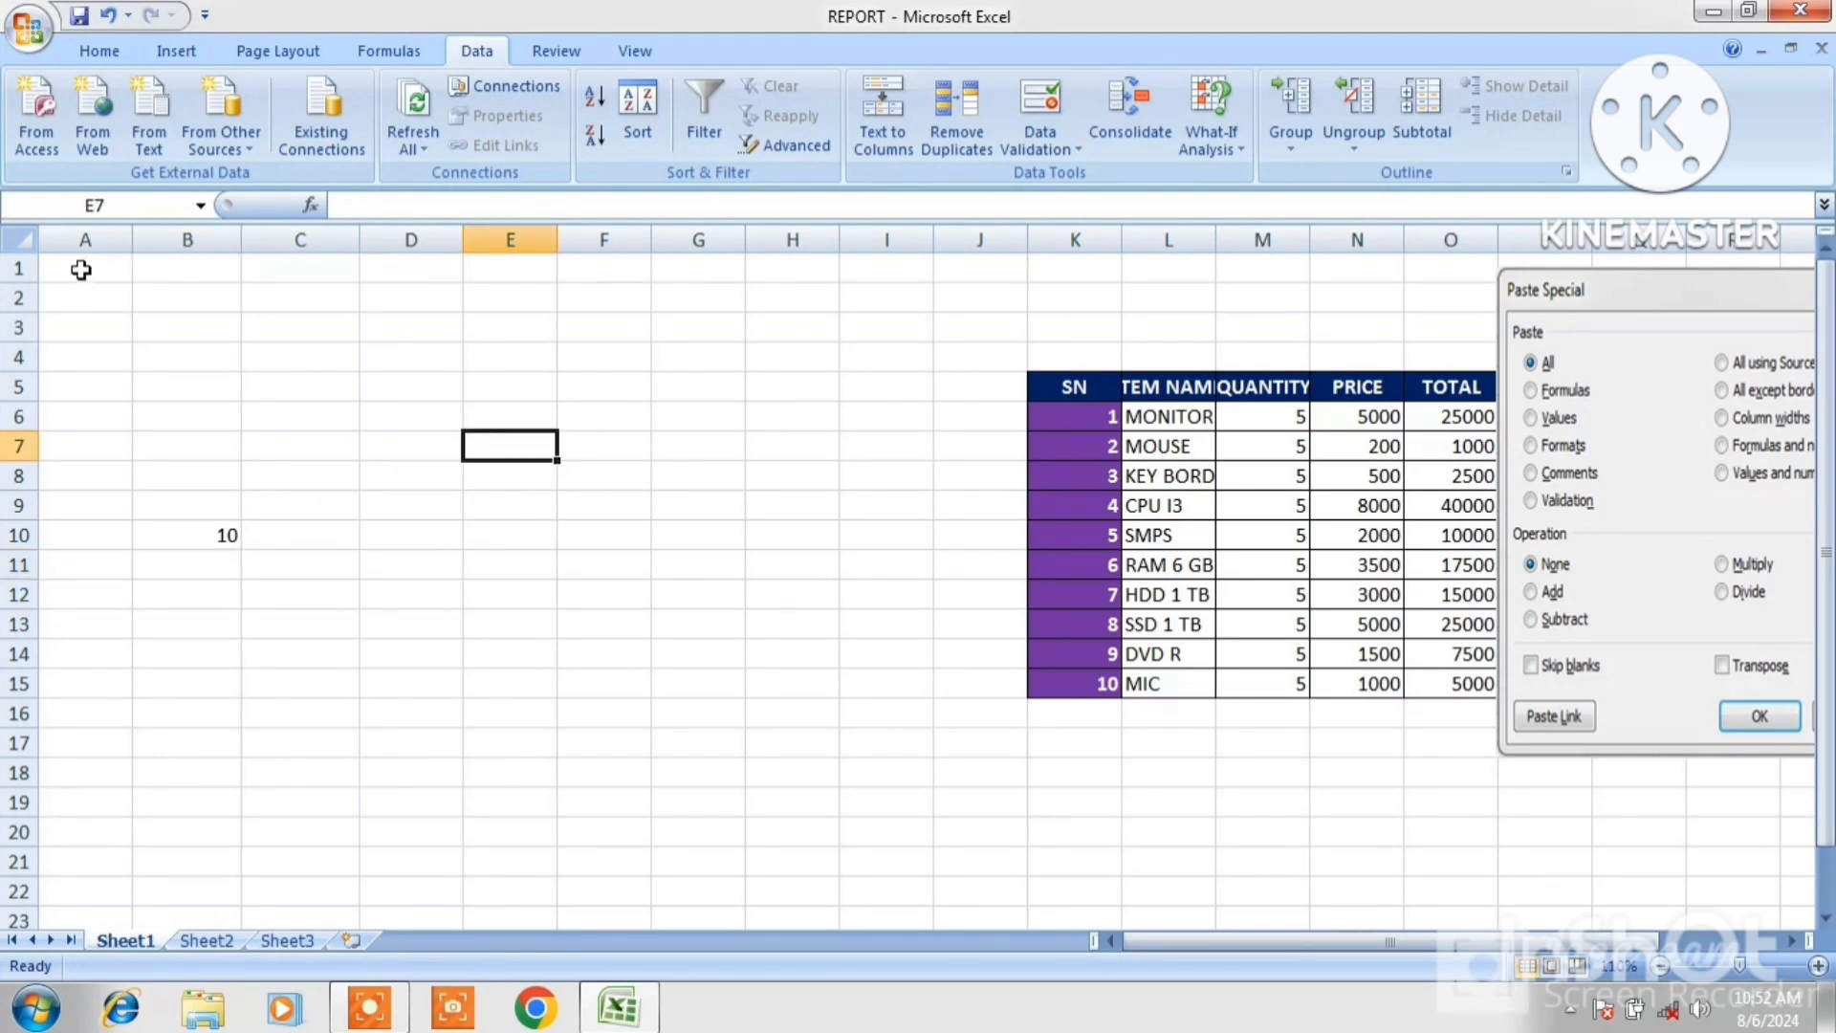
{"action": "left_click", "coordinate": [188, 537]}
{"action": "key", "text": "BackSpace"}
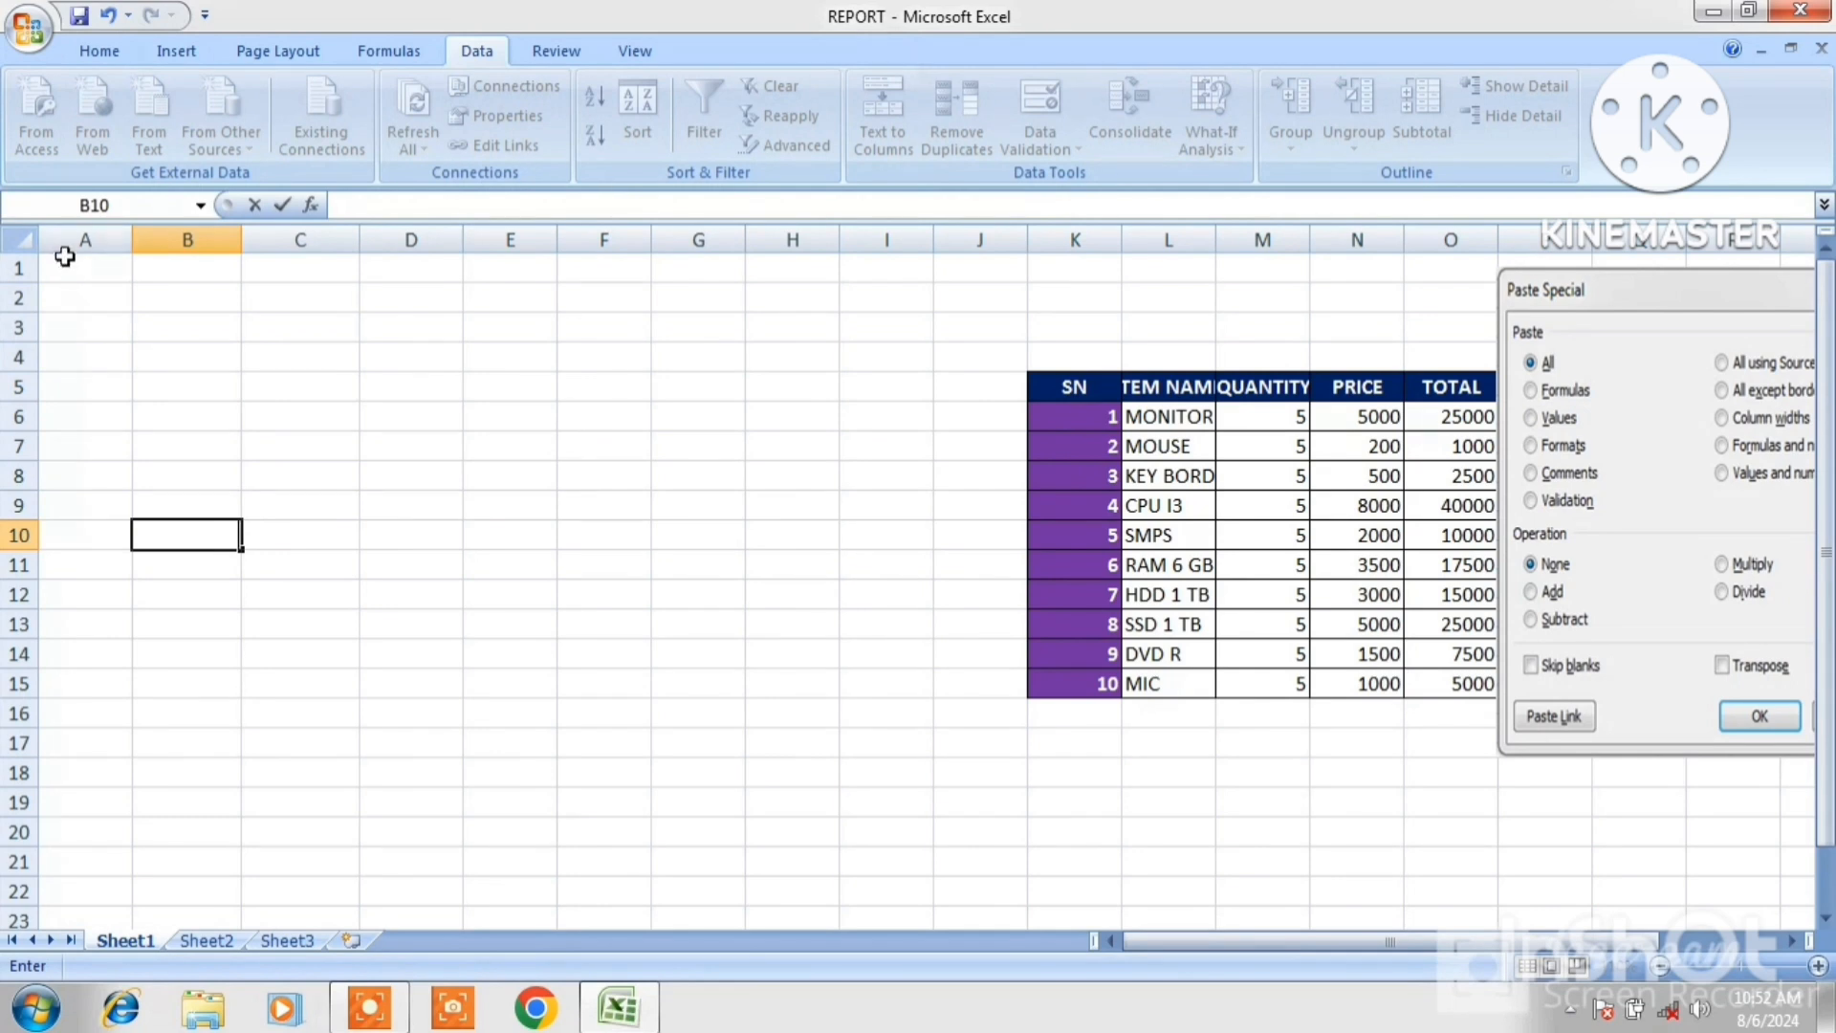
Copy A1:A10 and paste only its validation onto D1:D10 using Paste Special.
{"action": "left_click", "coordinate": [69, 275]}
{"action": "left_click_drag", "start_coordinate": [69, 277], "coordinate": [70, 536]}
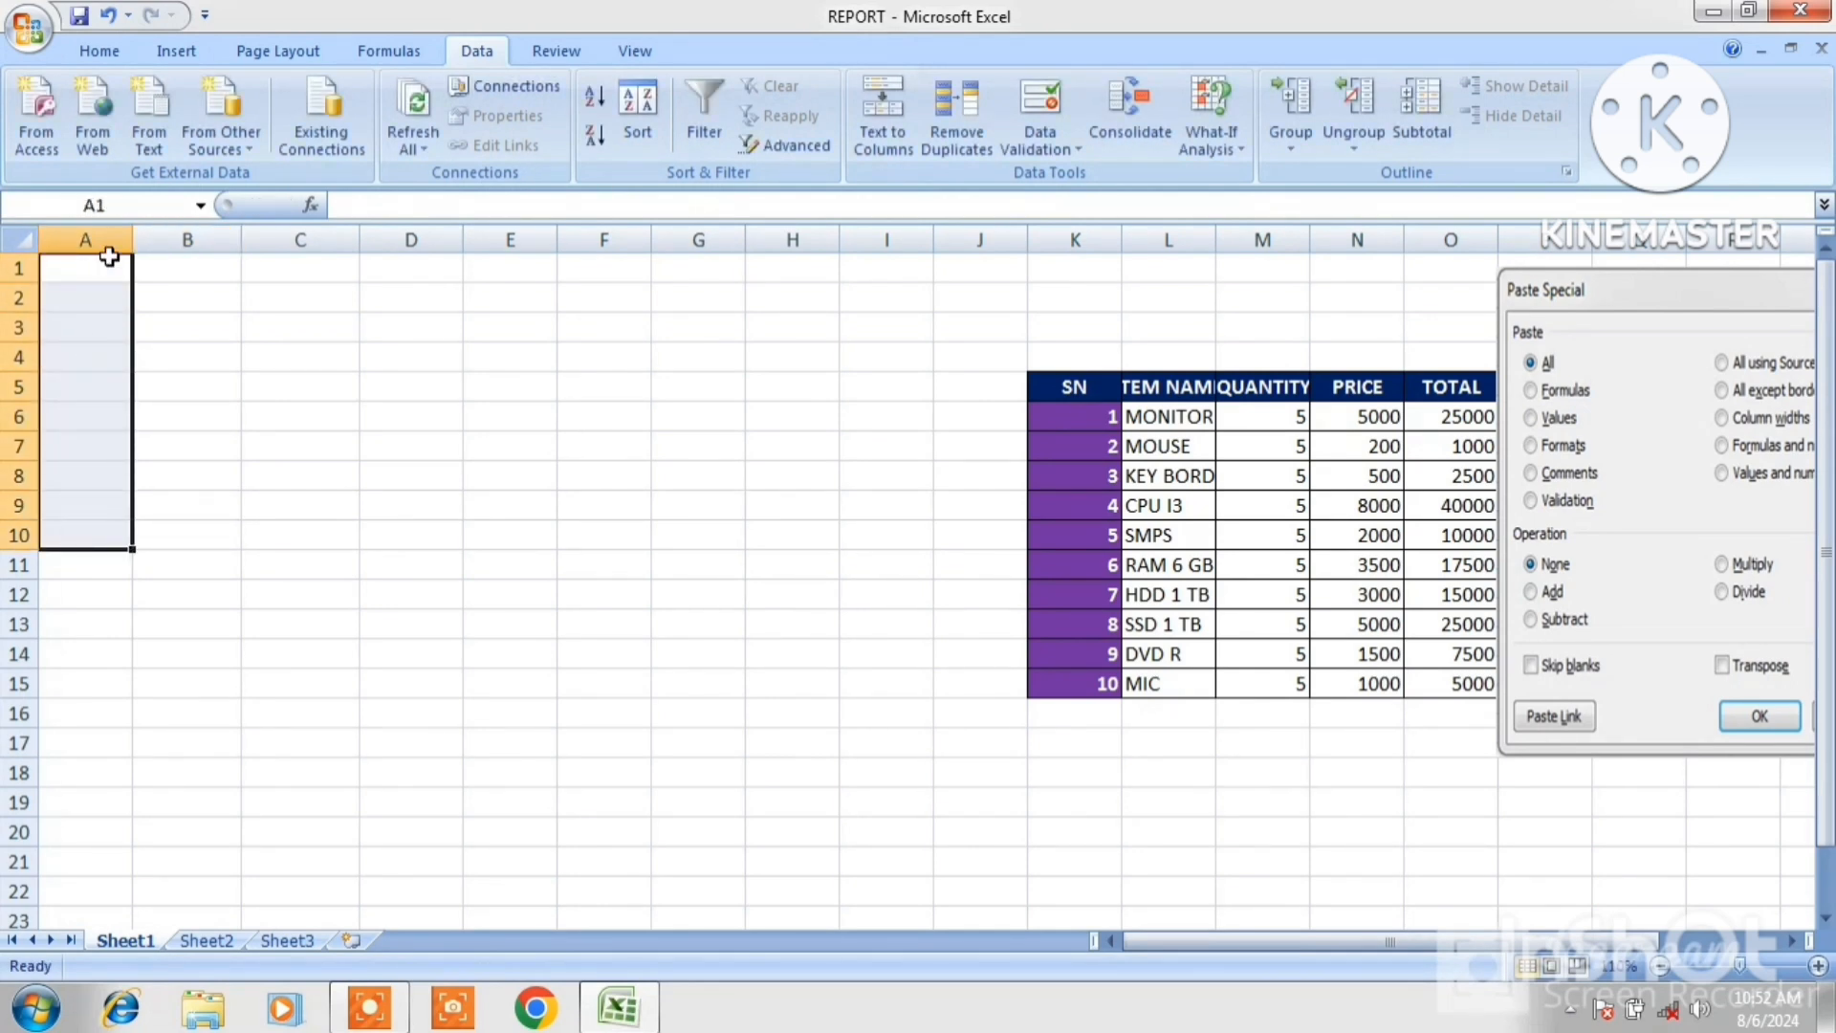
{"action": "left_click", "coordinate": [96, 49]}
{"action": "left_click", "coordinate": [110, 116]}
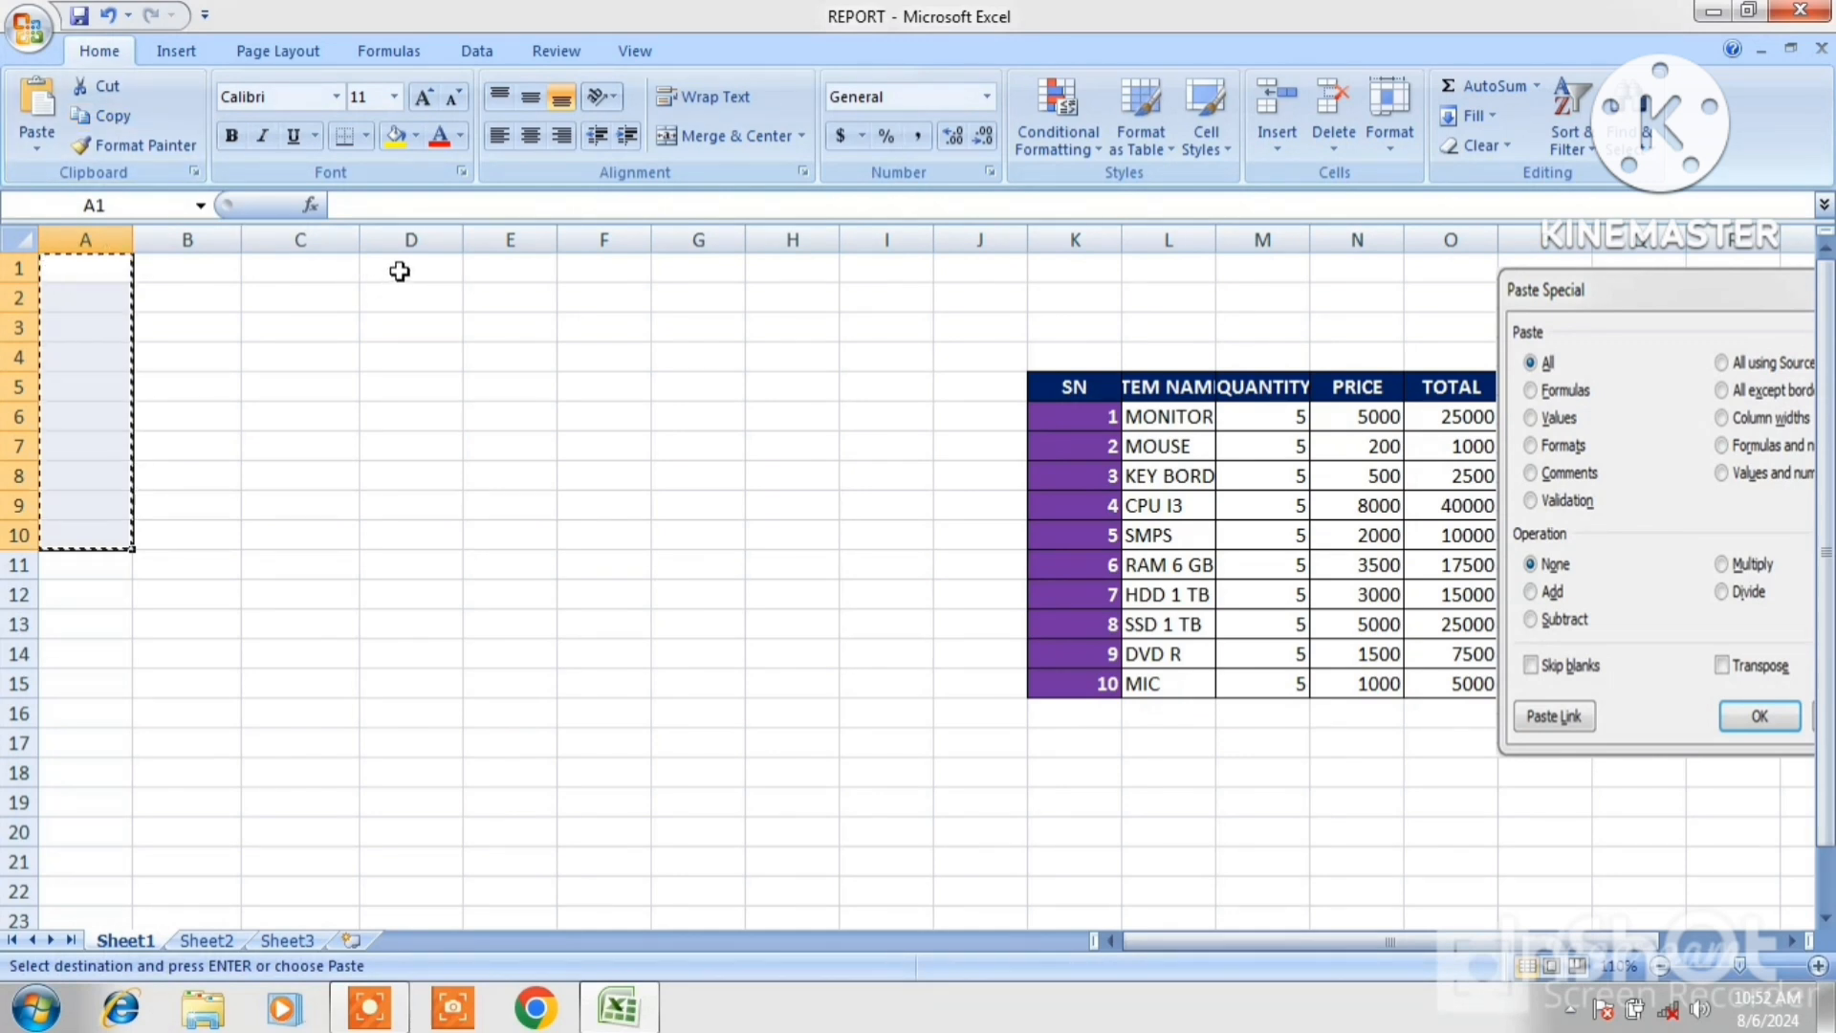
{"action": "left_click_drag", "start_coordinate": [400, 275], "coordinate": [419, 538]}
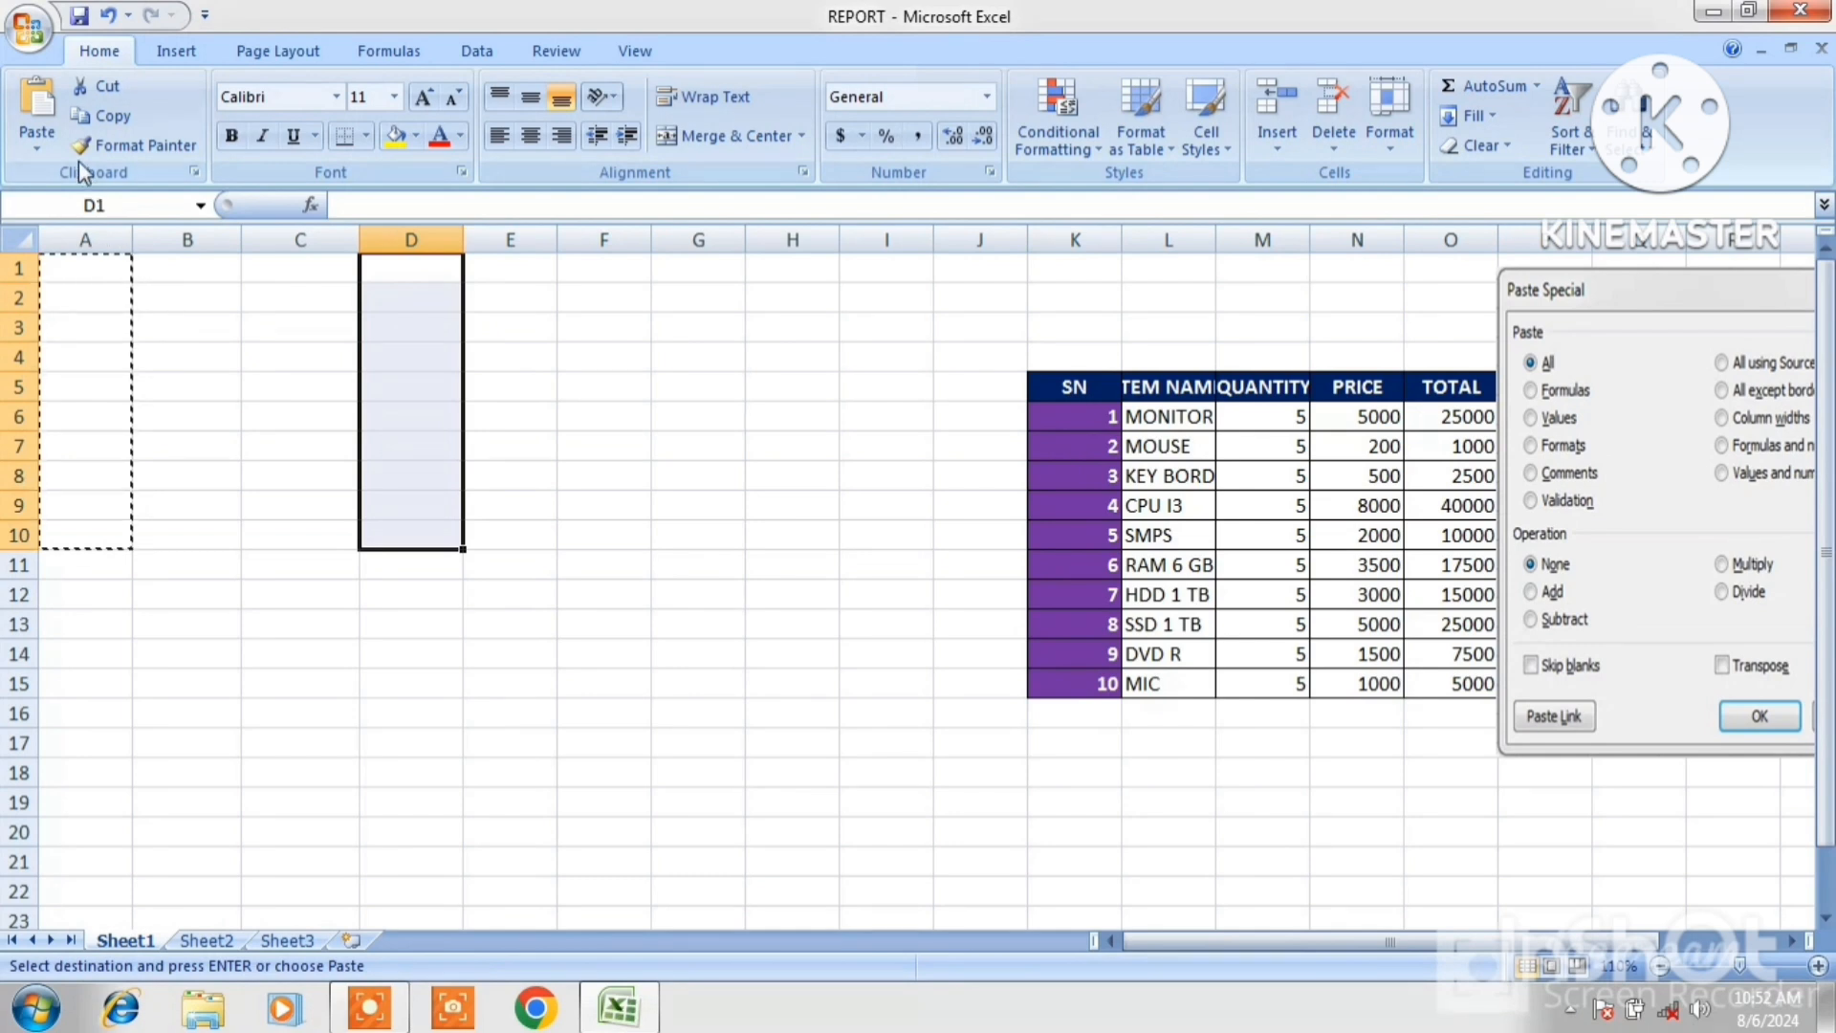
{"action": "left_click", "coordinate": [37, 150]}
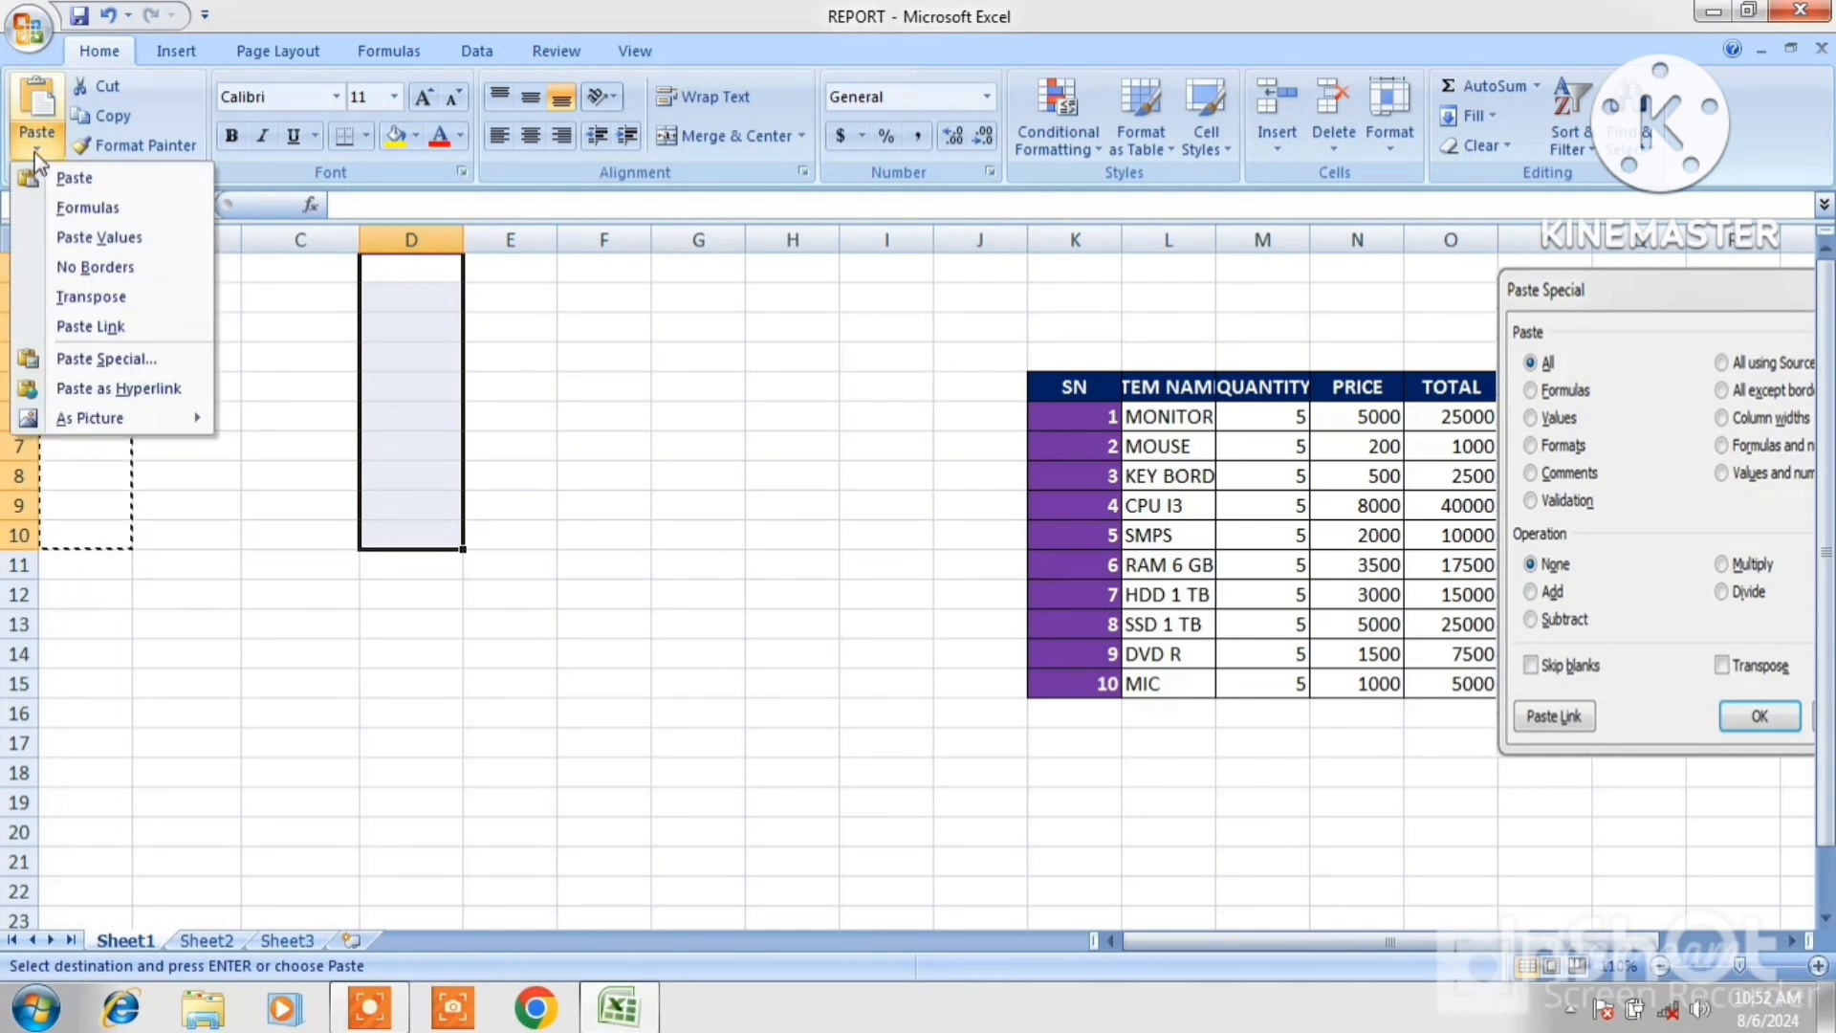
{"action": "left_click", "coordinate": [110, 360]}
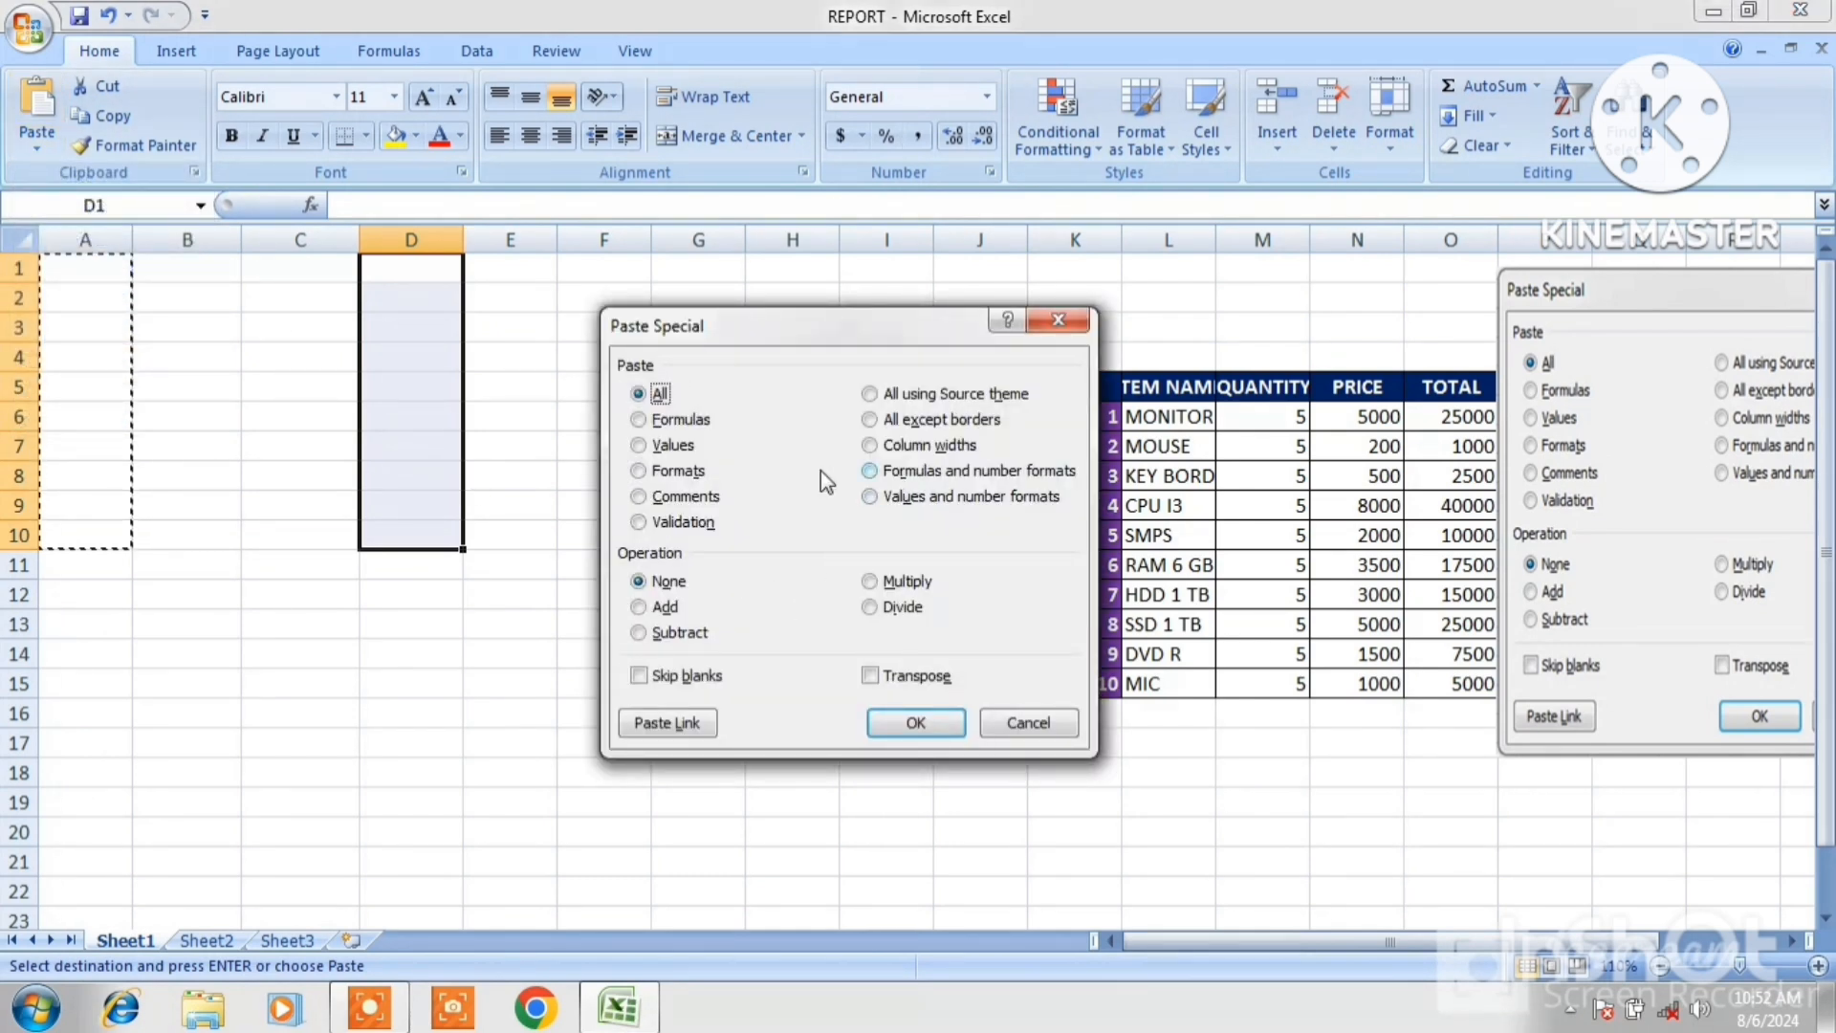
{"action": "left_click", "coordinate": [656, 522]}
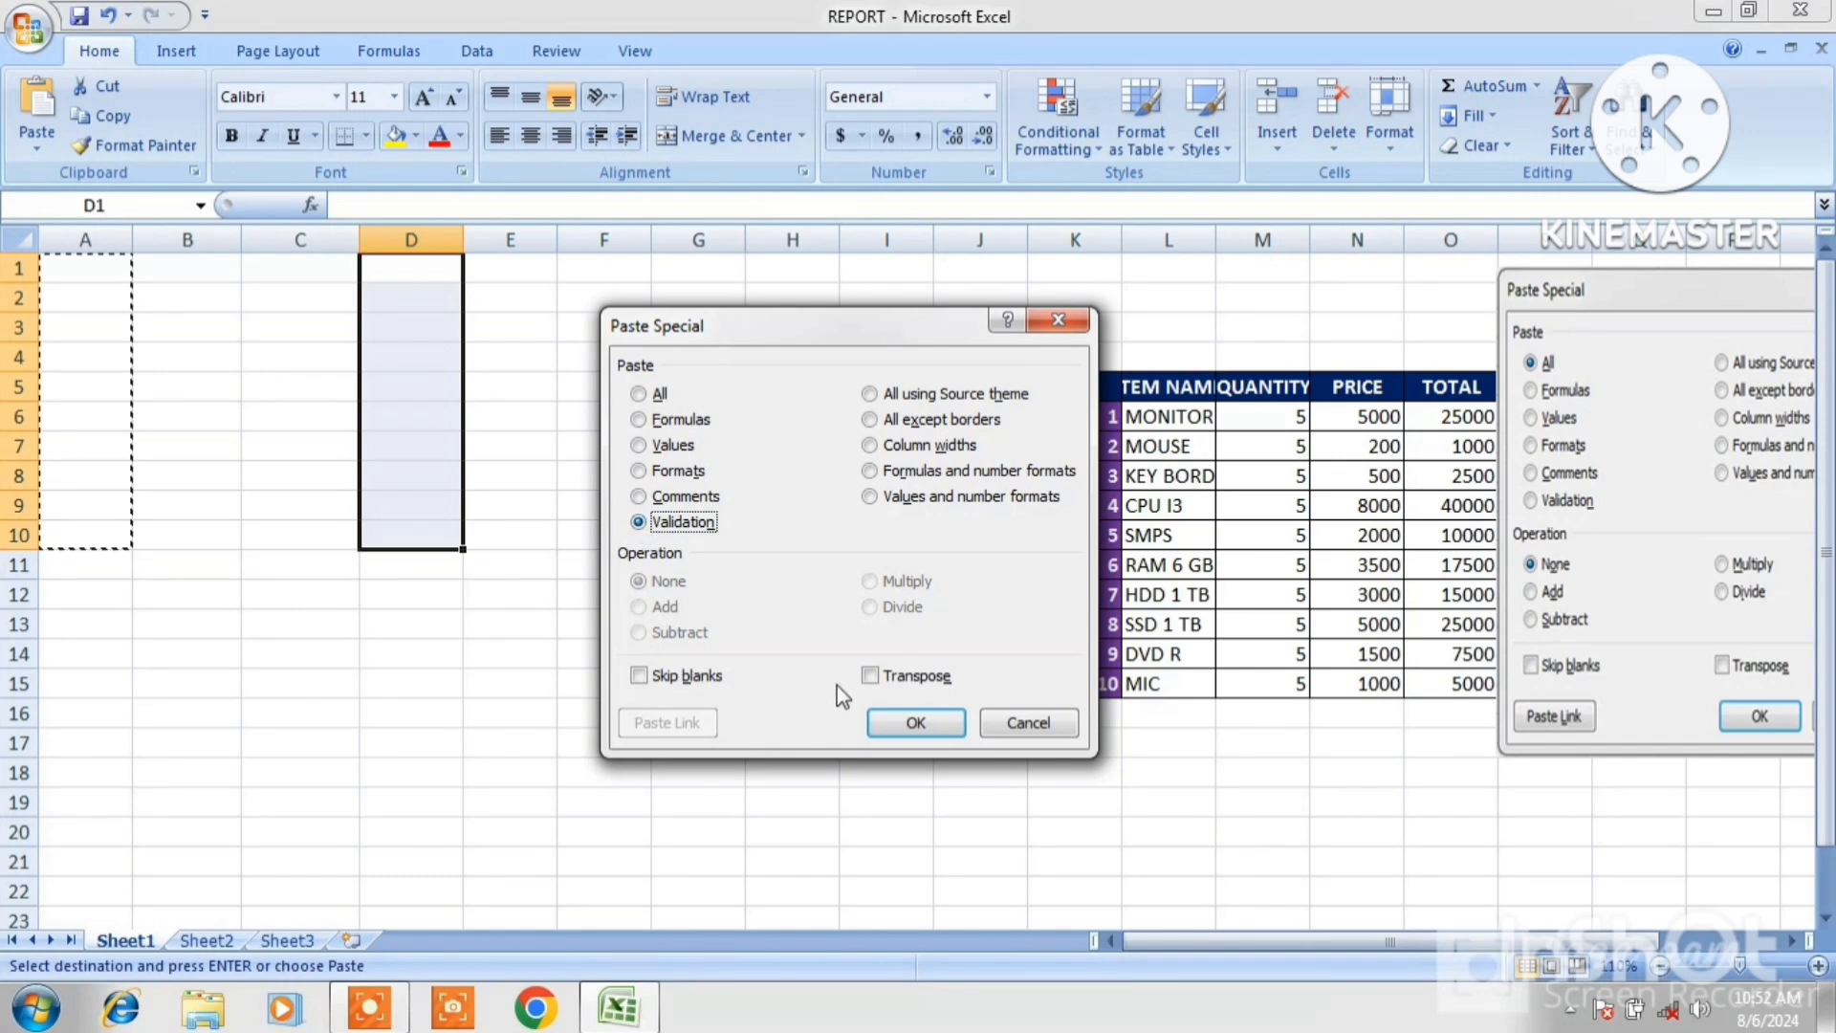
{"action": "left_click", "coordinate": [917, 723]}
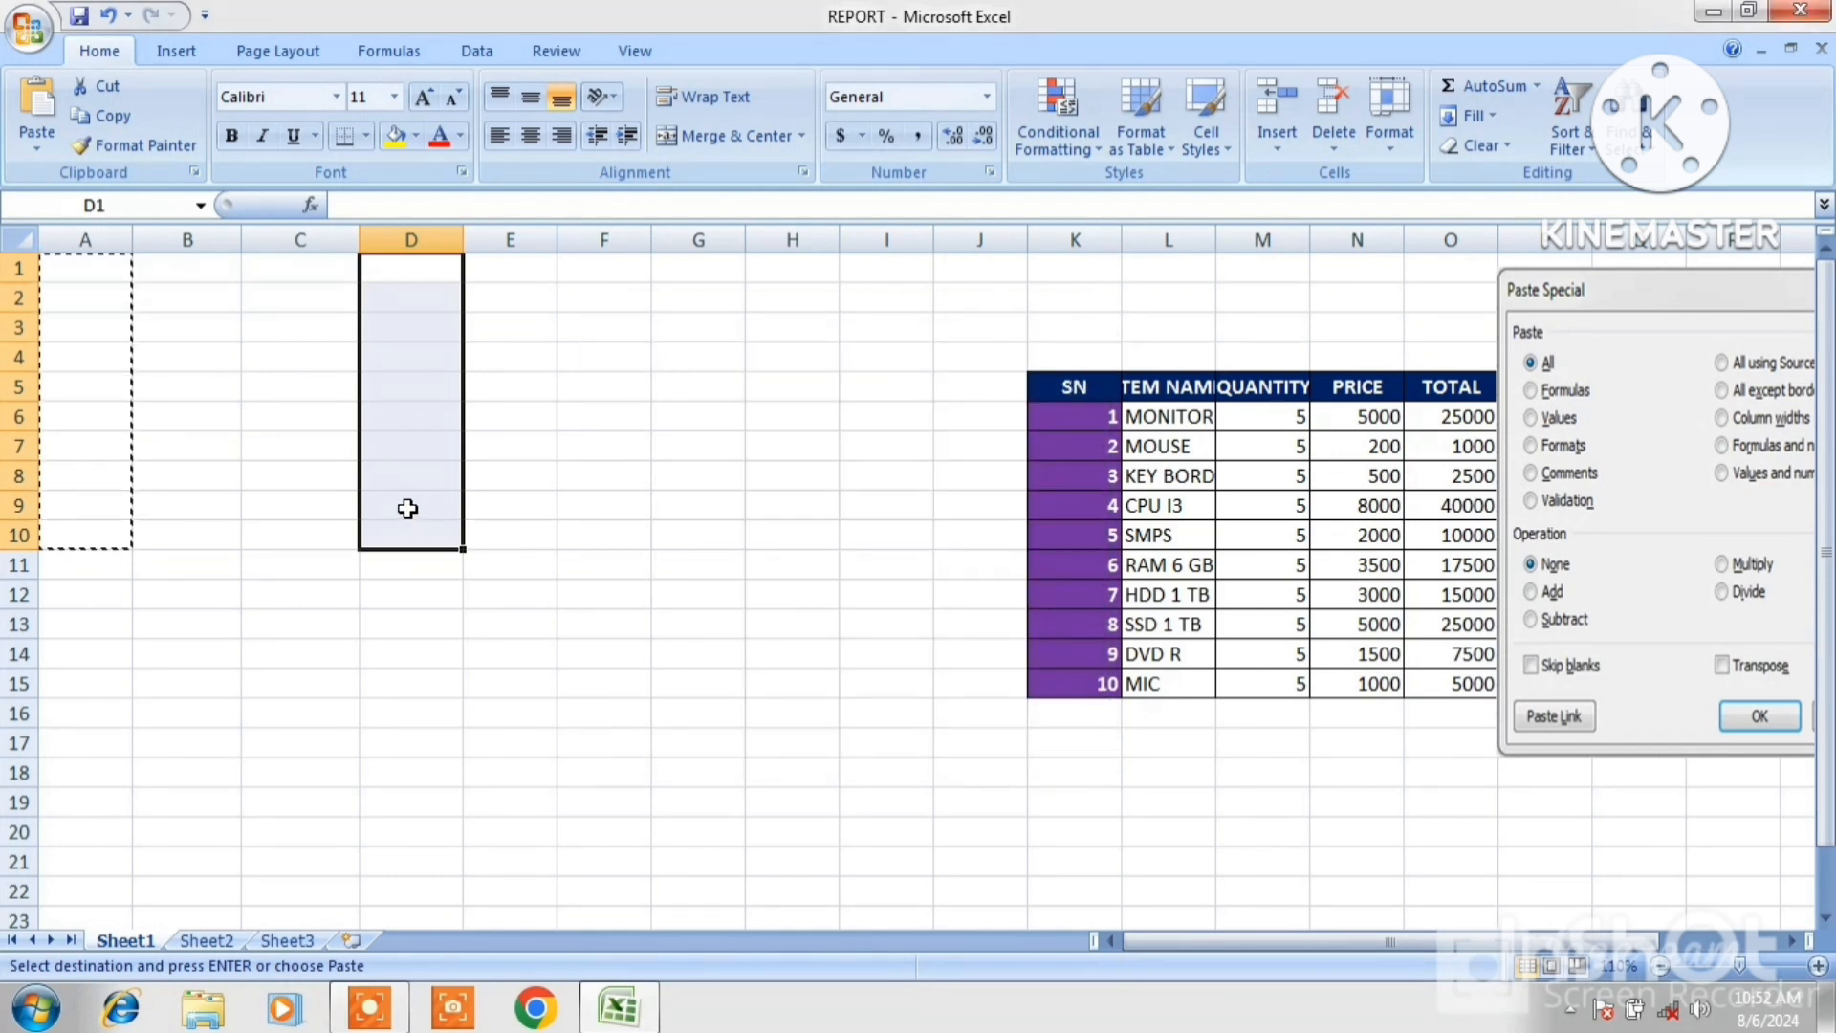
Test the pasted validation in D9 by entering 101, retrying, and entering 10 instead.
{"action": "left_click", "coordinate": [408, 509]}
{"action": "type", "text": "101"}
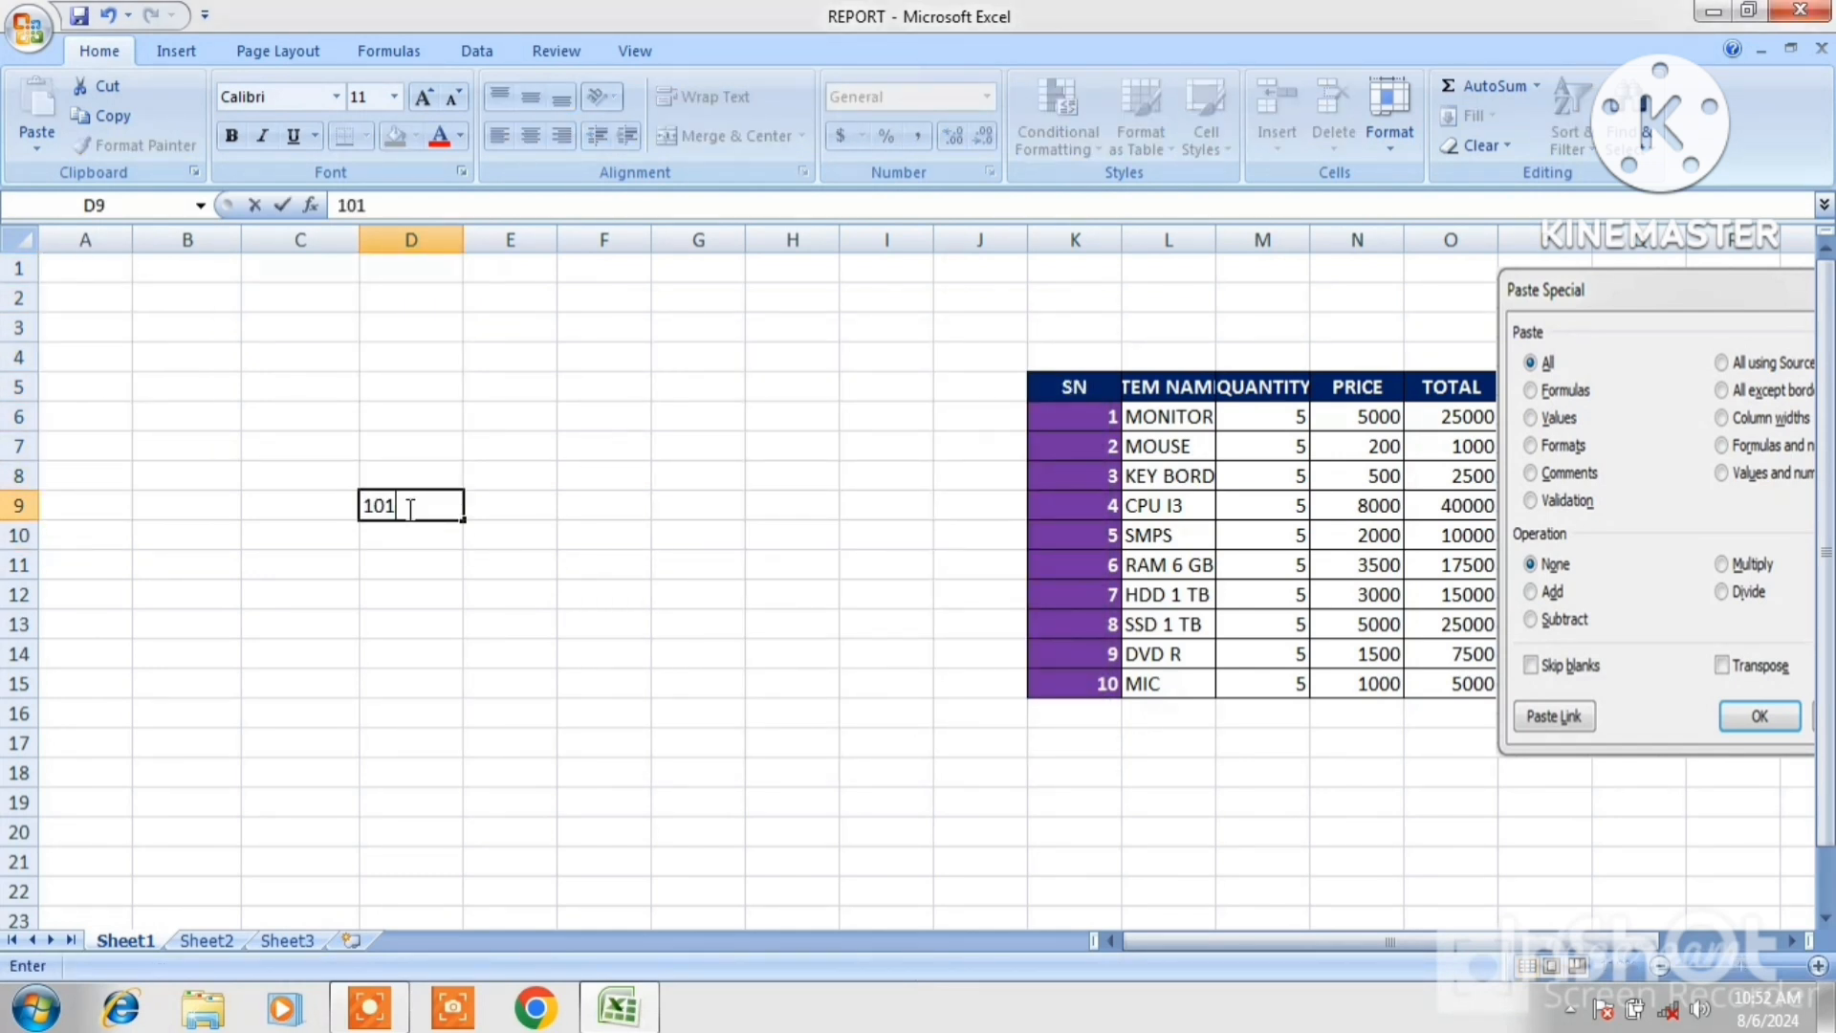
{"action": "key", "text": "Return"}
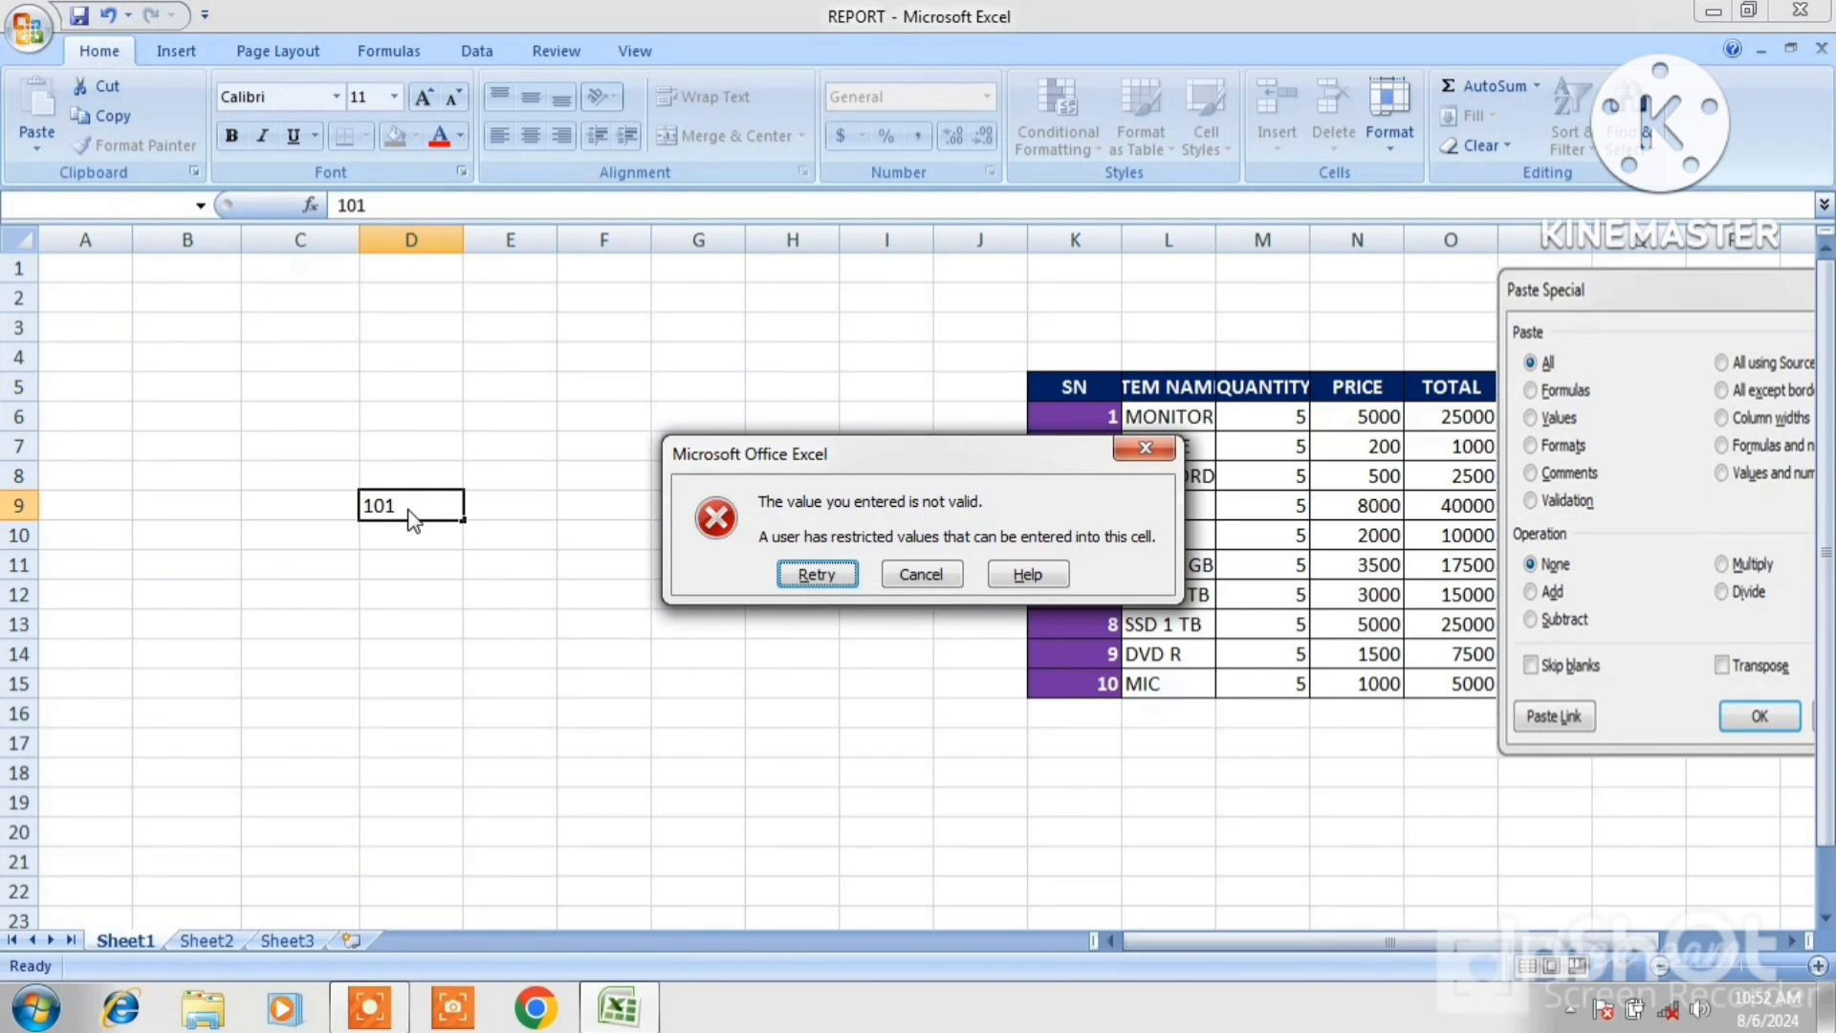
{"action": "left_click", "coordinate": [899, 574]}
{"action": "type", "text": "10"}
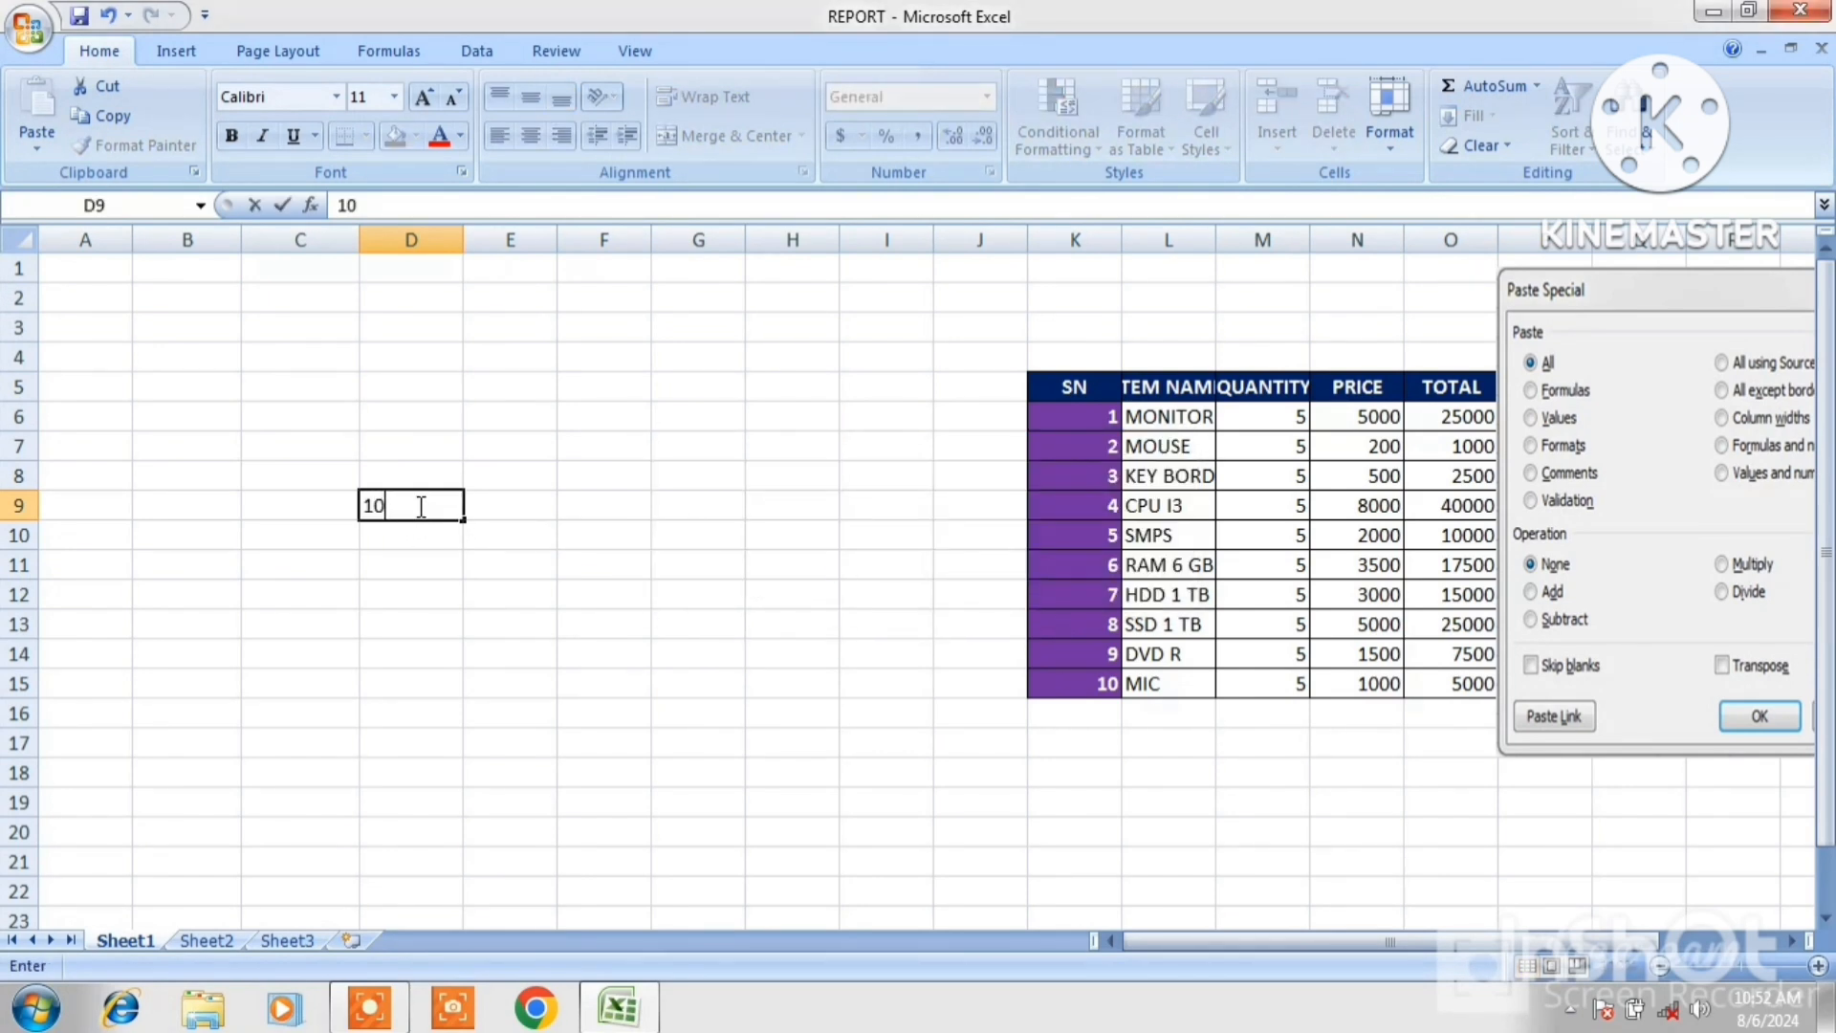
Try entering 12 in cell D6 and cancel the rejected entry.
{"action": "left_click", "coordinate": [417, 407]}
{"action": "type", "text": "12"}
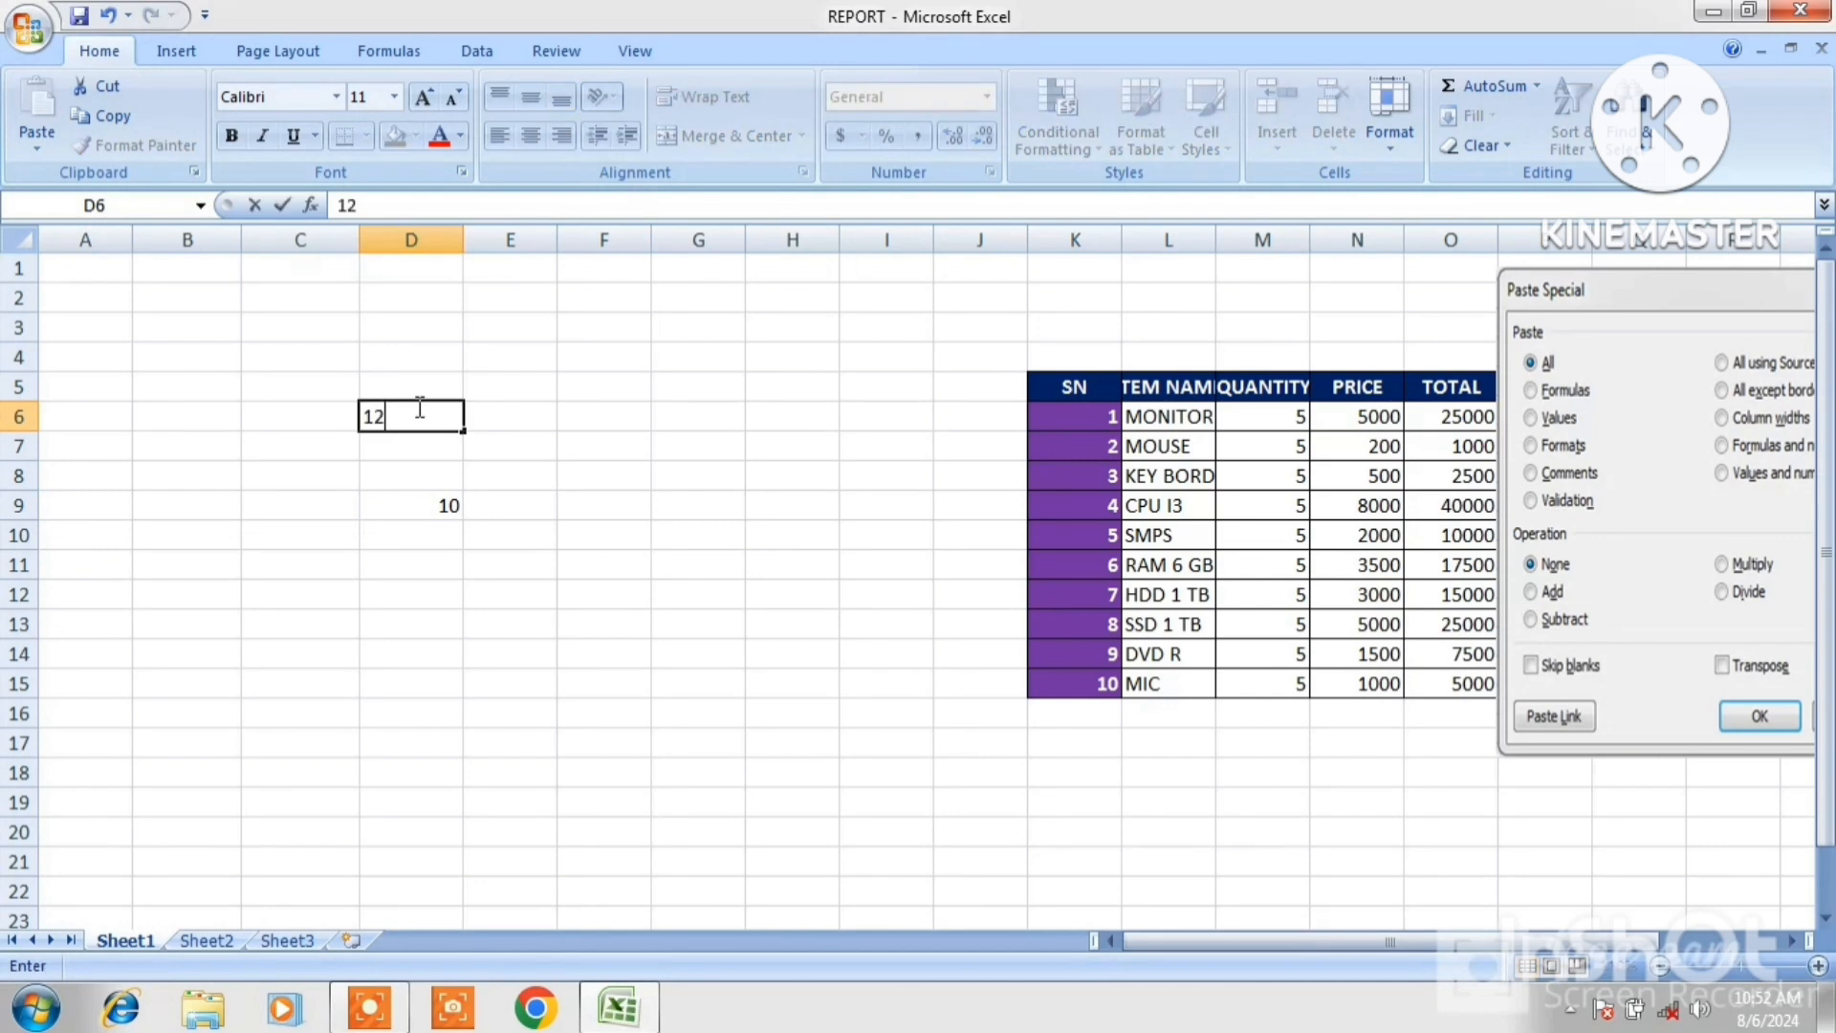
{"action": "key", "text": "Return"}
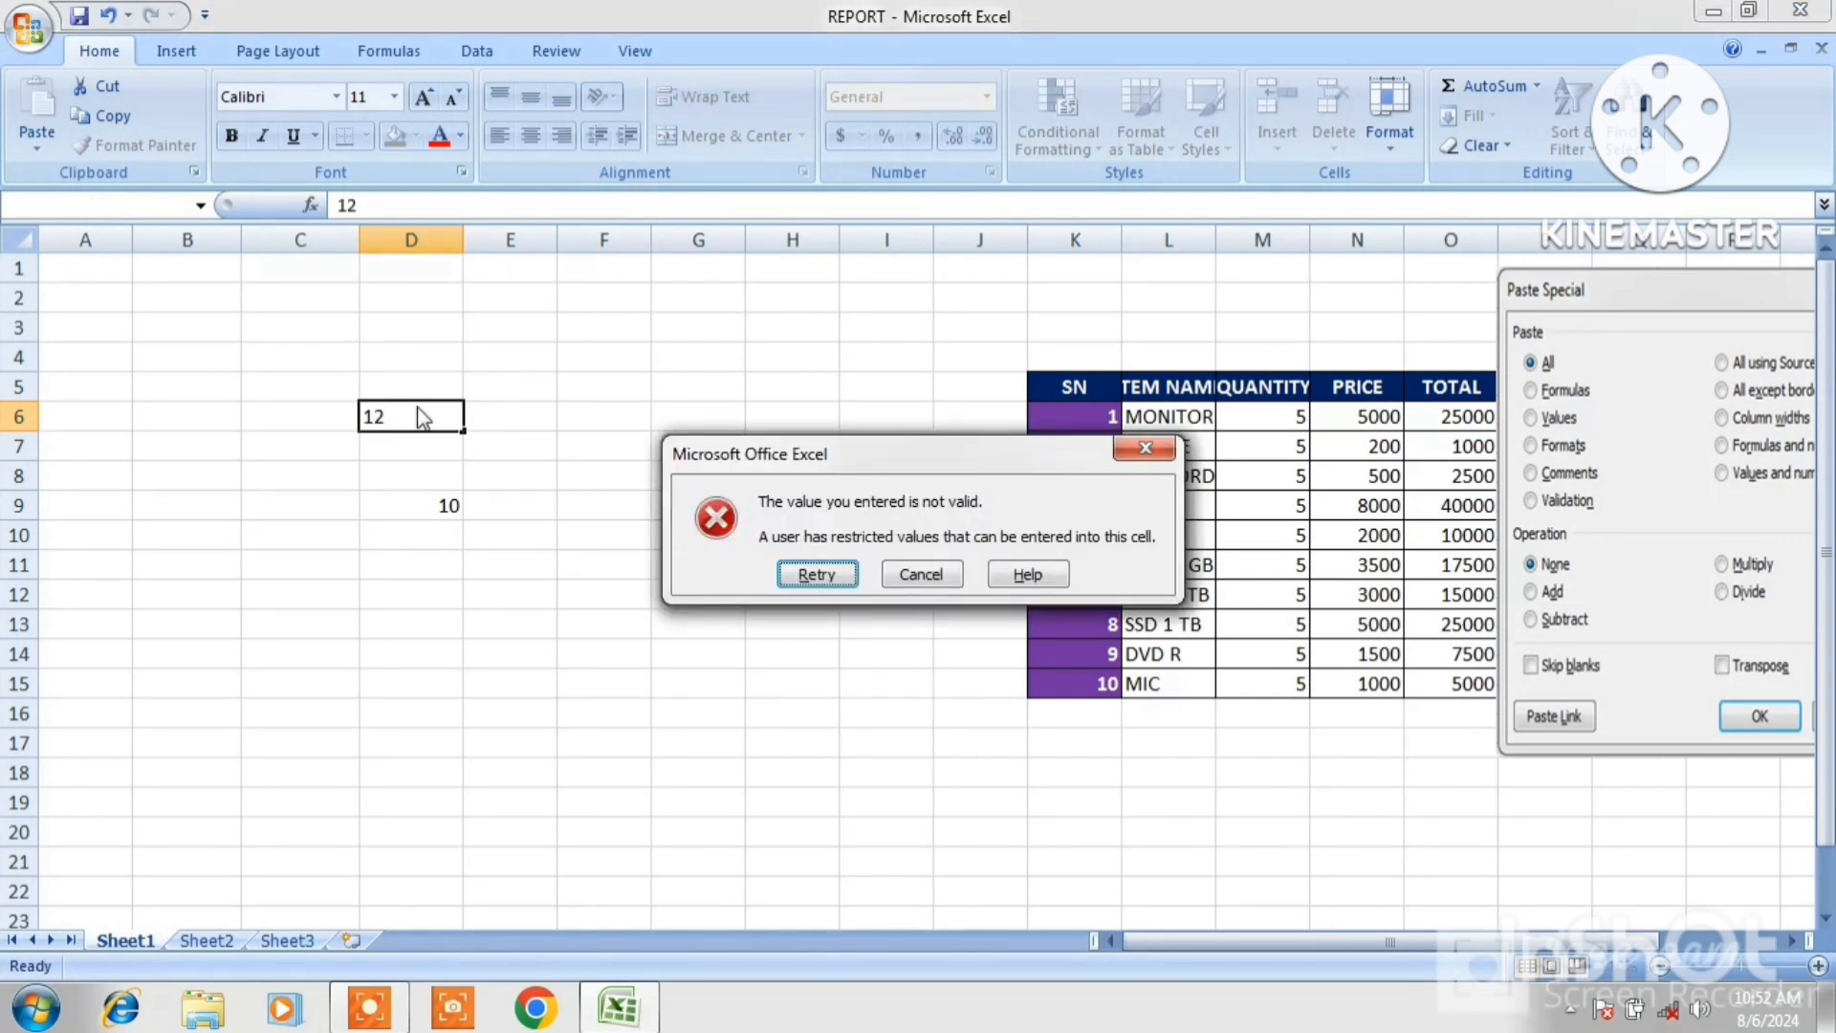
{"action": "left_click", "coordinate": [921, 574]}
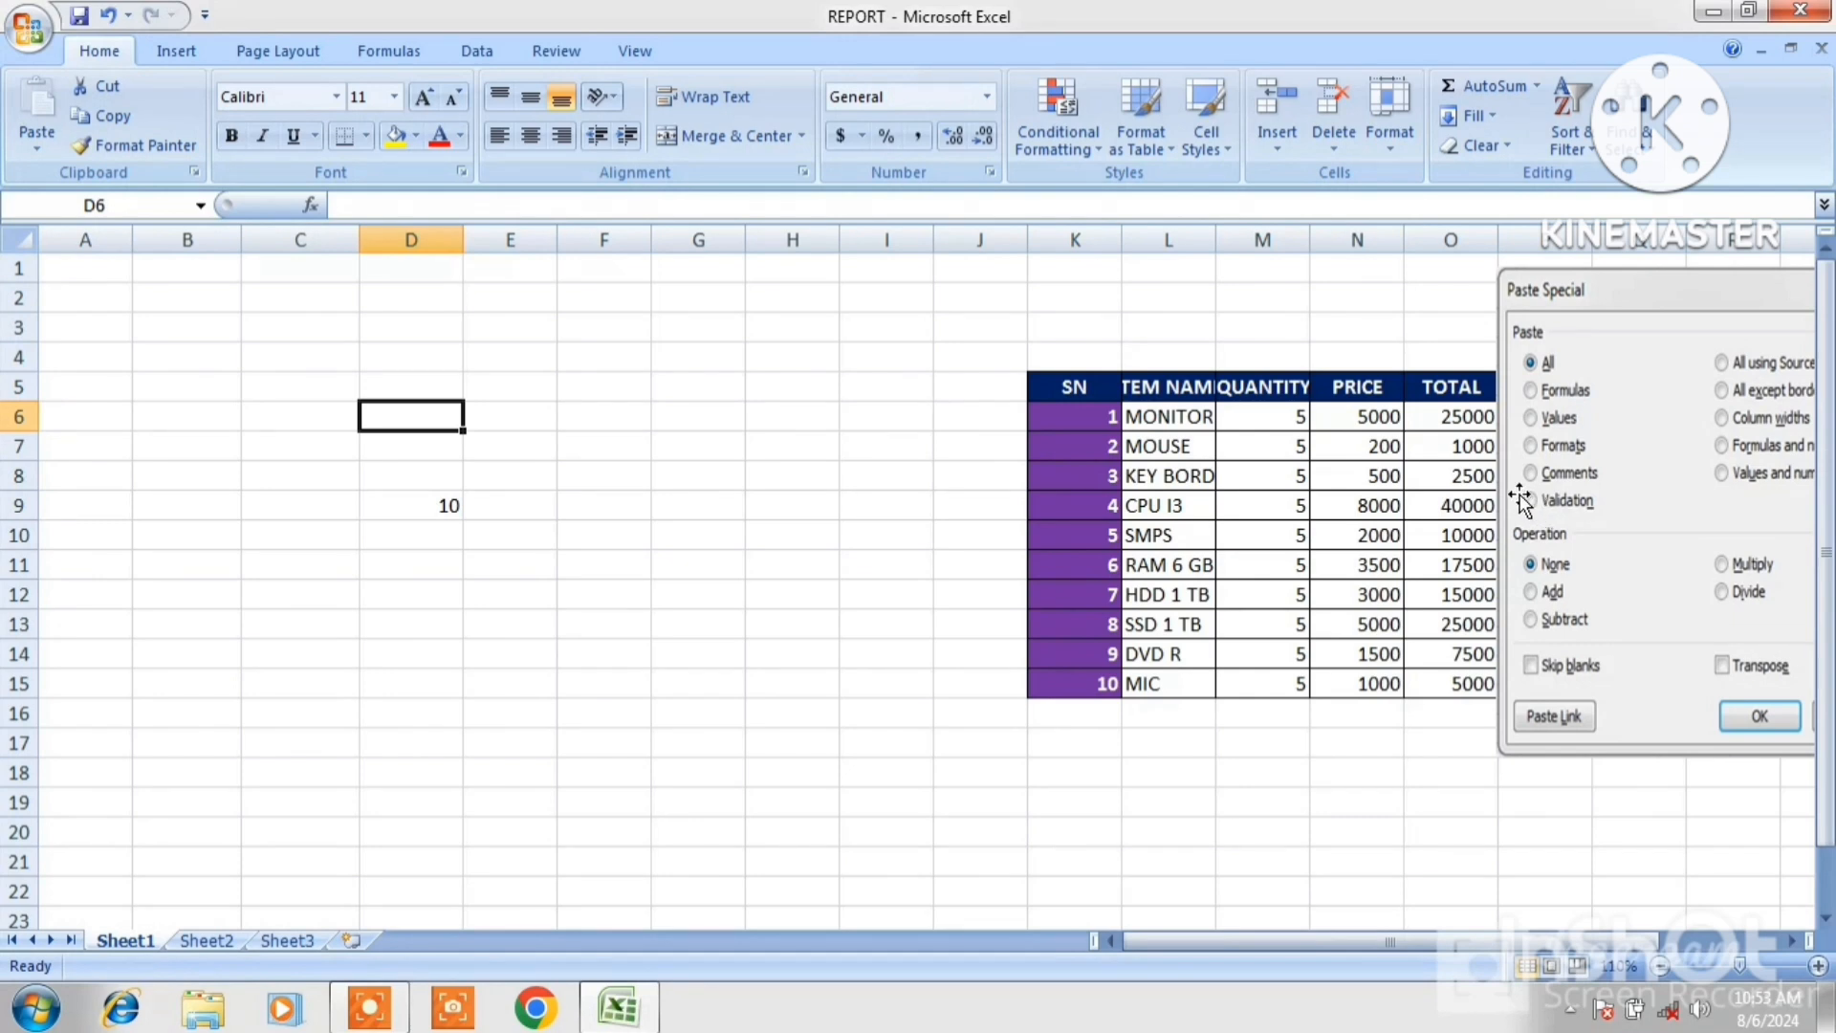
{"action": "left_click_drag", "start_coordinate": [1635, 306], "coordinate": [1420, 345]}
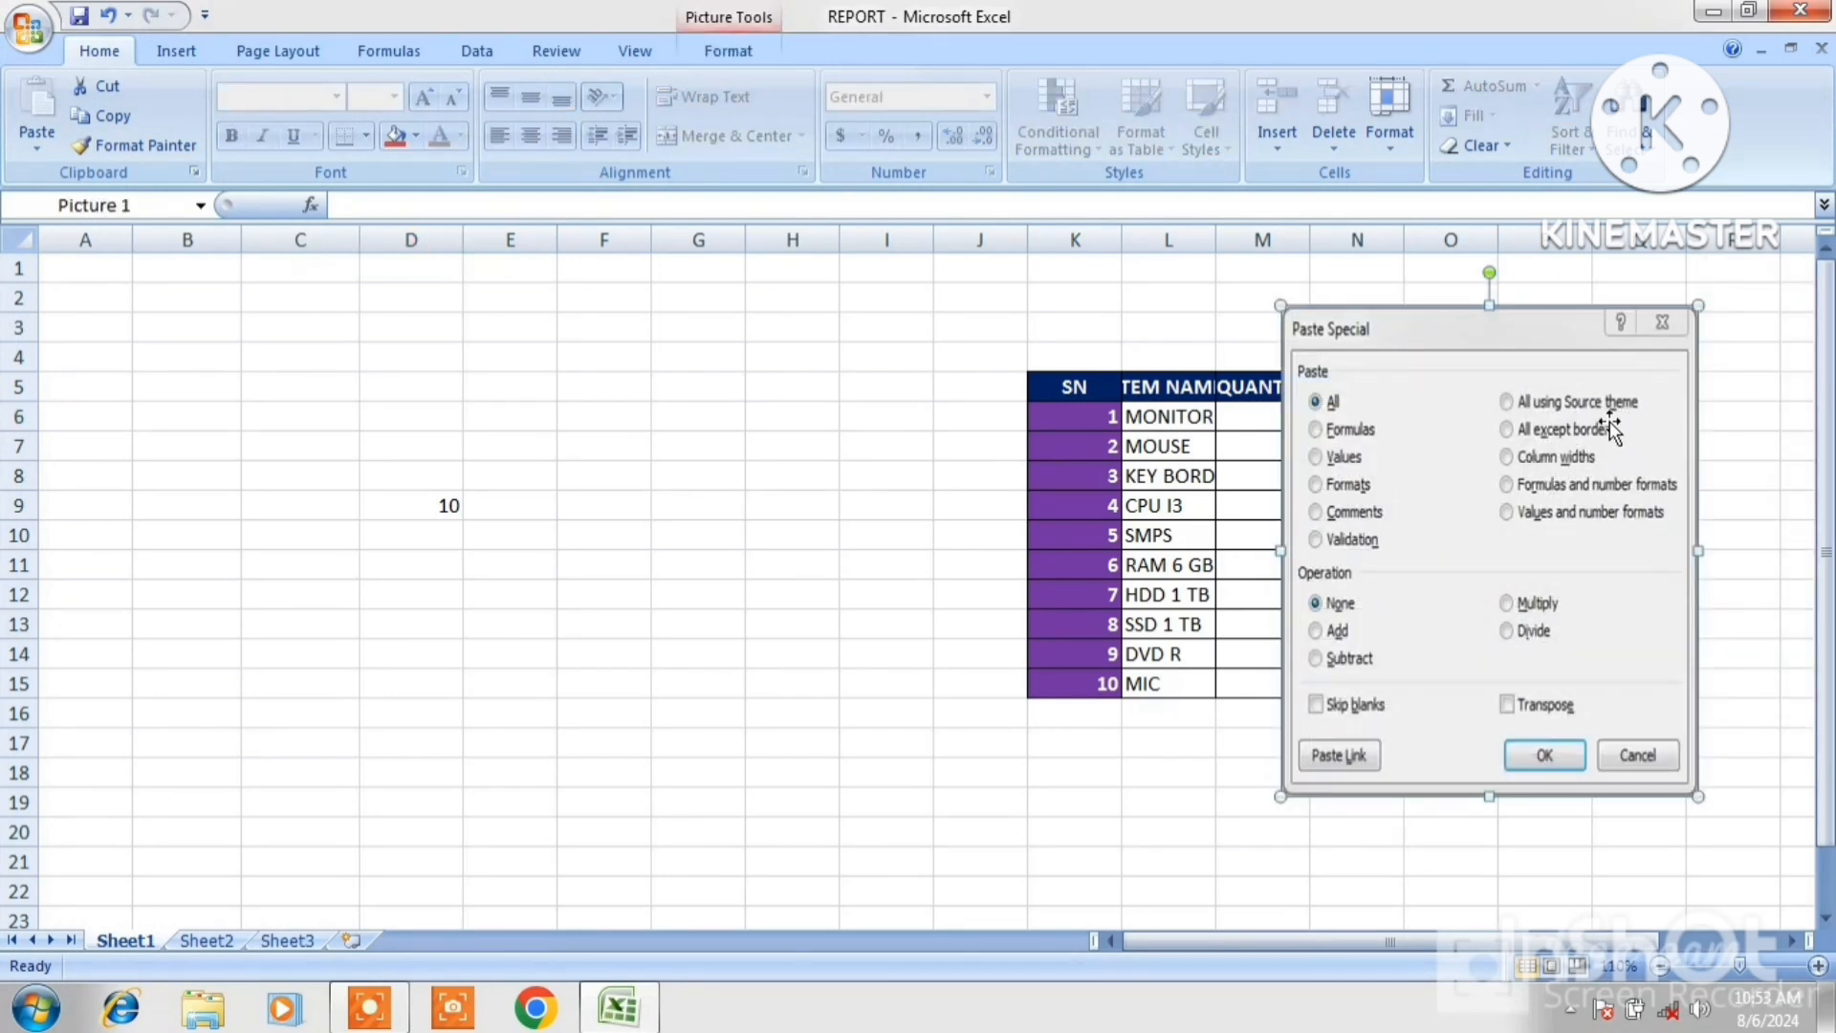
{"action": "left_click", "coordinate": [1129, 475]}
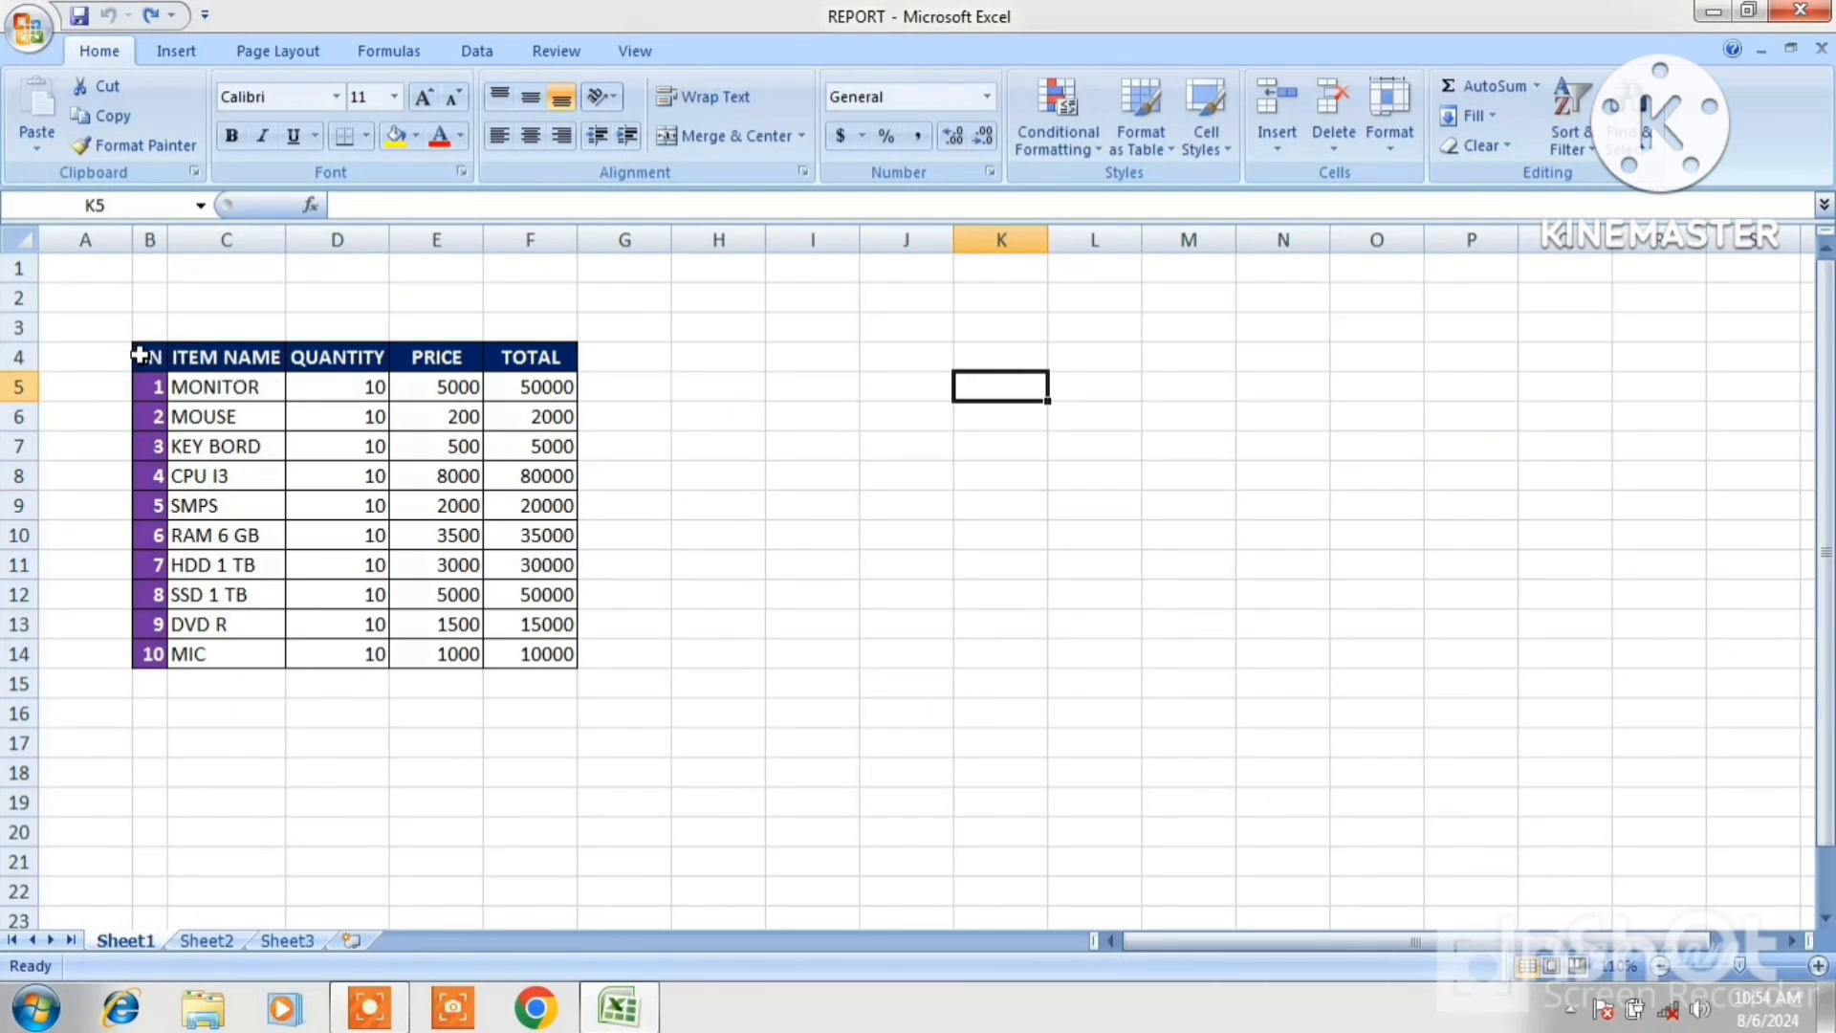
Copy the table B4:F14 and paste it at J4 with Paste Special set to All using Source theme.
{"action": "left_click_drag", "start_coordinate": [140, 356], "coordinate": [527, 655]}
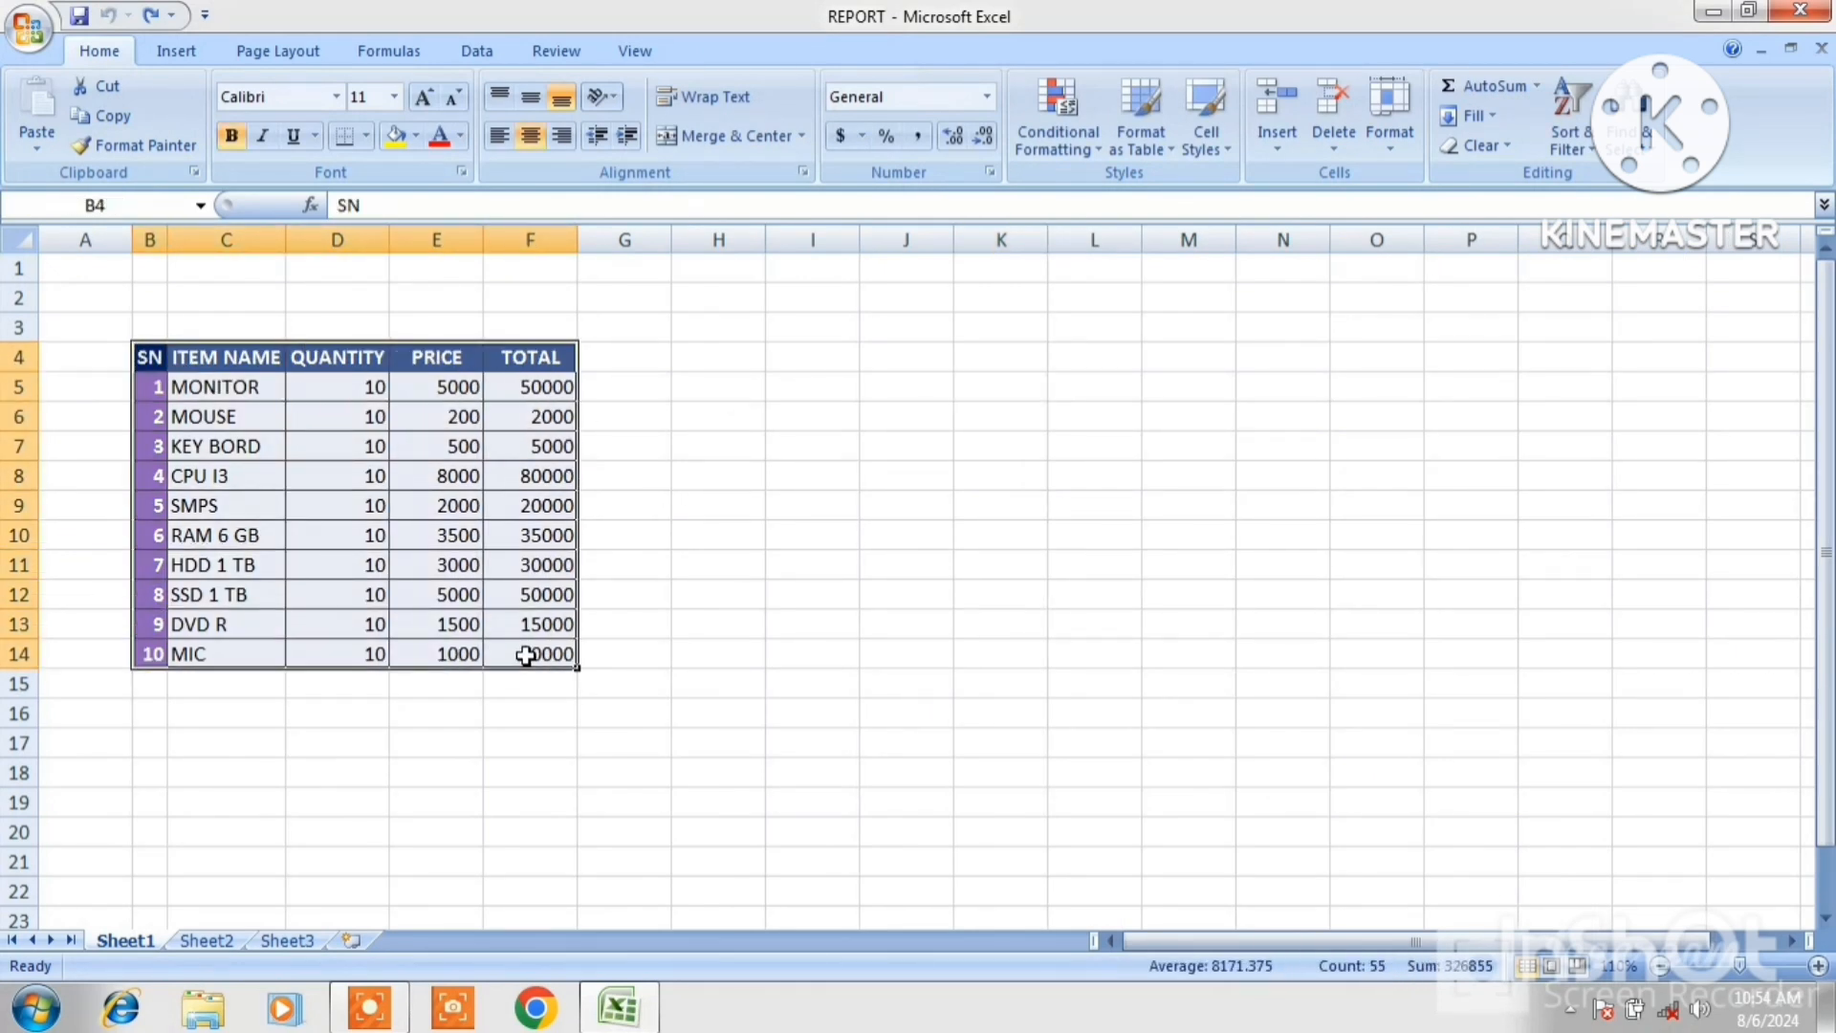
{"action": "left_click", "coordinate": [123, 117]}
{"action": "left_click", "coordinate": [874, 357]}
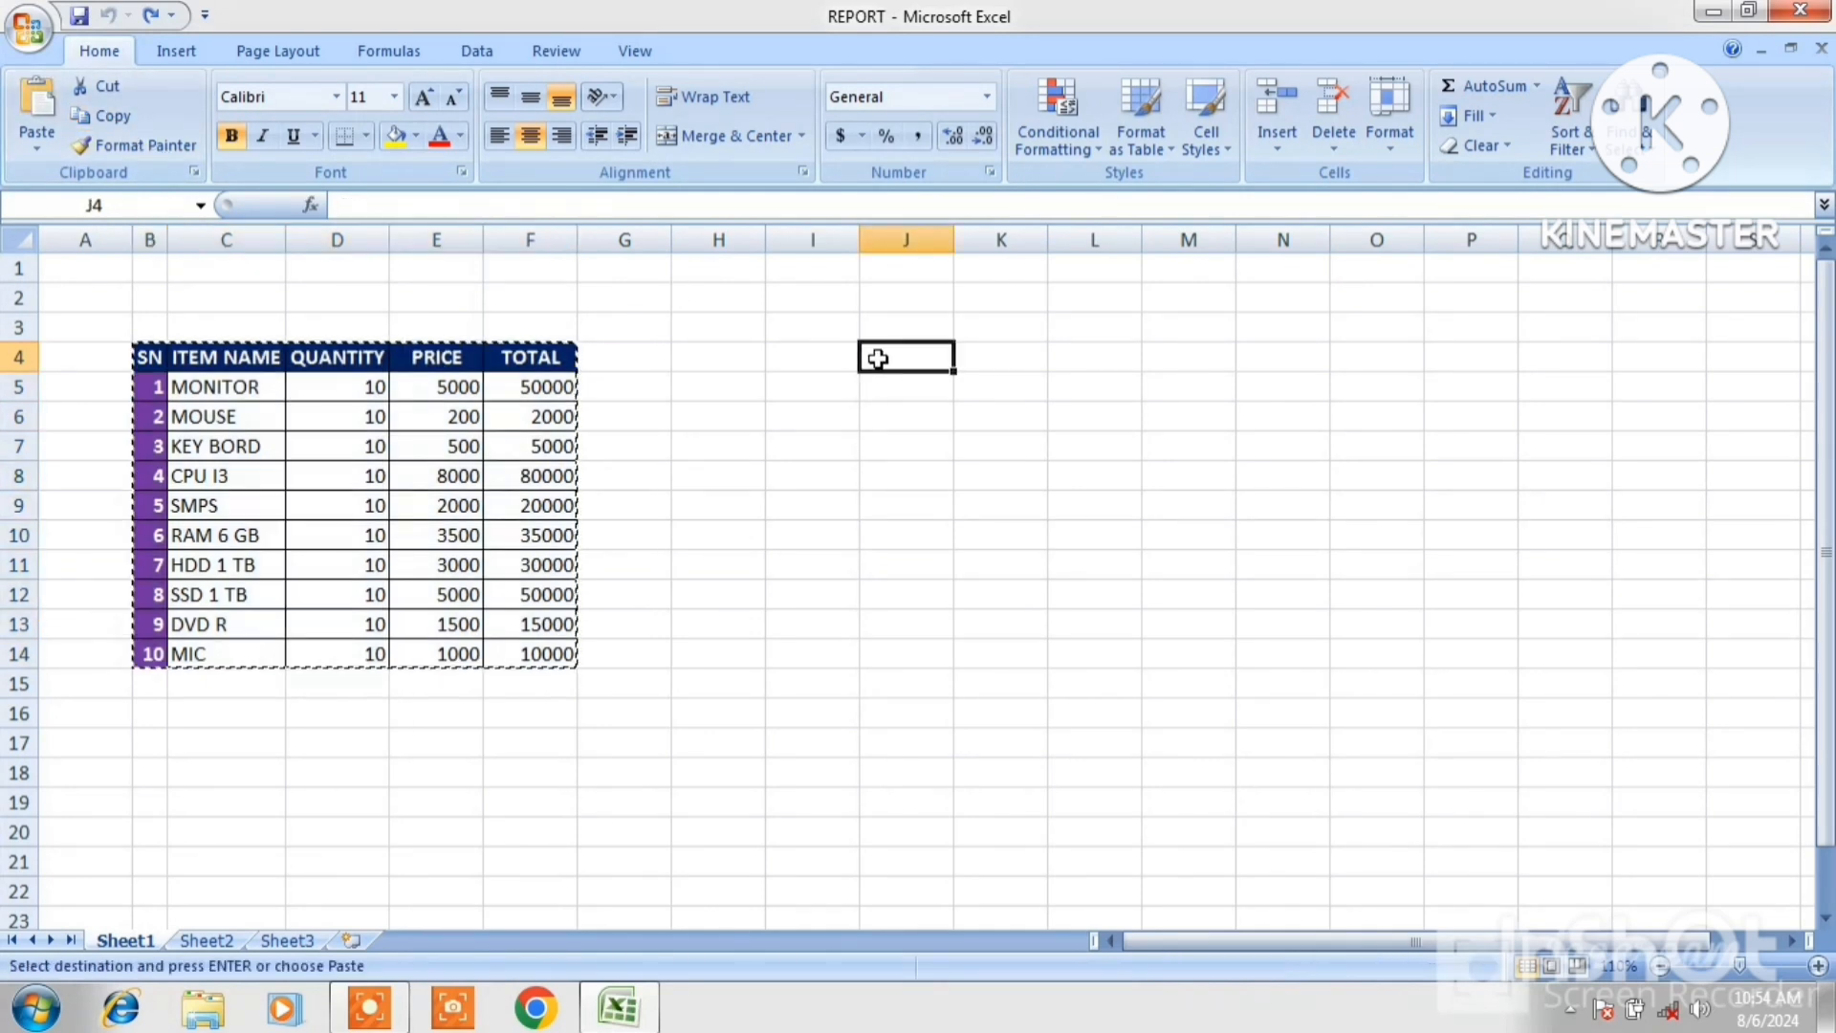
{"action": "left_click", "coordinate": [34, 148]}
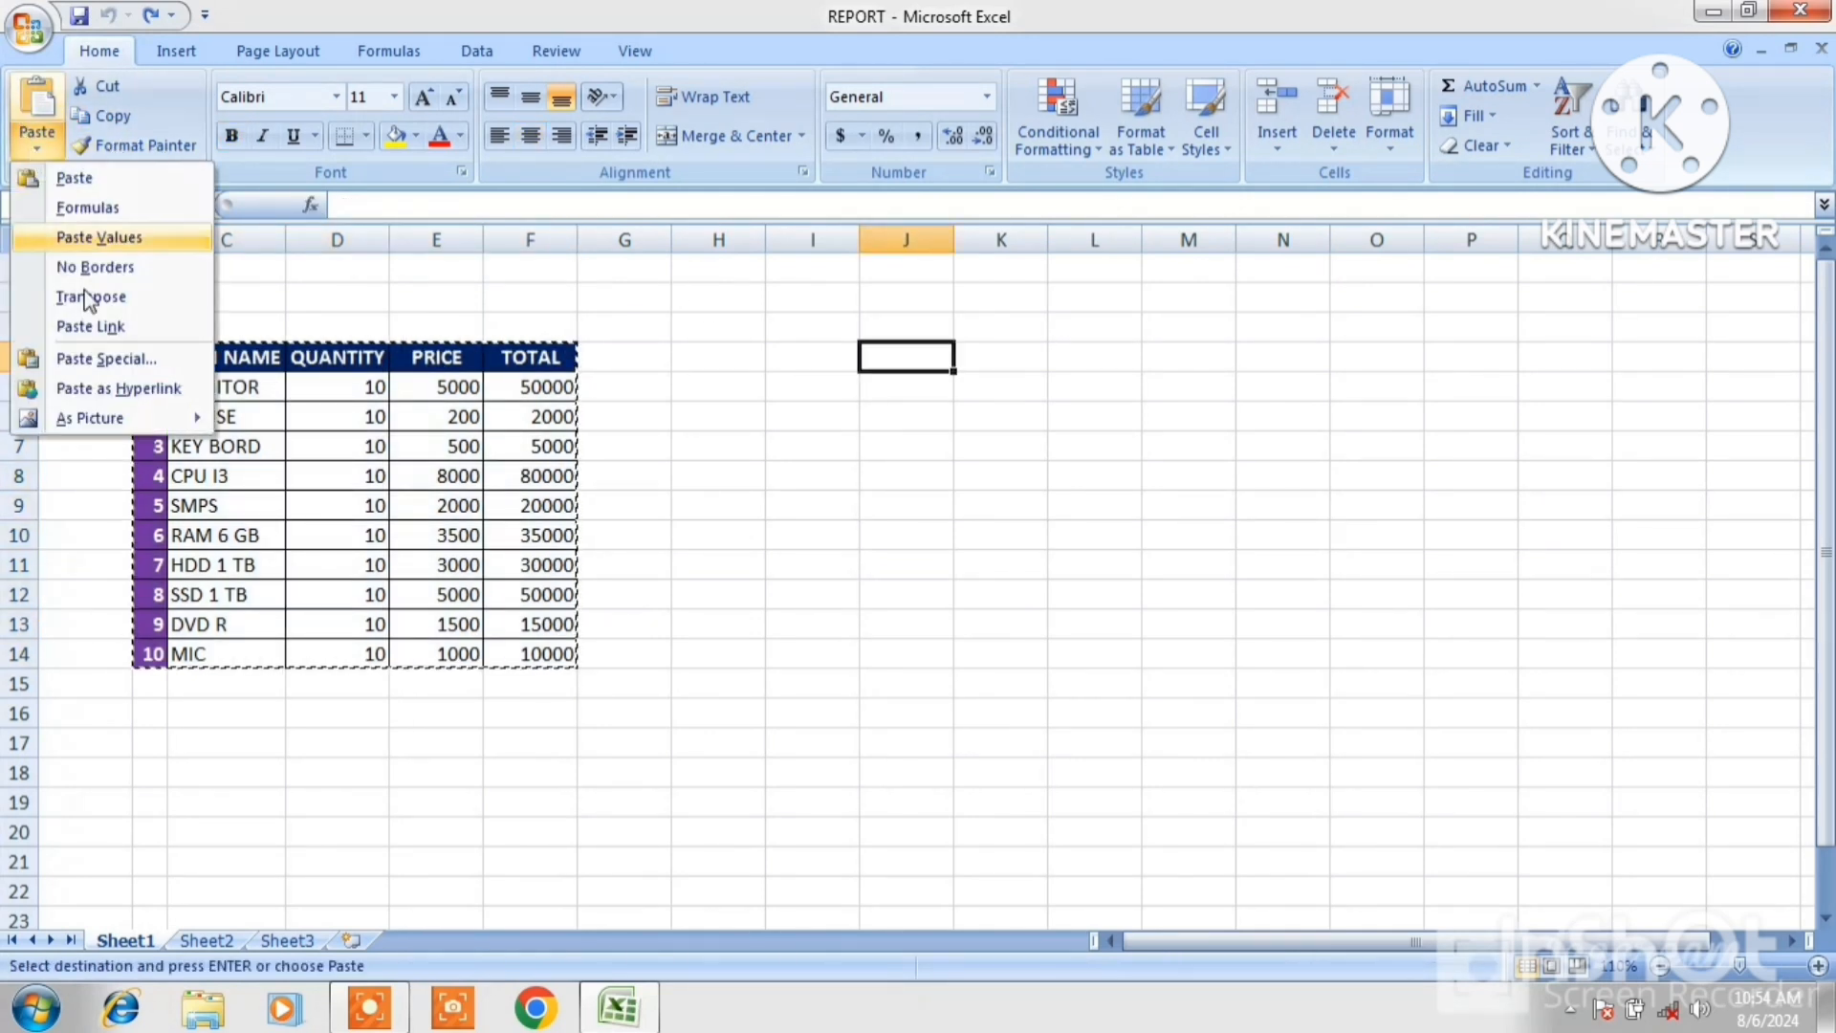
{"action": "left_click", "coordinate": [105, 359]}
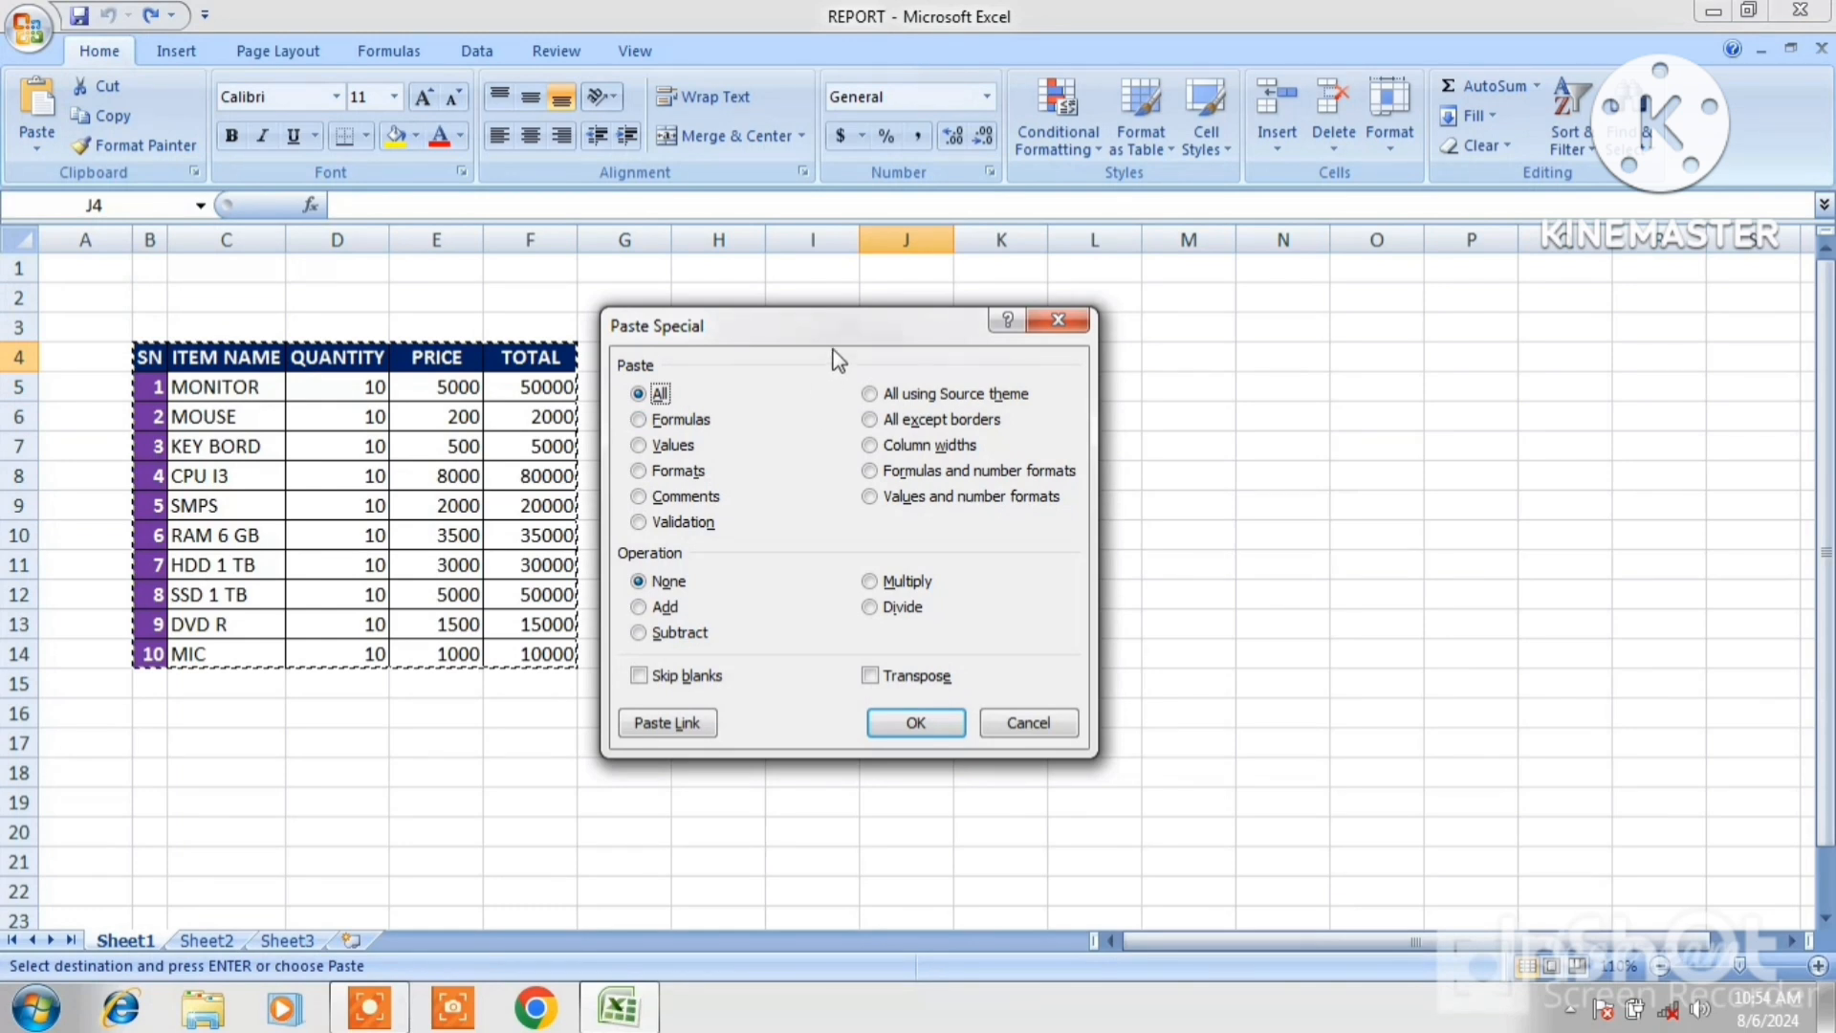
{"action": "left_click_drag", "start_coordinate": [844, 342], "coordinate": [1483, 440]}
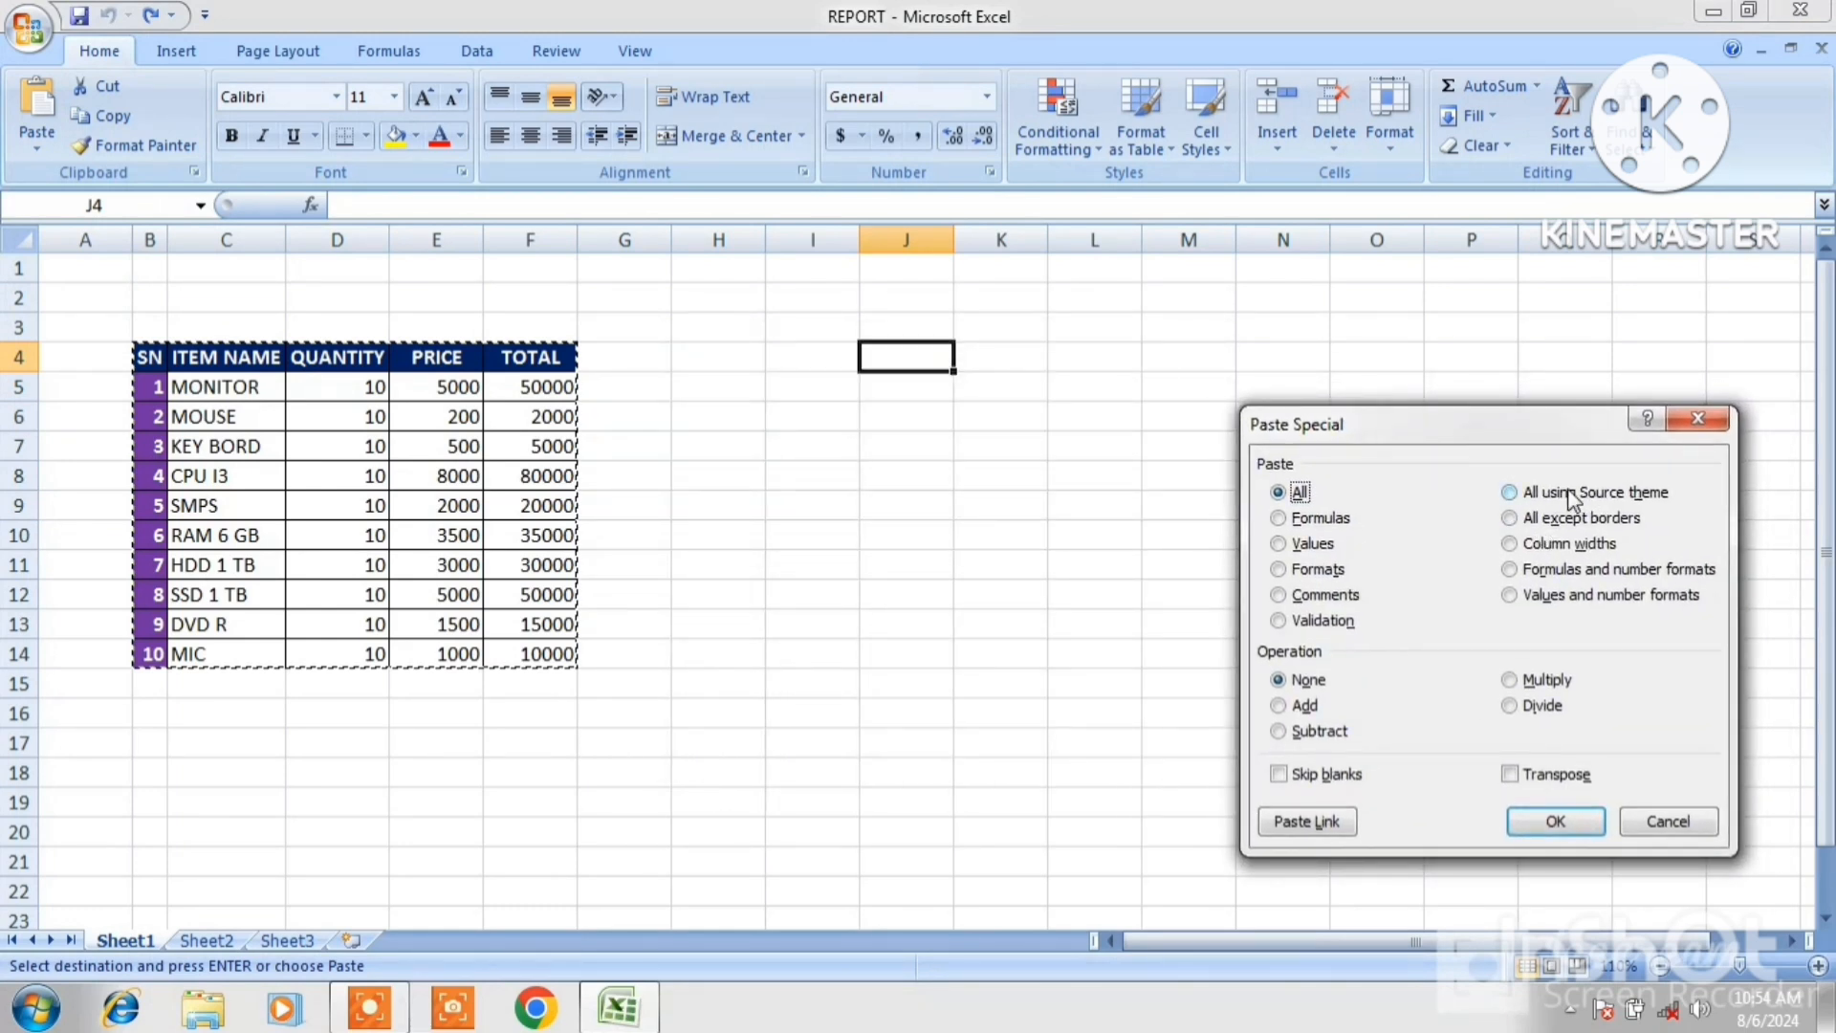
{"action": "left_click", "coordinate": [1510, 494]}
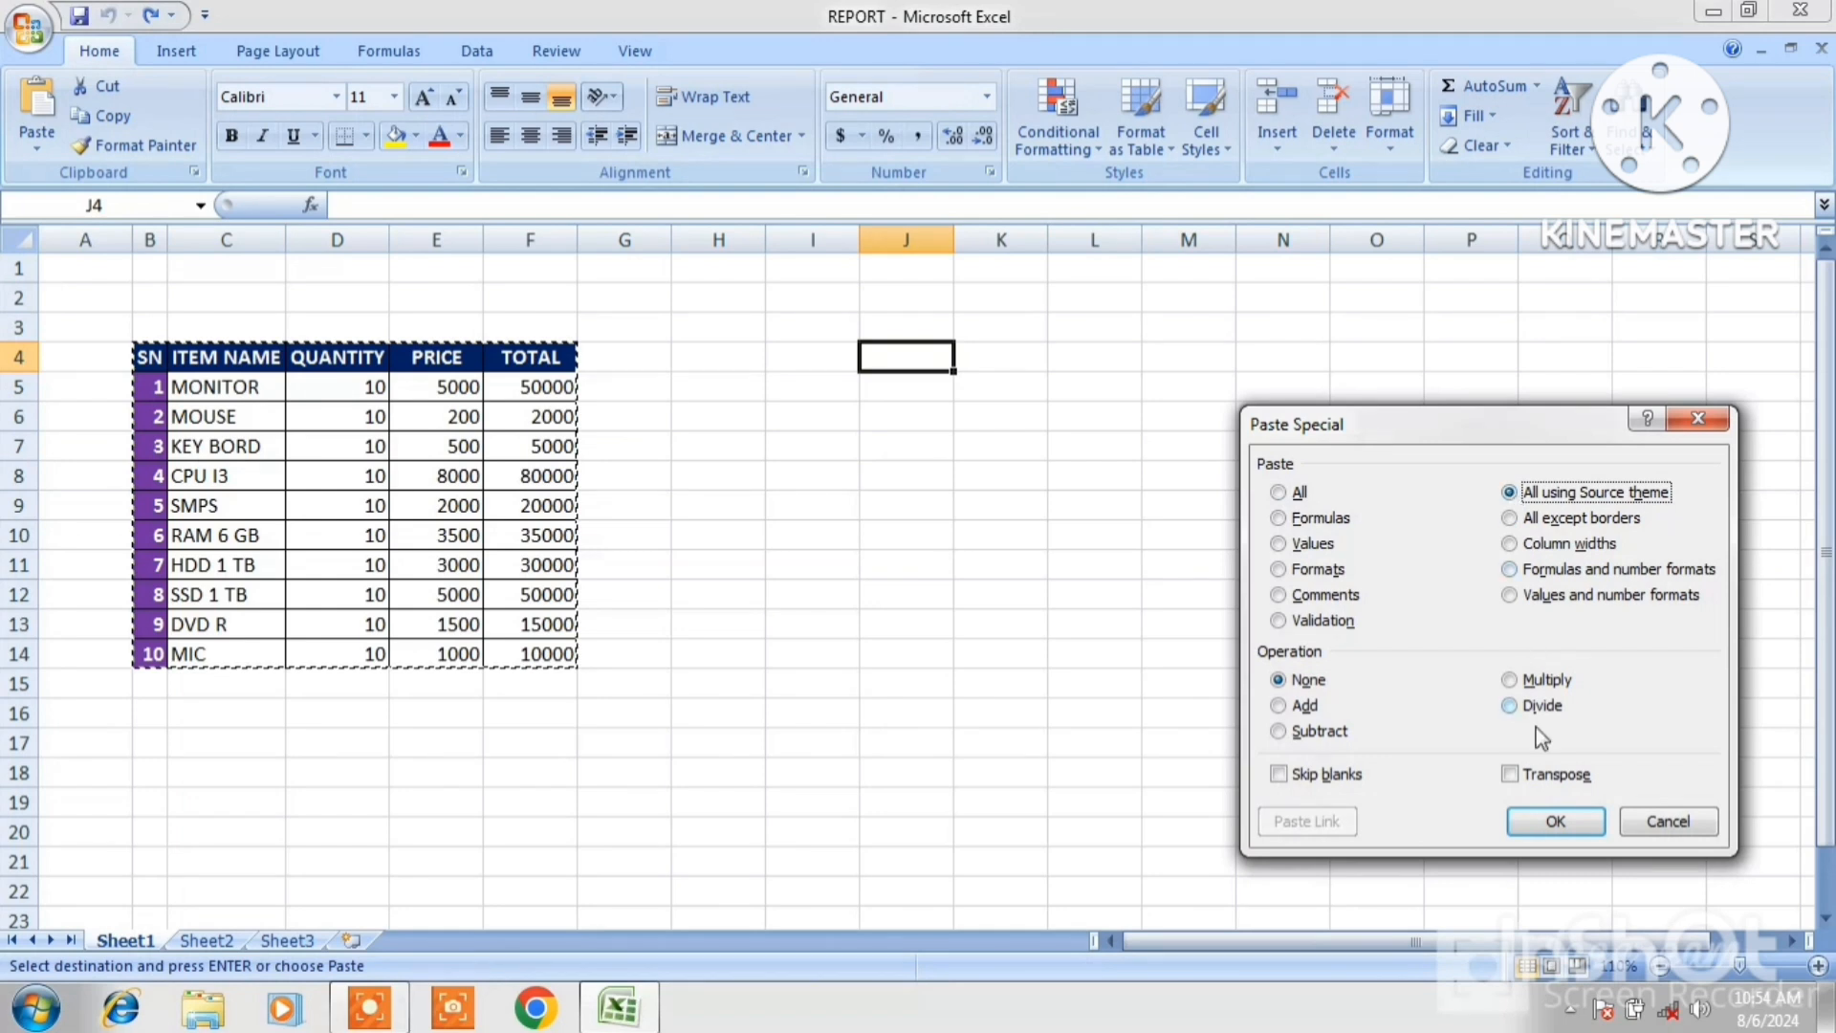
{"action": "left_click", "coordinate": [1544, 820]}
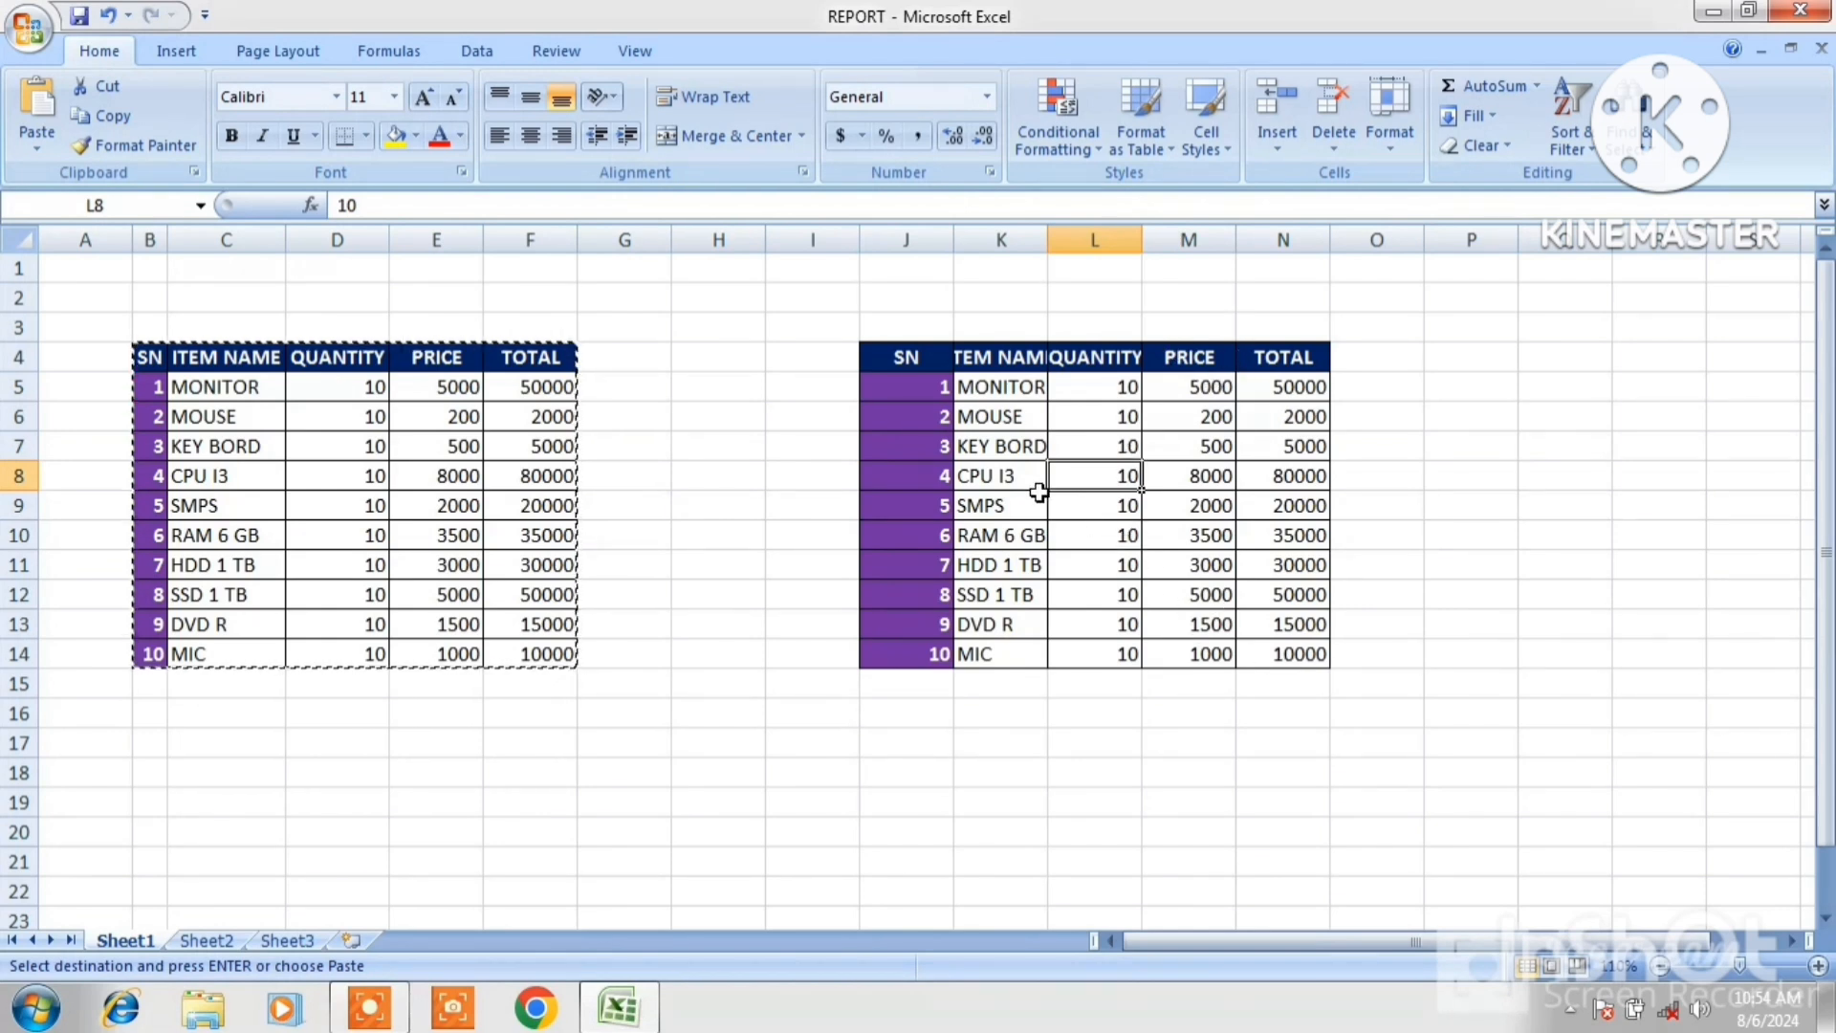
Undo the paste at J4 and dismiss the copy selection.
{"action": "key", "text": "ctrl+z"}
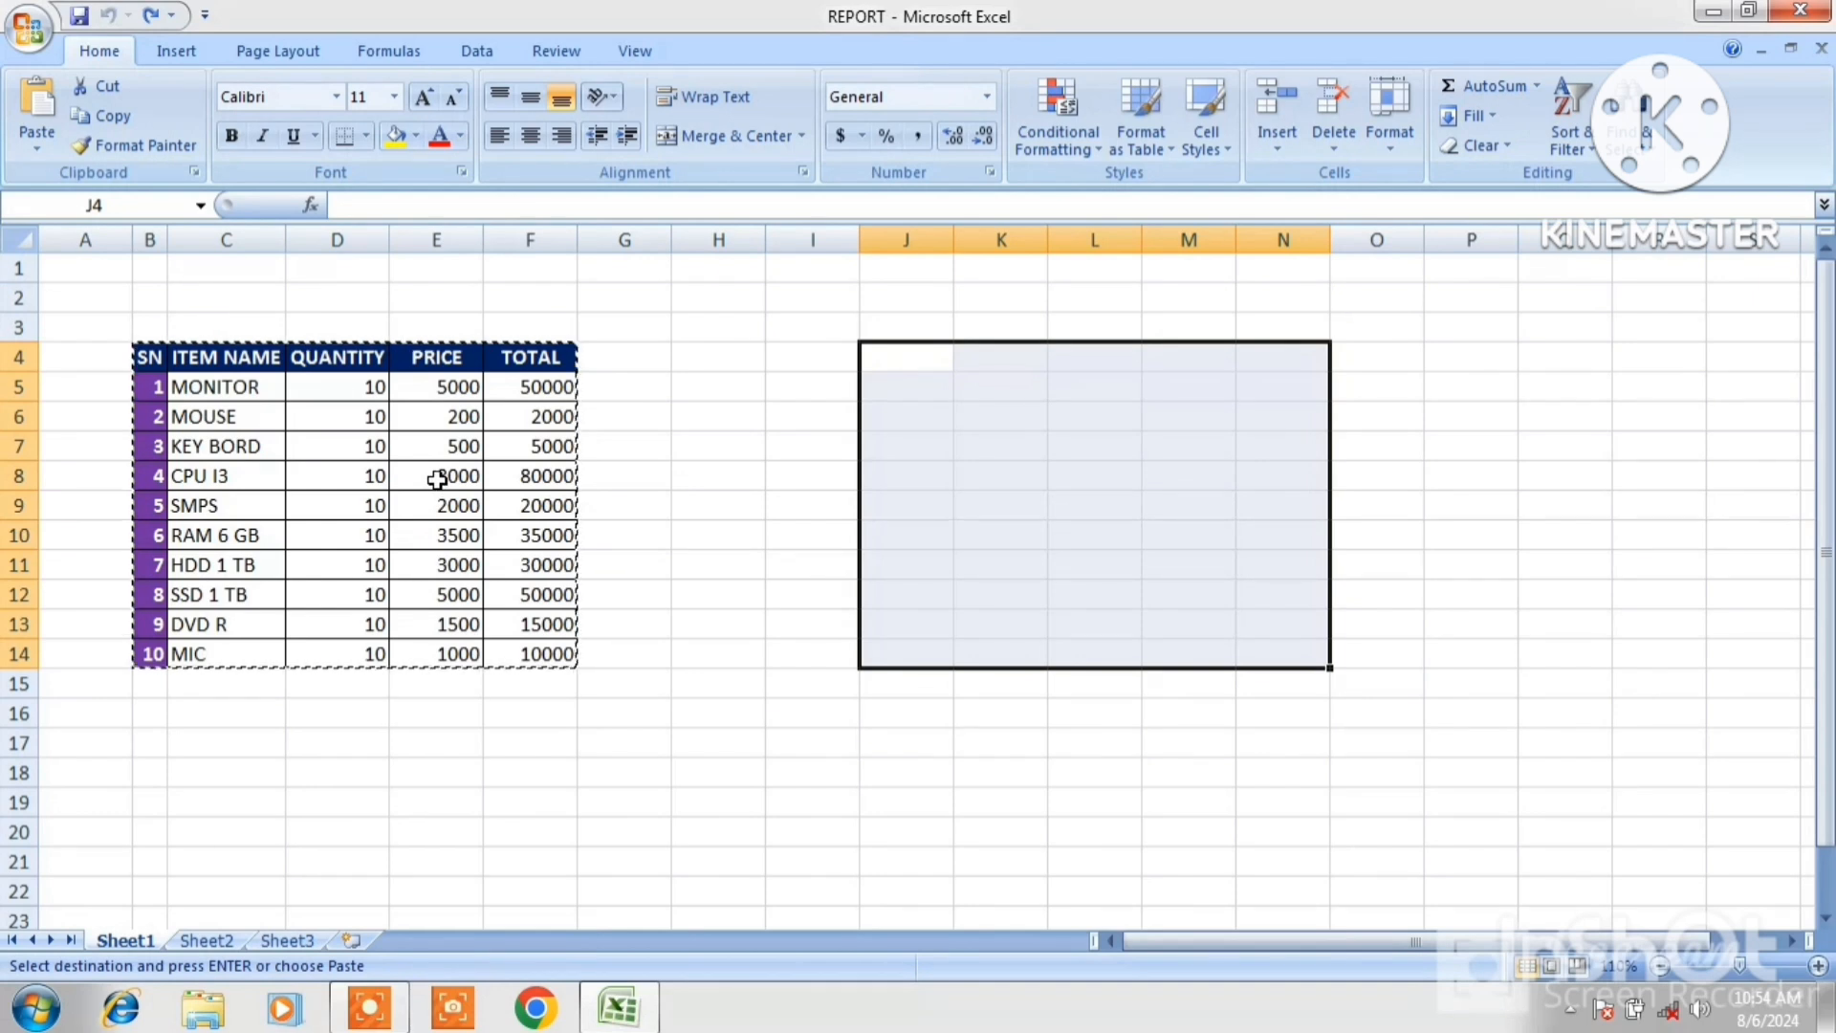
{"action": "key", "text": "Escape"}
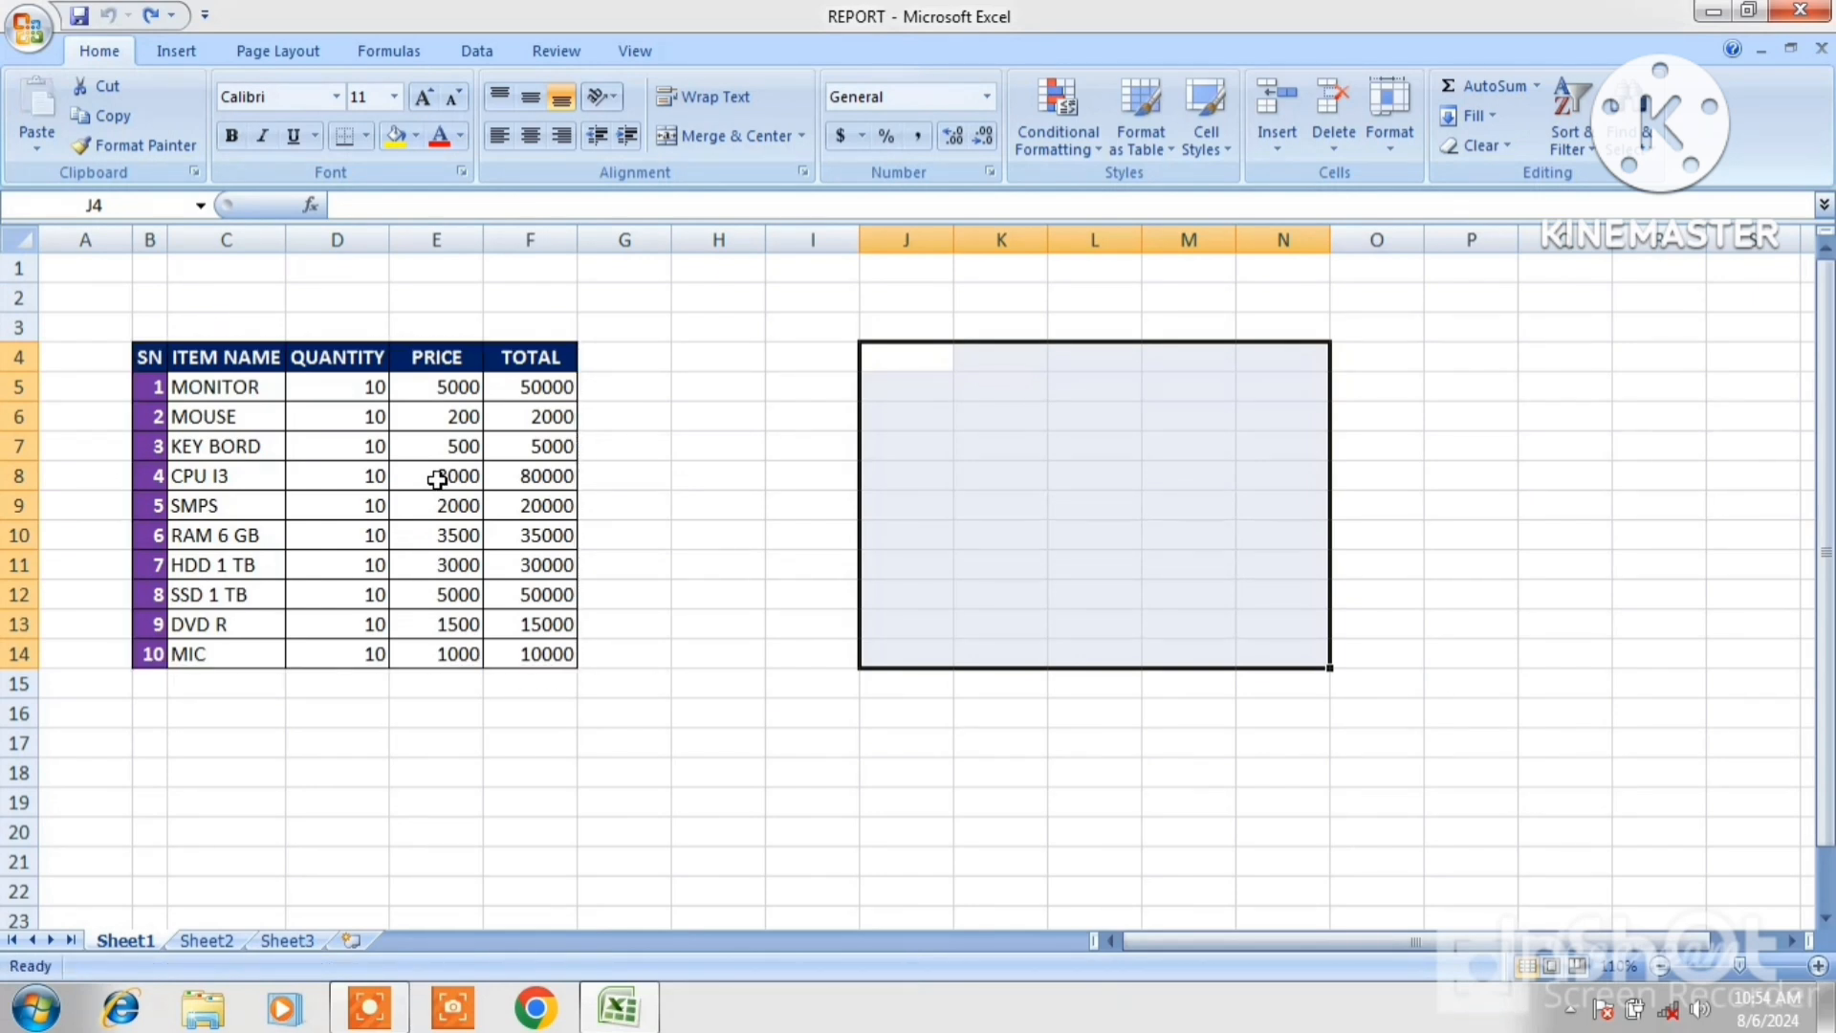
Copy the table B4:F14 and paste it at K4 with Paste Special set to All except borders.
{"action": "left_click_drag", "start_coordinate": [149, 356], "coordinate": [513, 650]}
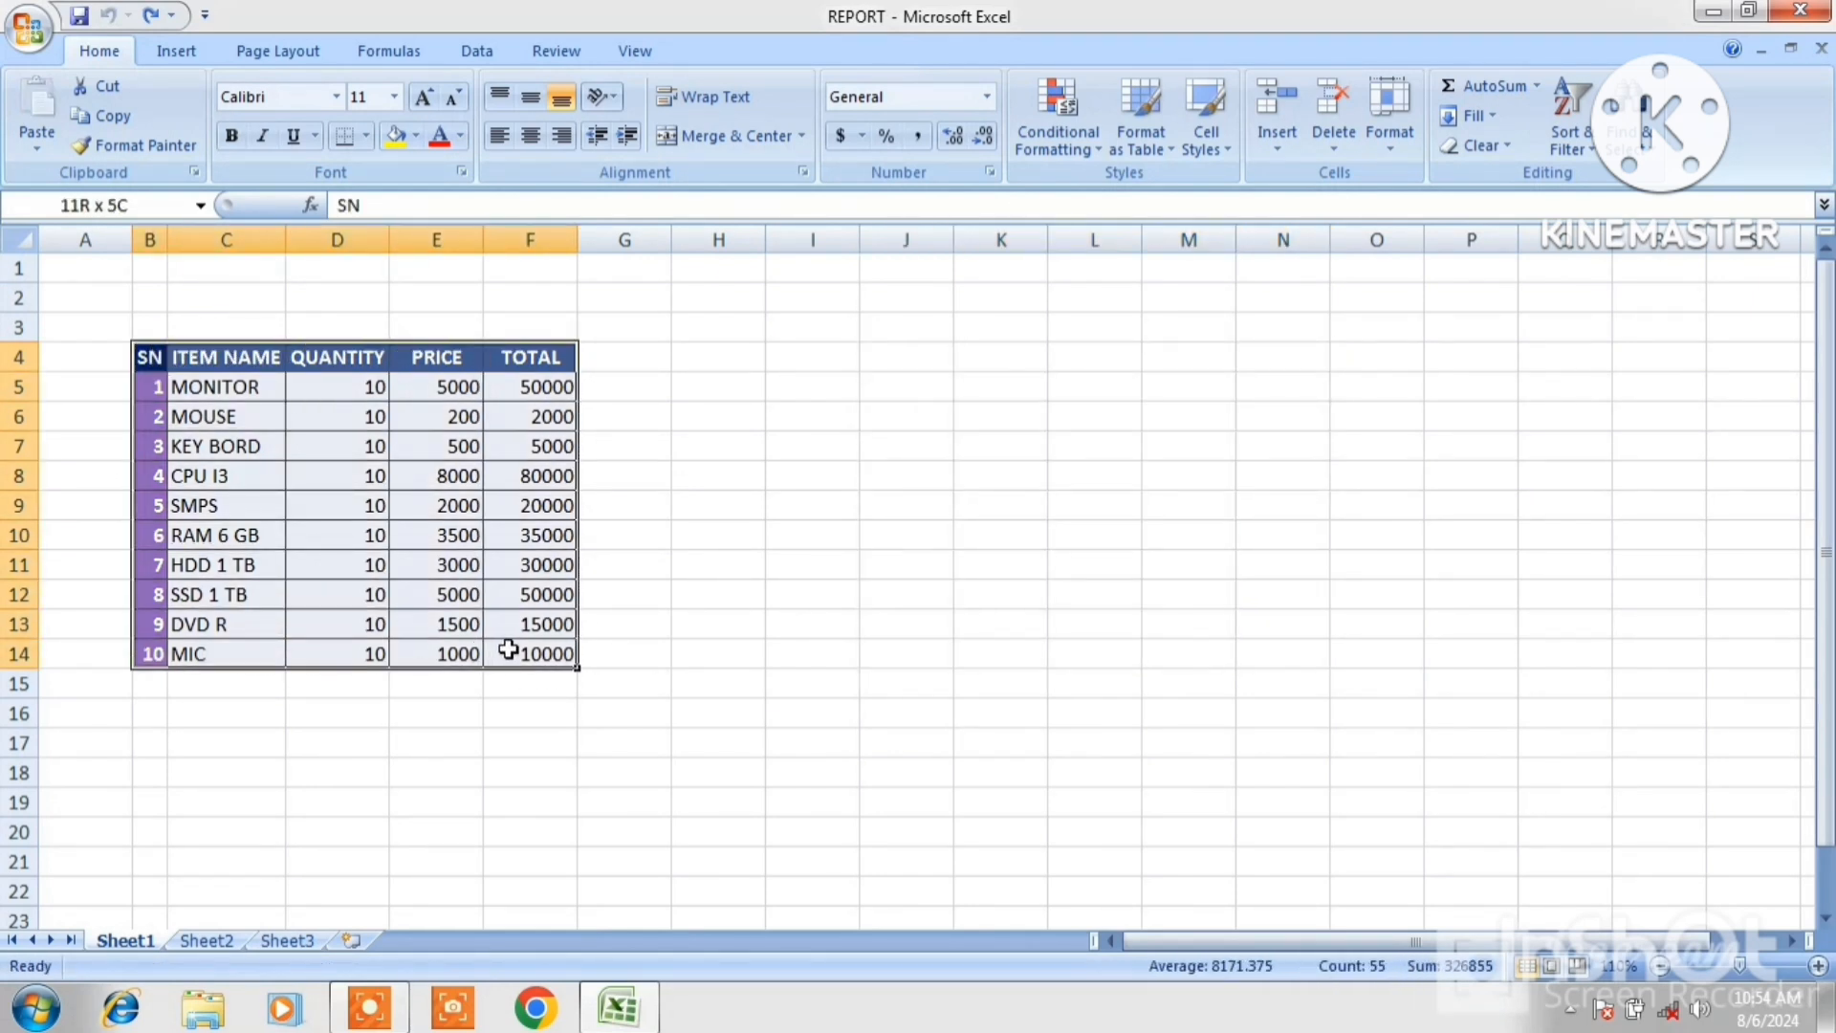
{"action": "right_click", "coordinate": [410, 538]}
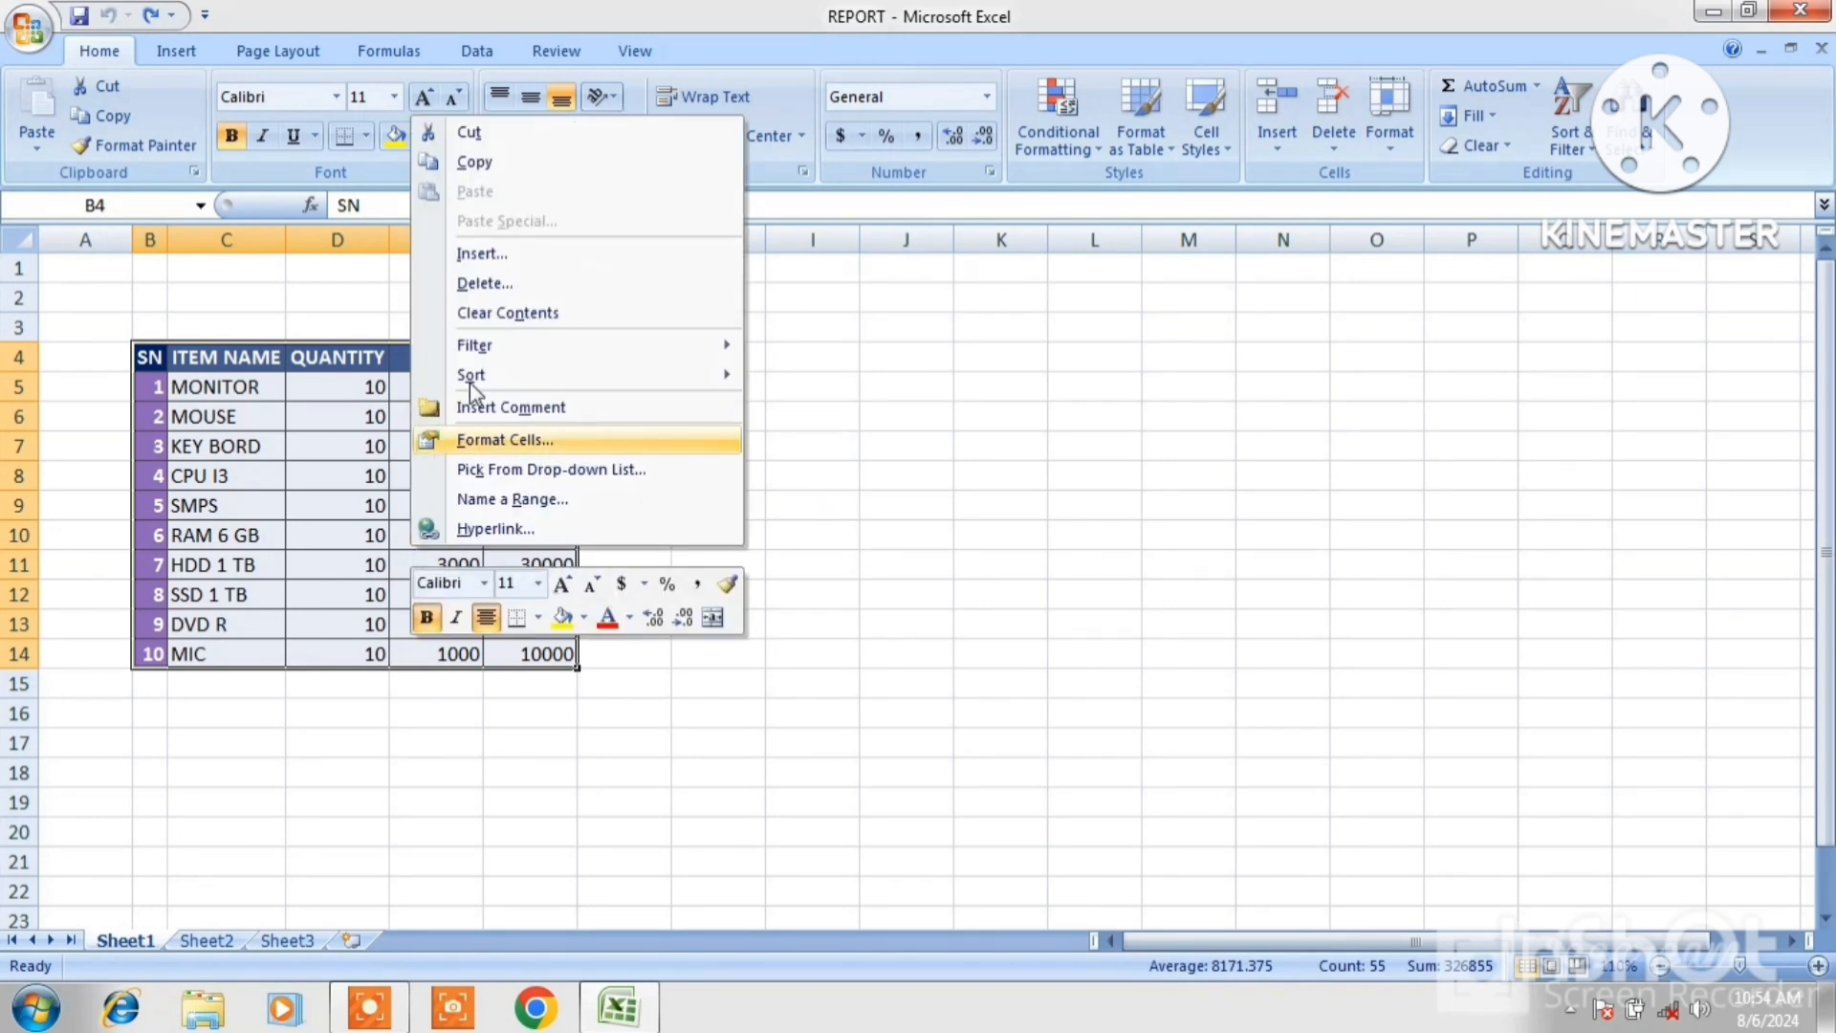
{"action": "left_click", "coordinate": [484, 170]}
{"action": "left_click", "coordinate": [1025, 382]}
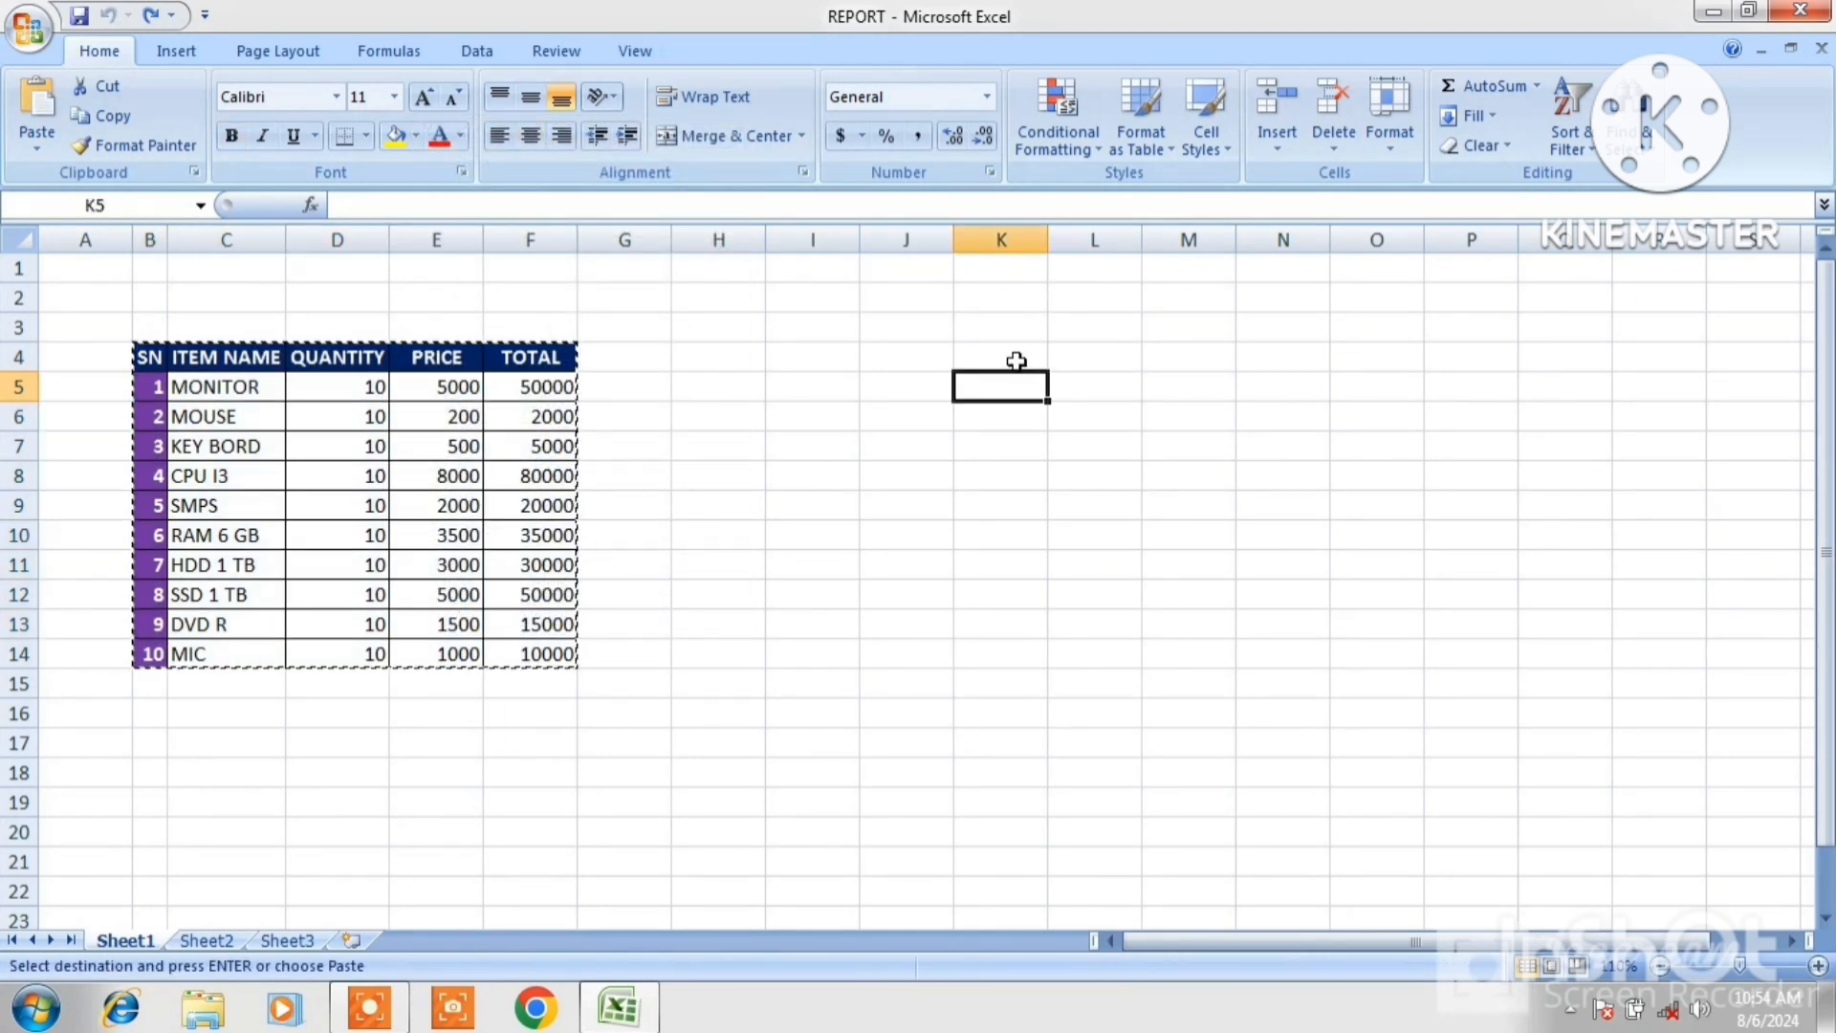
{"action": "left_click", "coordinate": [1017, 358]}
{"action": "left_click", "coordinate": [31, 149]}
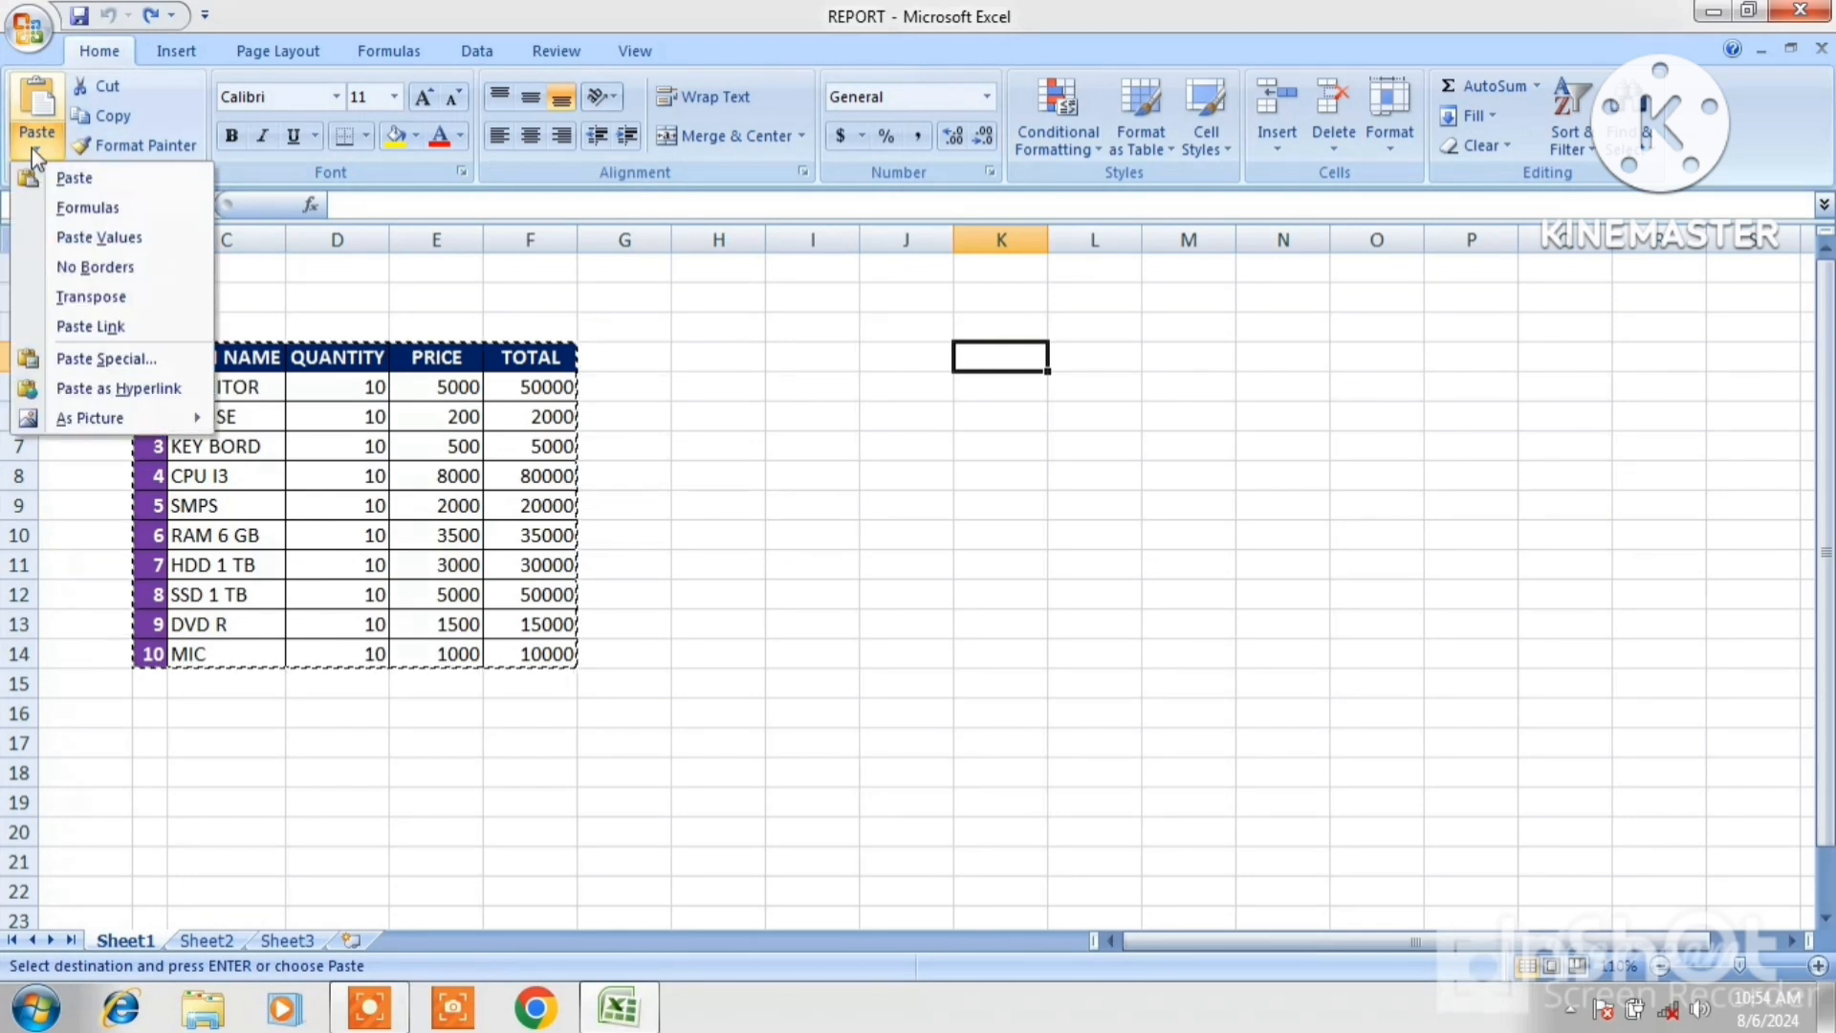
{"action": "left_click", "coordinate": [94, 358]}
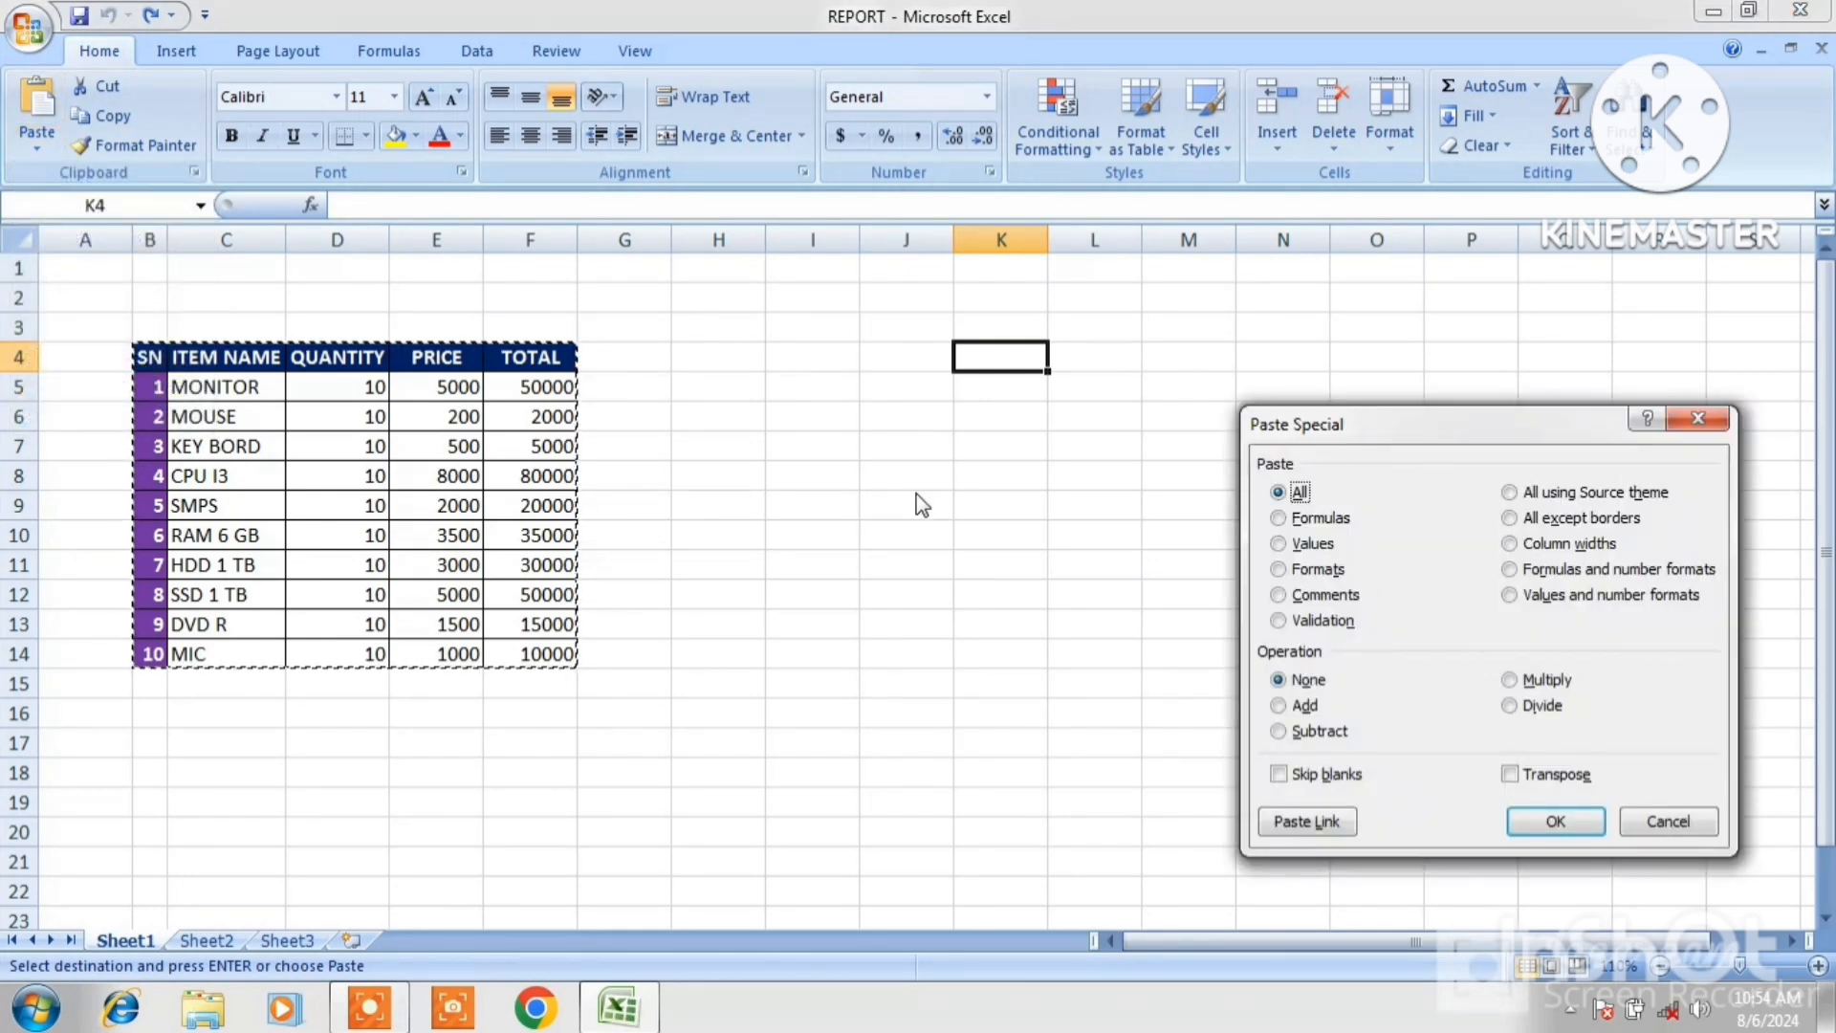
{"action": "left_click", "coordinate": [1510, 518]}
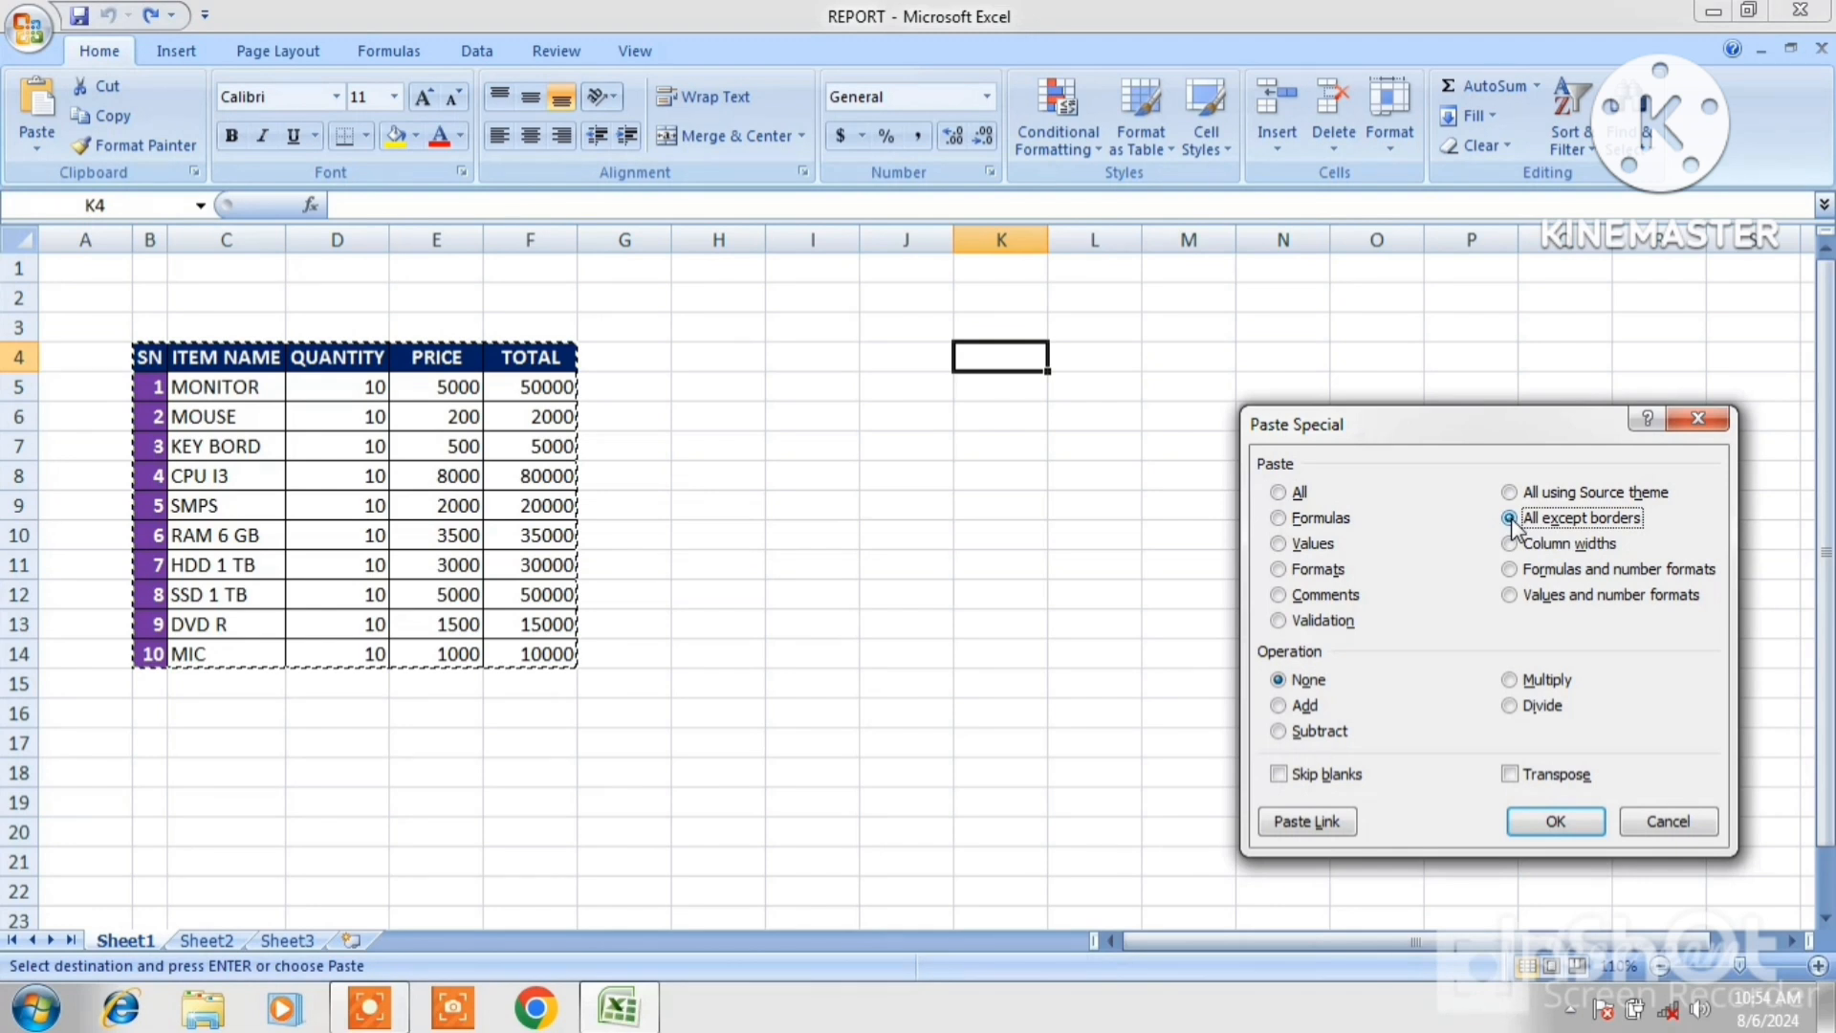
{"action": "left_click", "coordinate": [1555, 822]}
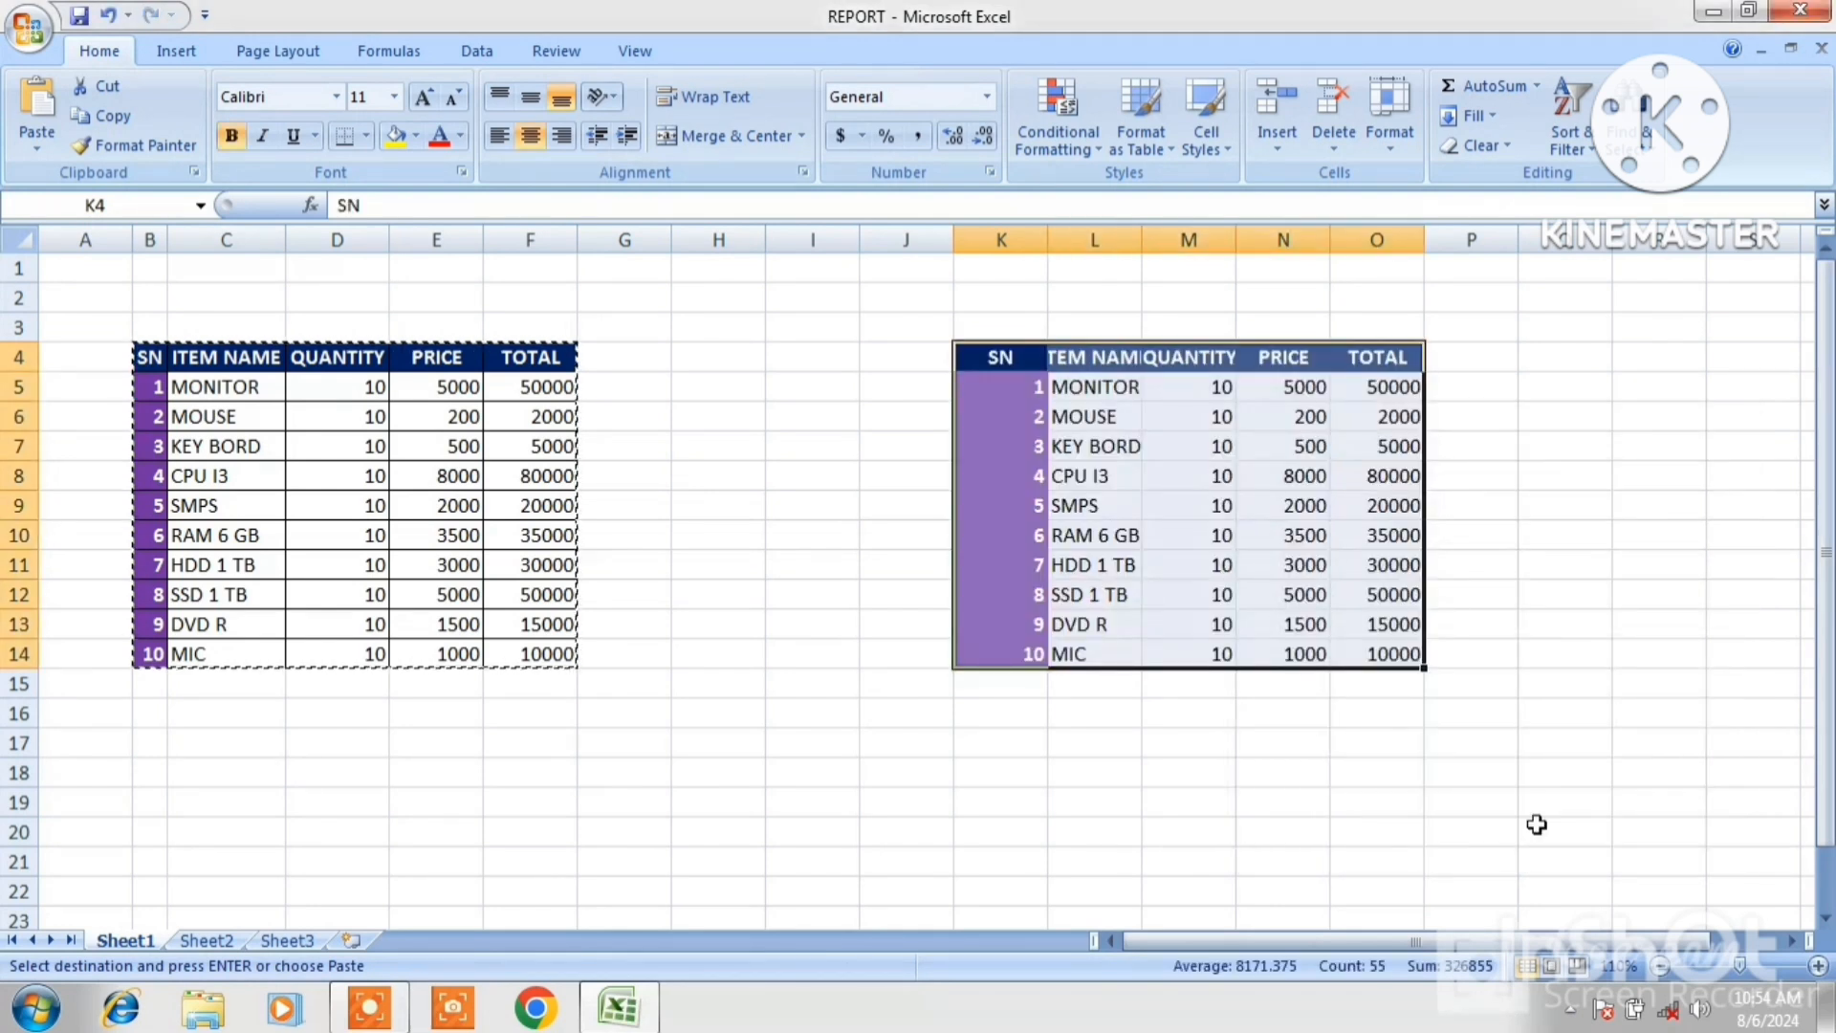
Check cells of both tables, then undo the paste at K4 and dismiss the copy selection.
{"action": "left_click", "coordinate": [1572, 614]}
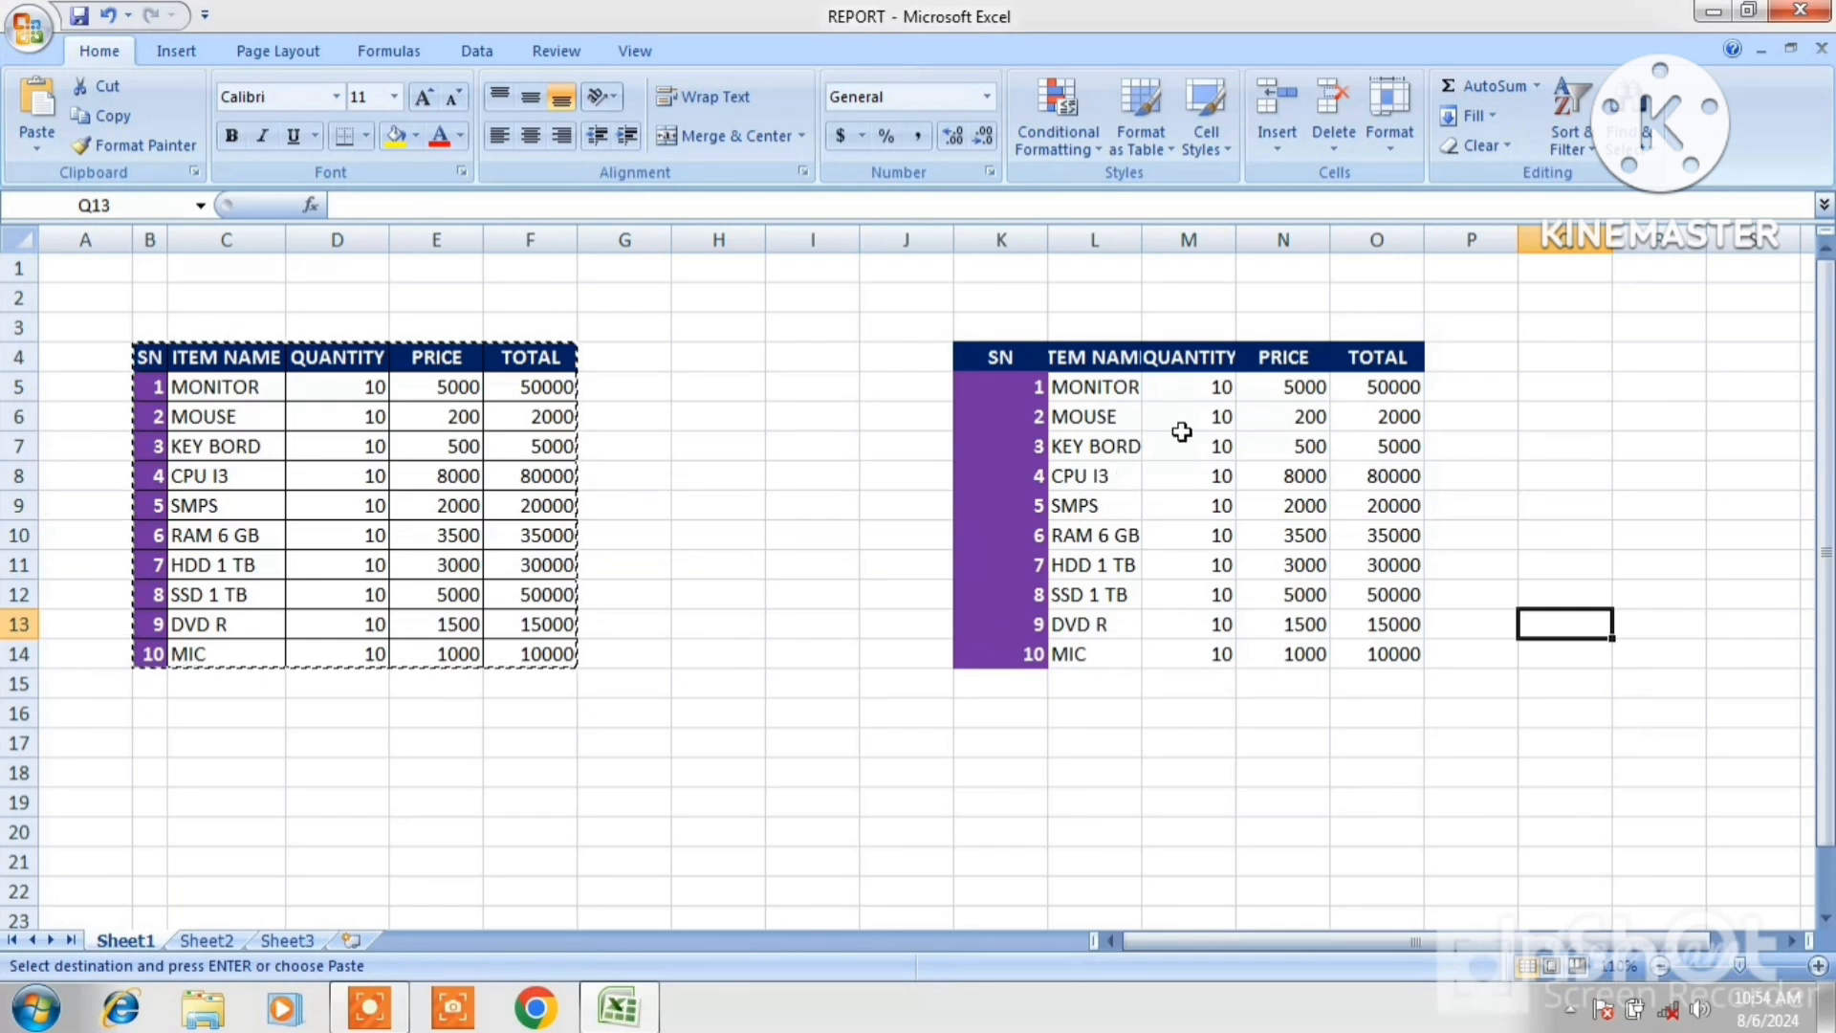
{"action": "left_click", "coordinate": [353, 483]}
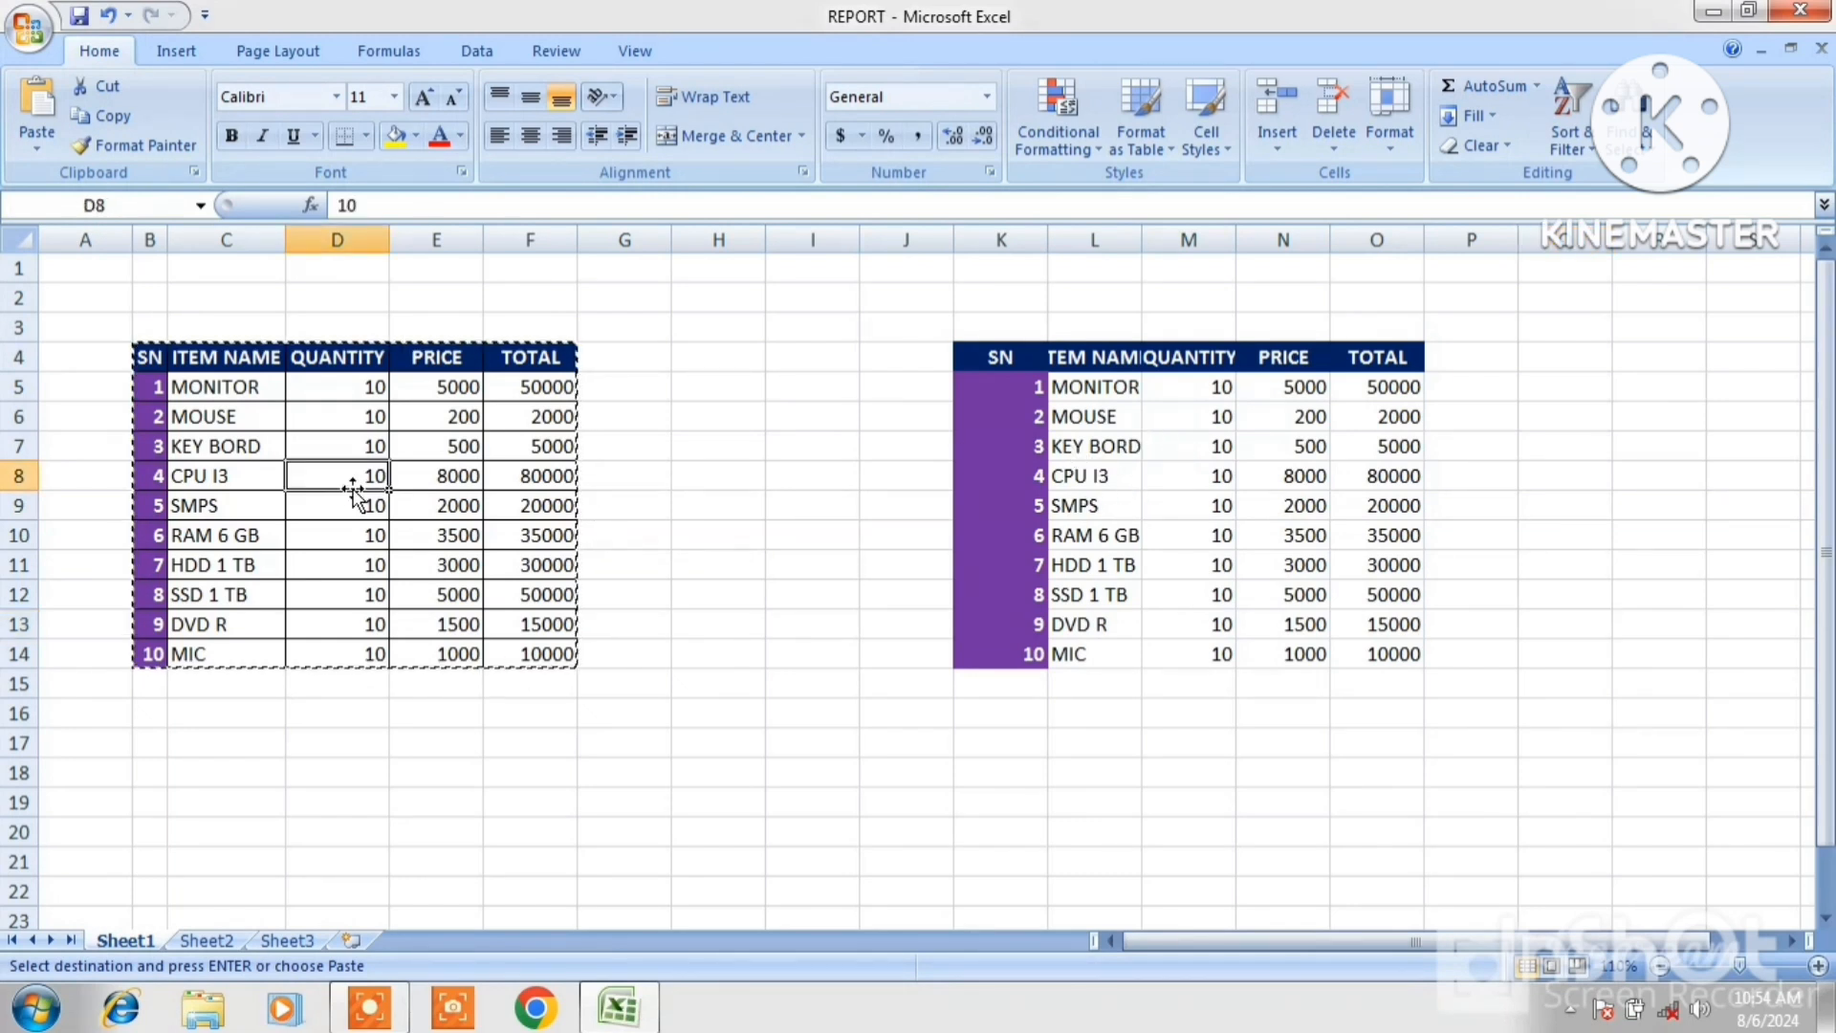
{"action": "left_click", "coordinate": [1147, 517]}
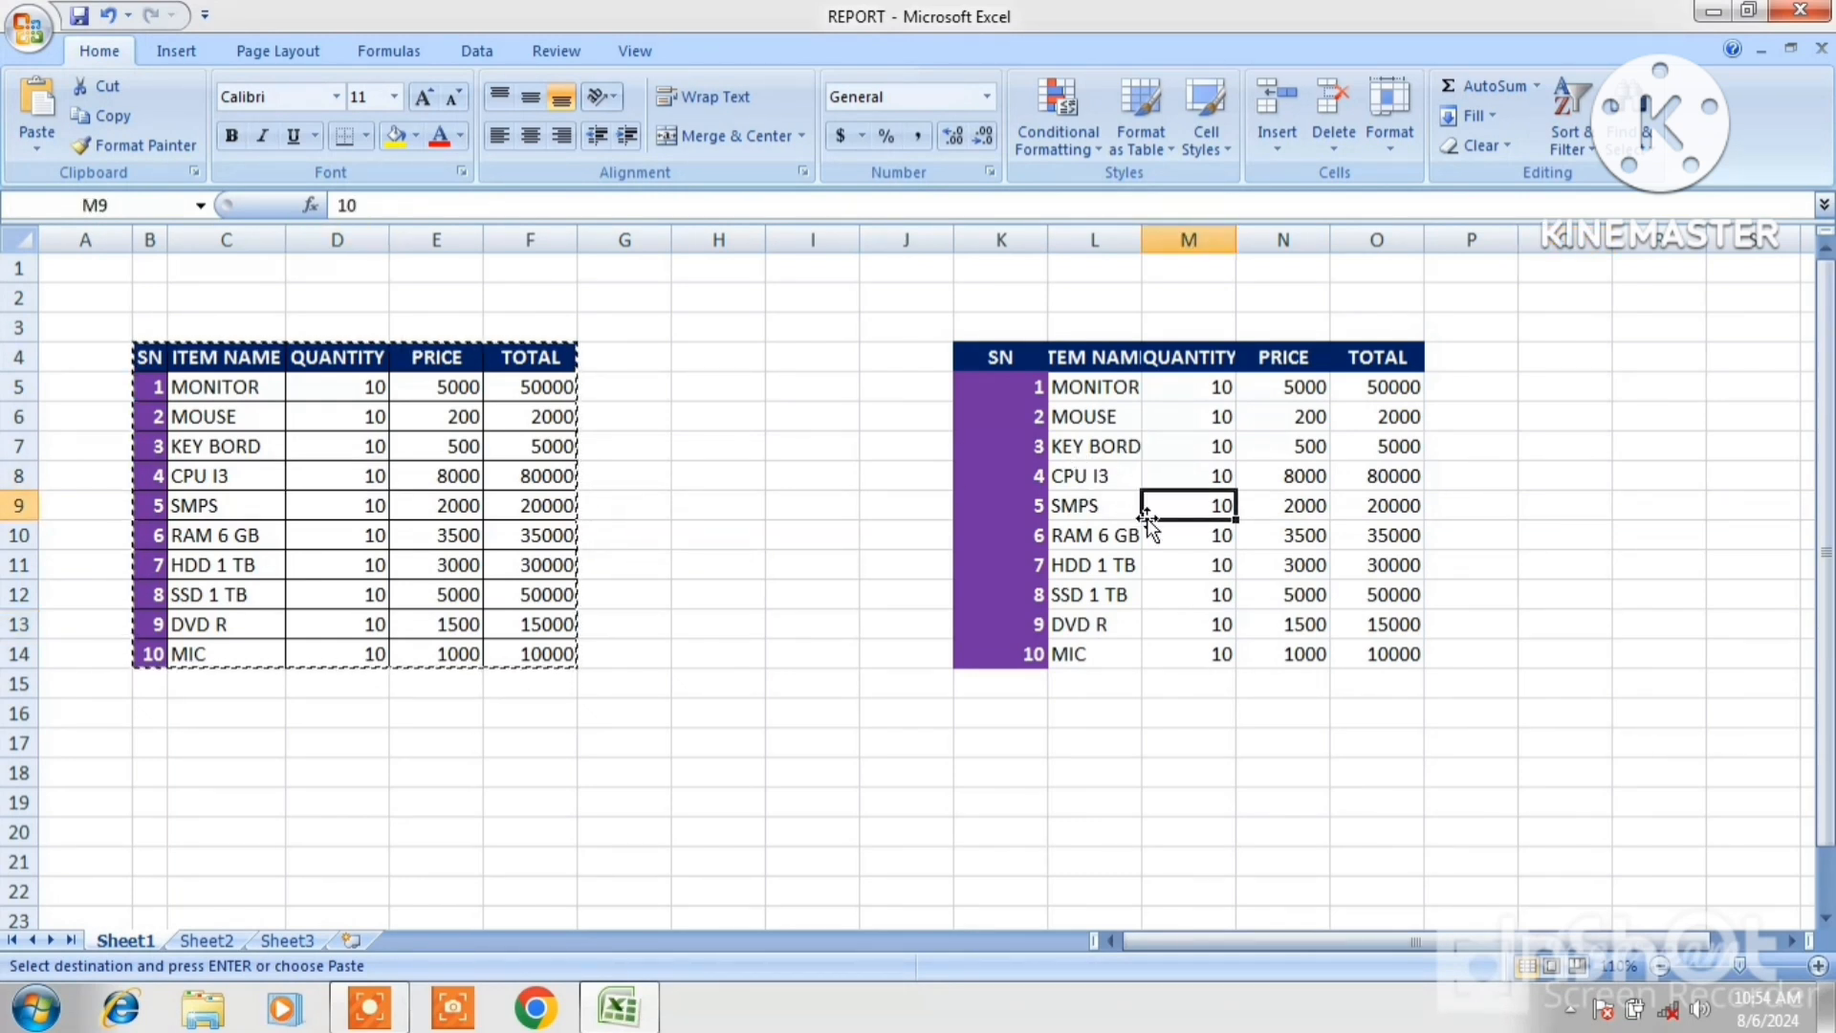
{"action": "key", "text": "ctrl+z"}
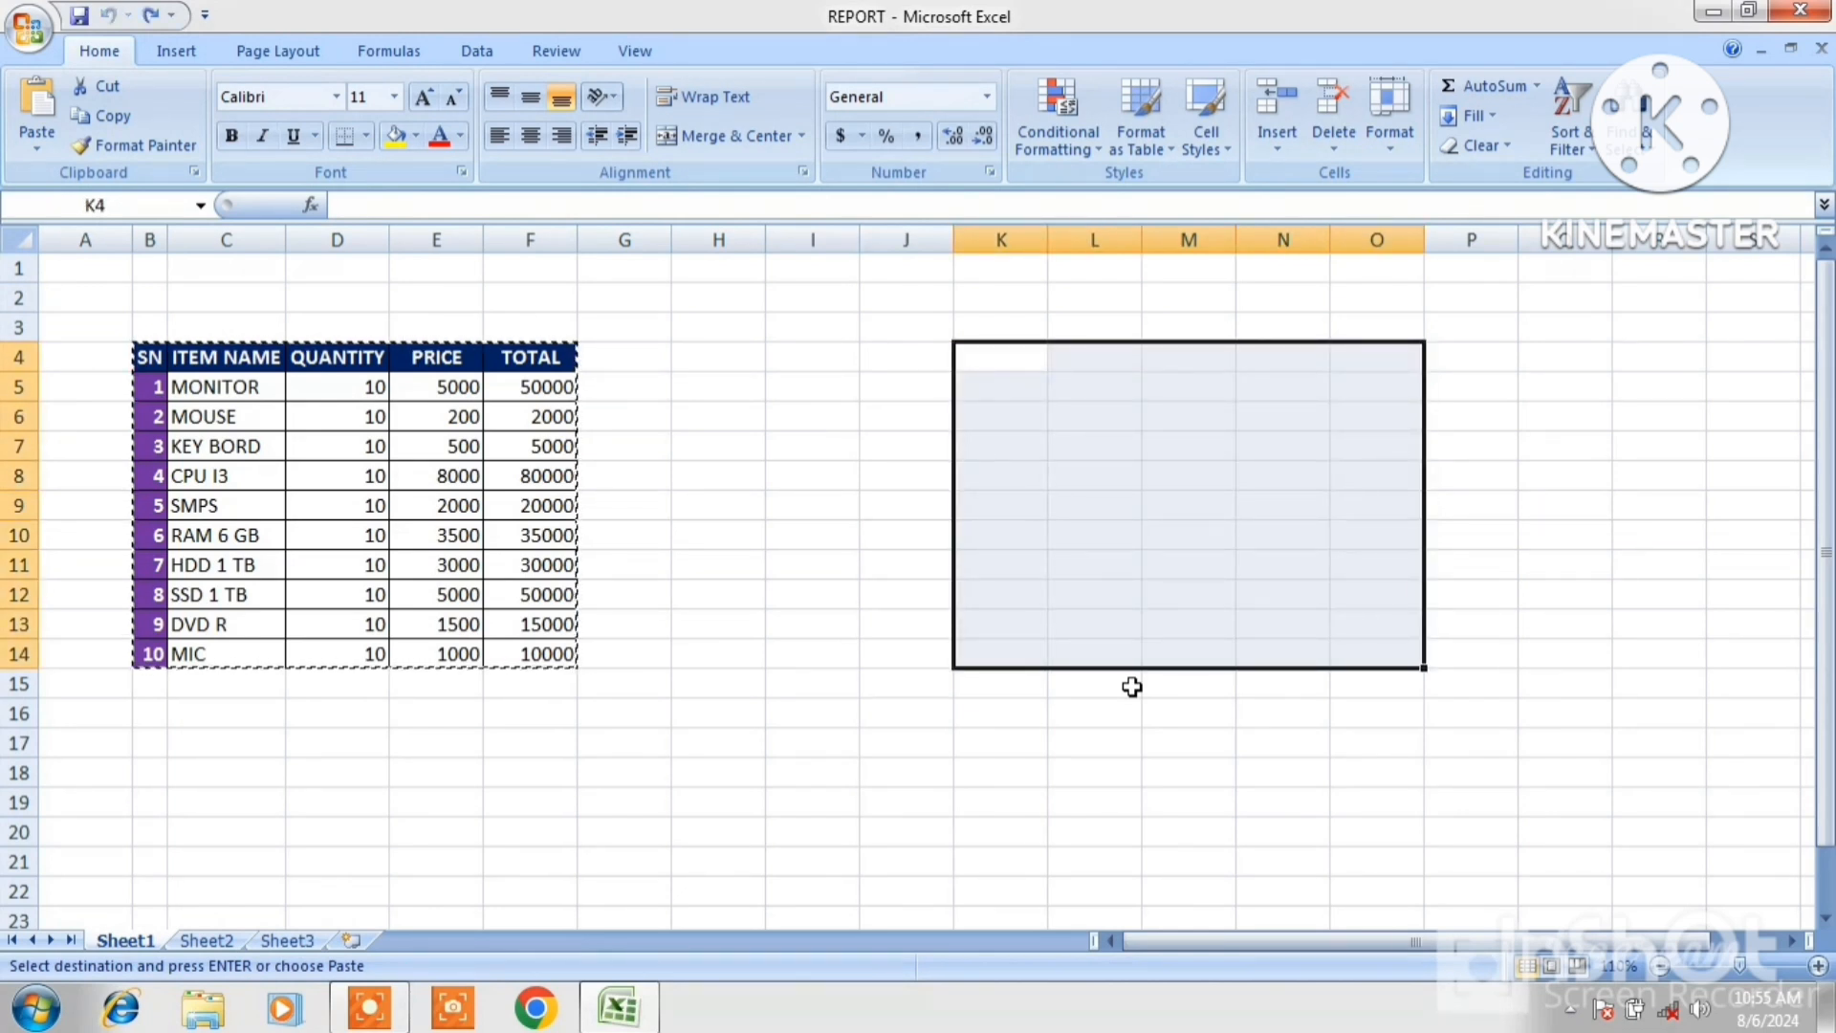
{"action": "key", "text": "Escape"}
{"action": "left_click", "coordinate": [1001, 565]}
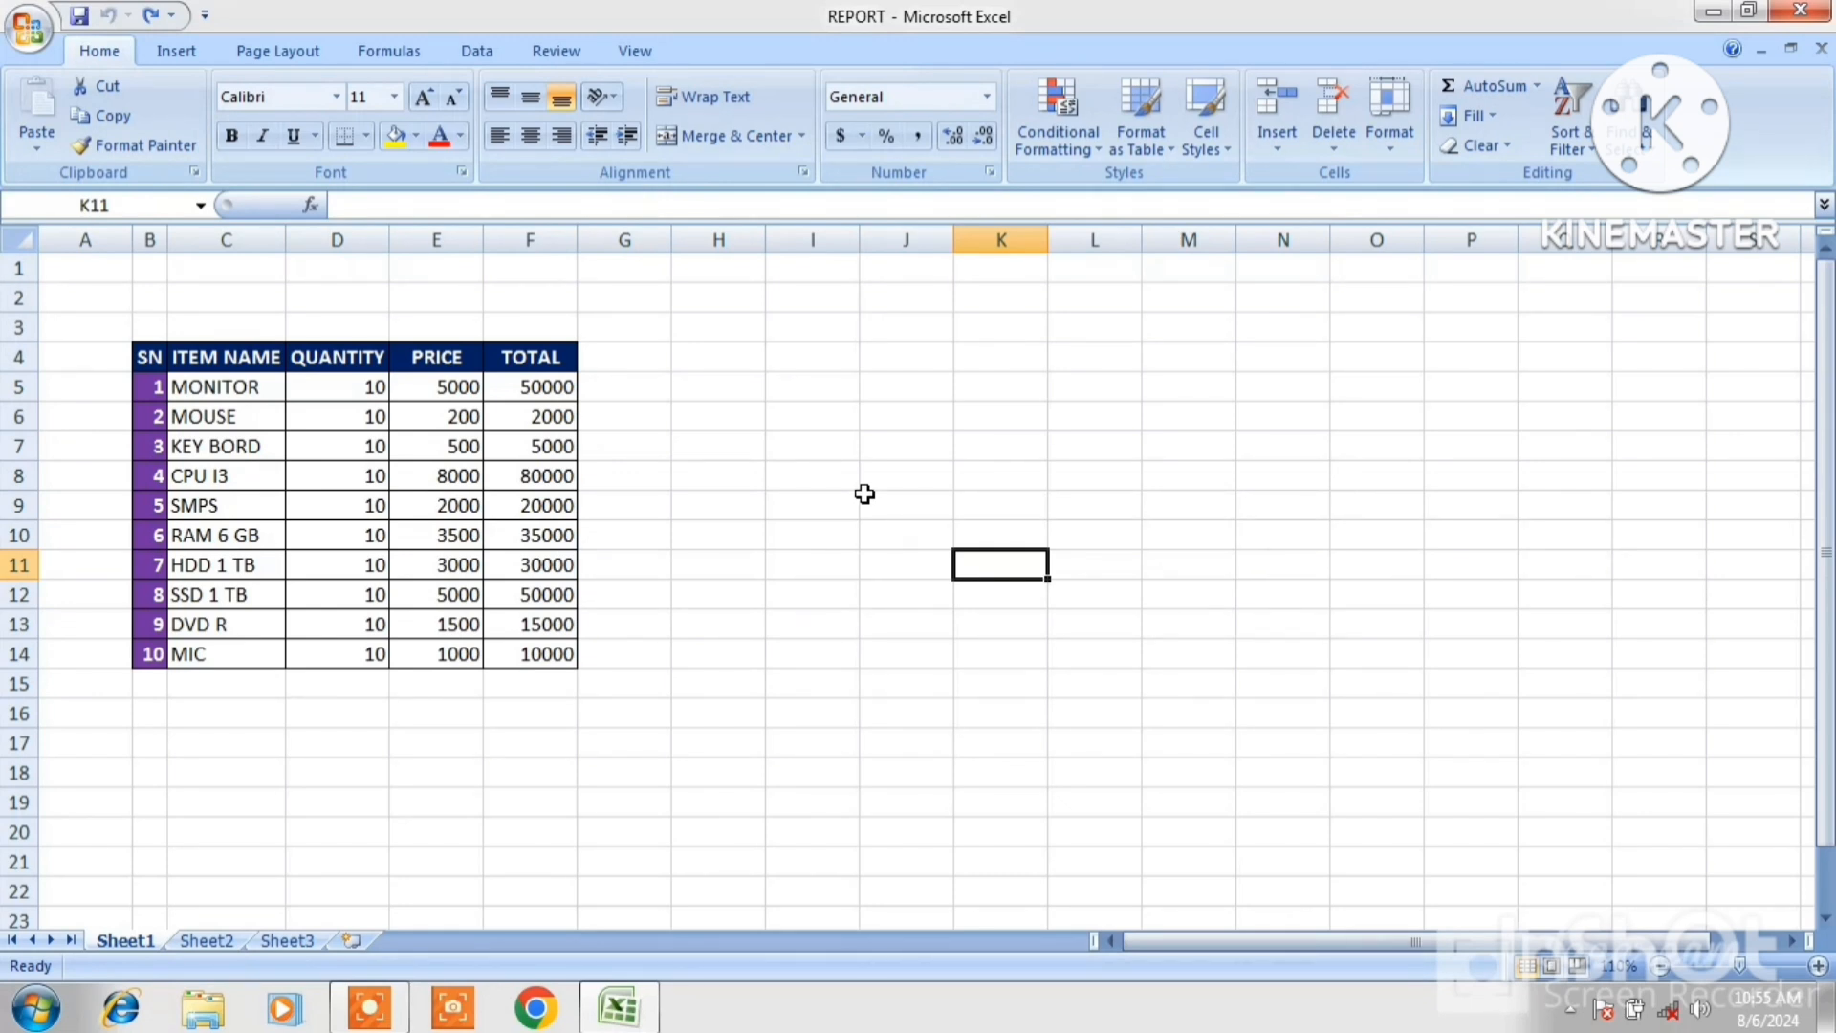
Set the width of column N to 50.
{"action": "left_click", "coordinate": [1315, 355]}
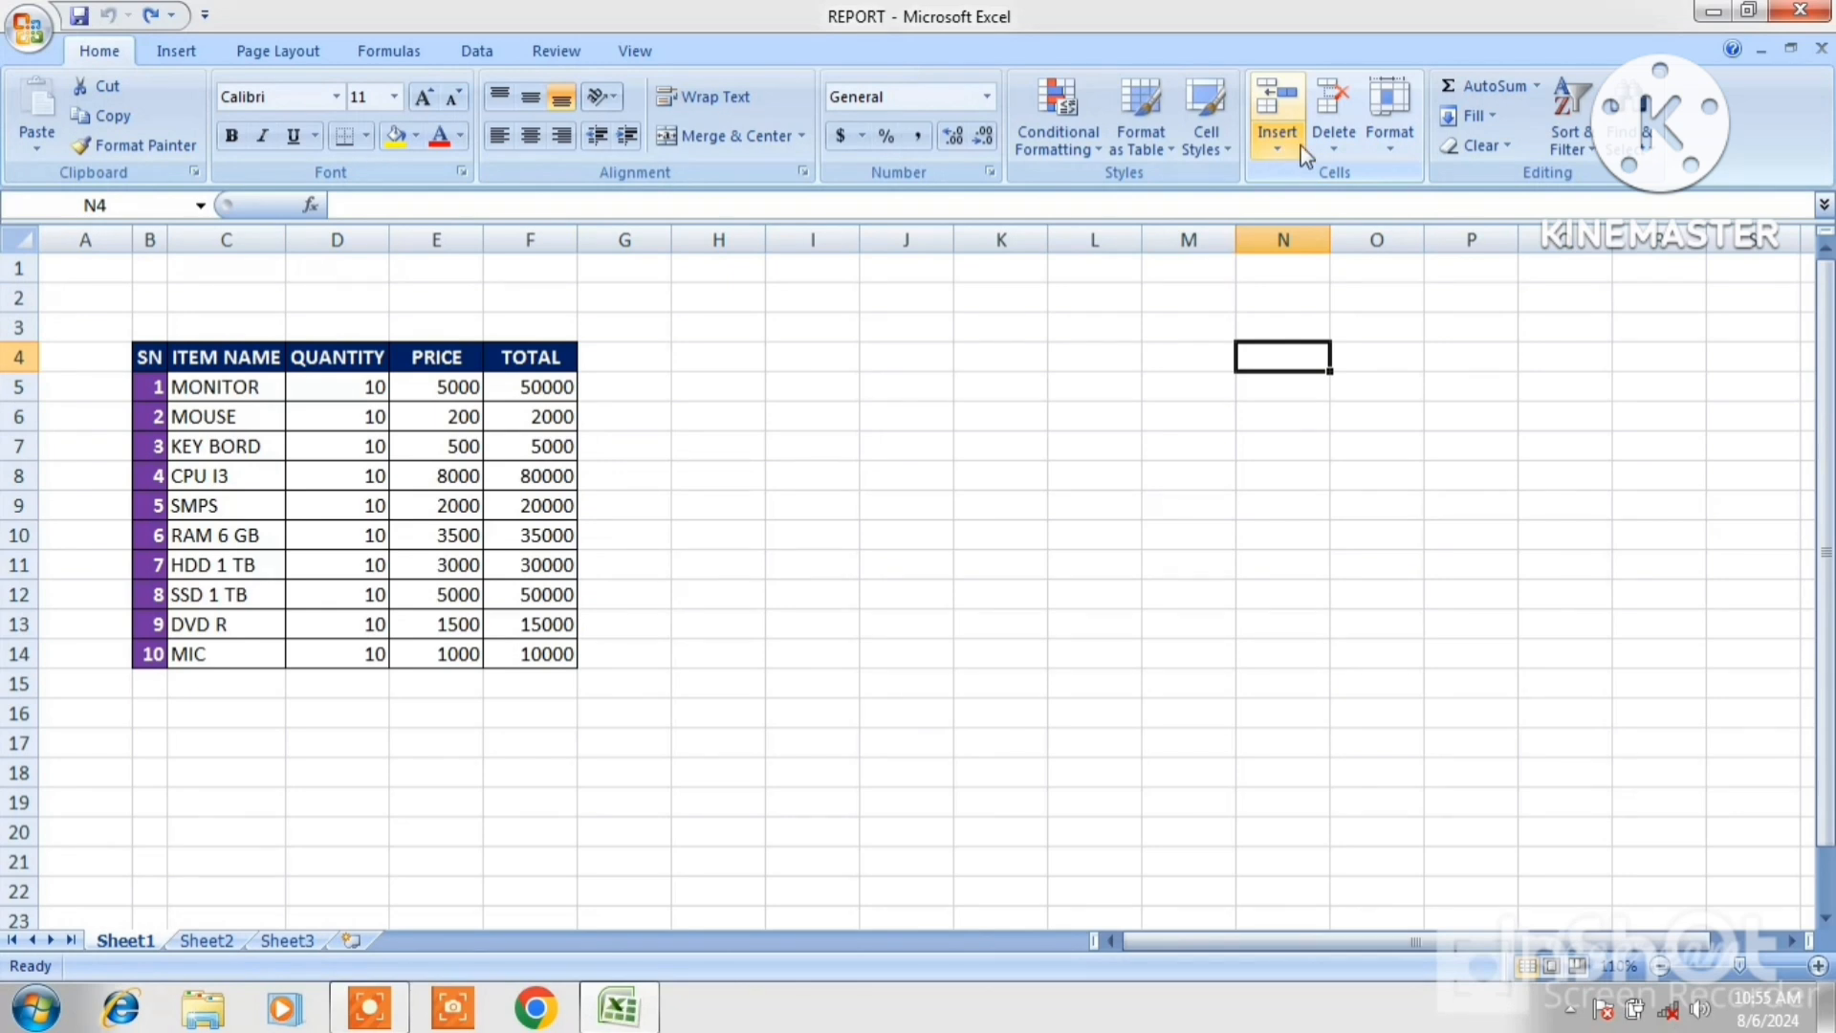
{"action": "left_click", "coordinate": [1391, 144]}
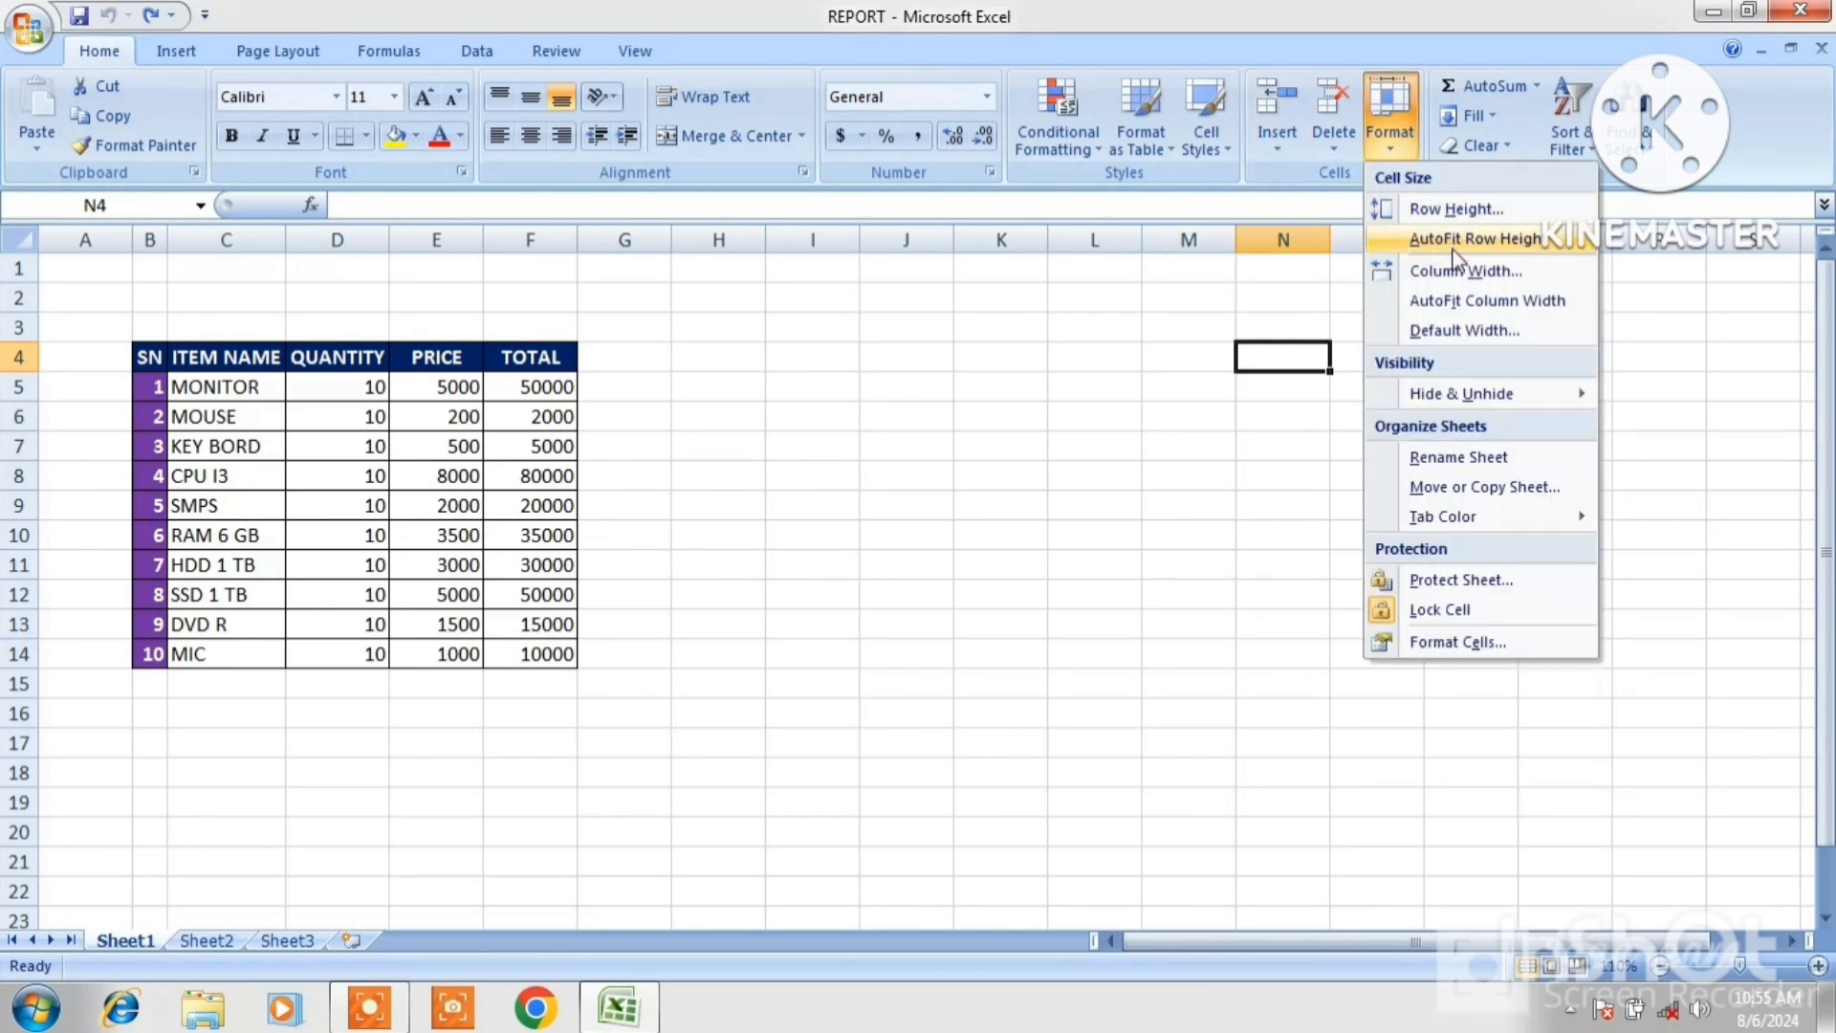
{"action": "left_click", "coordinate": [1461, 278]}
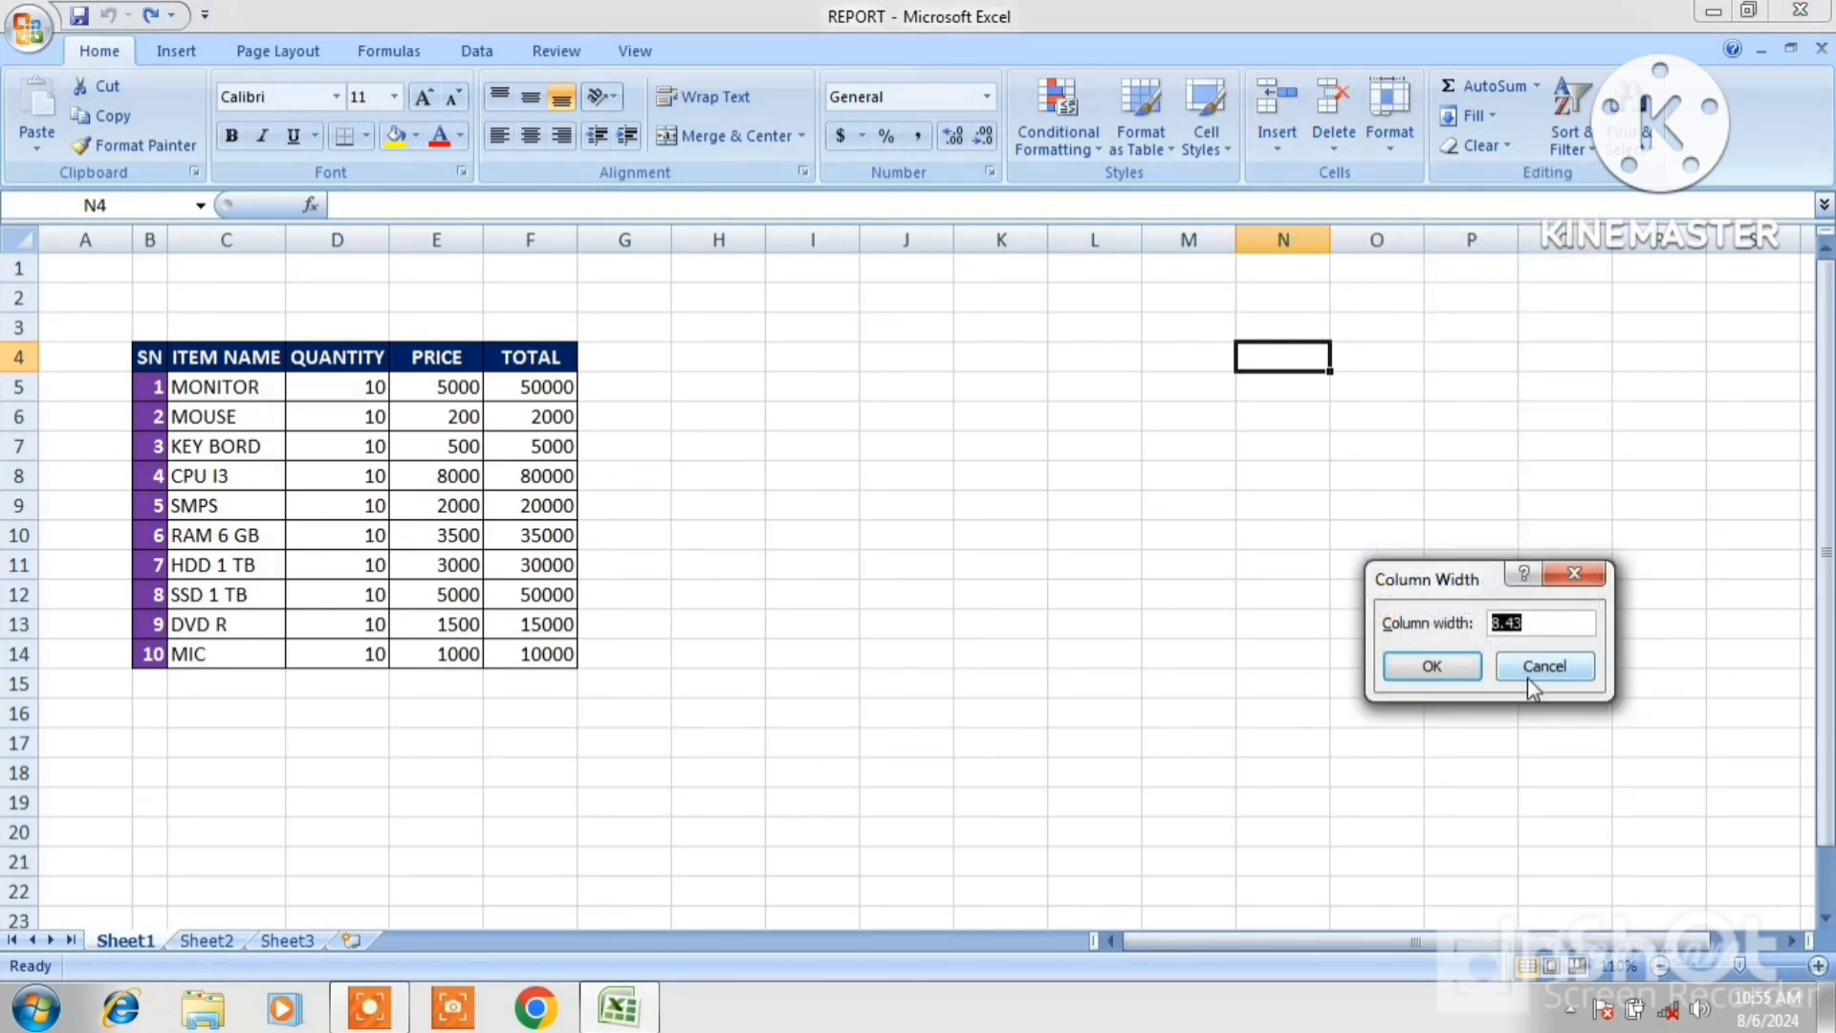
{"action": "type", "text": "50"}
{"action": "left_click", "coordinate": [1437, 663]}
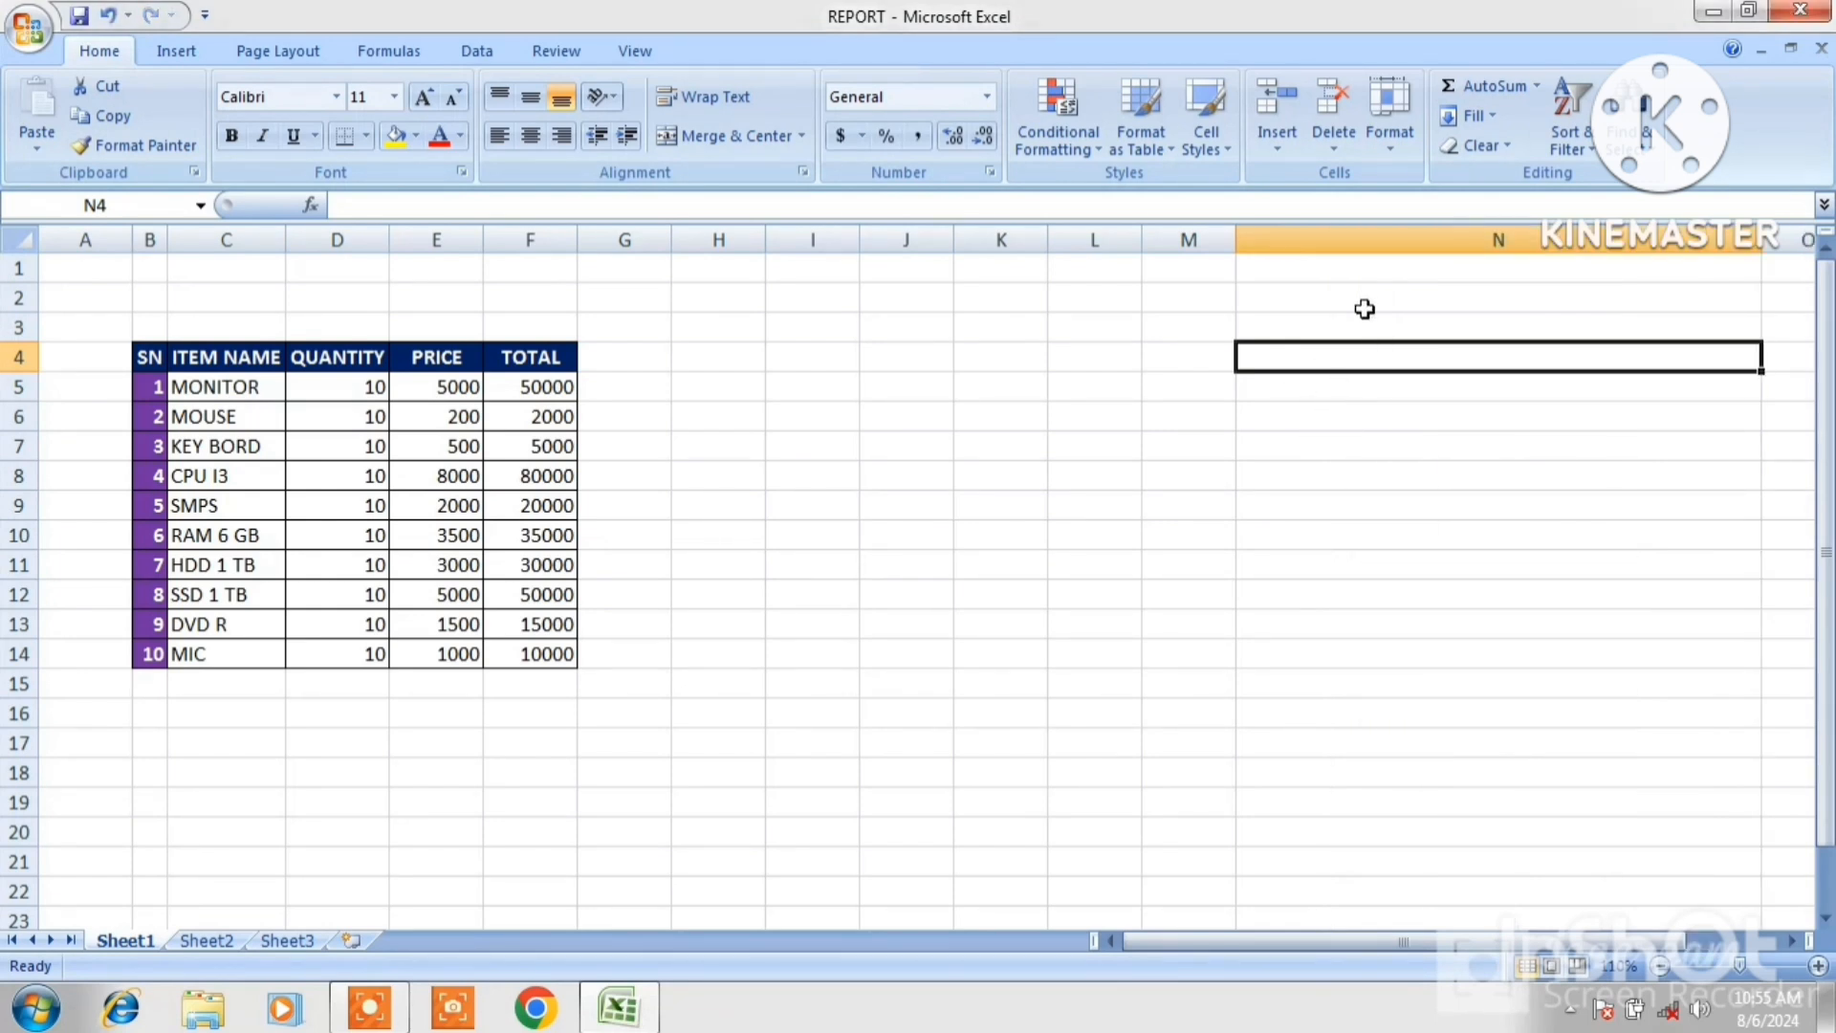
Copy cell N4 and paste its width onto column C with Paste Special set to Column widths.
{"action": "right_click", "coordinate": [1335, 356]}
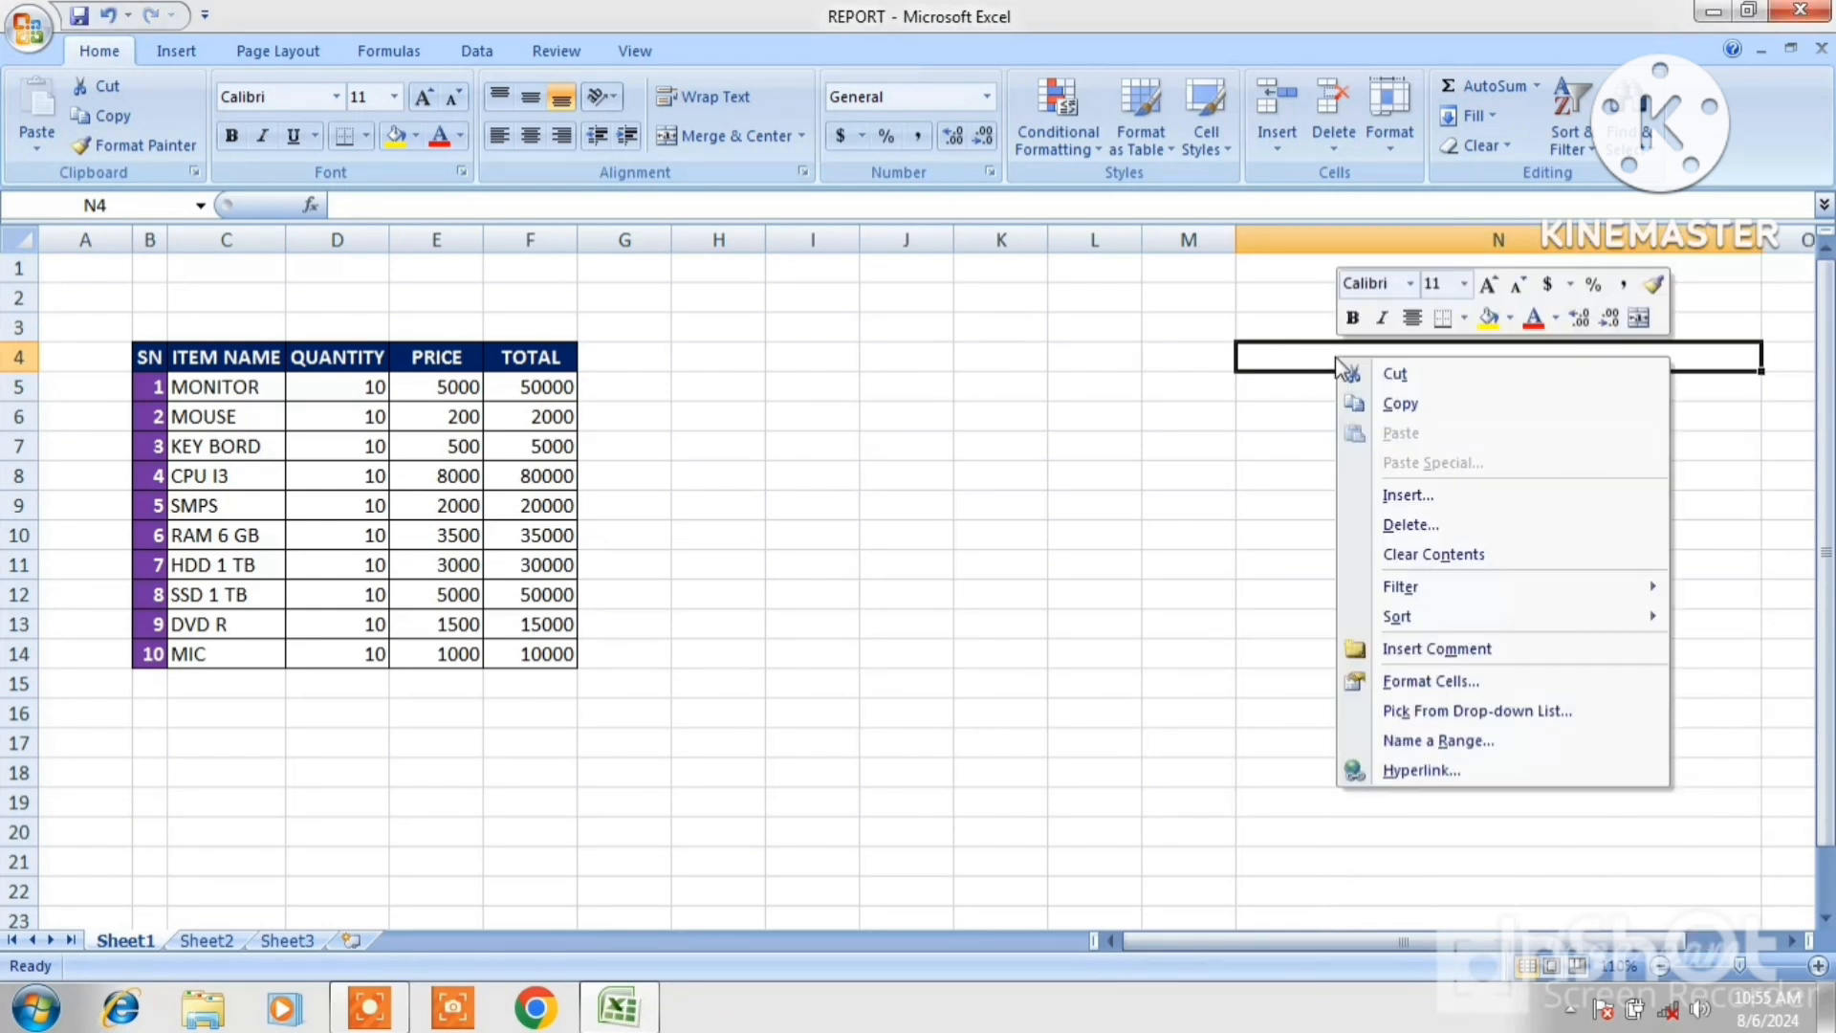
{"action": "left_click", "coordinate": [1379, 403]}
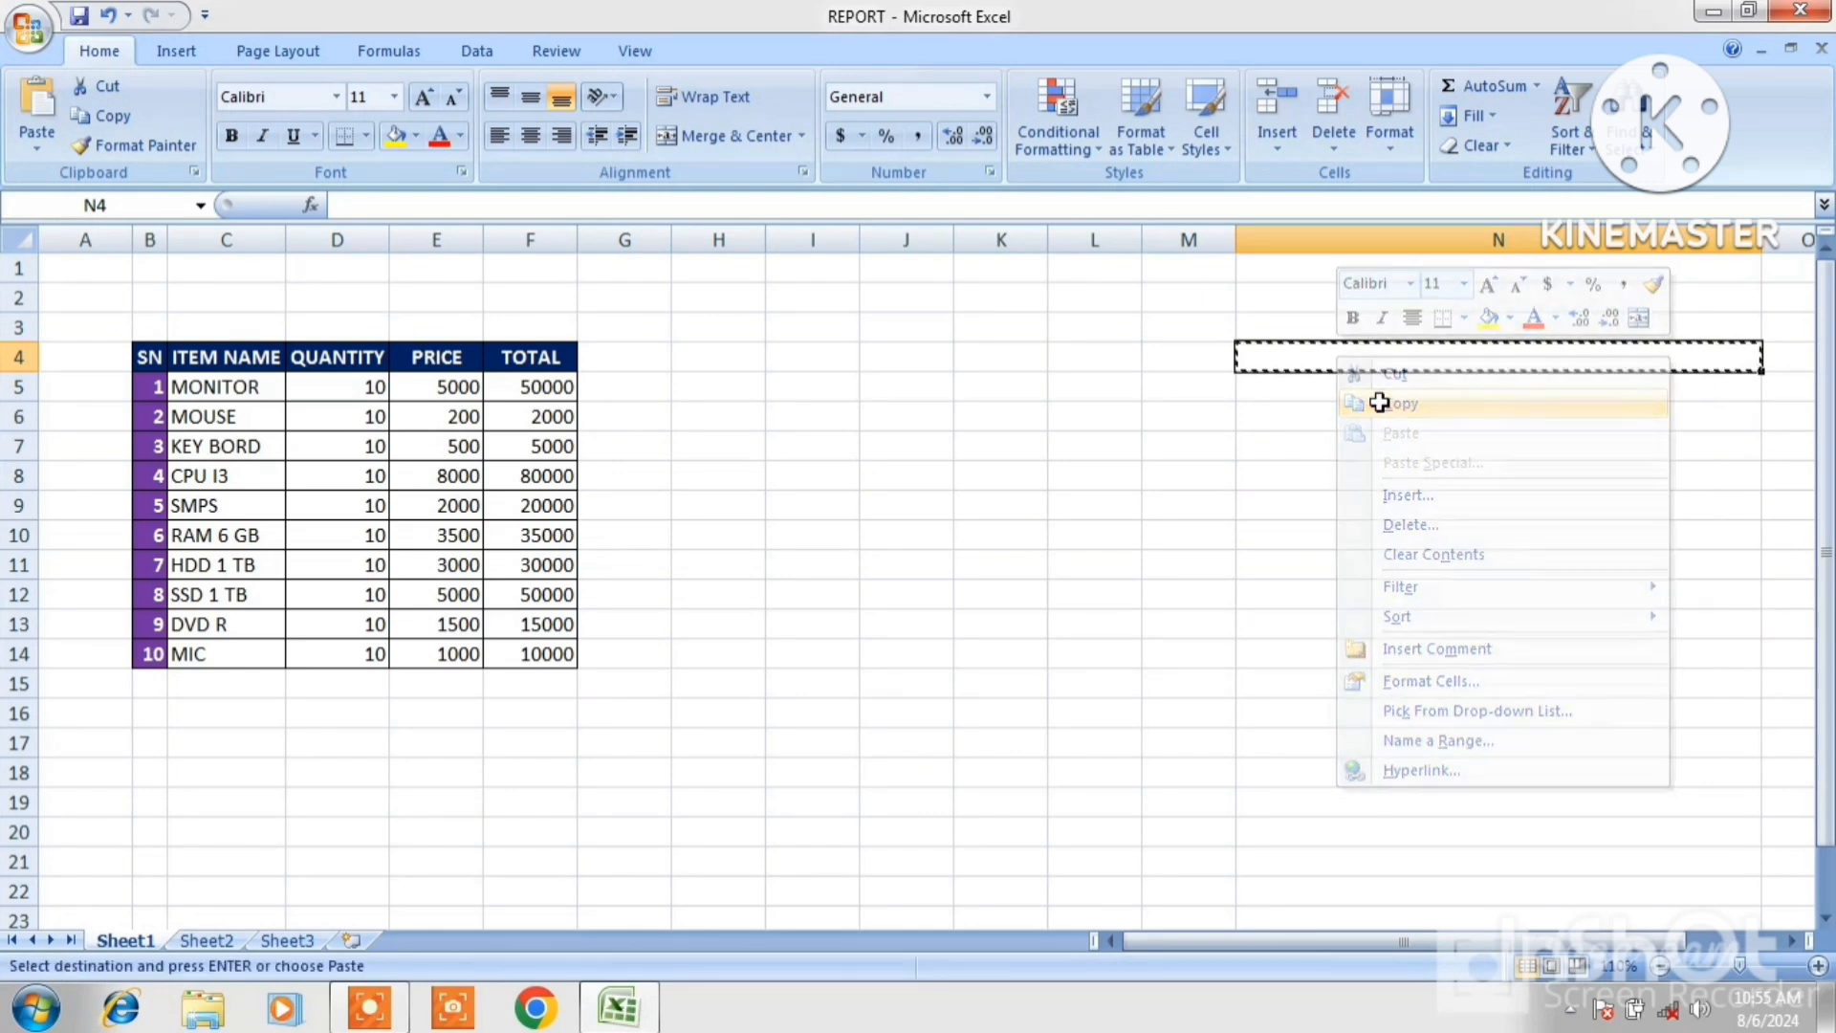
{"action": "left_click", "coordinate": [210, 369]}
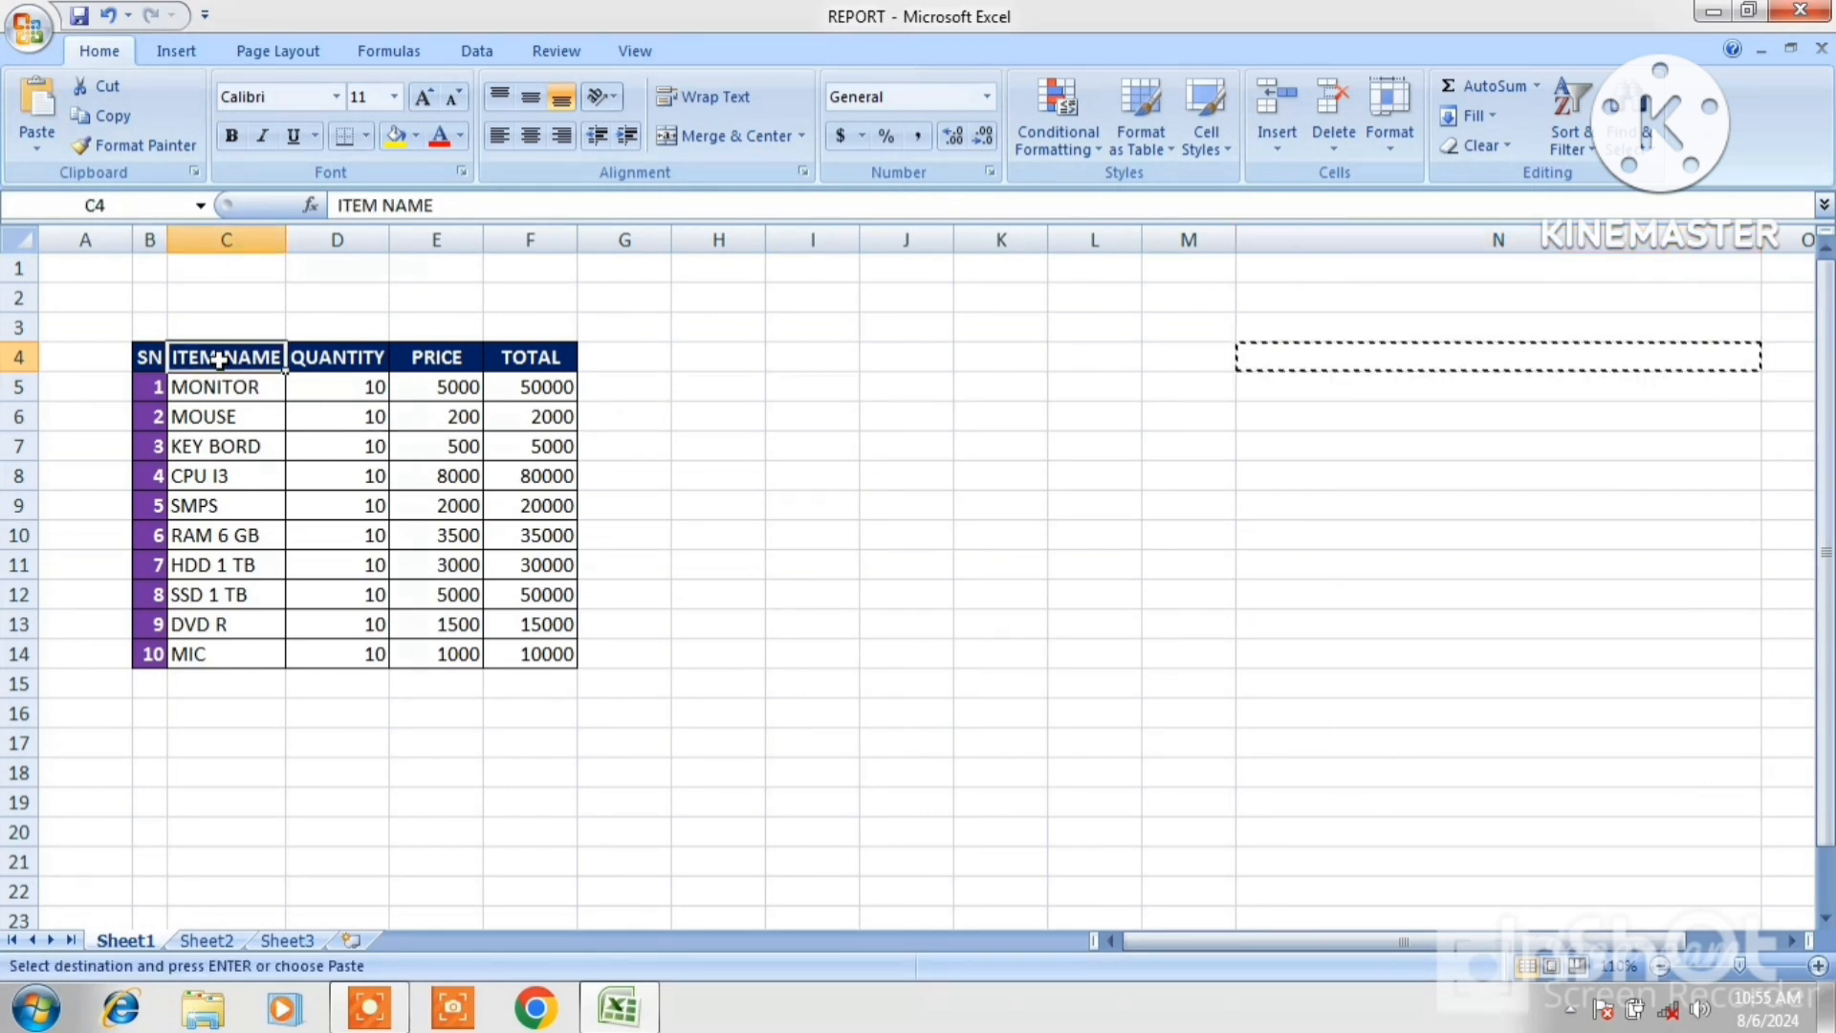
{"action": "left_click", "coordinate": [38, 153]}
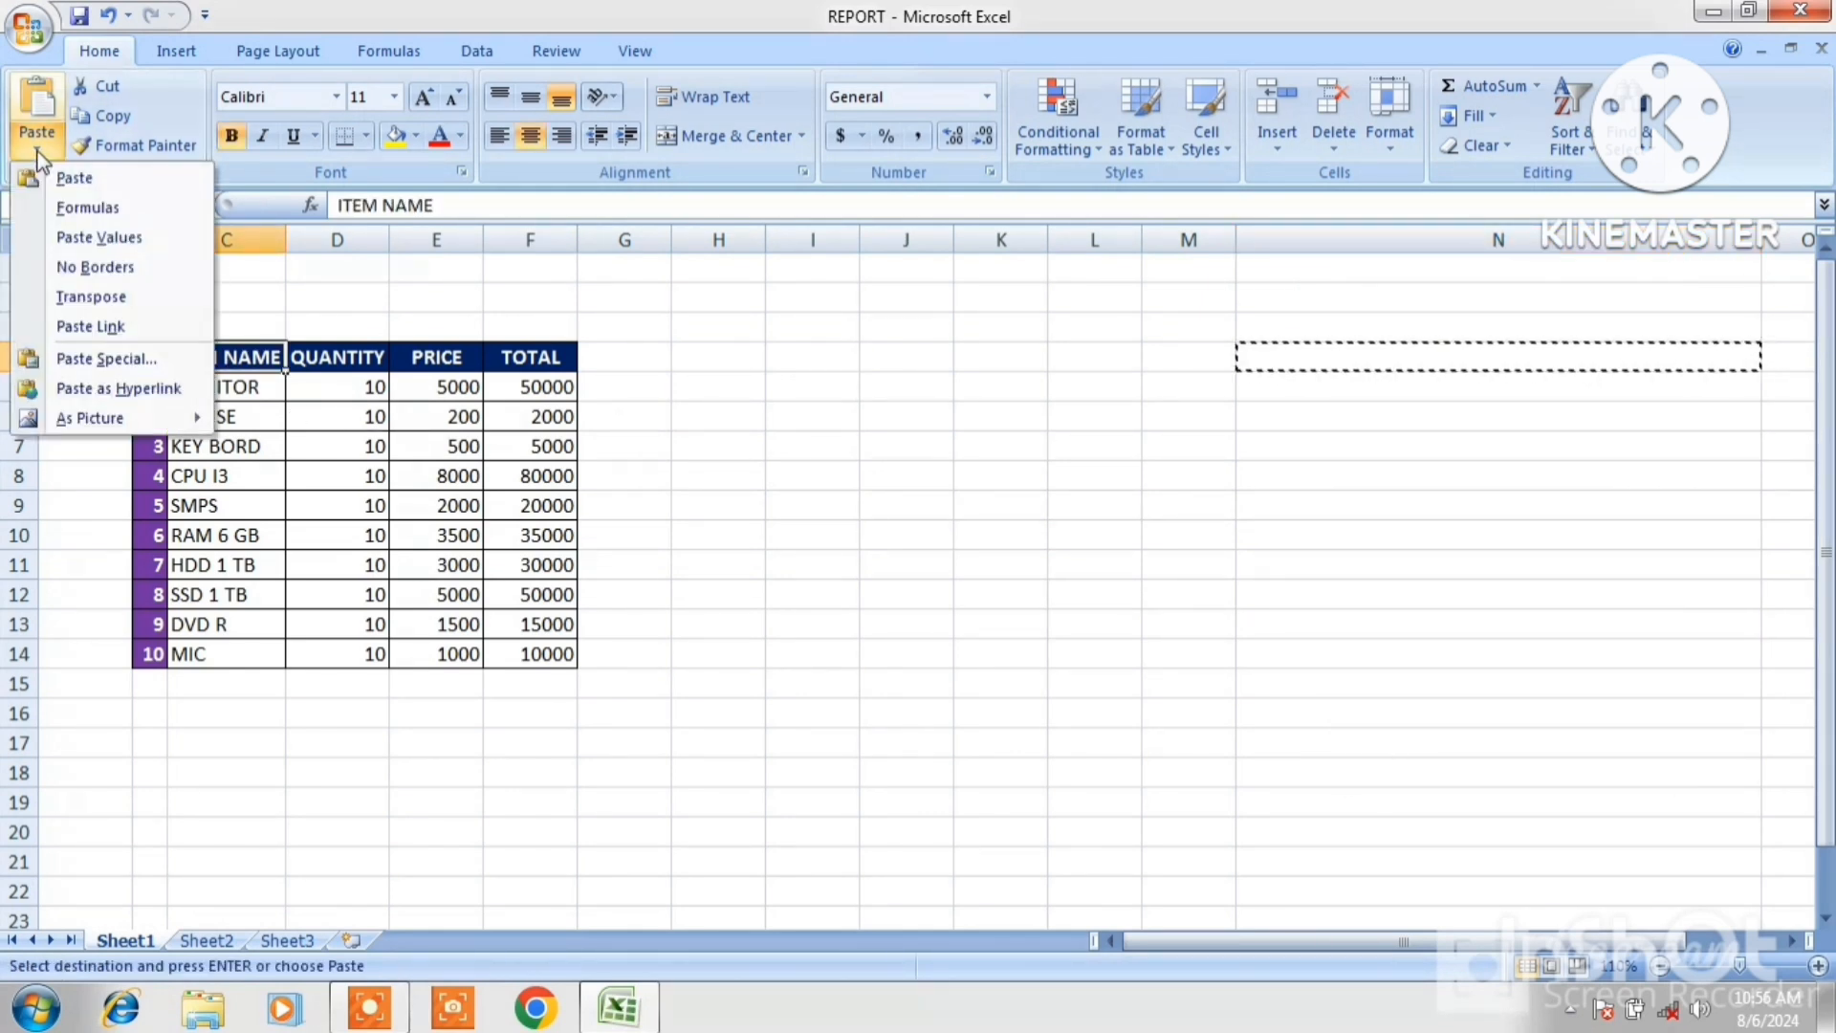
{"action": "left_click", "coordinate": [101, 358]}
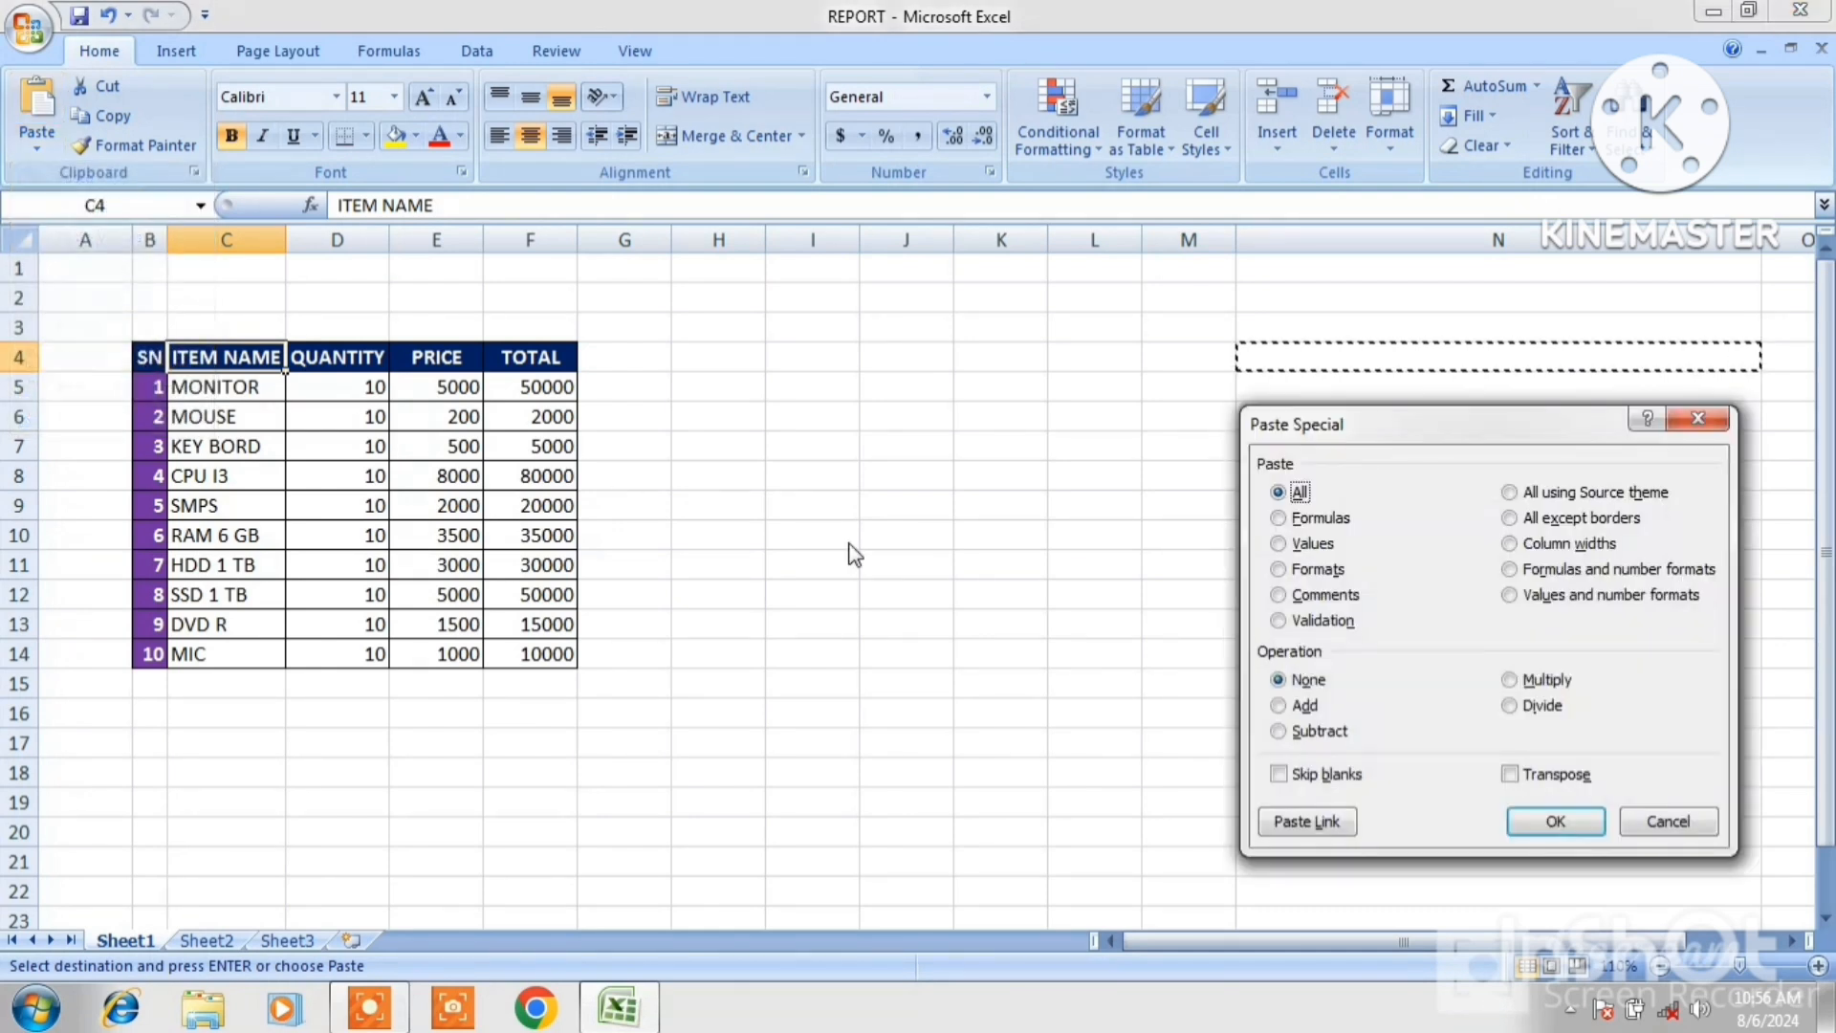
{"action": "left_click", "coordinate": [1511, 544]}
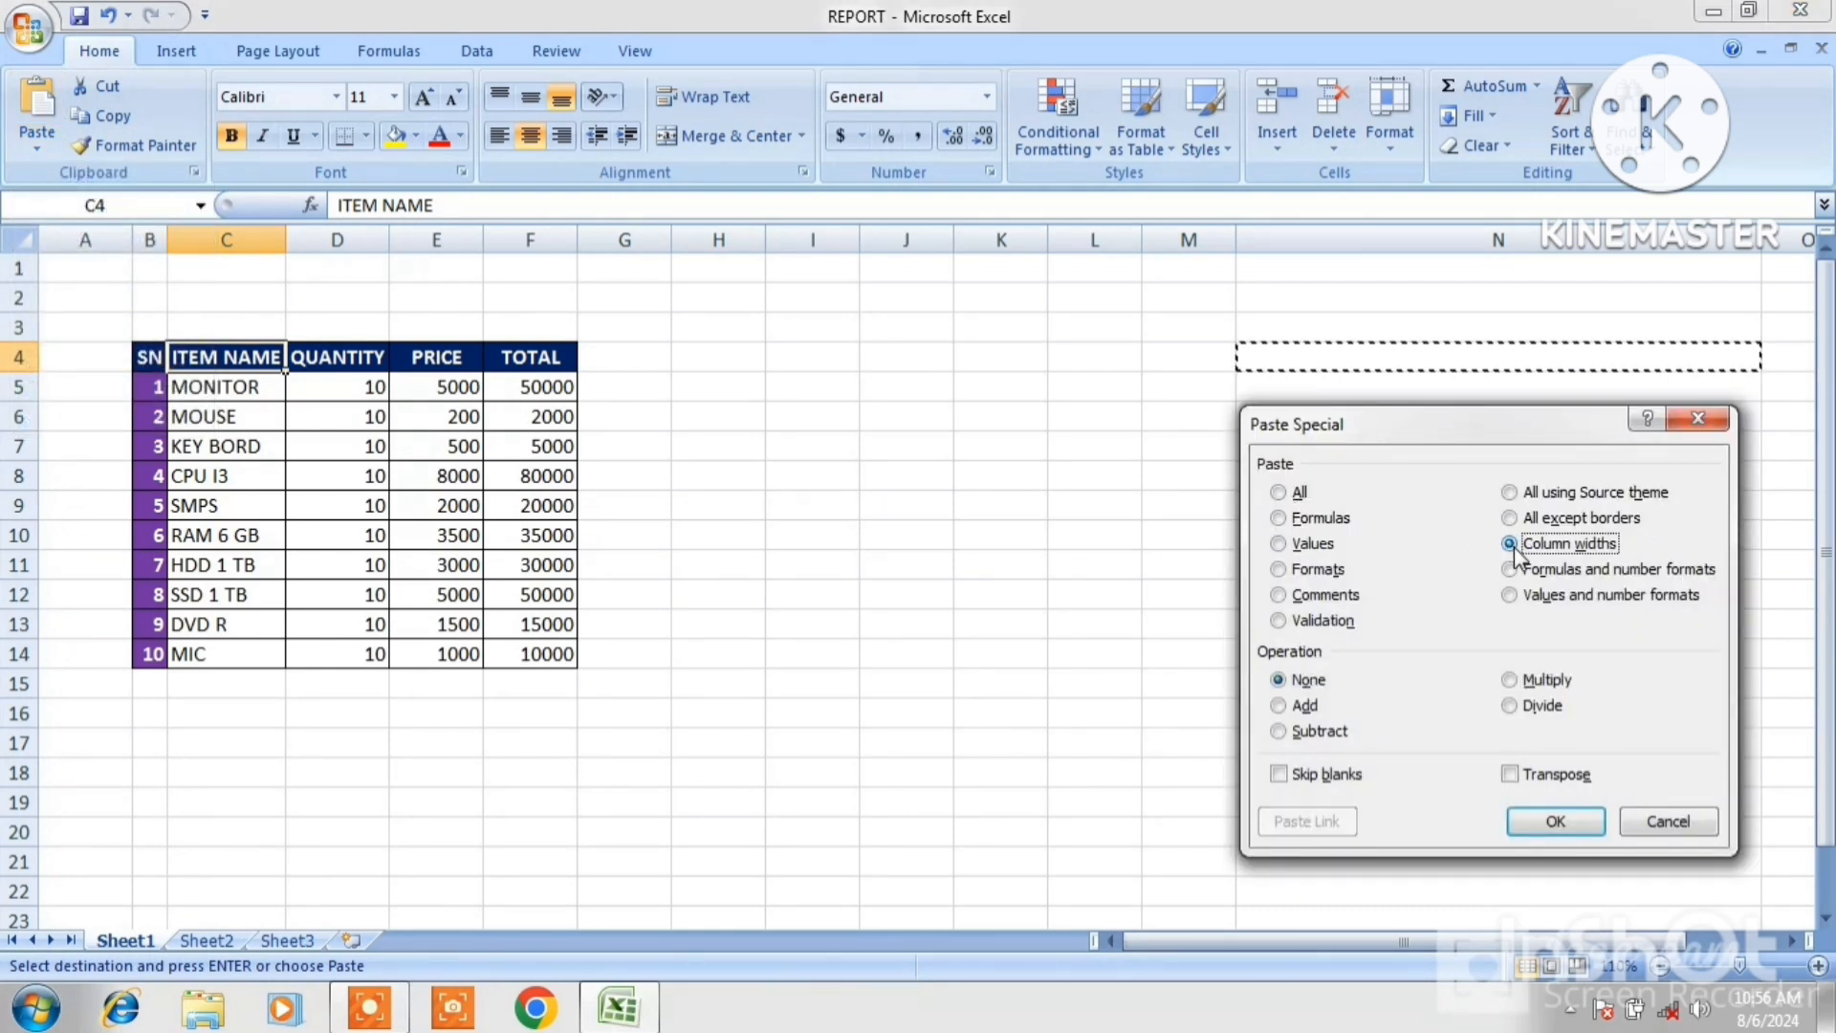
{"action": "left_click", "coordinate": [1560, 821]}
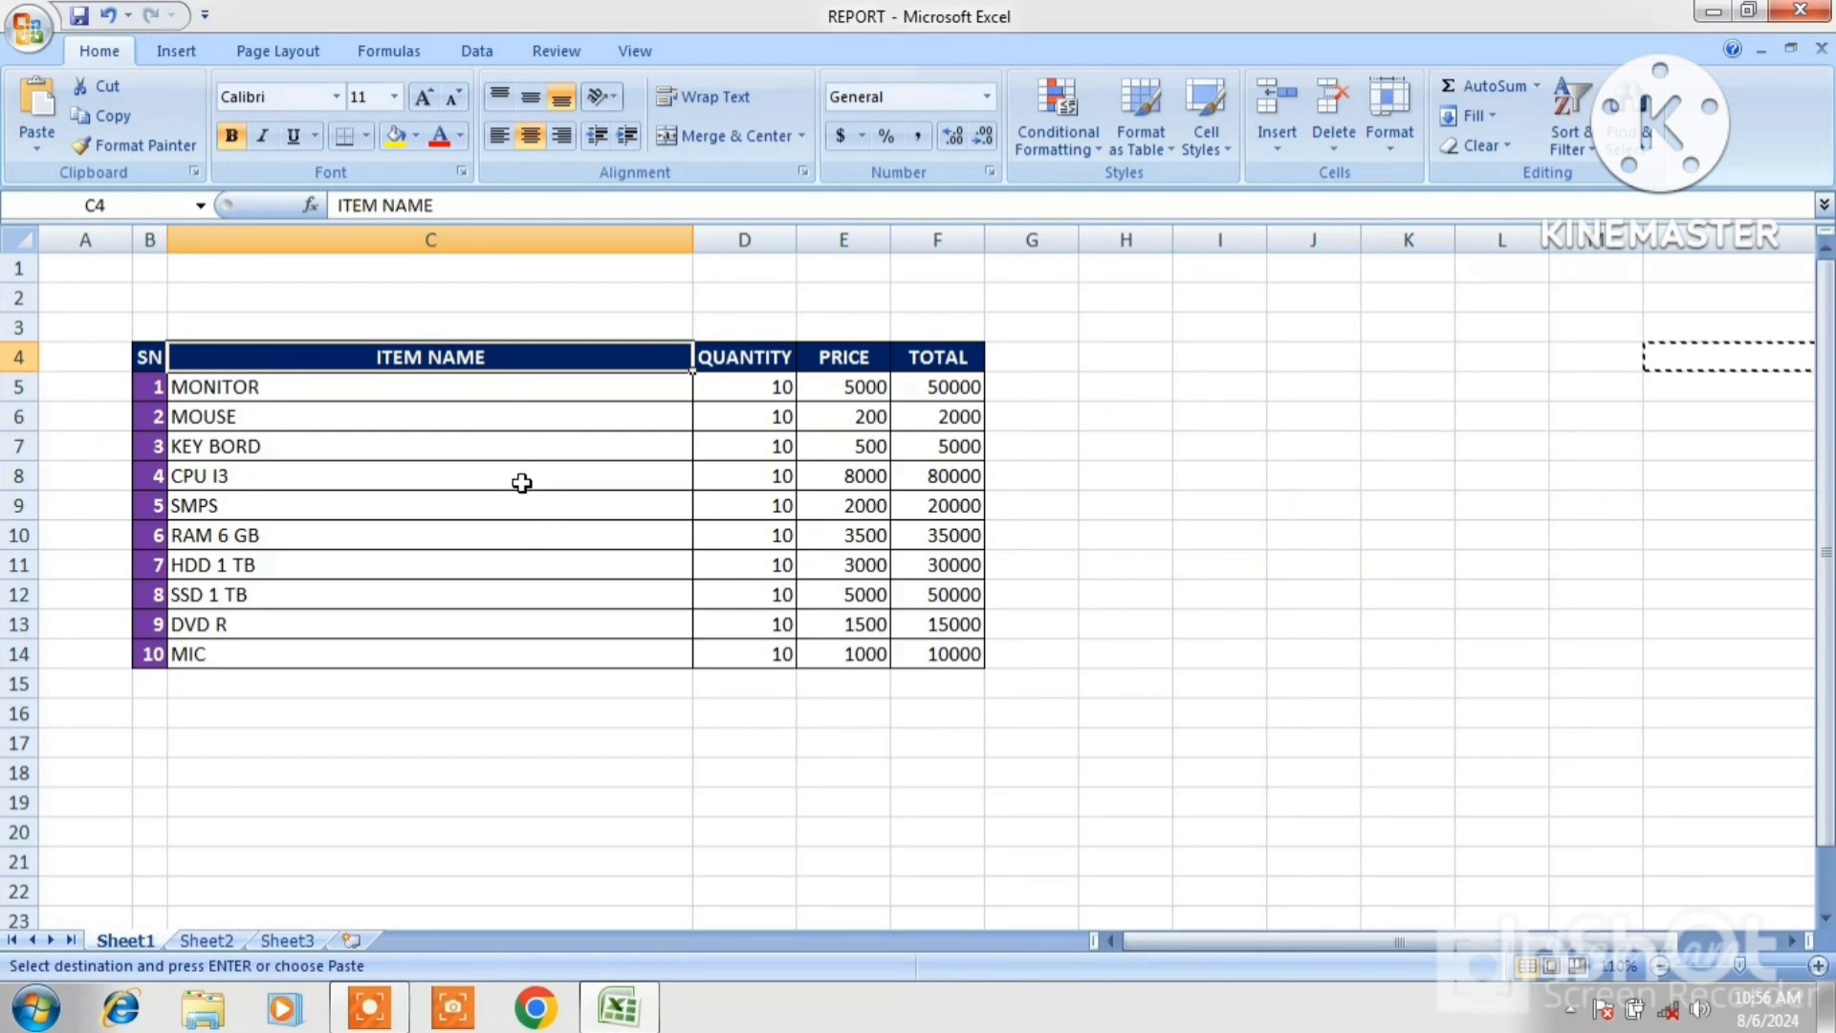
Undo the column-width paste and dismiss the copy selection.
{"action": "key", "text": "ctrl+z"}
{"action": "left_click", "coordinate": [881, 537]}
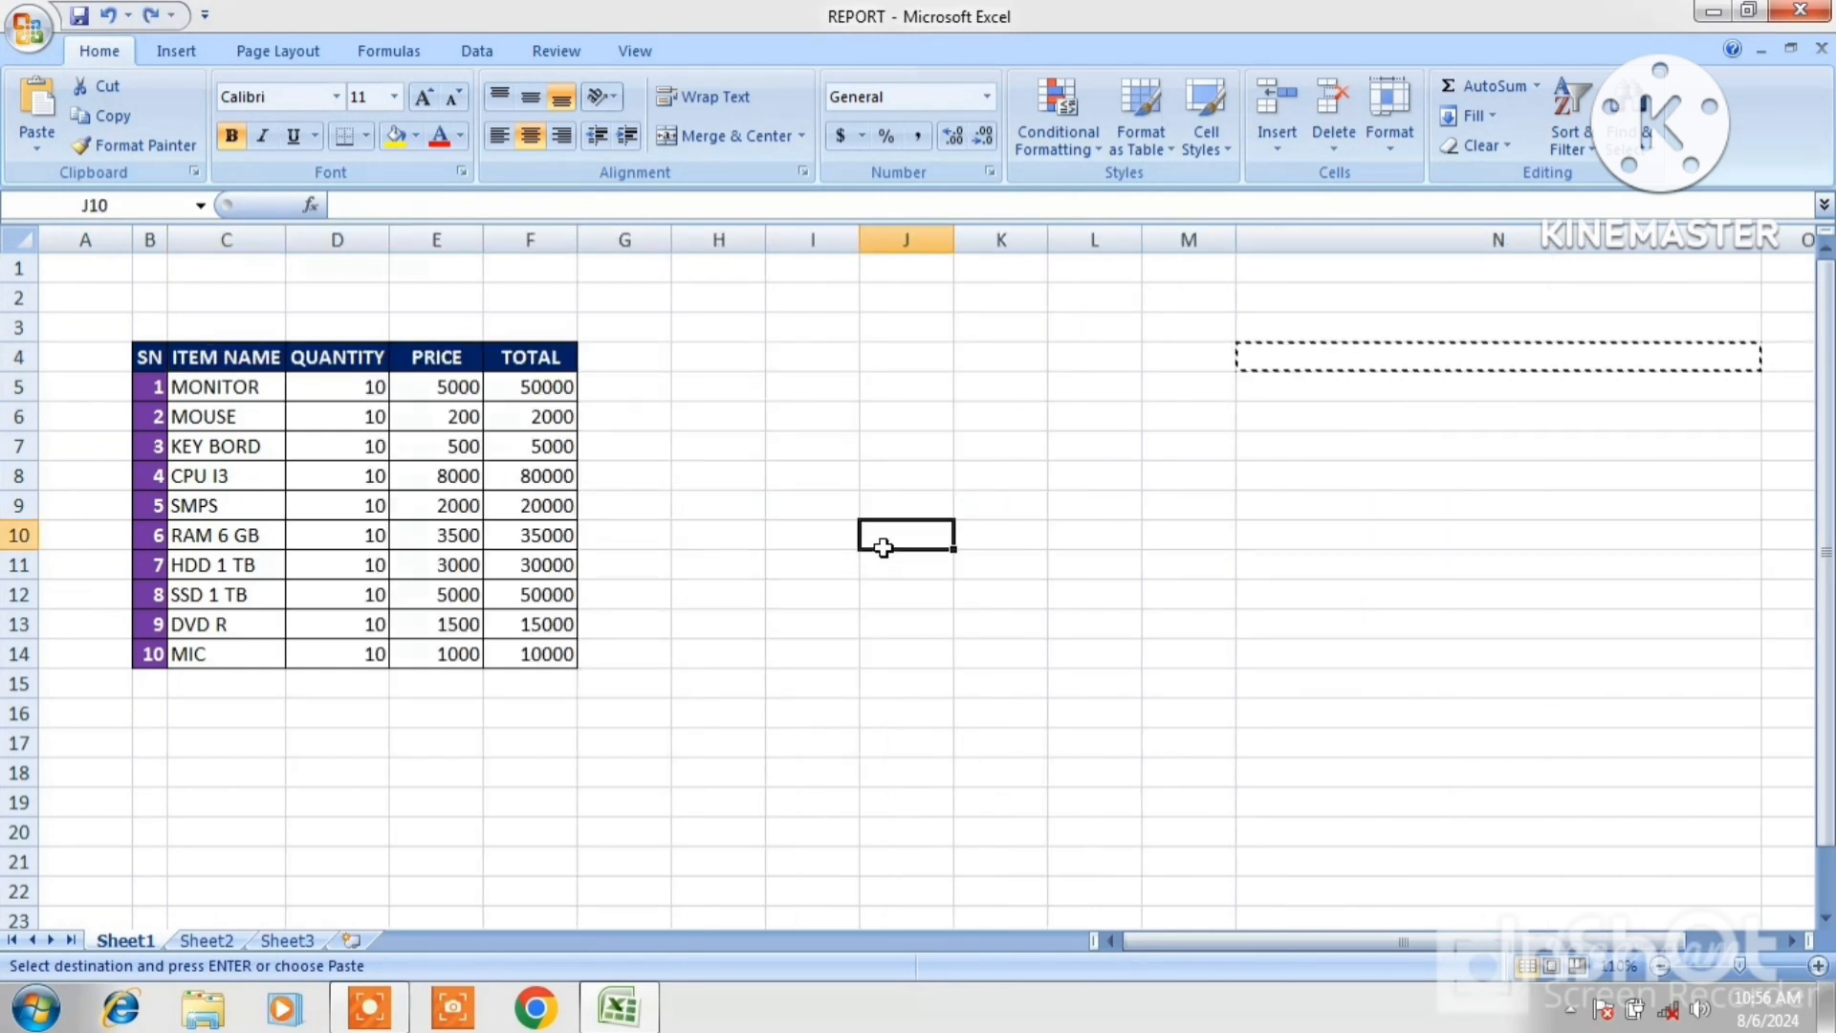
{"action": "key", "text": "Escape"}
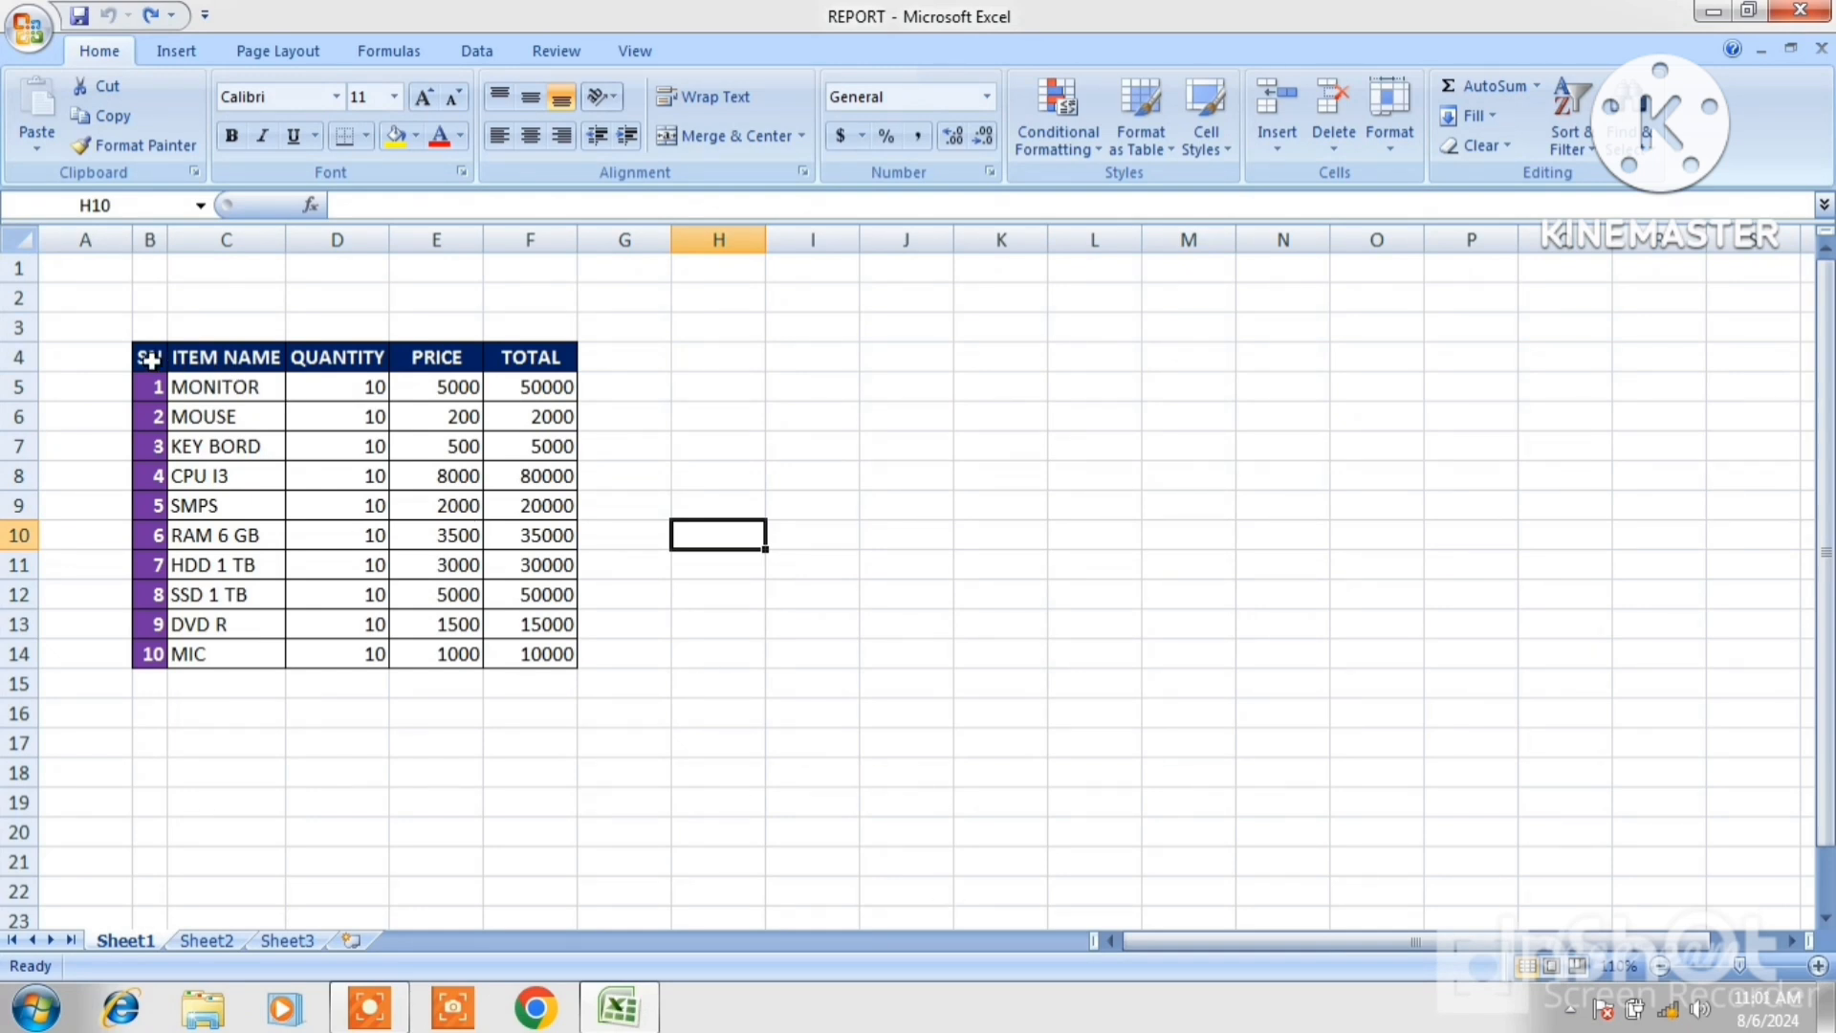
Copy the table B4:F14 and paste it at J4 with Paste Special set to Formulas and number formats.
{"action": "left_click_drag", "start_coordinate": [150, 360], "coordinate": [523, 644]}
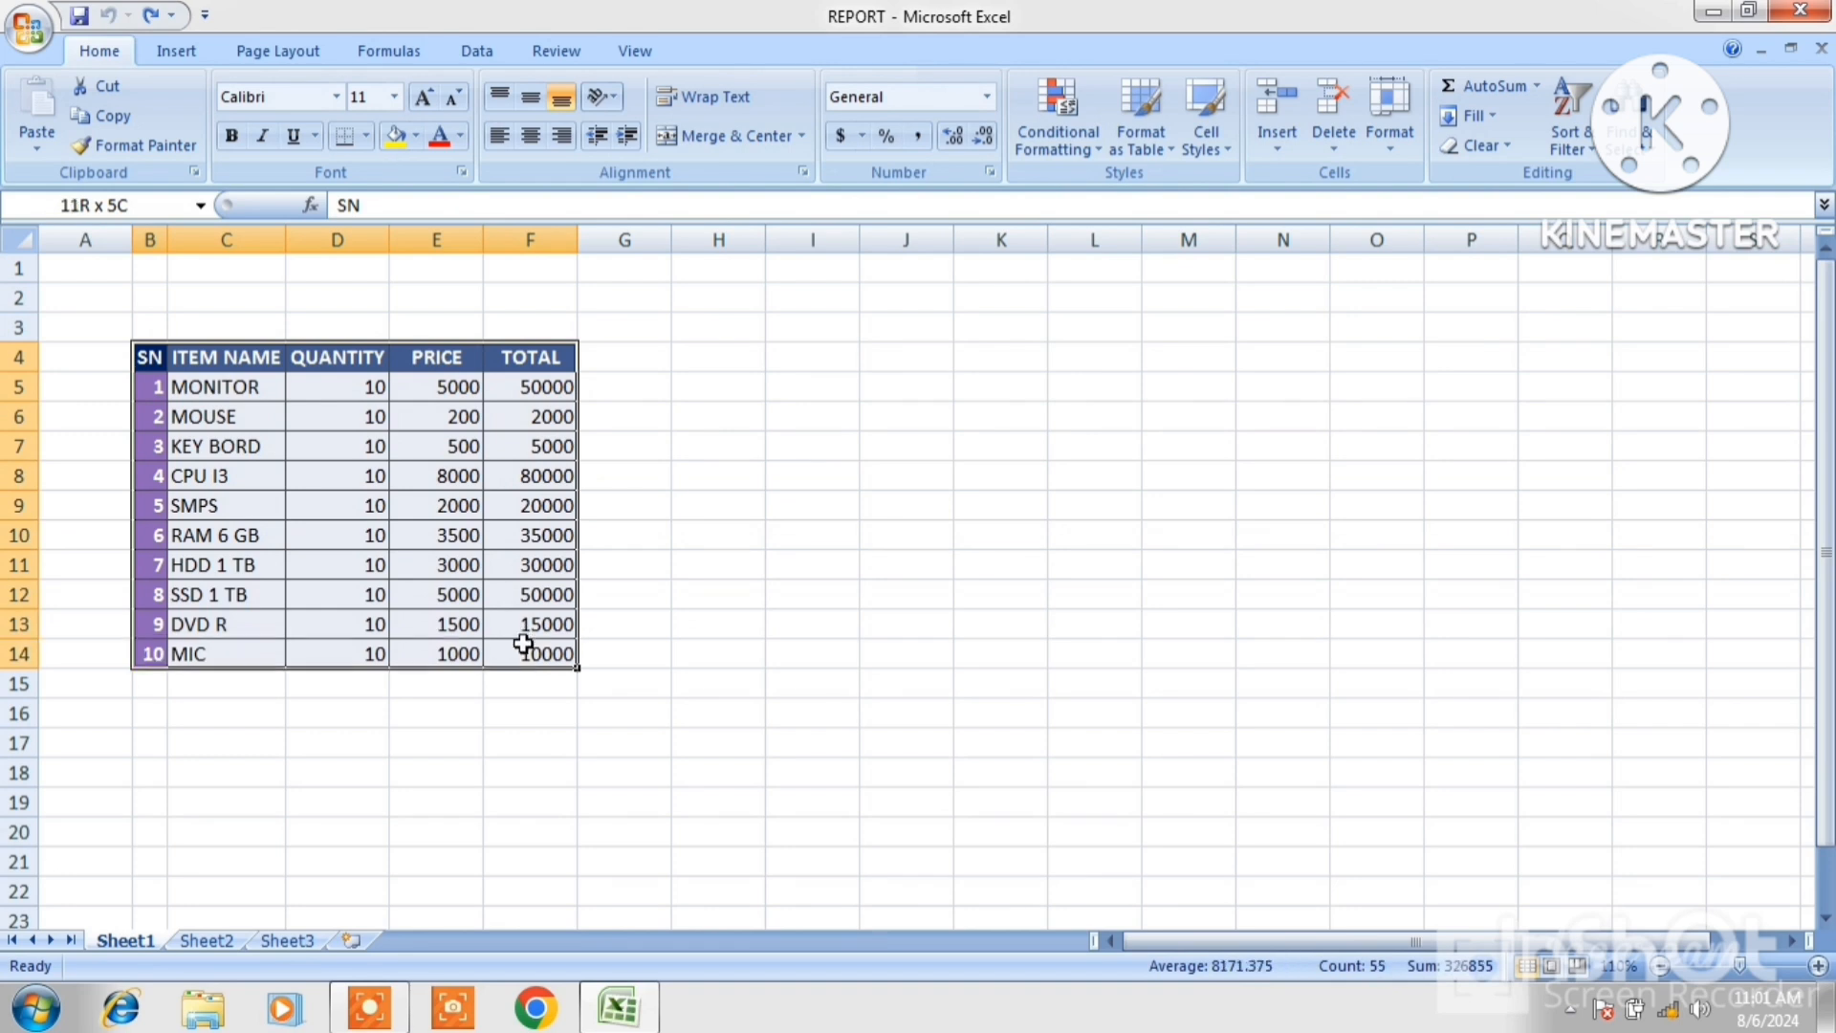
{"action": "left_click", "coordinate": [109, 119]}
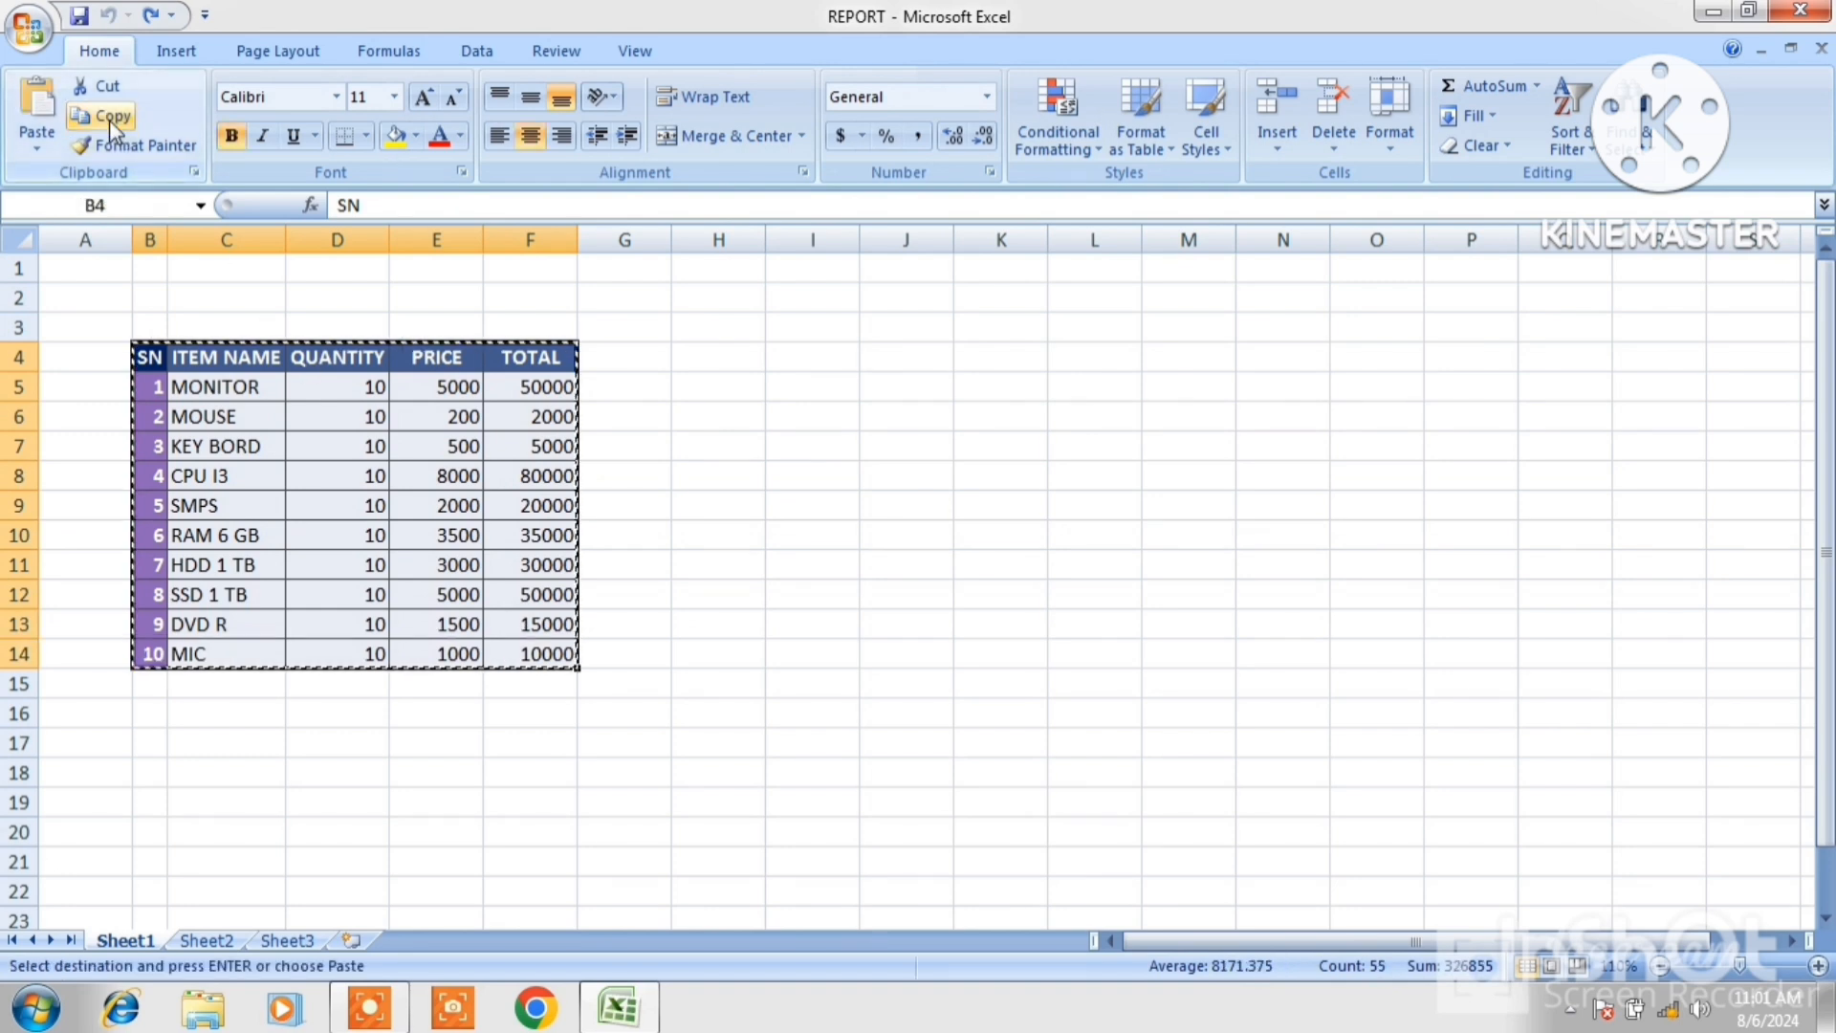
{"action": "left_click", "coordinate": [915, 357]}
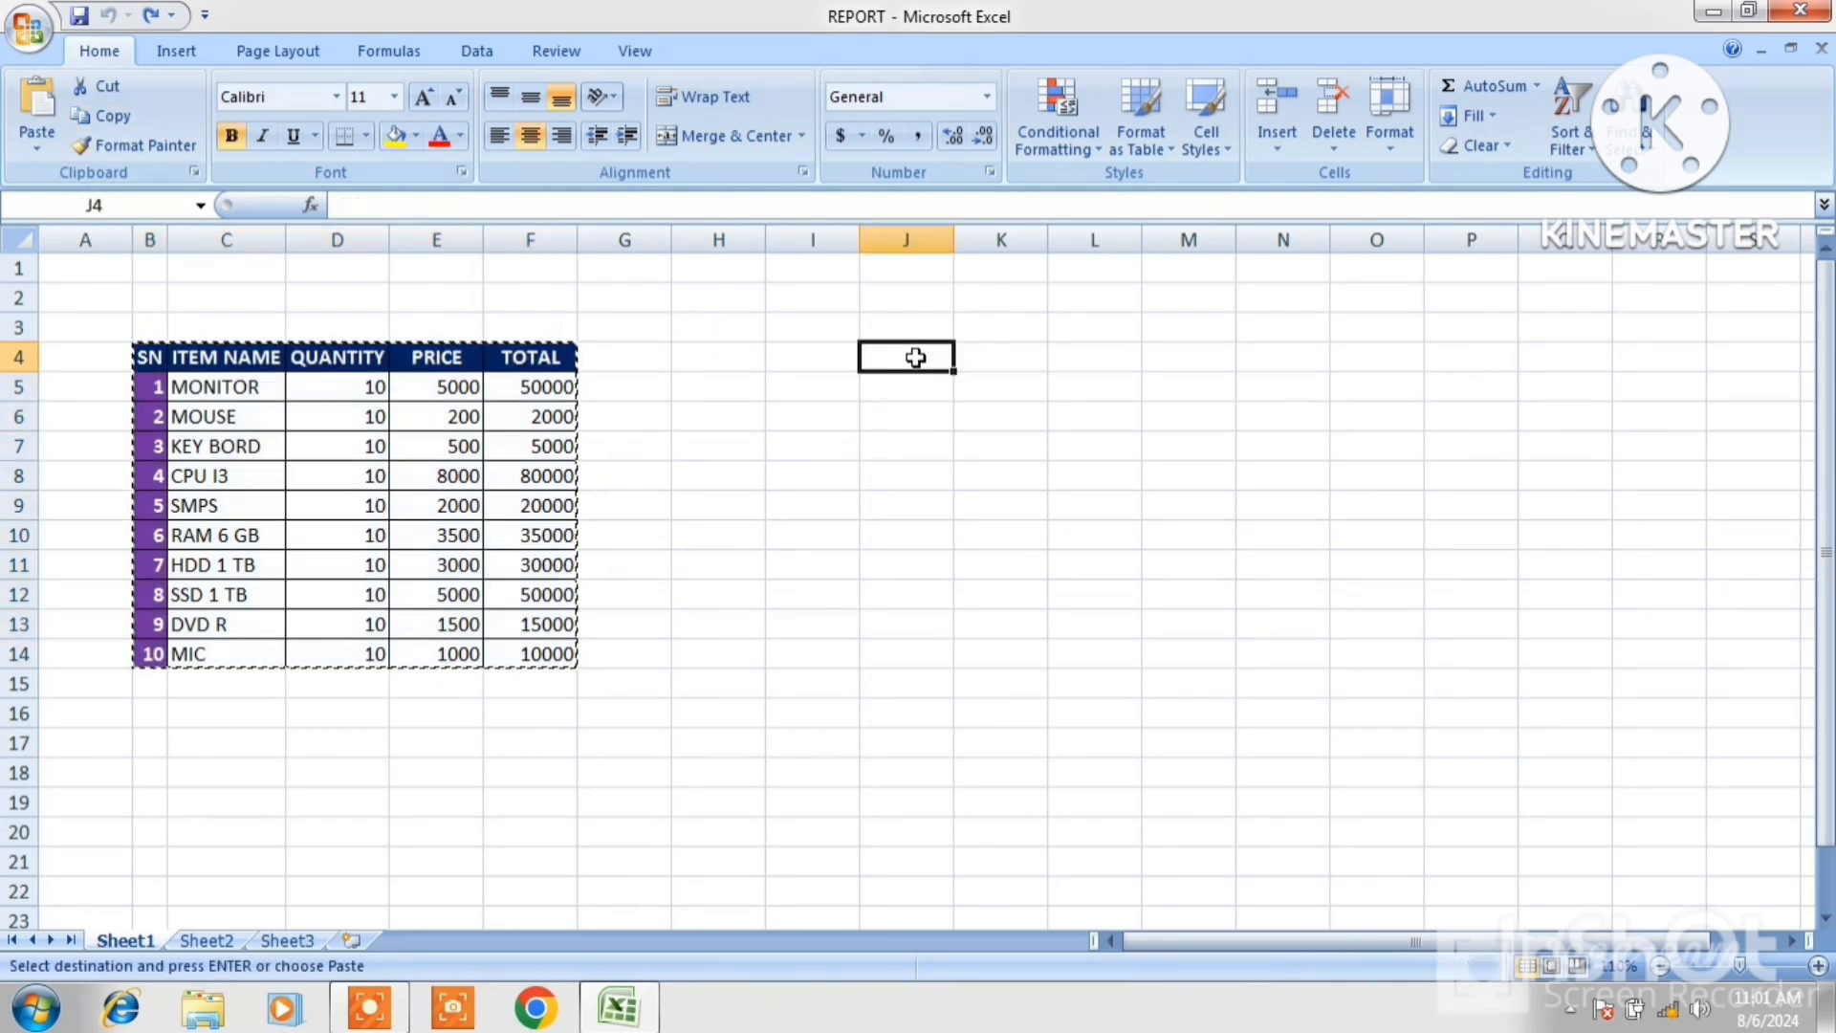
{"action": "left_click", "coordinate": [39, 148]}
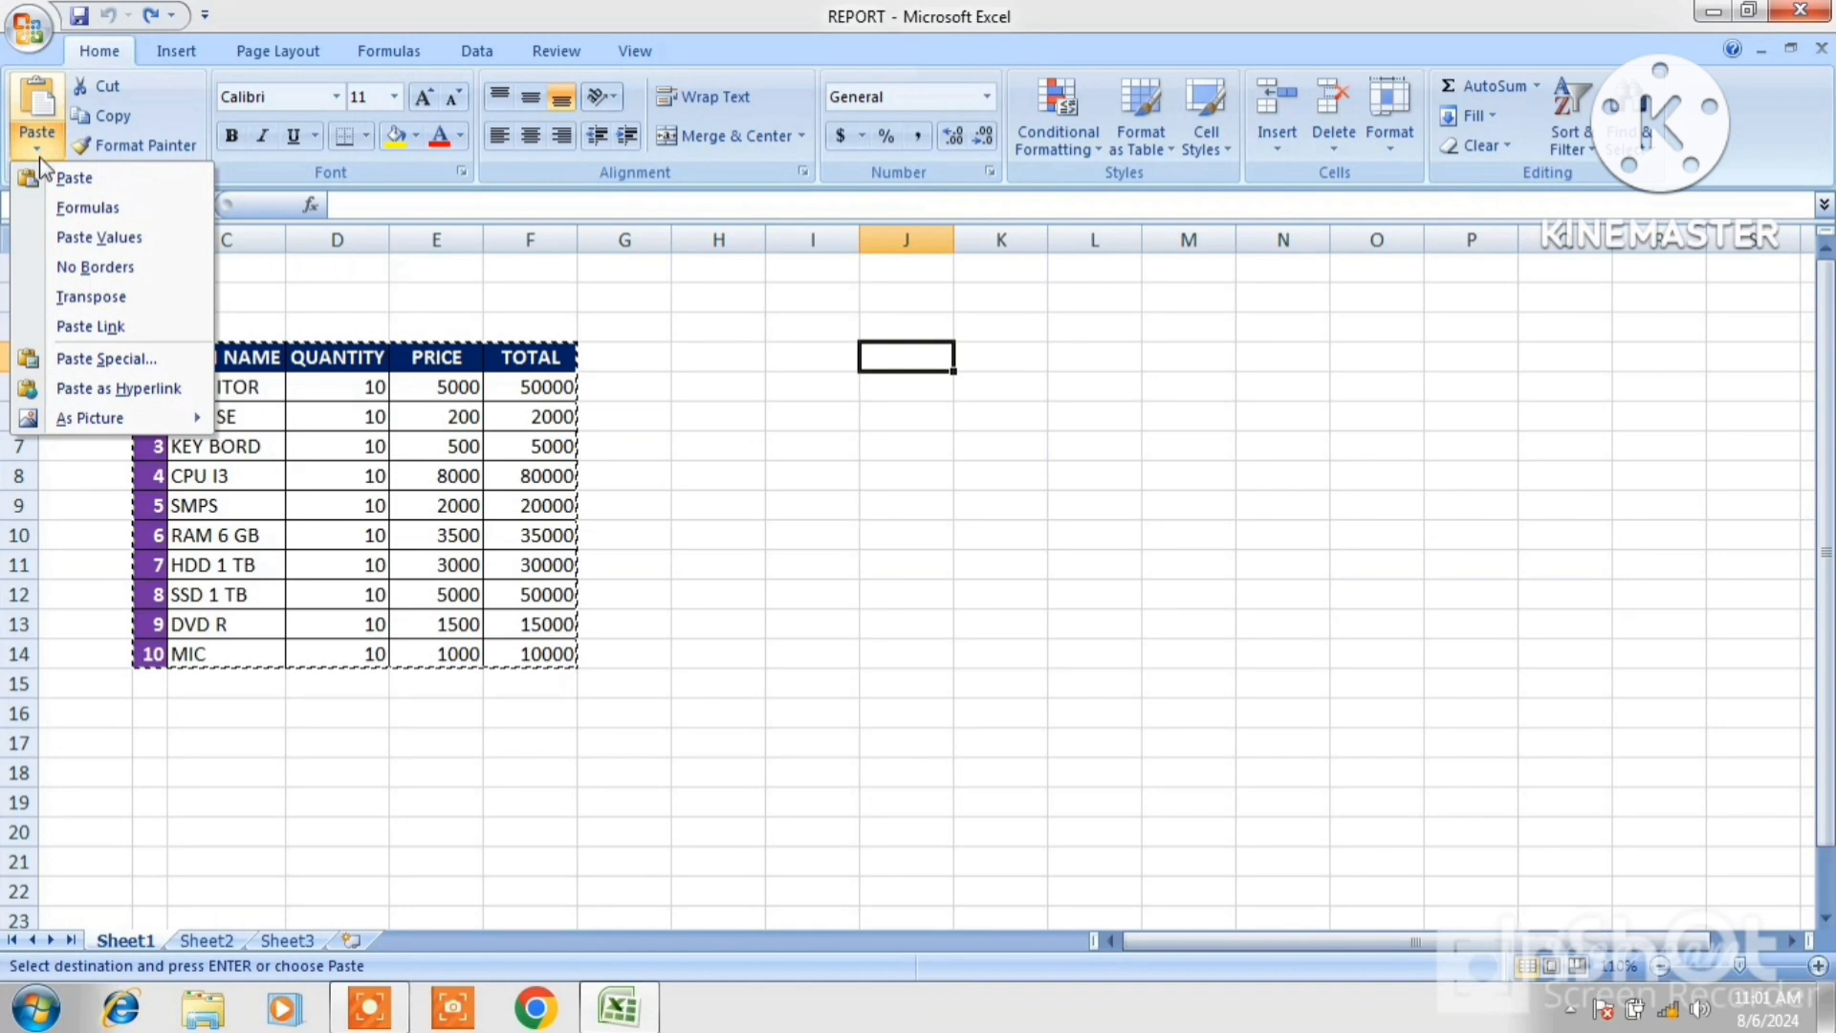
{"action": "left_click", "coordinate": [93, 362]}
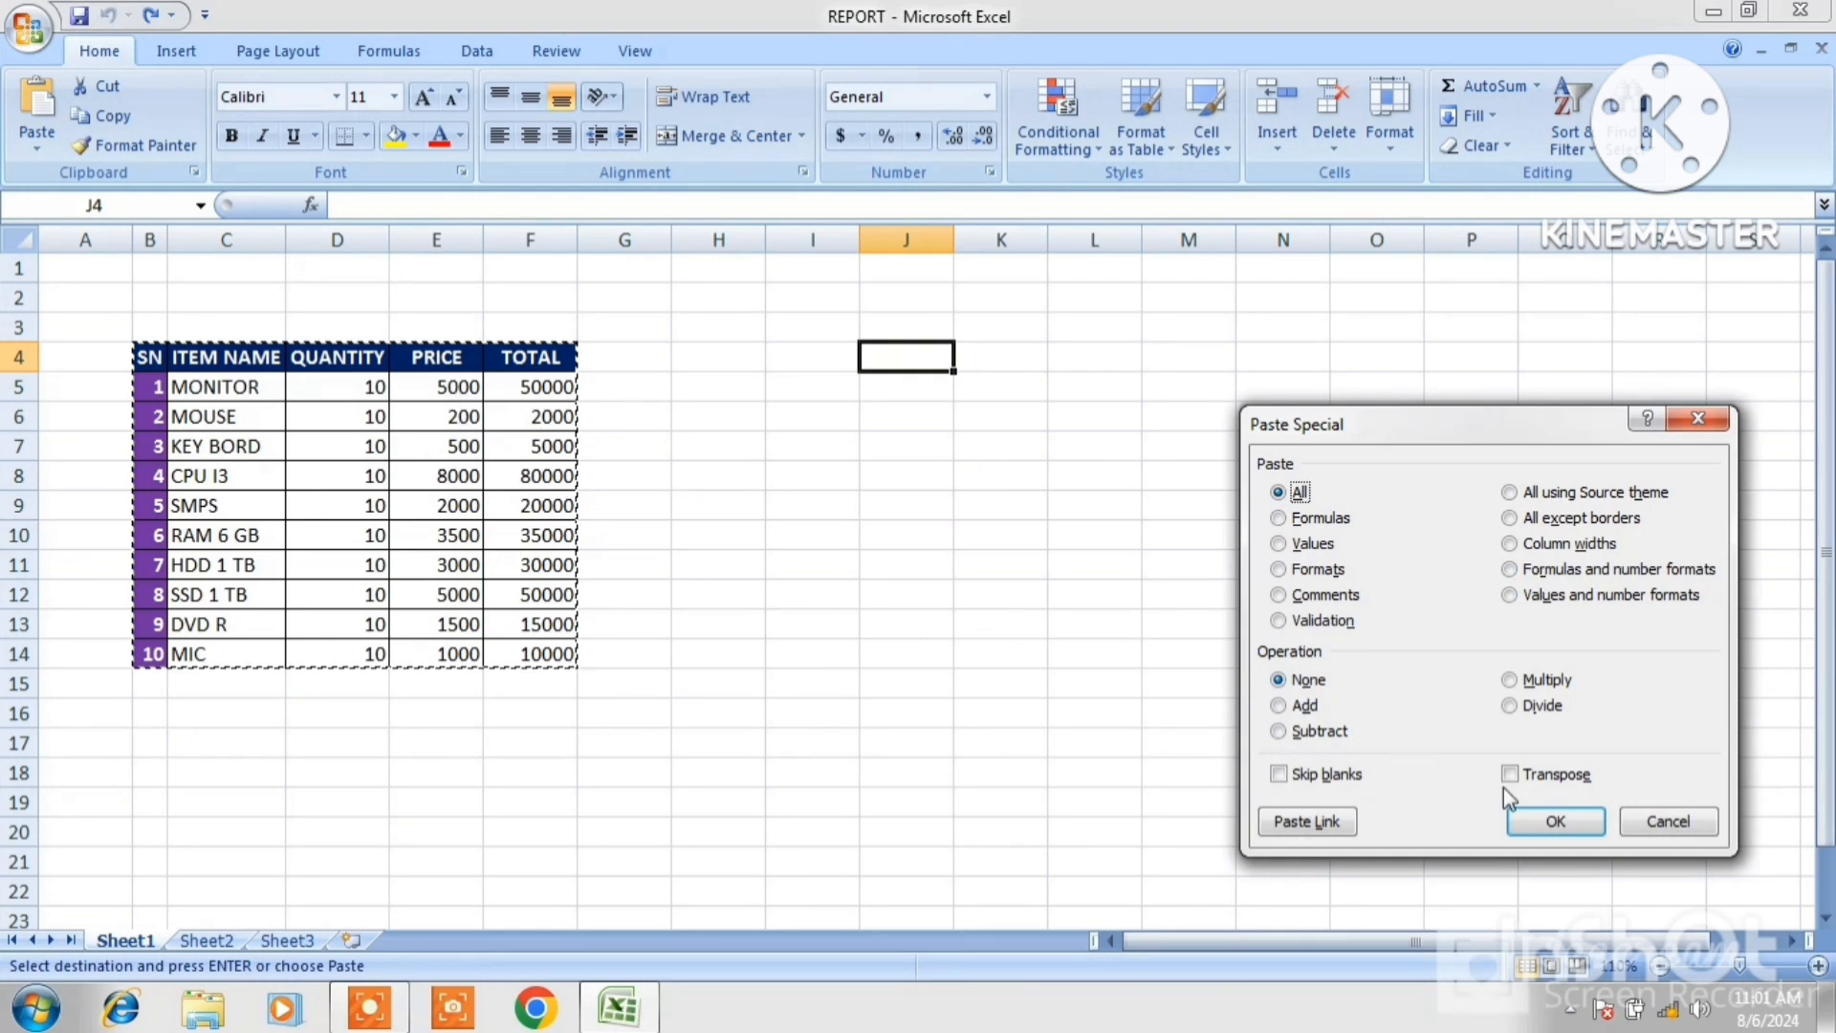
{"action": "left_click", "coordinate": [1520, 574]}
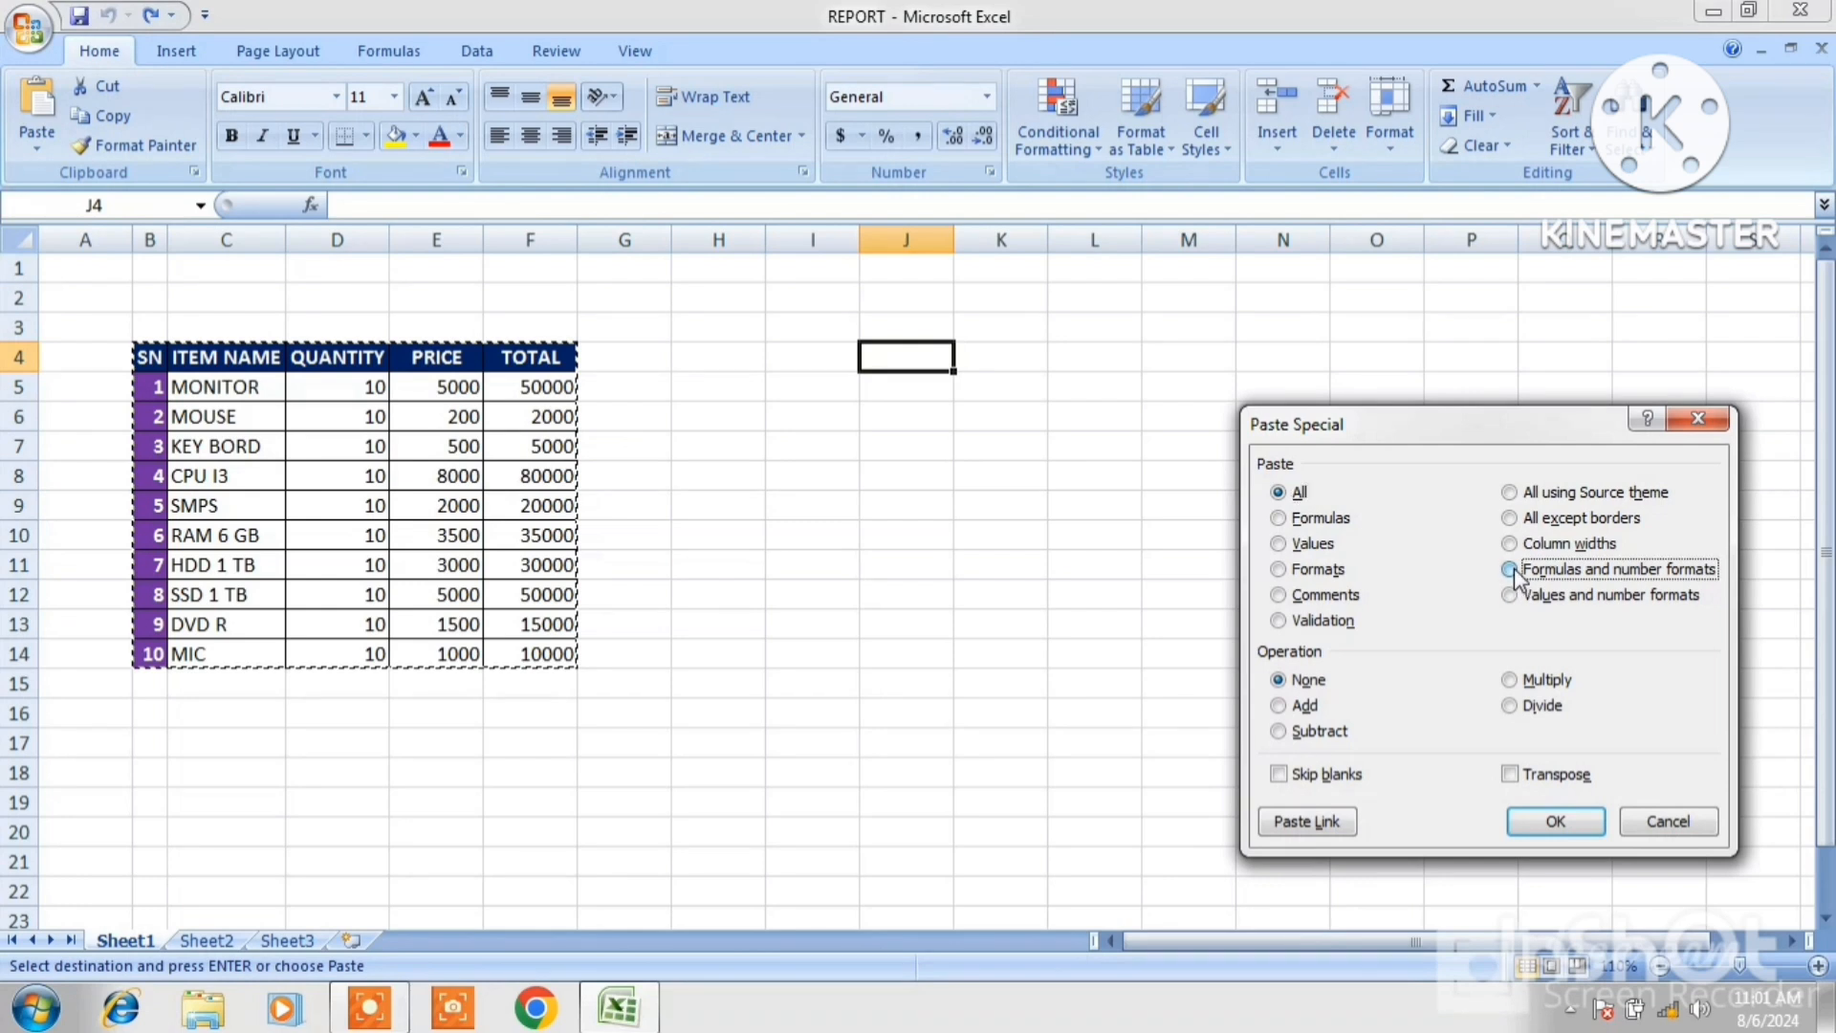
{"action": "left_click", "coordinate": [1558, 814]}
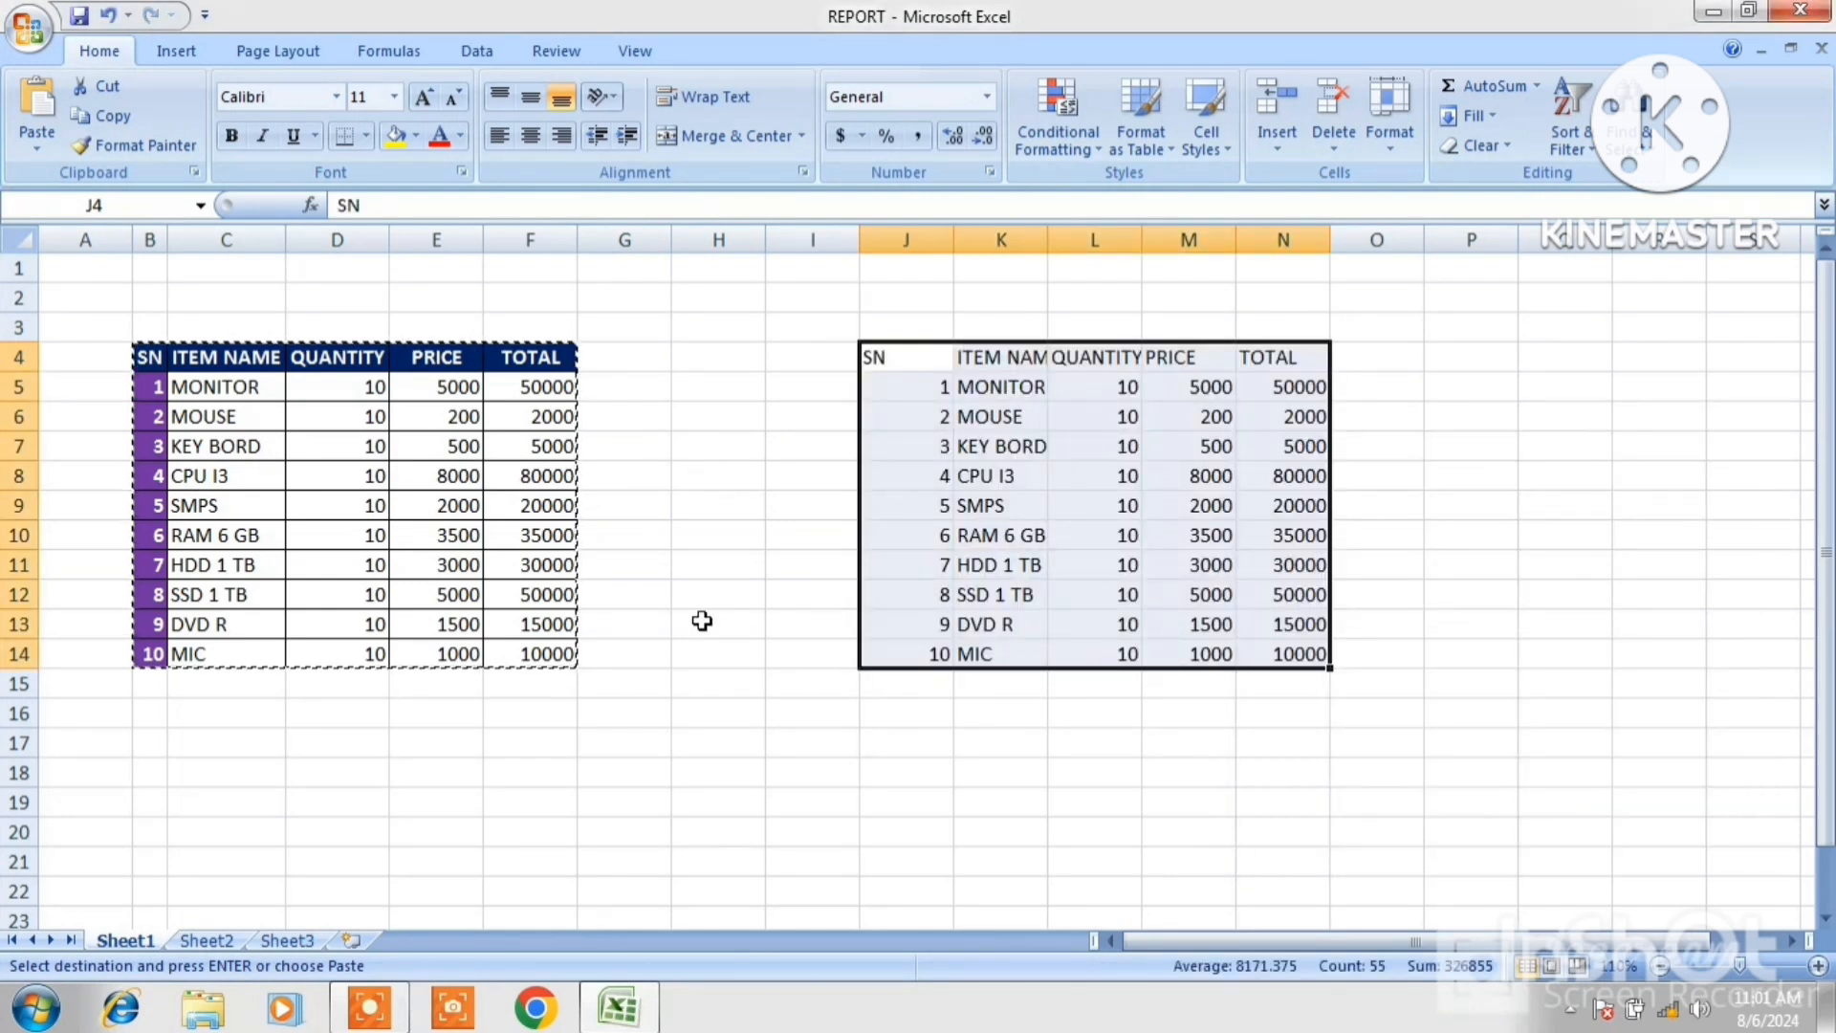
Inspect the formula in the pasted TOTAL cell N9 without changing it.
{"action": "left_click", "coordinate": [1380, 580]}
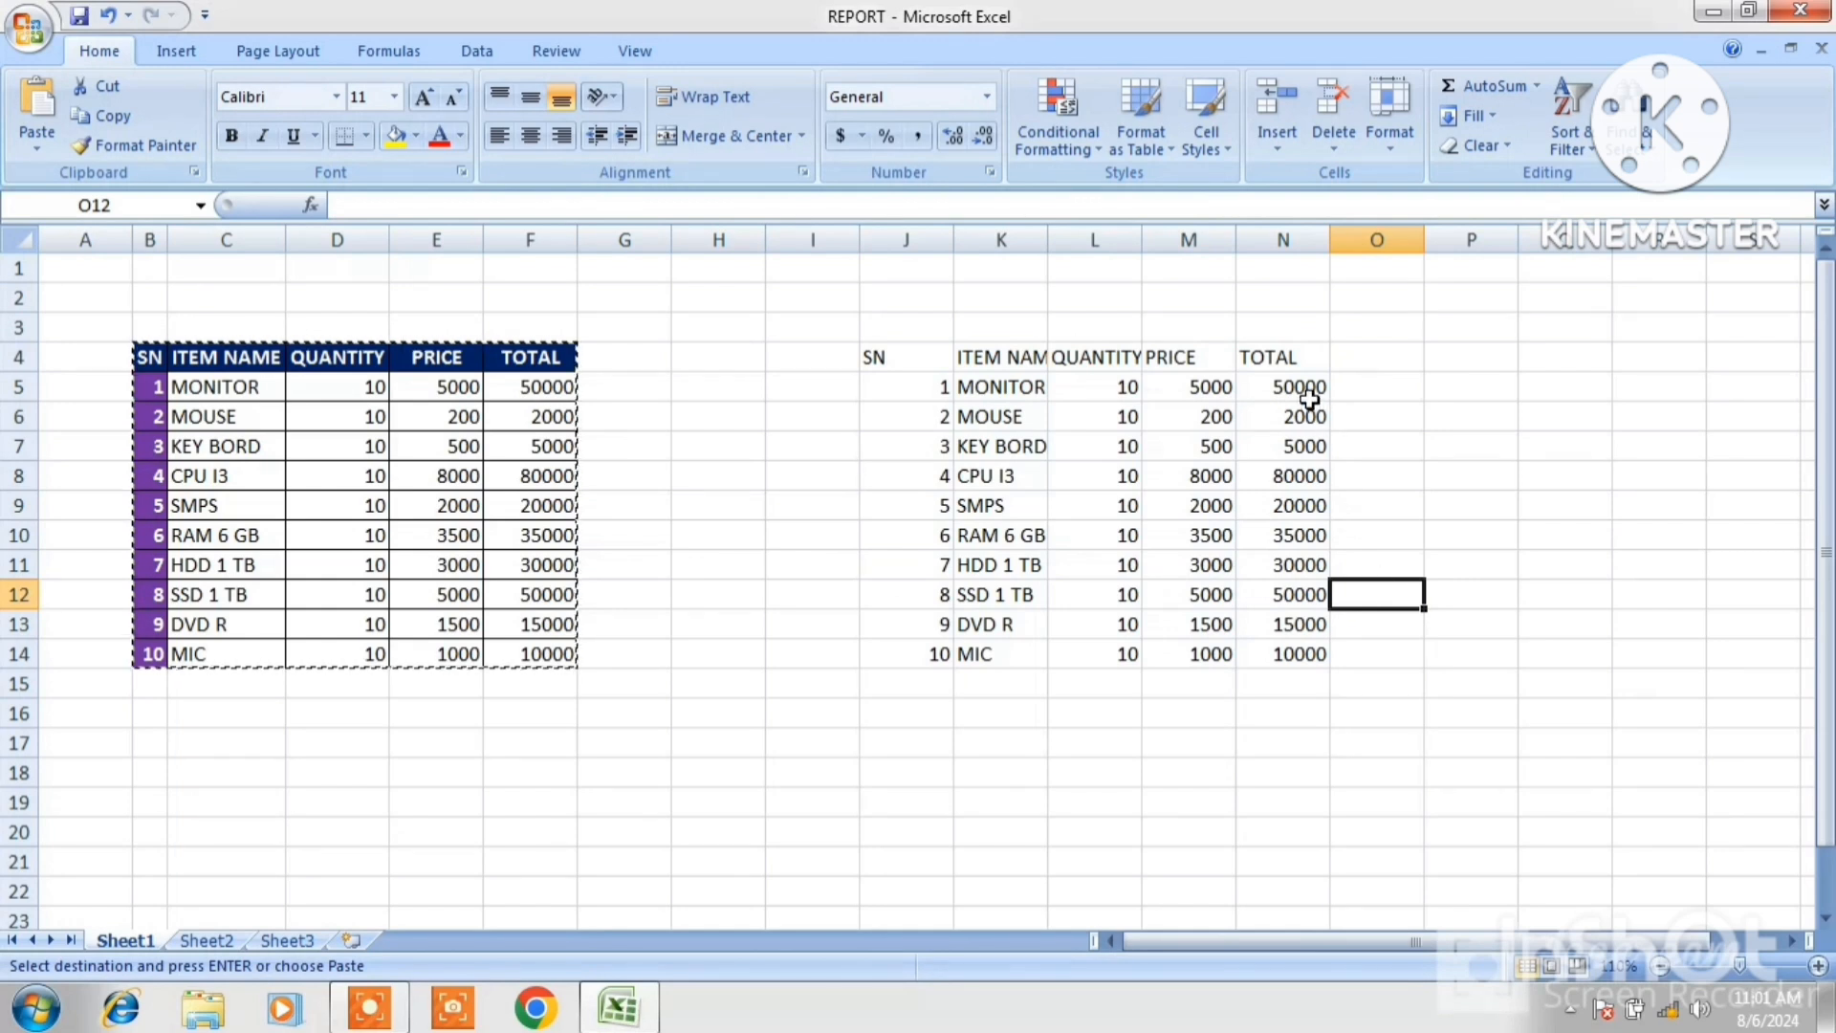
{"action": "key", "text": "Left"}
{"action": "key", "text": "Down"}
{"action": "key", "text": "Down"}
{"action": "left_click", "coordinate": [1281, 507]}
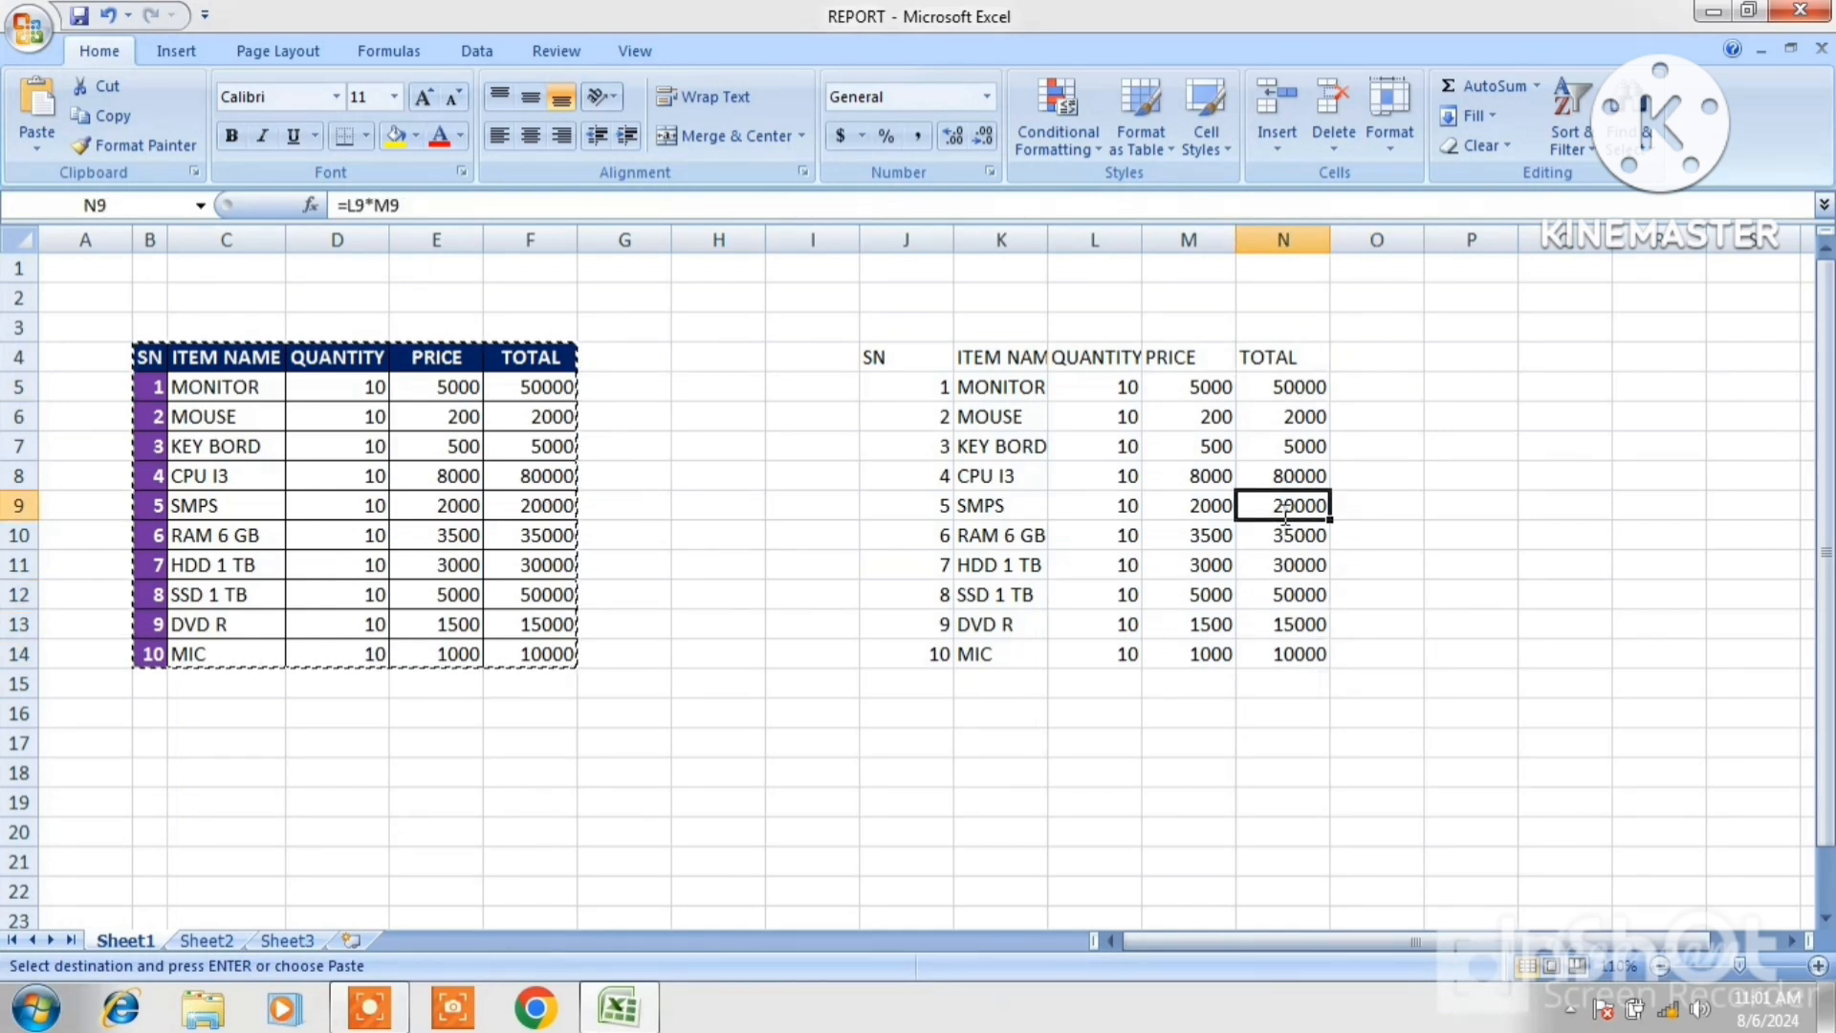
{"action": "double_click", "coordinate": [1282, 507]}
{"action": "left_click", "coordinate": [1306, 440]}
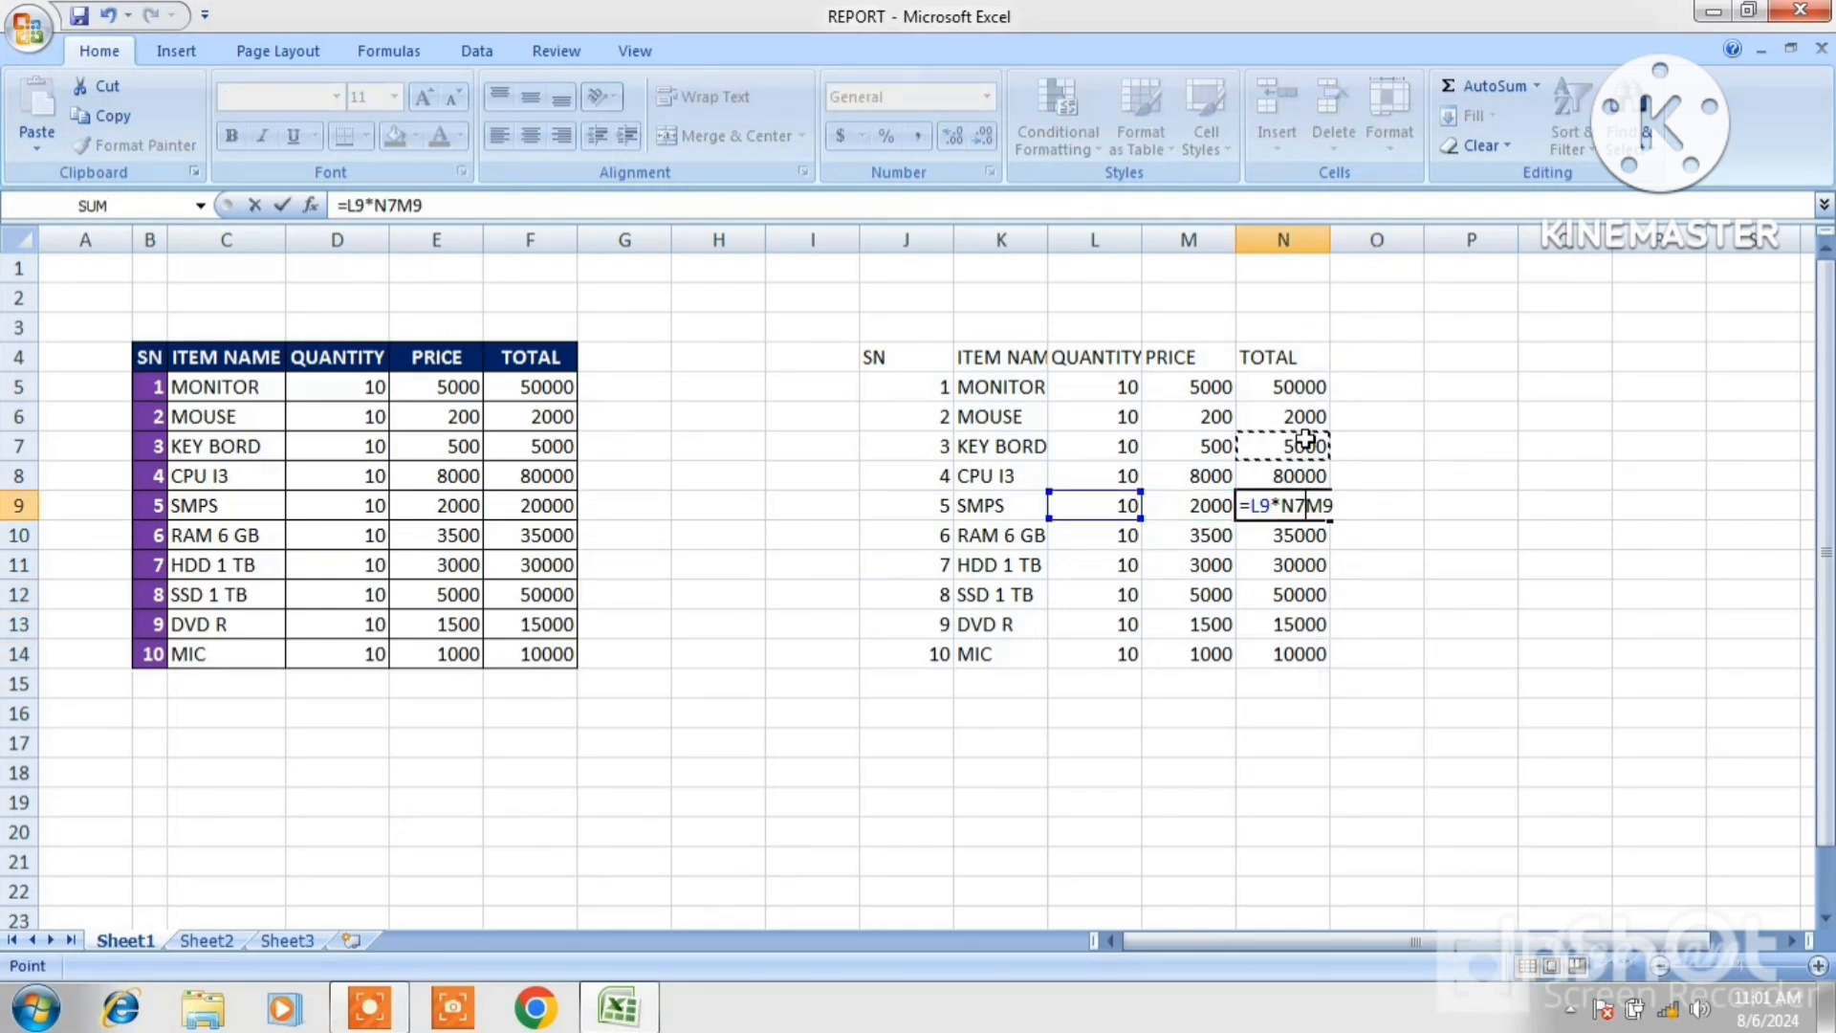
{"action": "key", "text": "Escape"}
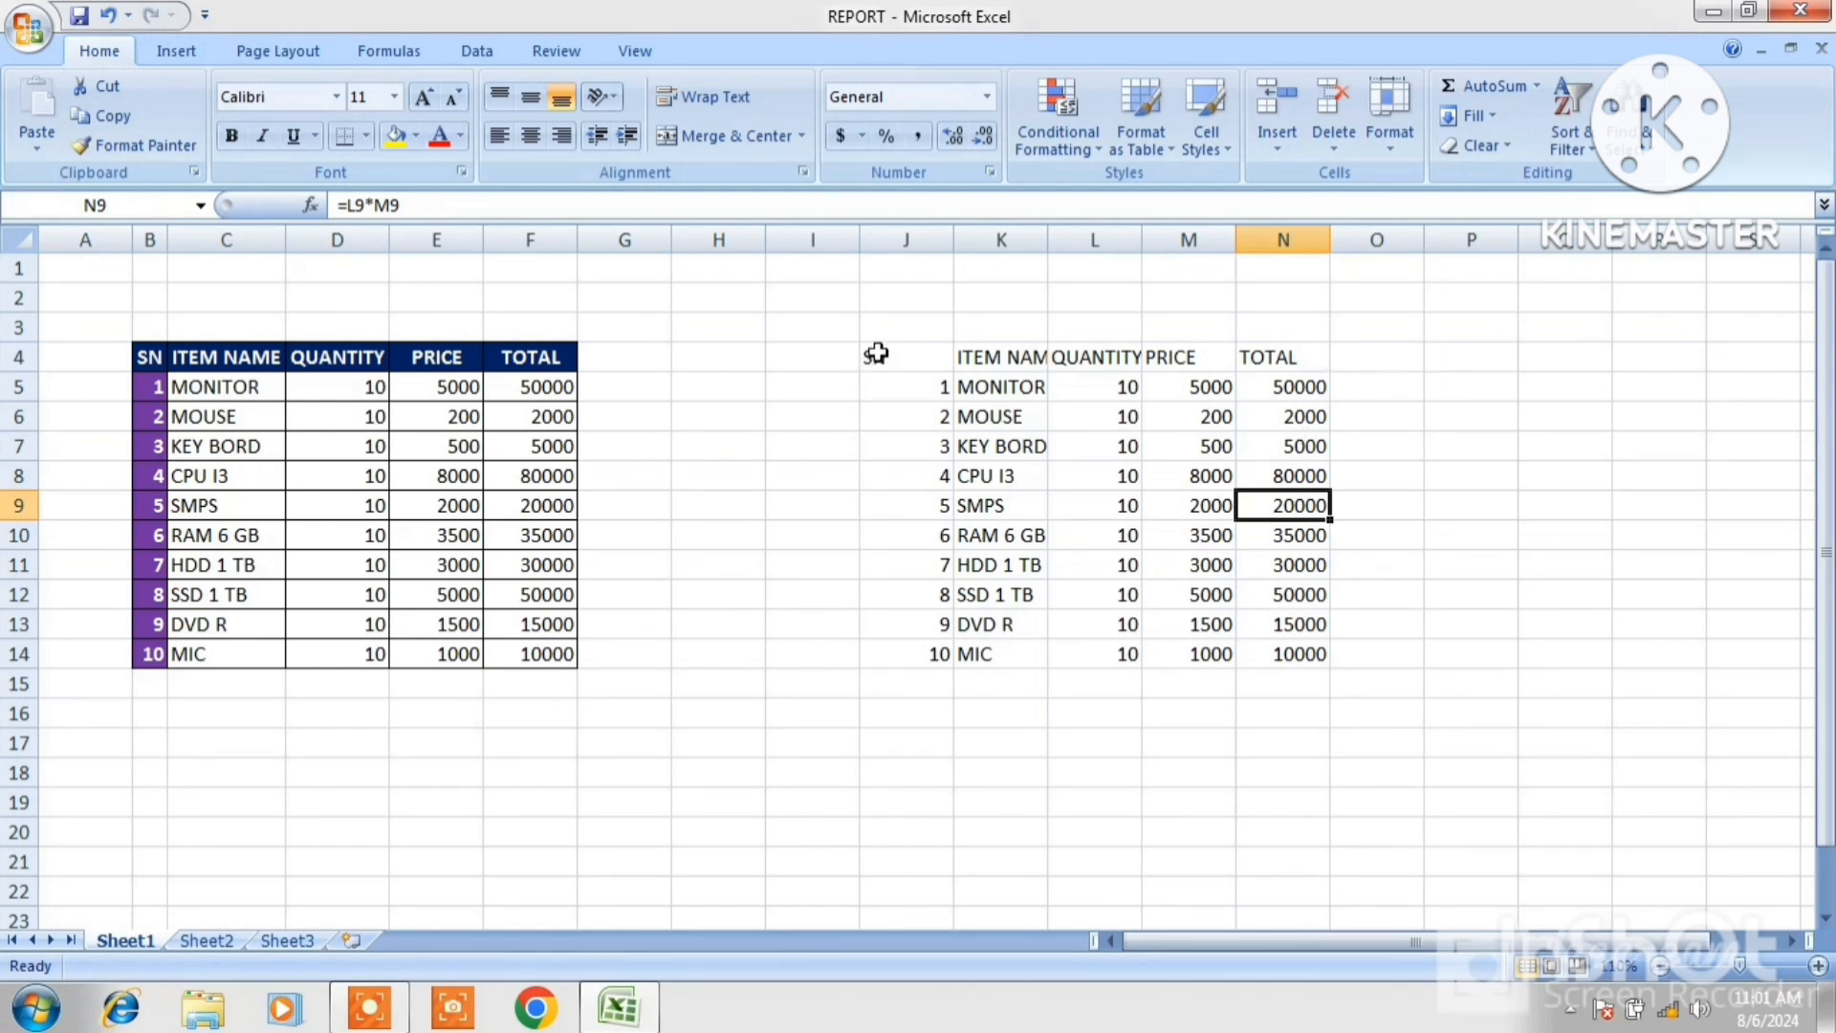
Move the pasted table from J4:N14 one column to the left so it starts at I4.
{"action": "left_click_drag", "start_coordinate": [877, 353], "coordinate": [1244, 660]}
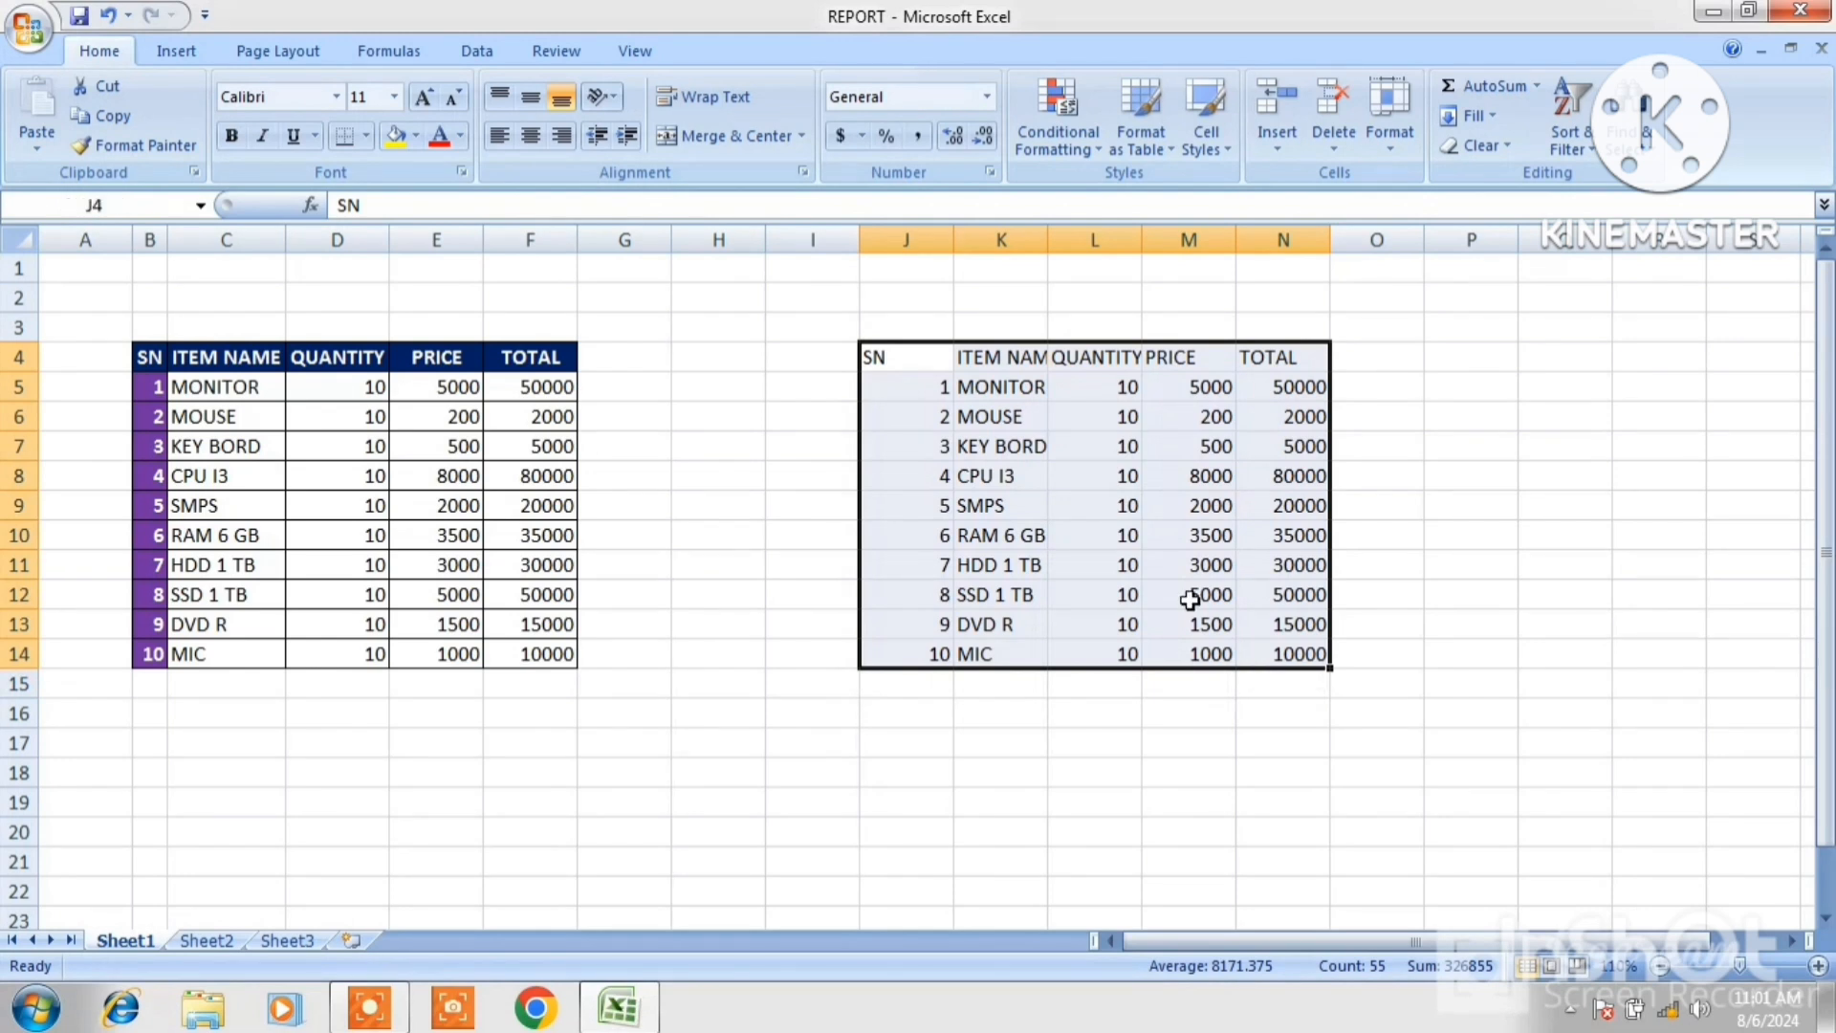
{"action": "left_click_drag", "start_coordinate": [858, 423], "coordinate": [820, 419]}
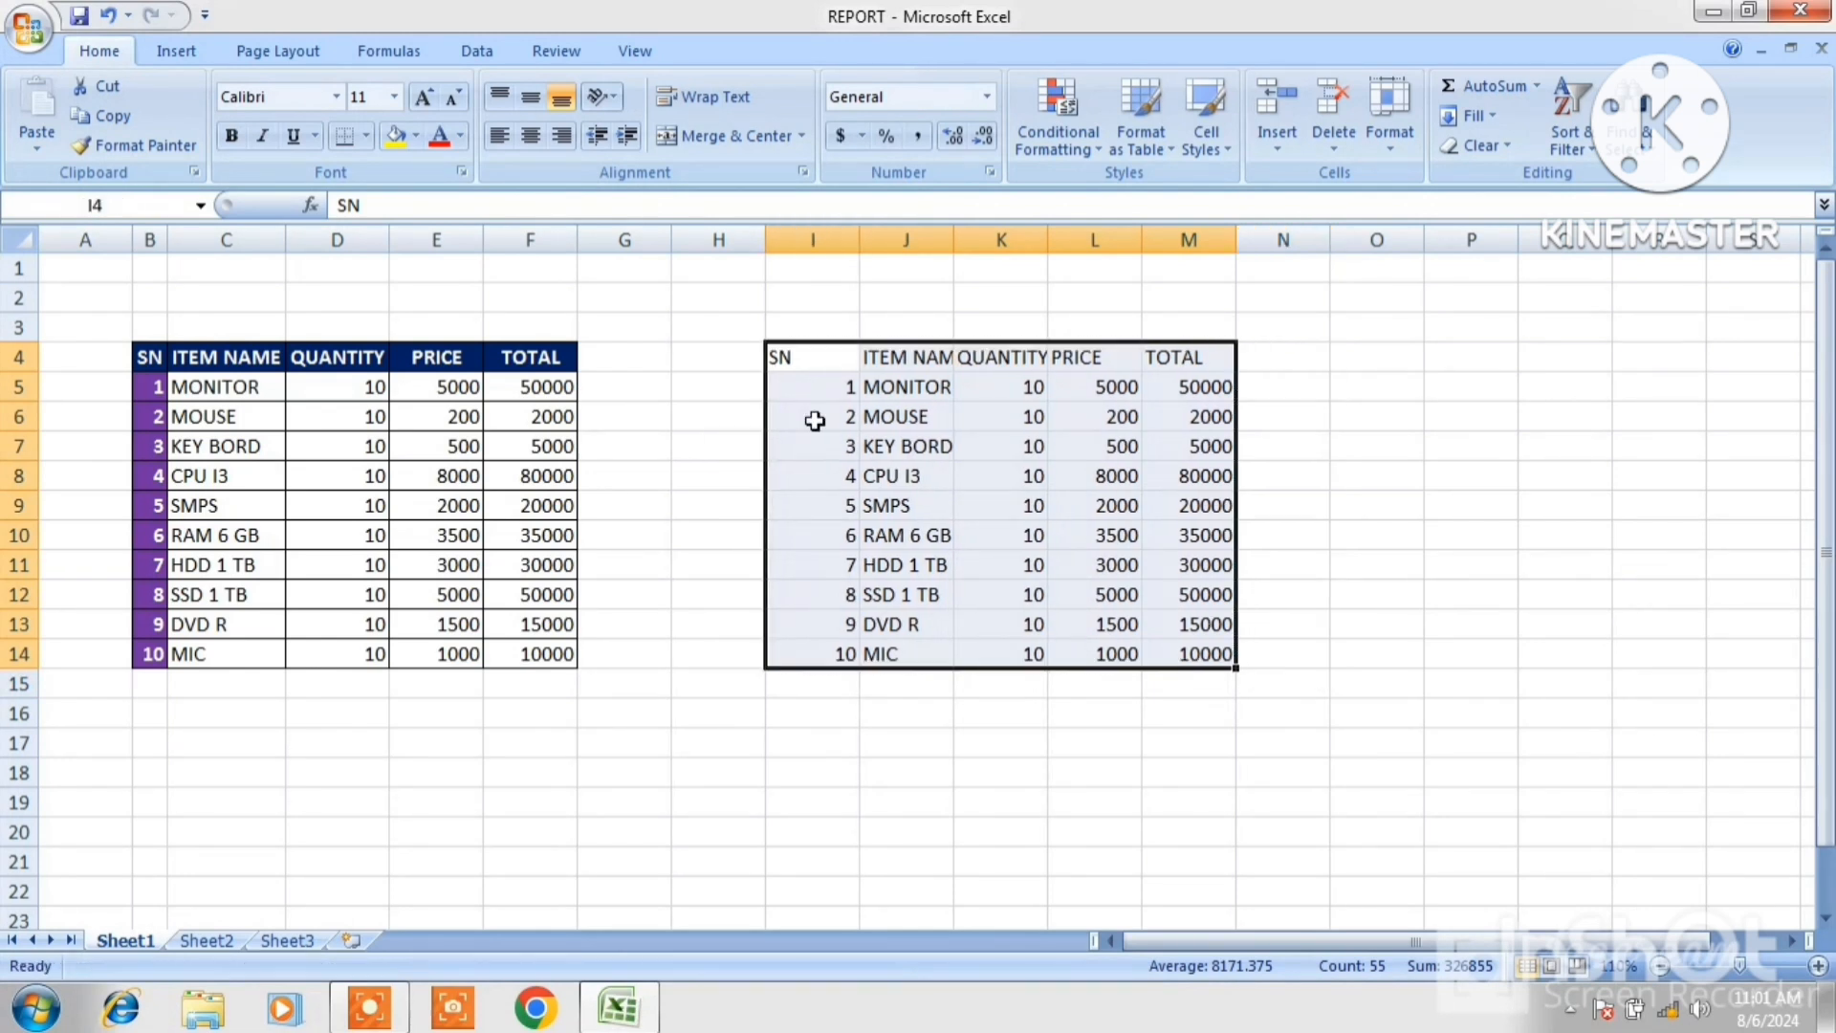
{"action": "left_click", "coordinate": [1377, 360]}
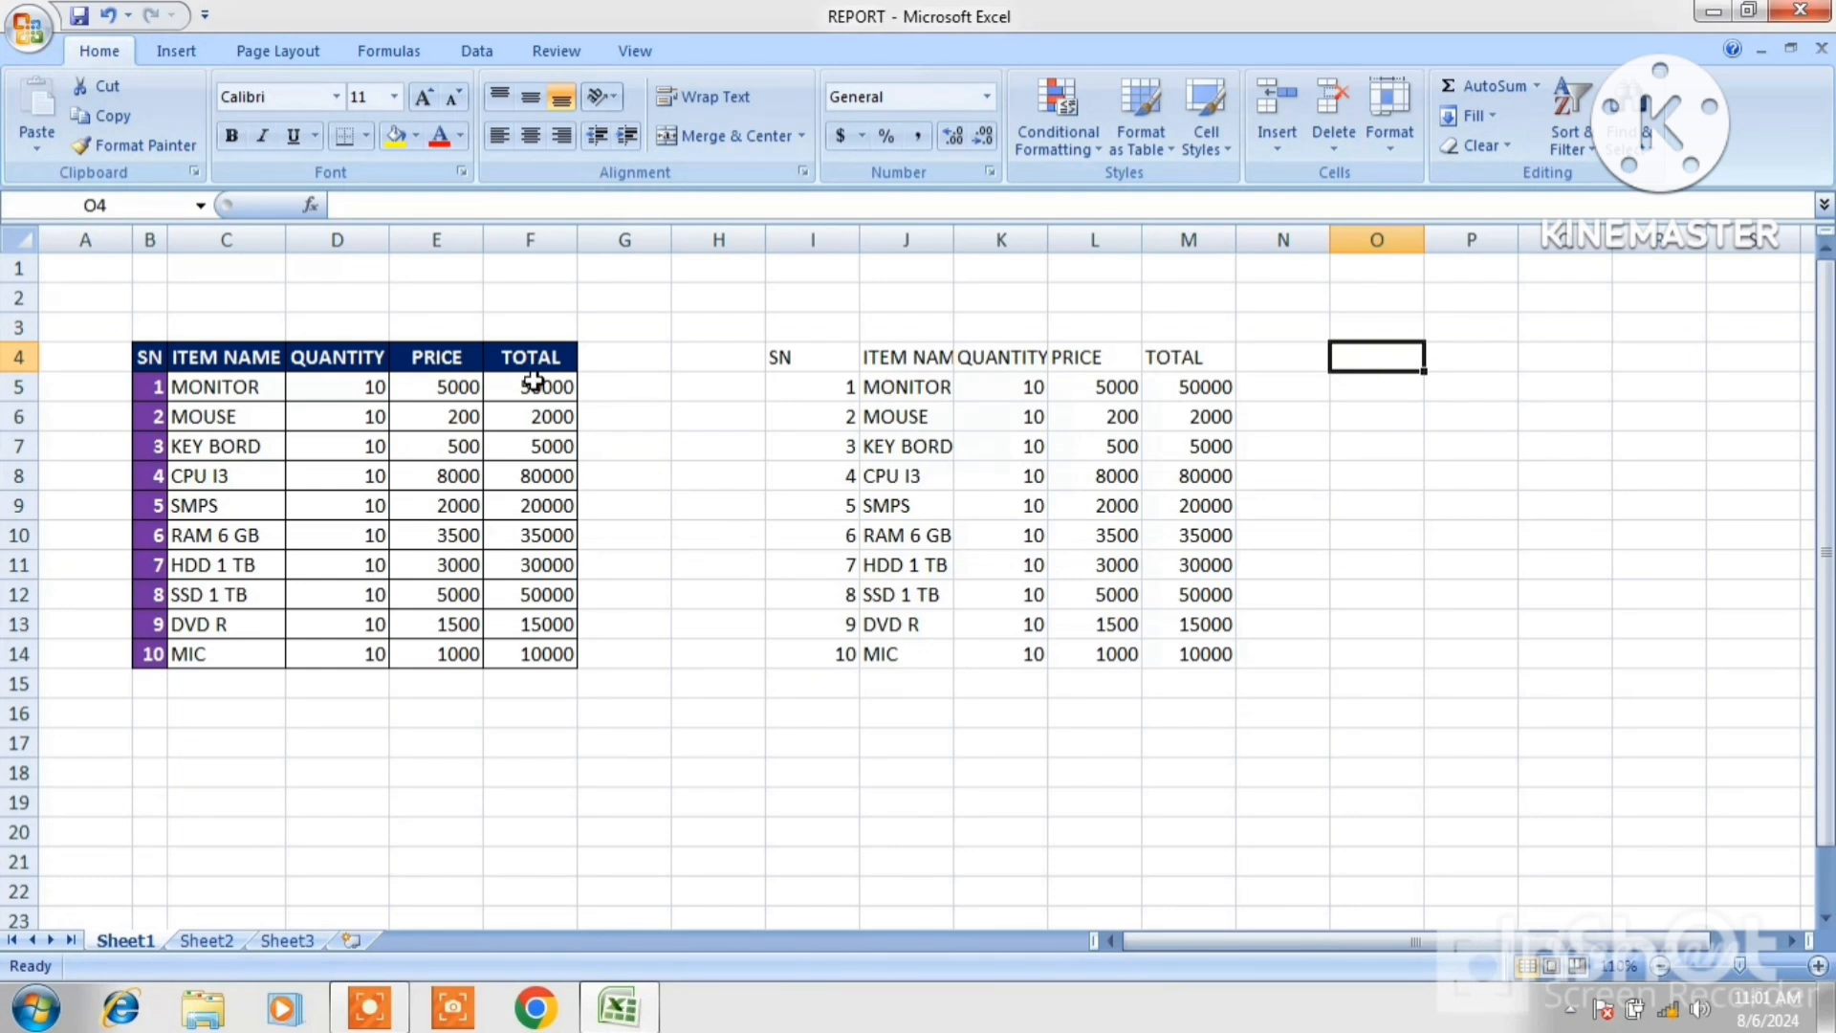
Copy the table B4:F14 and paste it at O4 with Paste Special set to Values and number formats.
{"action": "left_click_drag", "start_coordinate": [148, 357], "coordinate": [522, 653]}
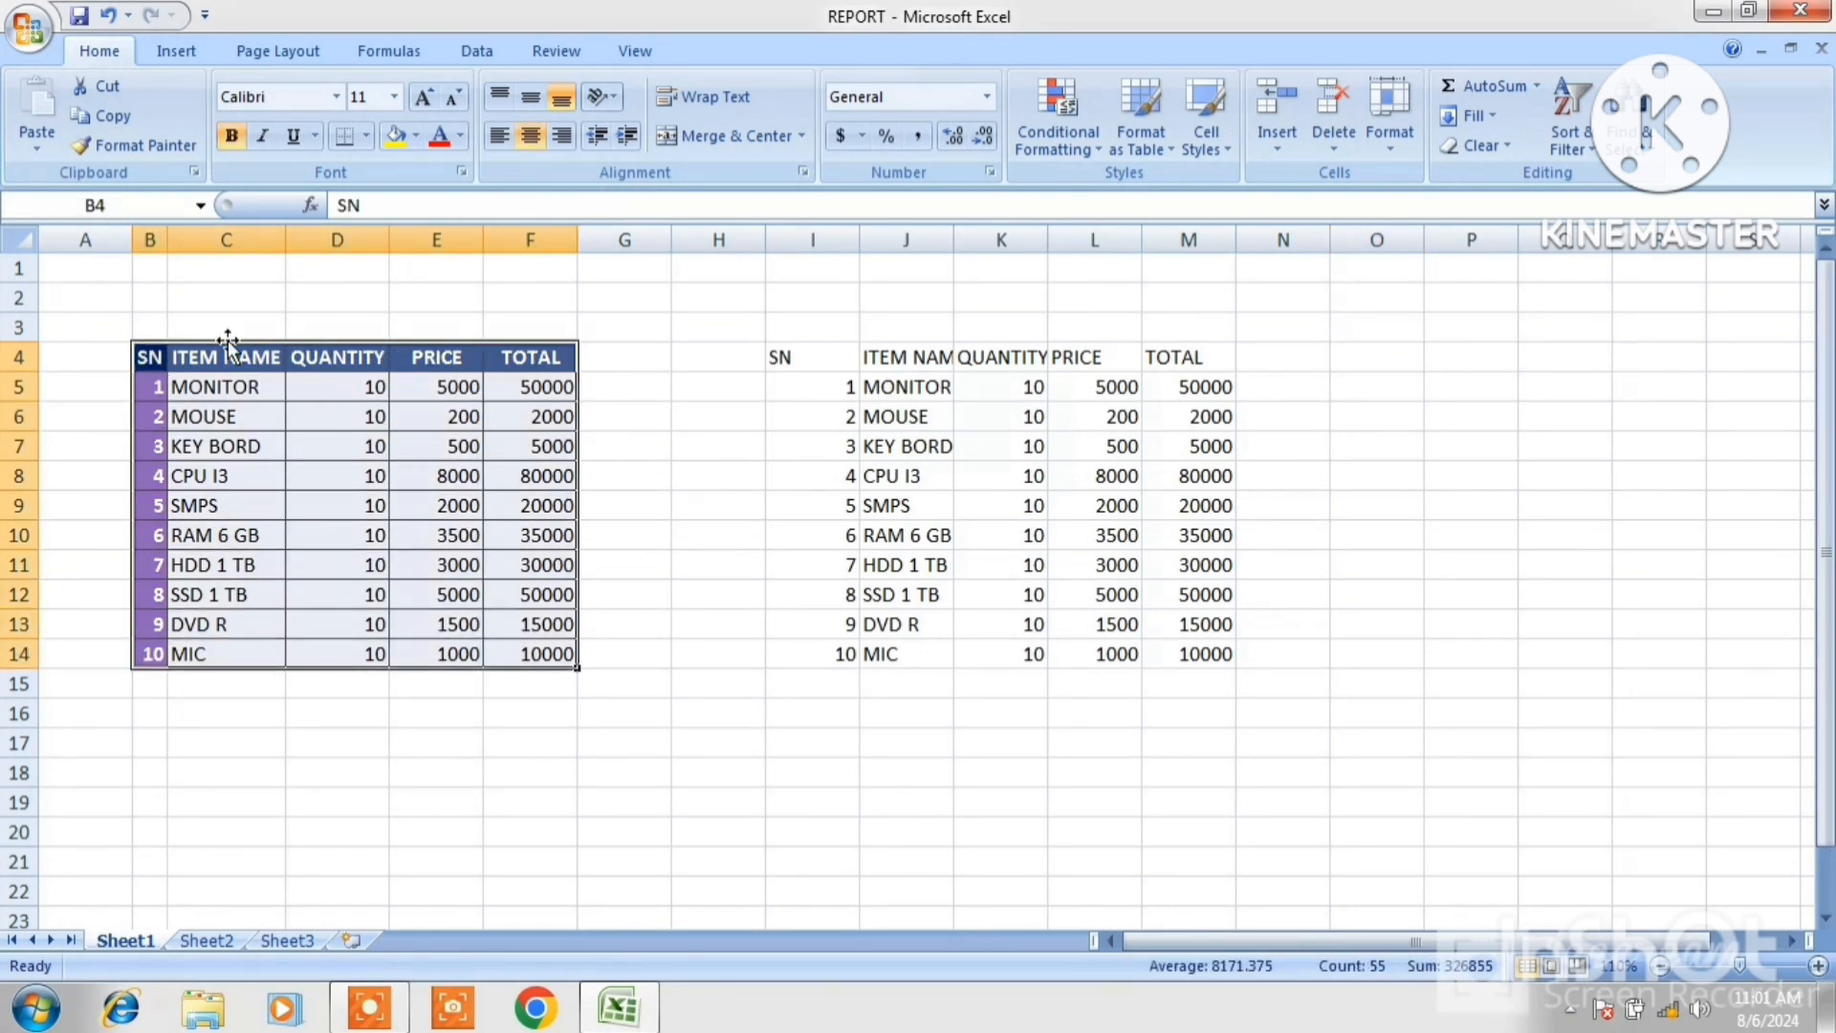
{"action": "left_click", "coordinate": [124, 117]}
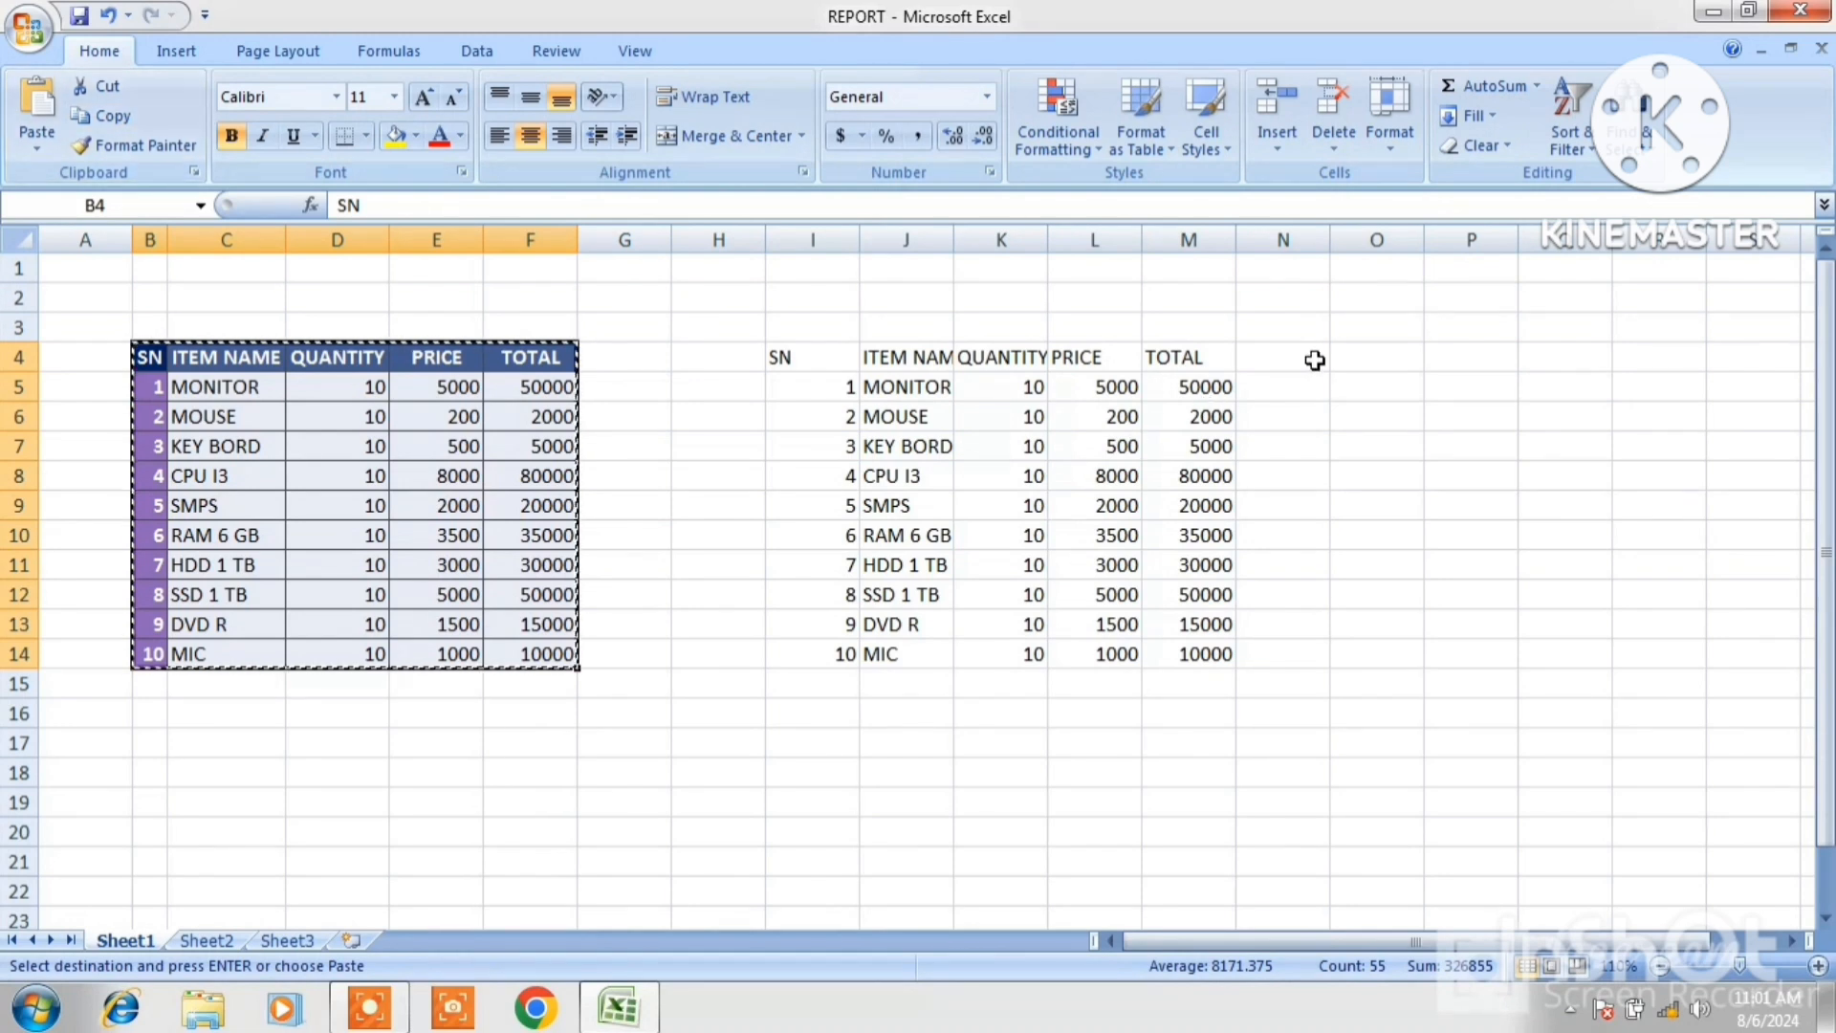
{"action": "left_click", "coordinate": [1366, 359]}
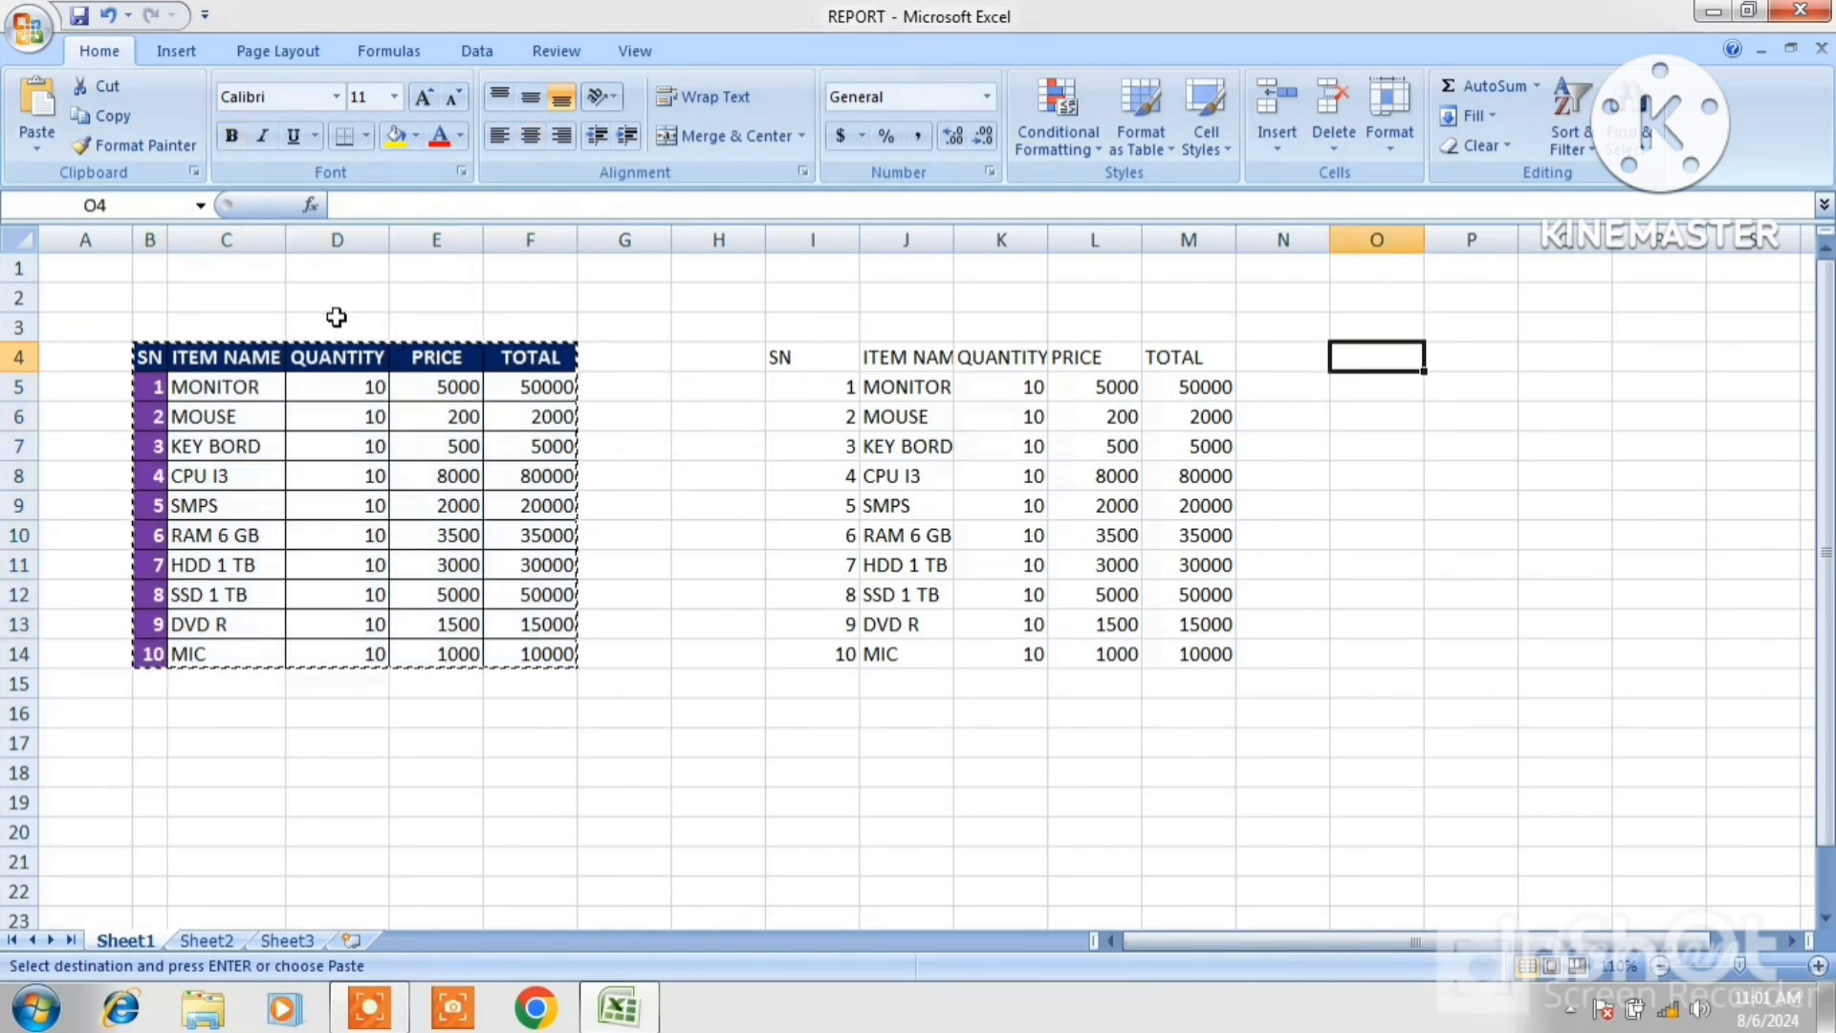
{"action": "double_click", "coordinate": [19, 157]}
{"action": "left_click", "coordinate": [26, 148]}
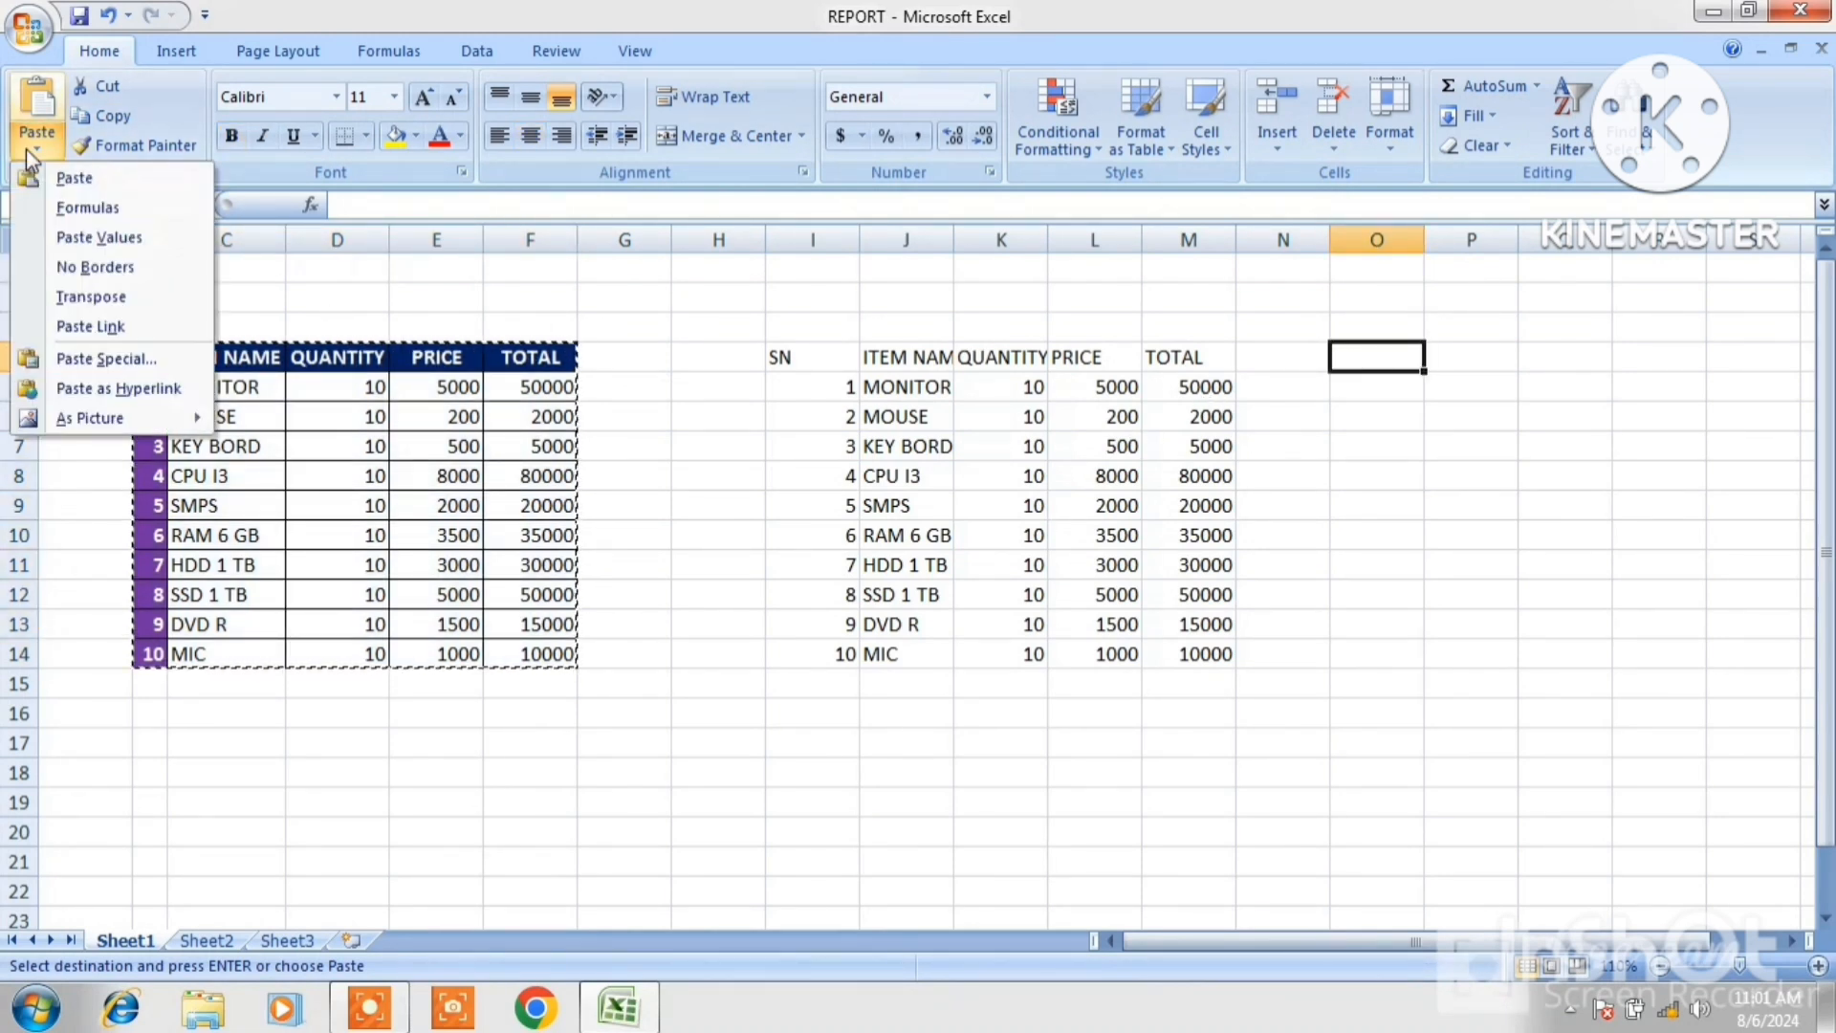
{"action": "left_click", "coordinate": [99, 360]}
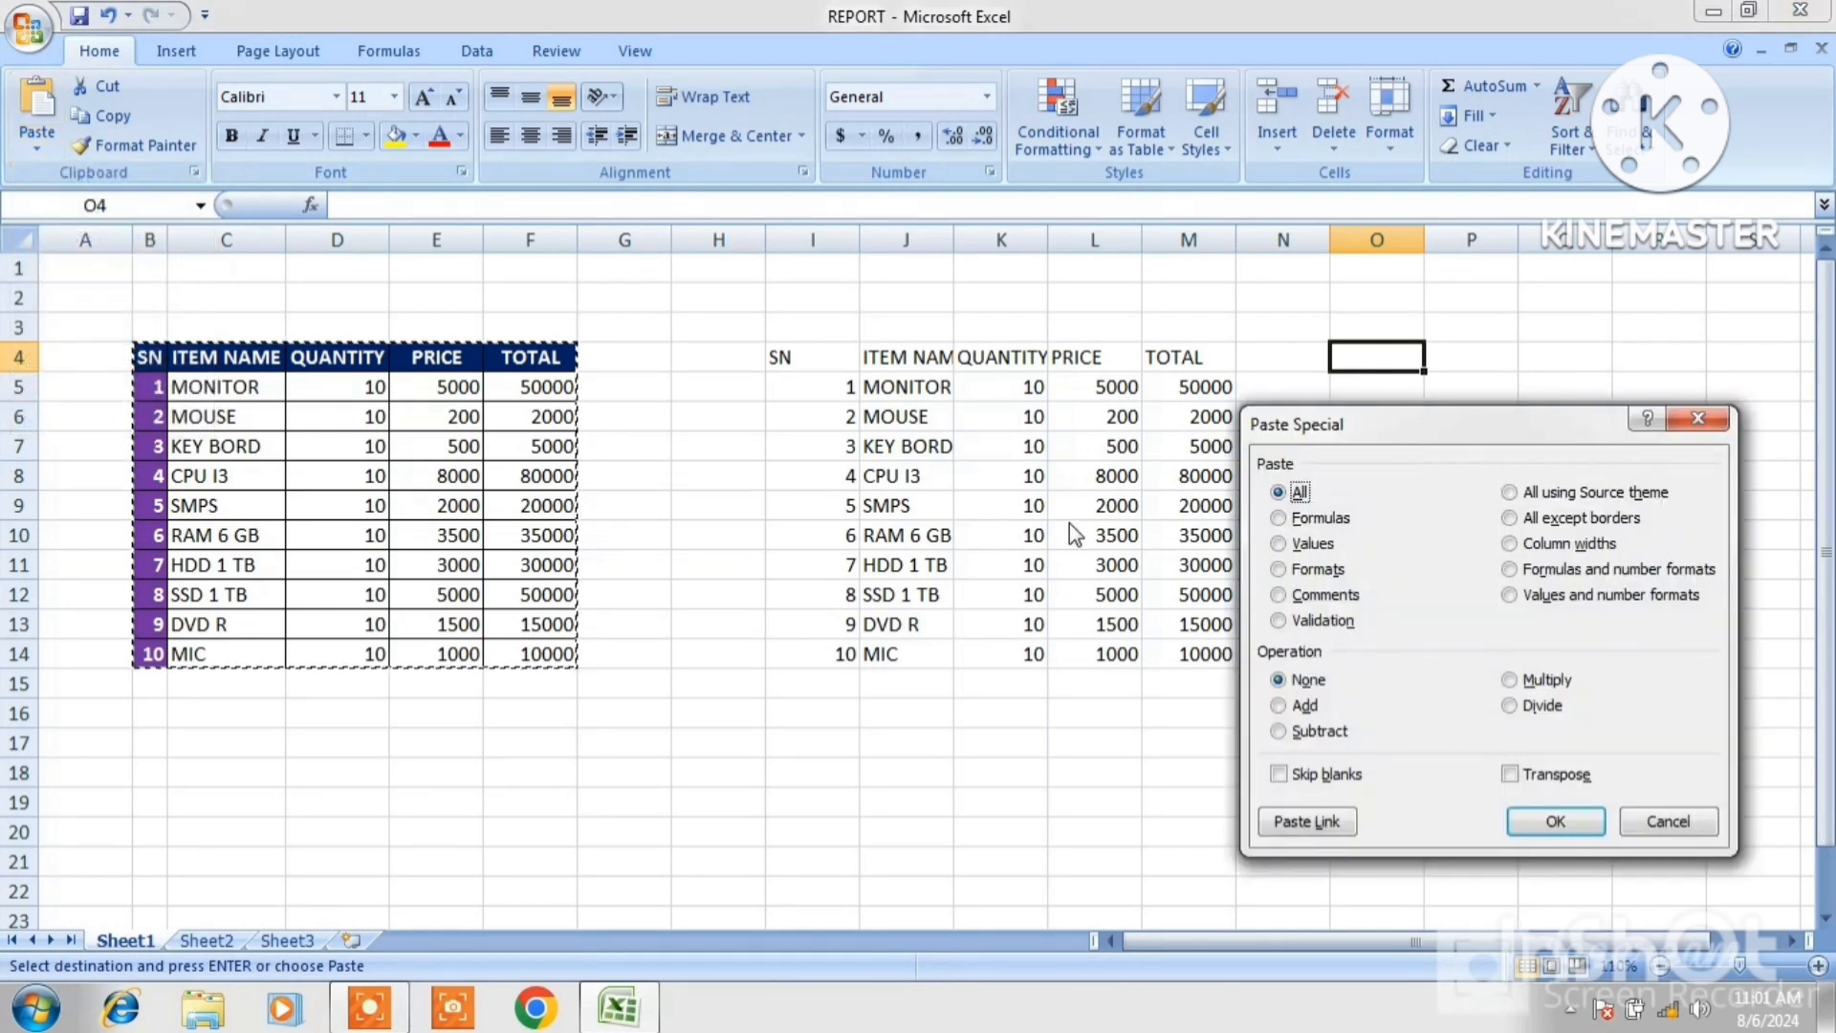
{"action": "left_click", "coordinate": [1511, 593]}
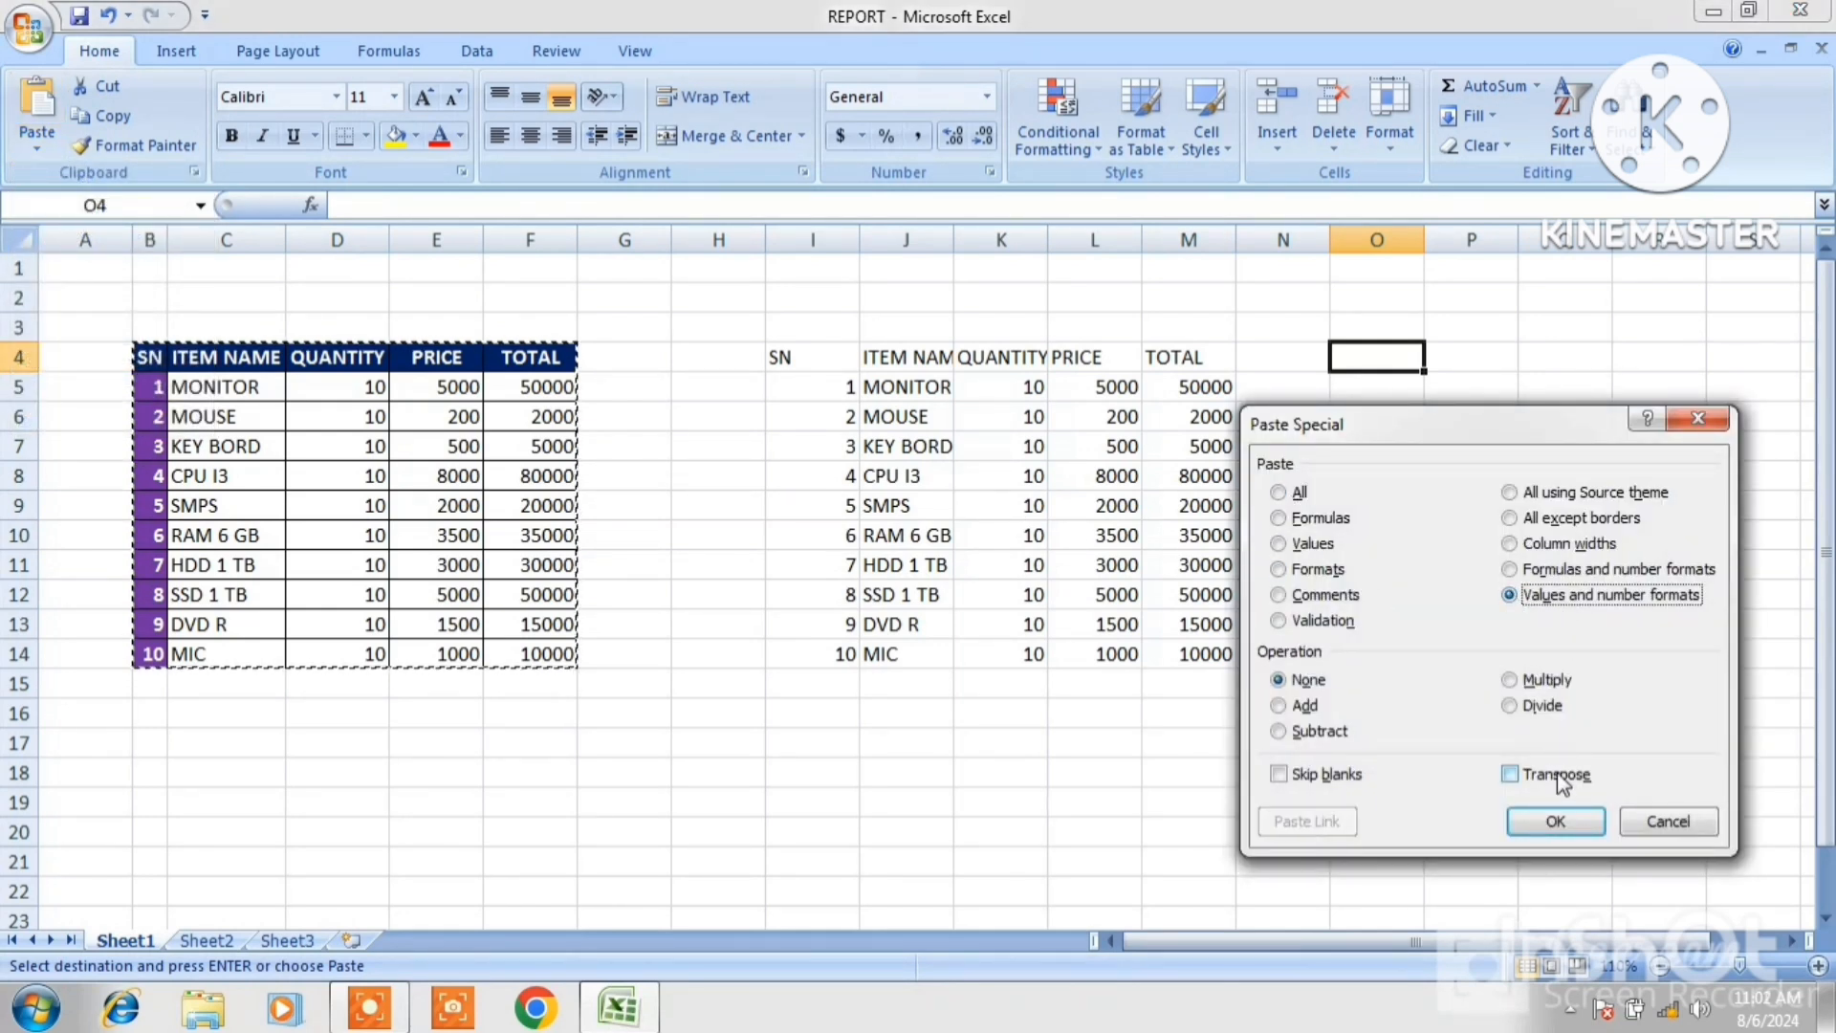
{"action": "left_click", "coordinate": [1556, 821]}
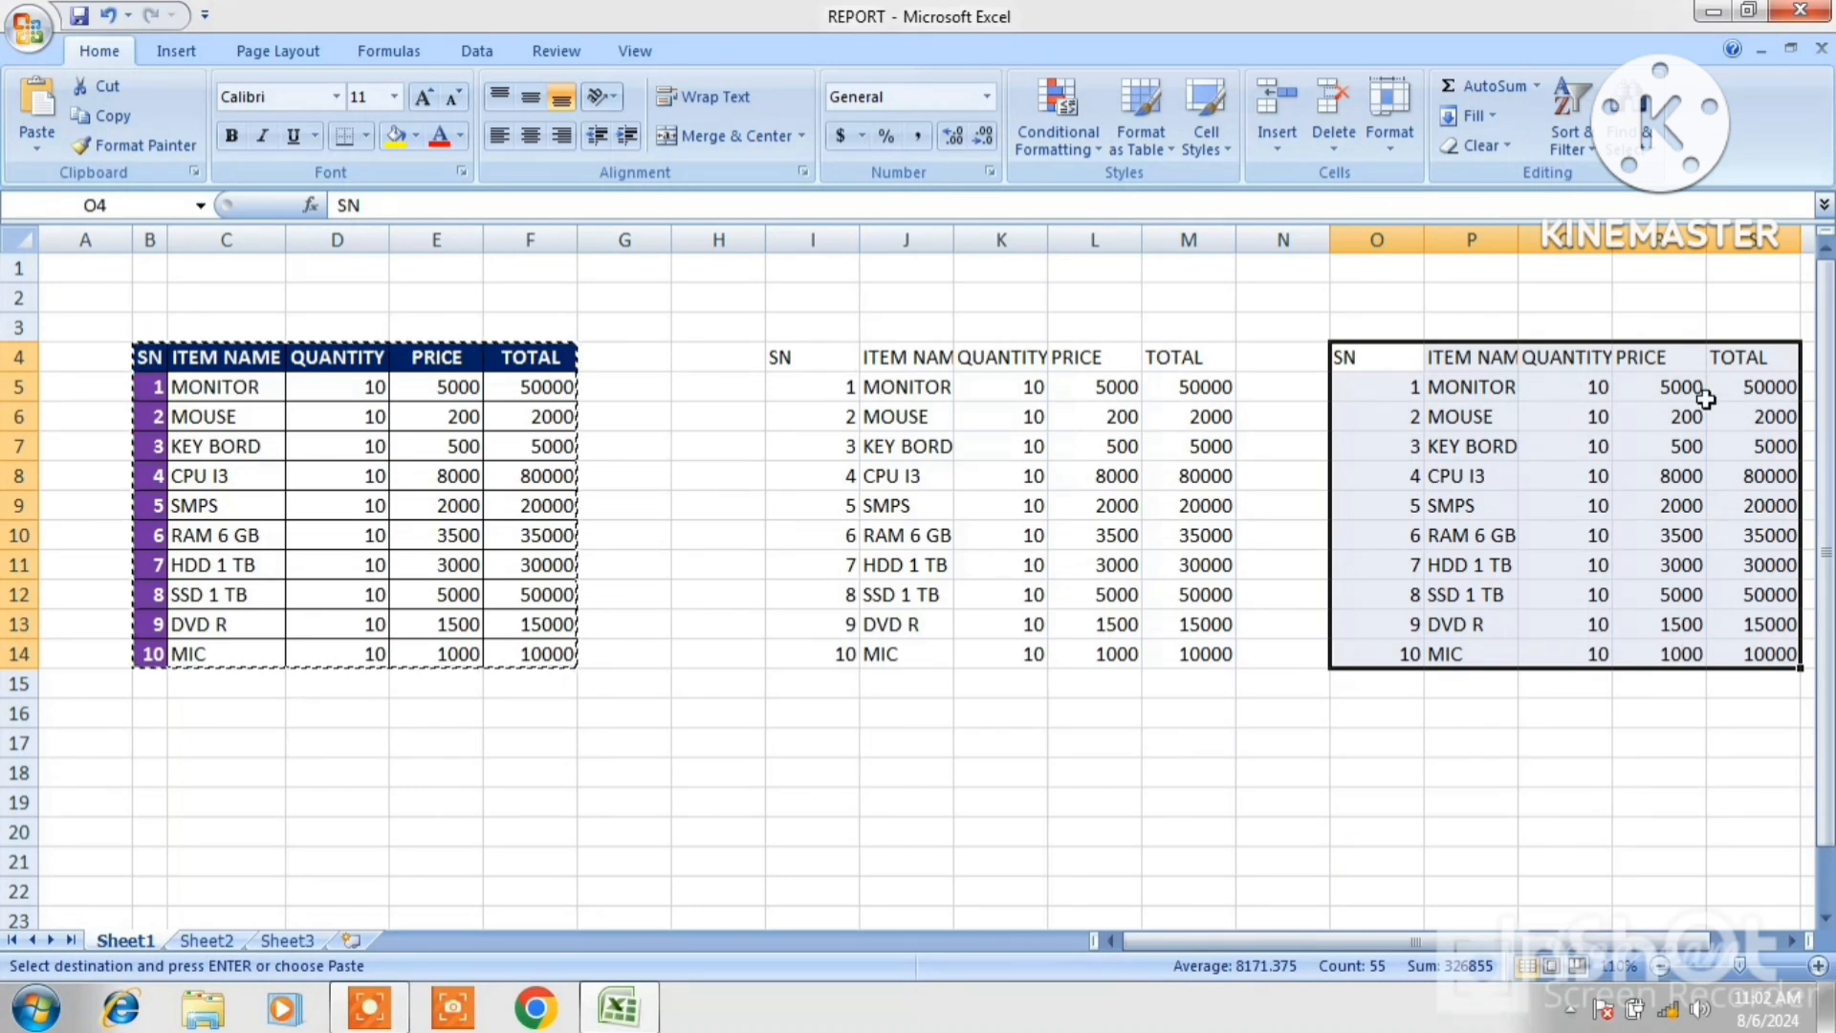
Examine the formula in M5 and compare it with the totals in the newly pasted table.
{"action": "double_click", "coordinate": [1191, 389]}
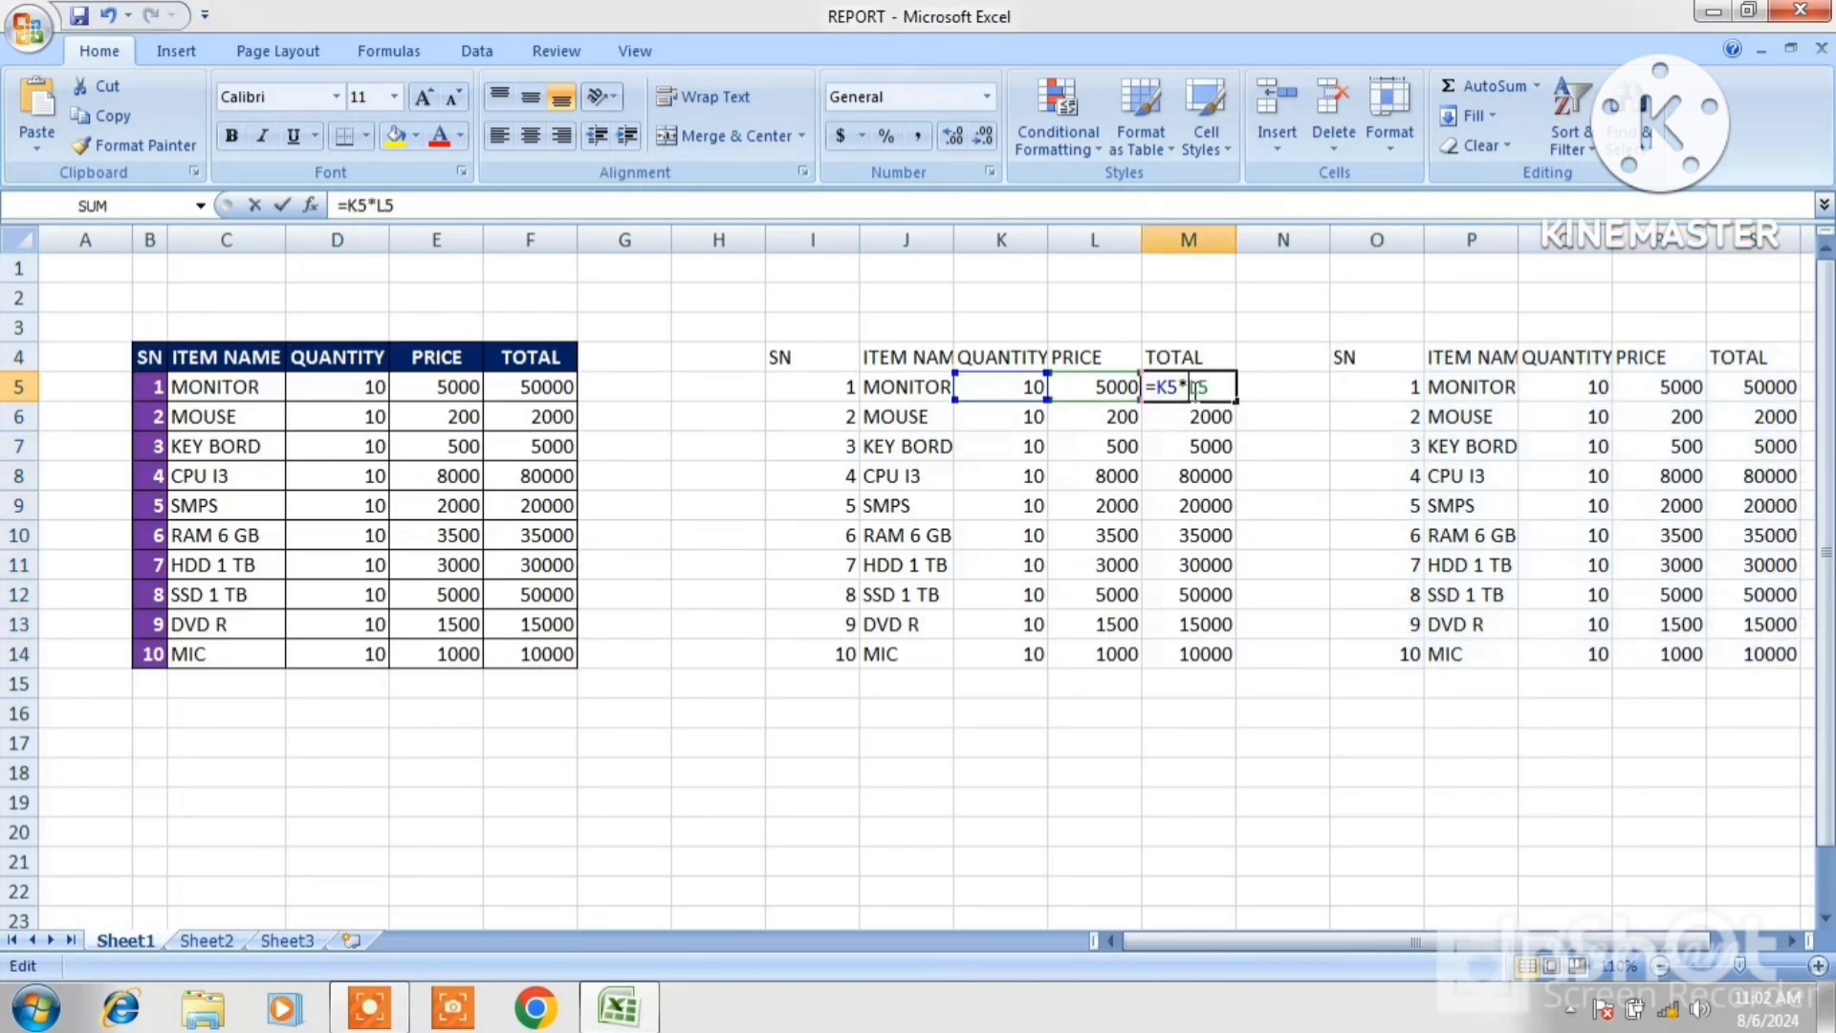
{"action": "left_click", "coordinate": [1781, 387]}
{"action": "left_click_drag", "start_coordinate": [1772, 419], "coordinate": [1765, 475]}
{"action": "left_click", "coordinate": [1764, 475]}
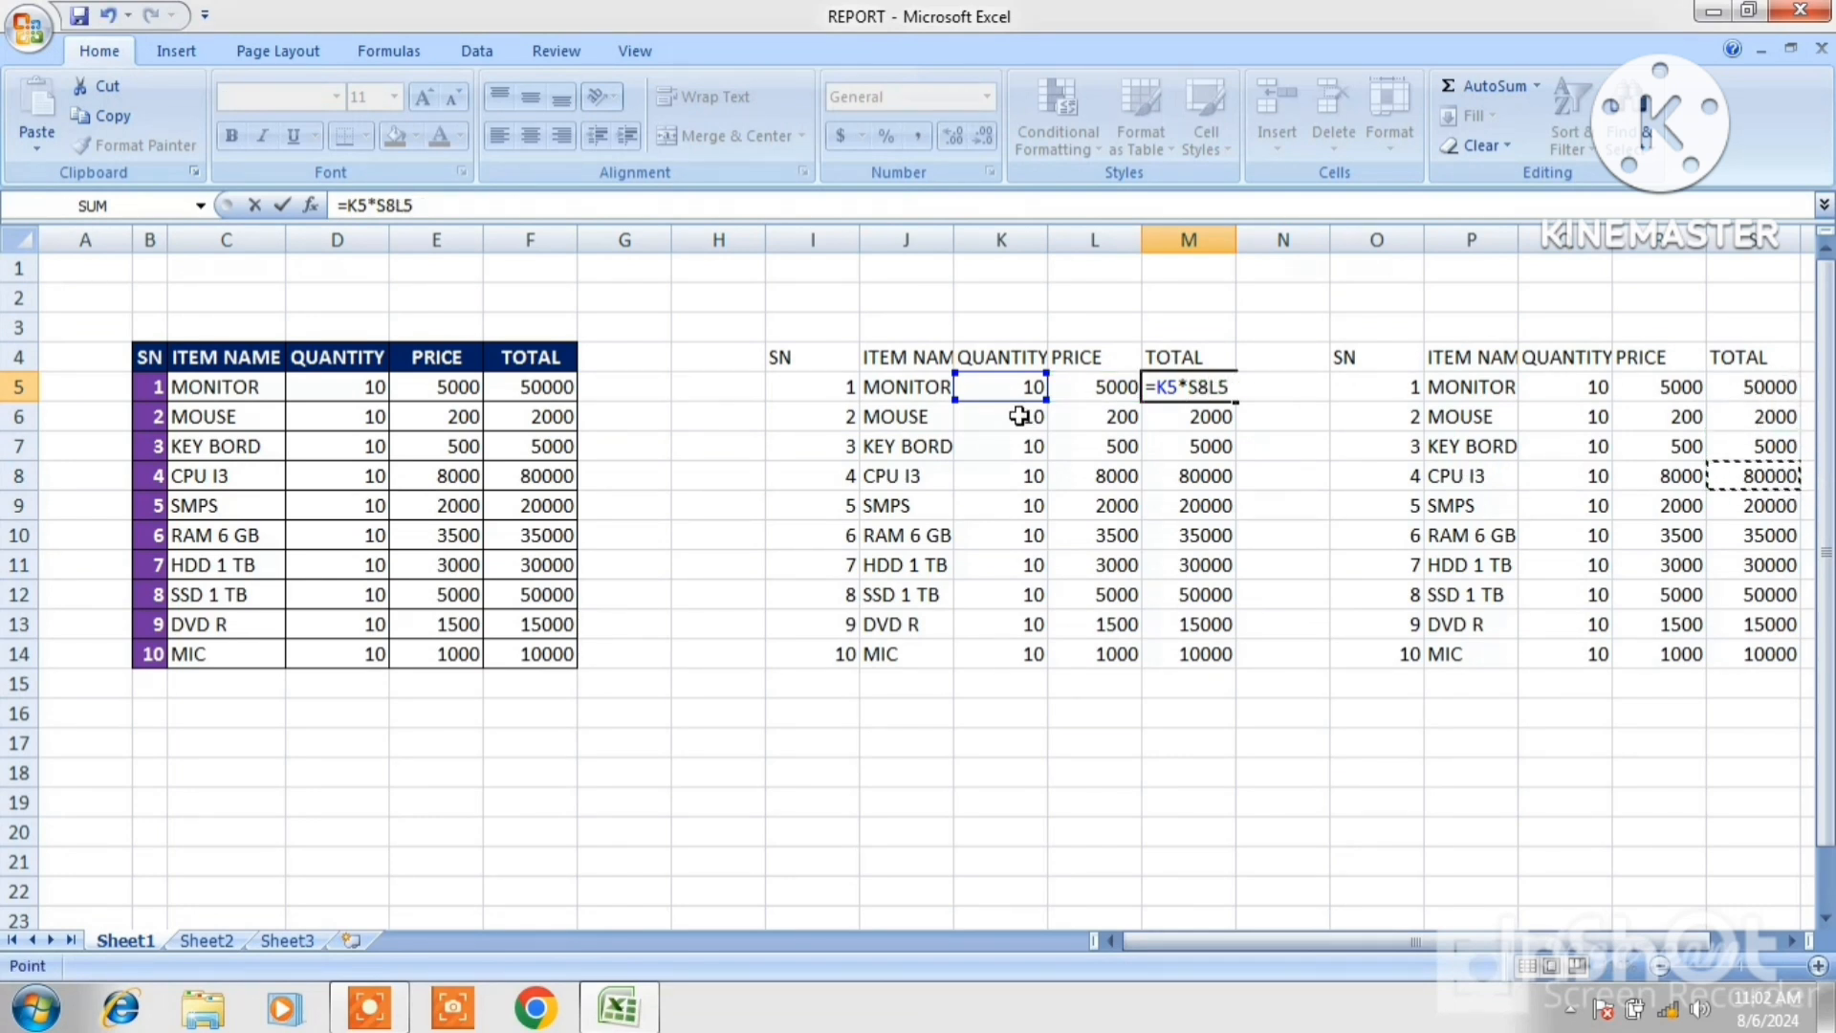
{"action": "key", "text": "Escape"}
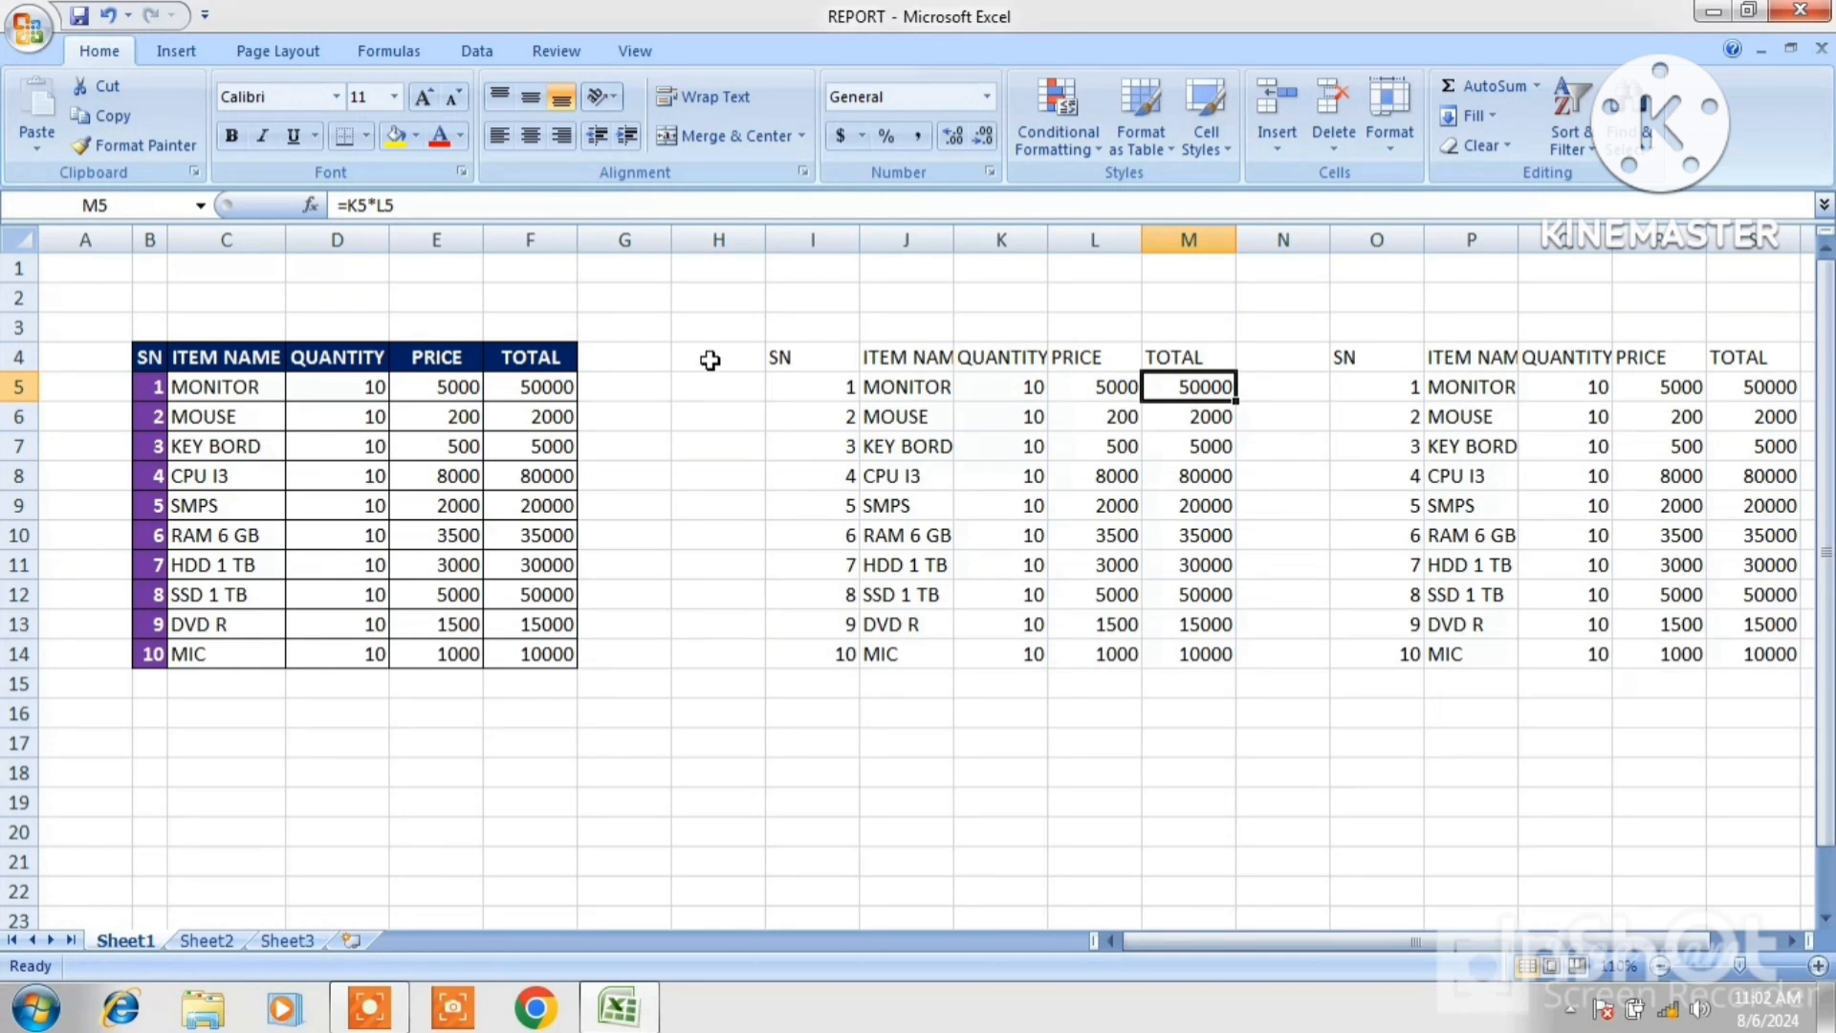
Copy the TOTAL cell F5 and open Paste Special.
{"action": "left_click", "coordinate": [516, 386]}
{"action": "key", "text": "ctrl+c"}
{"action": "left_click", "coordinate": [32, 138]}
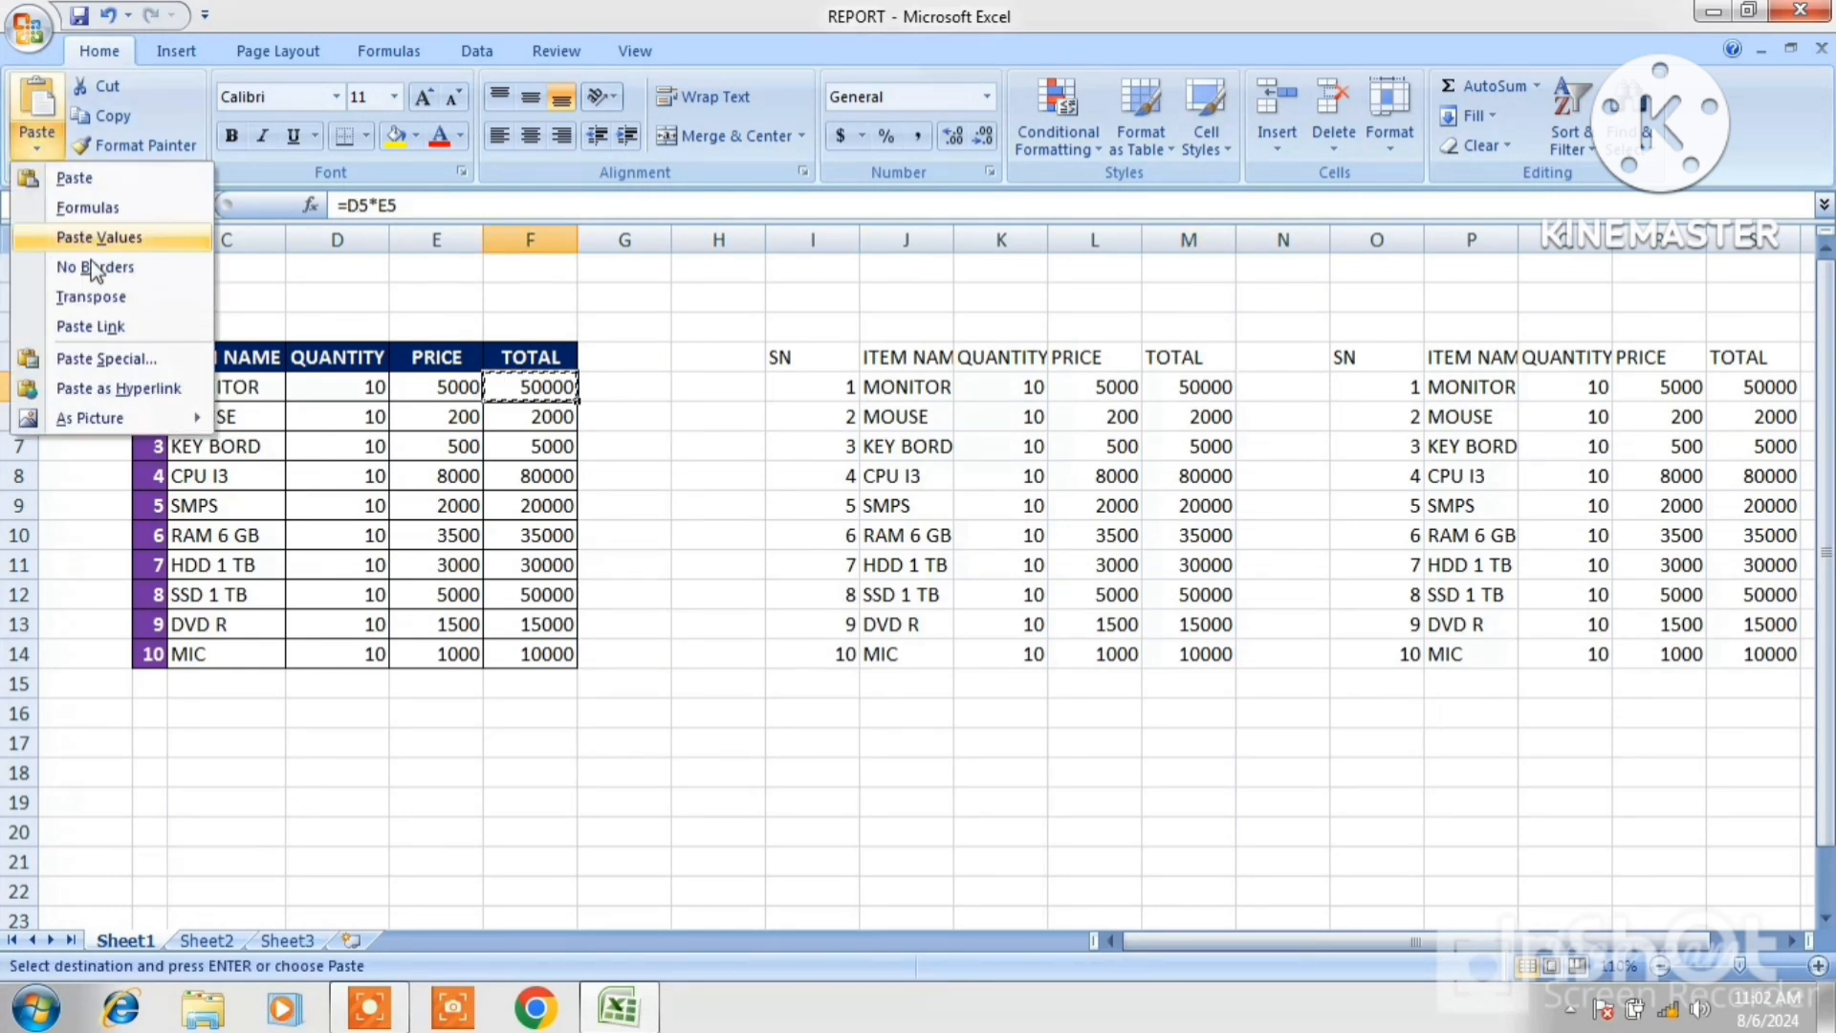
{"action": "left_click", "coordinate": [118, 348]}
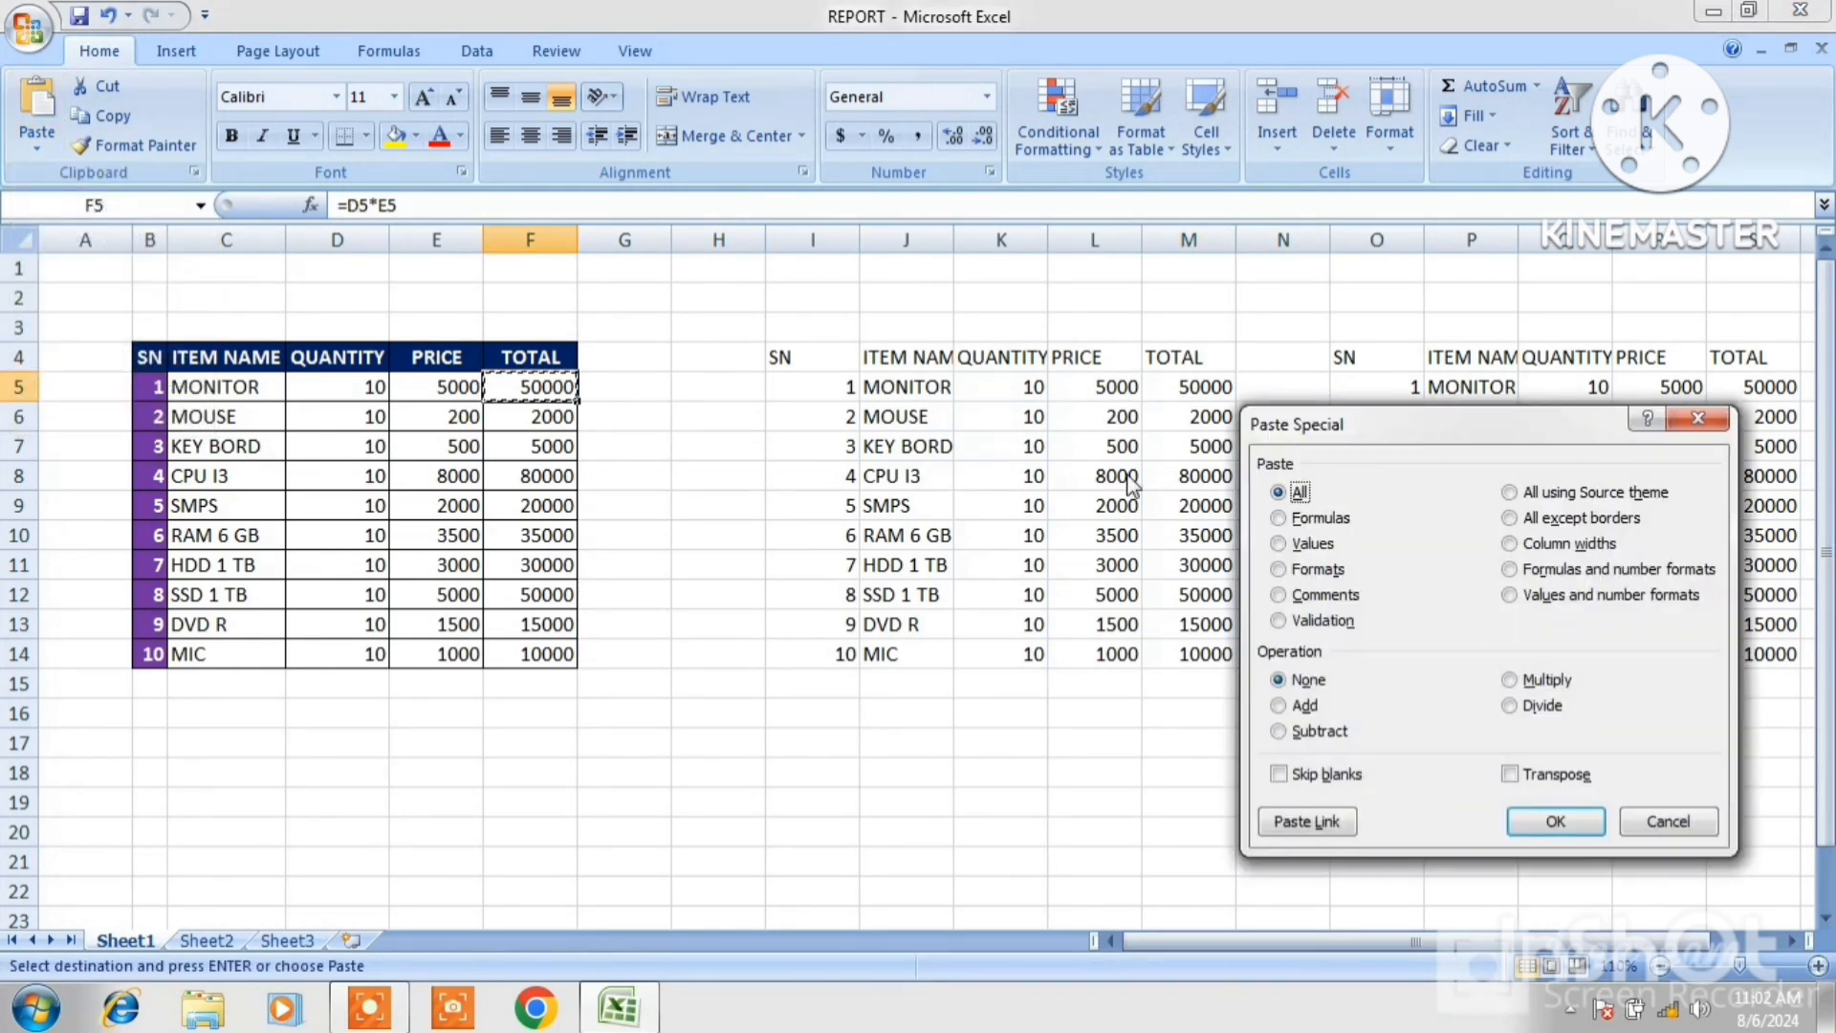